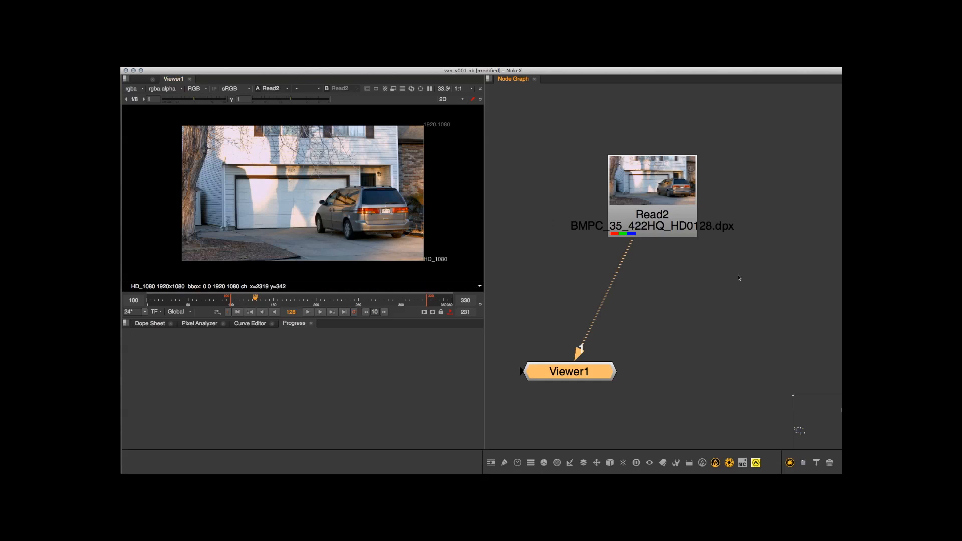
Open the properties of the Read2 node and move the window clear of the image plate
scroll(751, 271, "down", 4)
left_click_drag(624, 299, 610, 327)
middle_click_drag(683, 246, 669, 277)
scroll(668, 281, "up", 3)
scroll(668, 281, "down", 2)
scroll(669, 282, "down", 1)
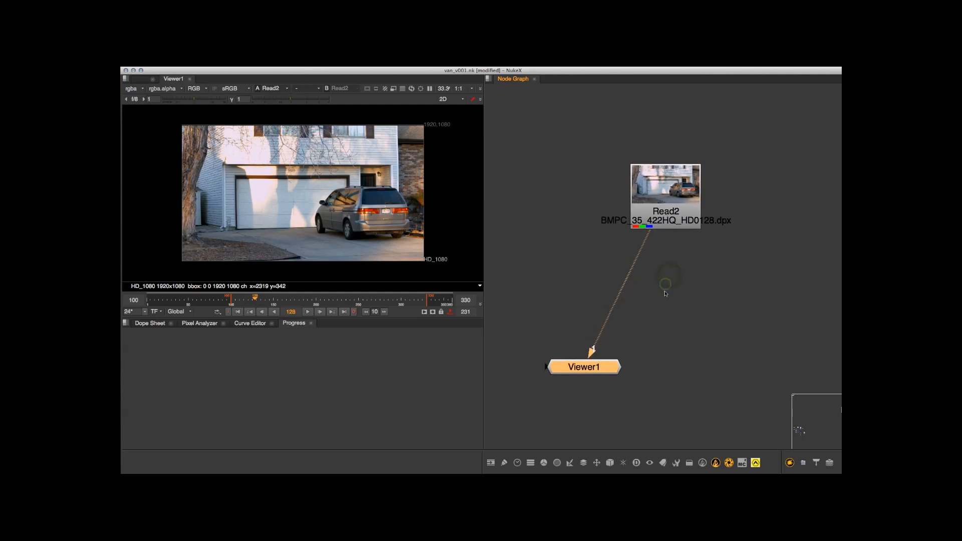
left_click(669, 220)
scroll(669, 220, "up", 1)
scroll(668, 218, "down", 2)
double_click(668, 214)
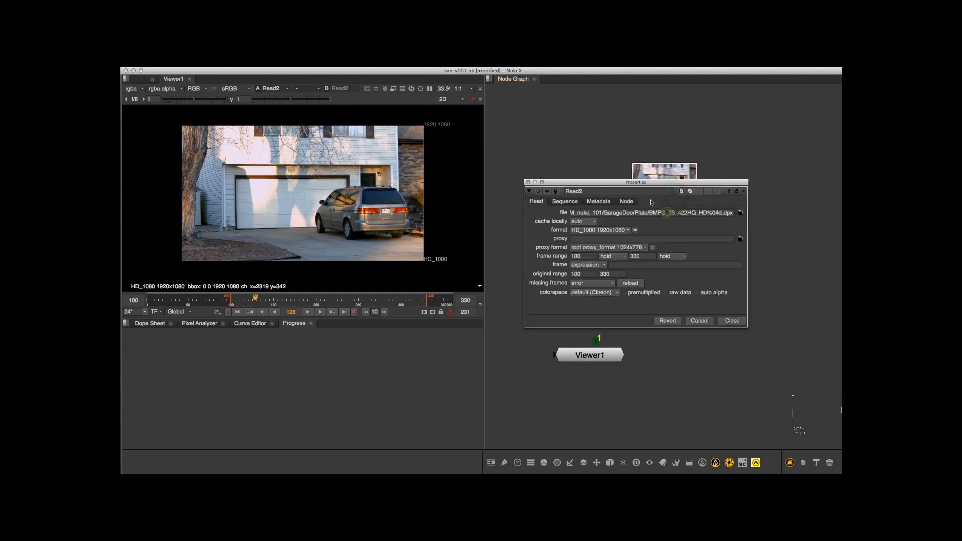
left_click_drag(650, 182, 653, 123)
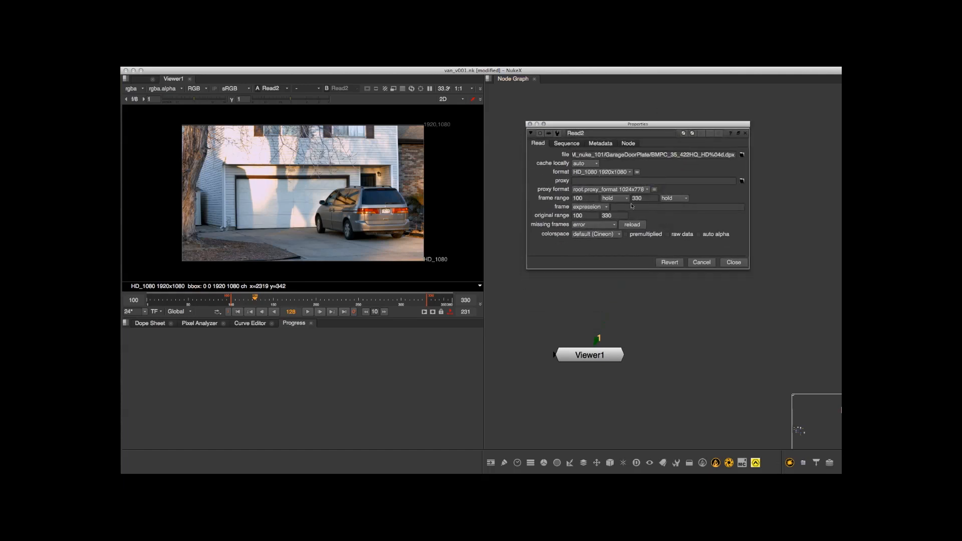
Set the Read2 node's frame mode to start at
left_click(603, 207)
left_click(601, 215)
left_click(616, 207)
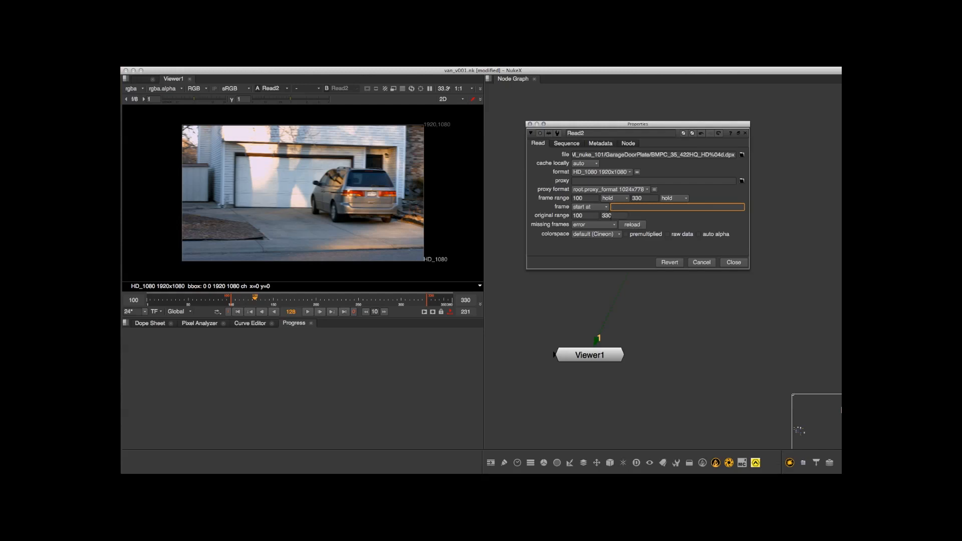
left_click(659, 223)
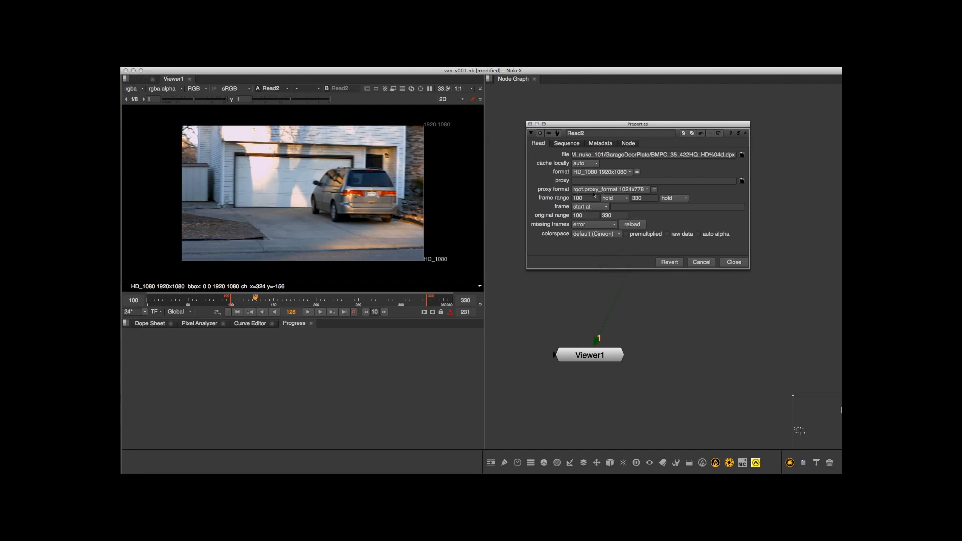
left_click(577, 306)
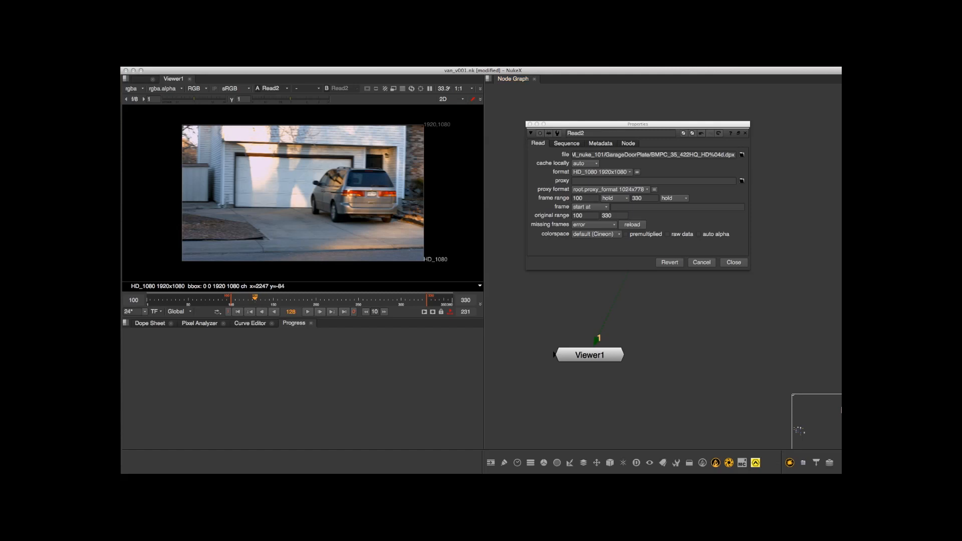
Open the project settings and set the project frame range to 100–330
key("s")
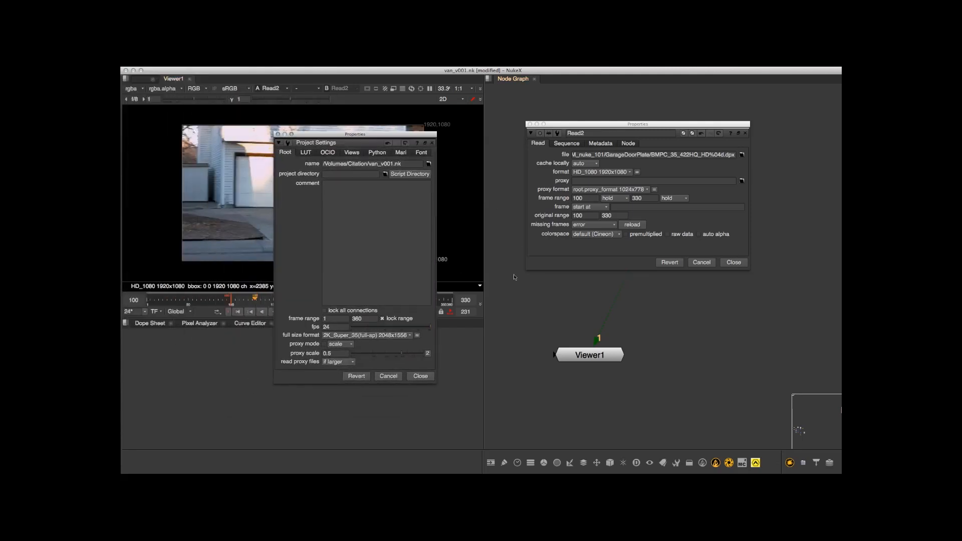
left_click_drag(403, 139, 449, 138)
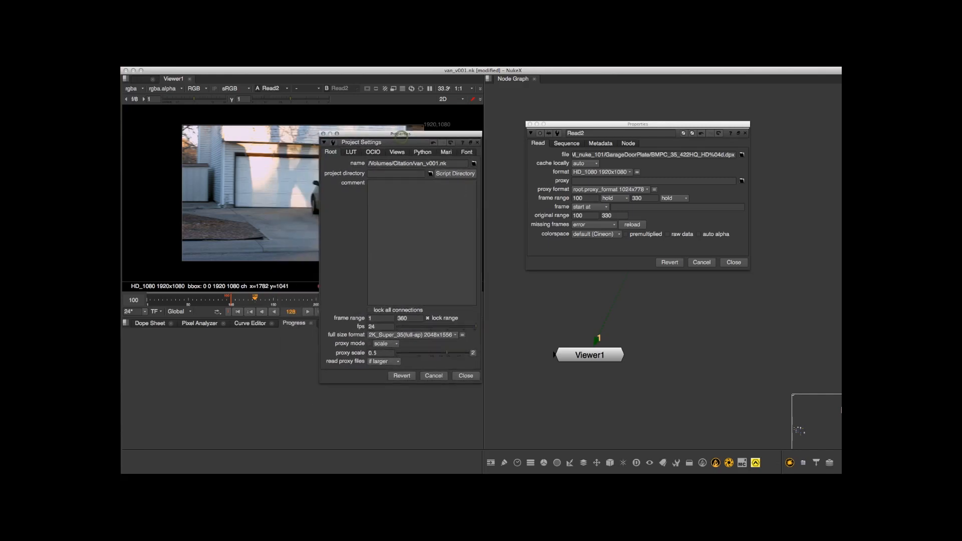
left_click(377, 319)
type("00")
key("Tab")
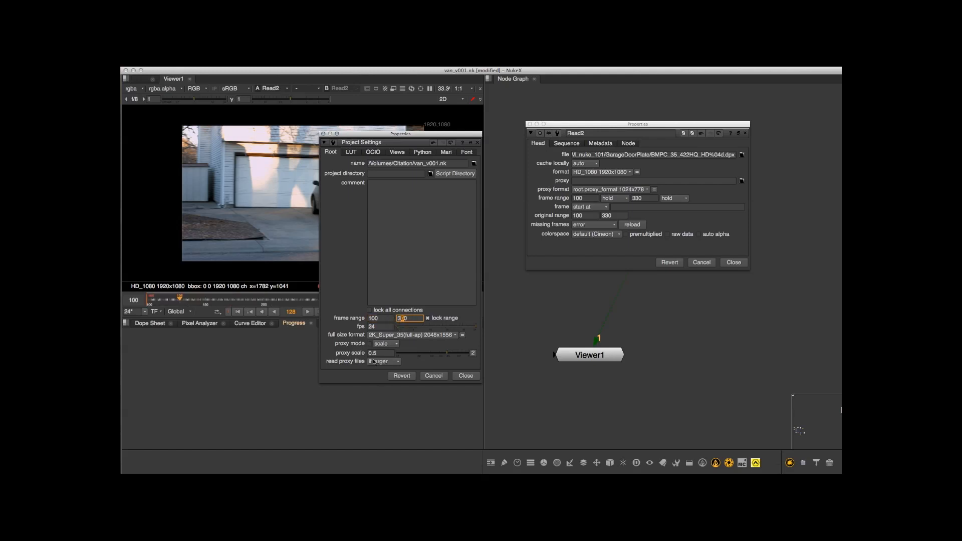
Set the project's full size format to HD_1080 1920x1080 and close the project settings
left_click(453, 335)
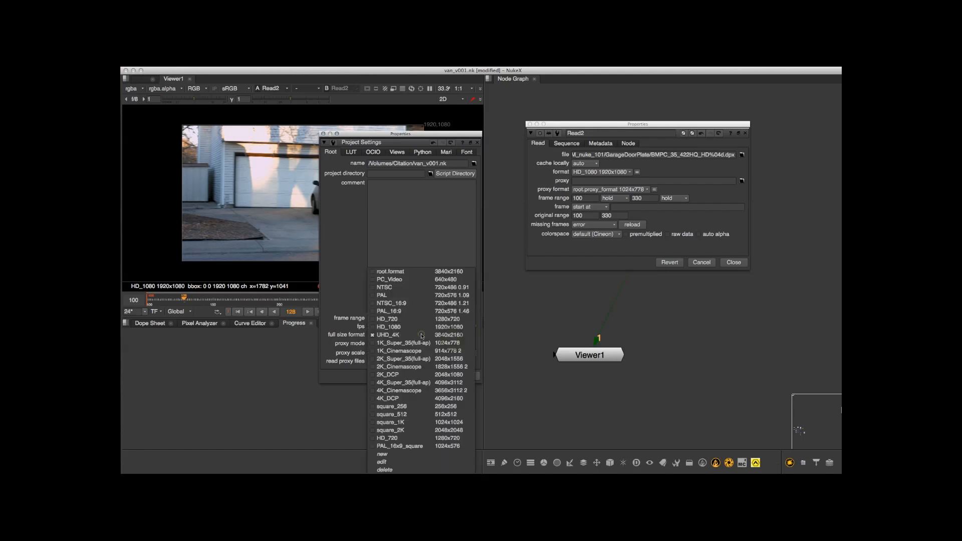
left_click(407, 327)
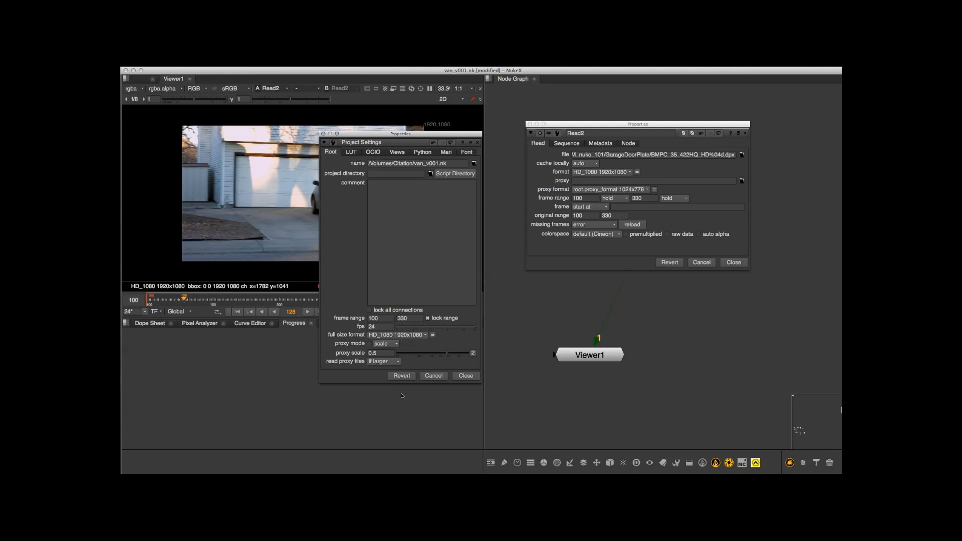
left_click(467, 376)
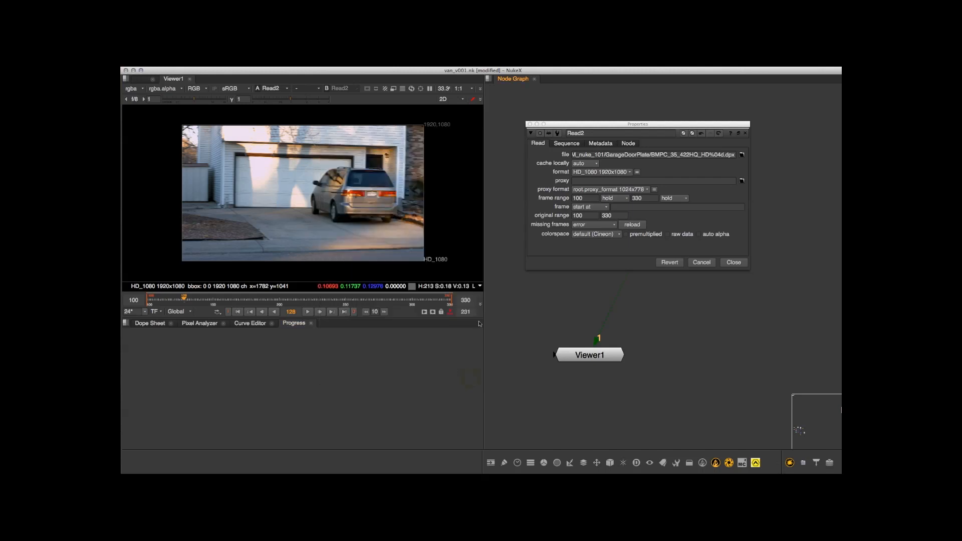
Clear the in and out points on the viewer timeline and close the Read2 properties
left_click(228, 314)
left_click(352, 314)
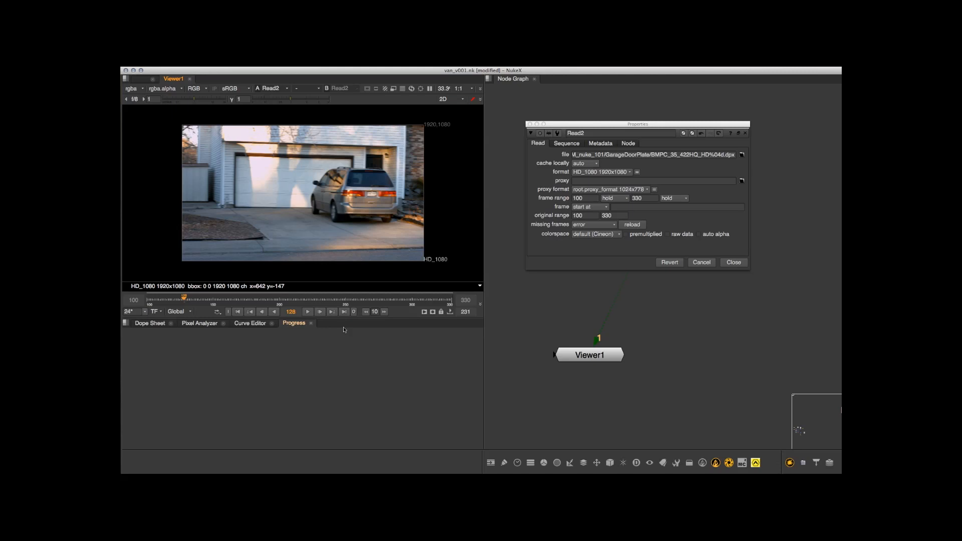
left_click(745, 231)
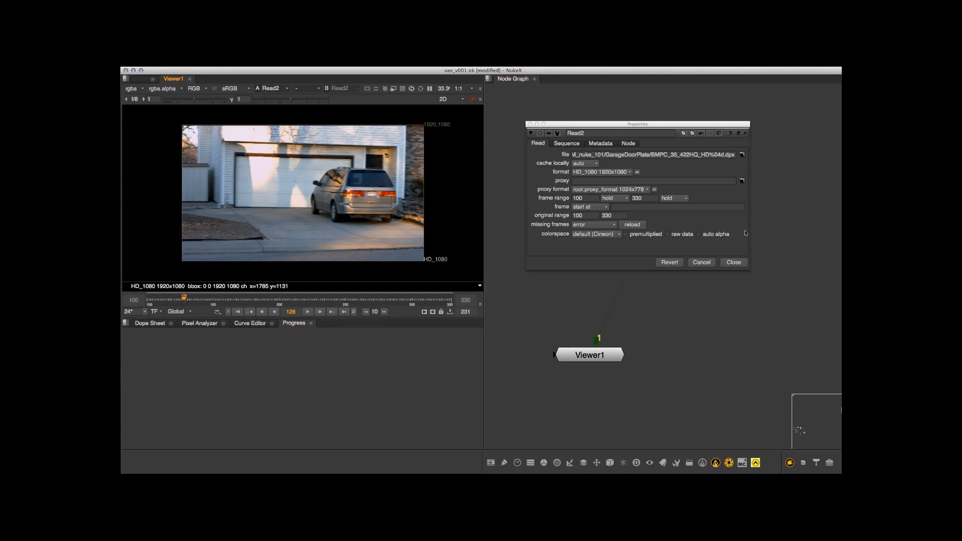
left_click(739, 263)
Examine the channel indicators on the Read2 node up close
scroll(683, 197, "up", 2)
middle_click_drag(678, 190, 647, 168)
left_click(667, 292)
left_click(634, 178)
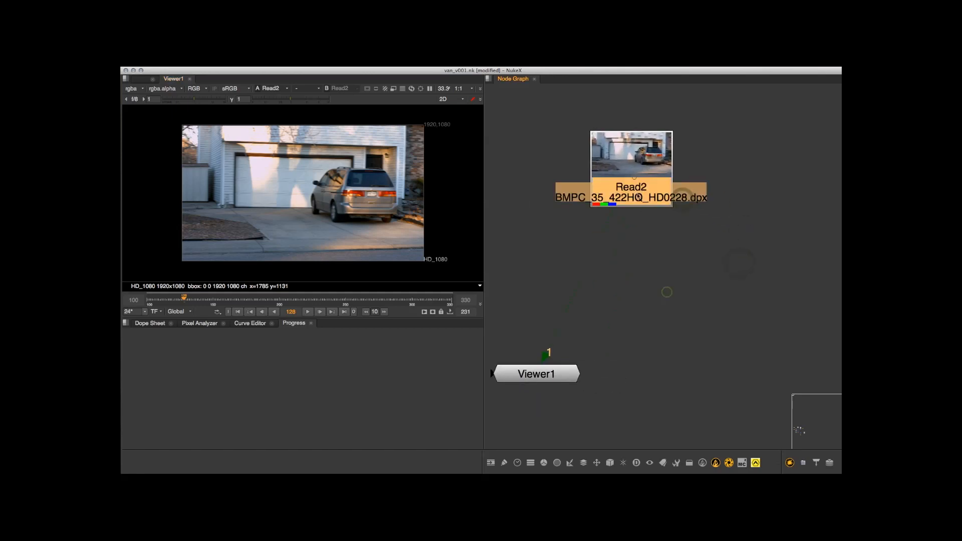
scroll(596, 220, "up", 5)
left_click_drag(588, 246, 566, 279)
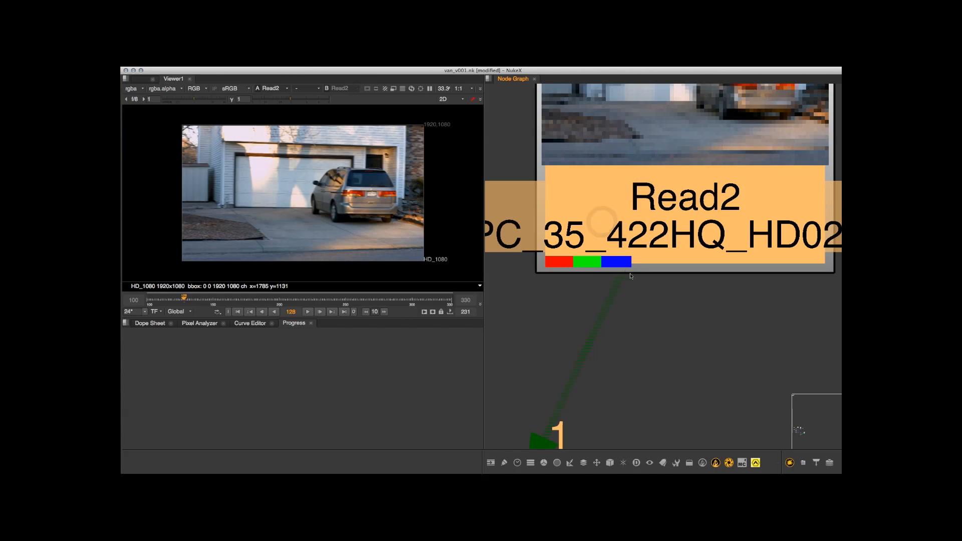
scroll(586, 253, "down", 5)
scroll(641, 228, "down", 3)
middle_click_drag(634, 190, 630, 191)
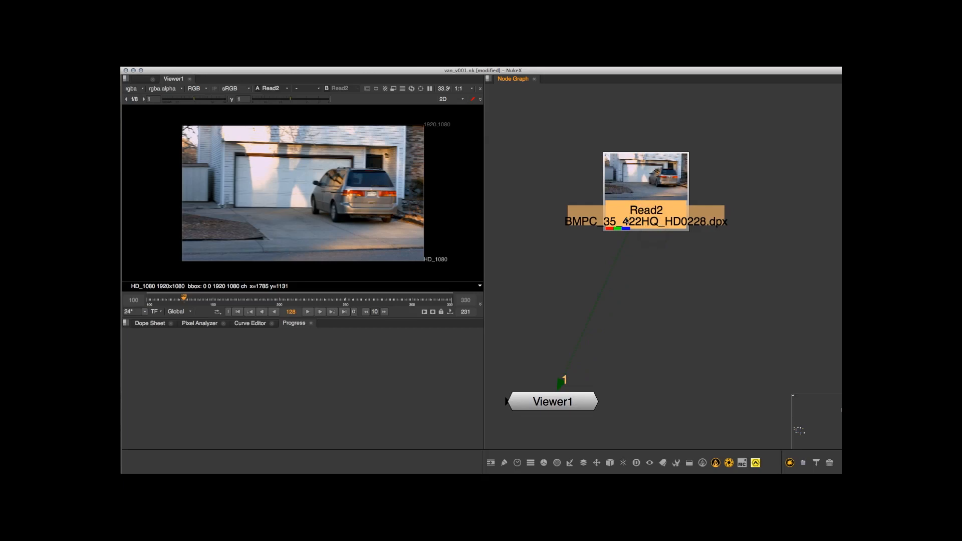
left_click(647, 287)
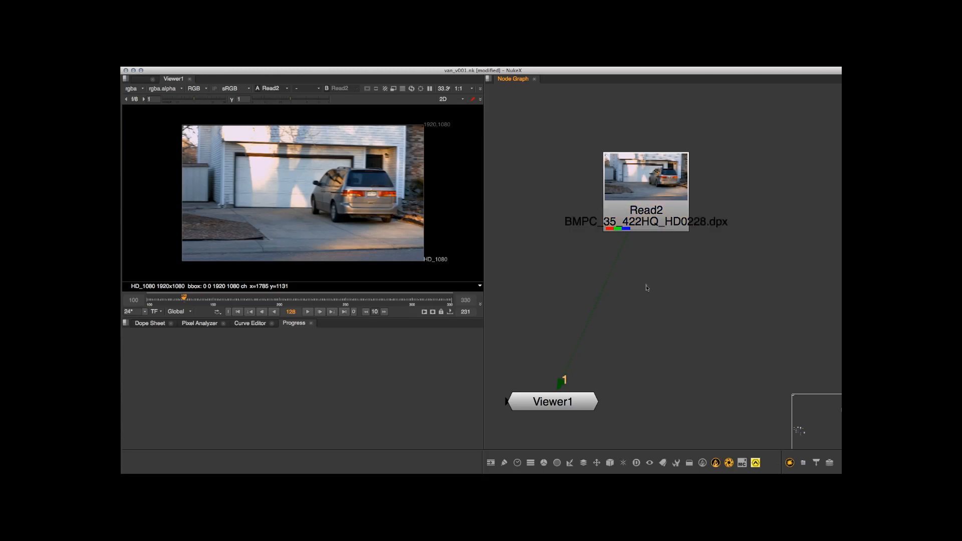
Add a Shuffle node between Read2 and the viewer, with its alpha output set to 1
left_click(491, 463)
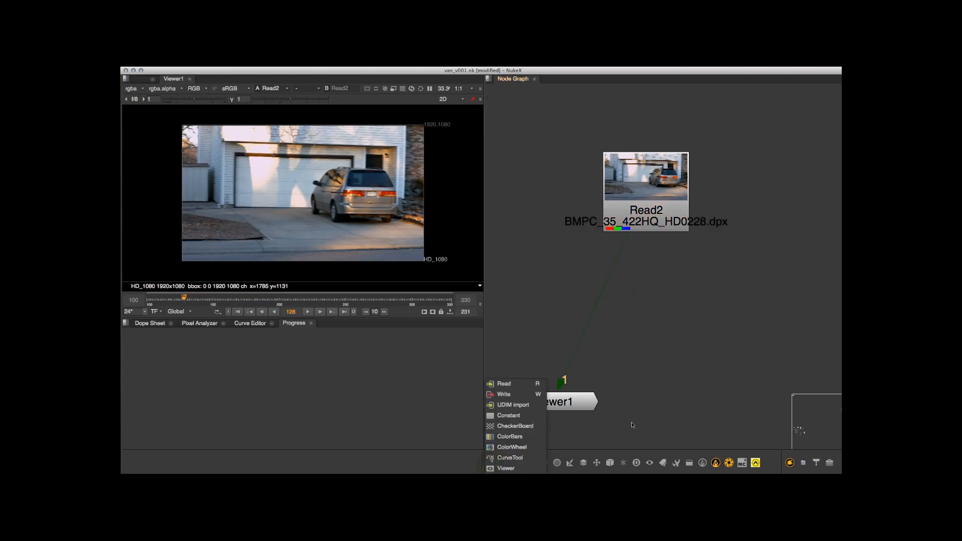
left_click(610, 424)
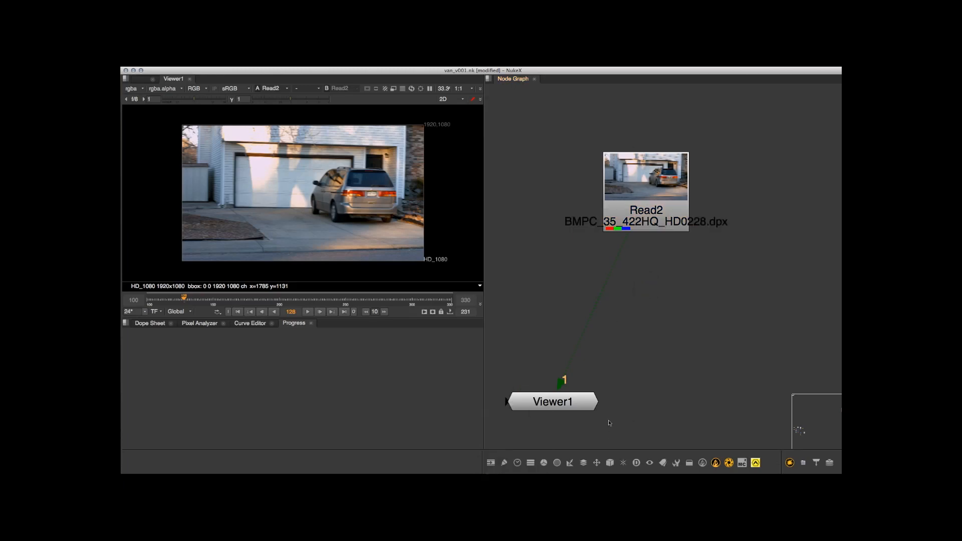
left_click(531, 467)
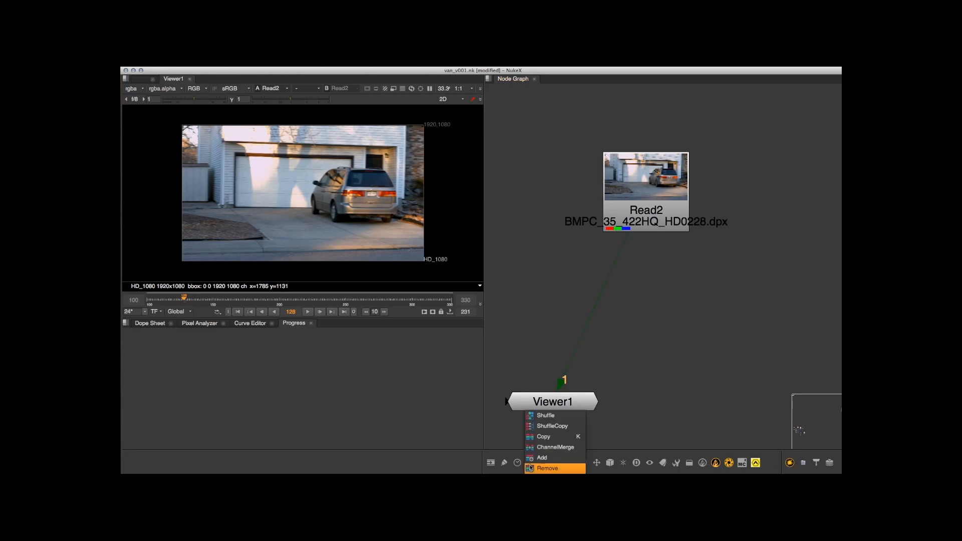
left_click(551, 420)
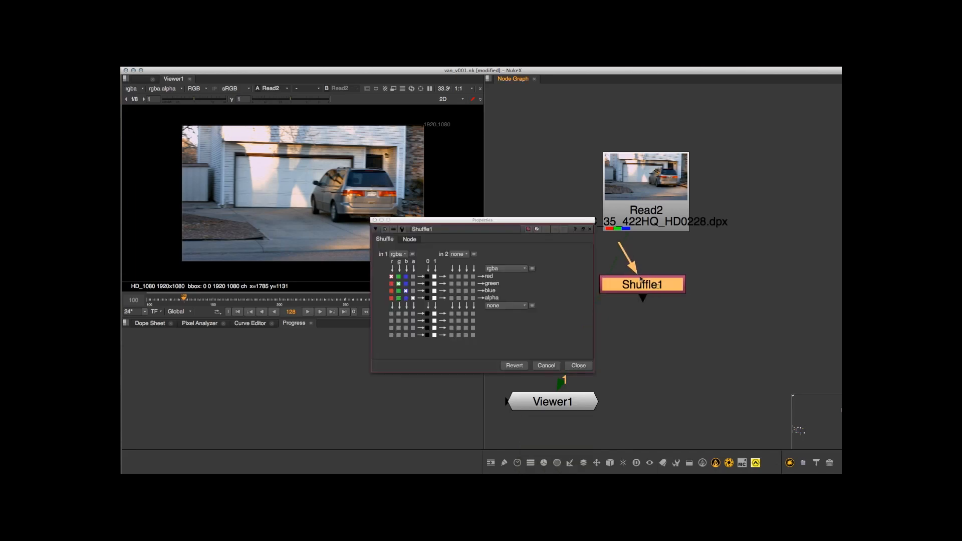
left_click_drag(635, 275, 651, 273)
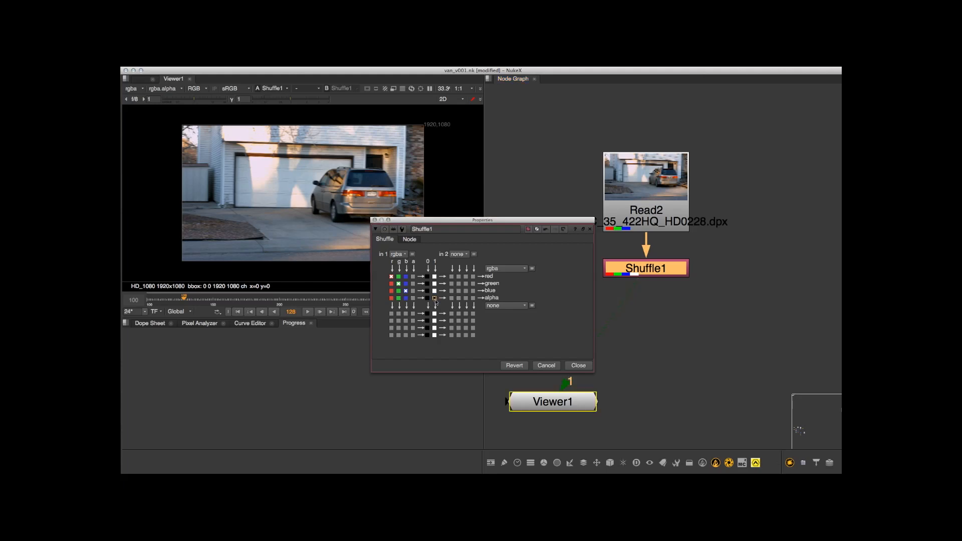
left_click(578, 366)
left_click(576, 337)
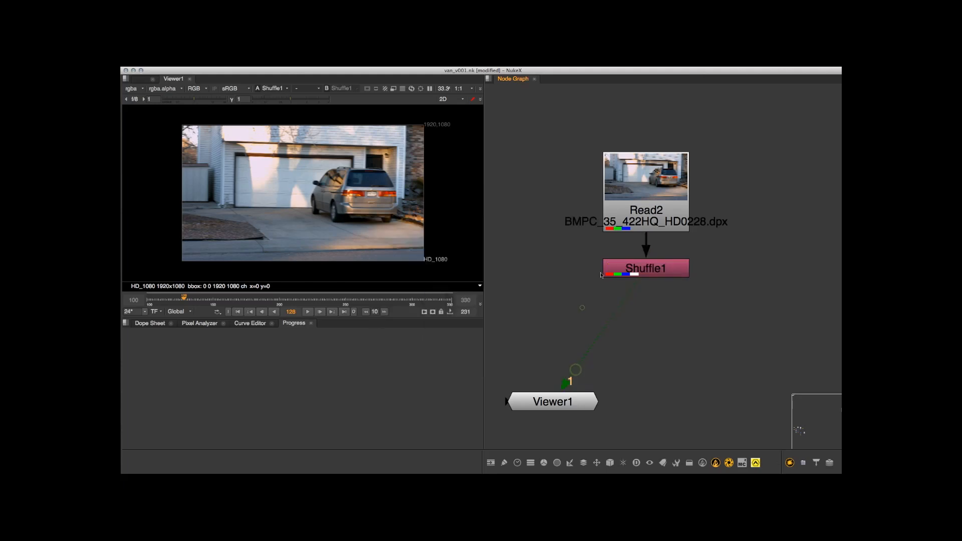
Compare the channel indicators on Read2 and Shuffle1, and display the shuffled alpha channel in the viewer
scroll(634, 255, "up", 3)
scroll(630, 291, "up", 1)
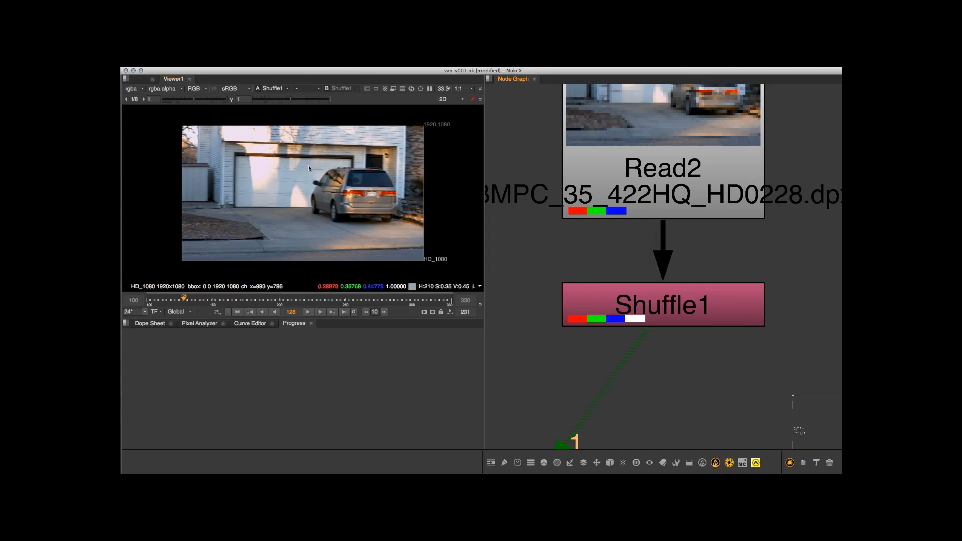
key("a")
key("a")
key("a")
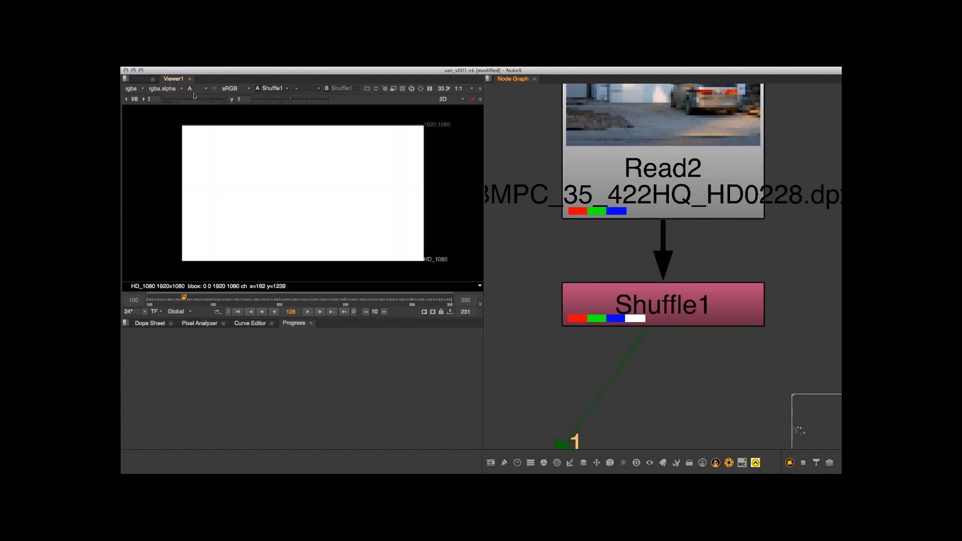
View the shuffled image's red, green and blue channels individually and return the viewer to RGB
key("r")
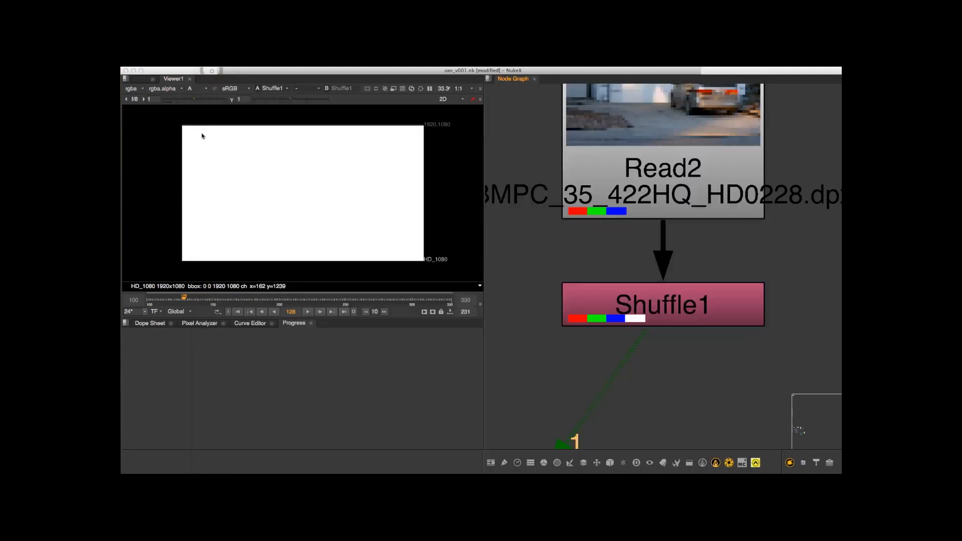
left_click(212, 71)
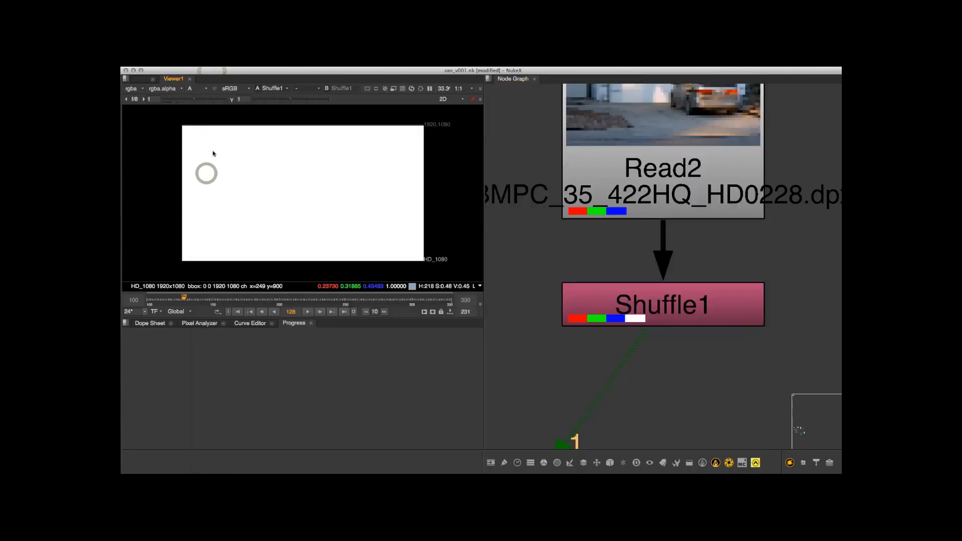
key("r")
key("g")
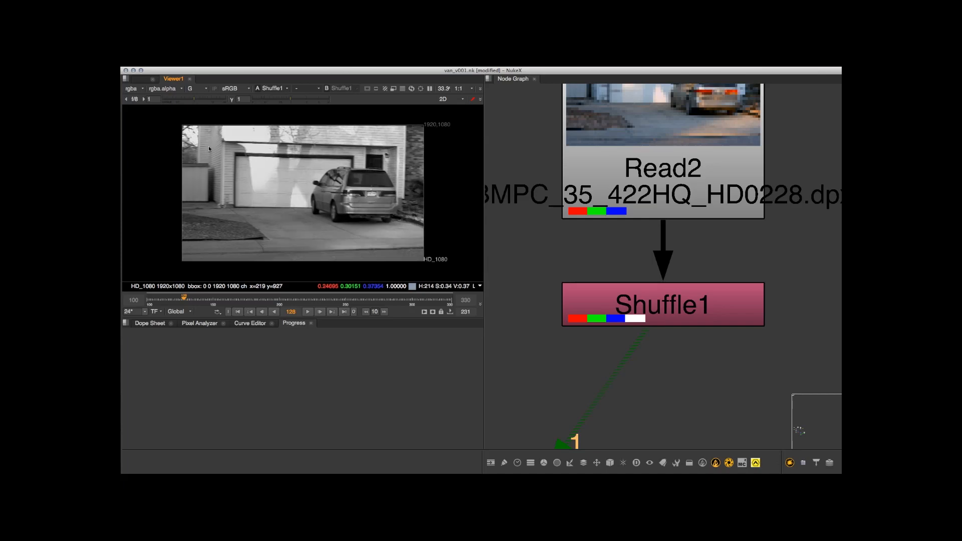
key("b")
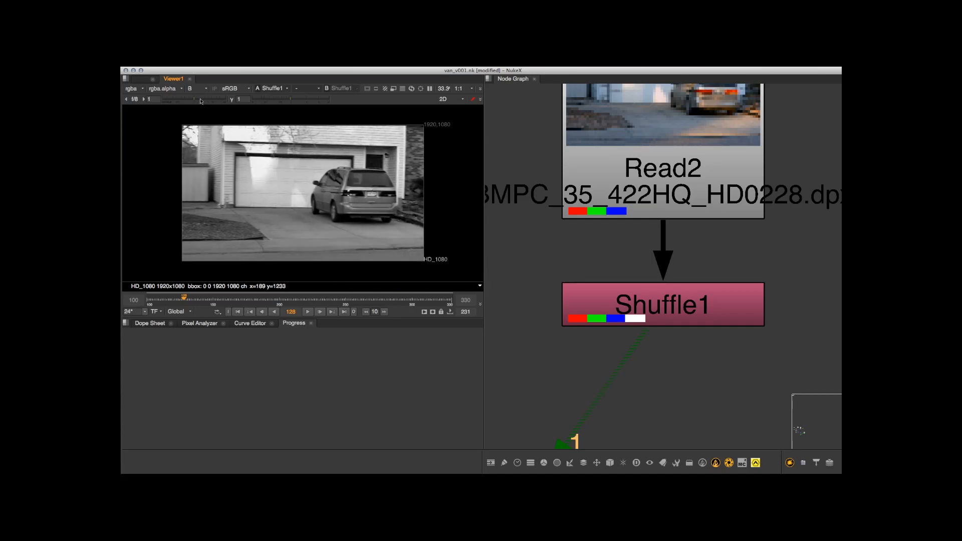
key("g")
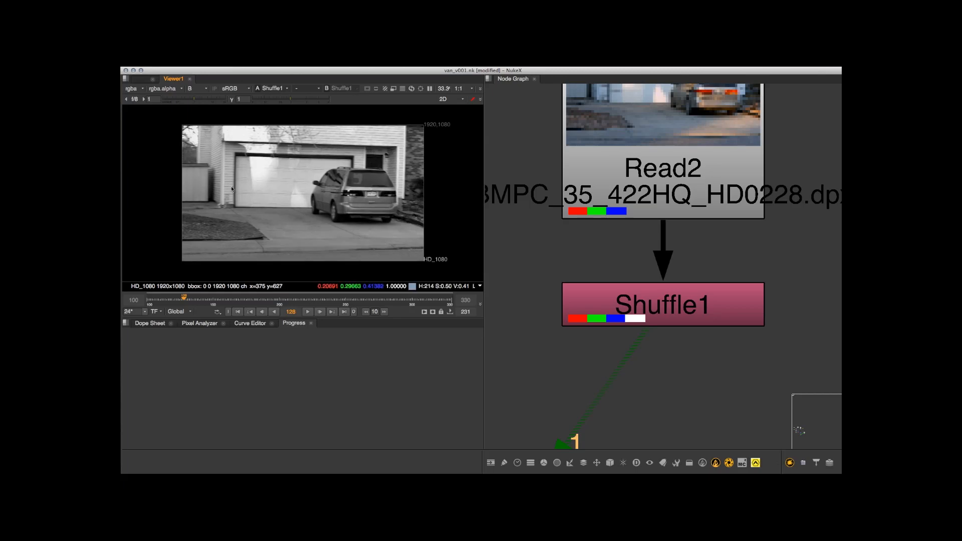
key("a")
key("a")
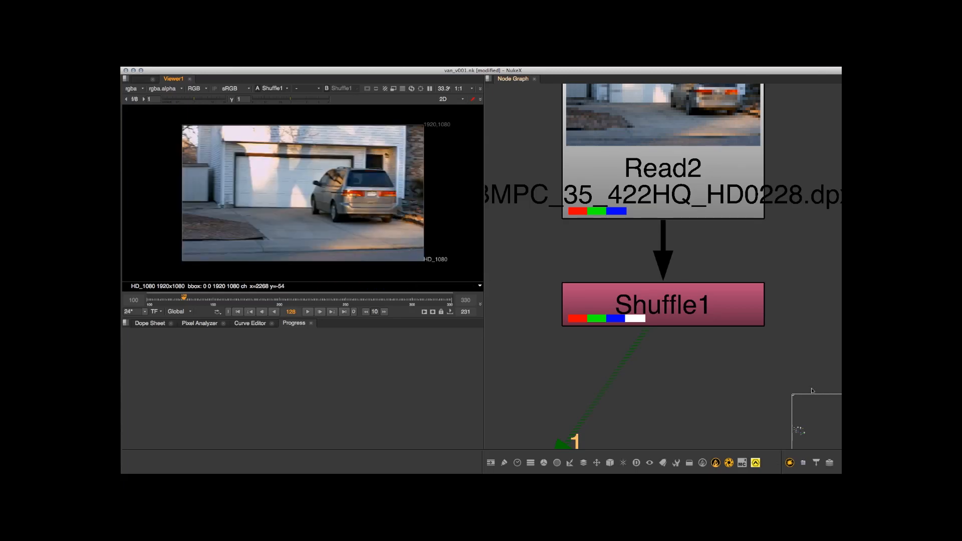
Add a Tracker node between Shuffle1 and the viewer, and space it out below Shuffle1
scroll(721, 315, "down", 3)
left_click(697, 287)
middle_click_drag(679, 318, 697, 333)
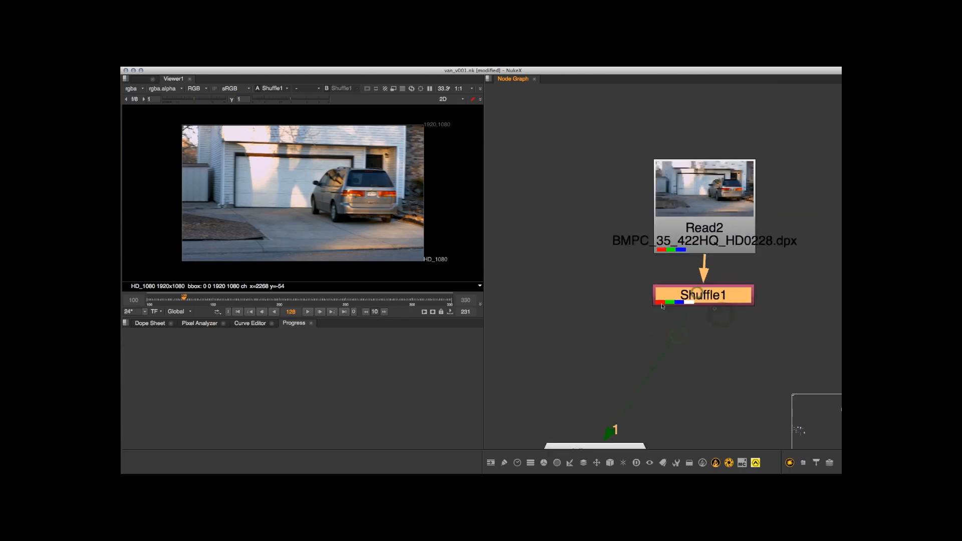
scroll(696, 333, "down", 3)
middle_click_drag(739, 372, 660, 317)
left_click(660, 316)
left_click(628, 254)
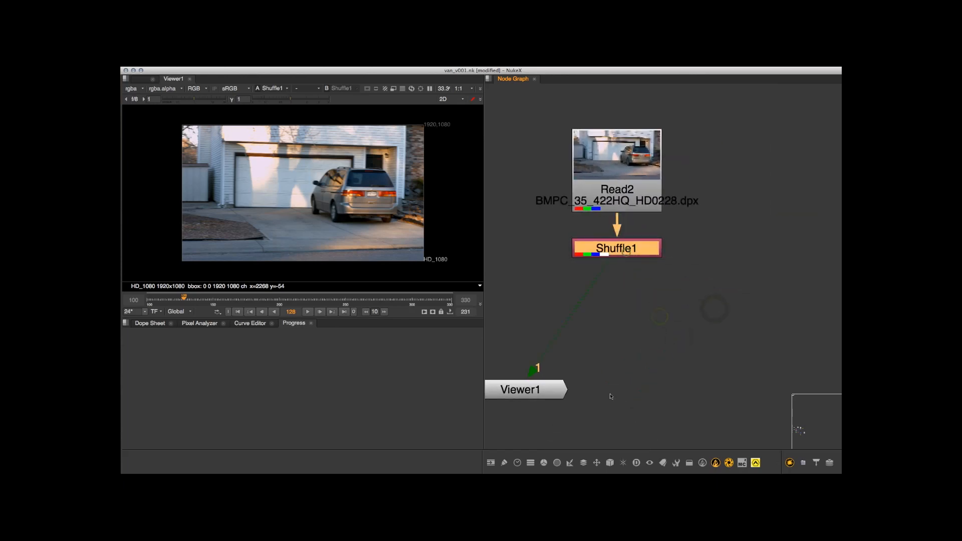
left_click(596, 463)
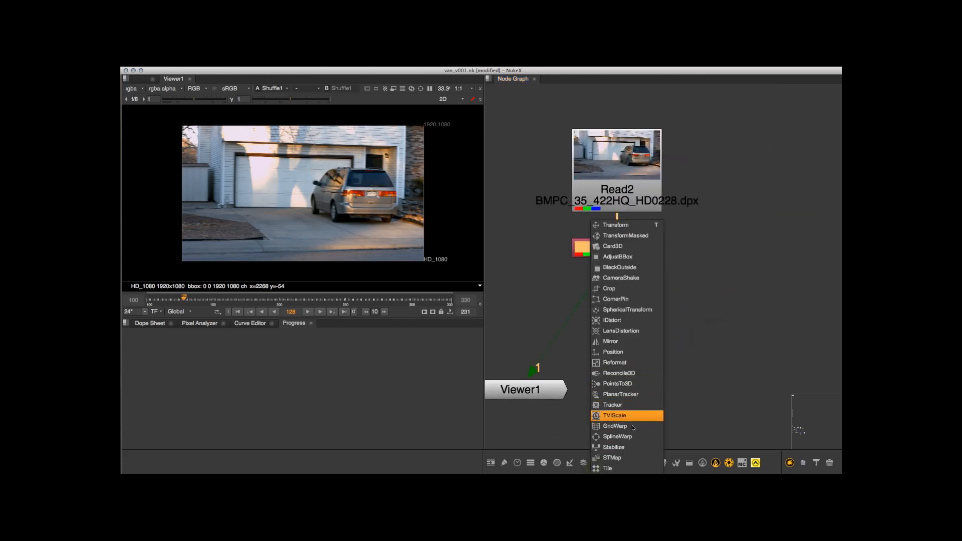
left_click(633, 410)
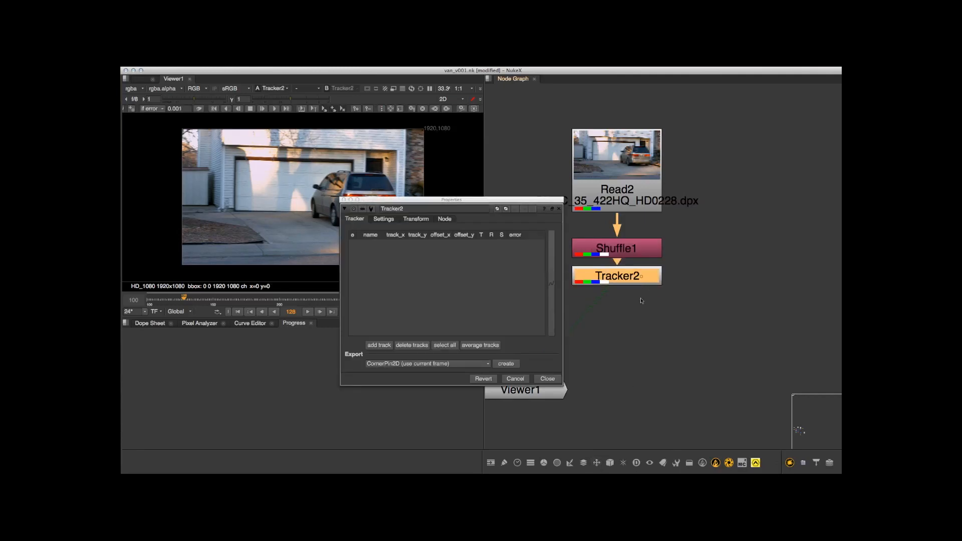
left_click_drag(619, 275, 619, 298)
middle_click_drag(621, 311, 650, 287)
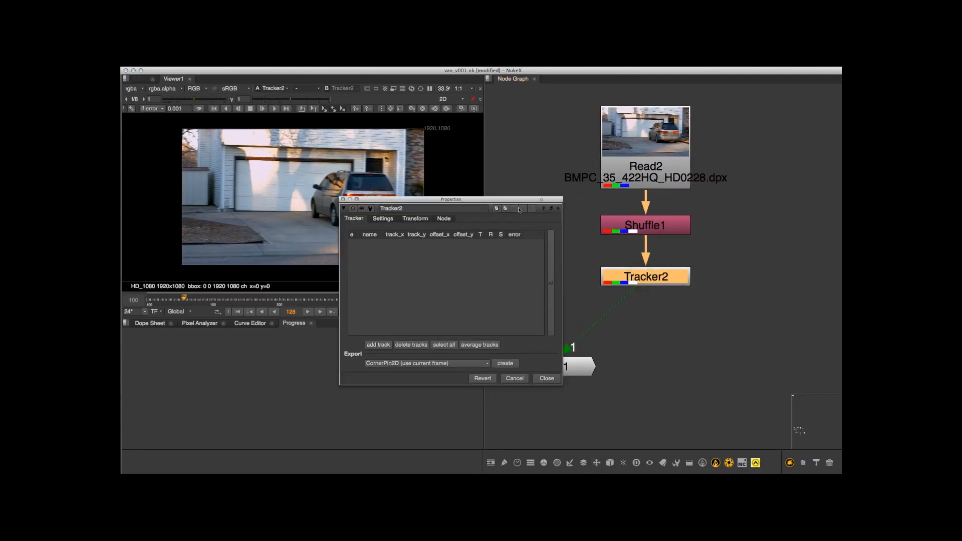
left_click_drag(542, 200, 457, 201)
left_click(560, 261)
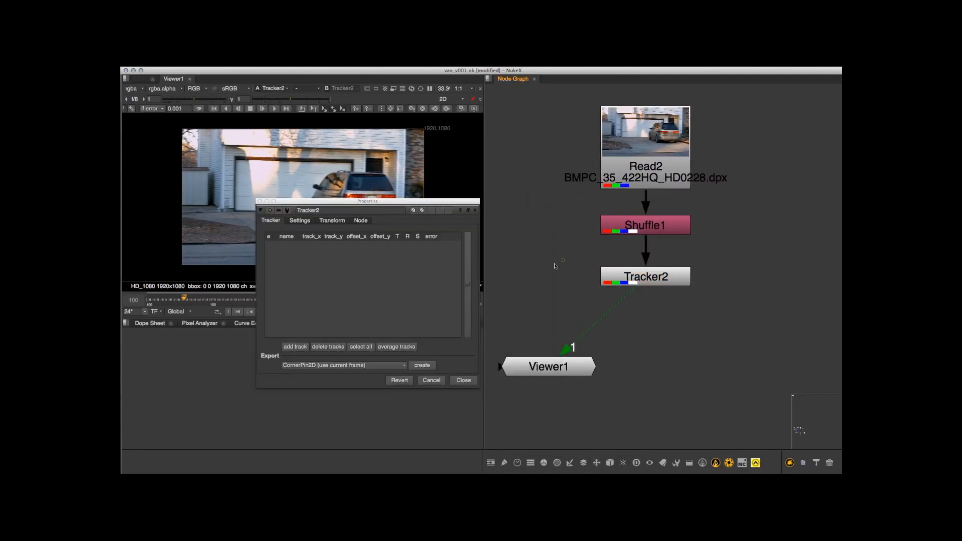
right_click(546, 249)
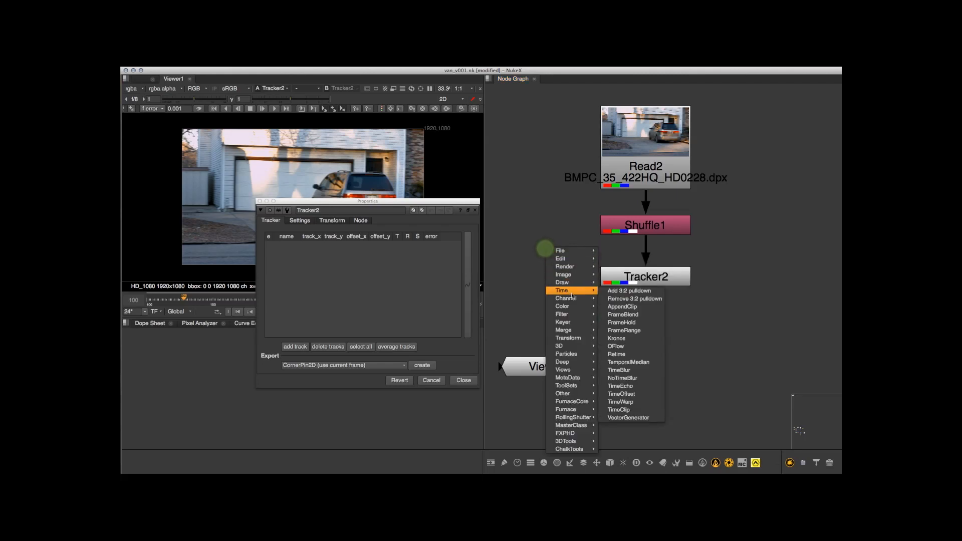
mouse_move(573, 316)
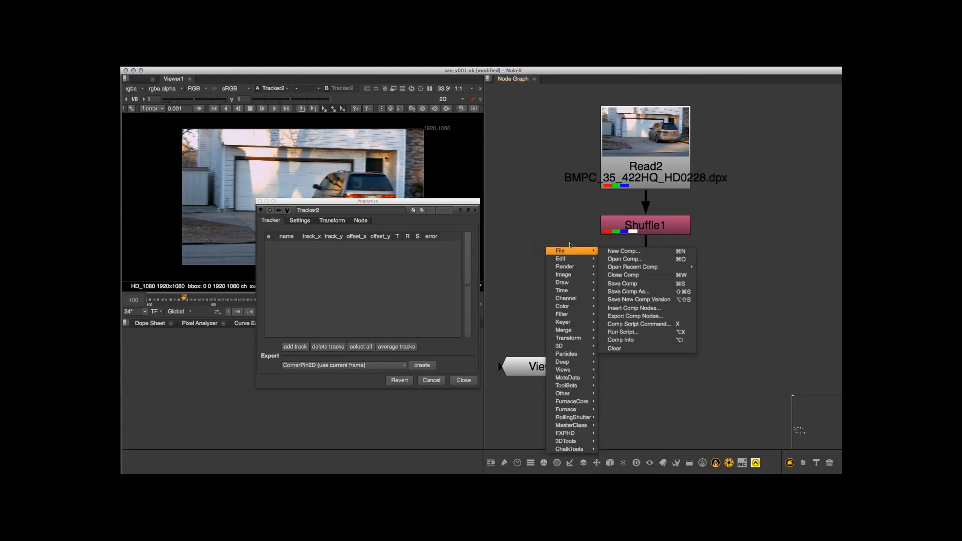
left_click(548, 224)
key("Tab")
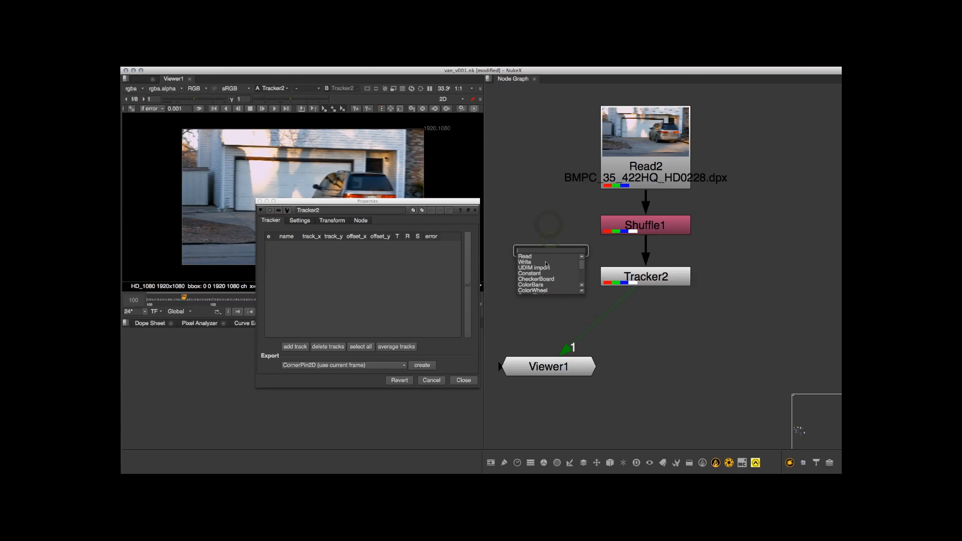
type("track")
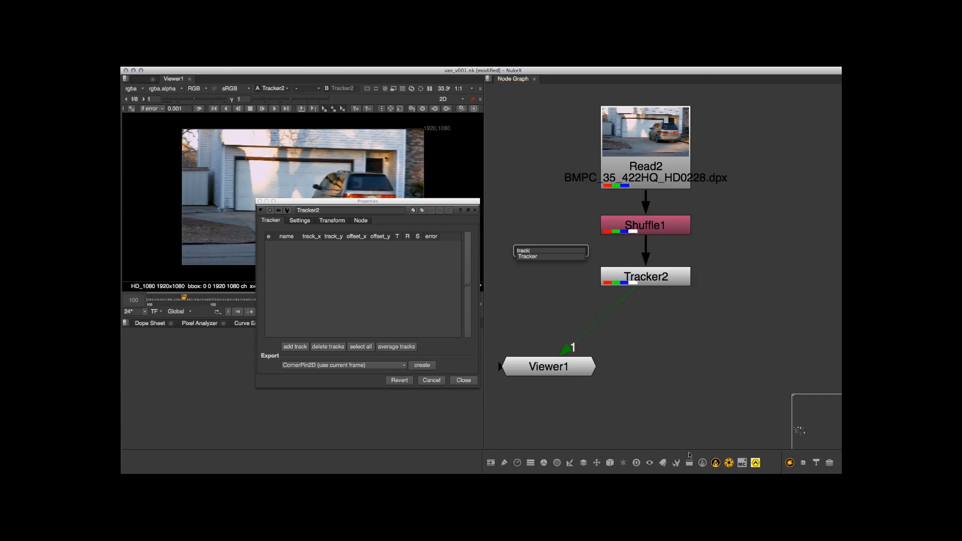
left_click(540, 287)
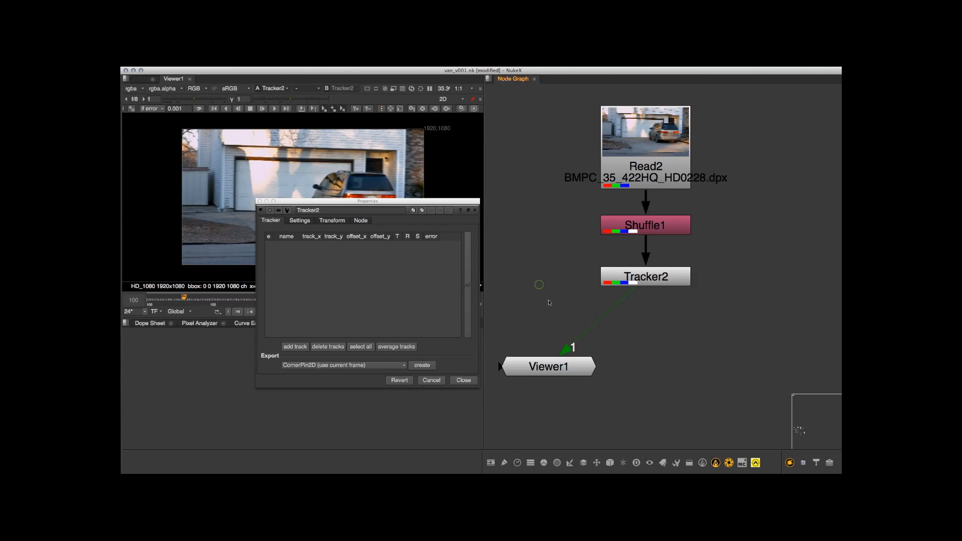
Move the Tracker2 properties window over the node graph so the plate in the viewer is unobstructed
left_click_drag(469, 203, 424, 212)
middle_click_drag(562, 223, 539, 233)
scroll(567, 236, "down", 2)
scroll(538, 261, "up", 1)
scroll(552, 235, "down", 2)
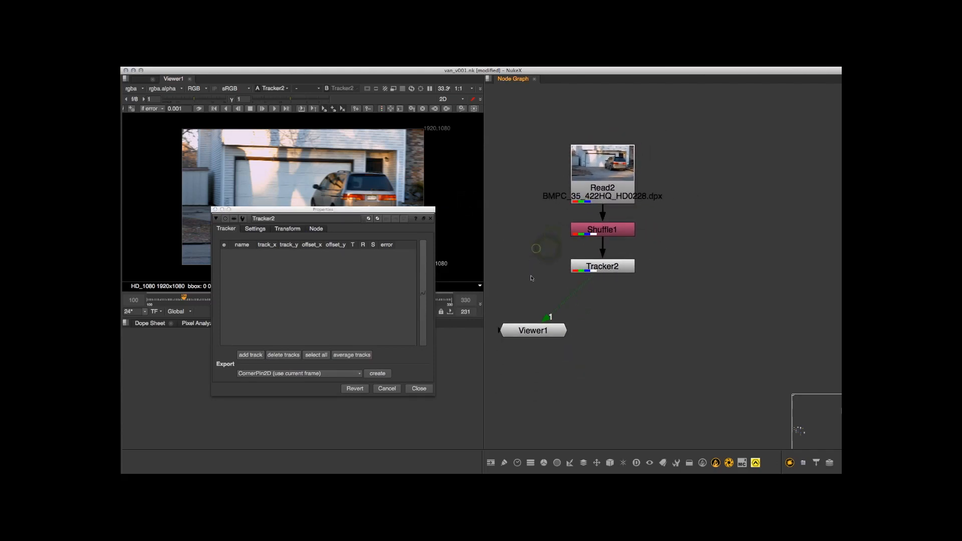
left_click_drag(418, 211, 423, 245)
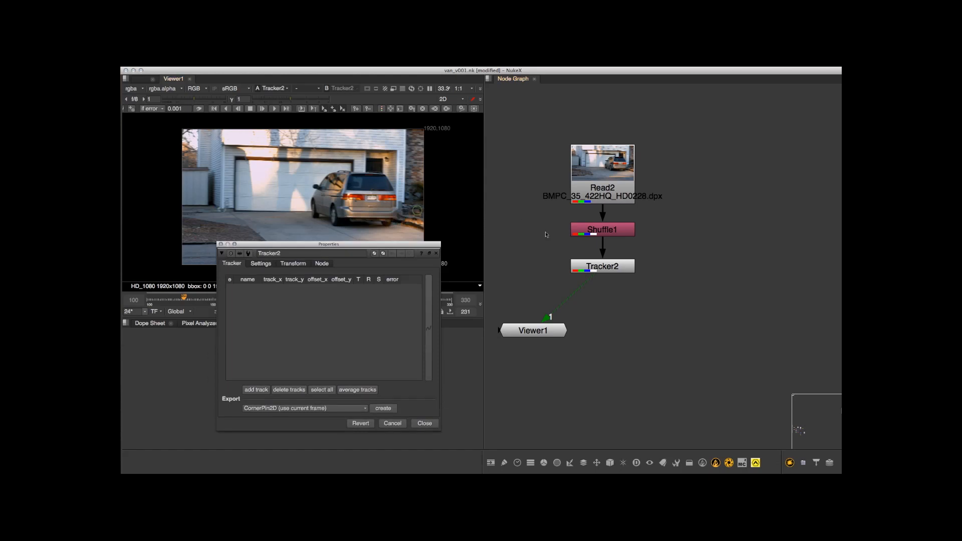
middle_click_drag(532, 225, 571, 230)
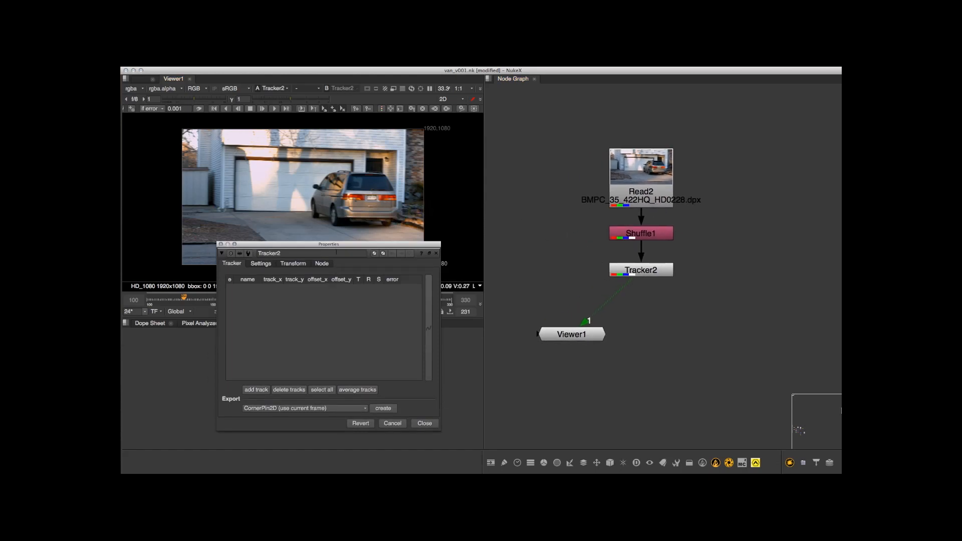
left_click_drag(338, 251, 676, 247)
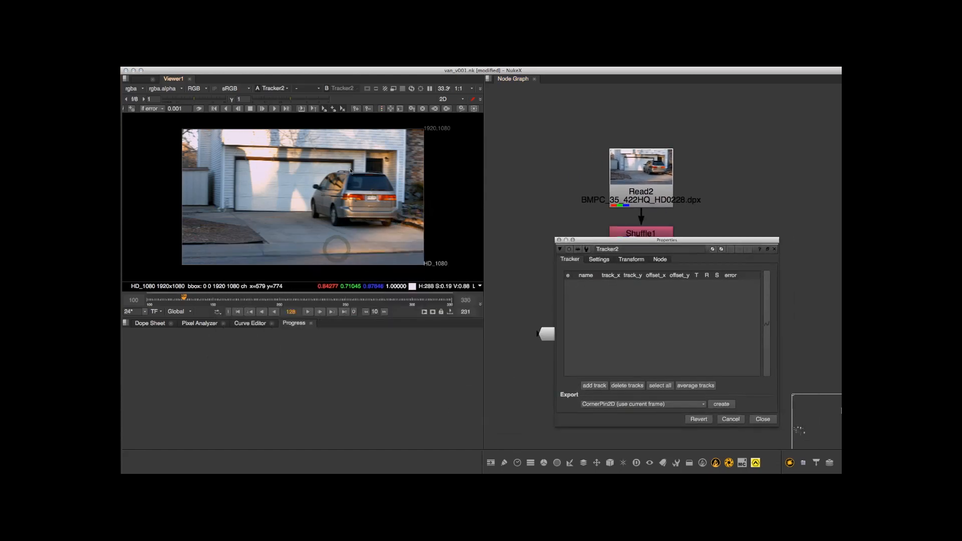
Go to frame 100 and add a track point on the upper-left corner of the garage door frame
middle_click_drag(300, 181, 329, 189)
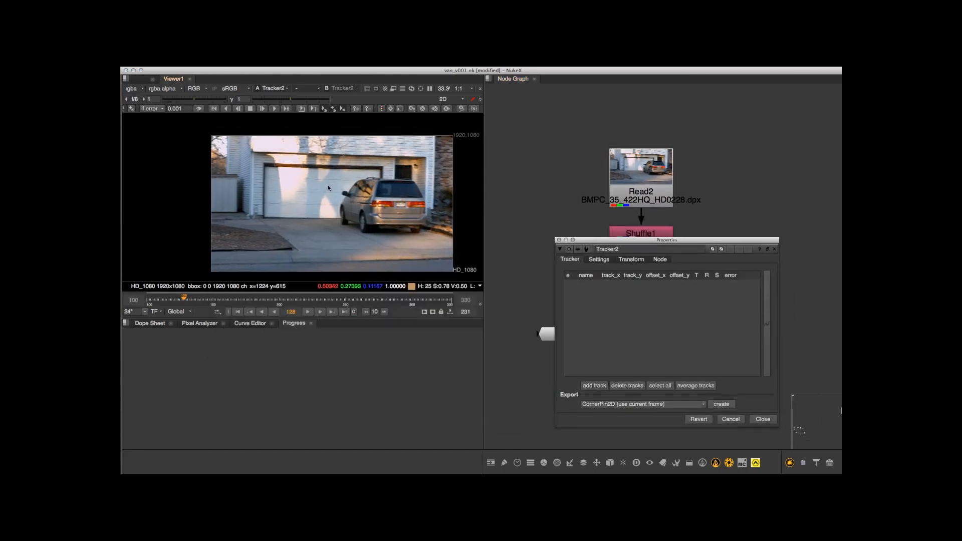
left_click(238, 312)
scroll(274, 175, "up", 8)
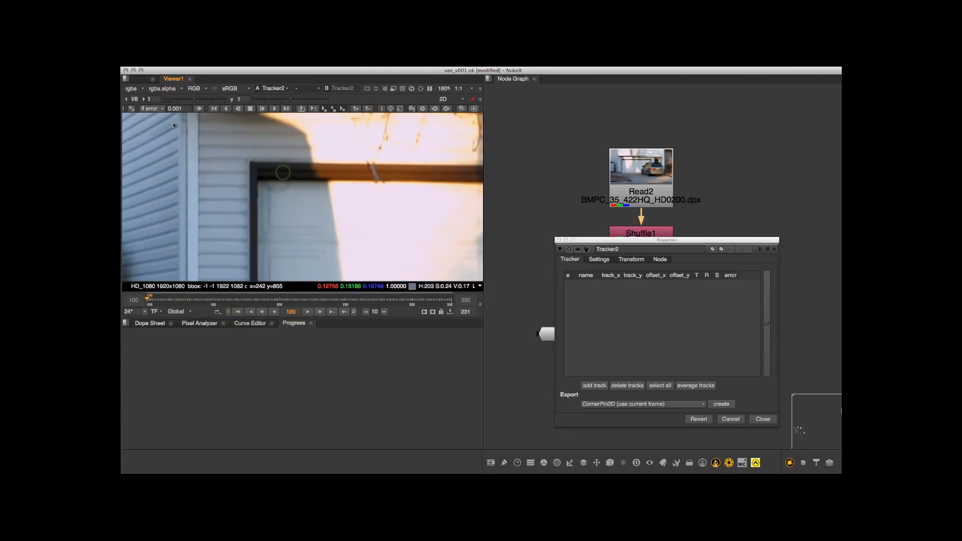
scroll(266, 171, "up", 2)
middle_click_drag(271, 170, 278, 197)
left_click(240, 177, "ctrl+alt")
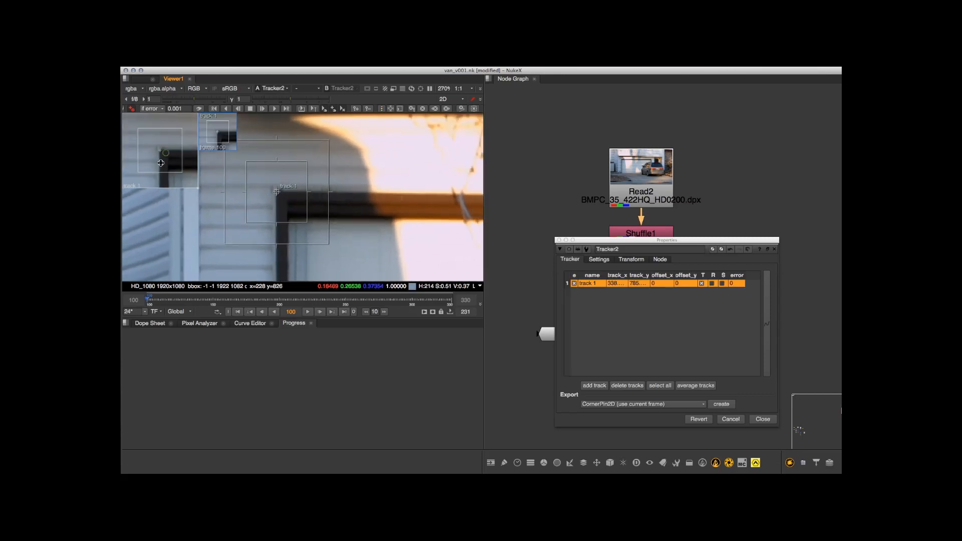
Enlarge the search area of track 1 horizontally and vertically around the garage door corner
scroll(276, 185, "down", 3)
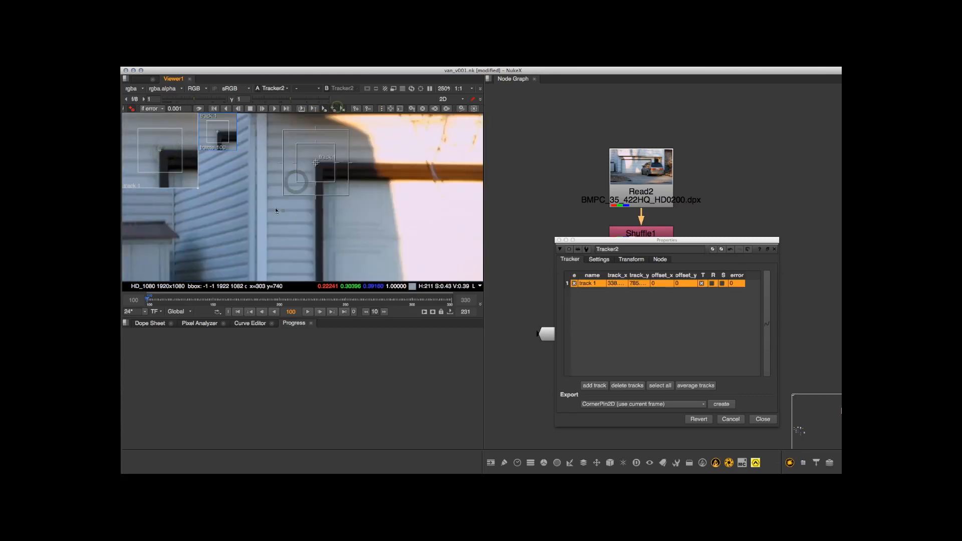
scroll(310, 185, "up", 4)
mouse_move(323, 188)
middle_mouse_down()
mouse_move(325, 205)
mouse_move(330, 184)
middle_mouse_up()
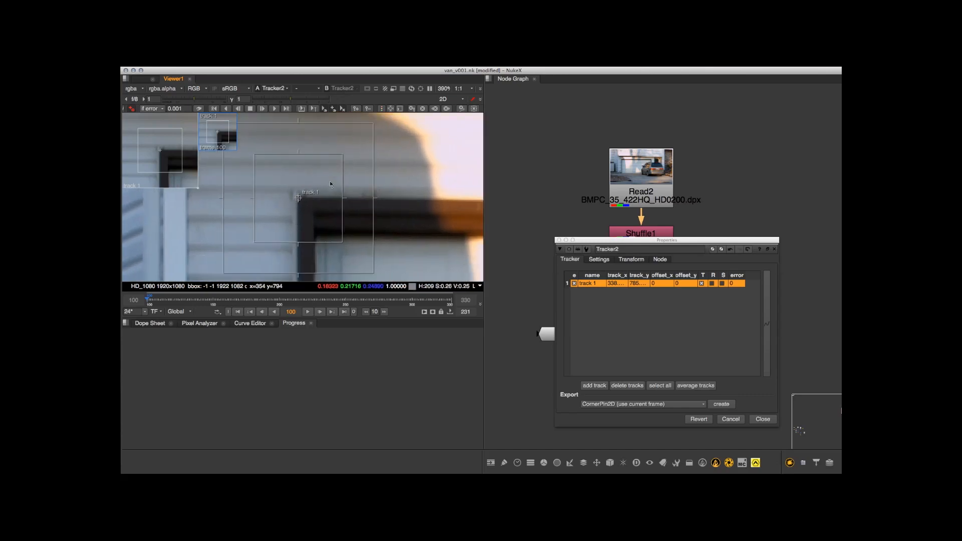
scroll(321, 200, "down", 4)
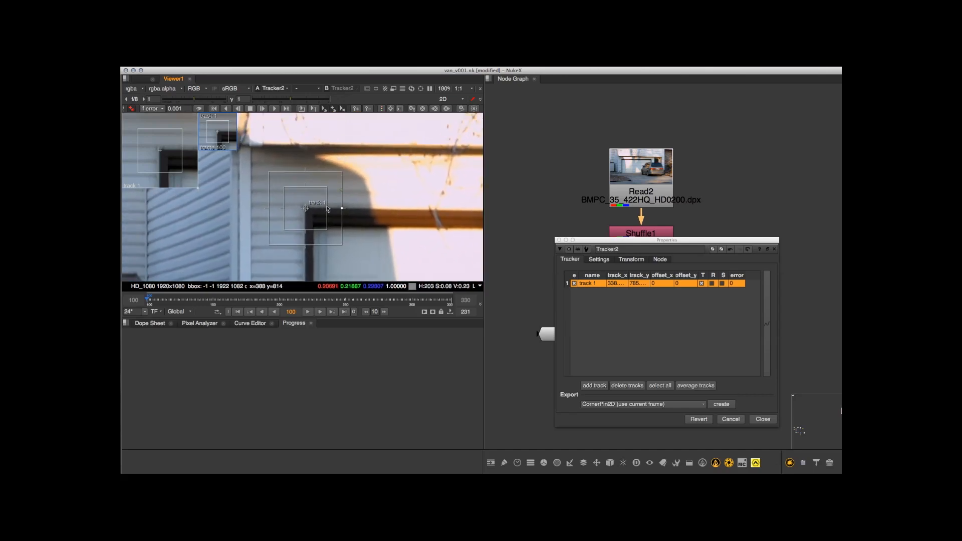
scroll(342, 190, "down", 2)
left_click_drag(341, 180, 357, 178)
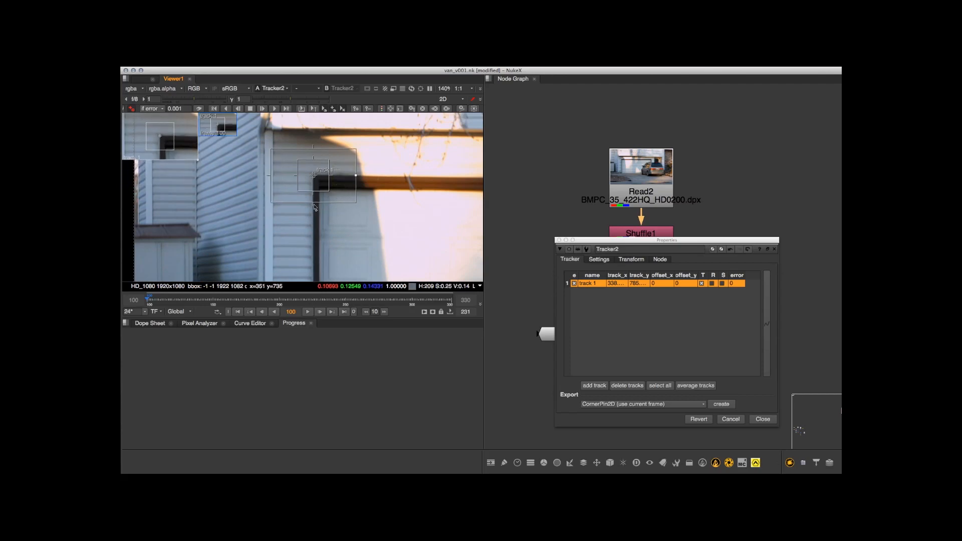
left_click_drag(313, 206, 313, 217)
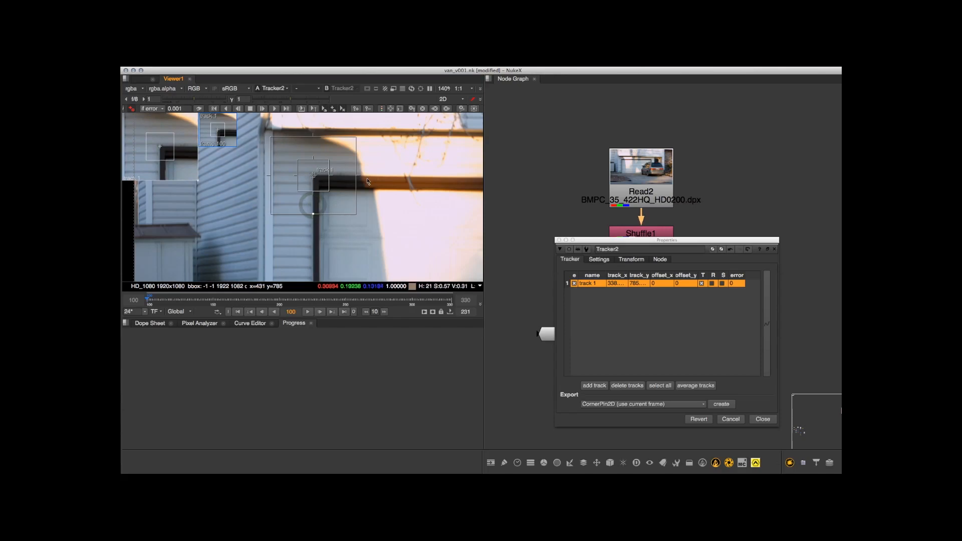
Track the garage door corner forward from frame 100 through frame 330
scroll(359, 177, "down", 3)
middle_click_drag(336, 177, 275, 214)
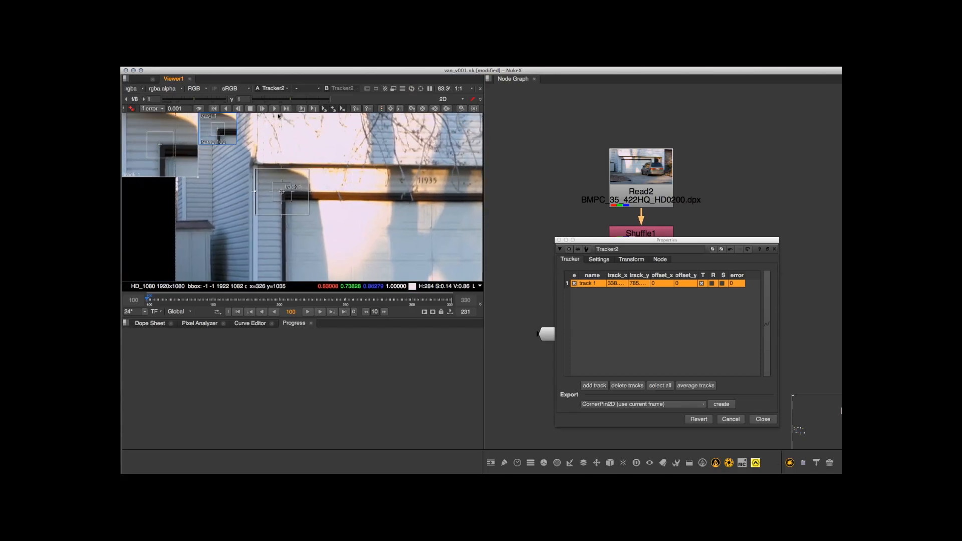
left_click(274, 112)
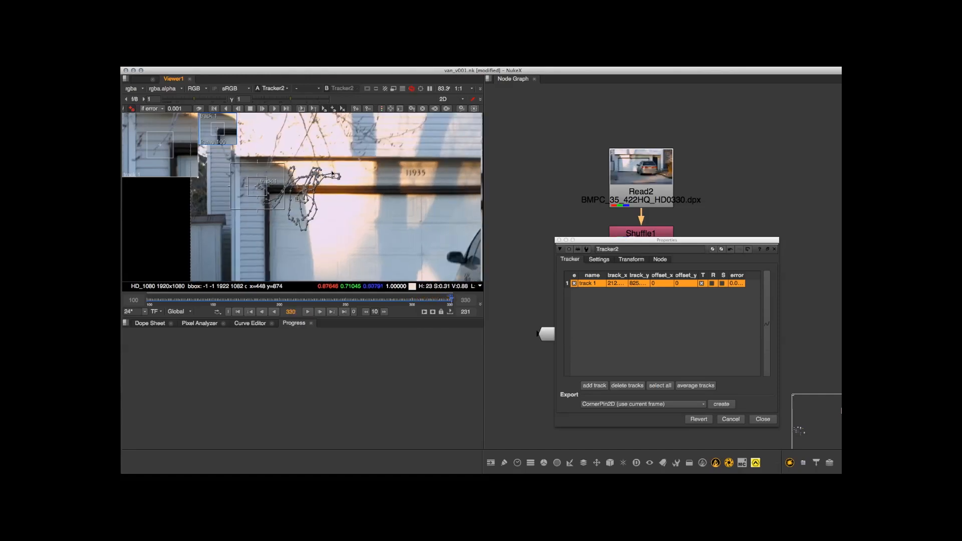
Realign track 1 with the garage door corner by adding corrective keyframes at frames 330 and 251
scroll(307, 162, "up", 5)
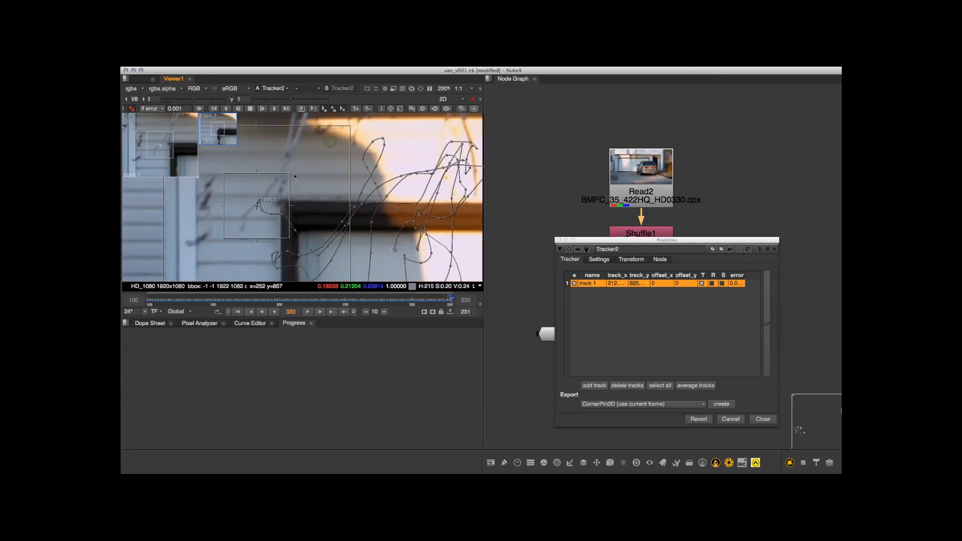
middle_click_drag(289, 203, 278, 200)
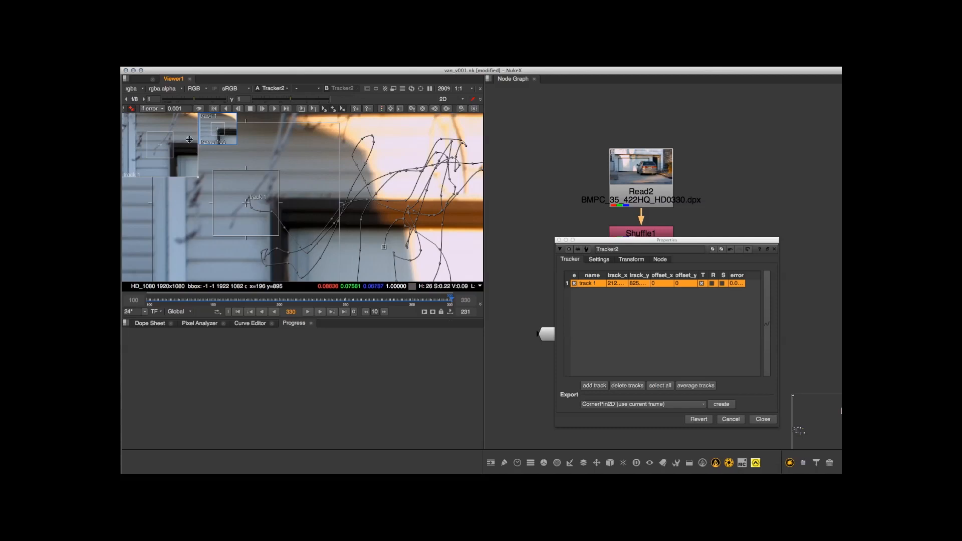
mouse_move(182, 166)
left_mouse_down()
mouse_move(174, 169)
mouse_move(176, 160)
left_mouse_up()
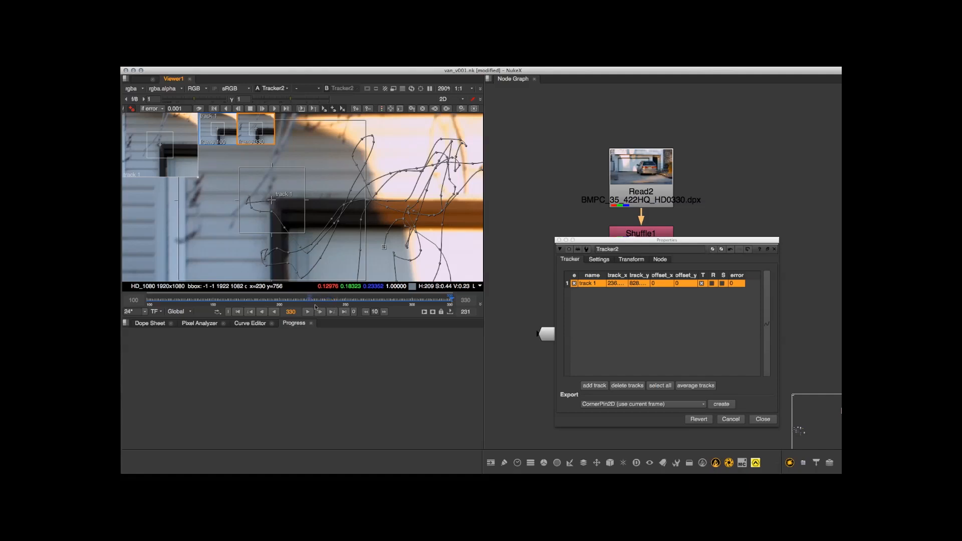
left_click(346, 305)
left_click_drag(181, 176, 181, 195)
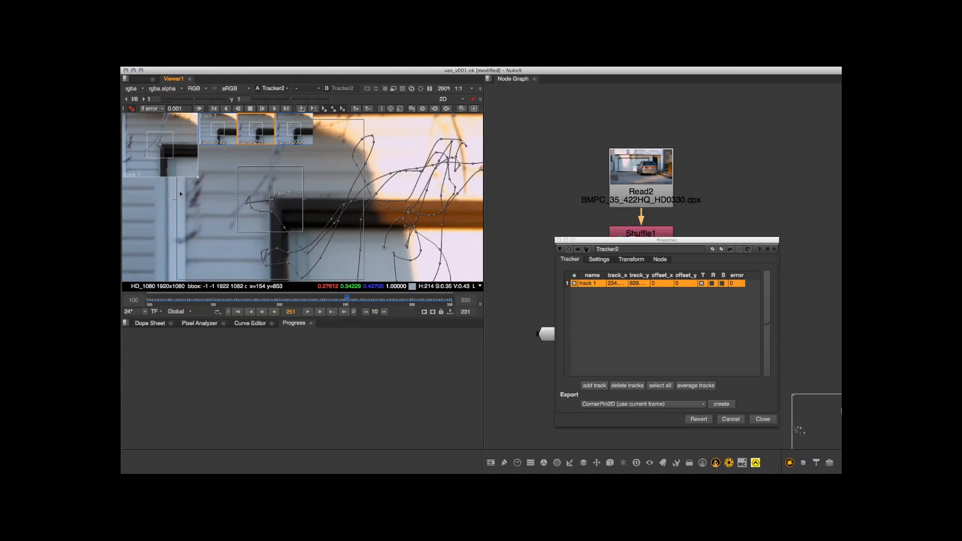
Realign track 1 with the garage door corner by adding corrective keyframes at frames 166 and 172
left_click(235, 304)
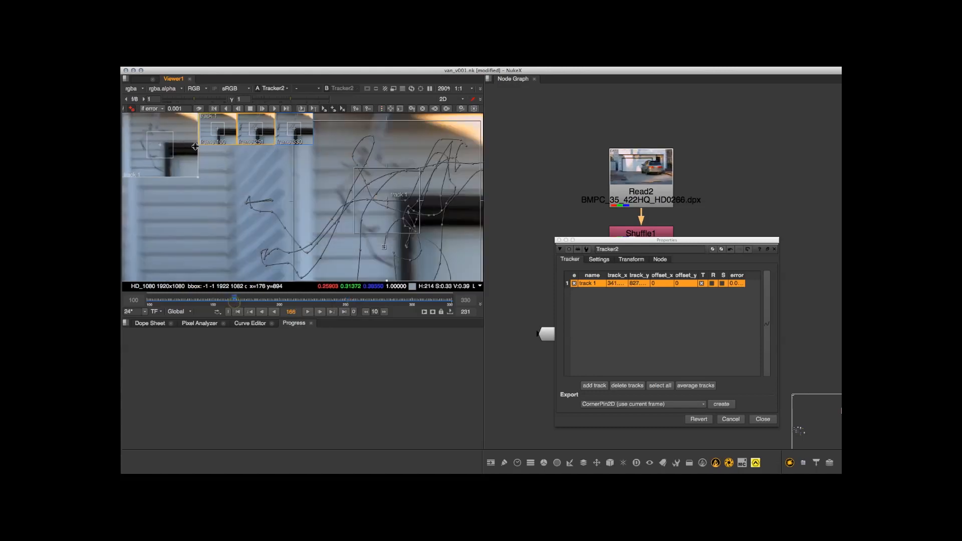
left_click_drag(185, 167, 191, 177)
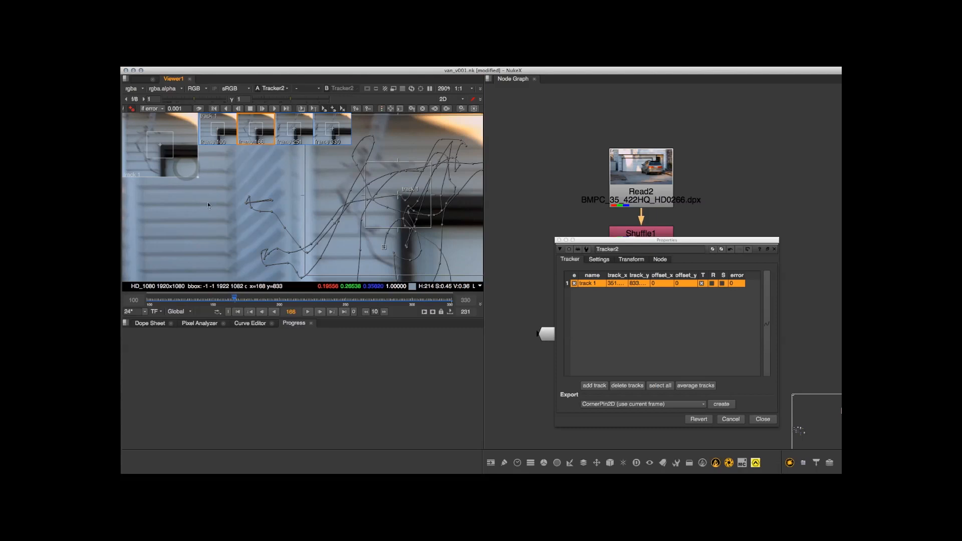
key("z")
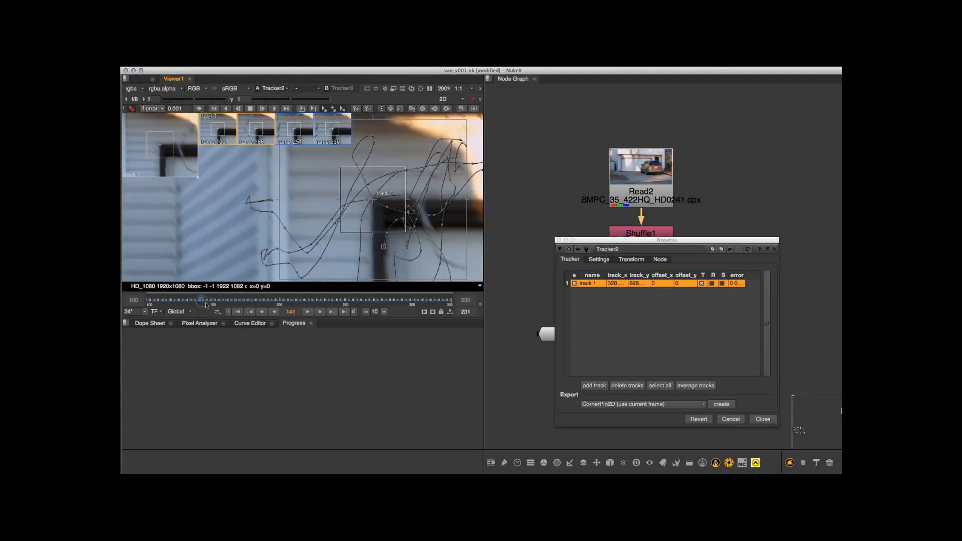
left_click_drag(225, 306, 242, 307)
left_click_drag(182, 169, 178, 173)
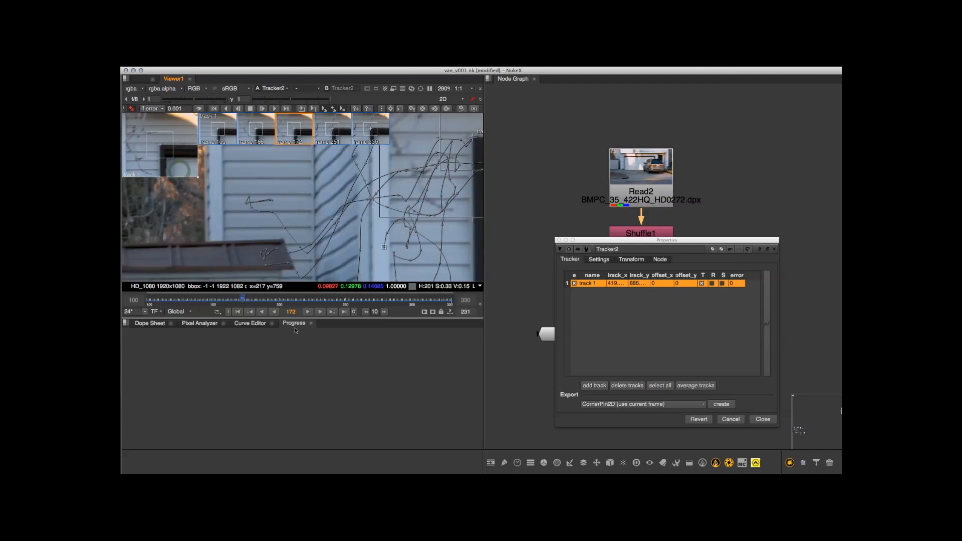
Realign track 1 with the garage door corner by adding a corrective keyframe at frame 217
left_click(281, 303)
left_click_drag(285, 304, 300, 310)
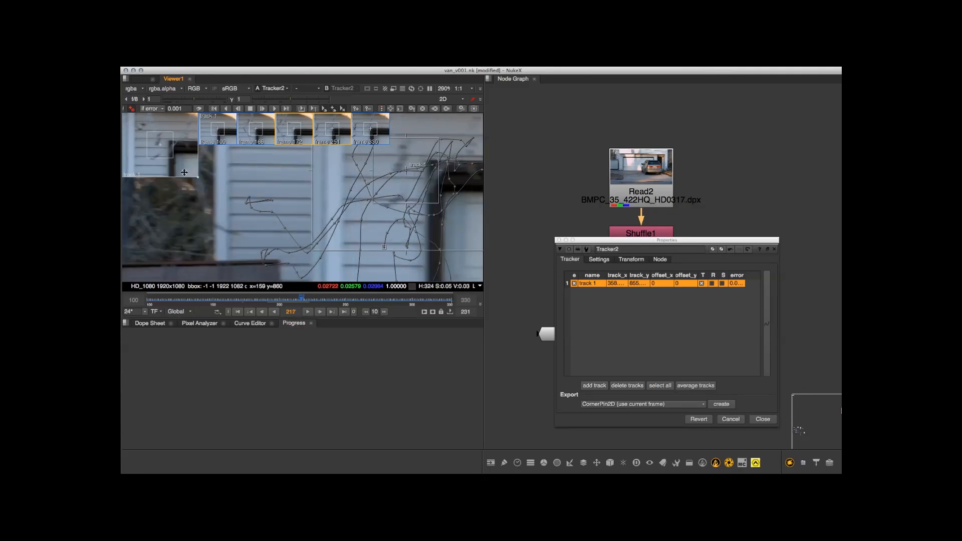
key("Left")
key("Right")
key("Right")
left_click_drag(184, 169, 176, 172)
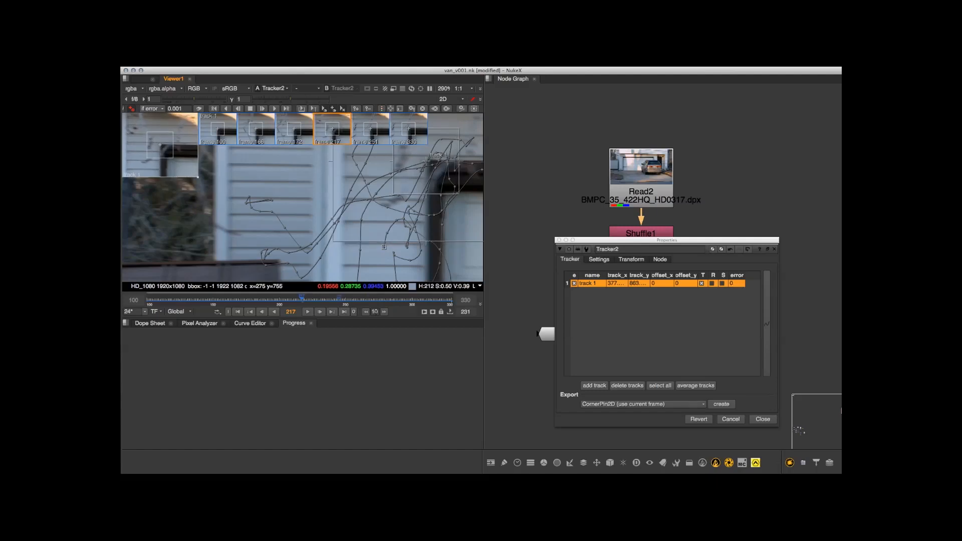
Scrub through the frames around 290 to check track 1 against the garage door corner
left_click(367, 301)
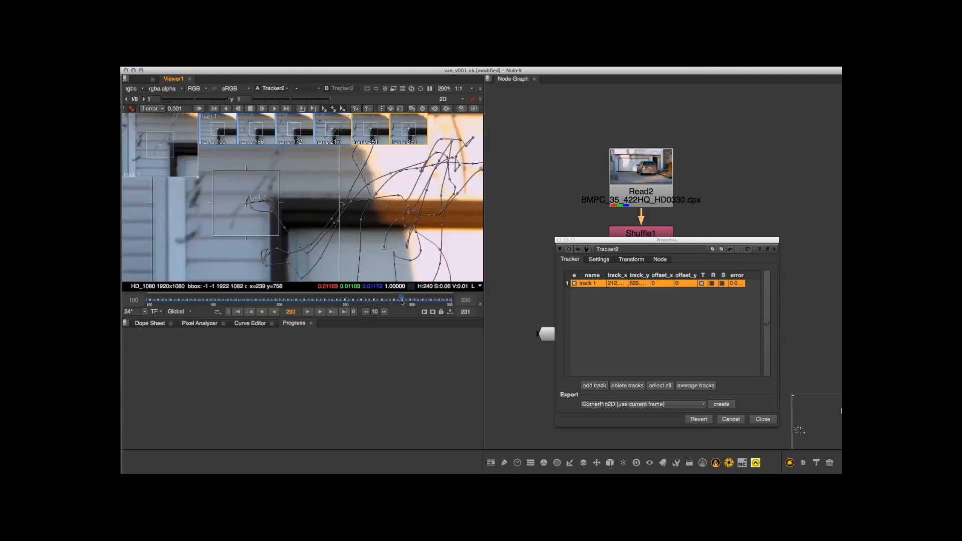
left_click_drag(351, 303, 319, 302)
left_click_drag(378, 300, 395, 302)
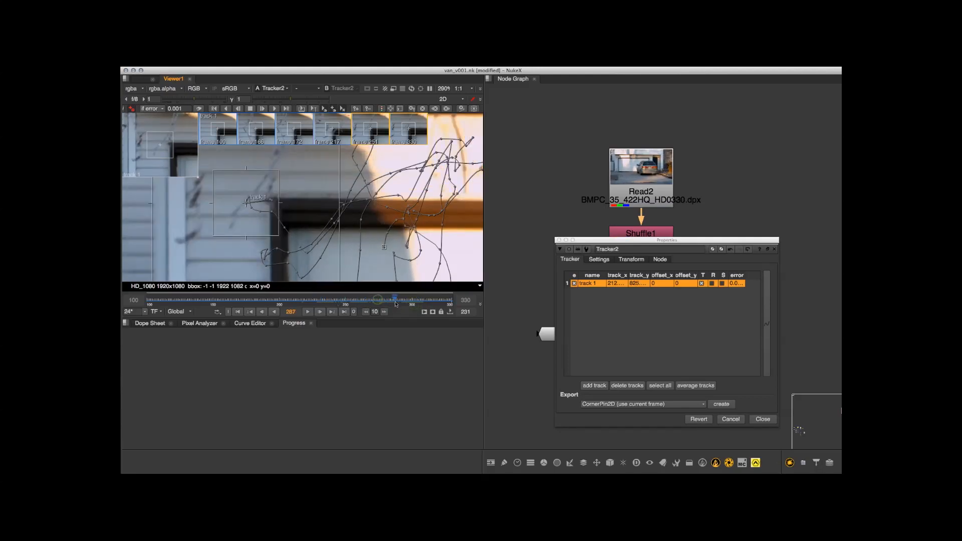
key("Right")
key("Right")
key("Right")
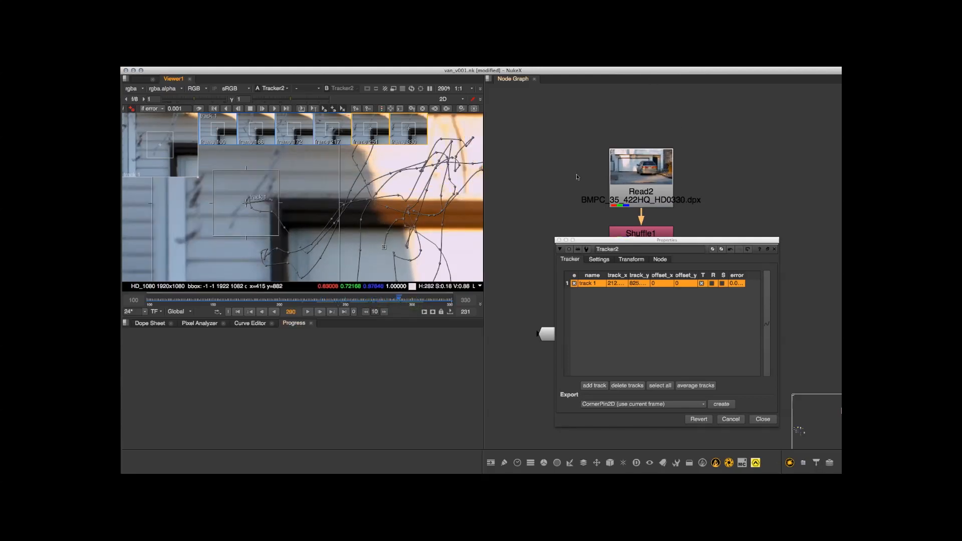
Set the garage plate Read node's frame option to expression and close its properties
double_click(657, 196)
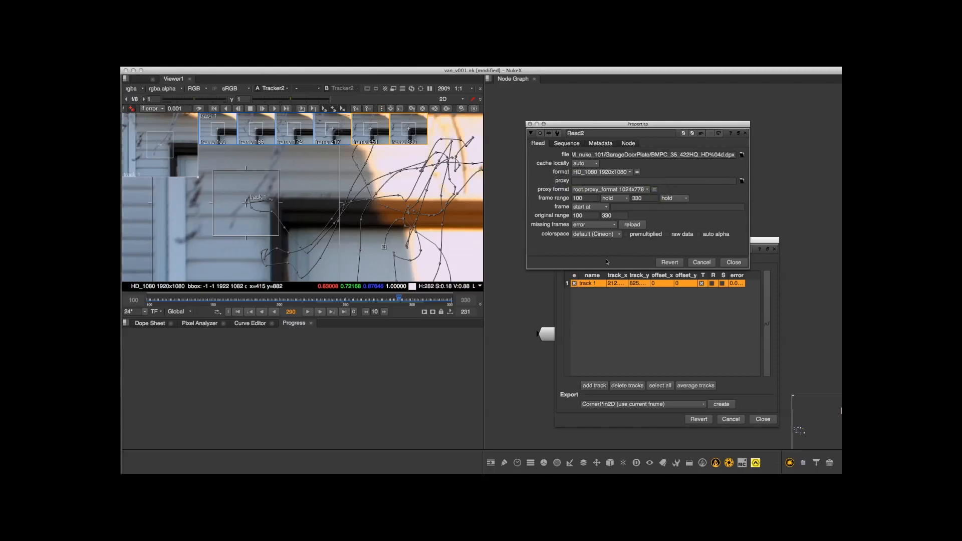
left_click(527, 297)
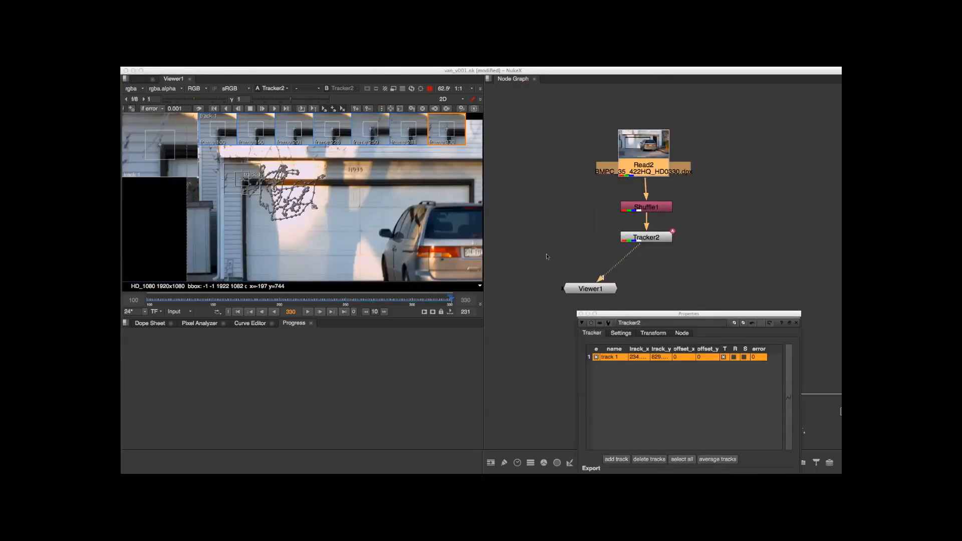
left_click(560, 200)
scroll(559, 200, "up", 3)
mouse_move(560, 201)
middle_mouse_down()
mouse_move(550, 225)
mouse_move(546, 200)
middle_mouse_up()
left_click(550, 225)
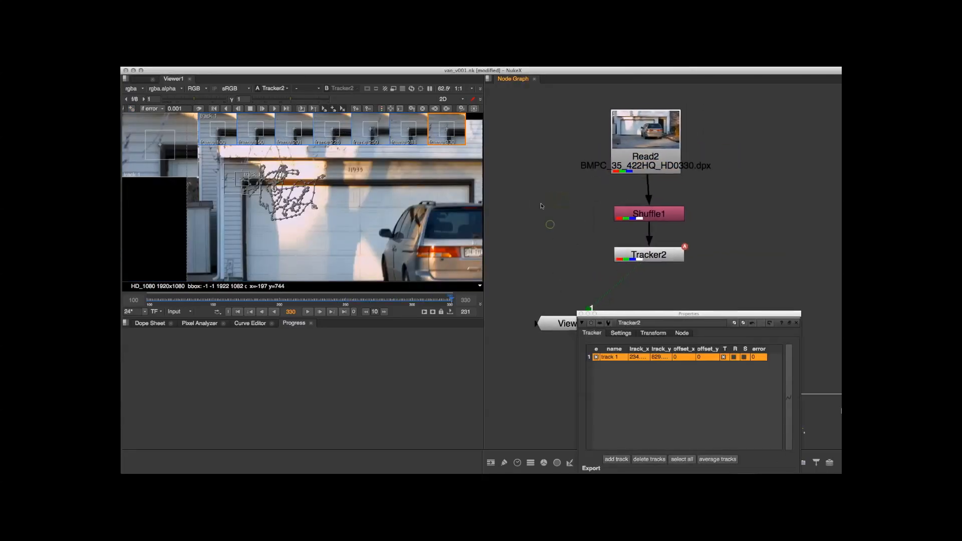
scroll(546, 199, "down", 2)
double_click(627, 173)
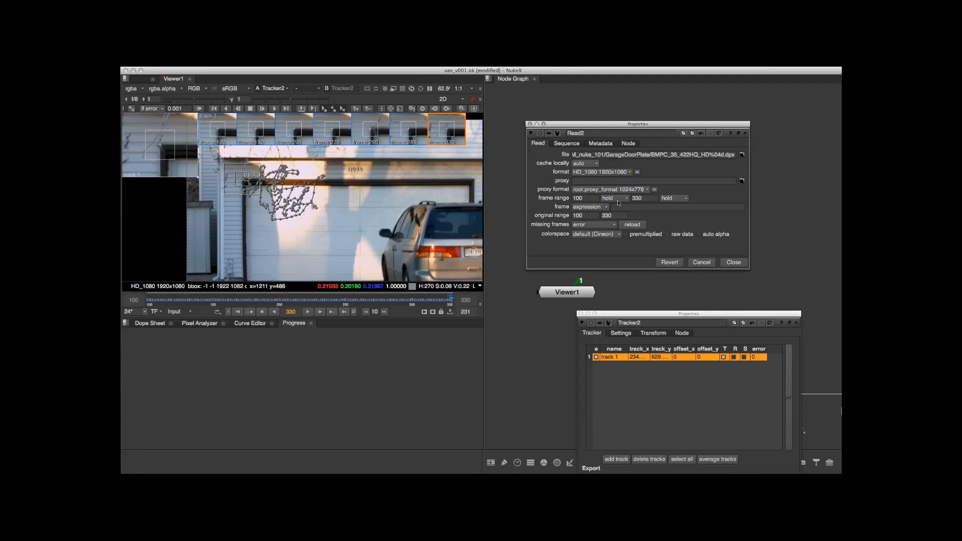
left_click(605, 209)
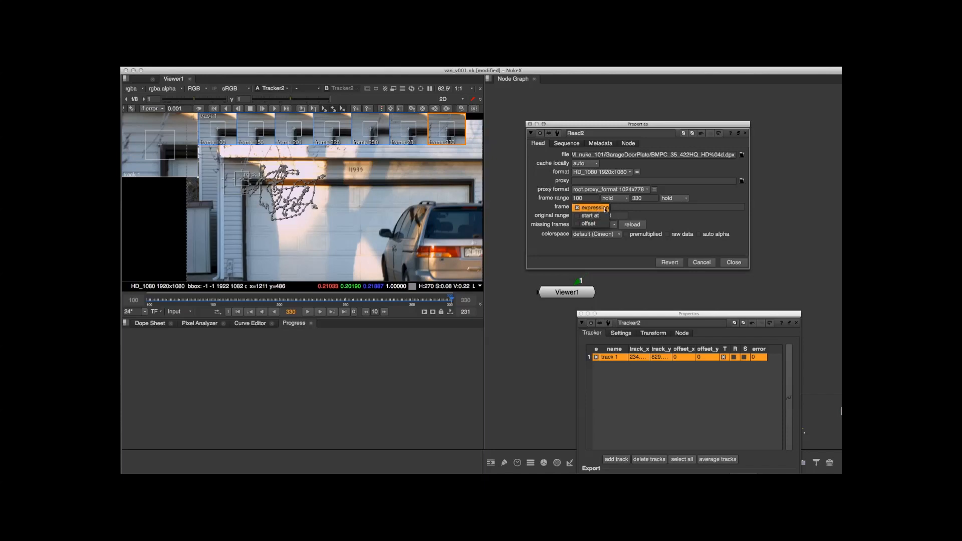
left_click(603, 208)
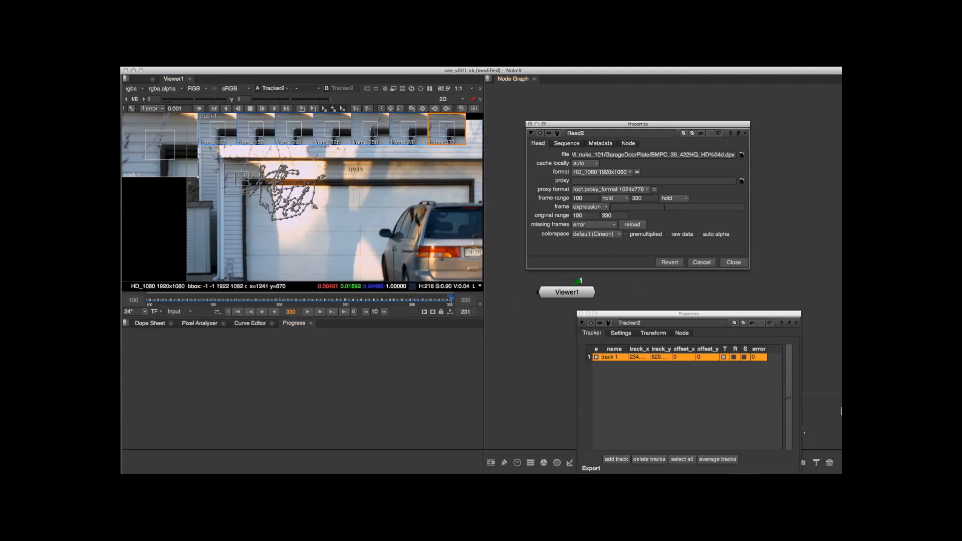
left_click(734, 262)
left_click_drag(703, 317, 715, 265)
Add a second track at frame 330 on the pavement crack below the garage door's lower left corner
middle_click_drag(376, 227, 384, 200)
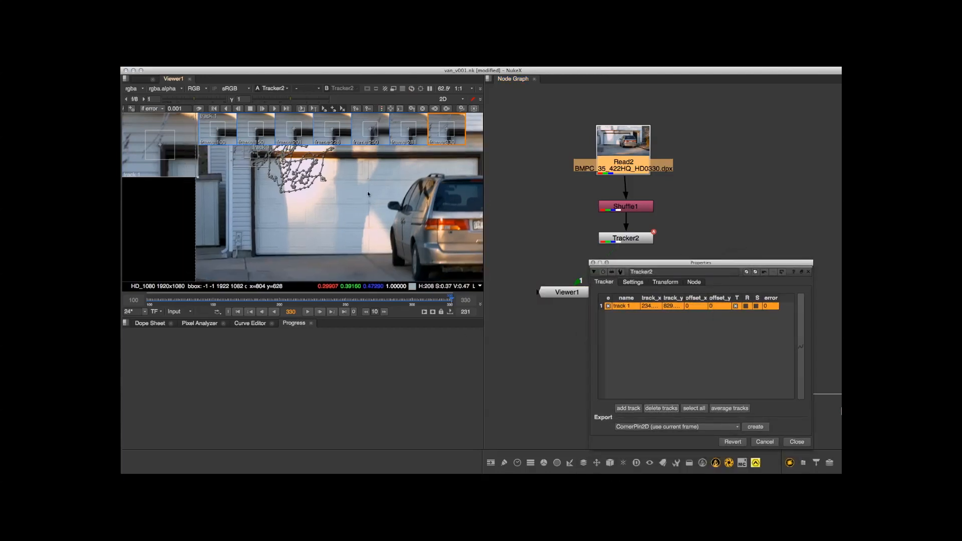
middle_click_drag(212, 163, 224, 168)
middle_click_drag(285, 202, 308, 185)
scroll(308, 185, "up", 2)
middle_click_drag(285, 255, 384, 208)
scroll(284, 213, "up", 2)
scroll(385, 209, "up", 1)
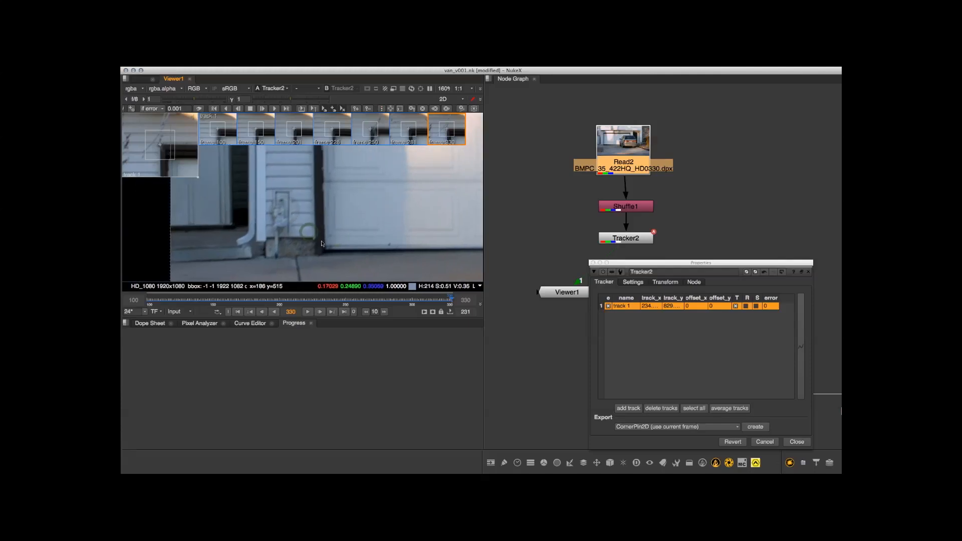
scroll(345, 264, "up", 2)
middle_click_drag(345, 264, 342, 202)
scroll(338, 206, "down", 1)
left_click(284, 259, "alt+super")
scroll(344, 196, "down", 1)
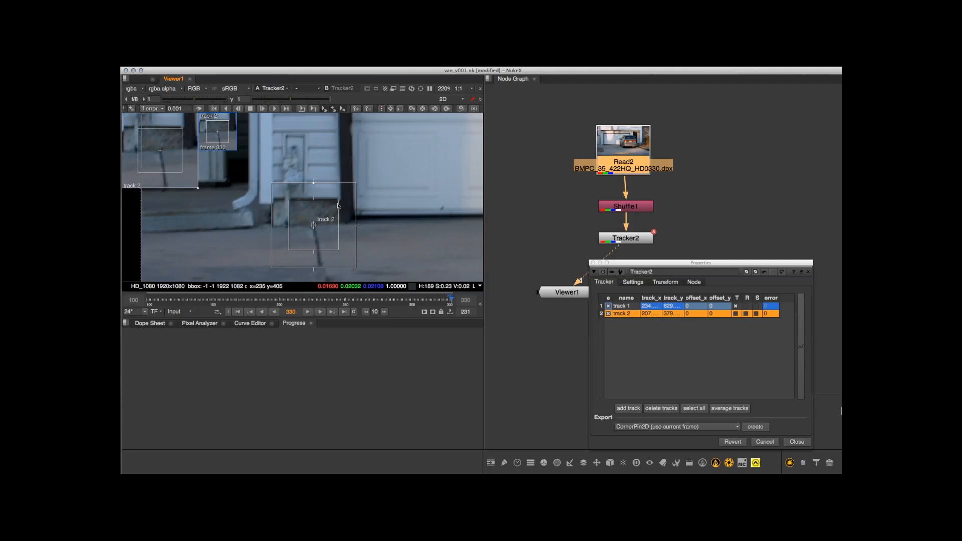
Shrink track 2's pattern box tightly around the top of the crack and widen its search area
left_click_drag(338, 200, 363, 225)
left_click_drag(311, 194, 312, 184)
left_click_drag(359, 227, 367, 227)
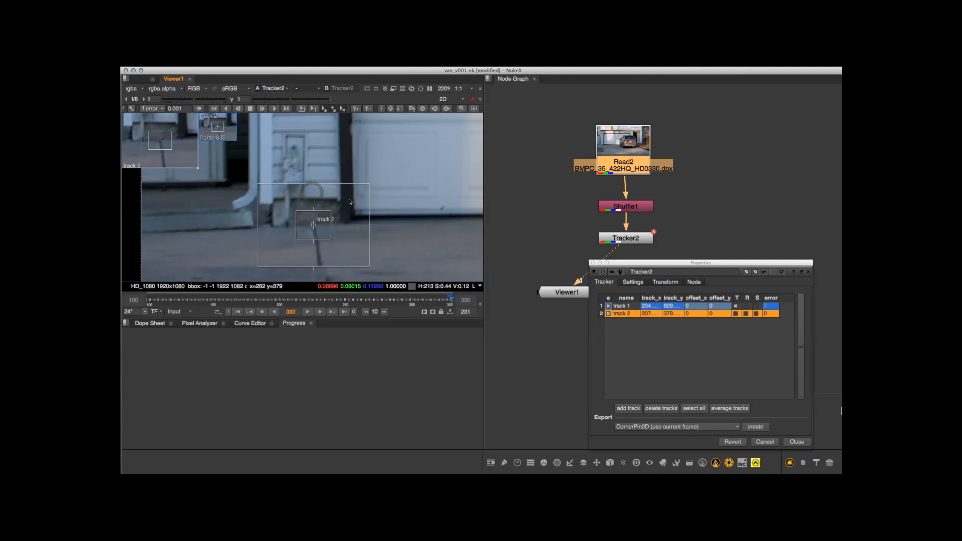
Place track 2 keyframes on the pavement crack at frames 300 and 249
scroll(355, 138, "down", 2)
left_click(411, 301)
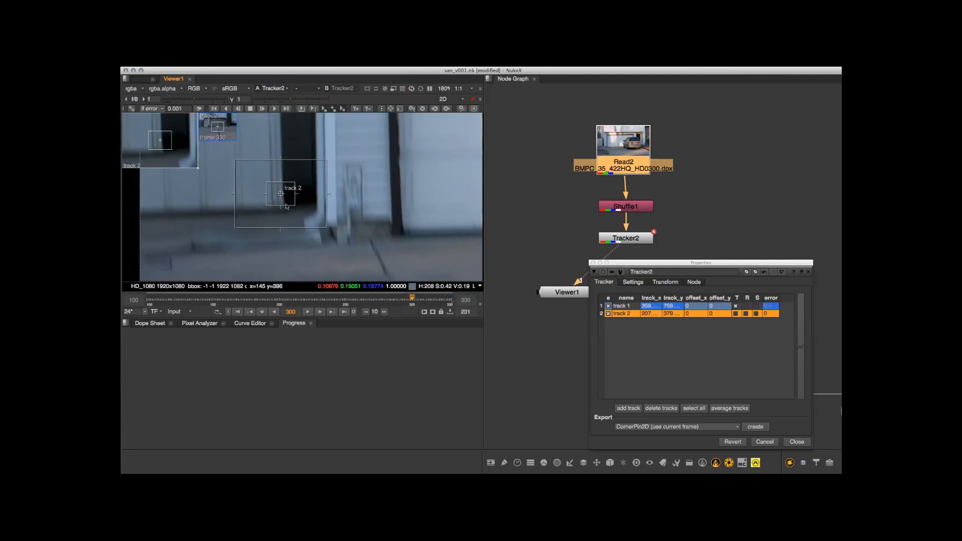
left_click_drag(283, 204, 371, 242)
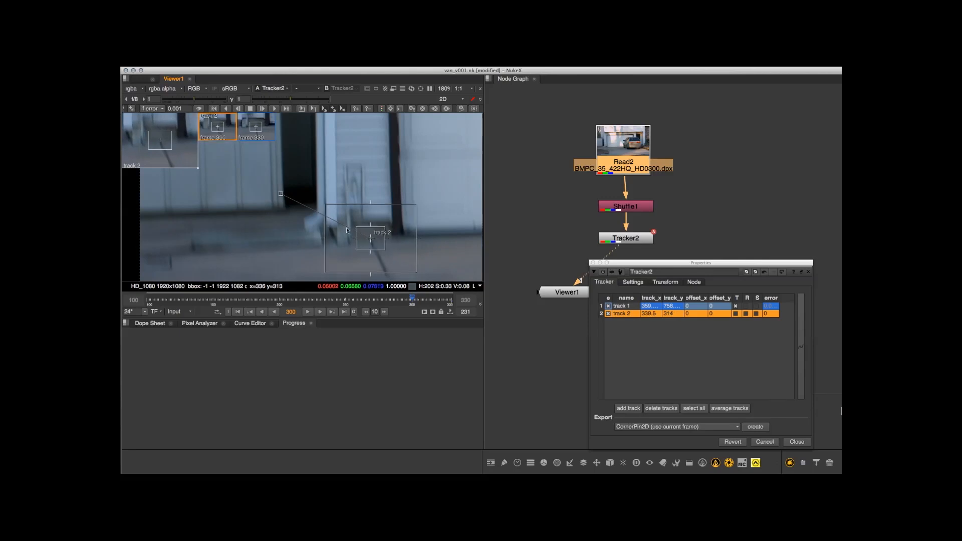
middle_click_drag(371, 242, 421, 231)
scroll(359, 210, "down", 3)
middle_click_drag(376, 200, 381, 215)
left_click(346, 303)
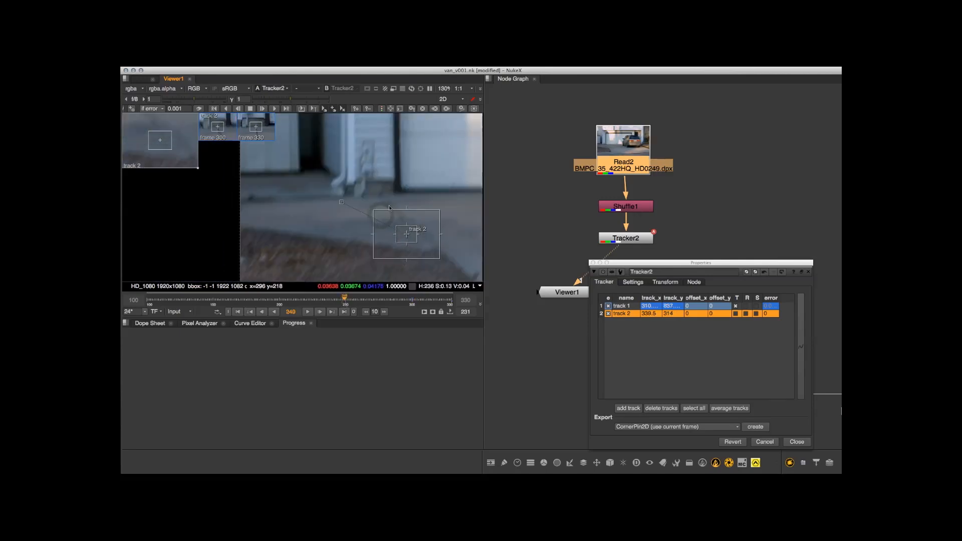
scroll(341, 217, "up", 3)
left_click_drag(335, 230, 302, 198)
Place track 2 keyframes on the pavement crack at frames 201 and 150
left_click(281, 299)
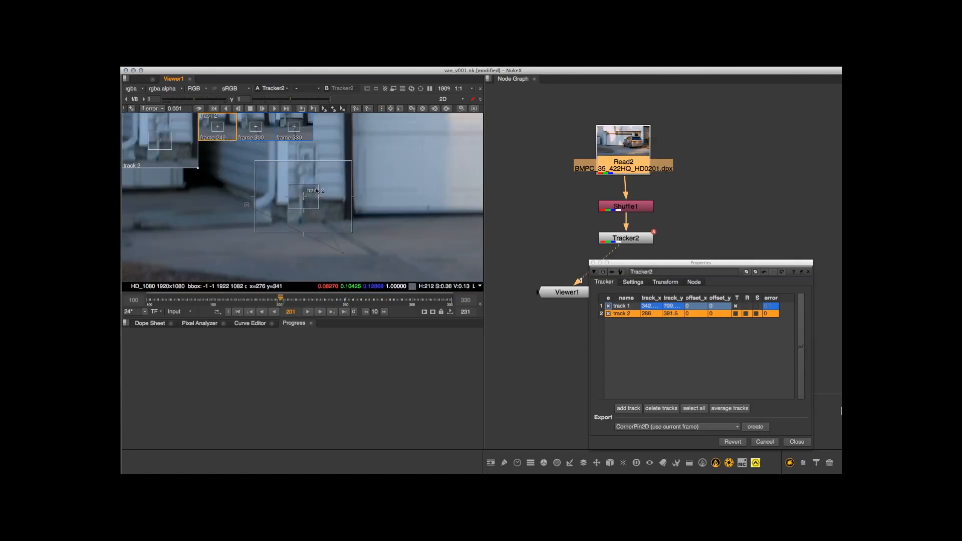
left_click_drag(304, 199, 311, 245)
left_click(213, 302)
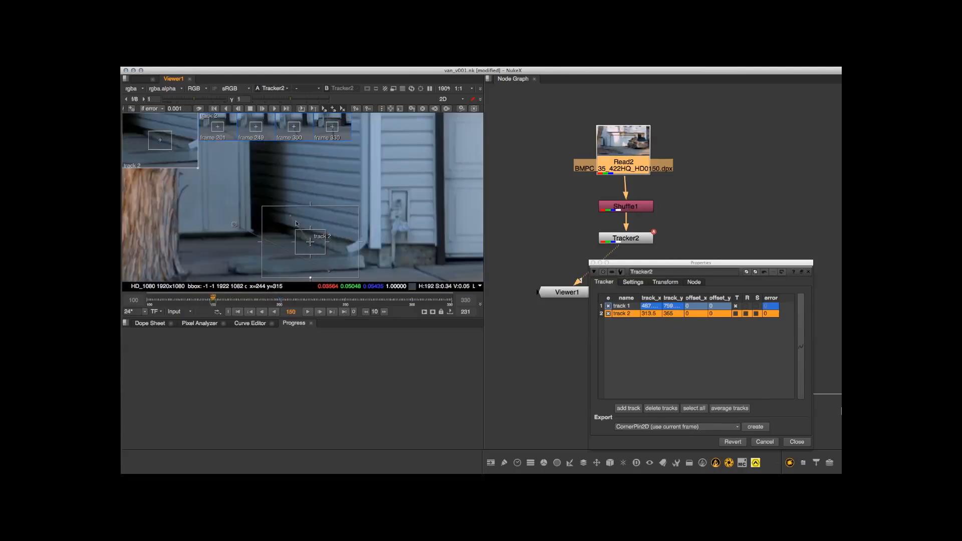
left_click_drag(293, 230, 390, 258)
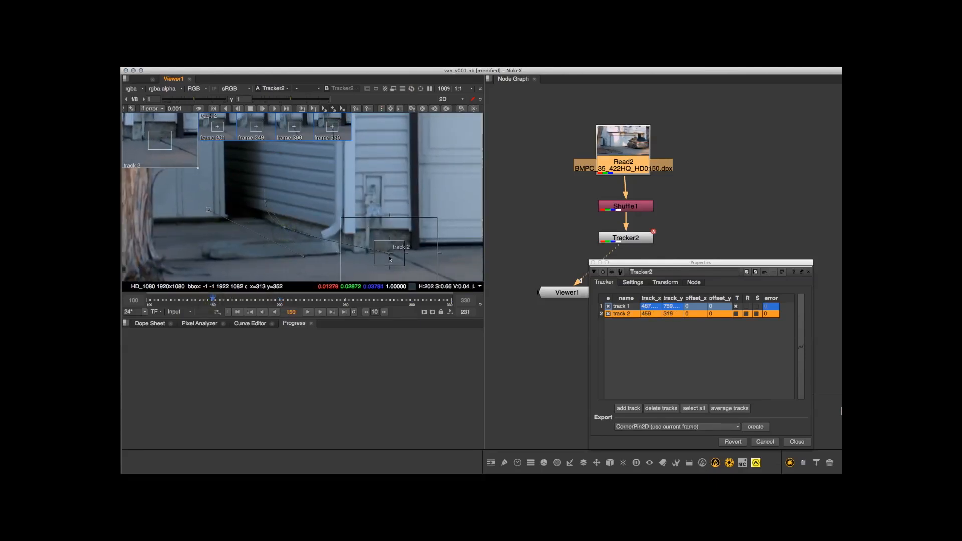
Place a track 2 keyframe on the pavement crack at the first frame, 100
left_click(238, 312)
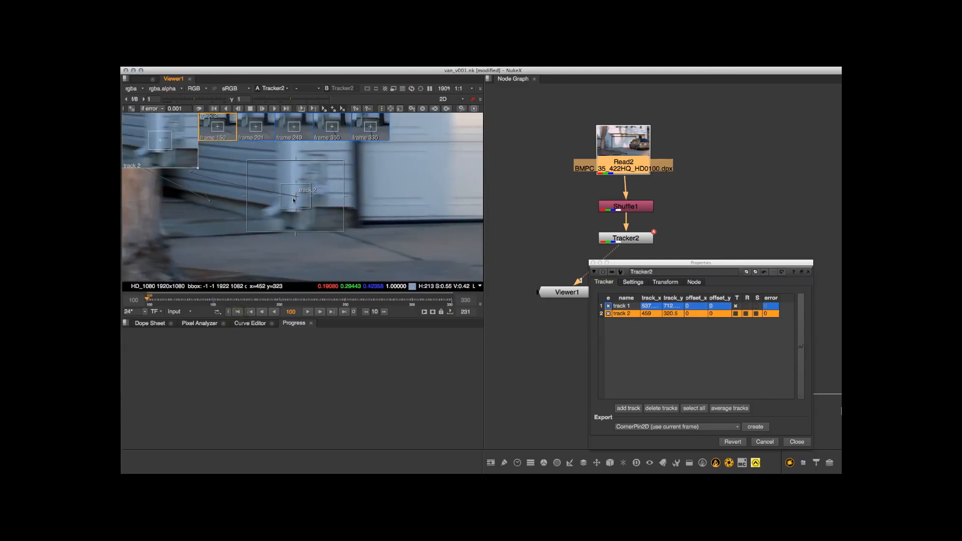
left_click_drag(321, 217, 330, 235)
left_click_drag(330, 236, 330, 235)
middle_click_drag(385, 198, 400, 166)
scroll(337, 200, "up", 3)
scroll(362, 178, "up", 1)
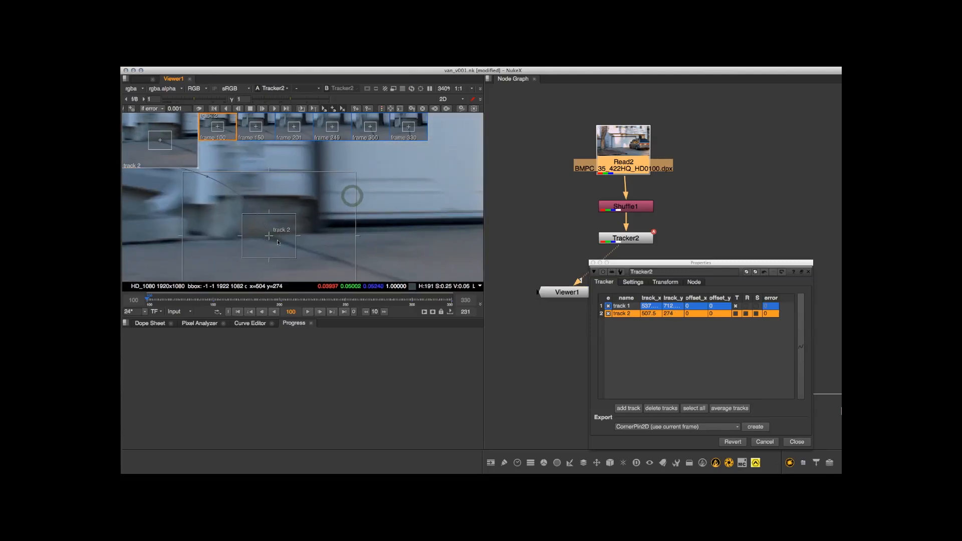
middle_click_drag(338, 238, 326, 234)
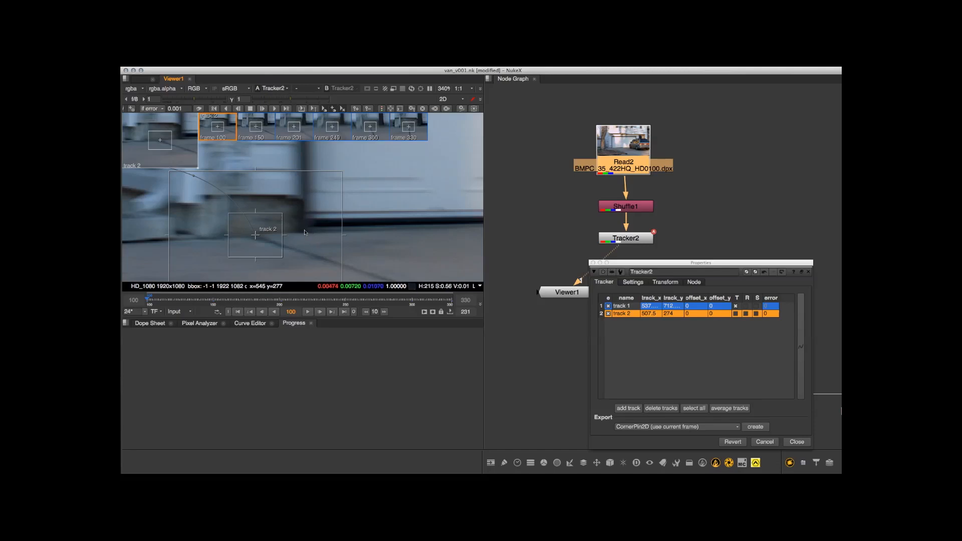
mouse_move(311, 214)
middle_mouse_down()
mouse_move(331, 221)
mouse_move(302, 201)
middle_mouse_up()
scroll(332, 221, "down", 5)
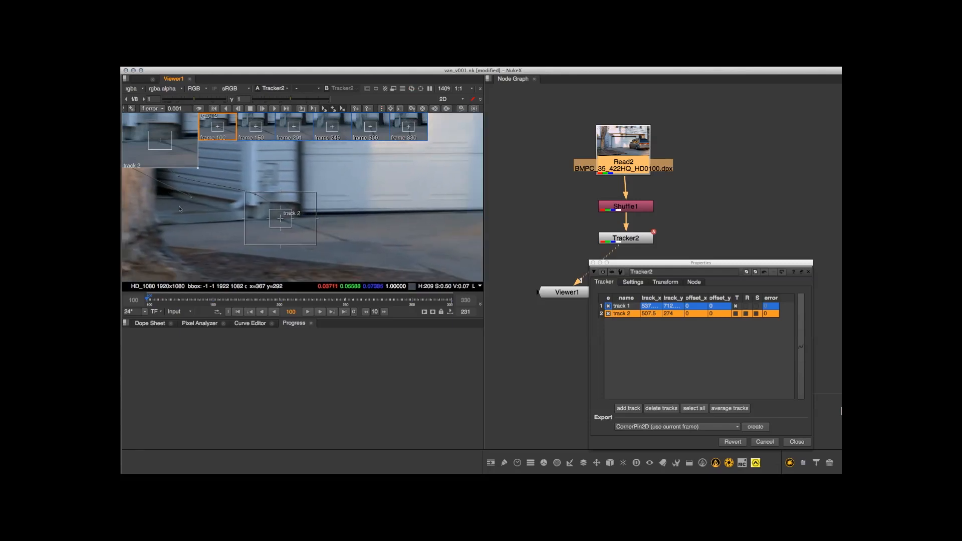
Check the frame 150 keyframe and run the keyframe-based tracking of track 2 across all its keyframes
middle_click_drag(287, 147, 289, 133)
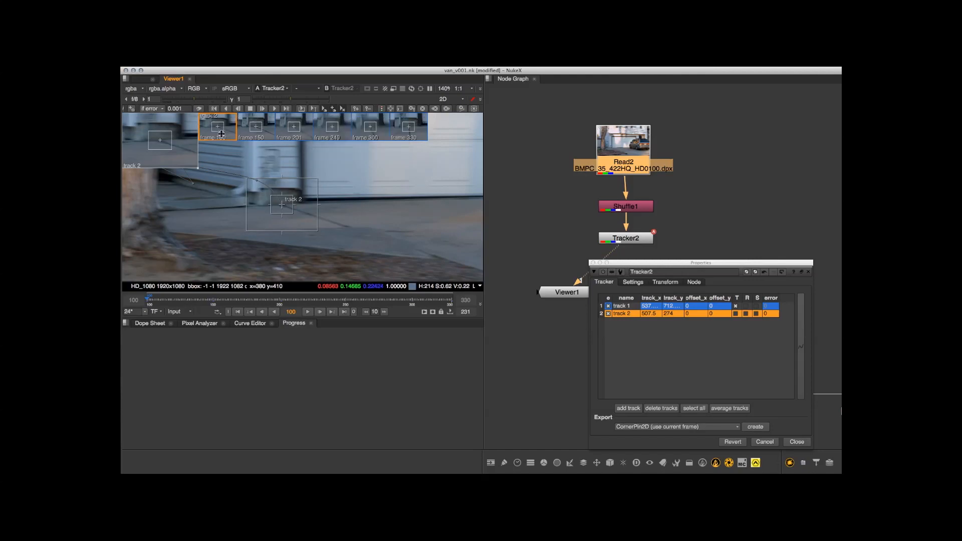
left_click(262, 134)
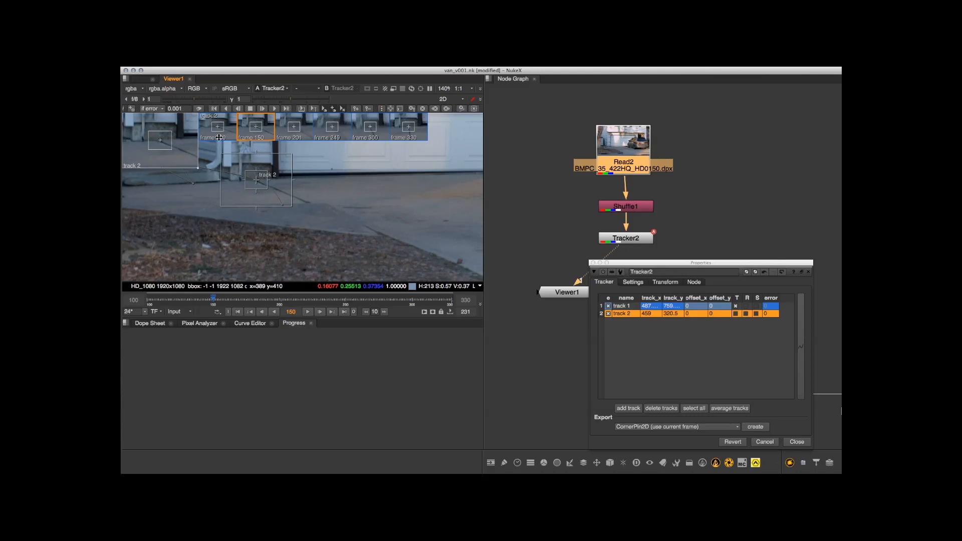
left_click(301, 109)
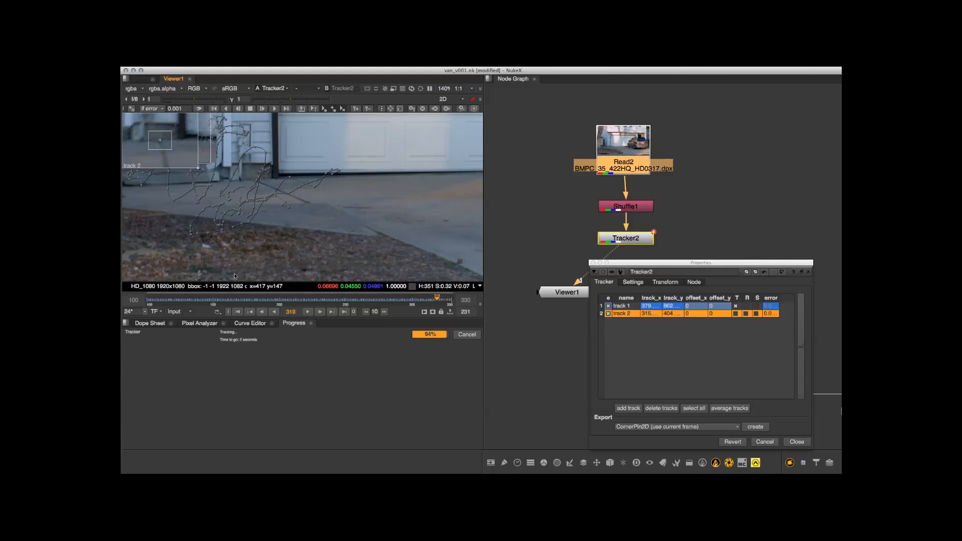
Display the tracking error as colours along track 2's path in the viewer
scroll(225, 146, "down", 4)
middle_click_drag(225, 146, 353, 155)
scroll(353, 154, "down", 1)
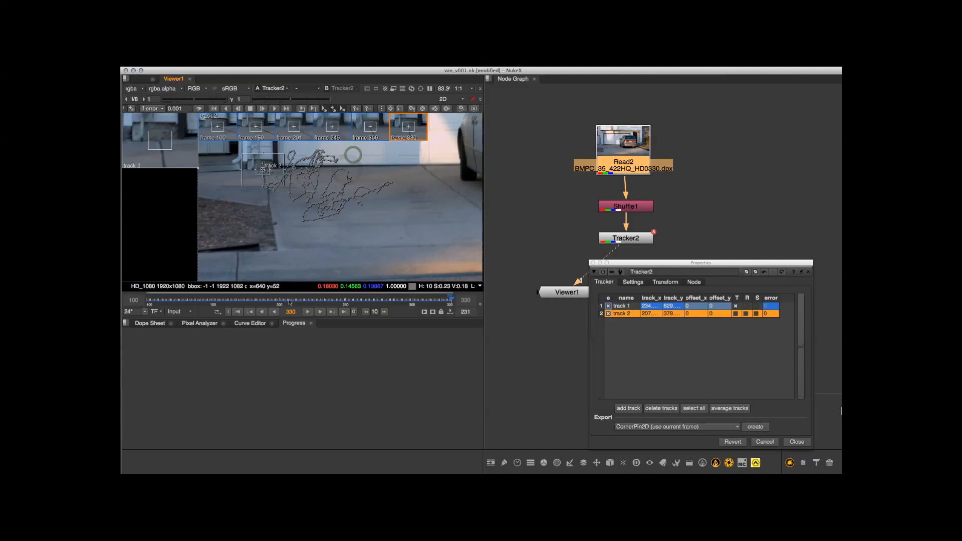
left_click(381, 110)
scroll(357, 191, "up", 3)
middle_click_drag(357, 190, 360, 191)
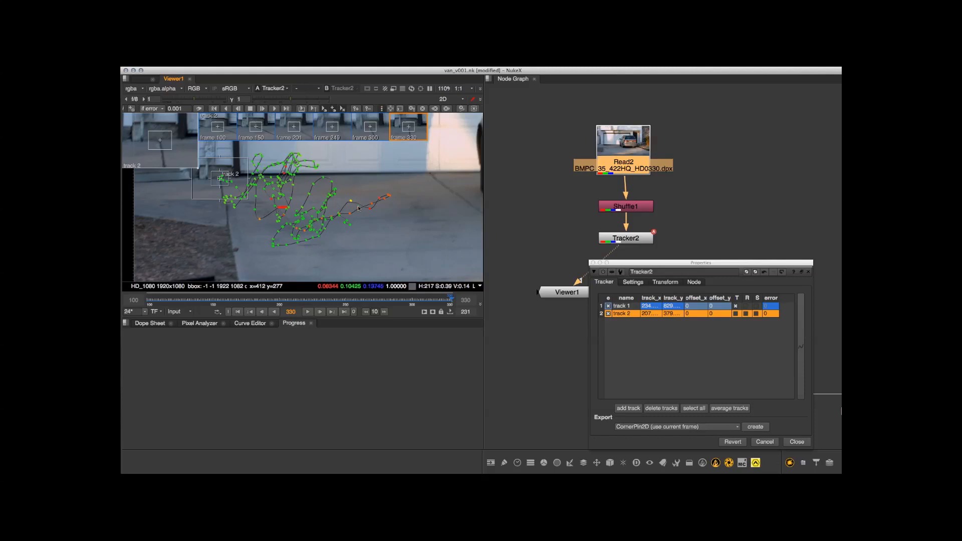
Show track 2's error curve in the Curve Editor and frame it to examine its peaks
left_click(249, 323)
left_click(170, 405)
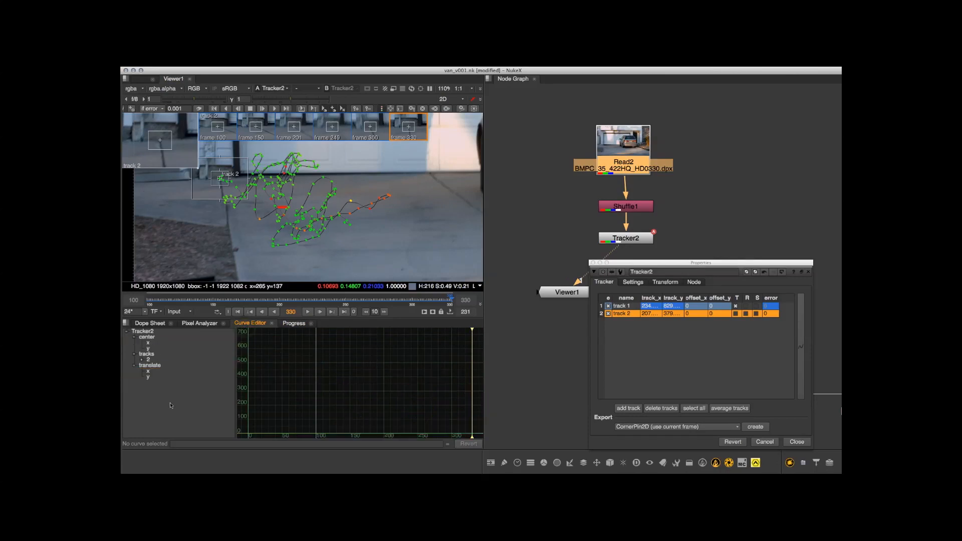
left_click(148, 360)
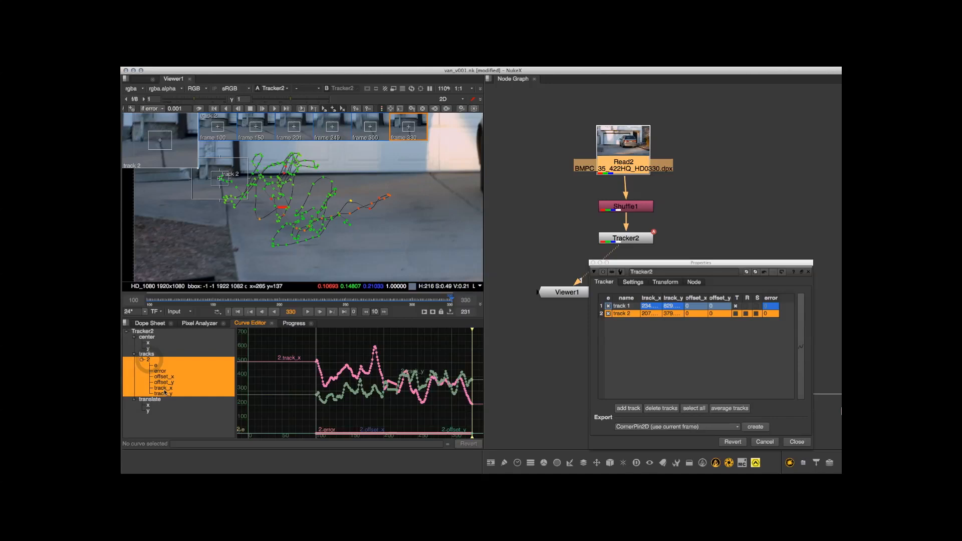
left_click(166, 371)
key("f")
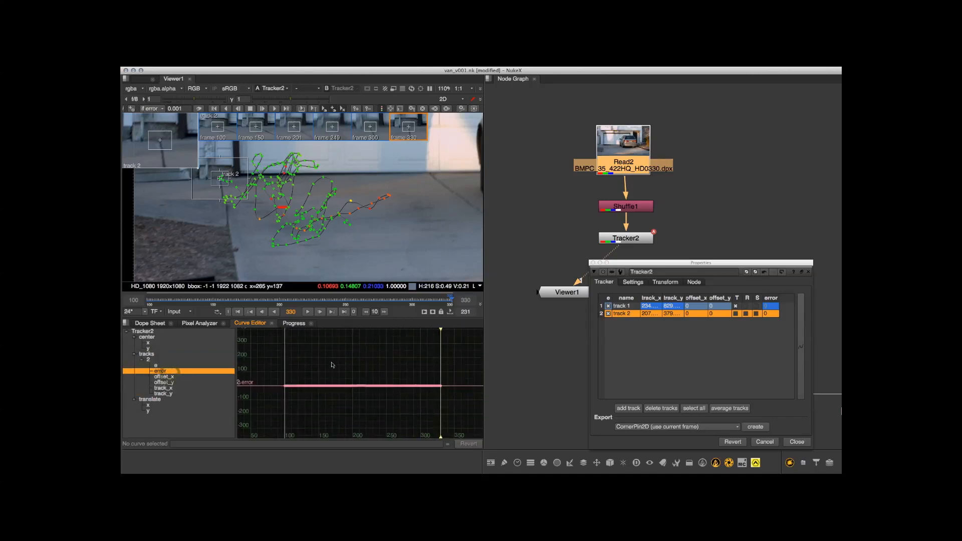
left_click_drag(258, 377, 460, 426)
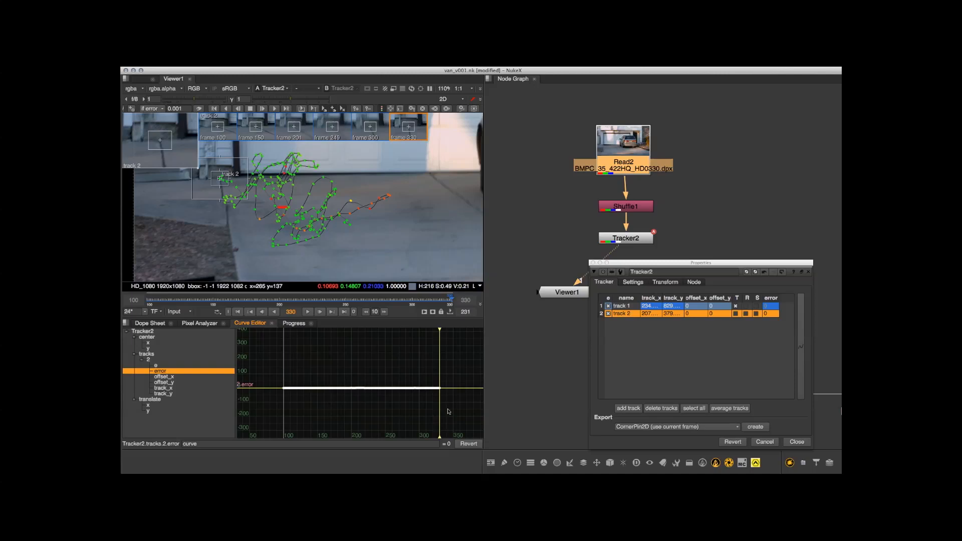
key("f")
left_click(323, 395)
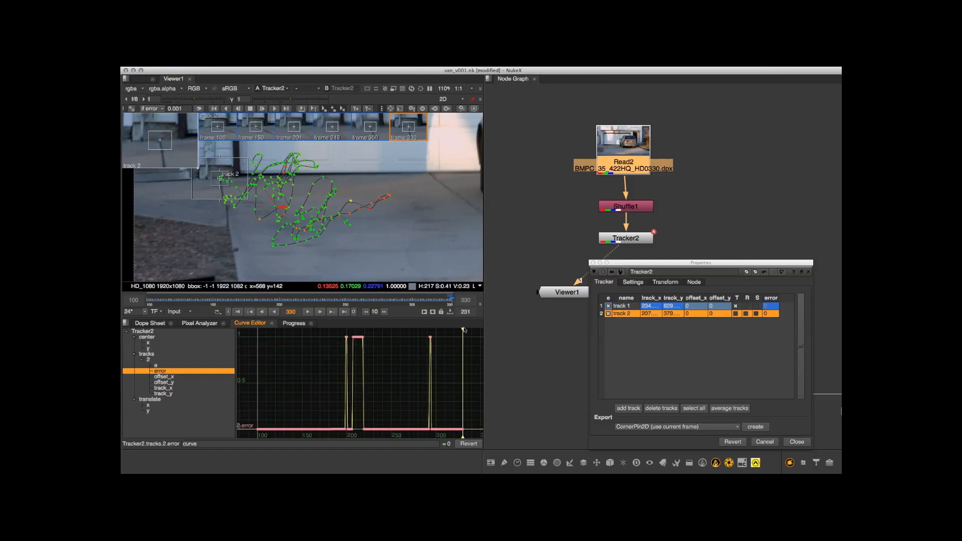
Realign track 2 with the pavement crack by adding a corrective keyframe at frame 213
left_click_drag(464, 330, 357, 324)
key("Right")
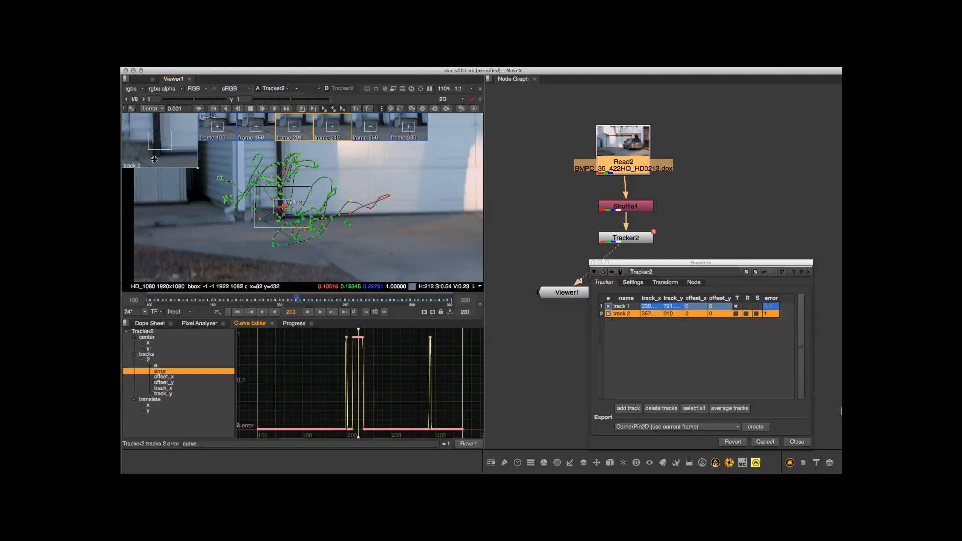
left_click_drag(149, 163, 172, 145)
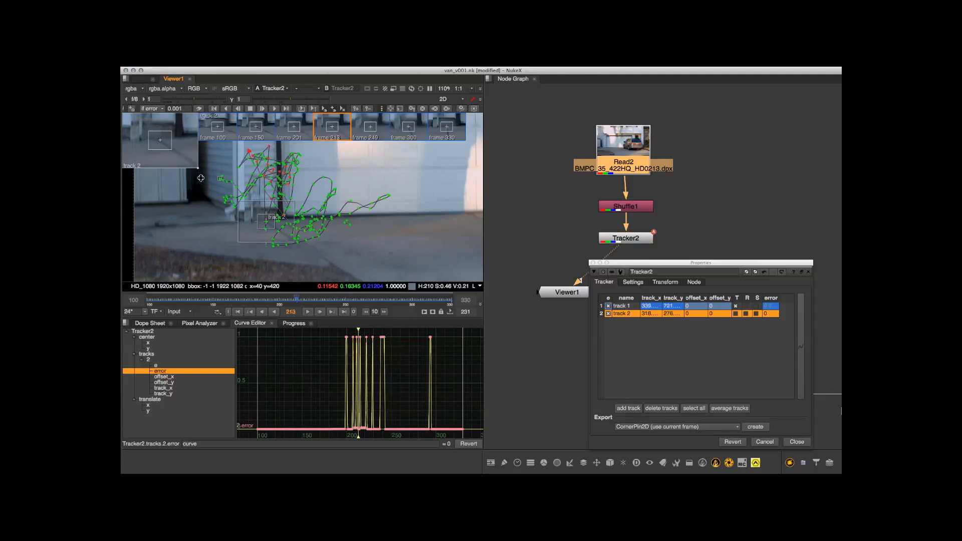
Isolate track 2's error curve in the Curve Editor and reselect track 2 in the track list
left_click(359, 334)
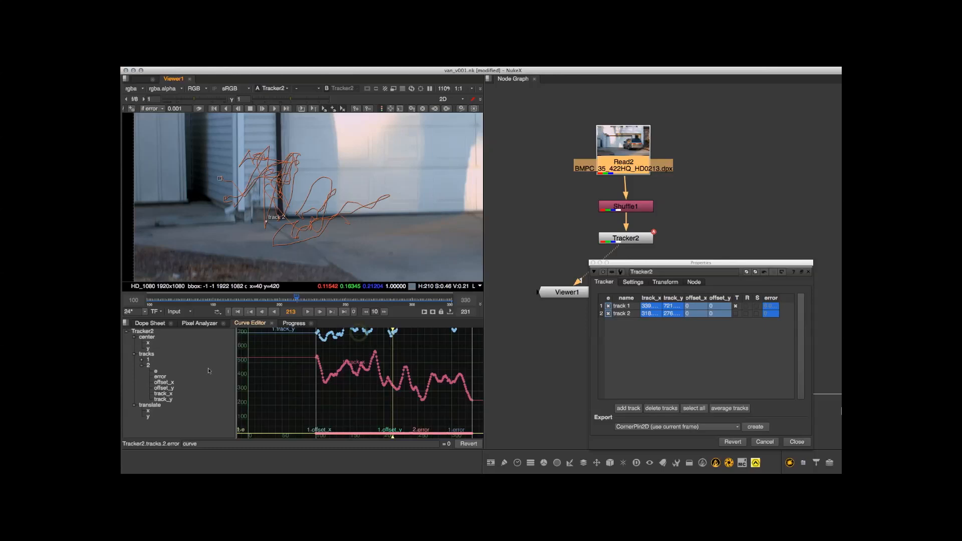
left_click(196, 371)
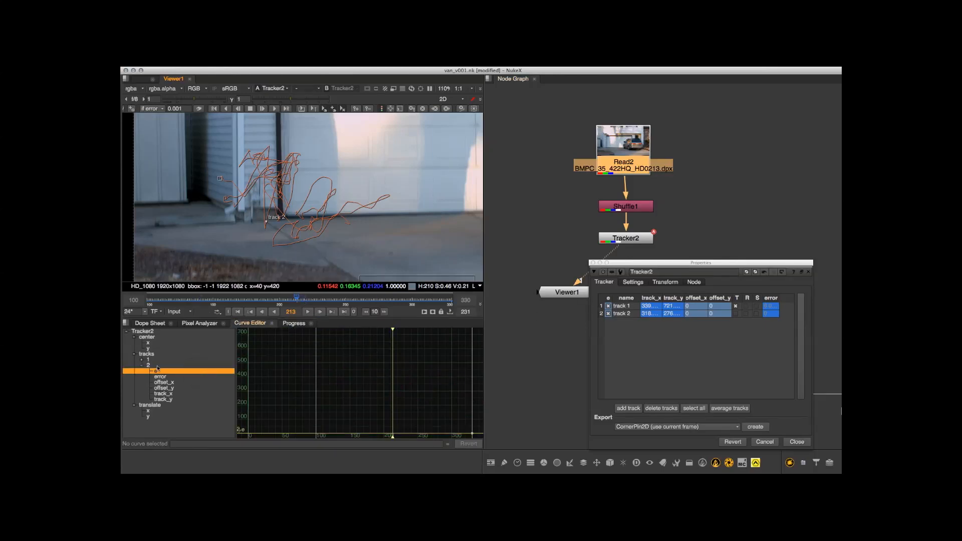
left_click(150, 366)
left_click(164, 376)
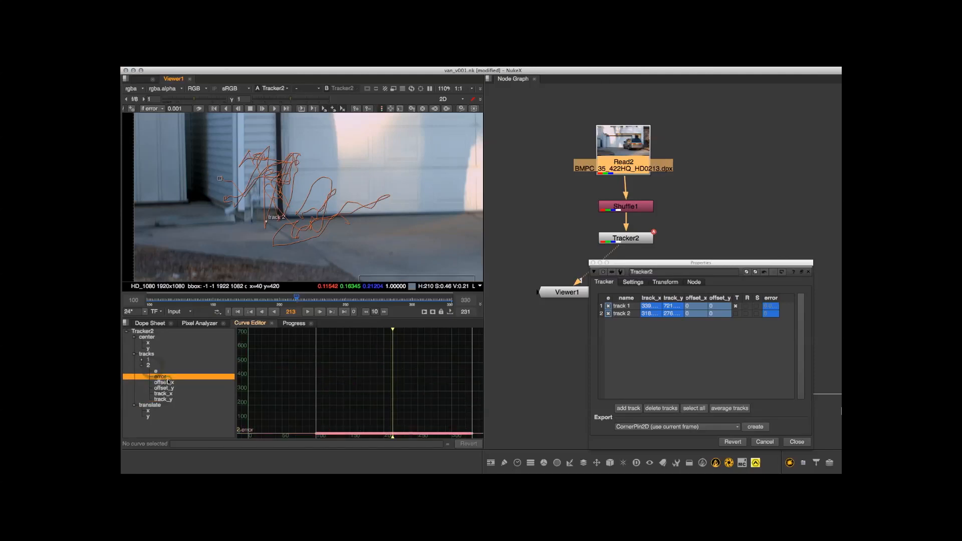
left_click(627, 313)
mouse_move(337, 252)
middle_mouse_down()
mouse_move(366, 253)
mouse_move(354, 254)
middle_mouse_up()
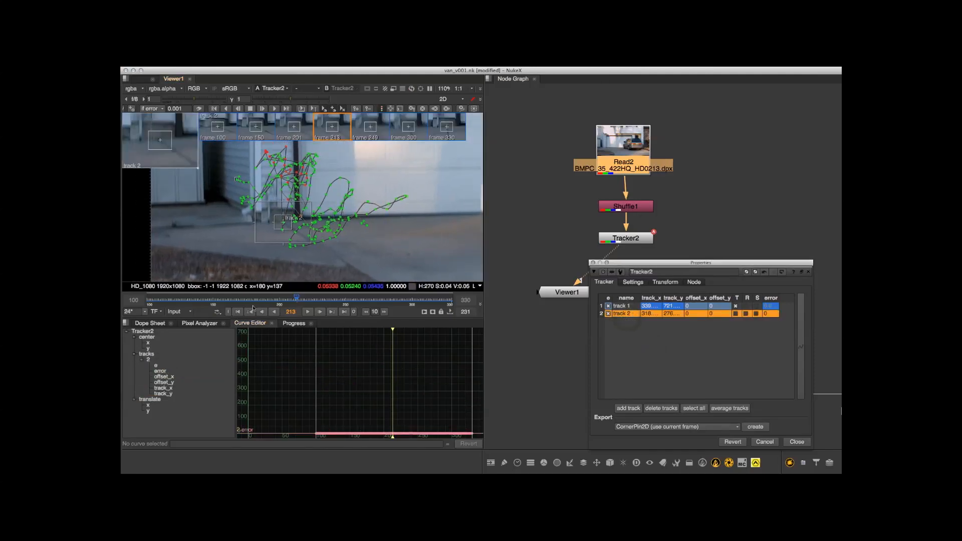
Realign track 2 with the pavement crack by adding a corrective keyframe at frame 217
mouse_move(299, 305)
left_mouse_down()
mouse_move(311, 306)
mouse_move(301, 305)
left_mouse_up()
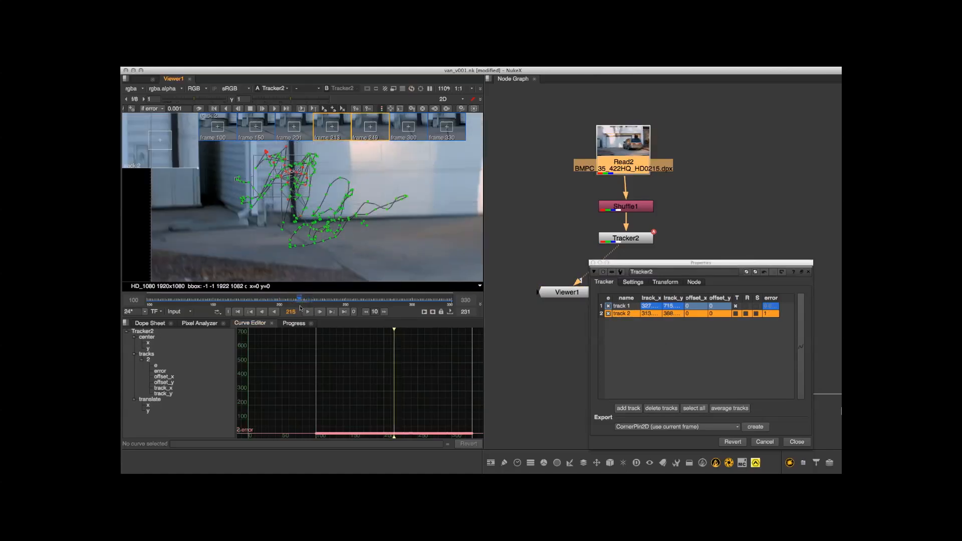
left_click_drag(171, 157, 187, 90)
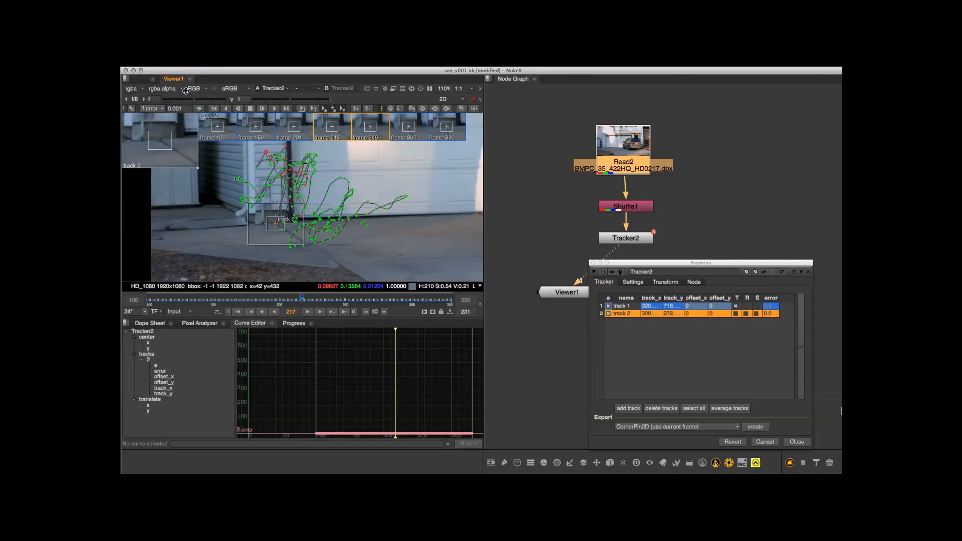
key("v")
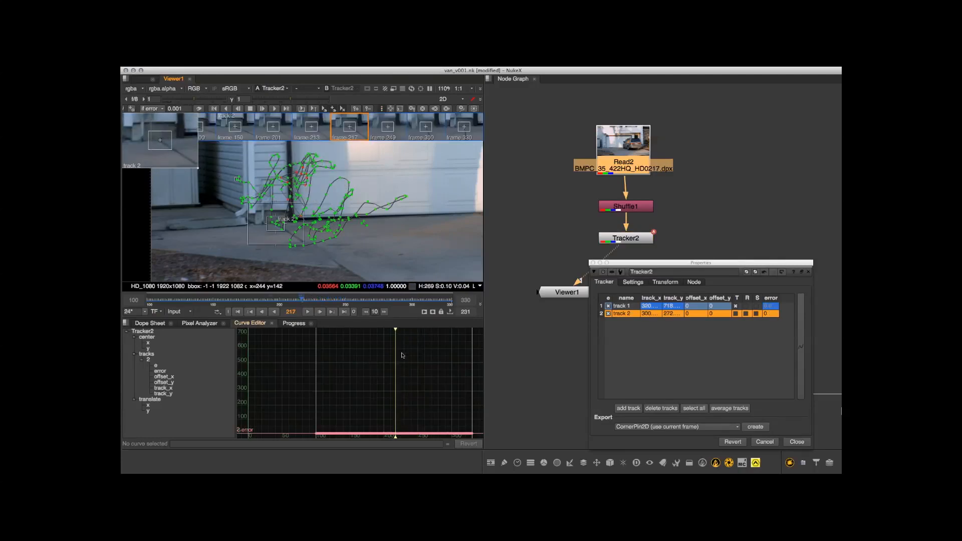
Add corrective keyframes to track 2 at frames 208 and 207, aligning it with the pavement crack
left_click_drag(396, 330, 389, 331)
left_click_drag(160, 161, 178, 92)
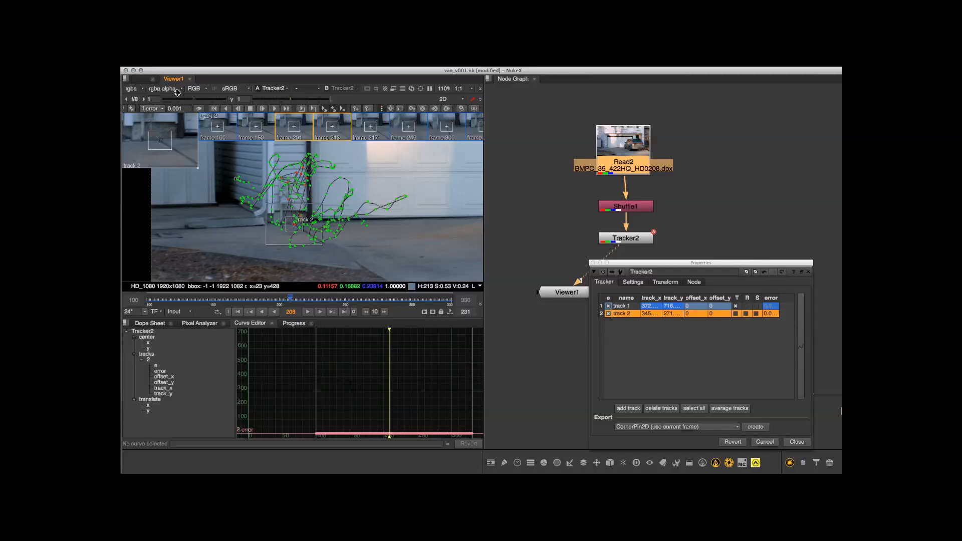
left_click_drag(178, 93, 177, 94)
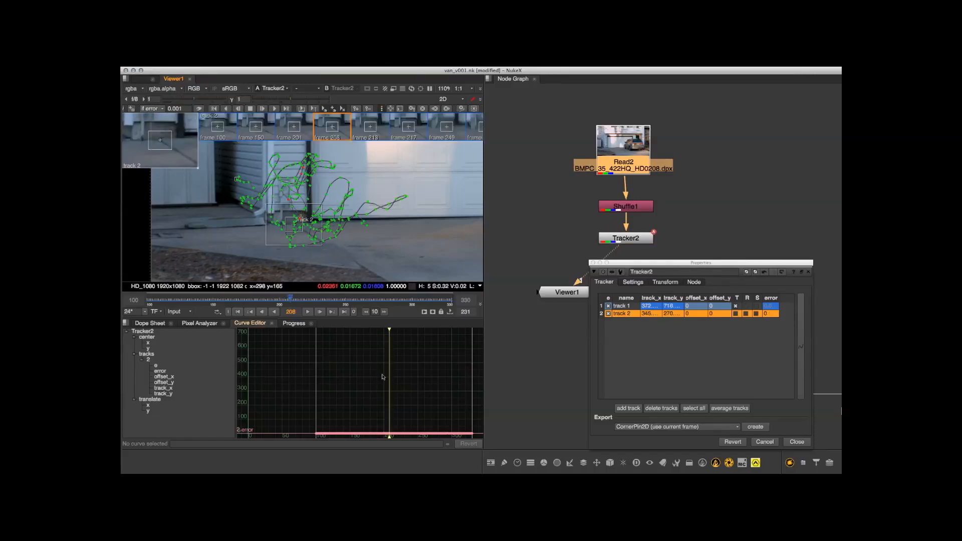
left_click(388, 332)
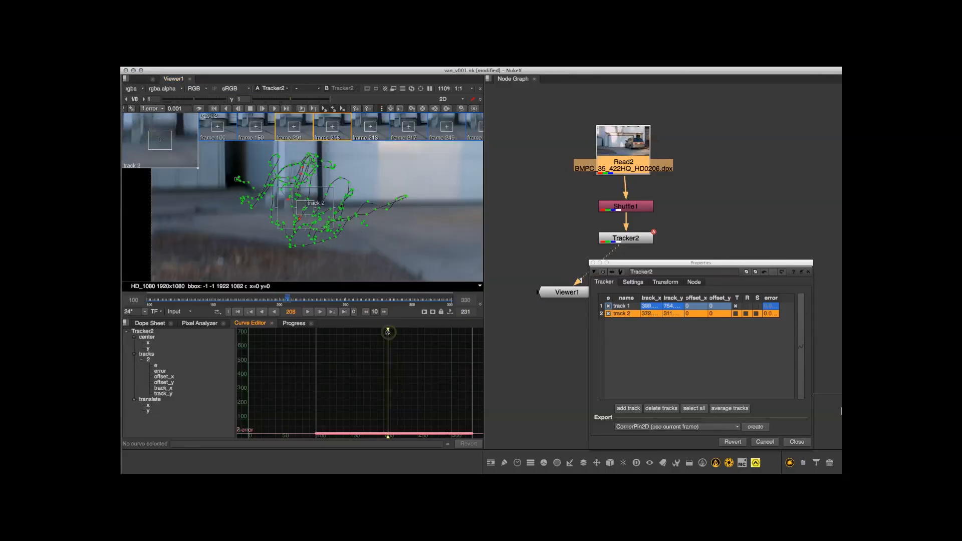
left_click_drag(184, 159, 182, 156)
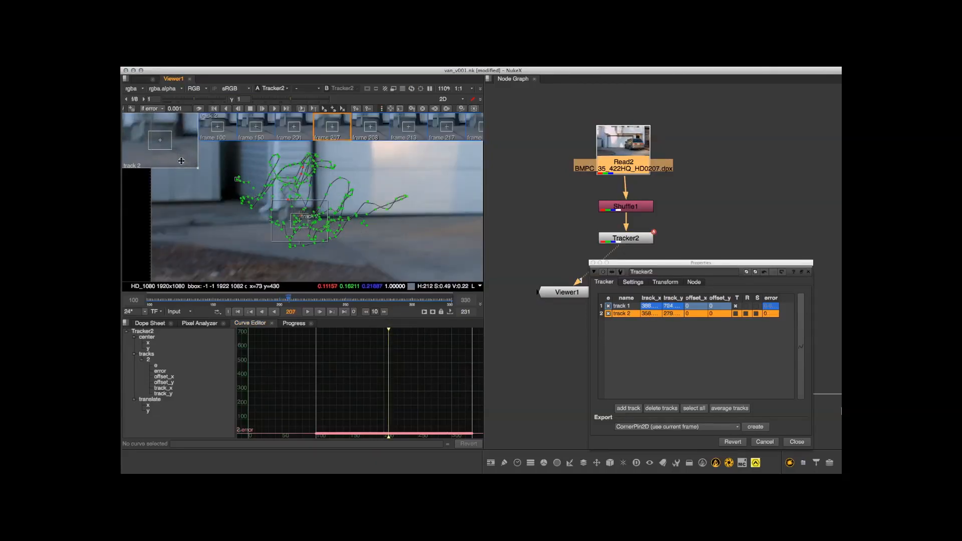
Realign track 2 with the pavement crack by adding a corrective keyframe at frame 200
left_click_drag(390, 331, 384, 334)
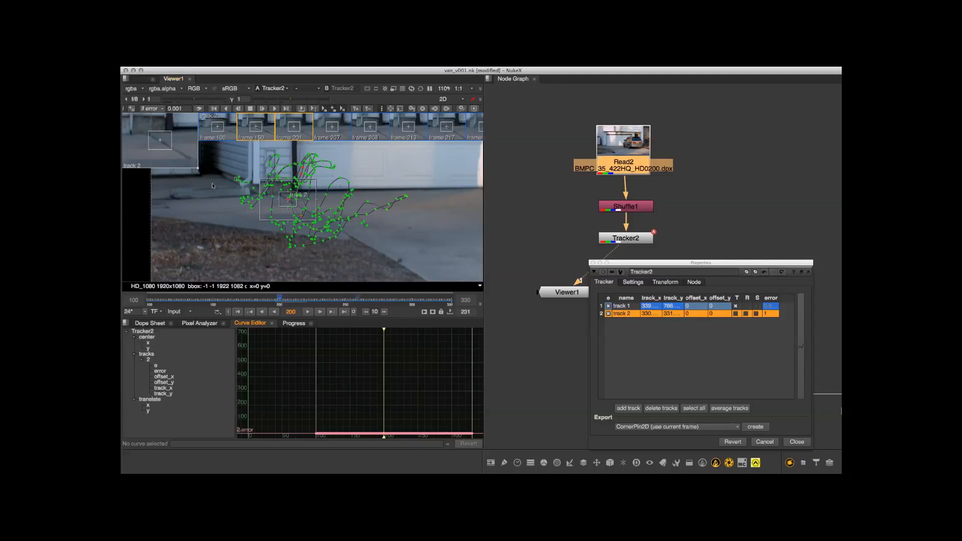
left_click_drag(173, 150, 183, 157)
left_click_drag(185, 160, 184, 159)
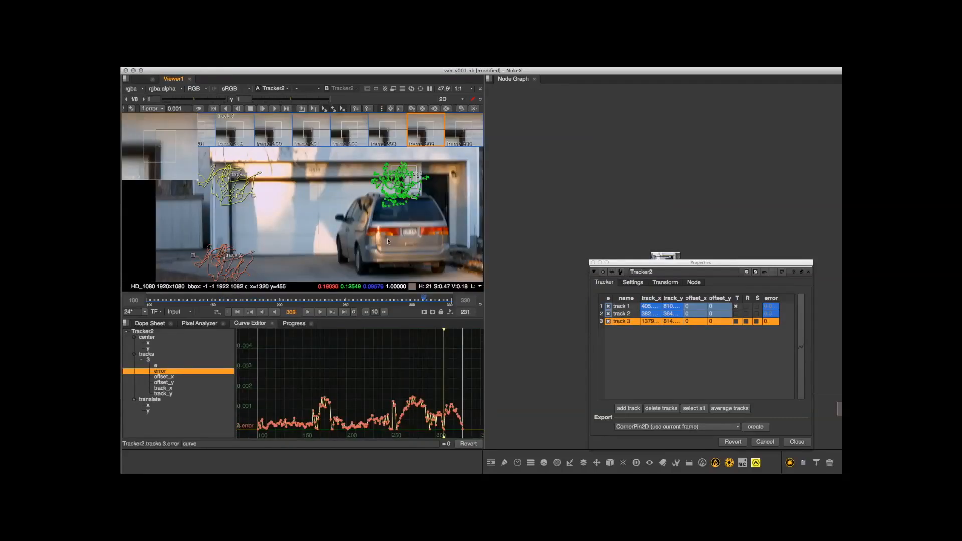
Add a fourth track at frame 100 beside the van's rear wheel, enlarge its search area and position it at x 1408, y 304
scroll(381, 213, "down", 3)
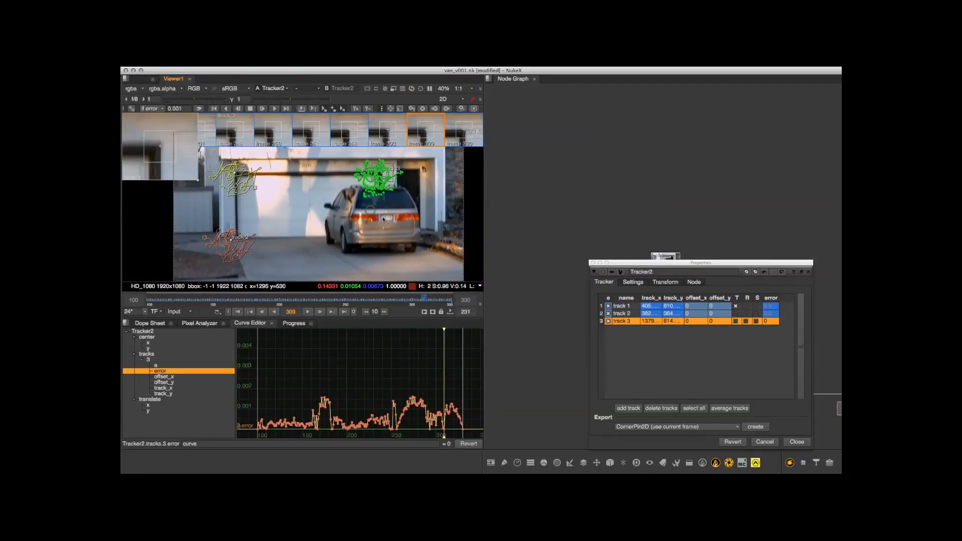
middle_click_drag(412, 217, 408, 157)
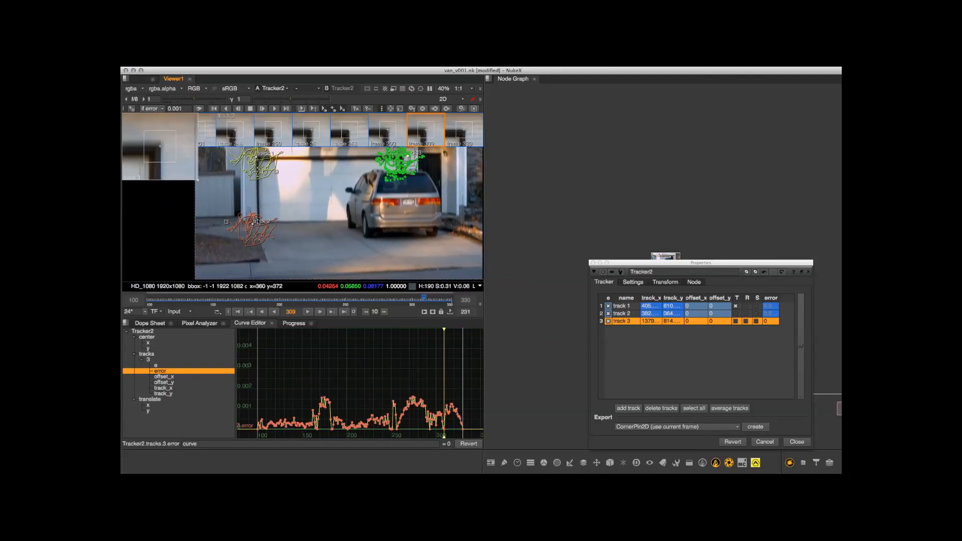
middle_click_drag(303, 234, 280, 245)
scroll(317, 208, "up", 2)
scroll(316, 208, "down", 2)
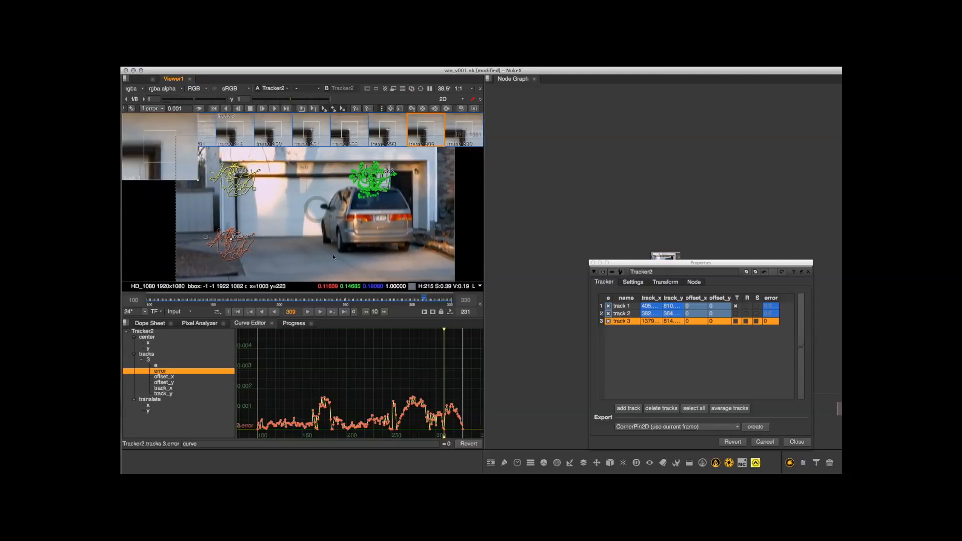
left_click(238, 311)
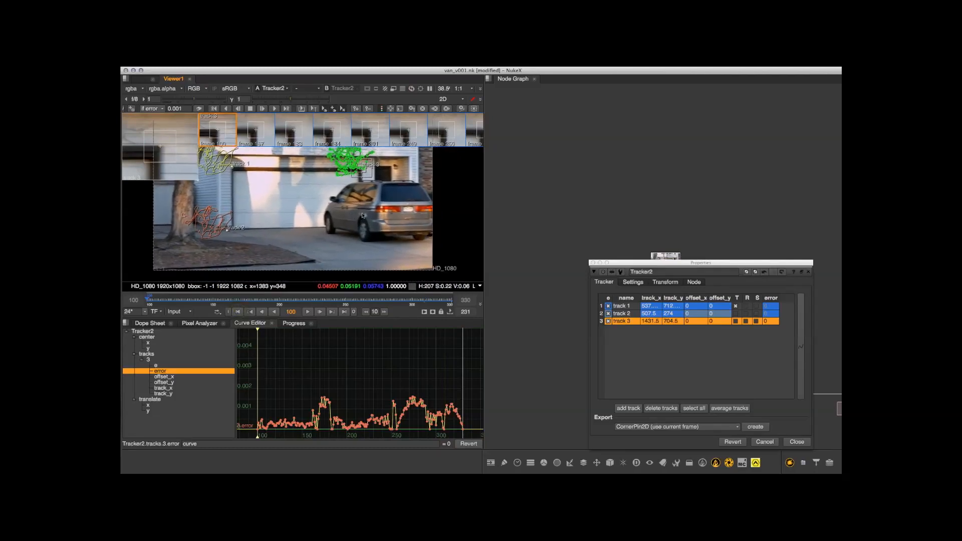
middle_click_drag(341, 230, 349, 242)
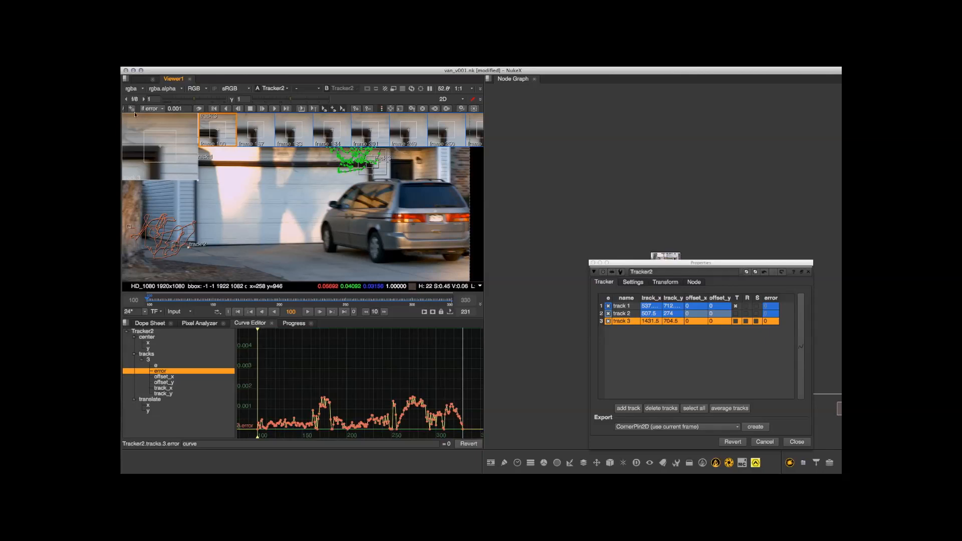
left_click(368, 243, "ctrl+alt")
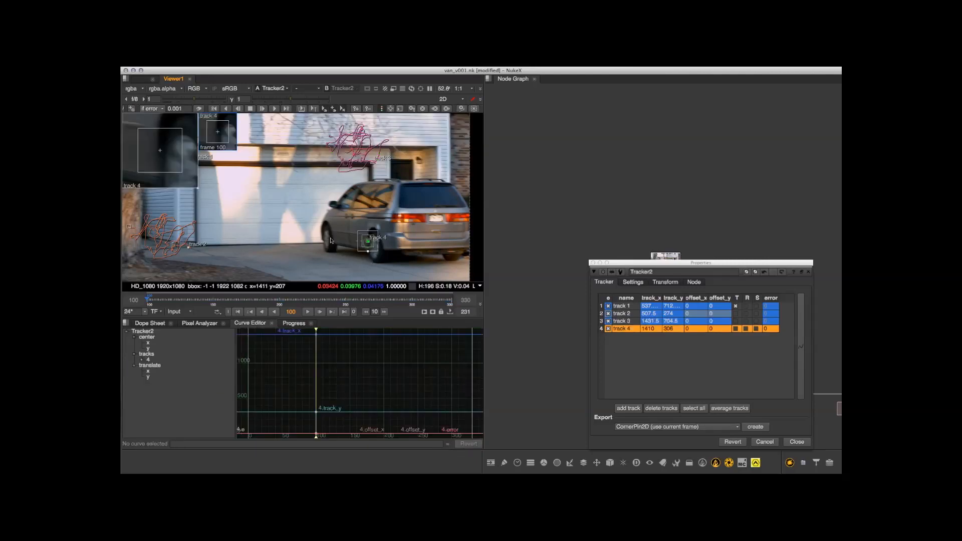
left_click_drag(380, 247, 386, 242)
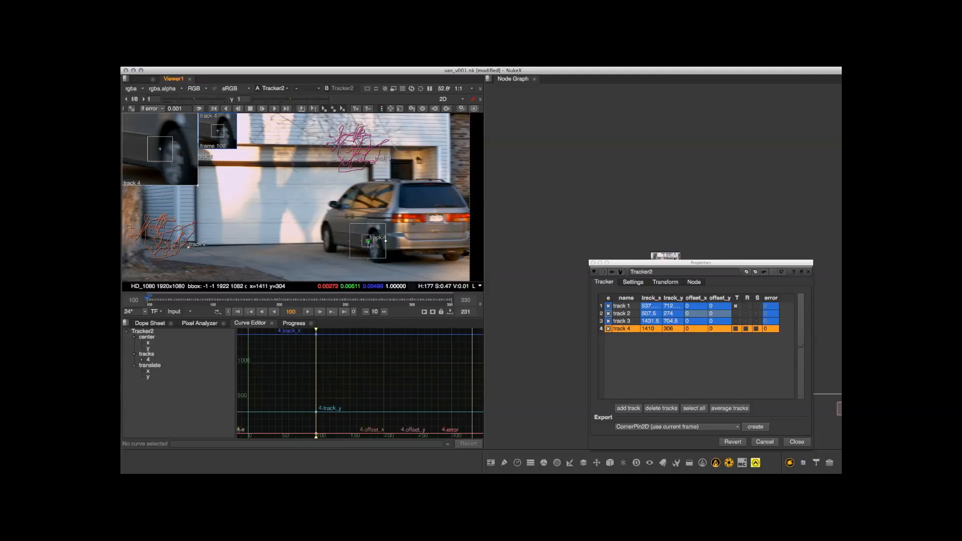
left_click_drag(369, 245, 369, 246)
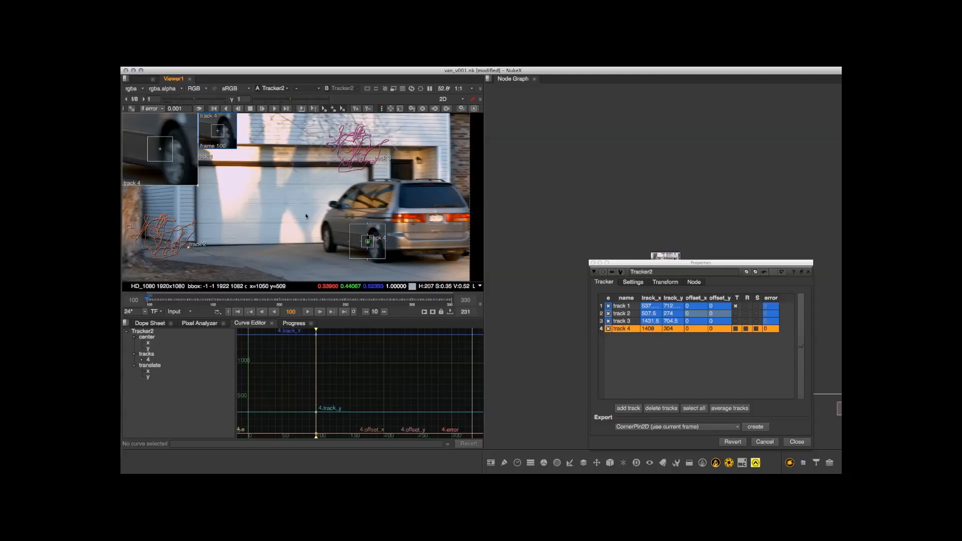
Offset track 4's pattern area onto the garage door's upper-left corner, with offsets of x -869 and y 407
mouse_move(351, 220)
middle_mouse_down()
mouse_move(365, 236)
mouse_move(363, 218)
middle_mouse_up()
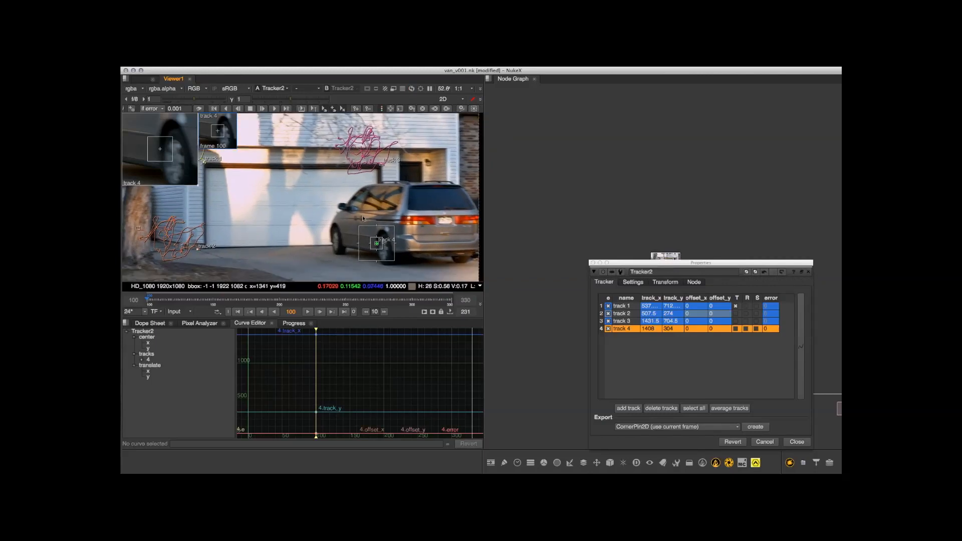
middle_click_drag(299, 206, 334, 239)
scroll(312, 206, "down", 2)
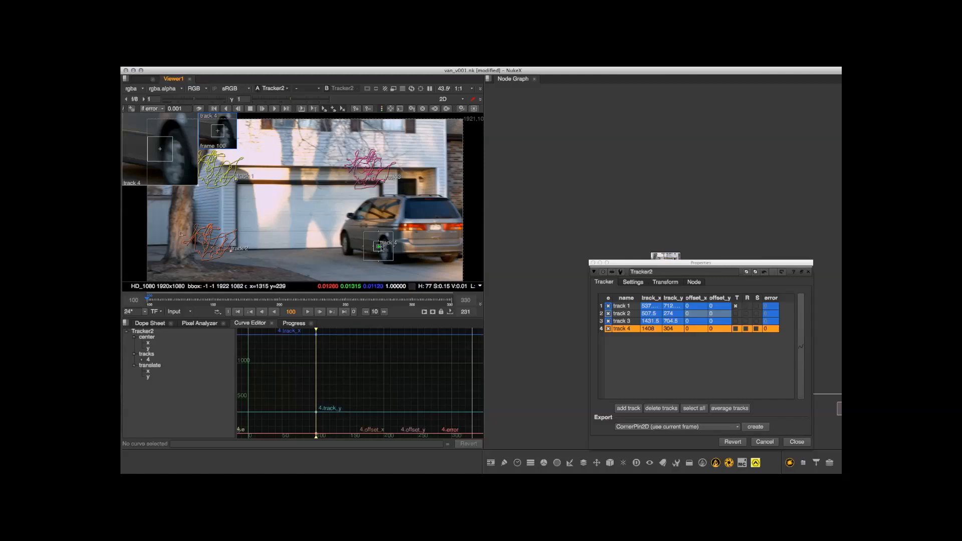
middle_click_drag(357, 241, 374, 251)
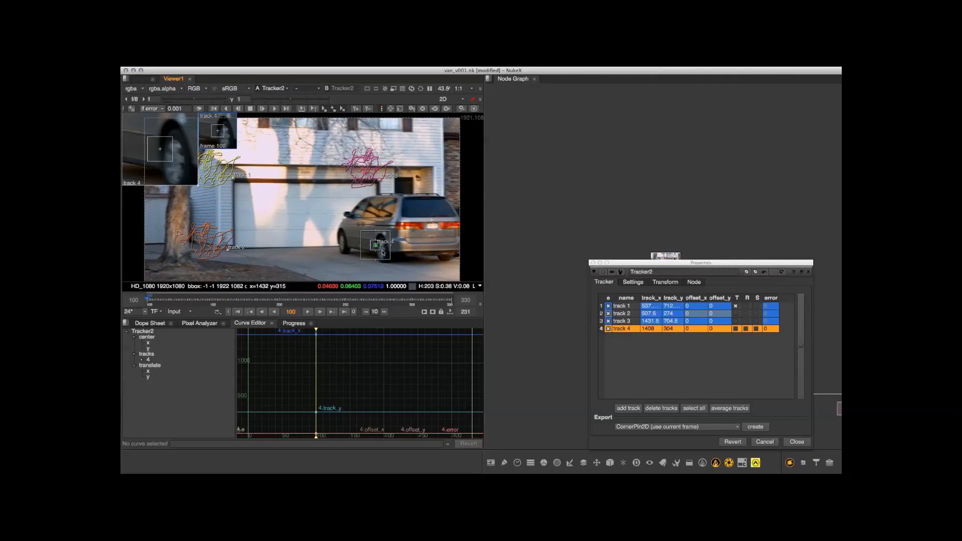
mouse_move(375, 251)
left_mouse_down("ctrl")
mouse_move(298, 204)
mouse_move(302, 227)
left_mouse_up("ctrl")
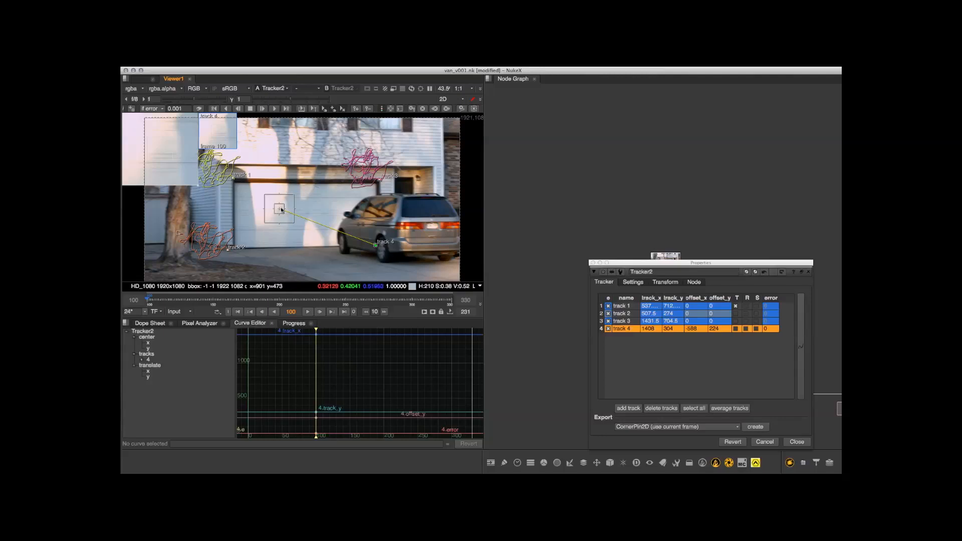
middle_click_drag(298, 197, 374, 210)
scroll(331, 197, "up", 3)
scroll(350, 197, "up", 2)
middle_click_drag(376, 174, 374, 239)
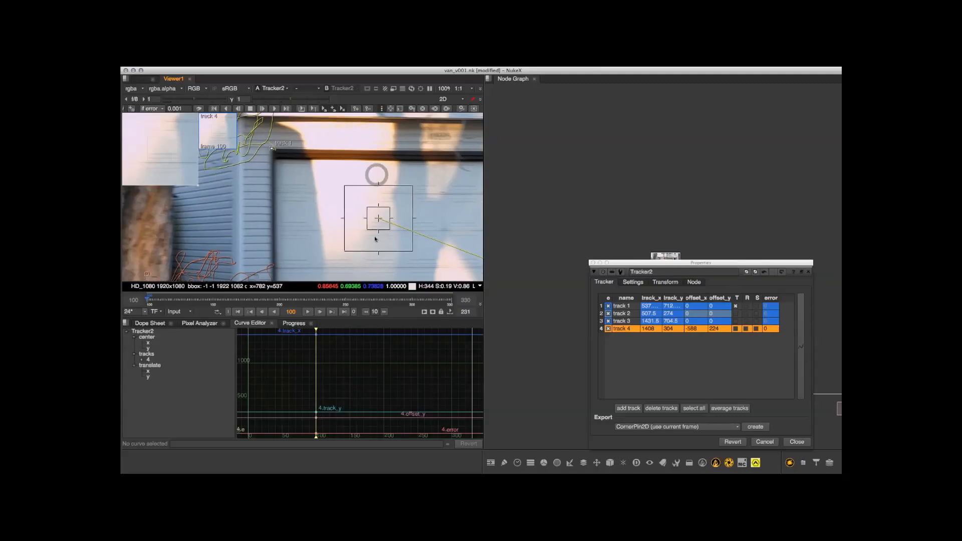
left_click_drag(378, 219, 273, 153, "super")
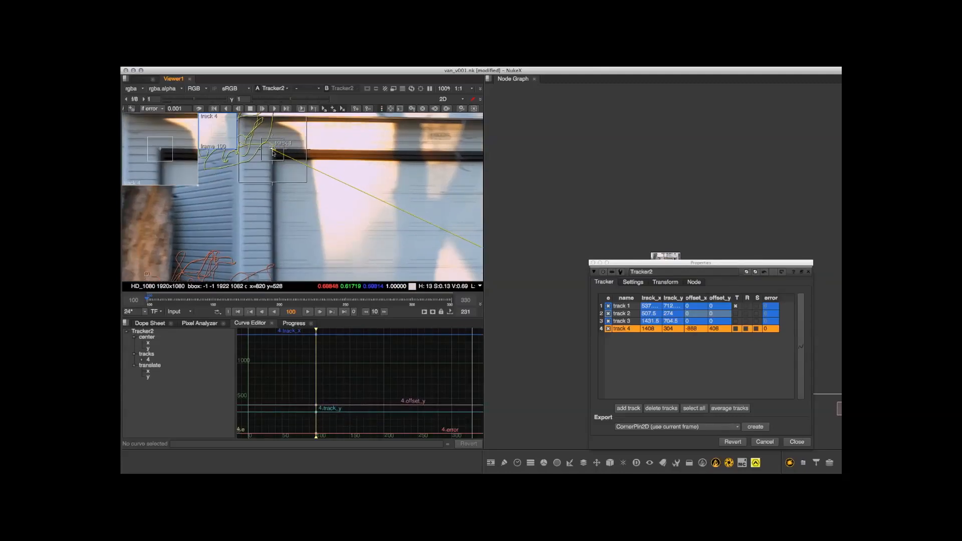
left_click_drag(273, 153, 275, 155, "super")
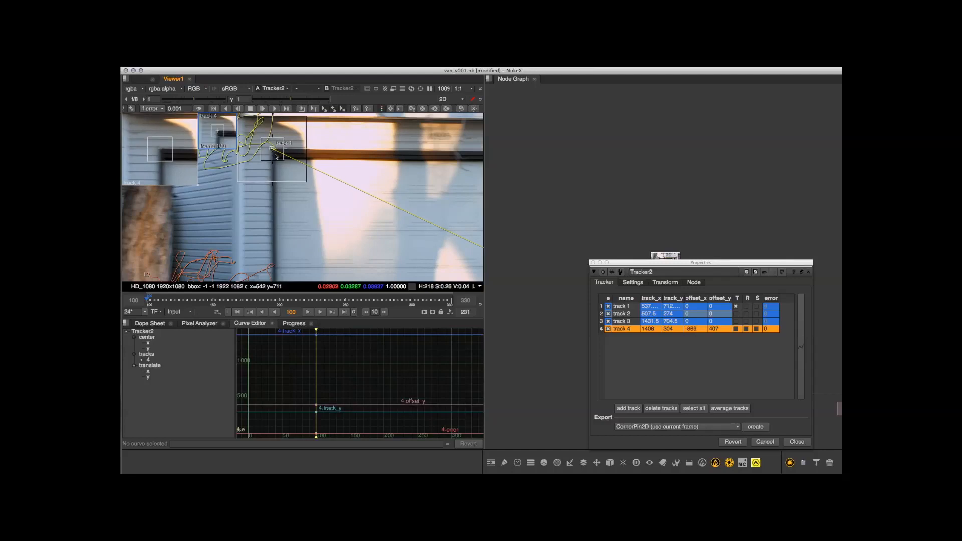
Keyframe track 4's offset pattern on the garage door's upper-left corner at frames 150, 201 and 250
middle_click_drag(288, 159, 403, 265)
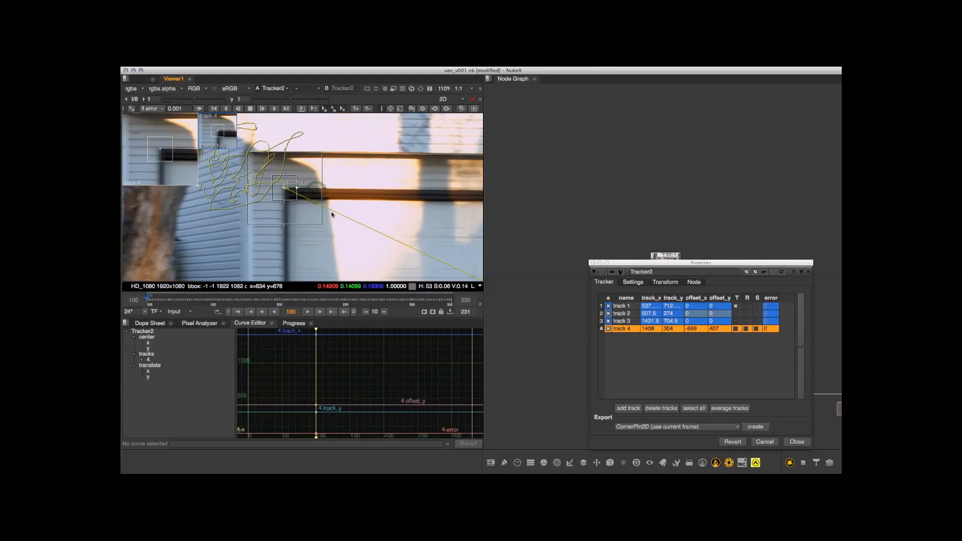
left_click(213, 300)
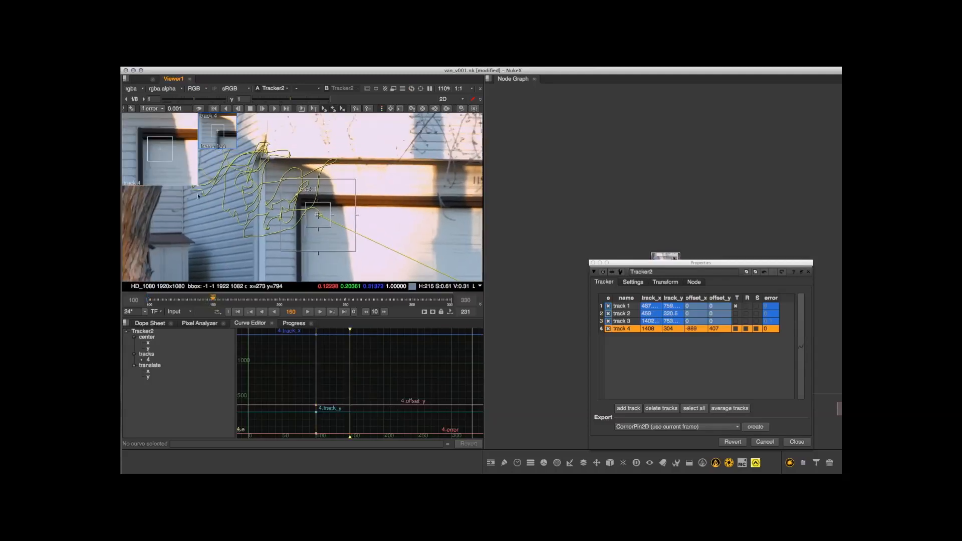
left_click_drag(154, 165, 170, 184)
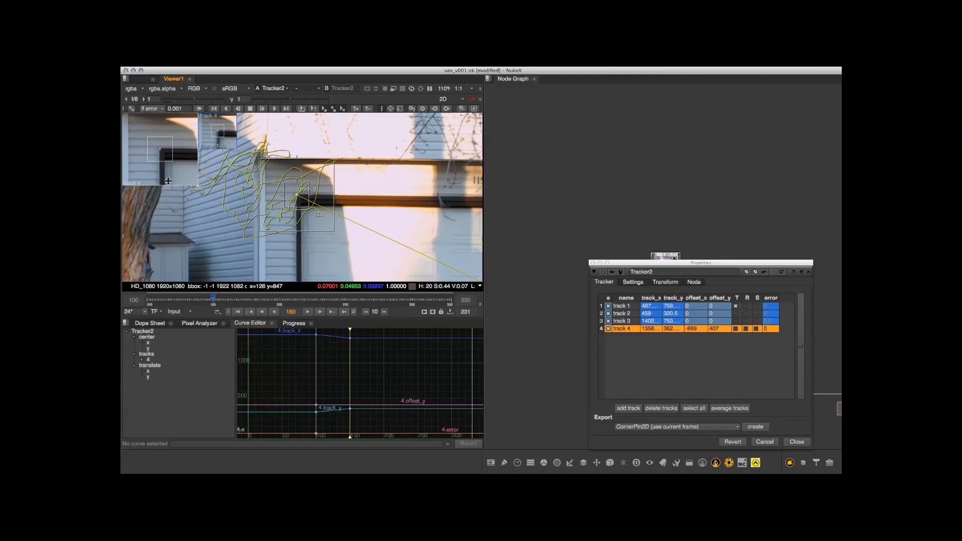
left_click(281, 300)
left_click_drag(145, 163, 204, 182)
left_click(346, 300)
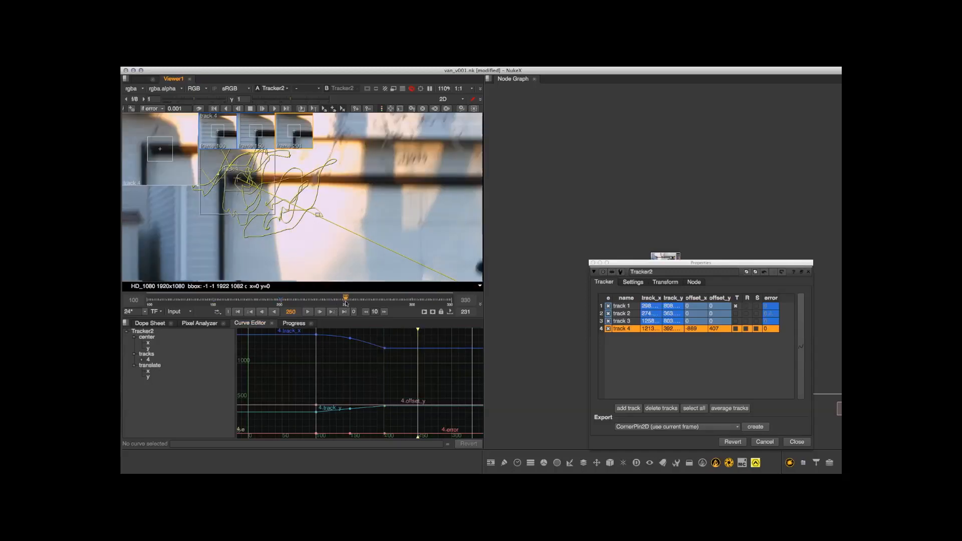
mouse_move(144, 170)
left_mouse_down()
mouse_move(135, 166)
mouse_move(160, 173)
left_mouse_up()
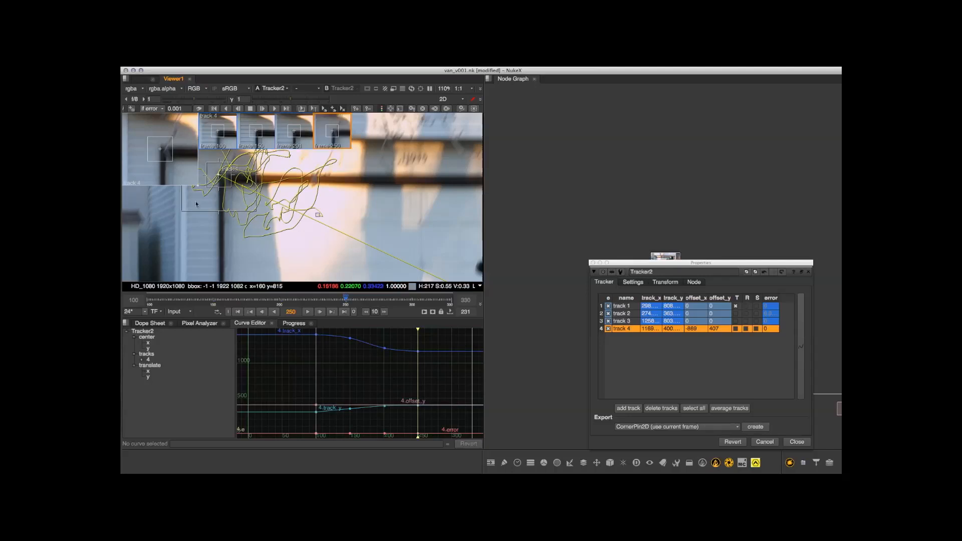
Keyframe track 4's offset pattern on the same door corner at frames 299 and 330
left_click(409, 300)
left_click_drag(185, 177, 162, 170)
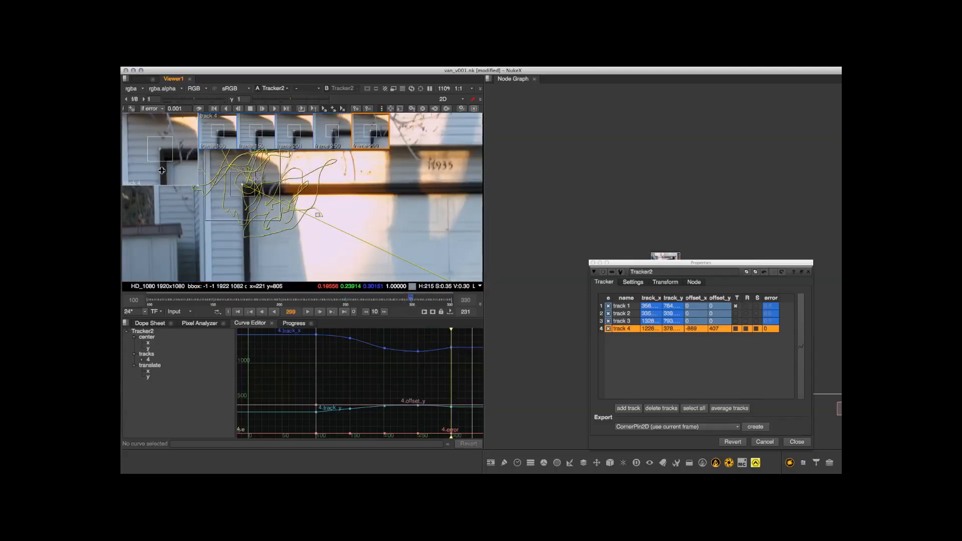
left_click(343, 312)
left_click_drag(147, 160, 191, 177)
middle_click_drag(471, 280, 431, 217)
scroll(449, 245, "down", 6)
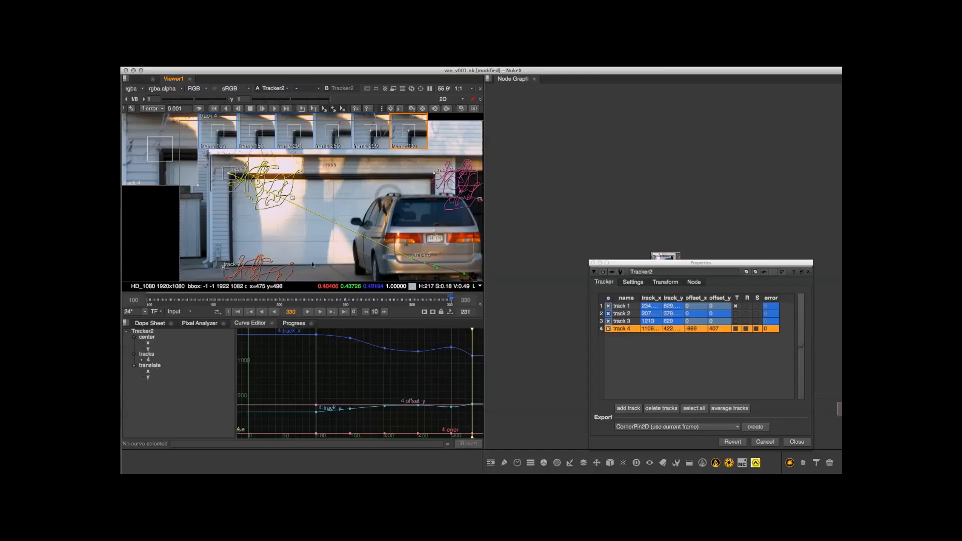
Keyframe track 4's offset pattern on the garage door's upper-left corner at frame 274
middle_click_drag(383, 204, 357, 182)
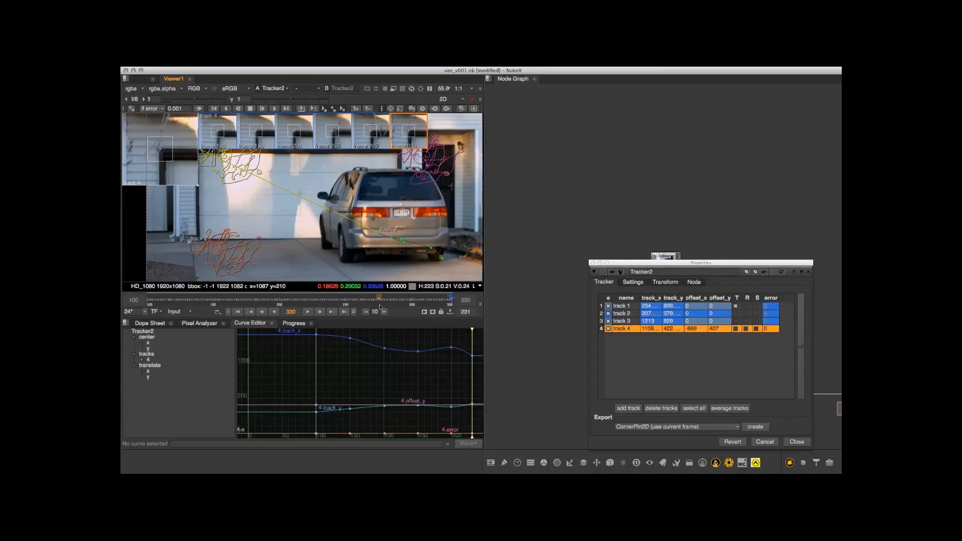
left_click(377, 300)
middle_click_drag(249, 160, 304, 244)
scroll(286, 253, "up", 4)
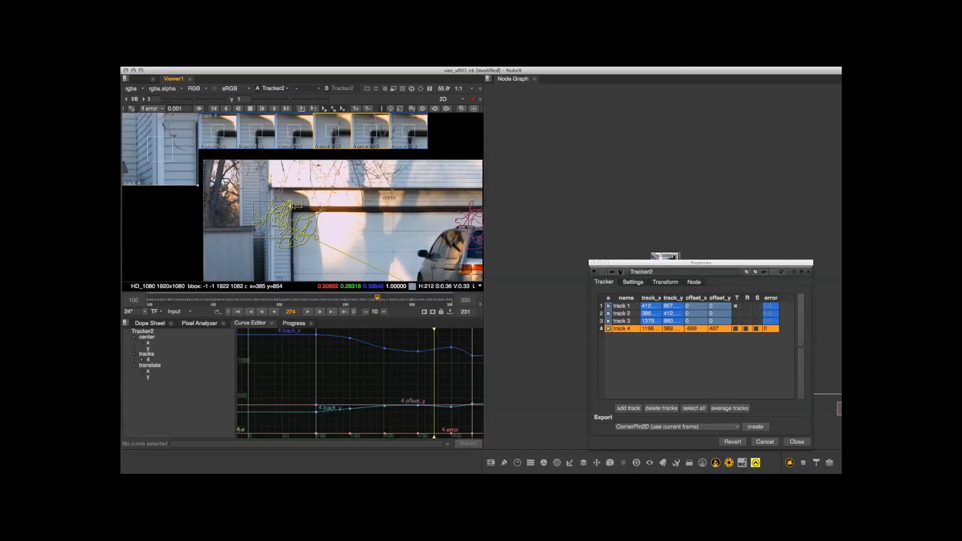
middle_click_drag(196, 129, 185, 154)
left_click_drag(185, 155, 150, 190)
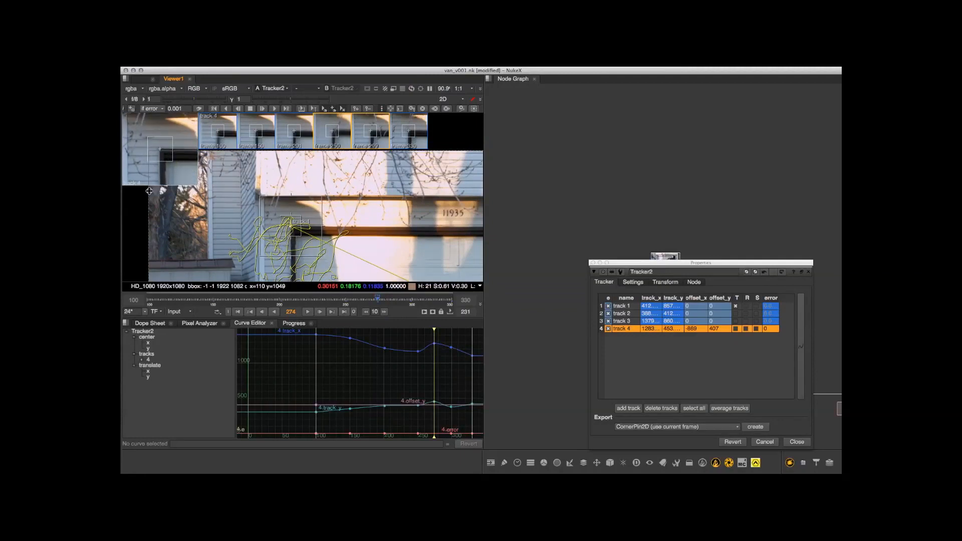
Keyframe track 4's offset pattern on the same door corner at frame 224, and key-track the point through the whole shot
left_click(312, 304)
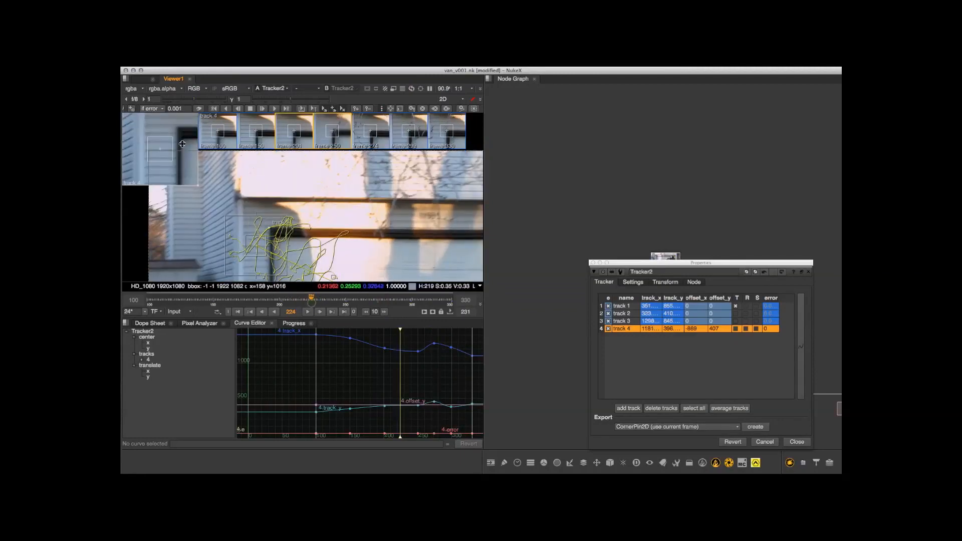
left_click_drag(184, 163, 166, 182)
middle_click_drag(366, 261, 329, 221)
scroll(329, 221, "down", 5)
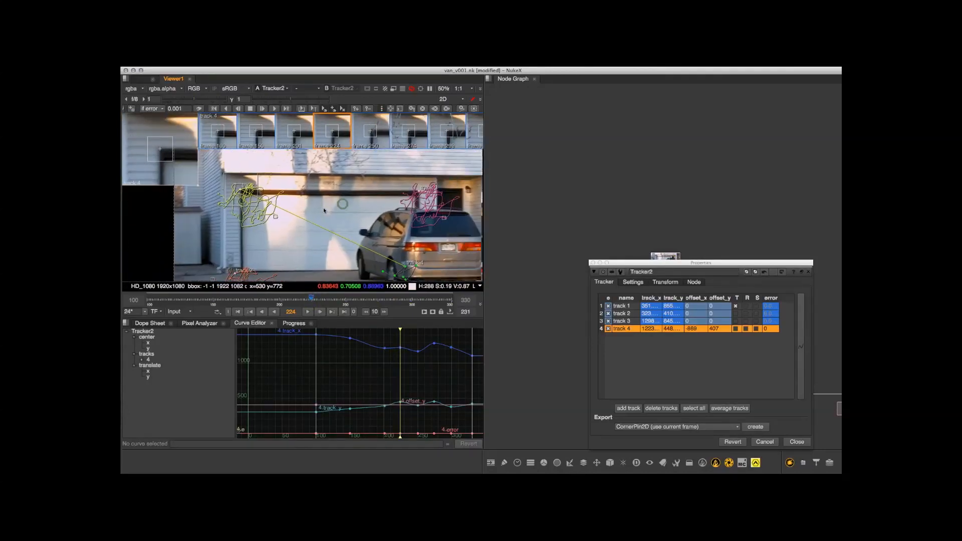
left_click(301, 109)
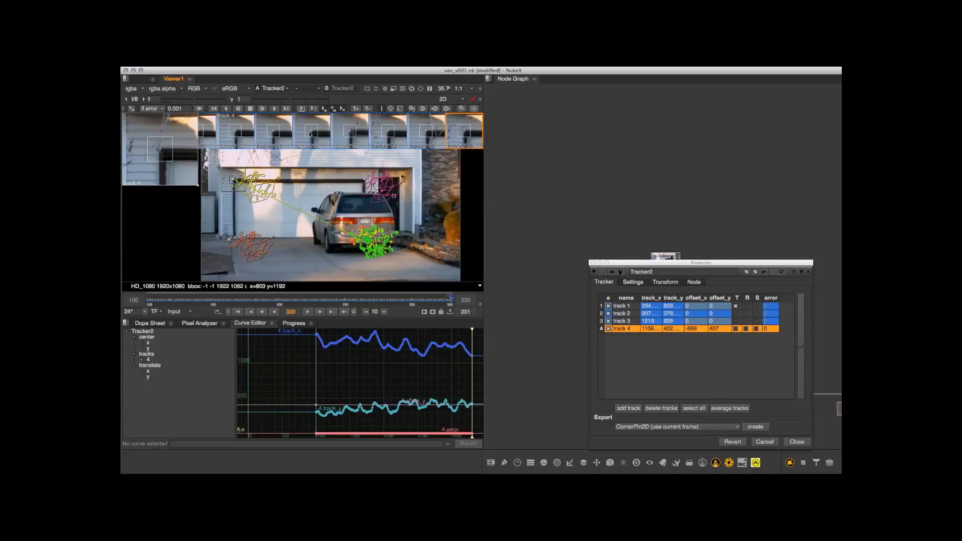
middle_click_drag(325, 263, 338, 246)
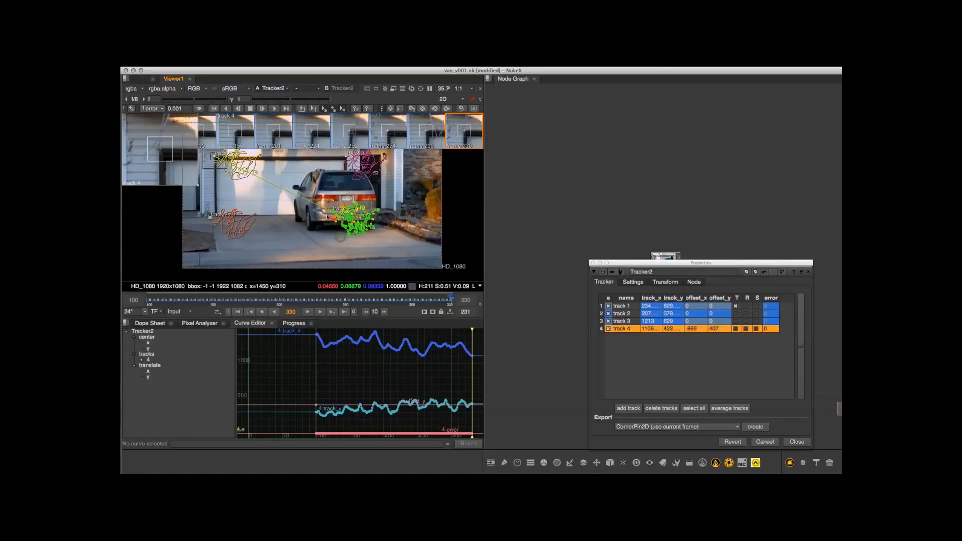
Isolate track 4's error curve and scrub through its peaks, including frames 315, 183 and 182, to check the pattern alignment
left_click(142, 360)
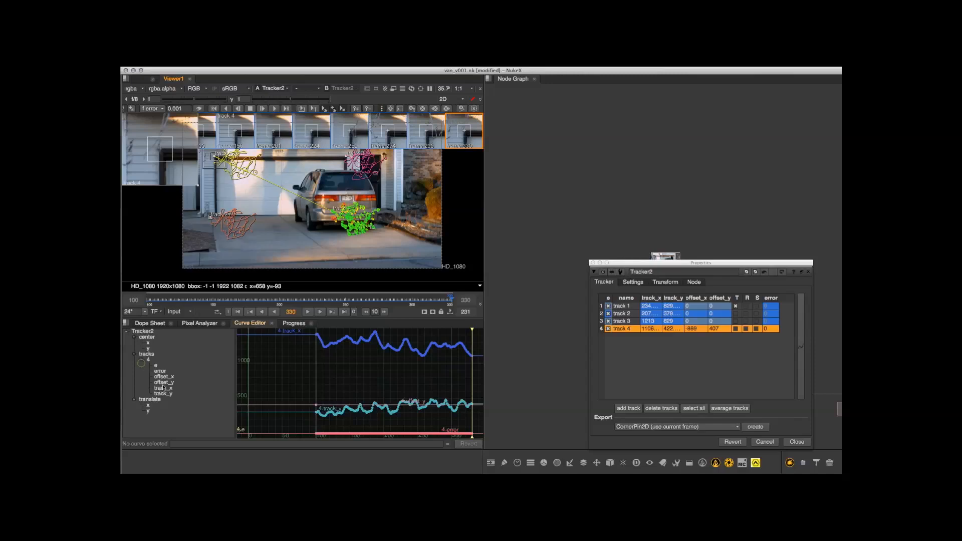
left_click(160, 371)
key("f")
left_click_drag(279, 398, 463, 424)
key("f")
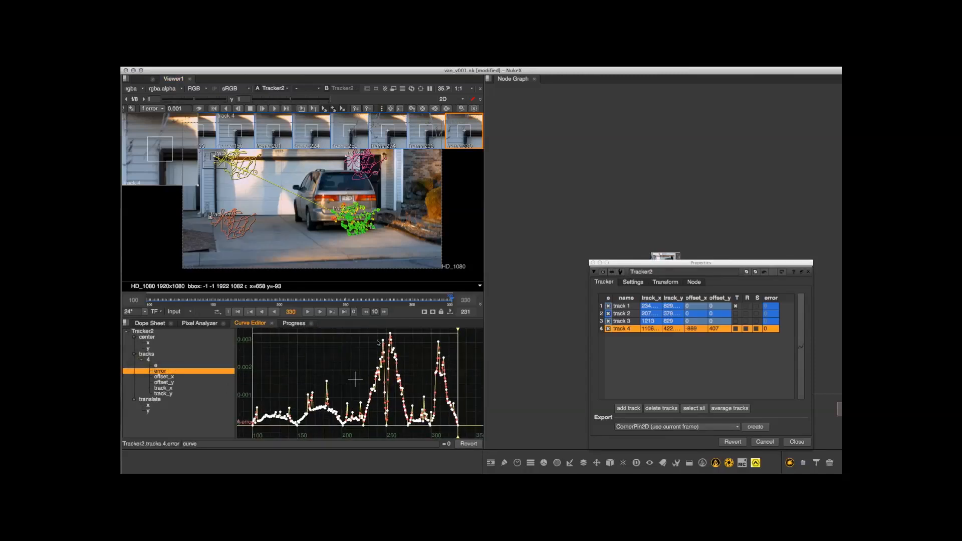
left_click_drag(460, 331, 445, 331)
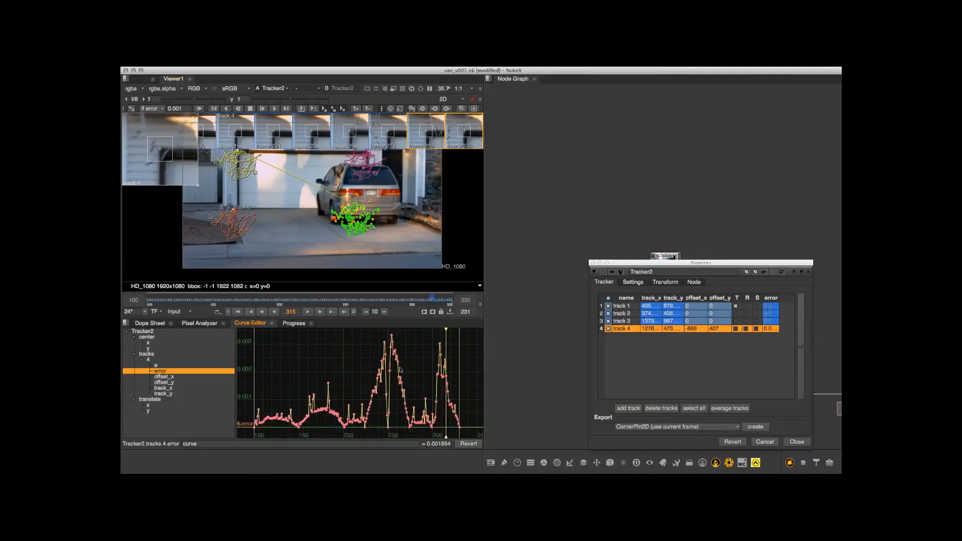
left_click_drag(446, 331, 327, 332)
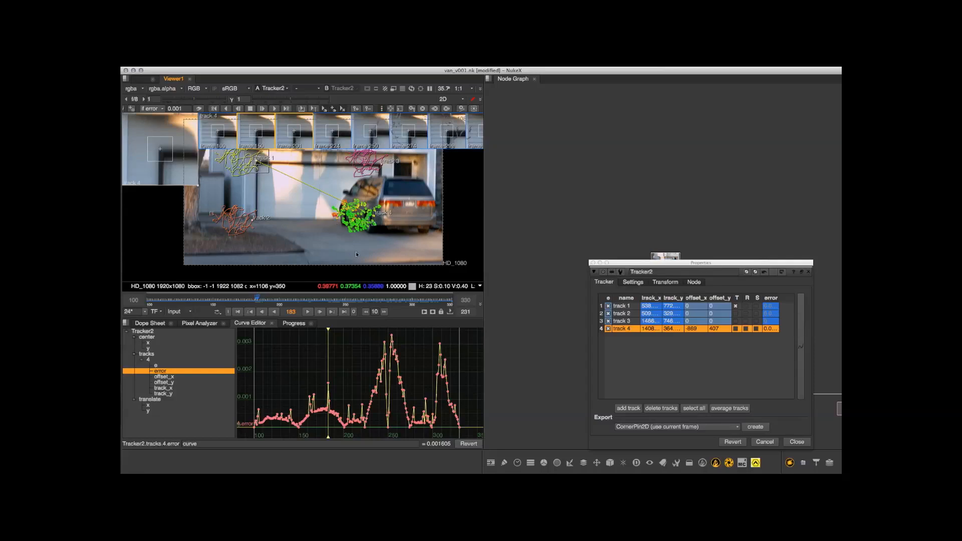
mouse_move(329, 331)
left_mouse_down()
mouse_move(393, 336)
mouse_move(327, 329)
left_mouse_up()
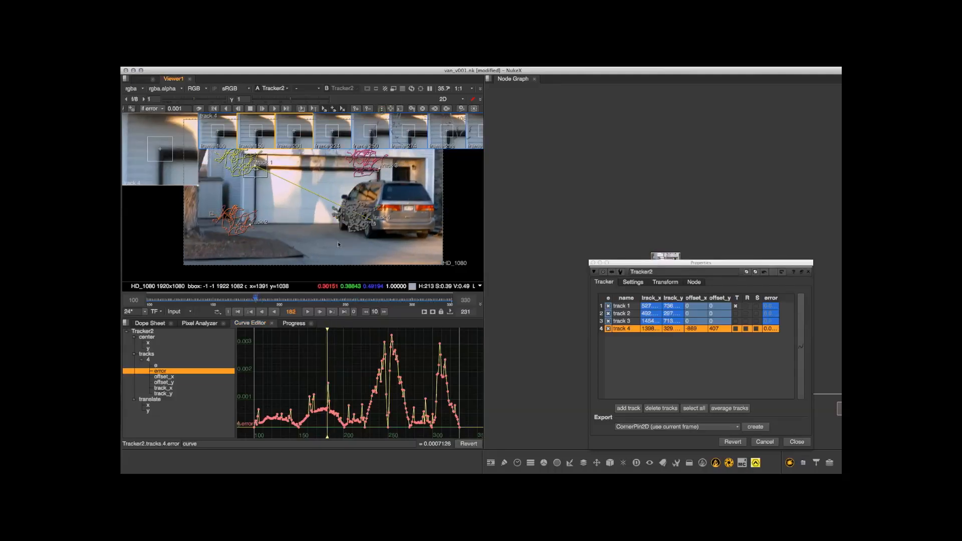
Turn off the error colouring of the track paths and select all four tracks in the Tracker
left_click(381, 109)
left_click(671, 371)
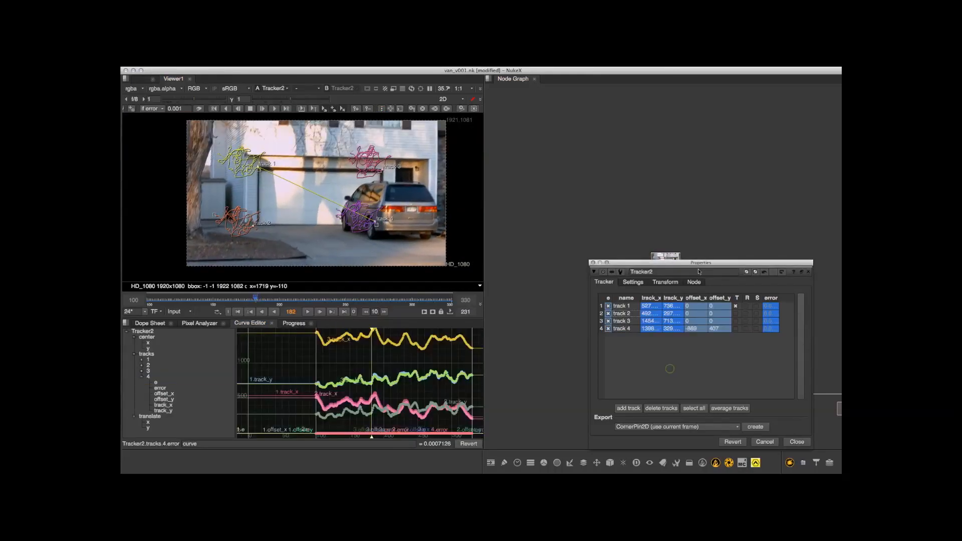
left_click_drag(697, 265, 638, 170)
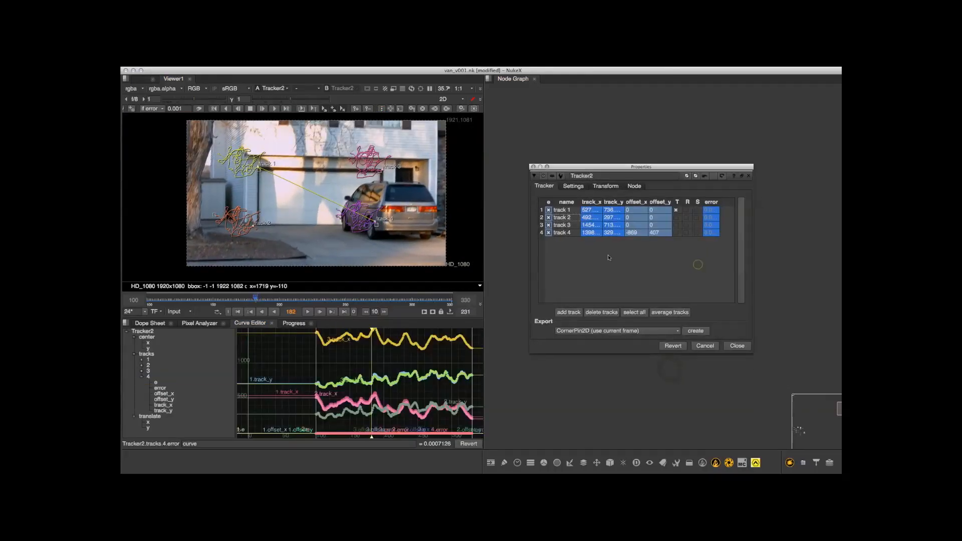
left_click(571, 211)
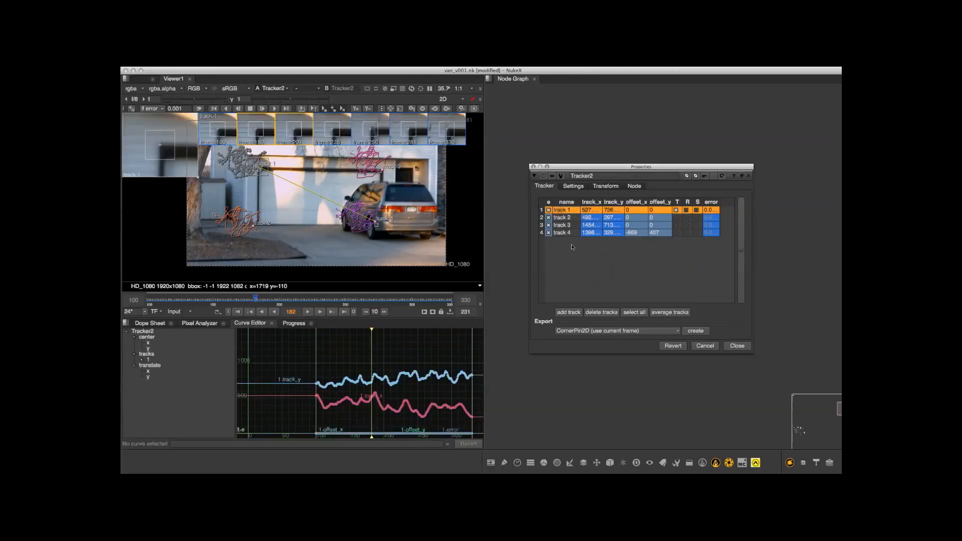
left_click(568, 235, "shift")
left_click_drag(599, 169, 589, 143)
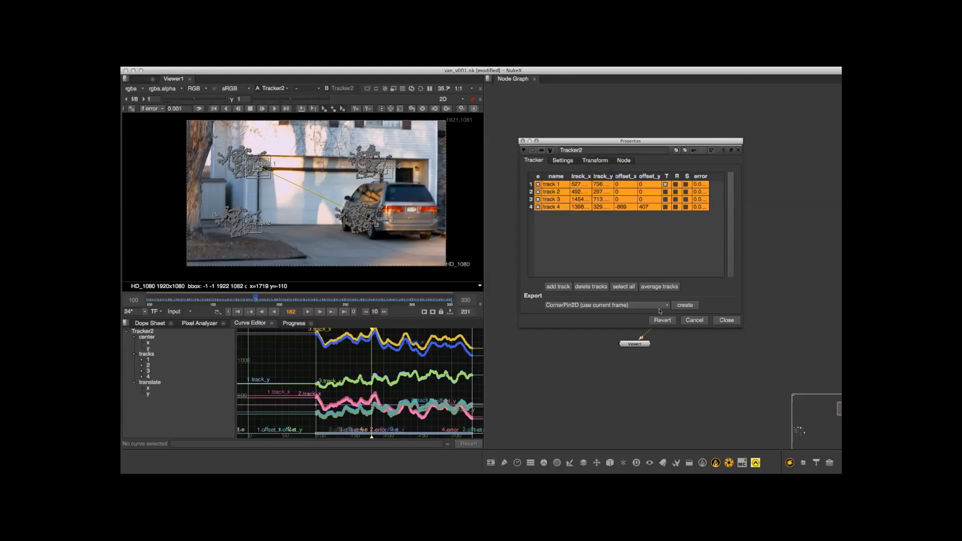
Create a CornerPin2D (use current frame) export from the four selected tracks with frame 100 as the reference
left_click(238, 312)
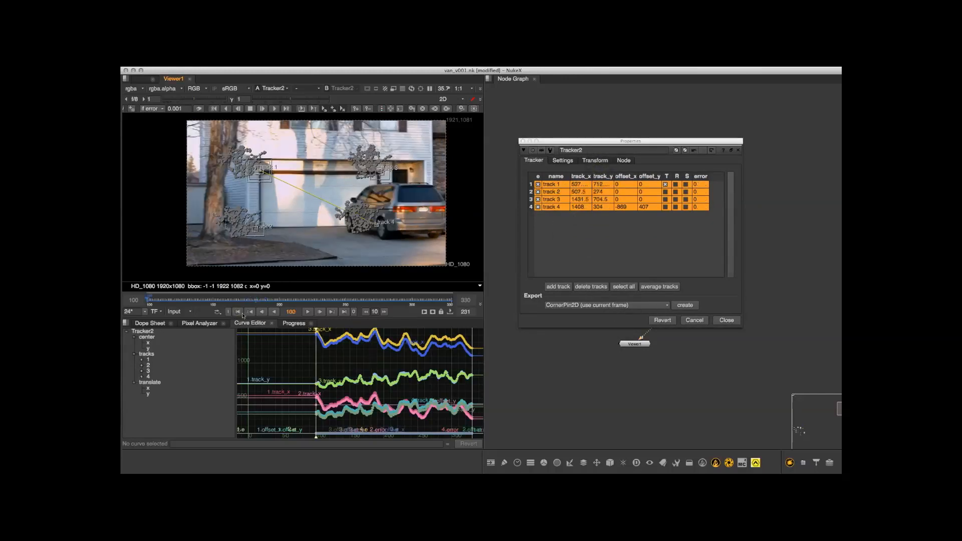
left_click(344, 313)
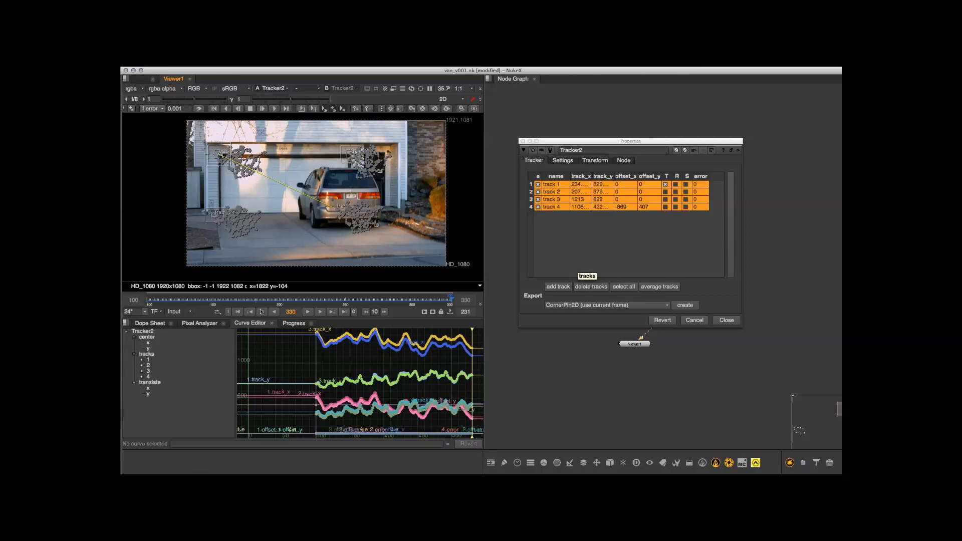
left_click(238, 312)
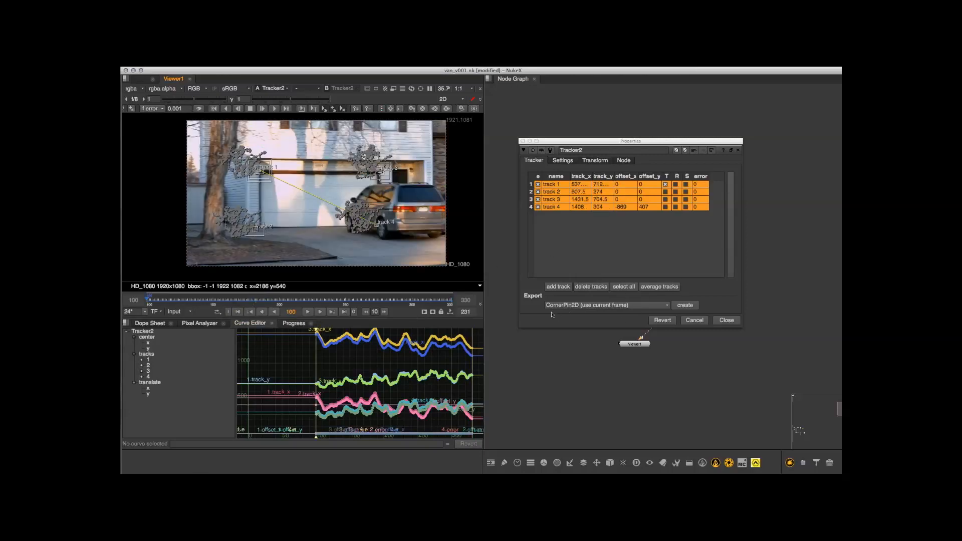
left_click(685, 305)
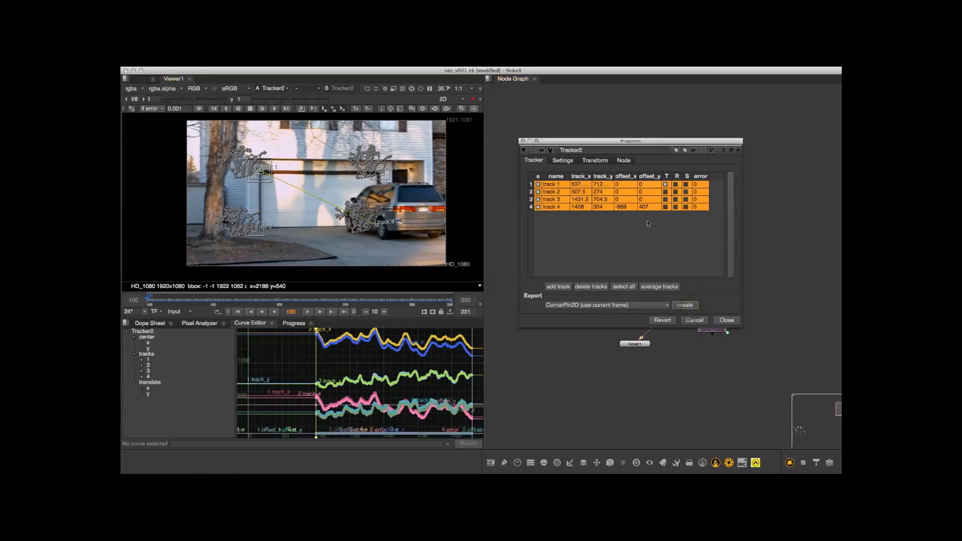
Collapse the Tracker2 properties, move them out of the way, and place the exported corner pin node beside the tracker node
left_click(524, 151)
left_click_drag(563, 146, 720, 107)
middle_click_drag(768, 363, 722, 326)
left_click_drag(673, 295, 538, 282)
middle_click_drag(557, 310, 582, 322)
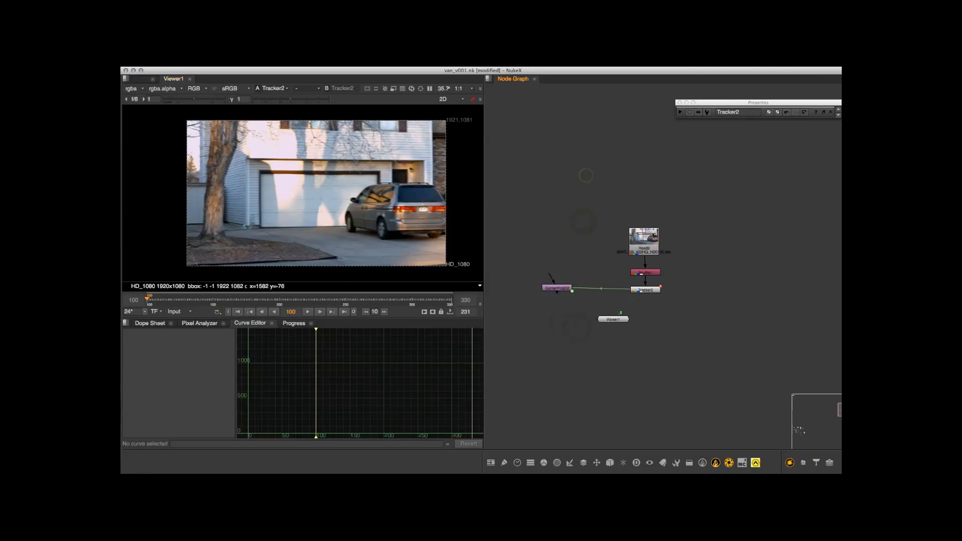
Import the graffiti image files from the file browser into the node graph and move their Read nodes closer to the tracker nodes
key("super+Tab")
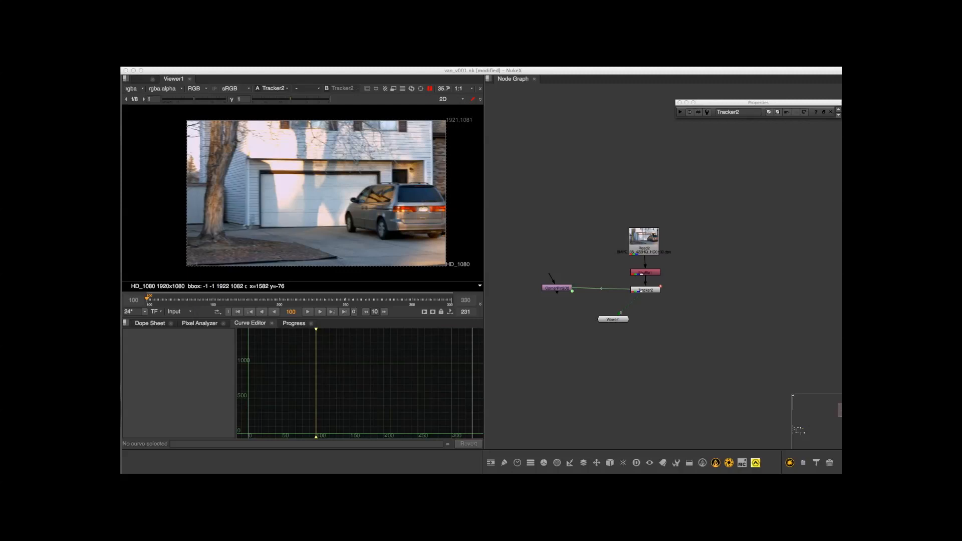
left_click_drag(840, 239, 751, 240)
middle_click_drag(752, 239, 705, 267)
left_click_drag(662, 169, 829, 323)
scroll(695, 278, "down", 3)
middle_click_drag(730, 270, 679, 268)
left_click_drag(678, 250, 735, 198)
scroll(736, 199, "up", 3)
middle_click_drag(735, 200, 768, 197)
scroll(731, 243, "down", 2)
middle_click_drag(730, 243, 731, 262)
middle_click_drag(741, 226, 731, 215)
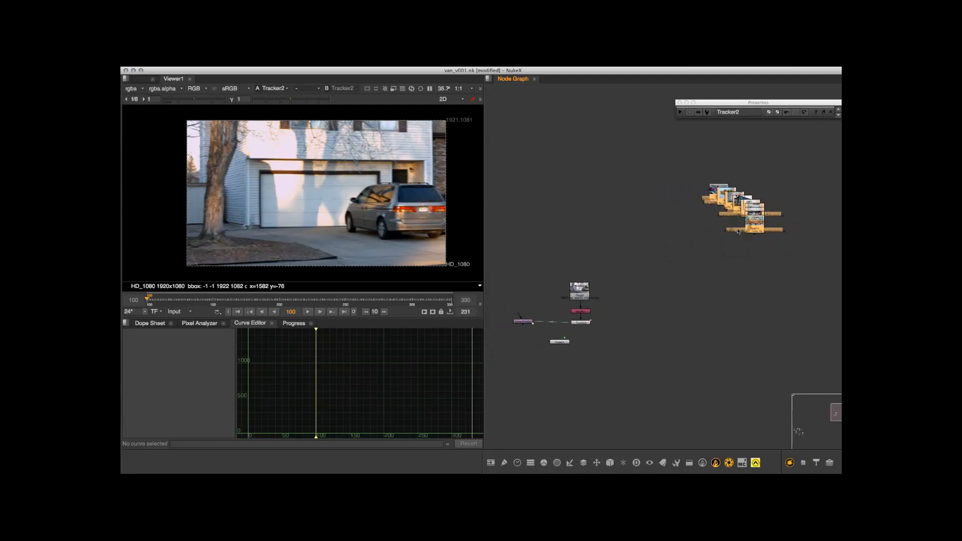
Line up the stacked graffiti Read nodes in a horizontal row above the tracker nodes
scroll(731, 215, "up", 1)
left_click_drag(675, 161, 717, 237)
scroll(711, 263, "up", 1)
middle_click_drag(697, 267, 754, 264)
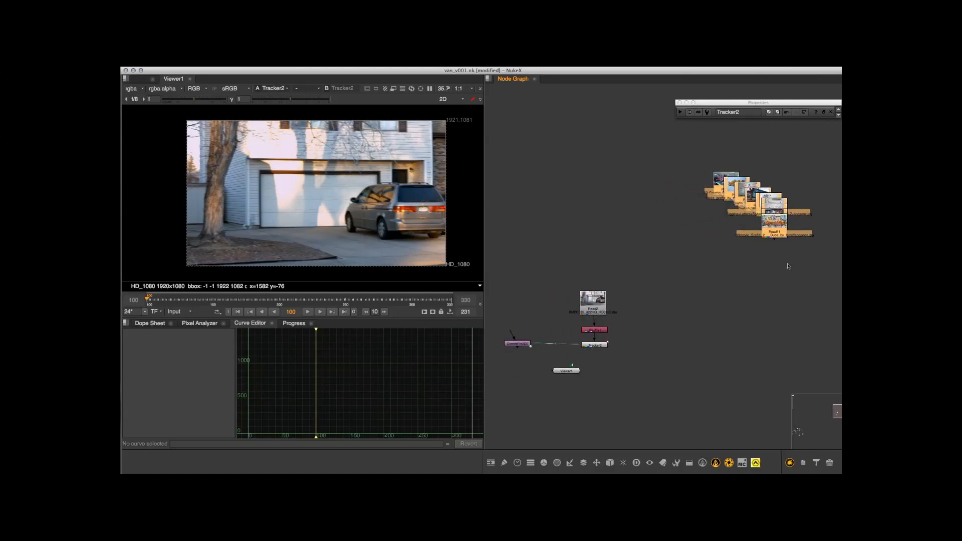
left_click_drag(670, 155, 820, 266)
key("l")
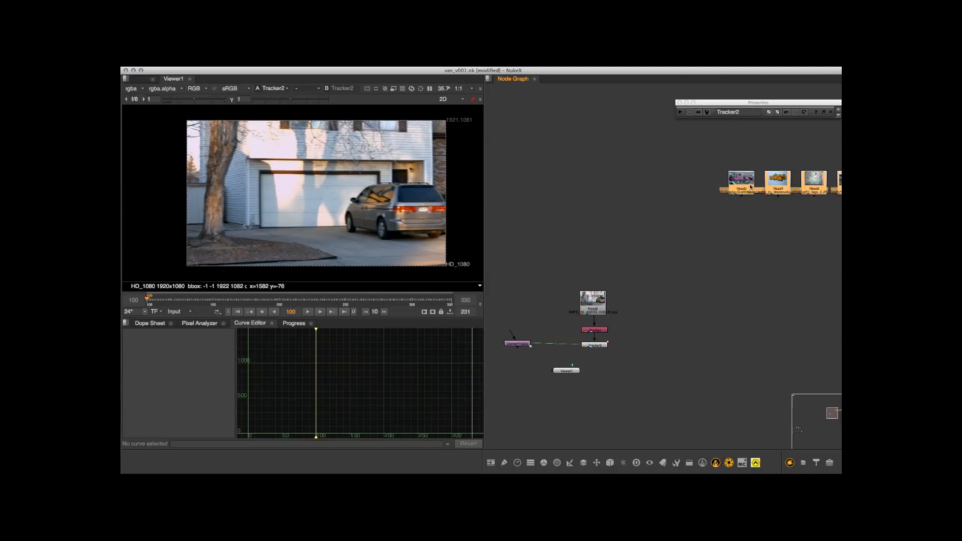
left_click_drag(731, 183, 511, 168)
left_click(567, 223)
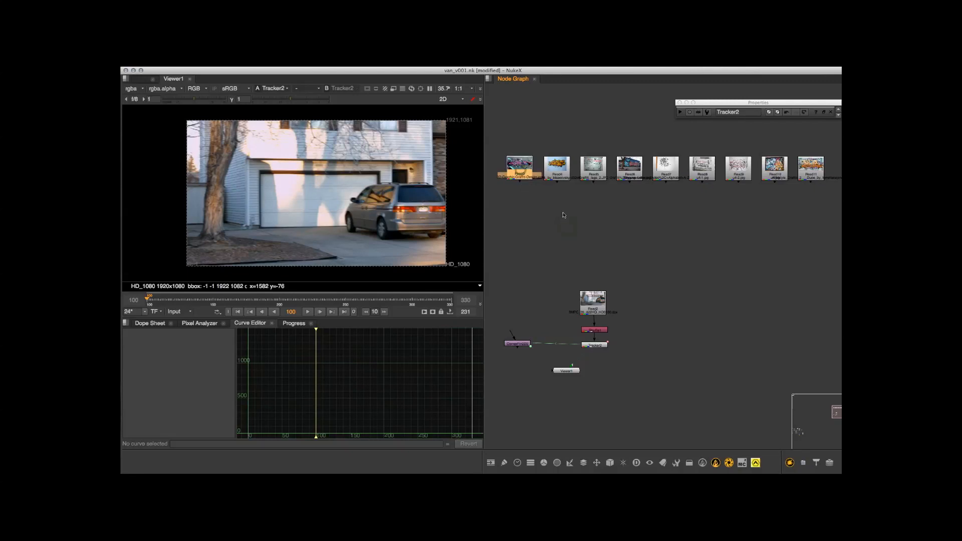
View each graffiti Read node from Read3 to Read11 in the Viewer to compare the images for the garage door
key("1")
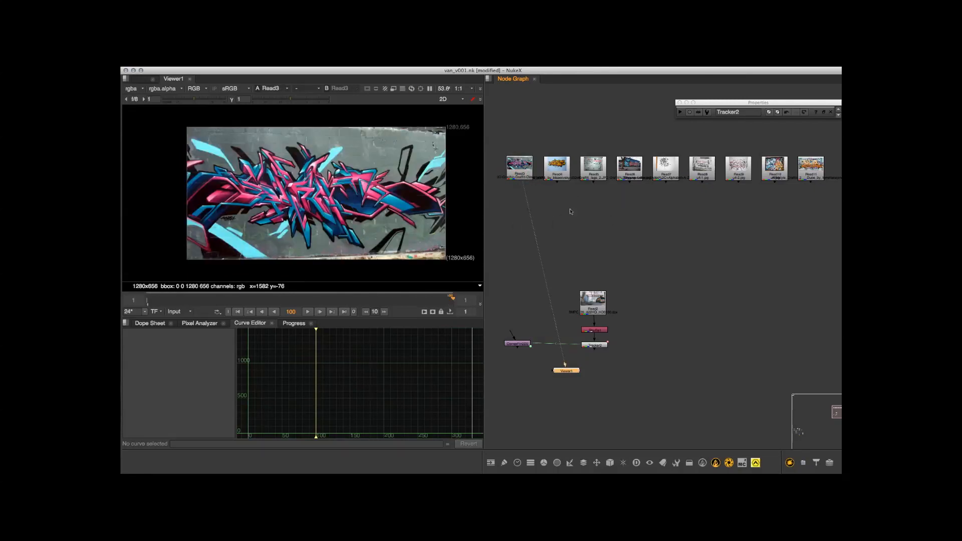
left_click(560, 174)
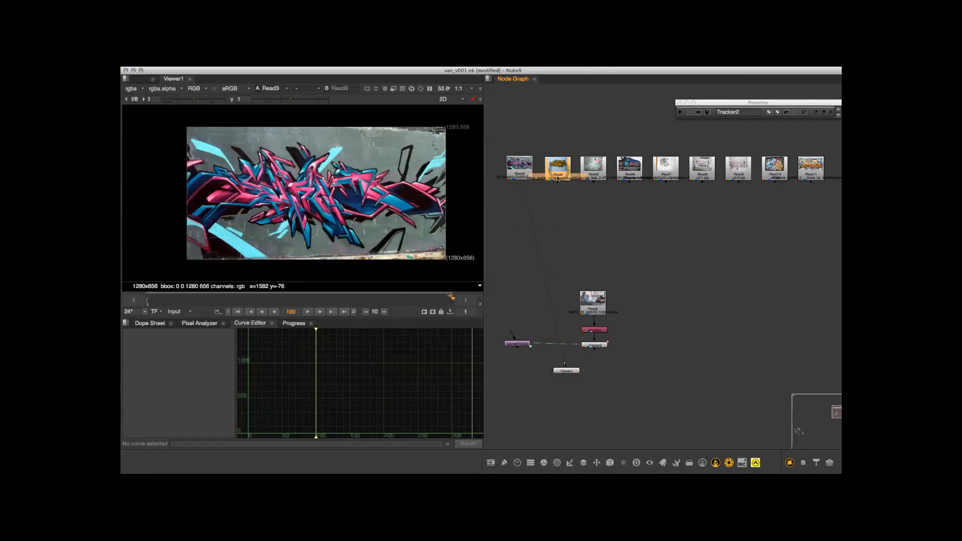
key("1")
left_click(593, 173)
key("1")
left_click(629, 171)
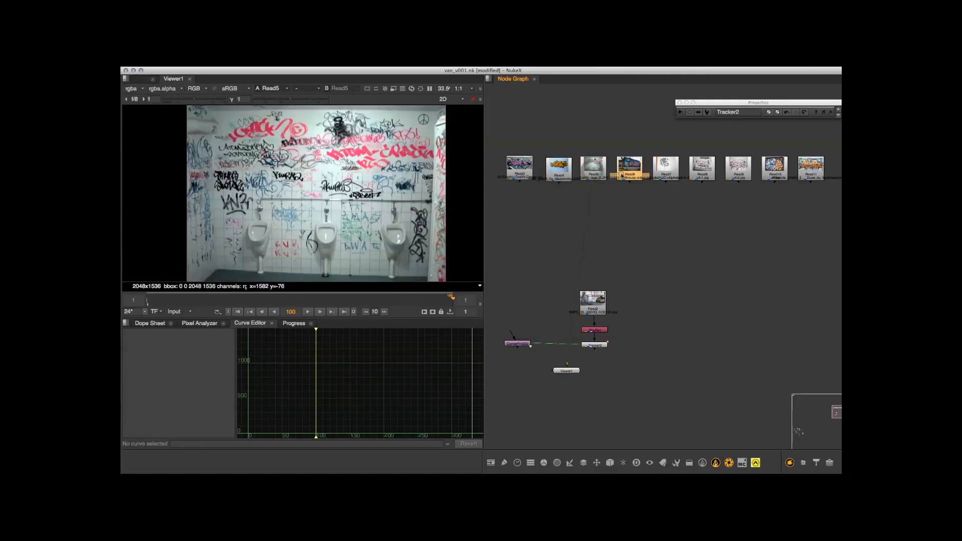
key("1")
left_click(656, 176)
key("1")
left_click(701, 175)
key("1")
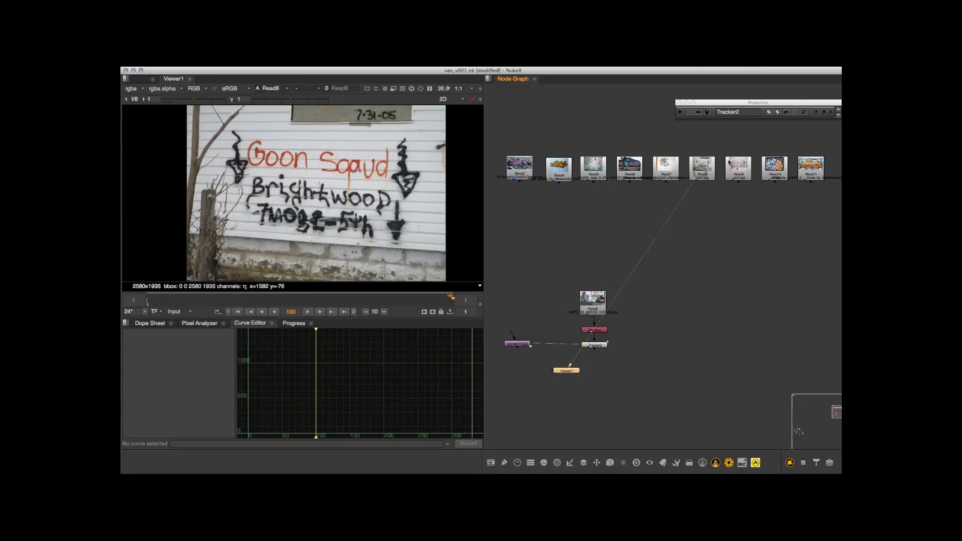
left_click(735, 173)
key("1")
left_click(770, 175)
key("1")
left_click(804, 176)
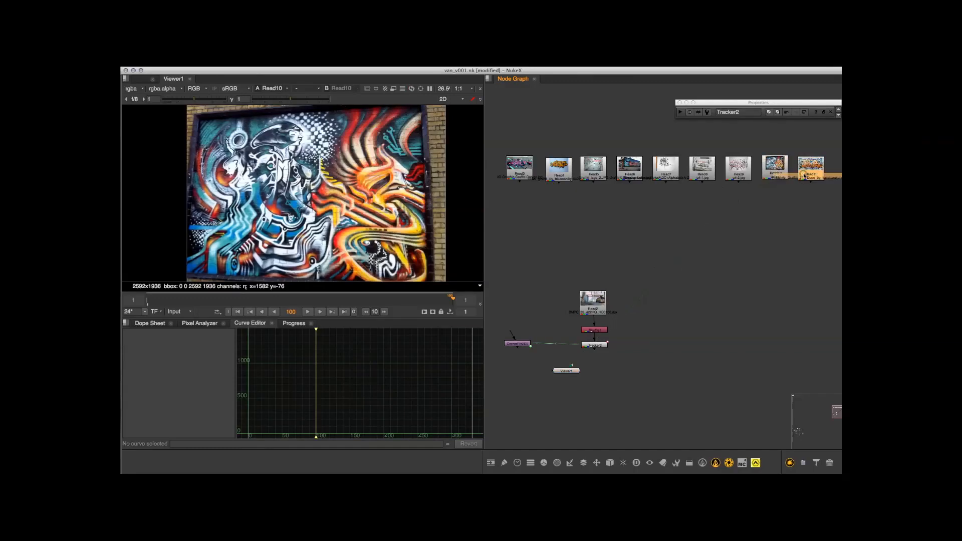
key("1")
left_click(738, 173)
key("1")
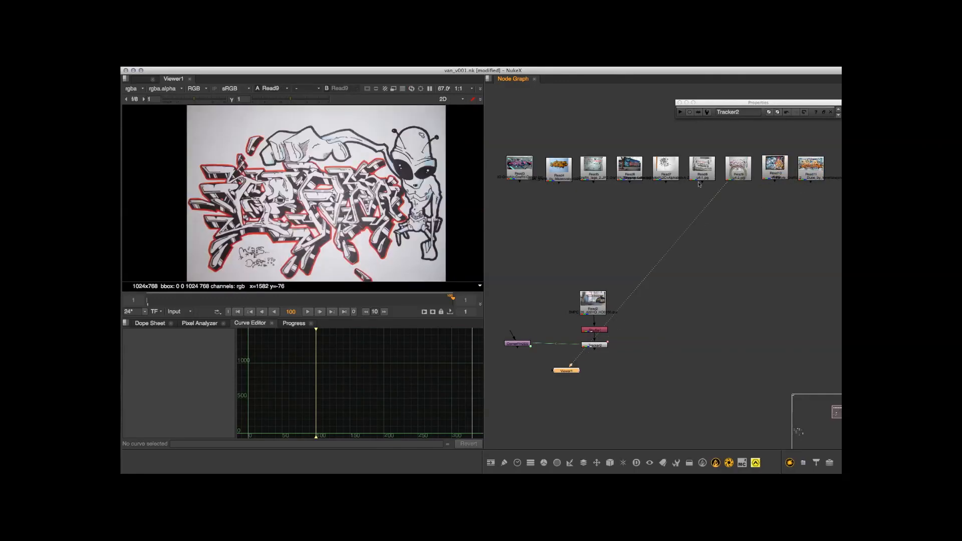
Connect the exported CornerPin2D node's input to the Read5 graffiti tags image
middle_click_drag(690, 168, 689, 147)
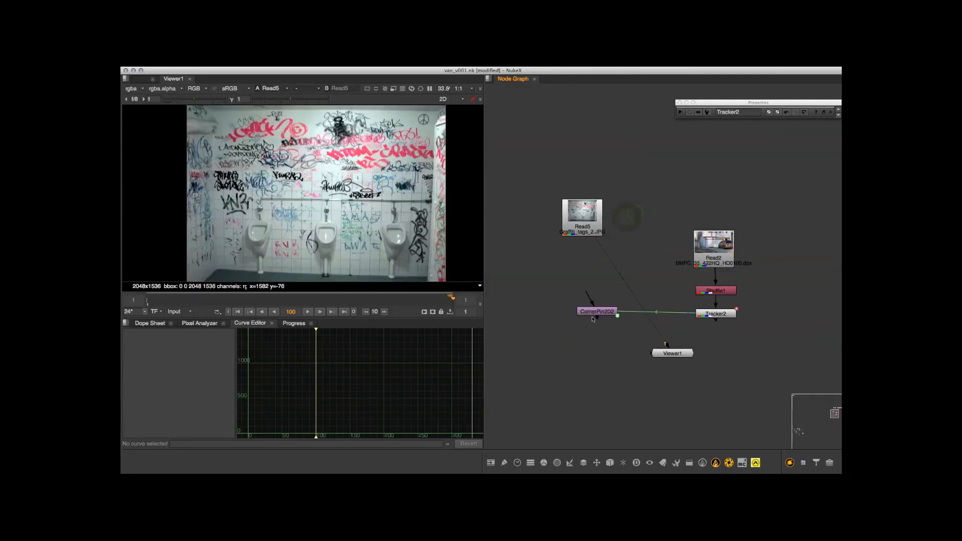
left_click(587, 316)
left_click_drag(583, 301, 595, 236)
middle_click_drag(599, 182, 578, 112)
Expand the collapsed Tracker2 properties to review its four tracks and the corner pin export setting
left_click(635, 201)
left_click(685, 115)
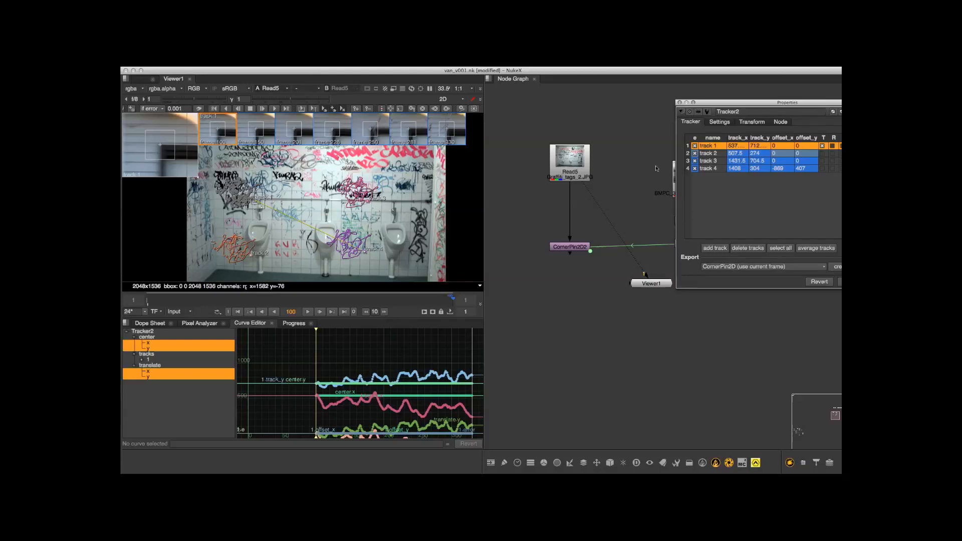
middle_click_drag(655, 151, 663, 131)
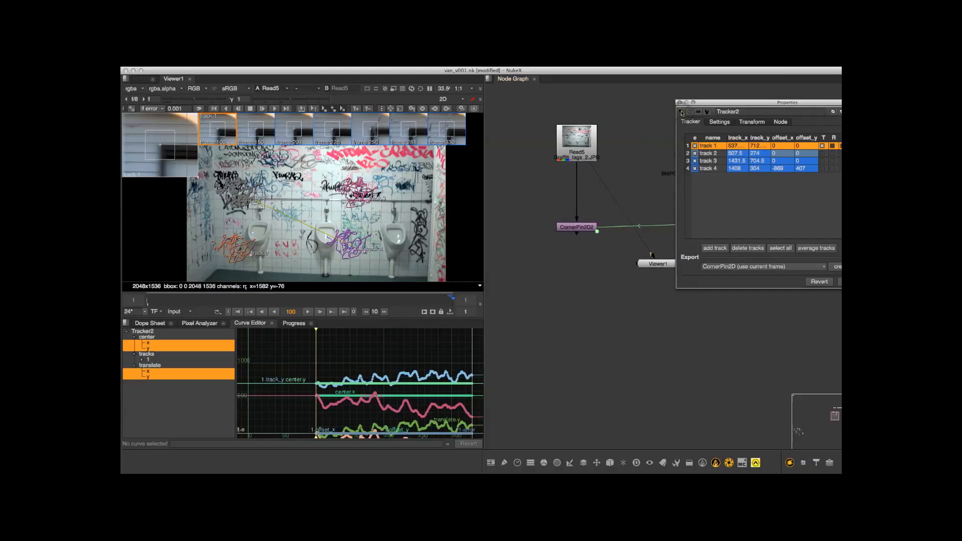
Collapse the Tracker2 properties and show the CornerPin2D2 output in the Viewer, moving the Viewer node lower in the graph
left_click(681, 112)
left_click(640, 144)
middle_click_drag(596, 208, 588, 207)
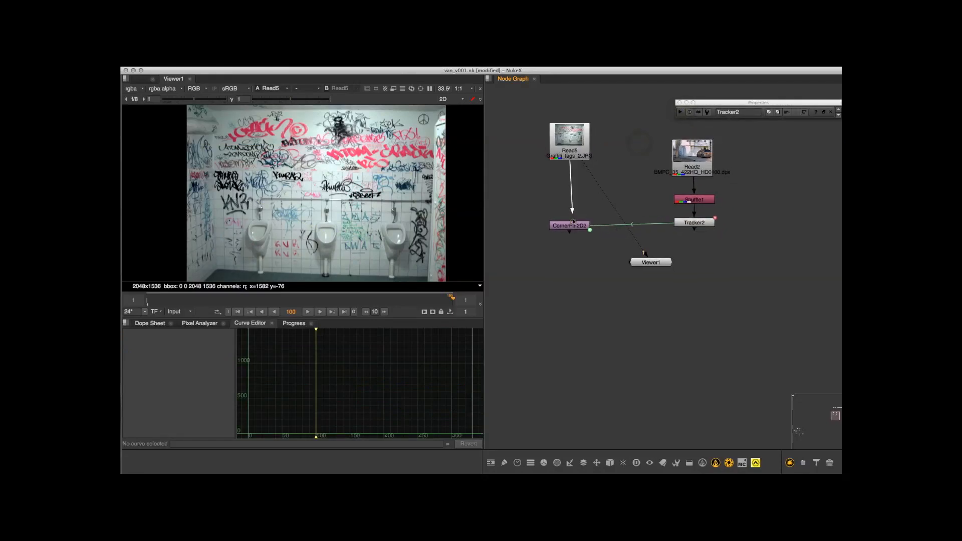
left_click_drag(575, 229, 574, 224)
key("1")
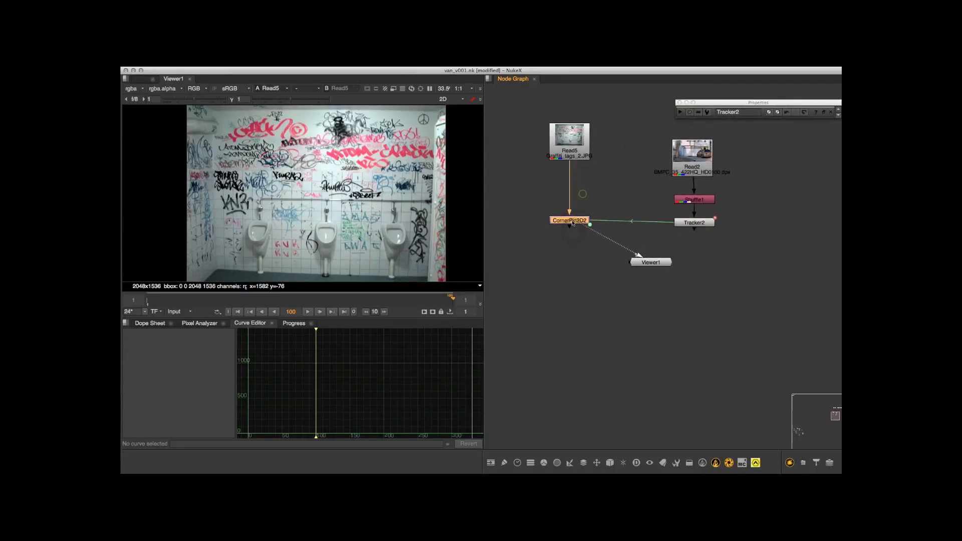
left_click_drag(653, 265, 627, 292)
middle_click_drag(362, 165, 333, 175)
scroll(361, 157, "down", 4)
scroll(358, 161, "up", 3)
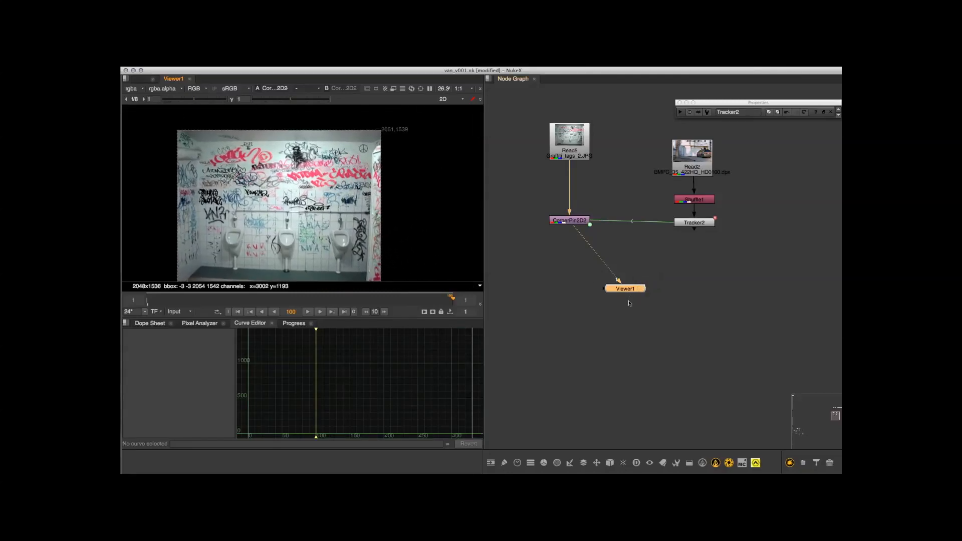
Set the CornerPin2D2 node's from points to the input image so the whole graffiti picture is pinned to the tracked corners
left_click_drag(629, 291, 628, 301)
mouse_move(576, 232)
left_mouse_down()
mouse_move(578, 161)
mouse_move(575, 228)
mouse_move(570, 220)
left_mouse_up()
double_click(569, 220)
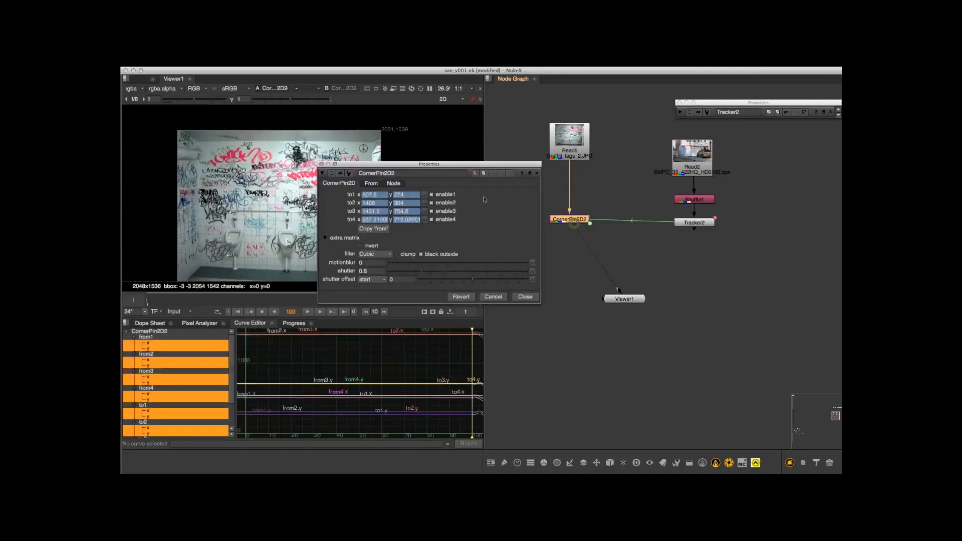
left_click_drag(412, 186, 444, 266)
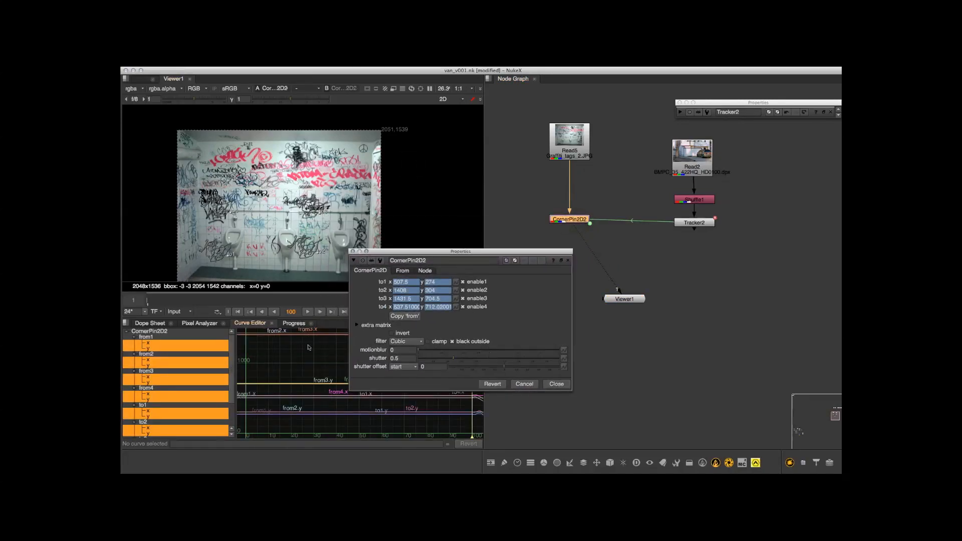
left_click_drag(438, 251, 606, 214)
left_click(569, 234)
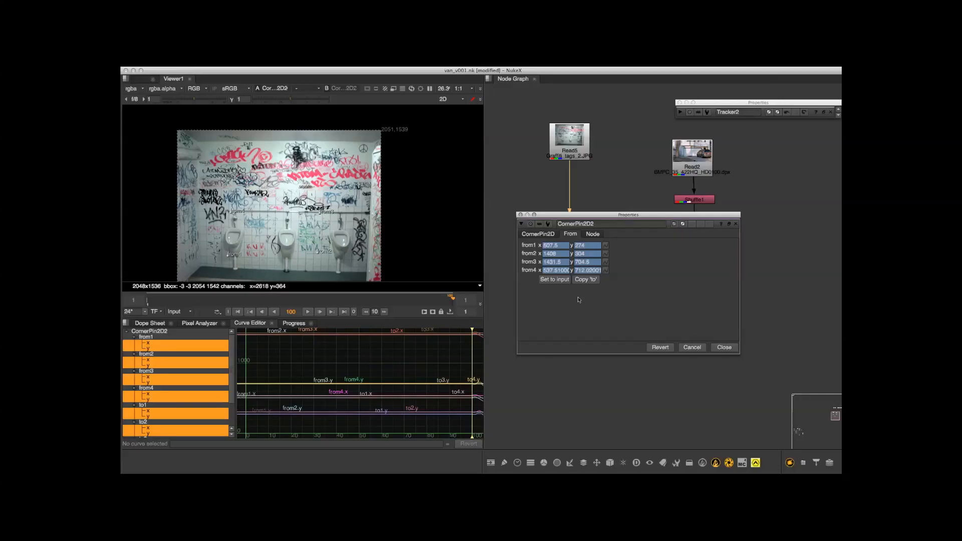
left_click(555, 280)
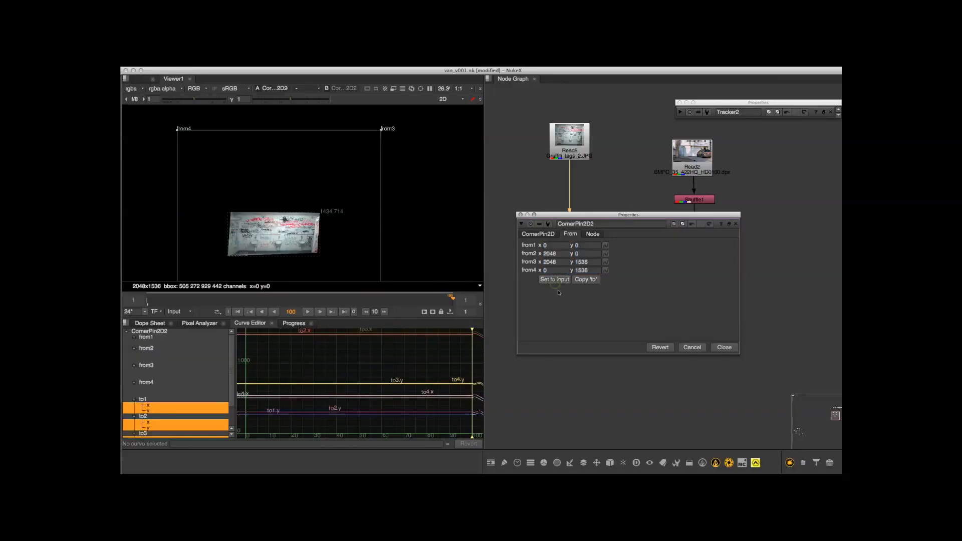
left_click_drag(560, 215, 553, 271)
middle_click_drag(292, 228, 341, 183)
scroll(326, 177, "up", 4)
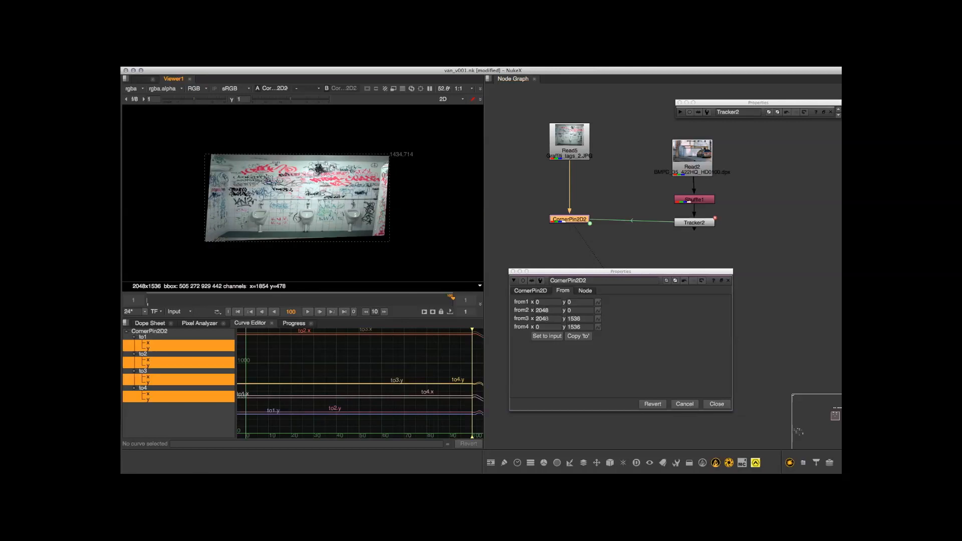
Review the Read5 image format and the corner pin's to points, and close both nodes' properties
double_click(582, 148)
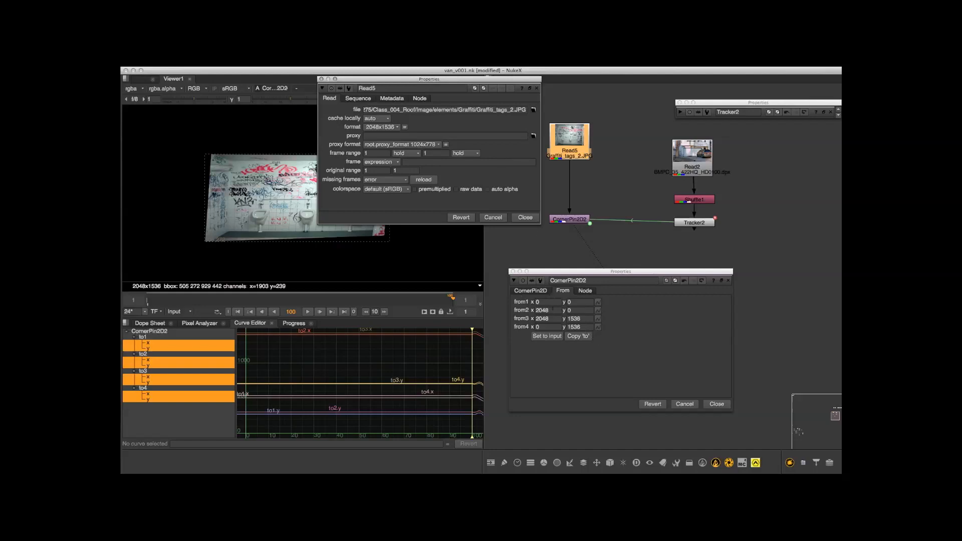
left_click(531, 292)
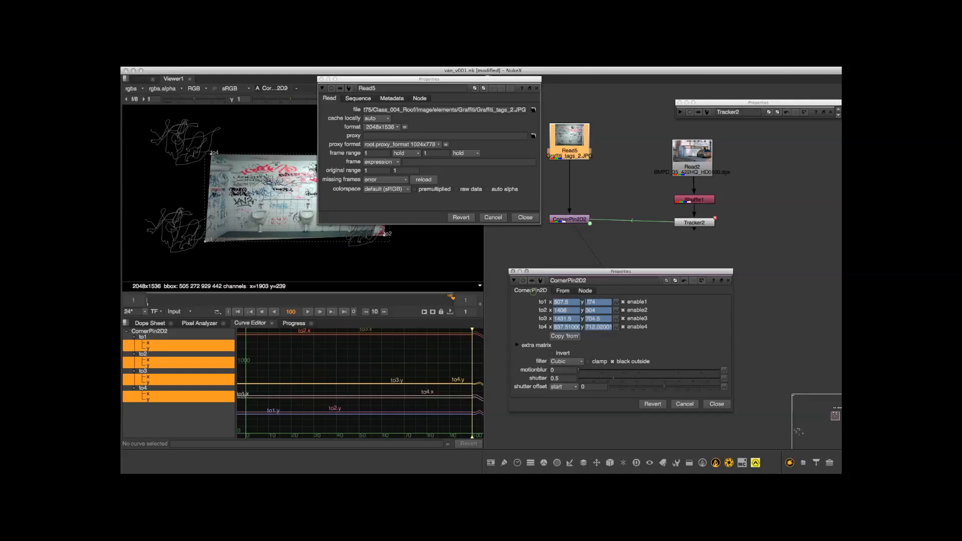
left_click(525, 218)
left_click(717, 405)
Move the Viewer1 and CornerPin2D2 nodes lower in the graph to make room for a merge below Tracker2
mouse_move(657, 265)
middle_mouse_down()
mouse_move(647, 269)
mouse_move(667, 284)
mouse_move(649, 253)
middle_mouse_up()
left_click_drag(622, 288, 637, 354)
left_click_drag(573, 207, 574, 244)
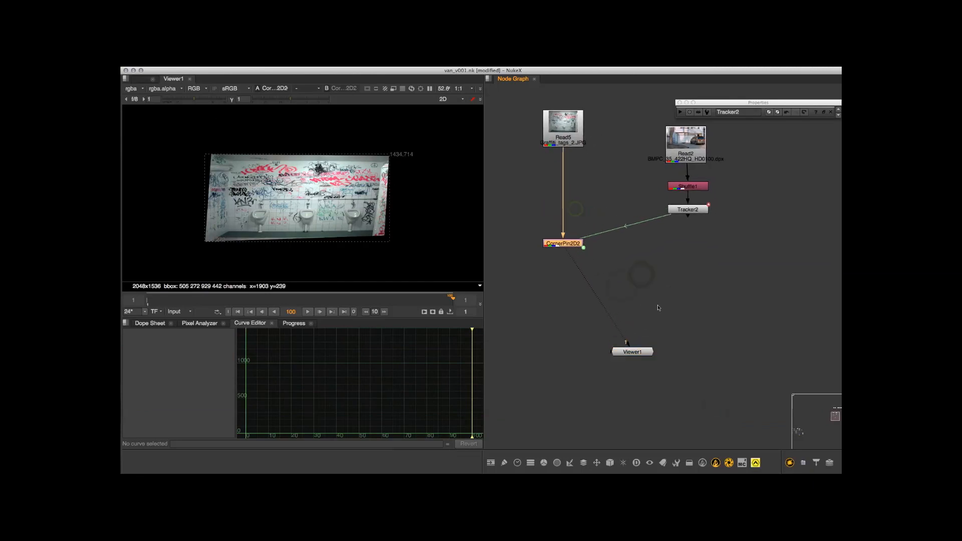
Add a Merge node directly below Tracker2, with CornerPin2D2 as input A and Tracker2 as input B
left_click(702, 282)
key("m")
middle_click_drag(643, 248, 647, 220)
left_click_drag(620, 233, 550, 315)
middle_click_drag(642, 252, 644, 255)
left_click_drag(674, 258, 677, 234)
middle_click_drag(677, 246, 662, 269)
left_click(663, 287)
left_click_drag(653, 246, 575, 245)
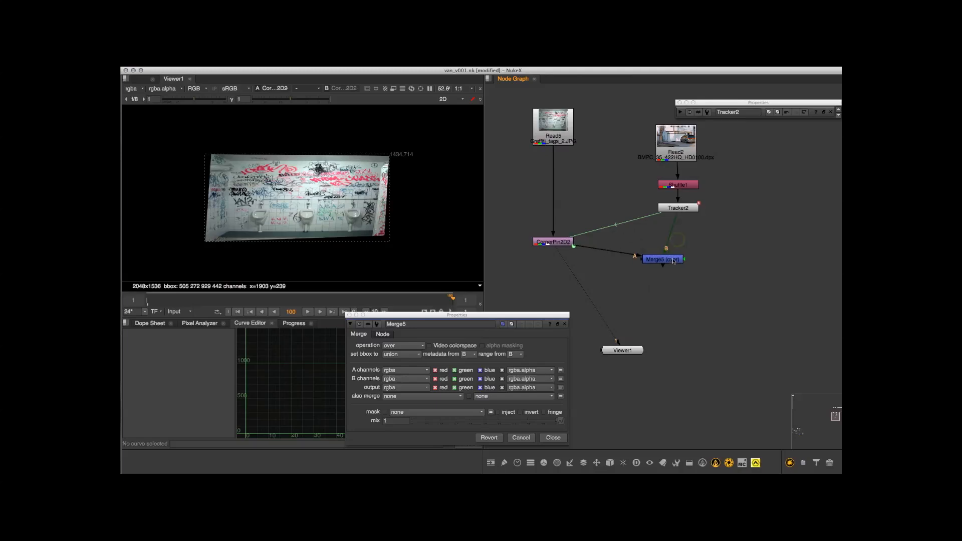
left_click_drag(673, 260, 689, 243)
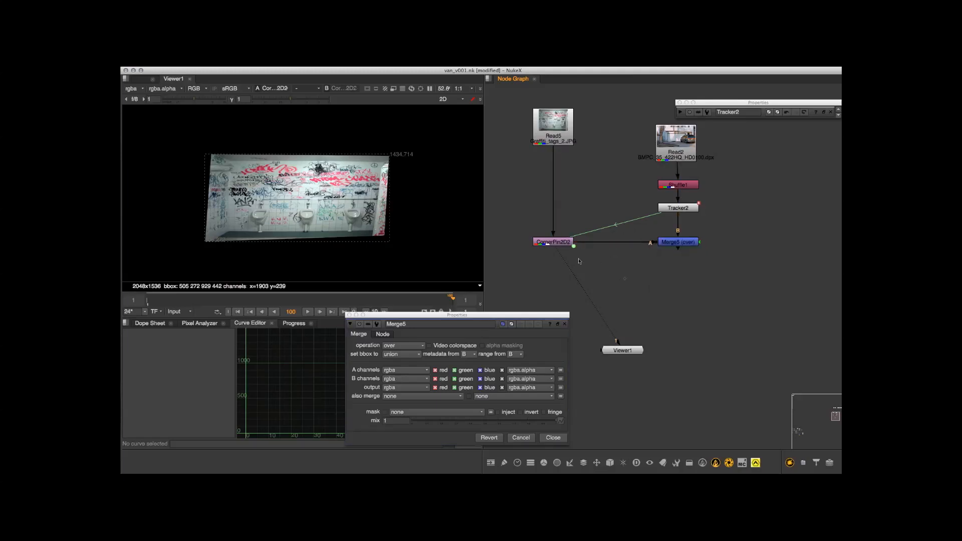
View the Merge result to inspect the graffiti over the garage door, and dismiss the Merge properties
left_click_drag(561, 257, 676, 246)
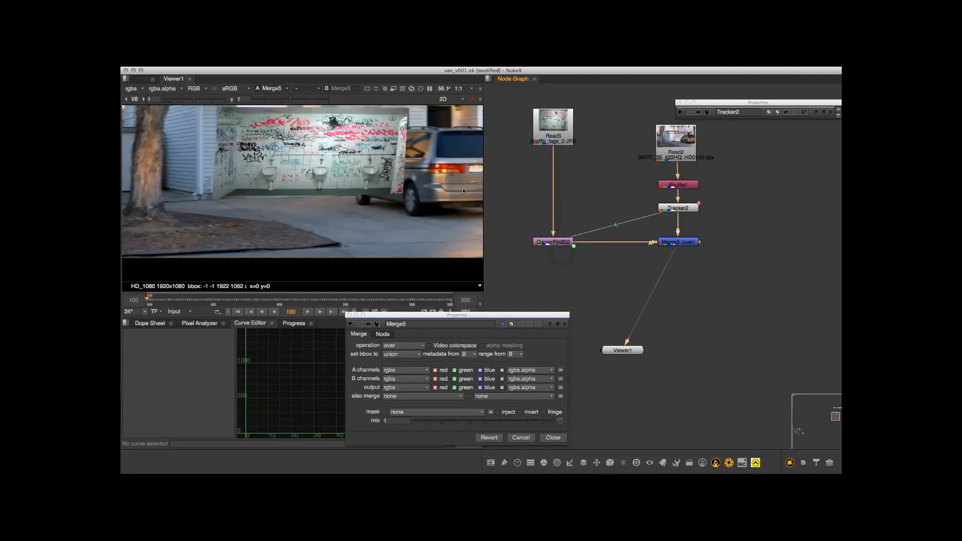
middle_click_drag(424, 209, 417, 240)
middle_click_drag(429, 197, 452, 181)
scroll(430, 185, "up", 3)
scroll(430, 185, "down", 4)
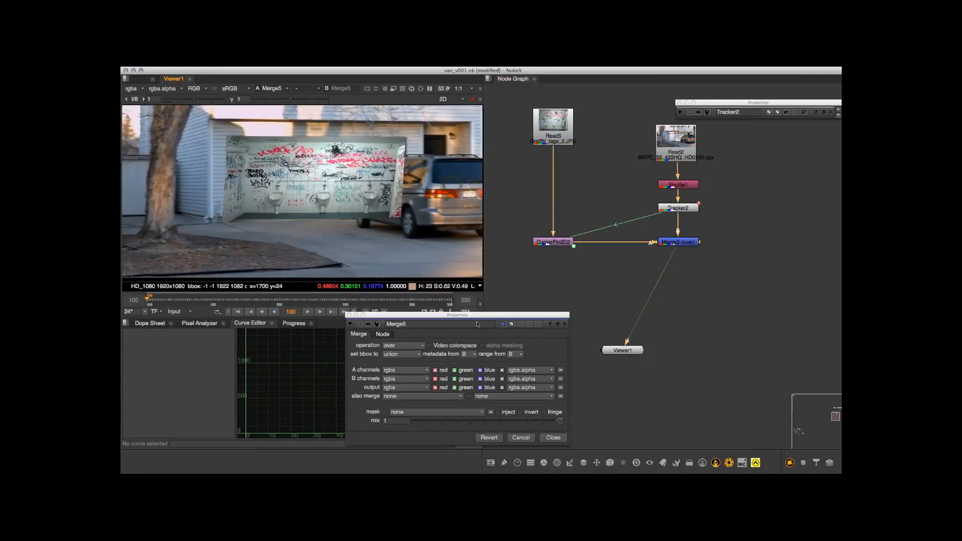
left_click_drag(479, 321, 448, 319)
left_click(524, 437)
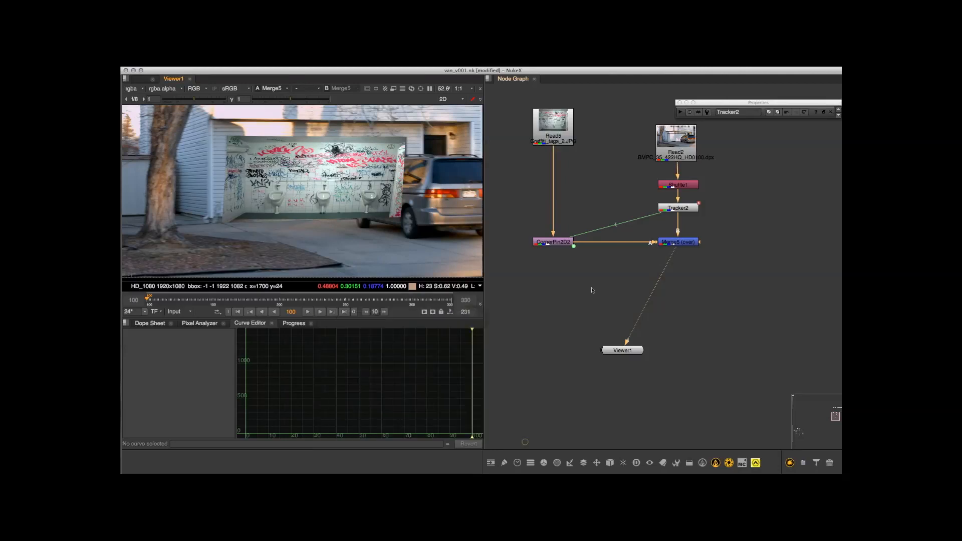
Show the Read5 graffiti image in the Viewer and frame the whole picture
middle_click_drag(564, 140, 557, 184)
left_click(557, 183)
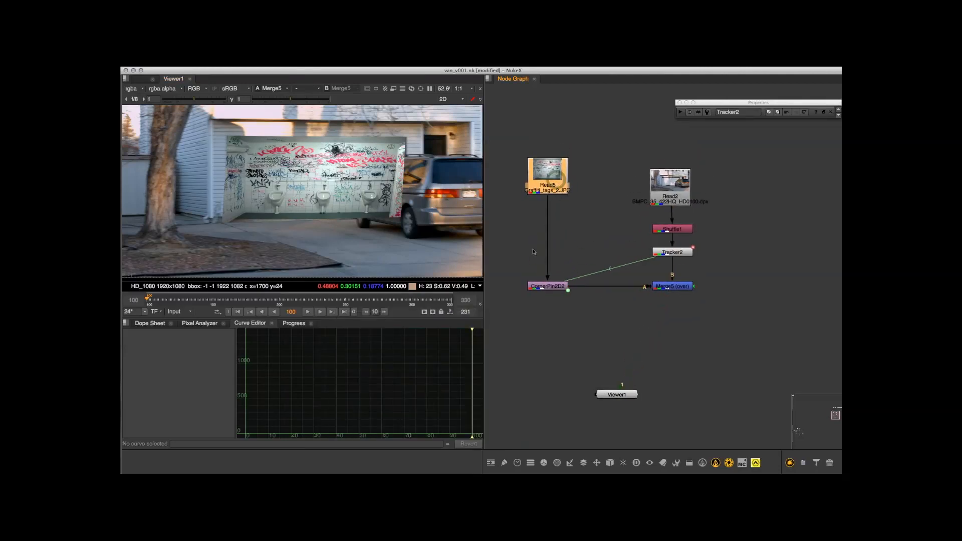
middle_click_drag(576, 238, 607, 244)
left_click(617, 236)
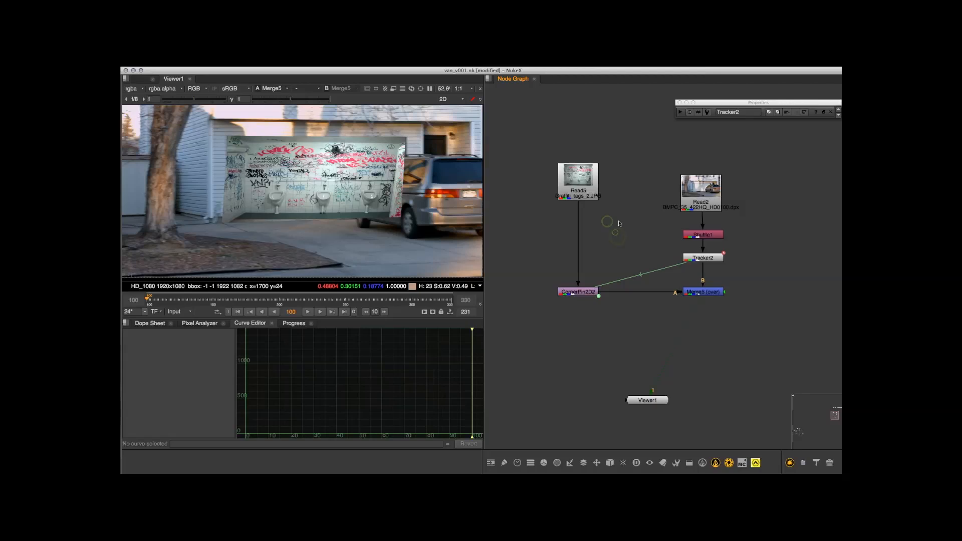
left_click_drag(699, 305, 622, 208)
middle_click_drag(595, 229, 599, 237)
middle_click_drag(376, 159, 342, 176)
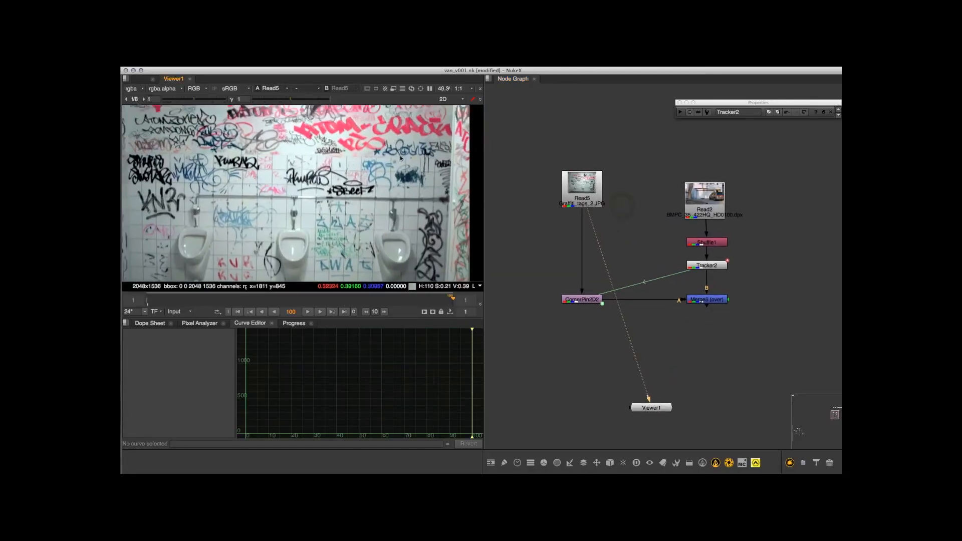
key("minus")
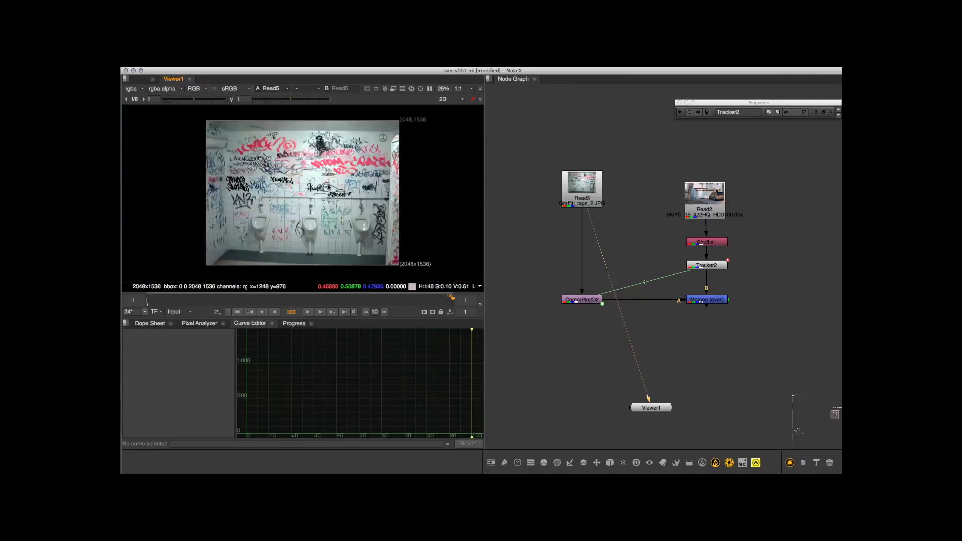
Add a Roto node below Read5 and move its properties window clear of the Viewer
left_click(590, 208)
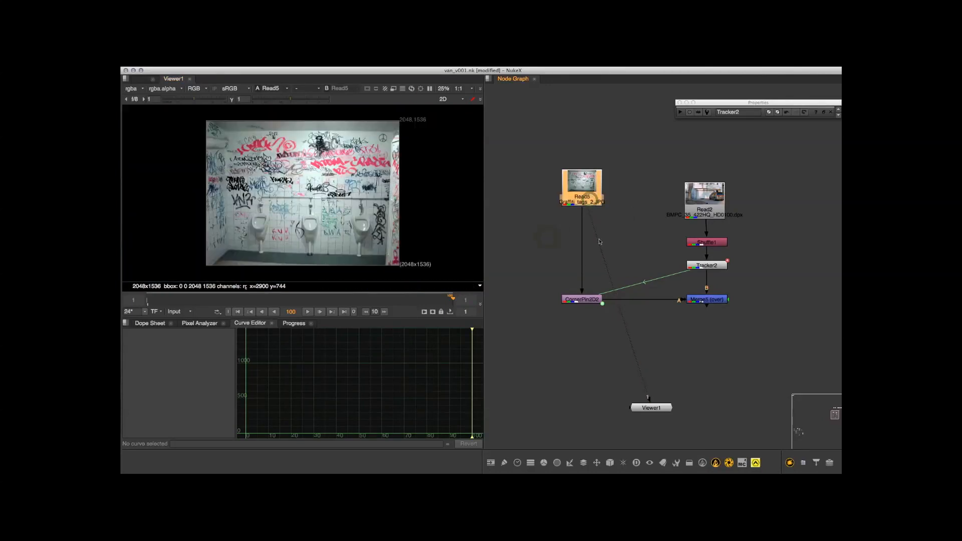
key("o")
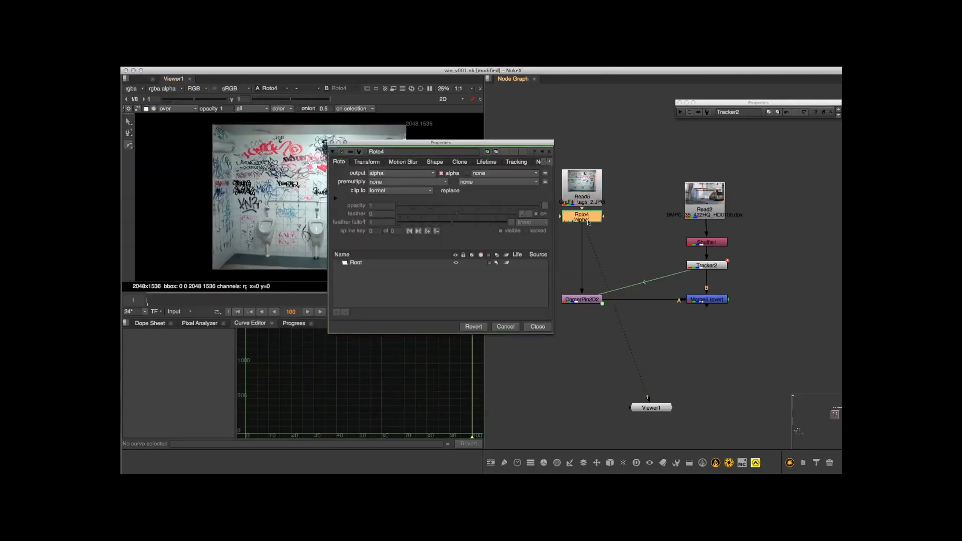
left_click_drag(513, 142, 746, 115)
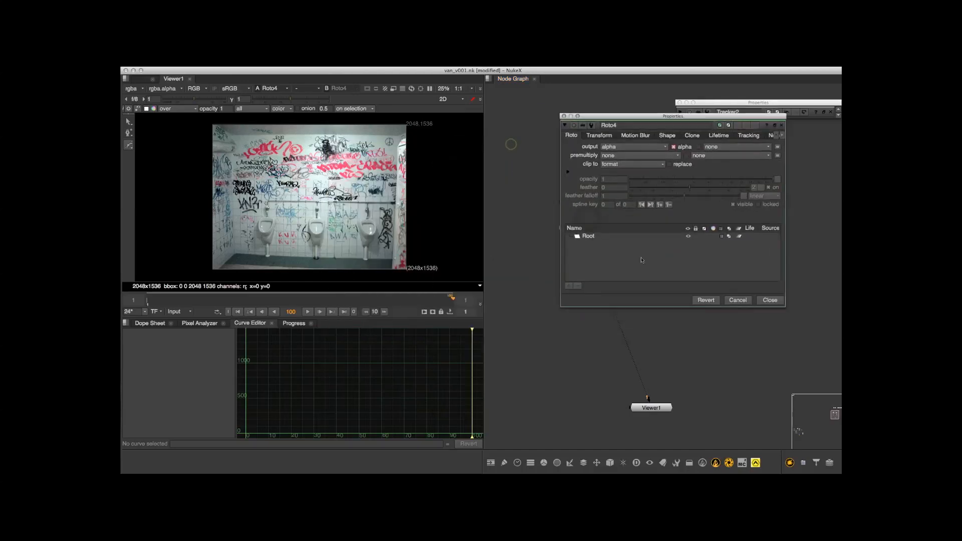
left_click(502, 464)
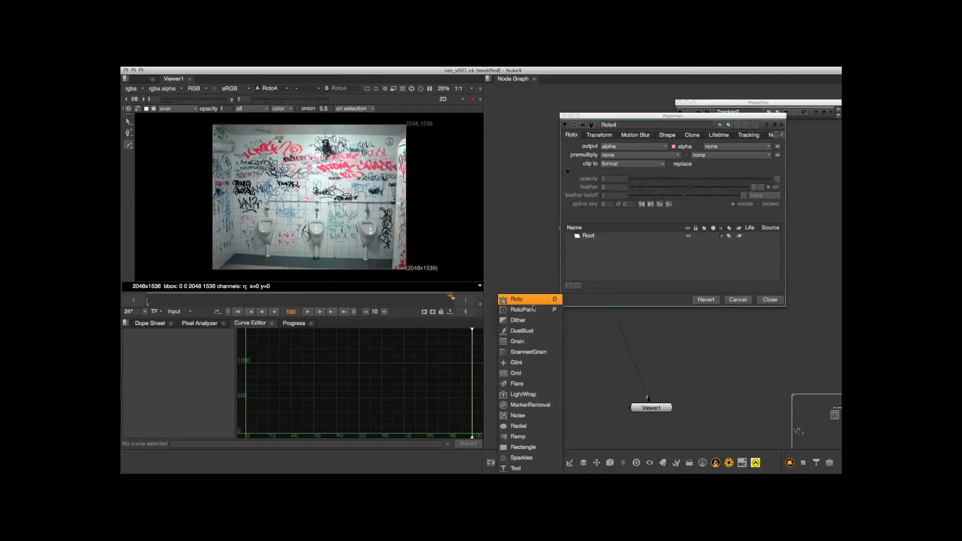
left_click(524, 224)
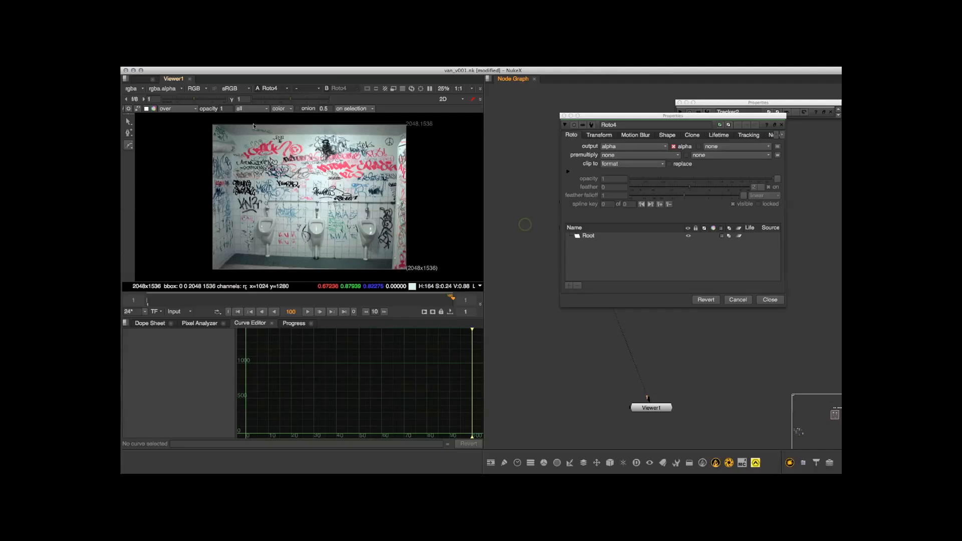
Start a Bezier roto shape with points up the left end of the graffiti wall, beside the black tags
middle_click_drag(149, 174, 155, 173)
scroll(264, 185, "up", 4)
middle_click_drag(245, 168, 220, 199)
scroll(240, 178, "up", 2)
scroll(226, 171, "up", 3)
scroll(220, 199, "up", 3)
middle_click_drag(214, 245, 220, 194)
middle_click_drag(246, 230, 219, 218)
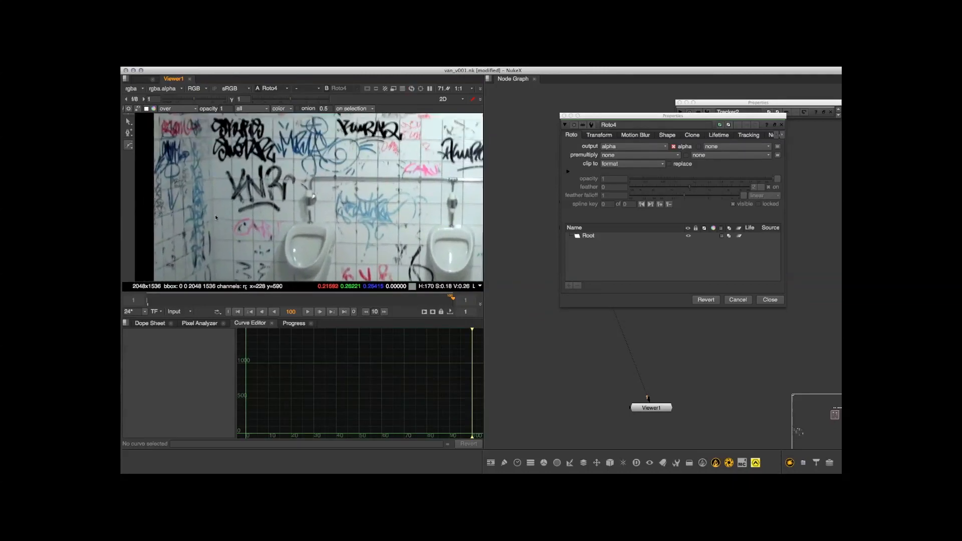
left_click(215, 215)
middle_click_drag(215, 168, 219, 240)
left_click(219, 235)
left_click(215, 188)
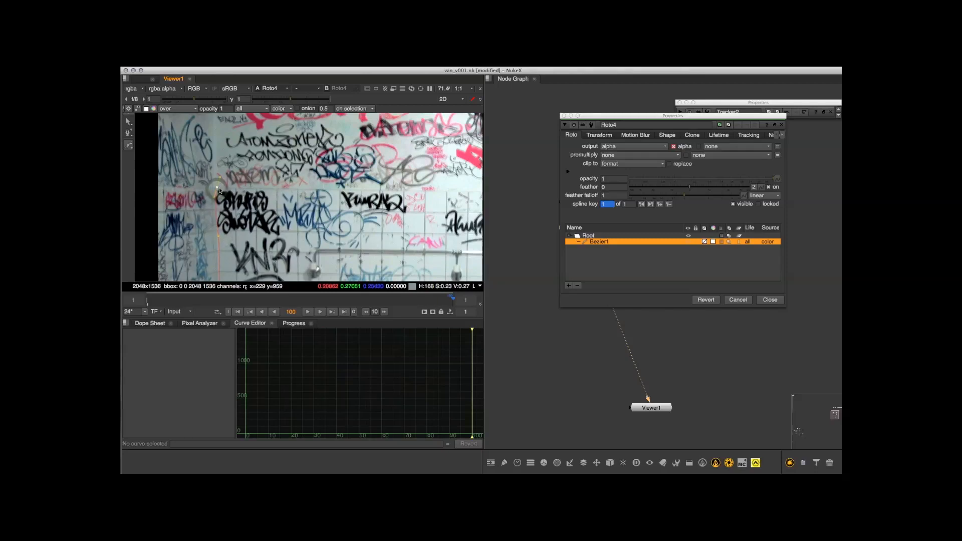
Continue the roto shape around the wall's upper-left corner in a curve and along the wall's top edge below the ceiling
middle_click_drag(224, 170, 222, 234)
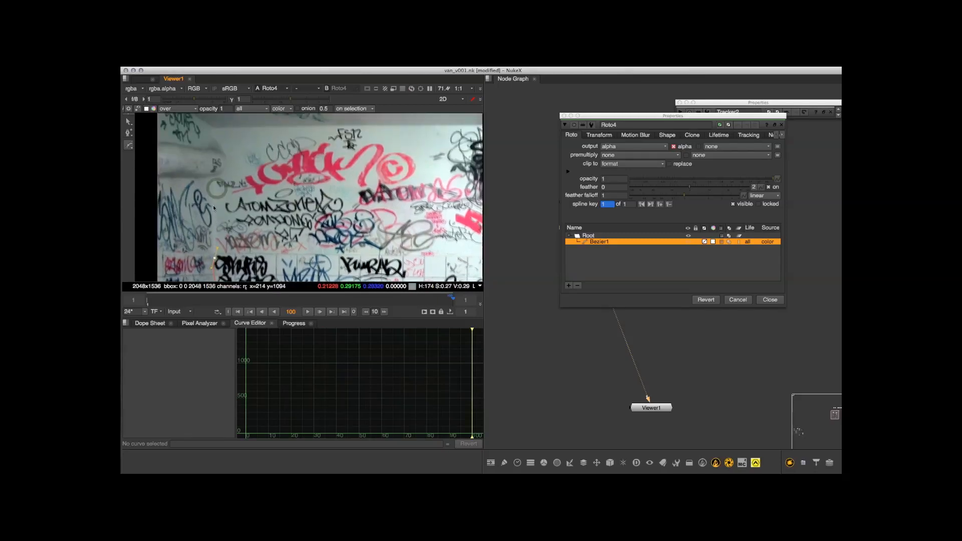
left_click(218, 177)
left_click(242, 140)
left_click(282, 131)
middle_click_drag(332, 135, 254, 161)
left_click(256, 152)
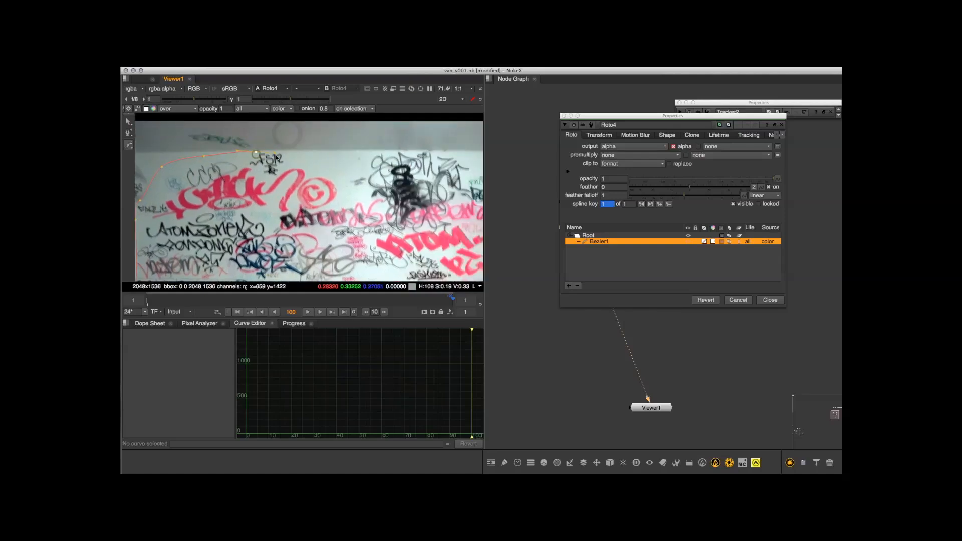
left_click(361, 152)
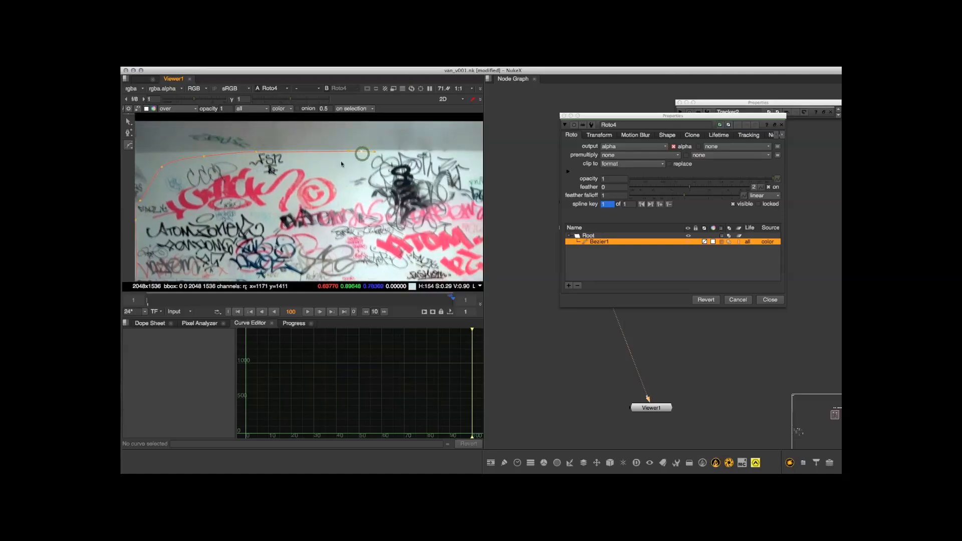
middle_click_drag(452, 155, 305, 181)
left_click(308, 180)
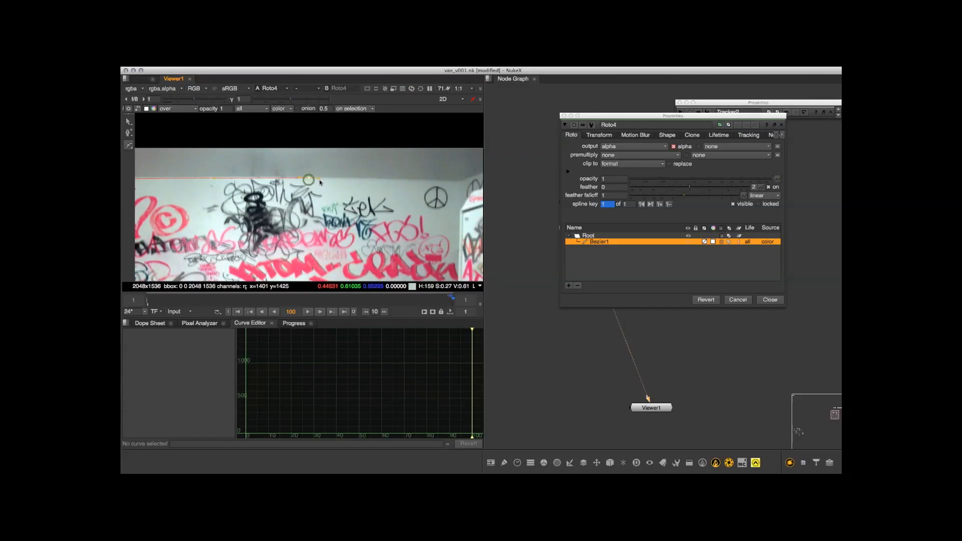
middle_click_drag(404, 182, 313, 168)
Continue the roto shape around the wall's upper-right corner in a curve and down the wall's right edge
left_click(350, 212)
middle_click_drag(361, 229, 362, 144)
left_click(368, 216)
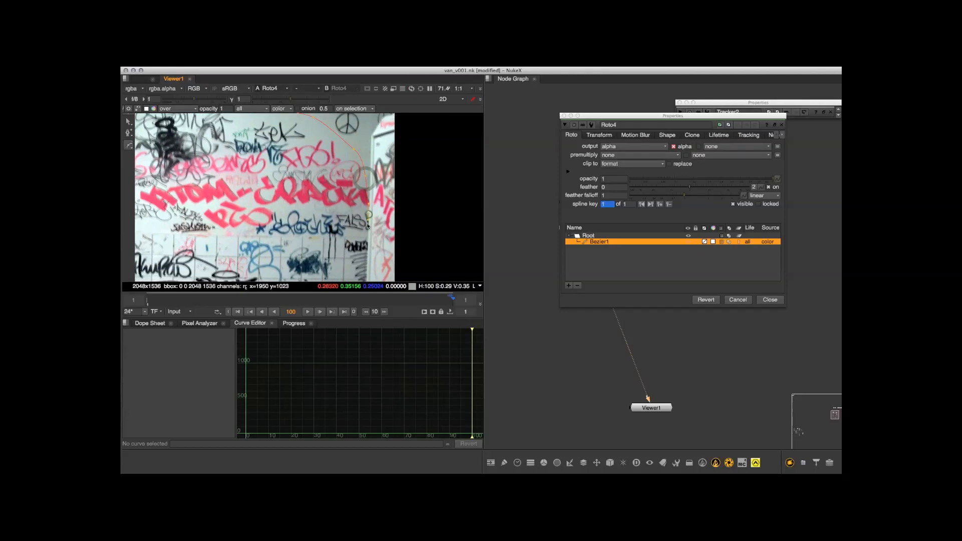
middle_click_drag(367, 225, 359, 171)
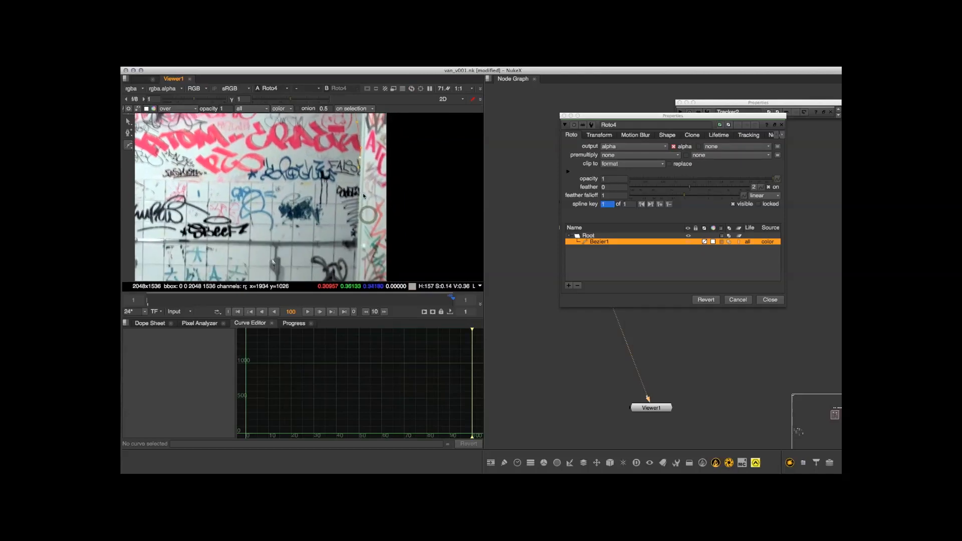
middle_click_drag(358, 213, 357, 152)
left_click(351, 236)
middle_click_drag(351, 248, 361, 131)
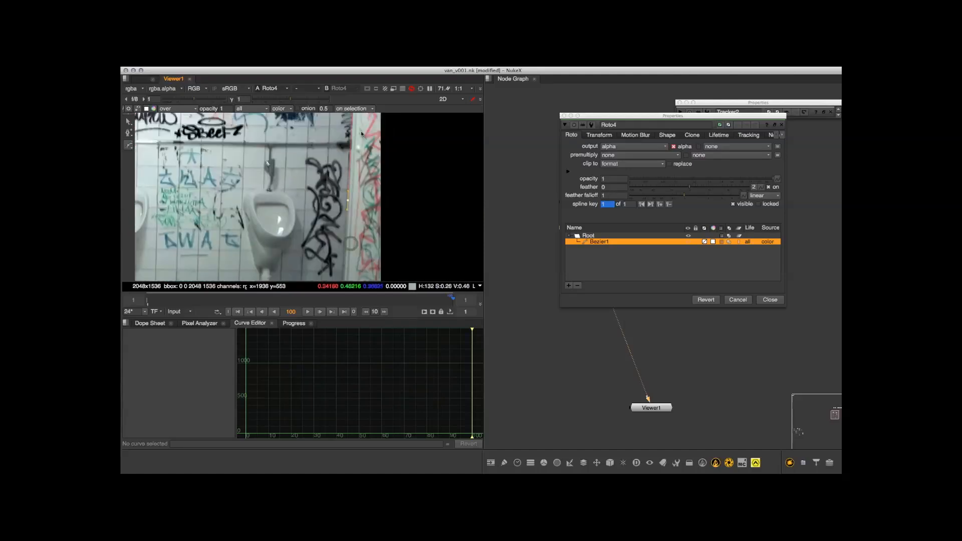
Place the shape's lower-right corner point where the metal rail above the urinals meets the wall's right edge
middle_click_drag(350, 238, 344, 269)
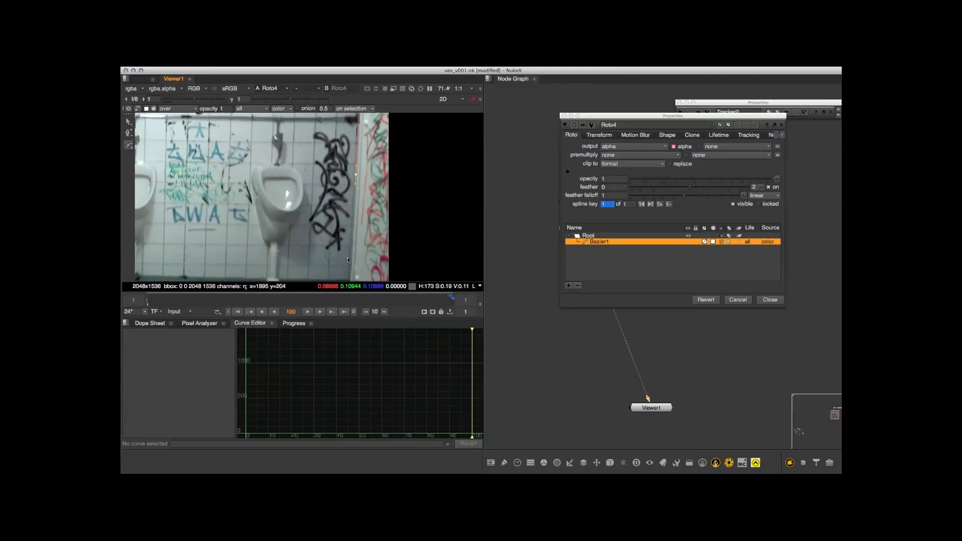
left_click(347, 257)
middle_click_drag(348, 125, 341, 209)
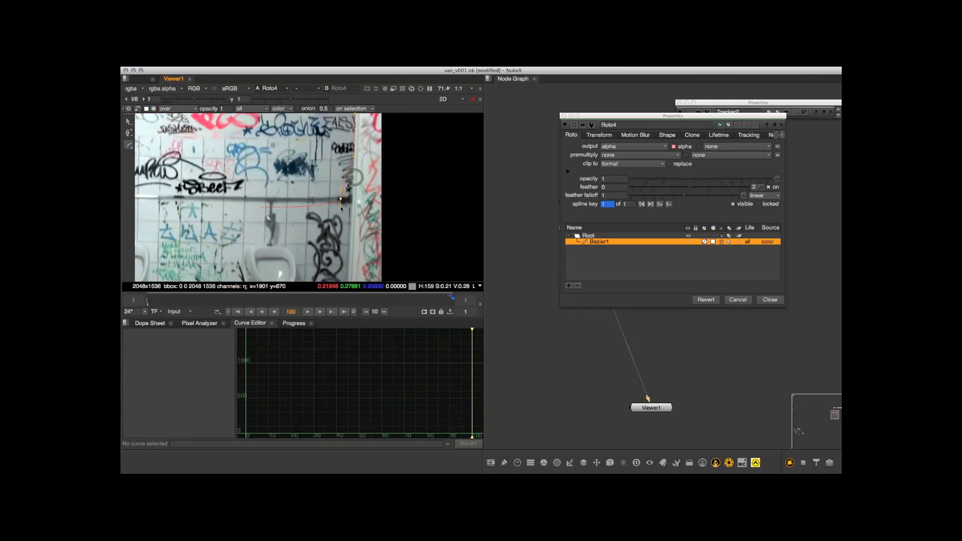
left_click_drag(341, 199, 353, 202)
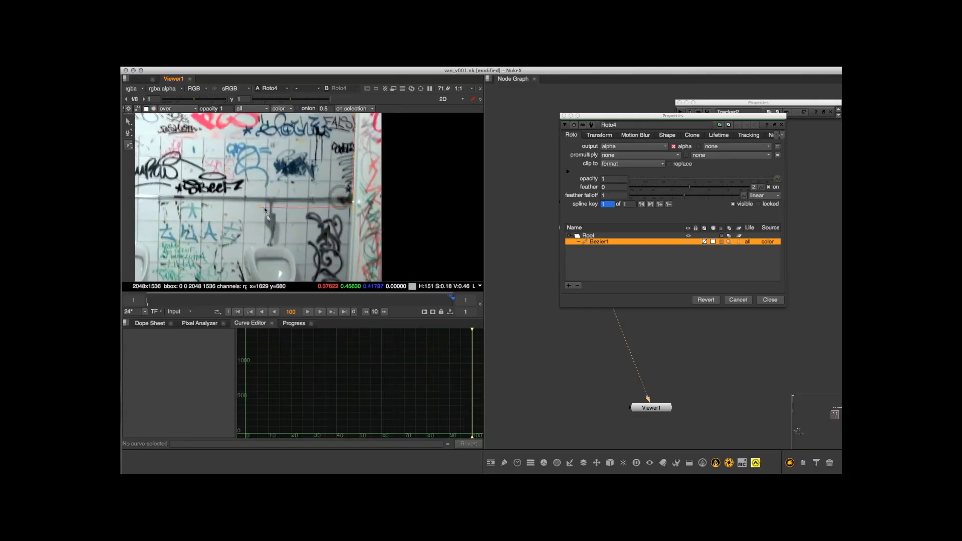
Continue the roto shape leftward with points along the metal rail, keeping above the urinals
middle_click_drag(241, 198, 304, 198)
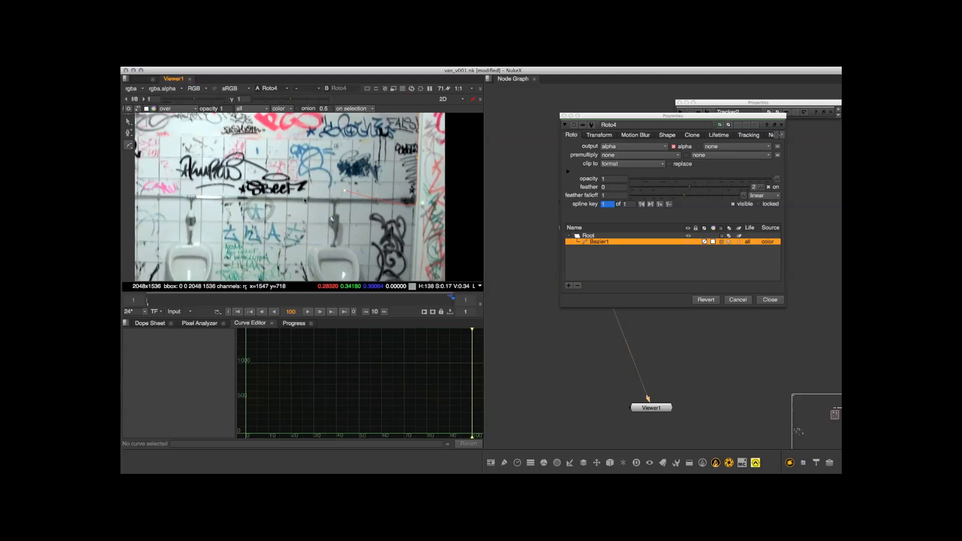
middle_click_drag(221, 168, 300, 197)
left_click(289, 229)
middle_click_drag(267, 232, 365, 253)
mouse_move(281, 247)
left_mouse_down()
mouse_move(270, 244)
mouse_move(296, 244)
left_mouse_up()
middle_click_drag(297, 246, 230, 237)
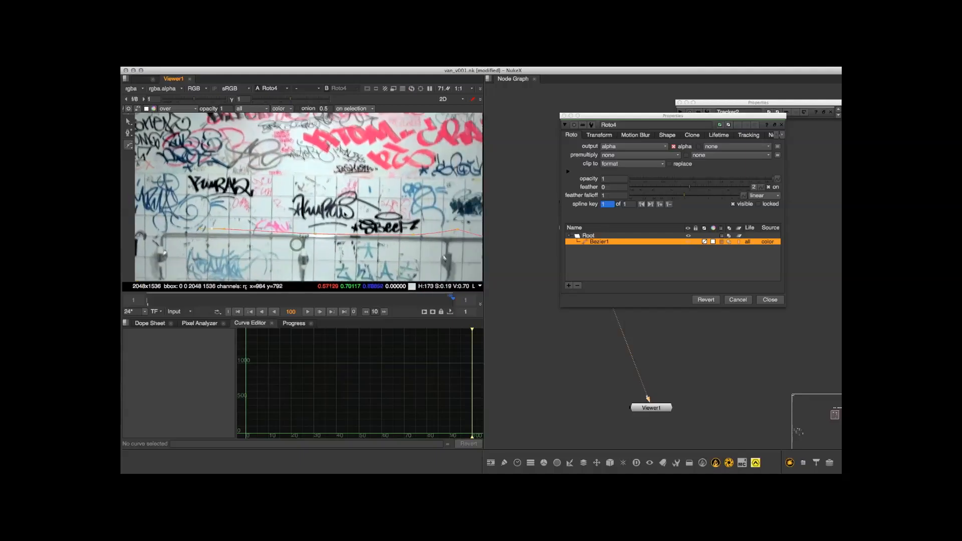
left_click(314, 235)
middle_click_drag(159, 231, 312, 241)
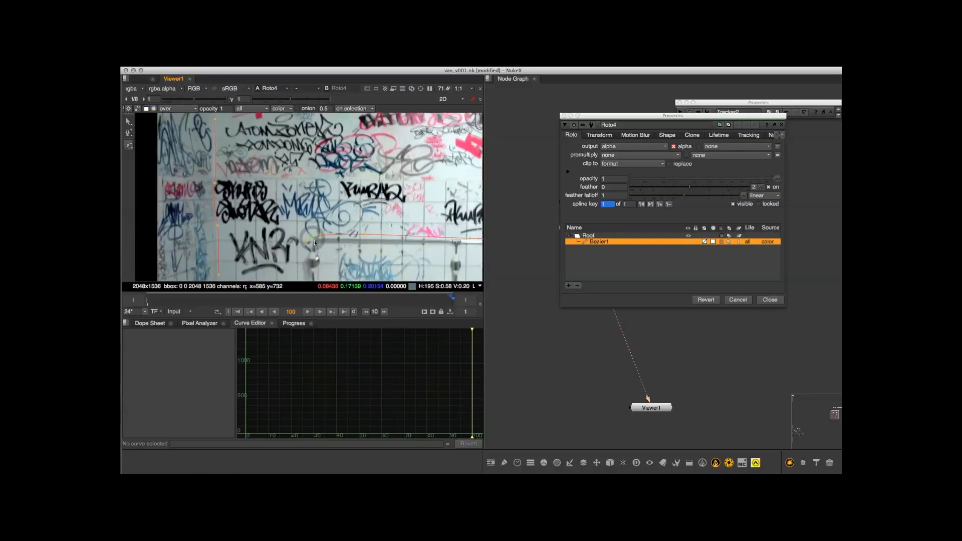
Curve the roto shape down under the large black tag, close it at its first point, and move the Roto4 properties clear of the nodes
middle_click_drag(296, 271, 341, 229)
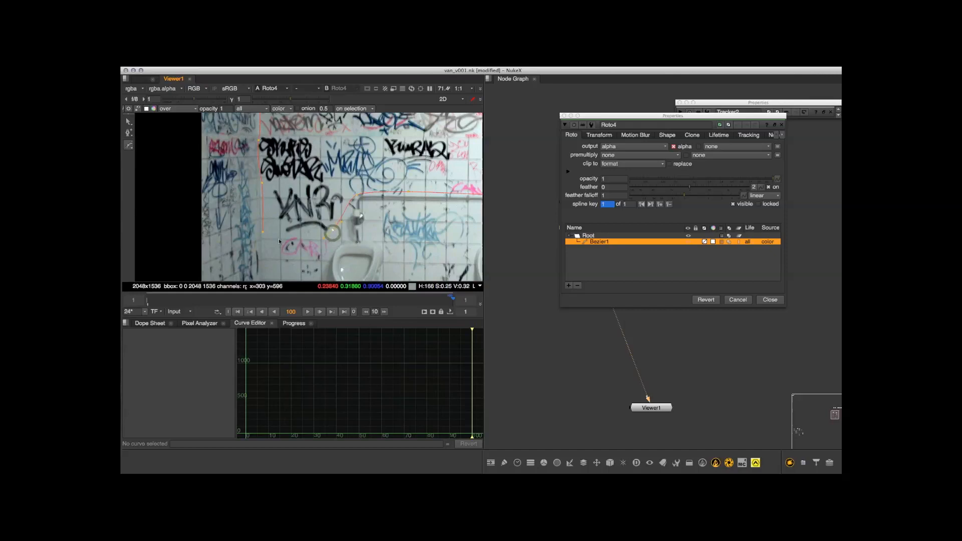
left_click(262, 233)
scroll(241, 169, "down", 6)
scroll(275, 194, "up", 3)
left_click_drag(699, 116, 745, 106)
middle_click_drag(583, 236, 554, 215)
middle_click_drag(321, 162, 314, 183)
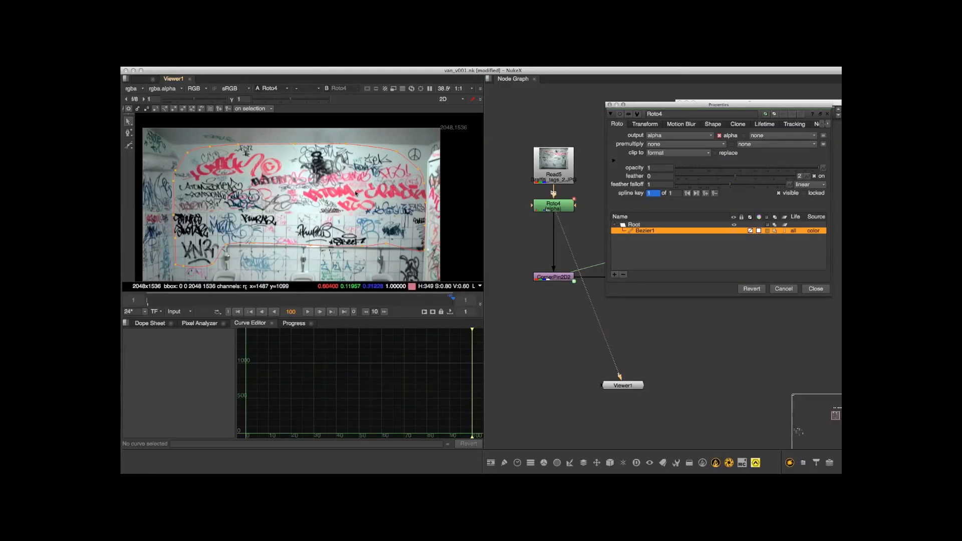
Inspect the Roto4 alpha matte in the Viewer, comparing it with the graffiti image
key("a")
key("a")
key("a")
key("a")
key("a")
key("a")
key("a")
key("a")
key("a")
key("a")
key("a")
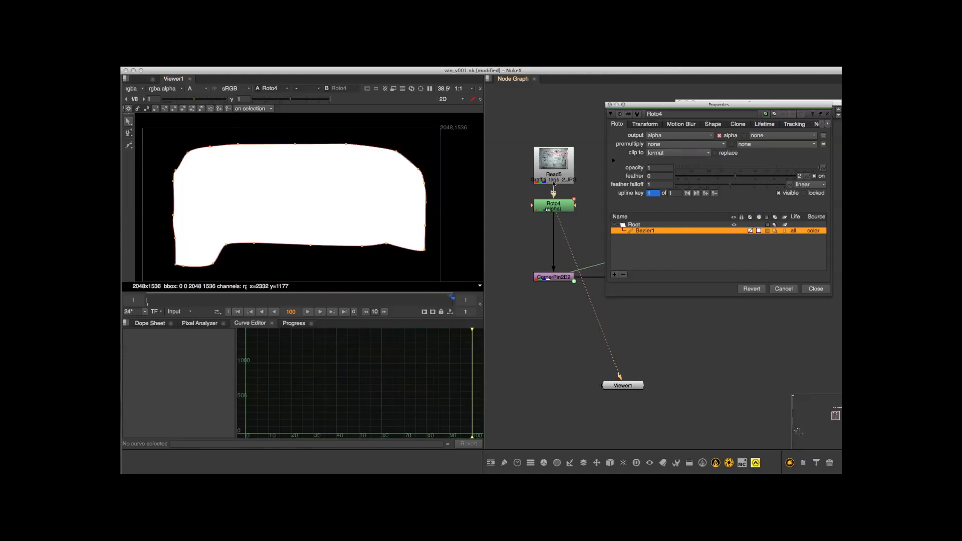
key("a")
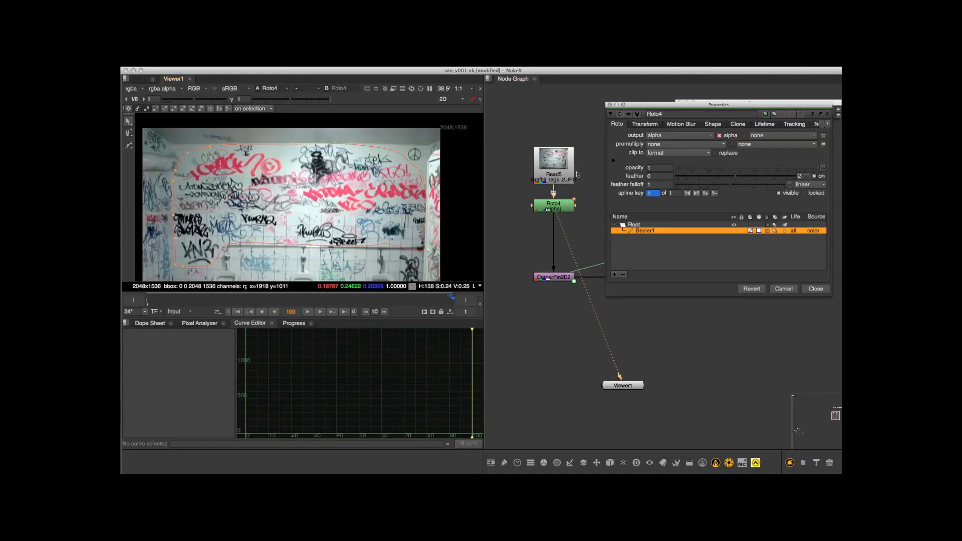
Set Roto4's premultiply to rgba and collapse its properties
left_click(688, 150)
left_click(661, 168)
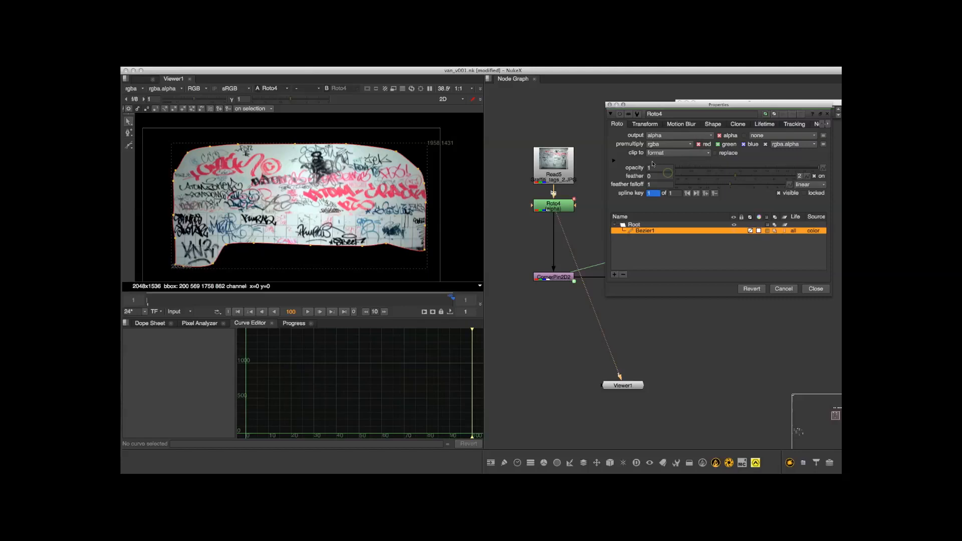
middle_click_drag(283, 221, 303, 198)
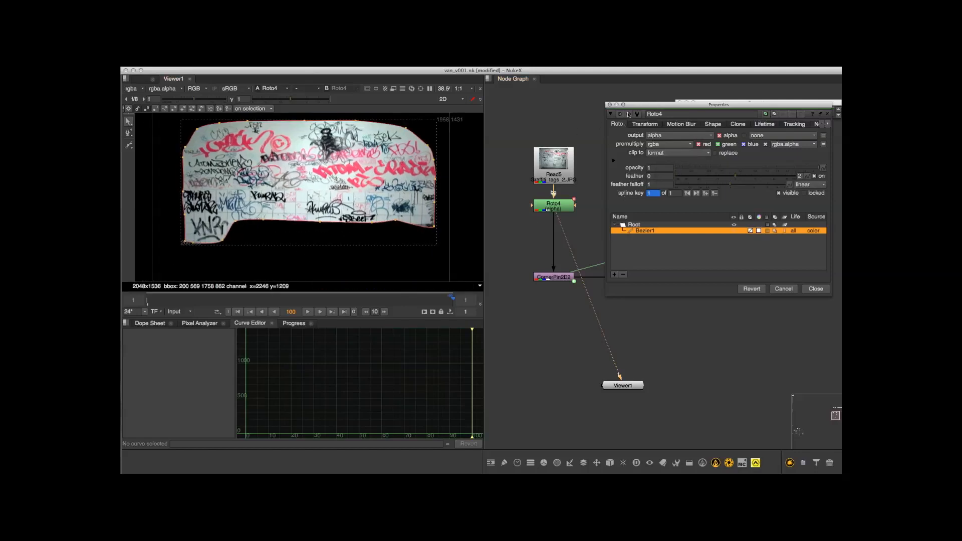
left_click_drag(640, 107, 641, 105)
left_click(610, 115)
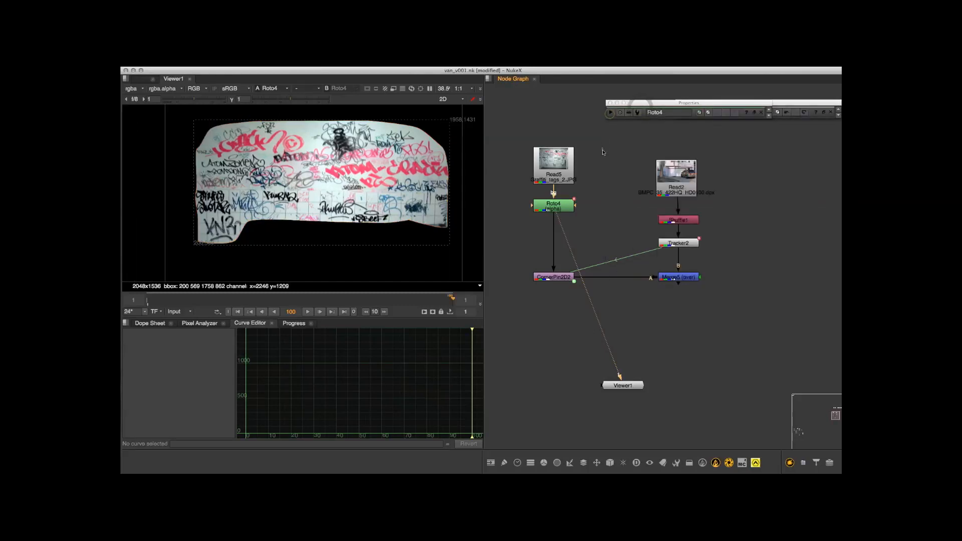
Show the Merge5 result in the Viewer and examine the cut-out graffiti on the garage door up close
left_click(556, 198)
left_click(589, 233)
left_click_drag(562, 217, 675, 272)
middle_click_drag(367, 229, 401, 229, "alt")
middle_click_drag(331, 175, 283, 176, "alt")
middle_click_drag(367, 178, 457, 180, "alt")
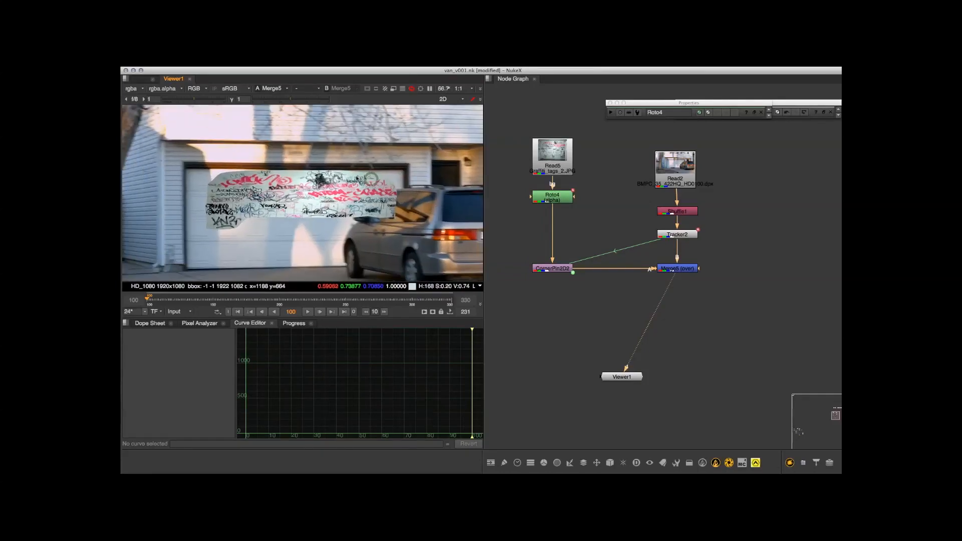
scroll(335, 180, "up", 1)
middle_click_drag(335, 181, 376, 178)
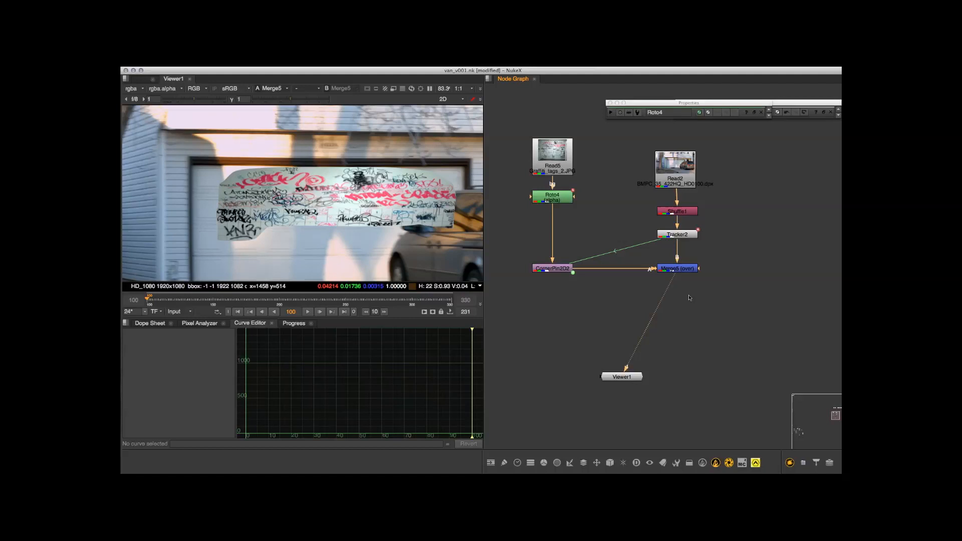
Change the Merge5 operation to multiply and close its properties
double_click(680, 272)
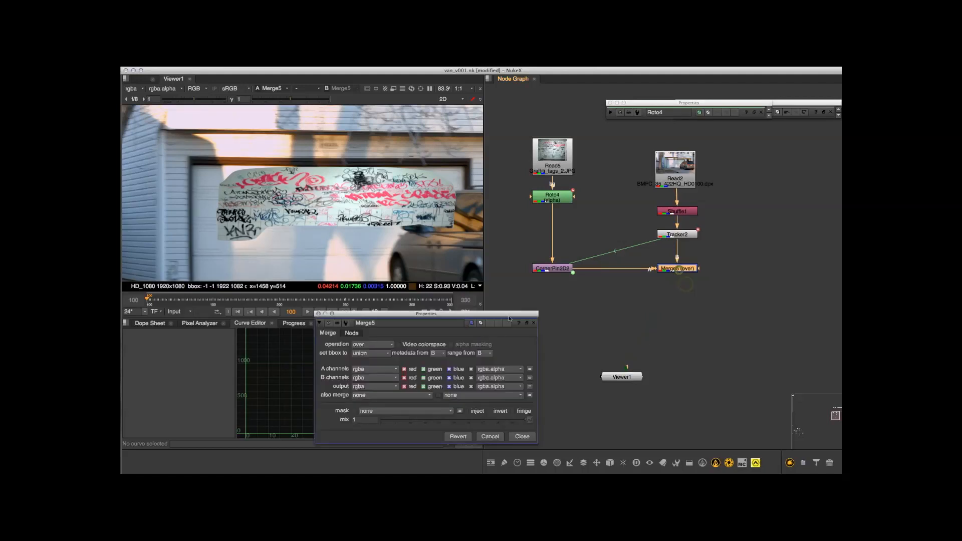
left_click(374, 346)
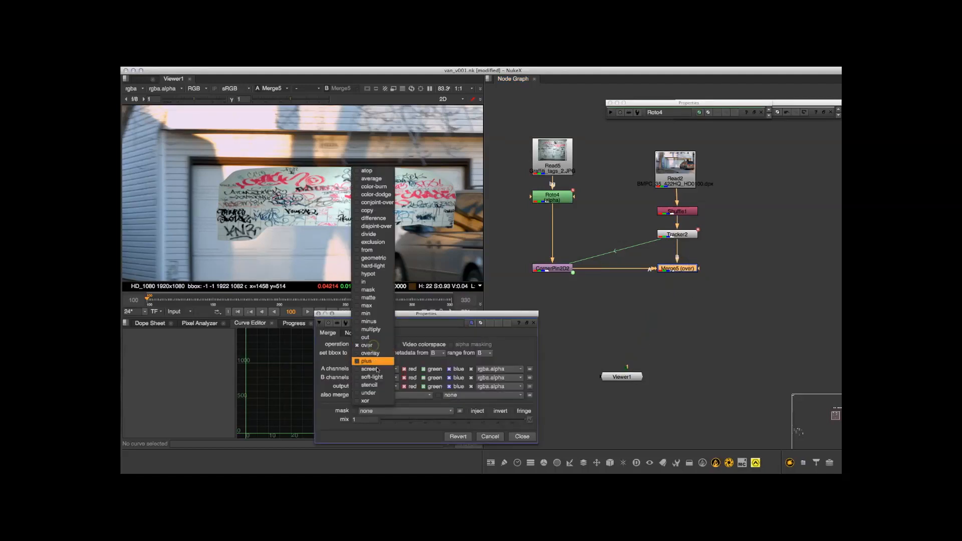
left_click(370, 330)
middle_click_drag(397, 194, 380, 179)
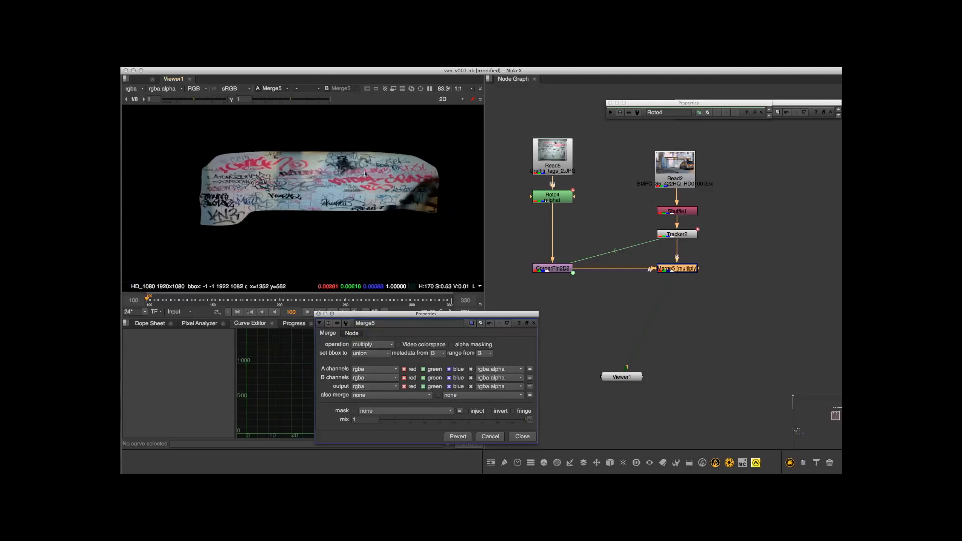
left_click(523, 437)
Show the CornerPin2D2 output in the Viewer and examine the whole frame around the pinned graffiti
mouse_move(516, 235)
middle_mouse_down()
mouse_move(528, 266)
mouse_move(532, 242)
middle_mouse_up()
left_click(528, 266)
left_click_drag(569, 280, 569, 277)
left_click_drag(679, 291, 564, 275)
middle_click_drag(344, 240, 356, 167)
middle_click_drag(356, 166, 304, 257, "alt")
scroll(332, 229, "down", 1)
middle_click_drag(307, 217, 344, 192)
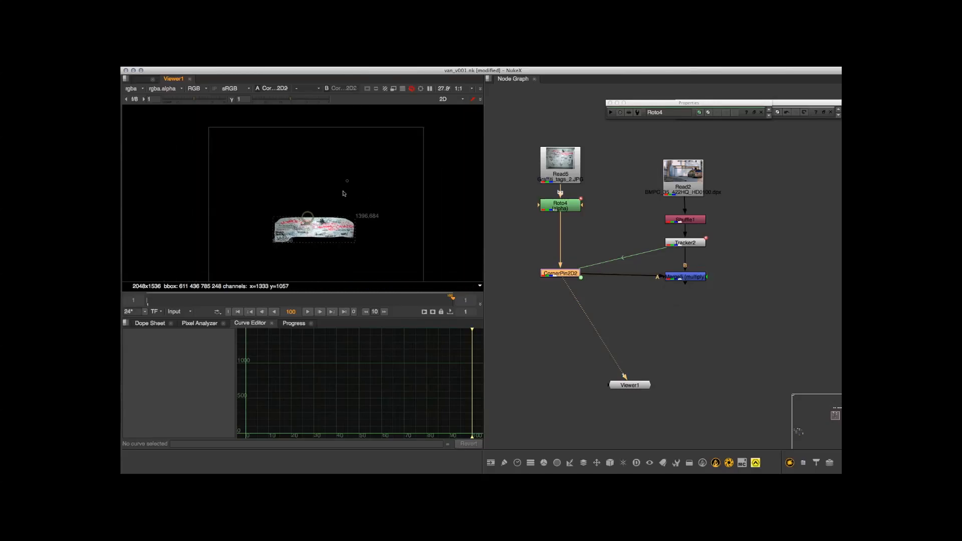
scroll(334, 155, "down", 2)
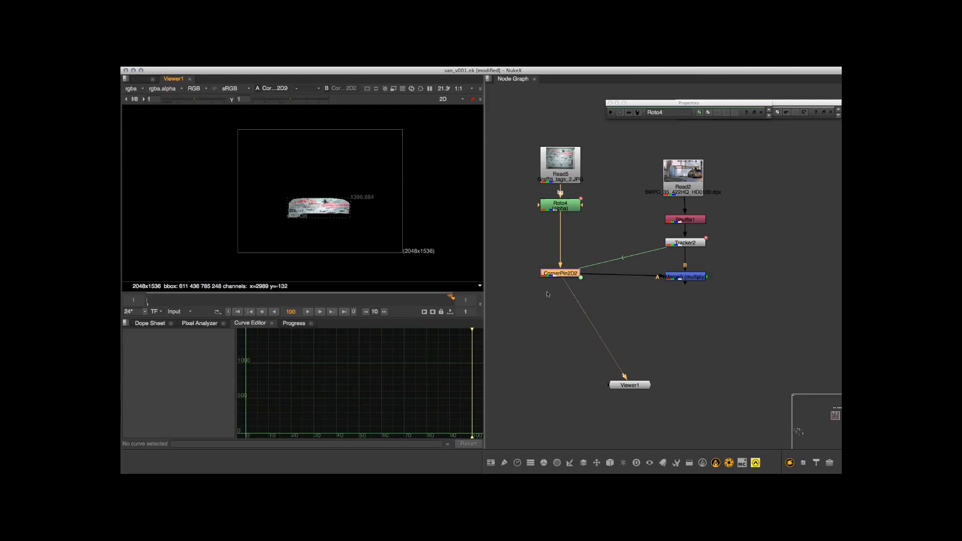
Add an unconnected Constant node below Merge5 with its color set to 1
left_click(611, 240)
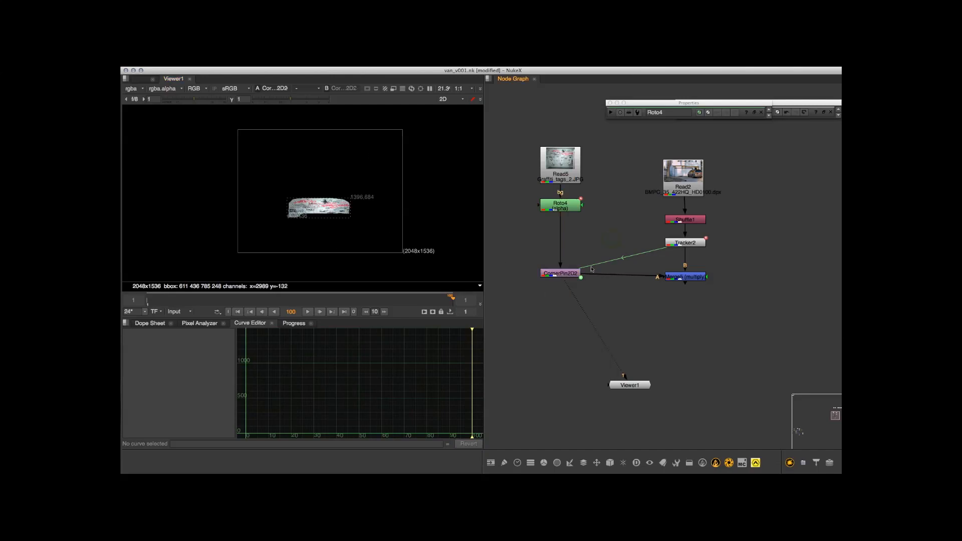
key("Tab")
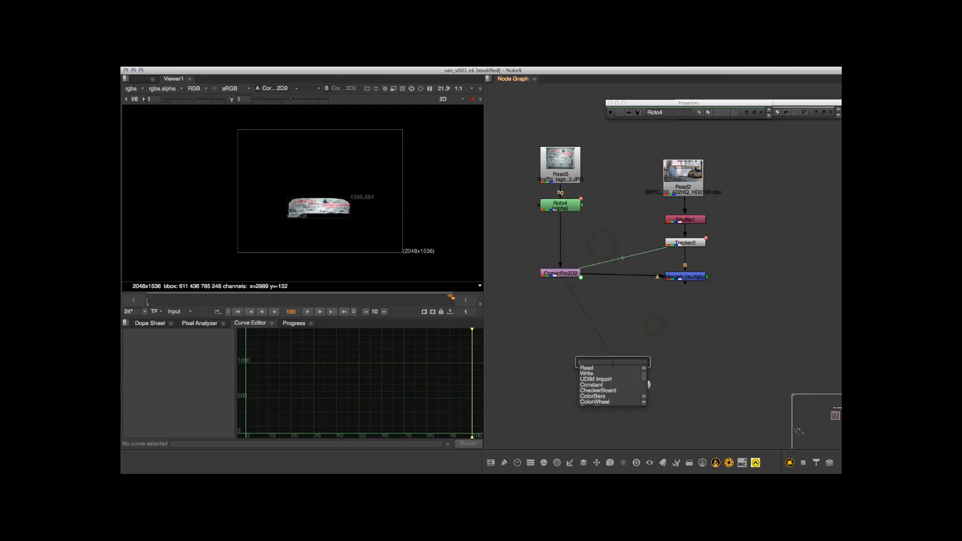
type("con")
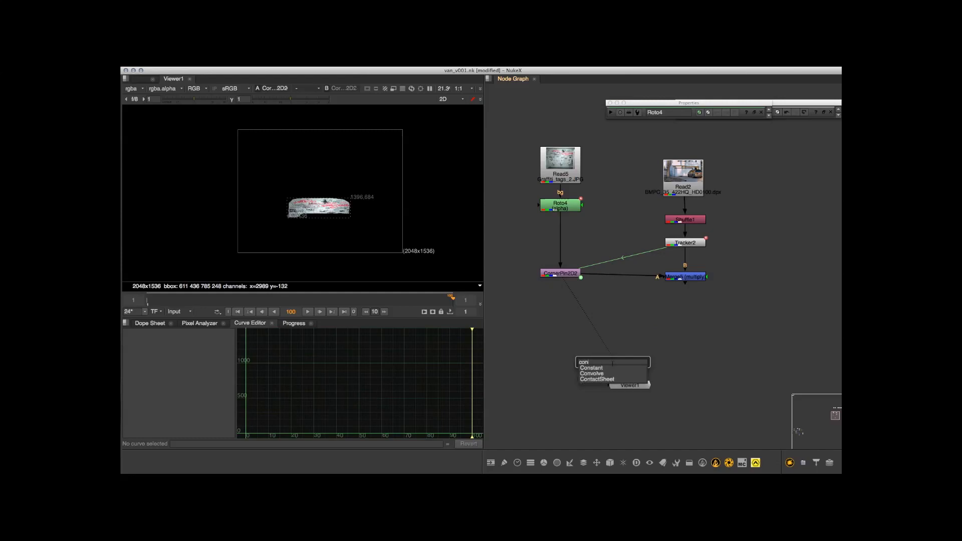
key("Return")
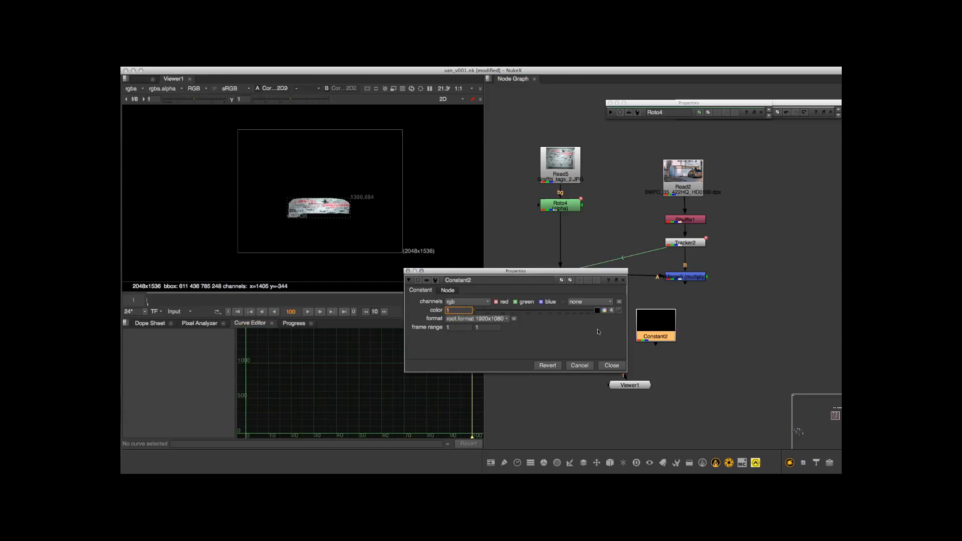
left_click(612, 365)
left_click_drag(665, 337, 658, 333)
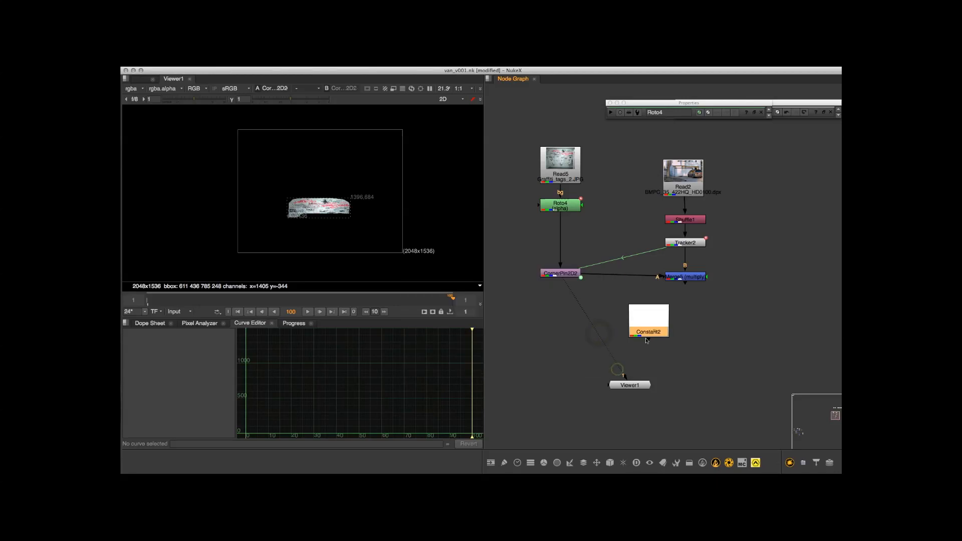
Set the Constant node's format to 2580x1935
double_click(658, 333)
left_click(478, 319)
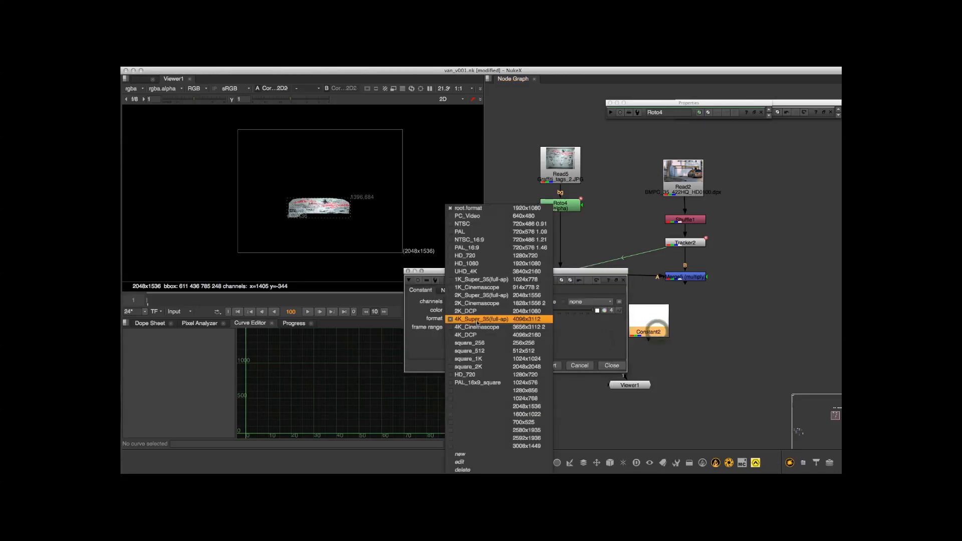
left_click(484, 321)
left_click(484, 321)
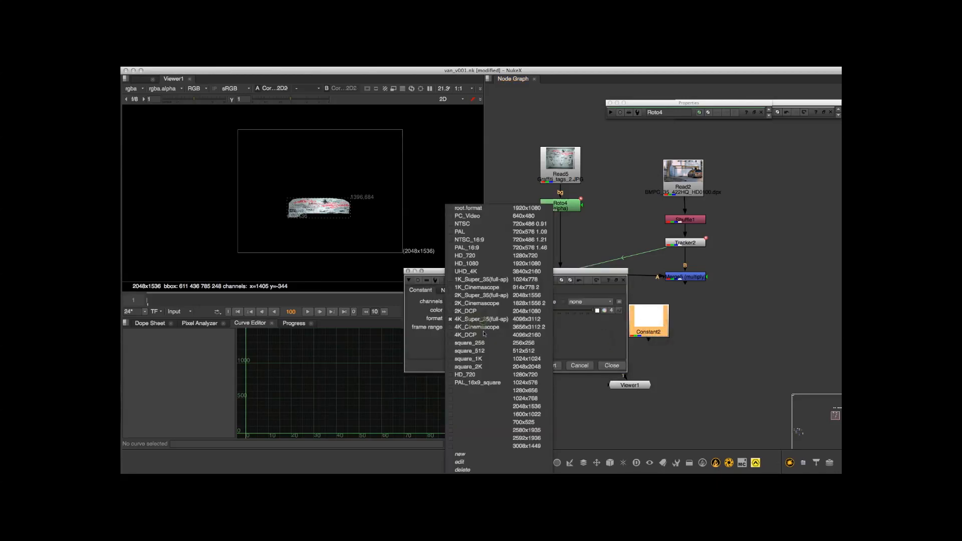
left_click(495, 431)
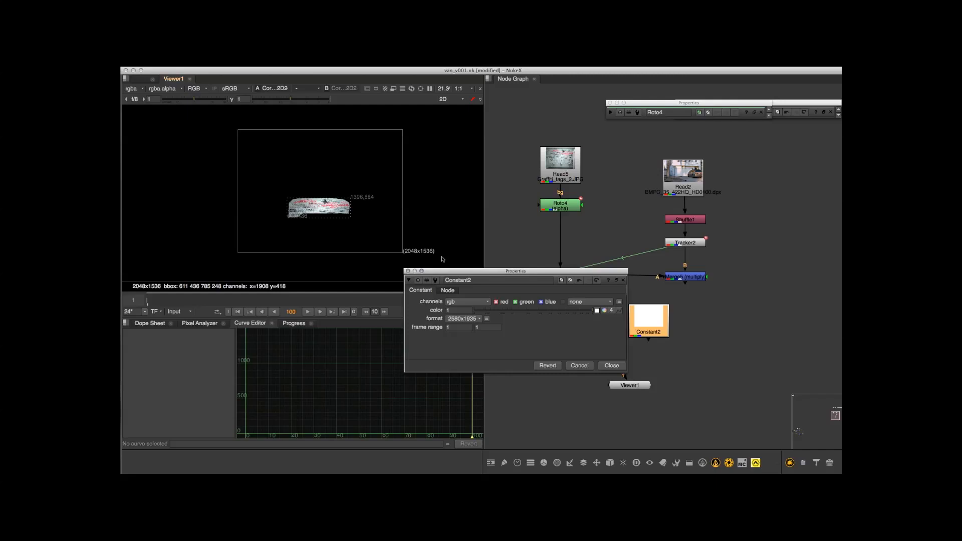
Check the format of the Read5 graffiti image and set the Constant node's format to 2048x1536
double_click(562, 159)
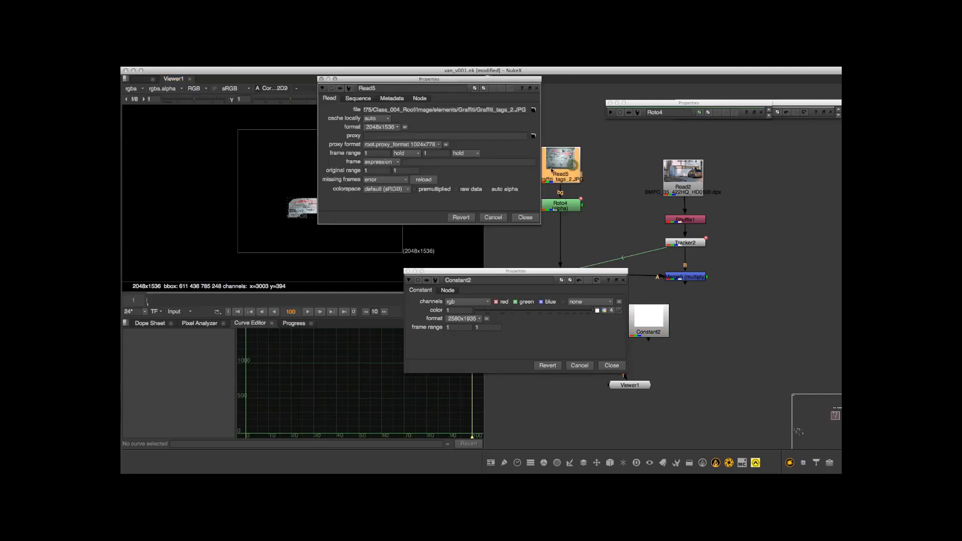
left_click(525, 217)
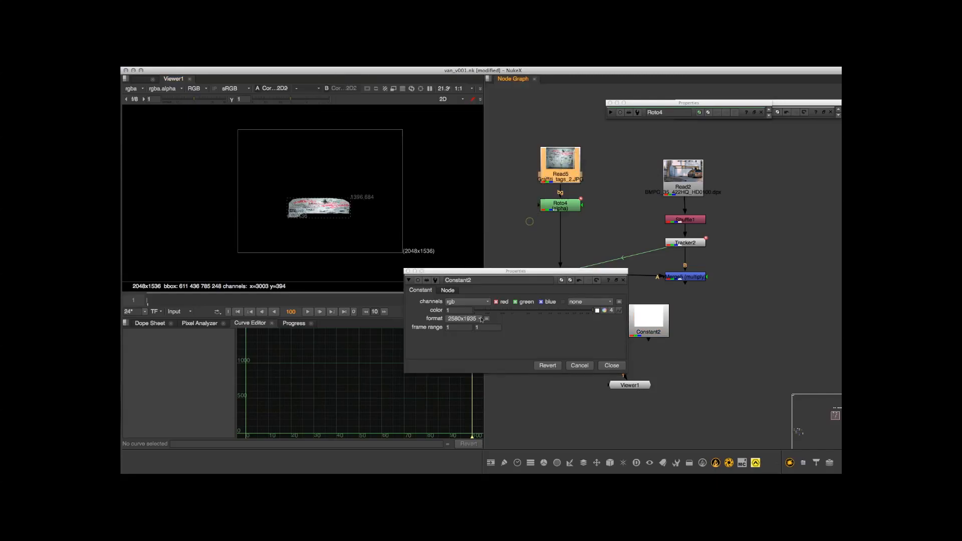
left_click(471, 319)
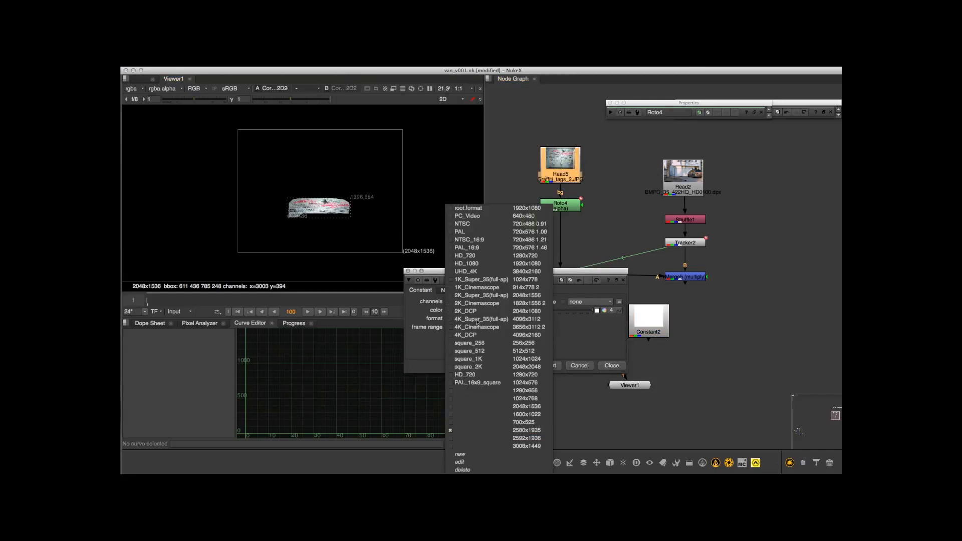
left_click(471, 409)
left_click(612, 368)
Add a Merge (over) node with CornerPin2D2 in its A input and the white Constant2 in its B input
left_click_drag(656, 328, 651, 324)
key("m")
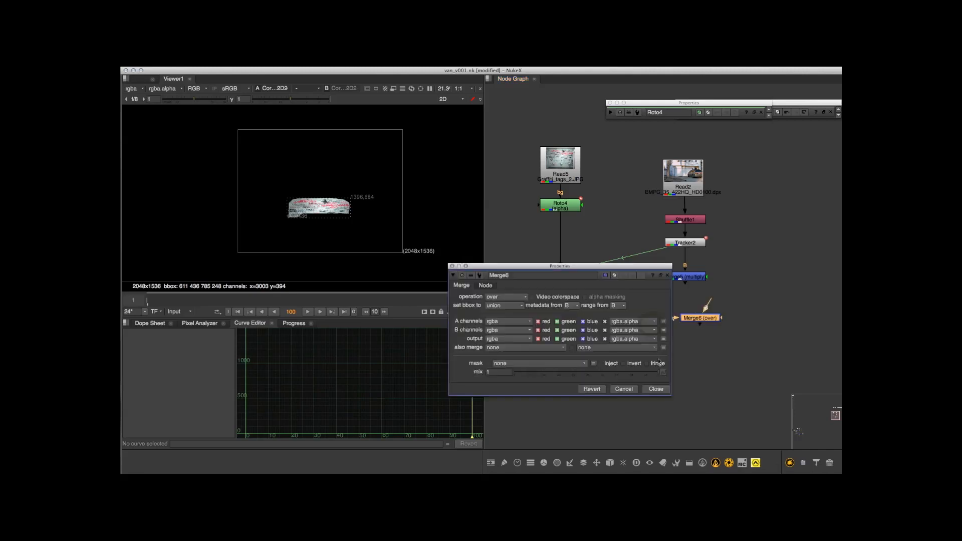
left_click(657, 389)
left_click_drag(659, 323, 663, 348)
left_click_drag(704, 321, 562, 322)
left_click_drag(612, 220, 486, 350)
middle_click_drag(575, 323, 636, 289)
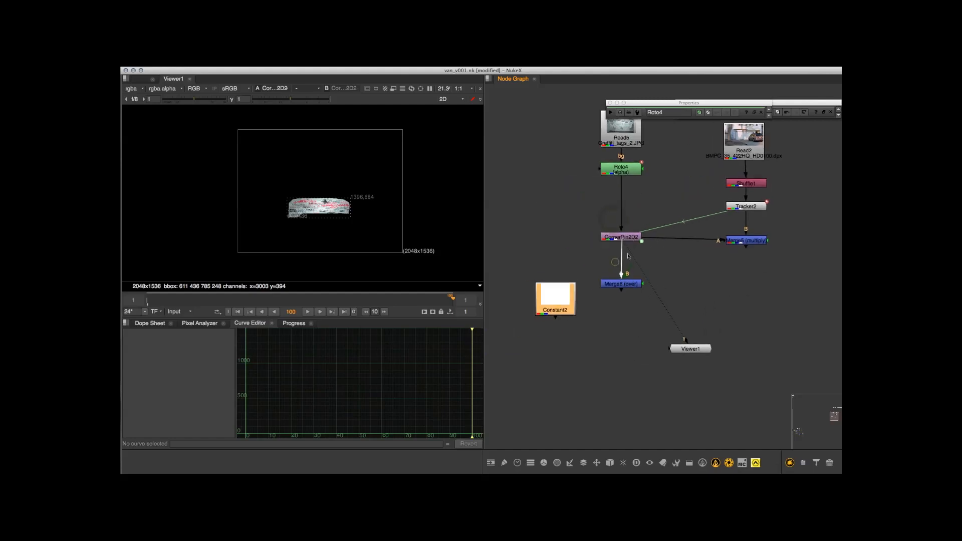
left_click_drag(551, 309, 556, 296)
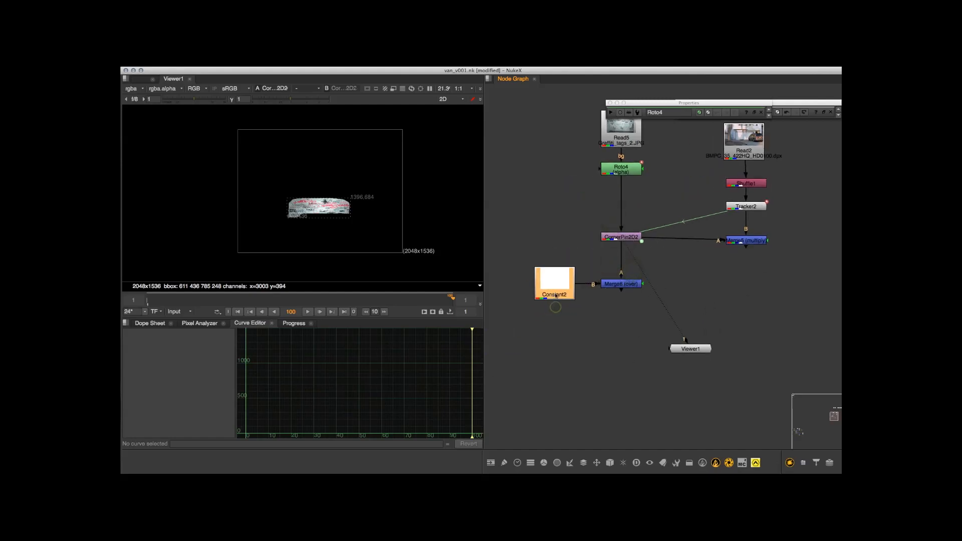
Show the Merge6 output in the Viewer and examine the pinned graffiti against the white background
left_click(627, 284)
key("1")
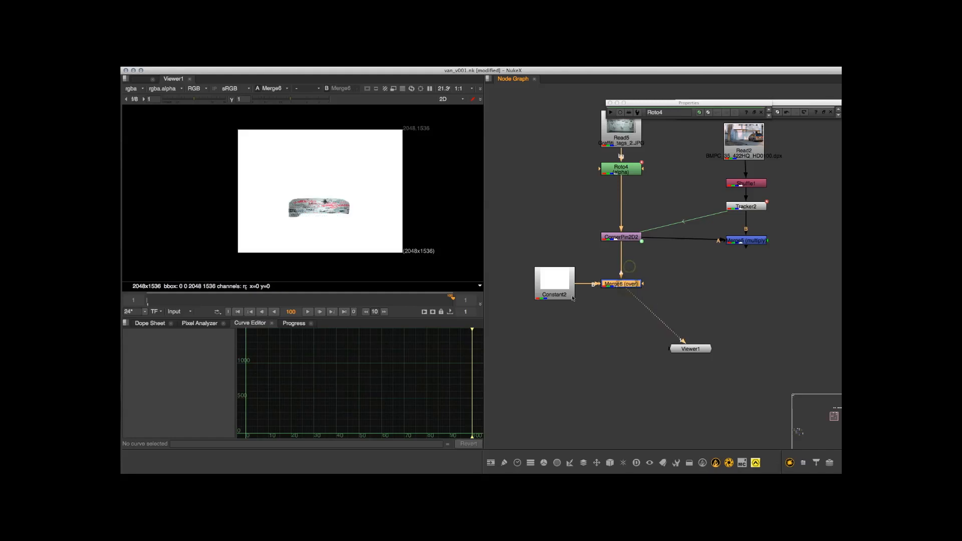
scroll(326, 190, "up", 4)
middle_click_drag(341, 200, 341, 154)
middle_click_drag(629, 202, 651, 277)
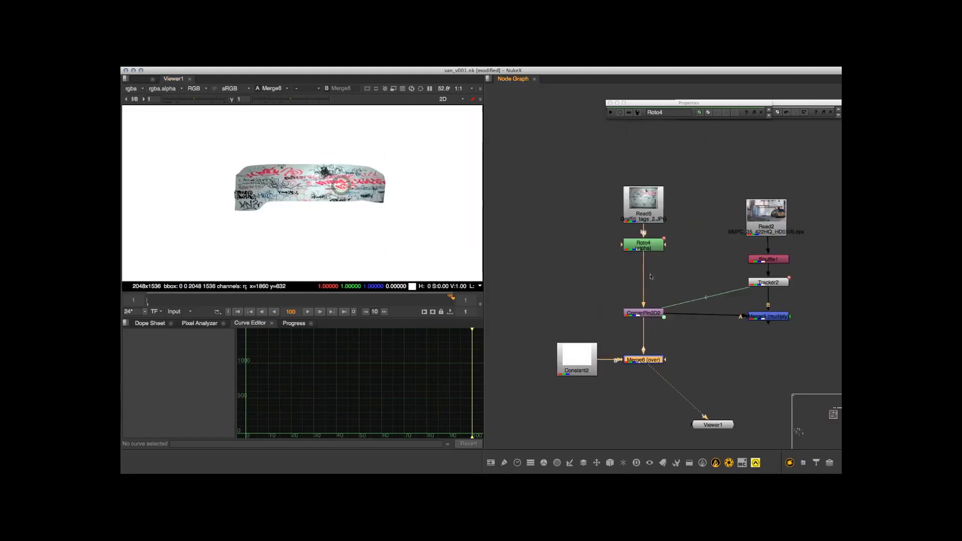
scroll(651, 267, "up", 2)
middle_click_drag(358, 216, 370, 218)
scroll(365, 171, "up", 2)
middle_click_drag(347, 170, 346, 184)
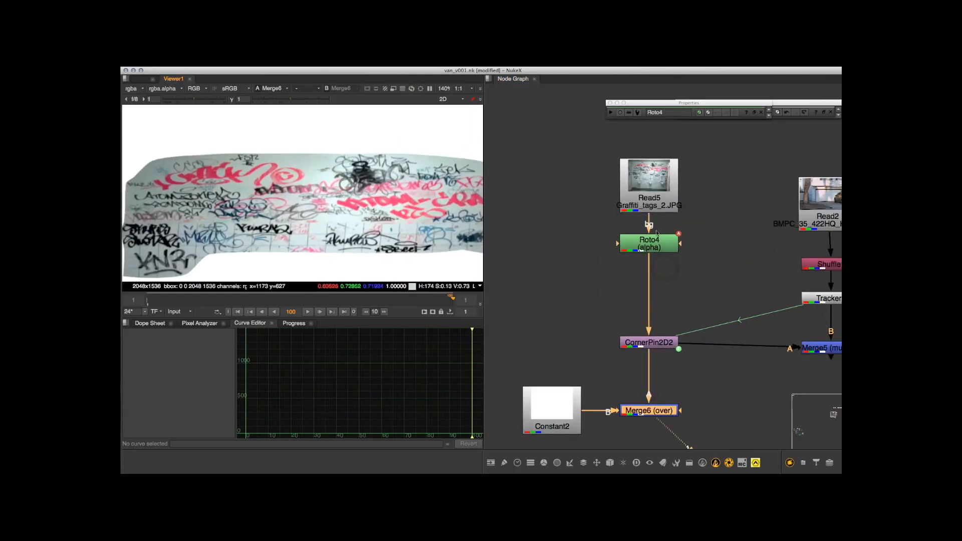
middle_click_drag(663, 246, 664, 228)
middle_click_drag(241, 153, 250, 158)
scroll(254, 157, "down", 2)
Insert a Grade node between Roto4 and CornerPin2D2 and move its settings clear of the node tree
left_click(595, 278)
middle_click_drag(685, 259, 645, 232)
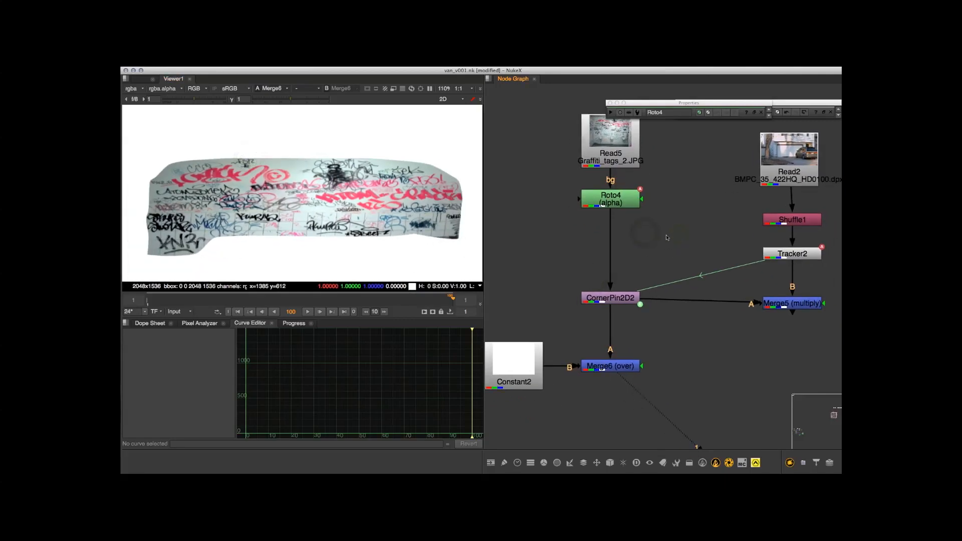
left_click(542, 465)
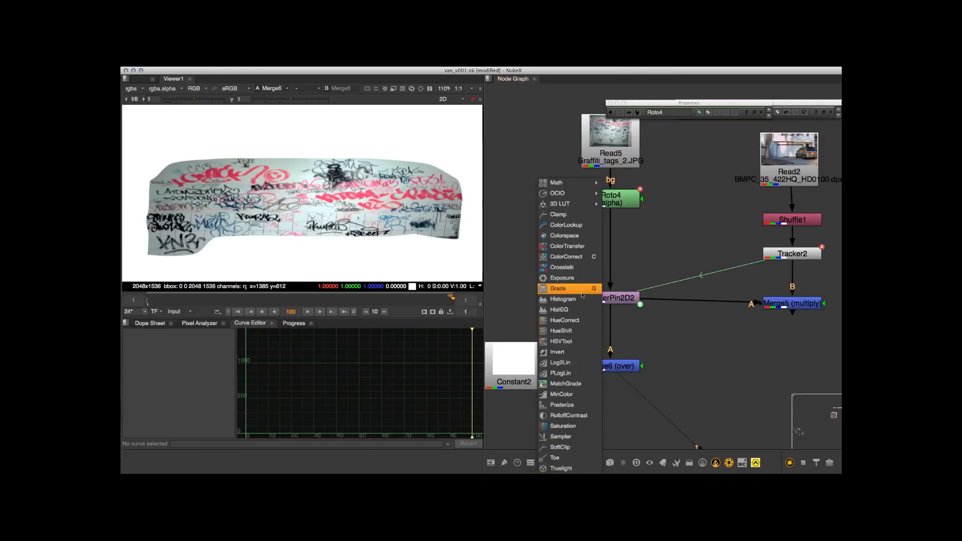
left_click(662, 246)
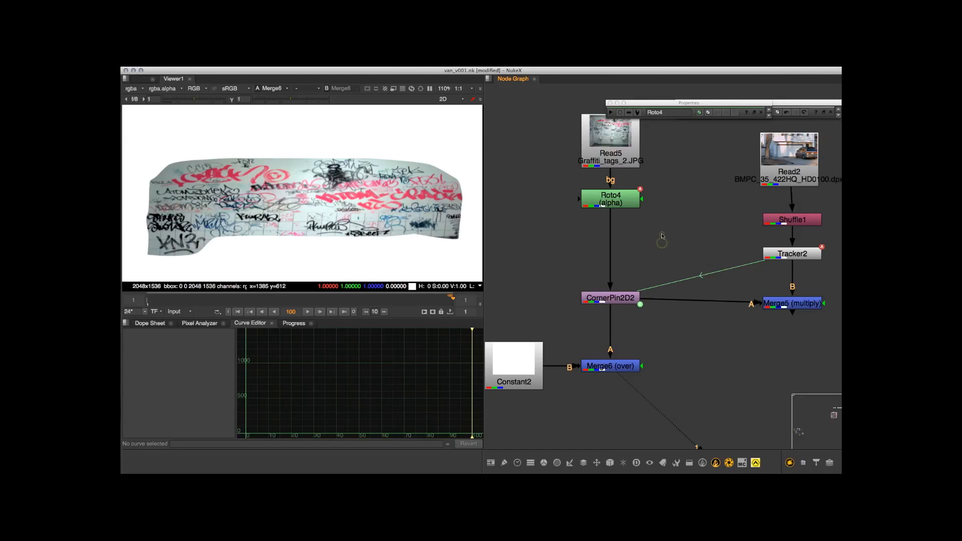
key("g")
middle_click_drag(676, 226, 731, 214)
left_click_drag(722, 218, 667, 230)
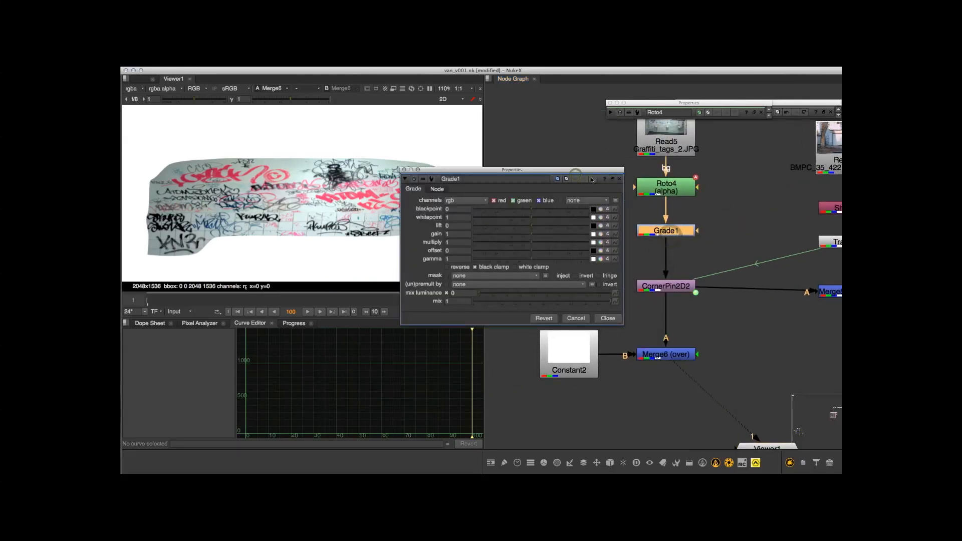
left_click_drag(587, 169, 722, 250)
middle_click_drag(705, 218, 616, 121)
scroll(578, 163, "down", 3)
middle_click_drag(596, 225, 576, 232)
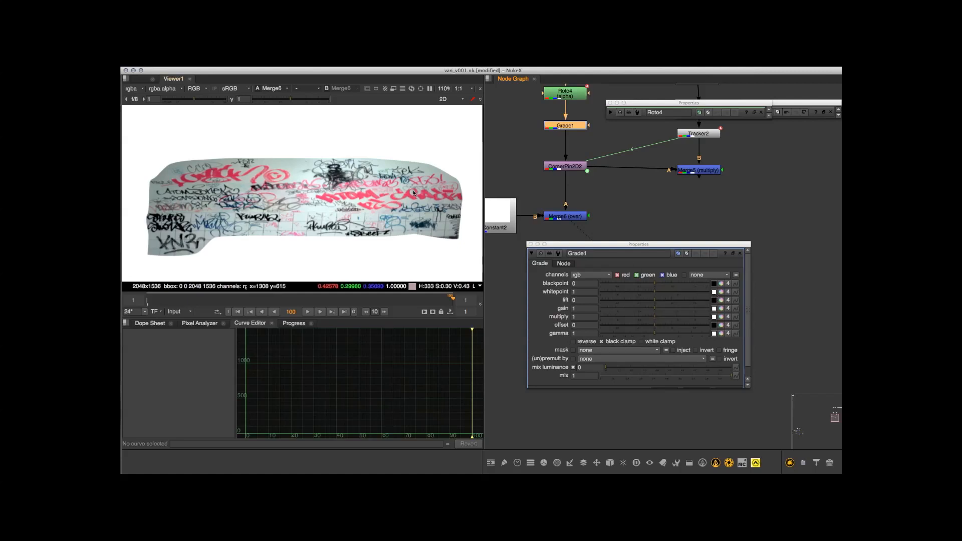
Try to sample the Grade1 whitepoint from the graffiti wall while viewing the Merge6 output
left_click(714, 291)
scroll(331, 153, "up", 4)
scroll(331, 153, "up", 2)
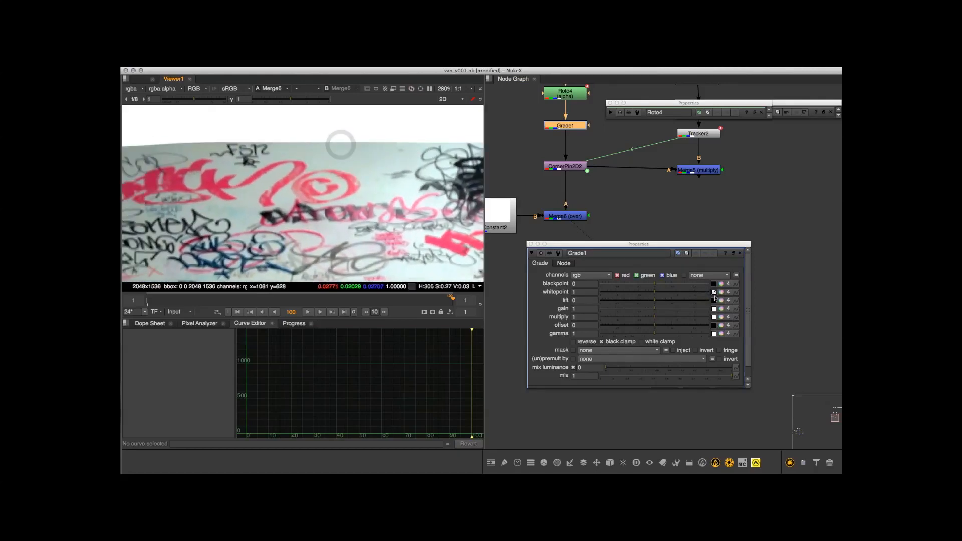
scroll(345, 152, "up", 2)
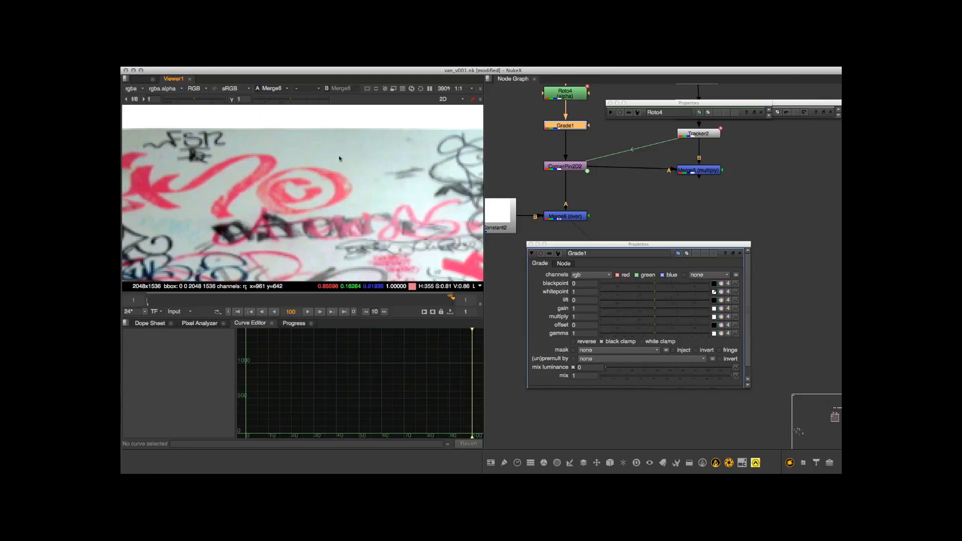
middle_click_drag(343, 170, 329, 182)
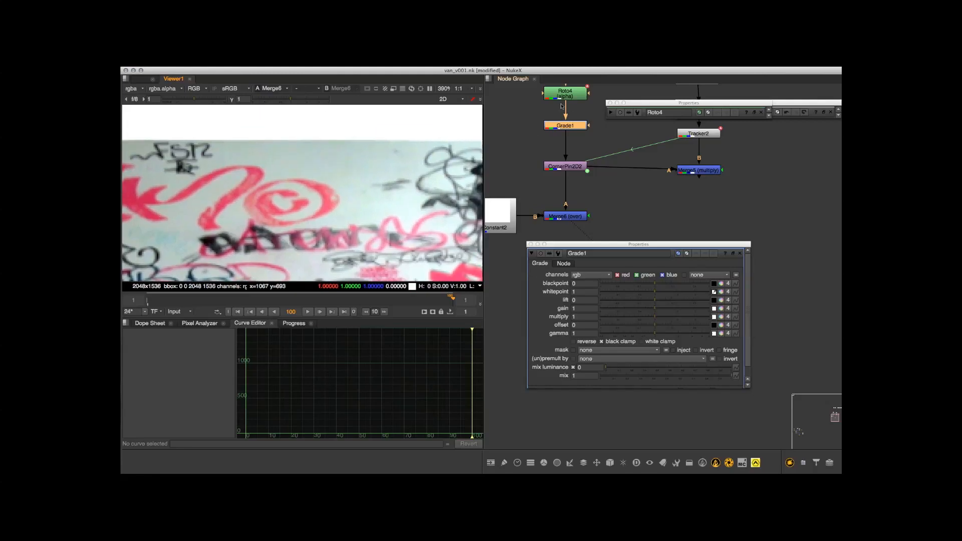
left_click(320, 158, "super")
scroll(371, 155, "down", 5)
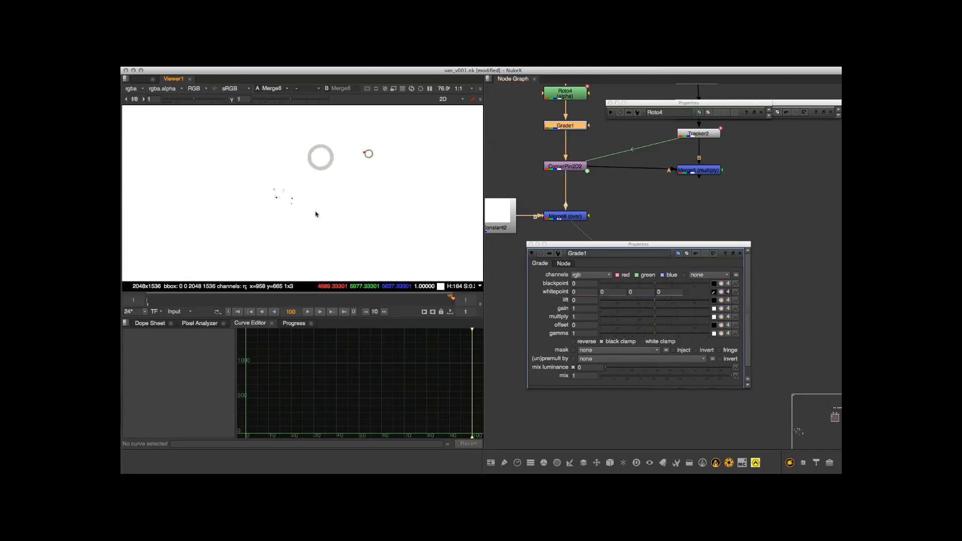
View the Grade1 output and sample its whitepoint from the light wall area near the upper graffiti tags
key("1")
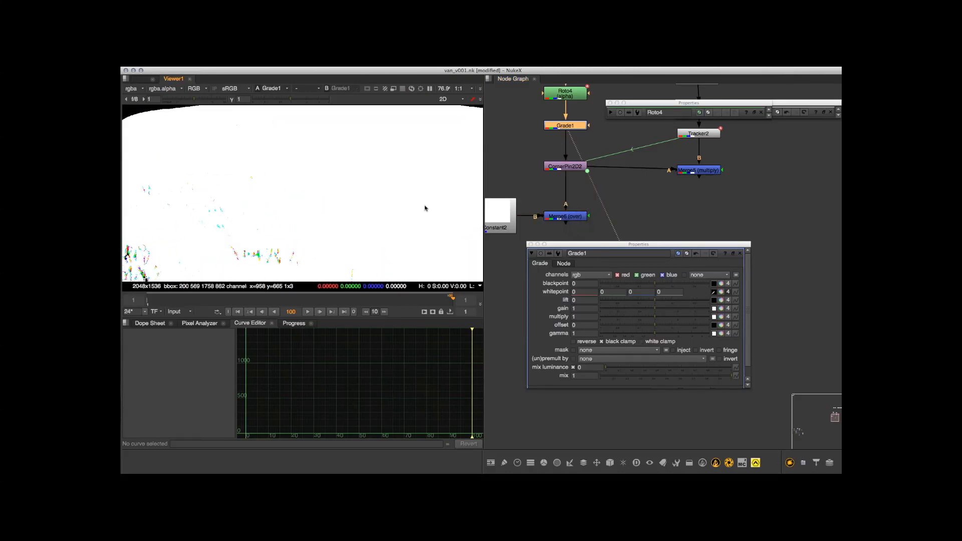
left_click(713, 293)
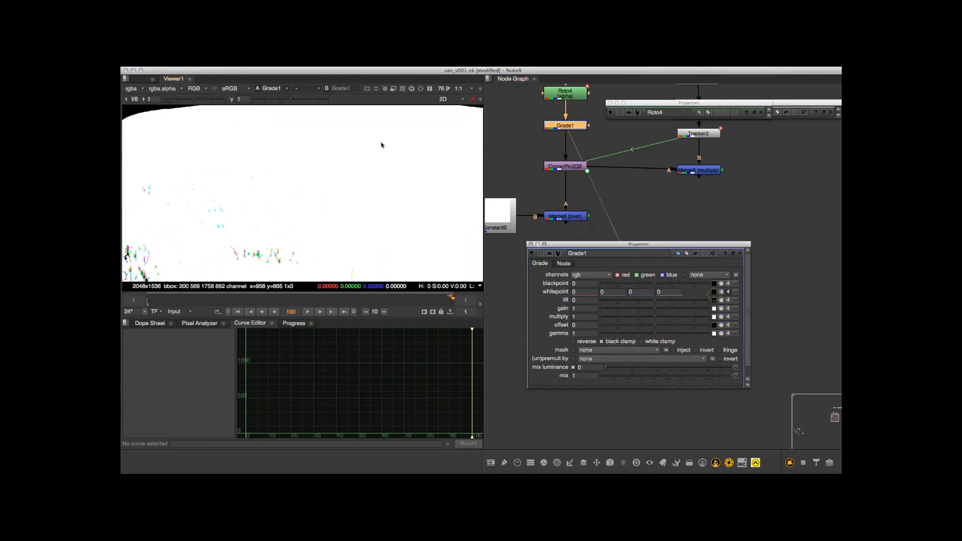
middle_click_drag(370, 161, 375, 174)
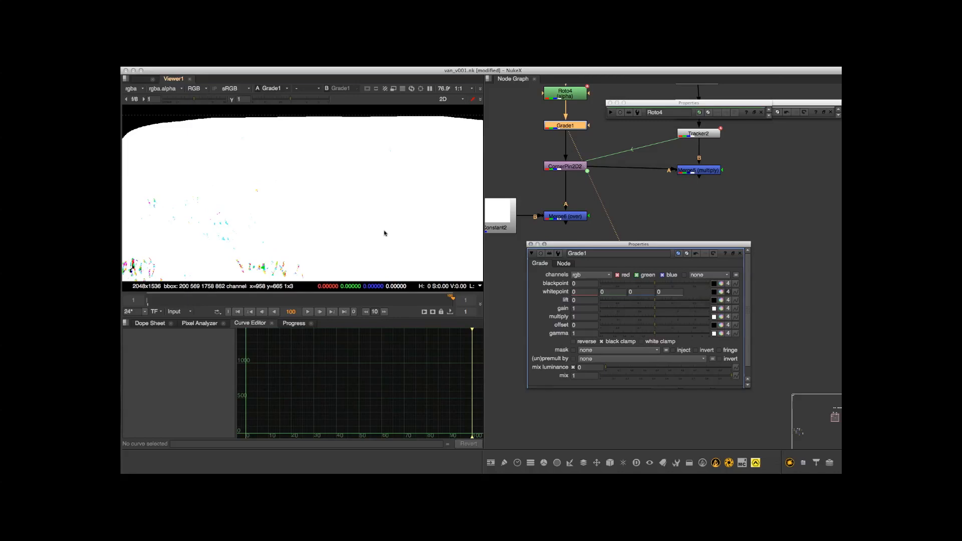
left_click(351, 178, "ctrl")
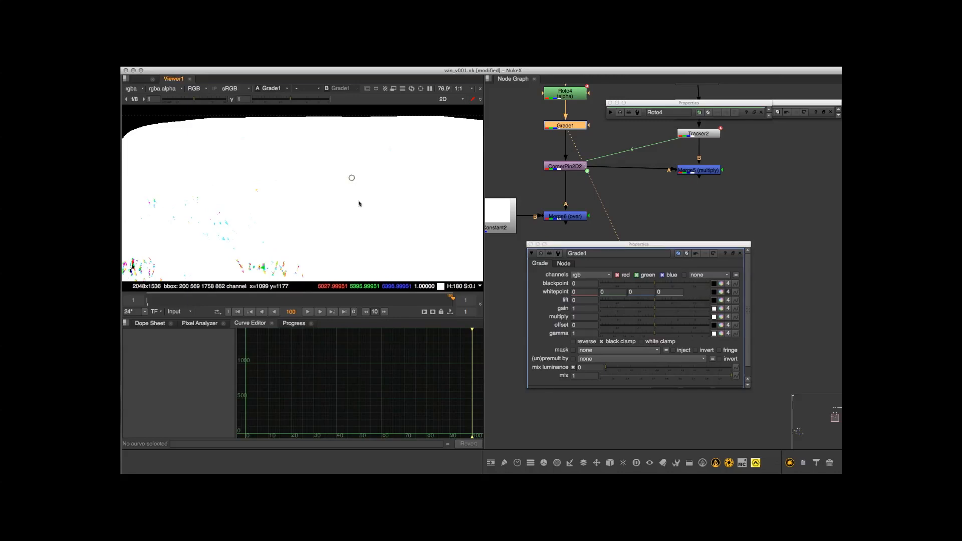
left_click(714, 295)
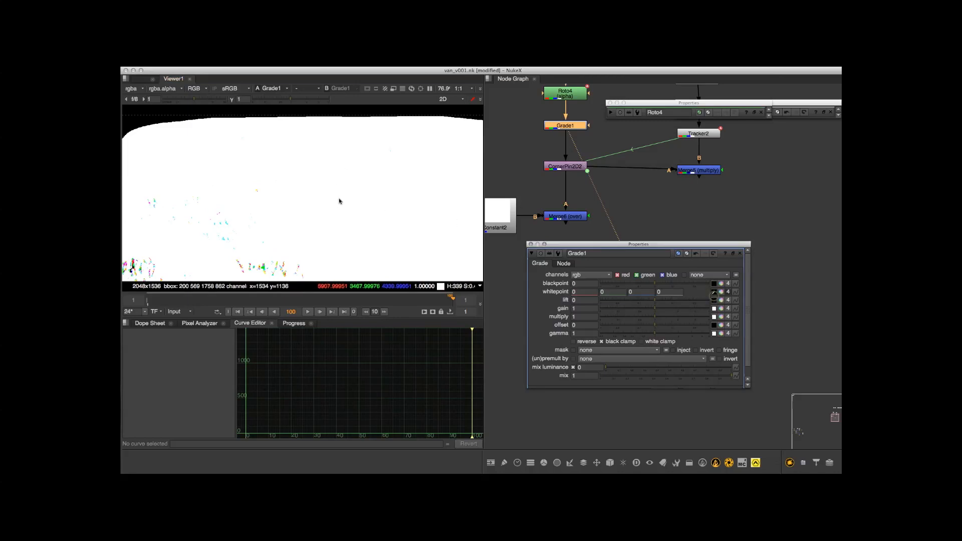
left_click(302, 178, "super")
middle_click_drag(339, 178, 340, 214)
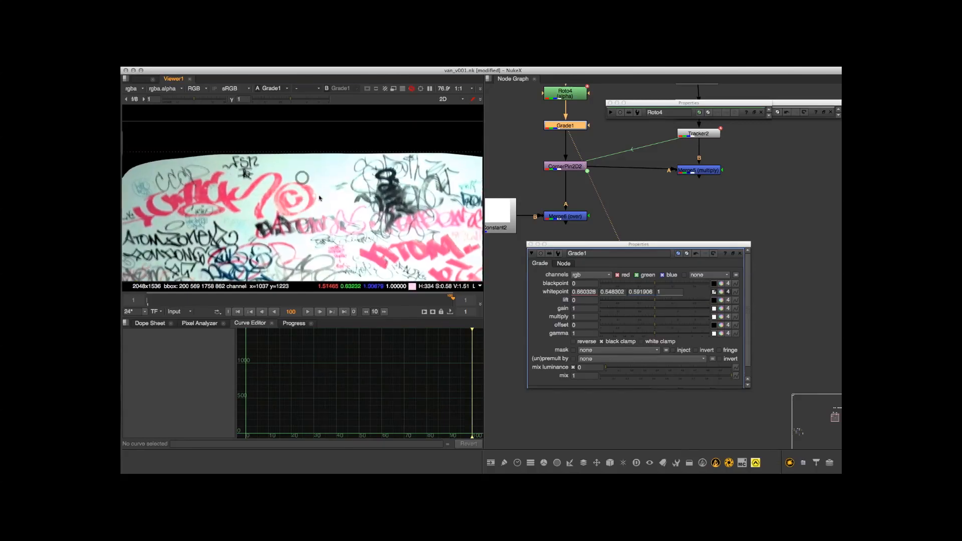
Resample the Grade1 whitepoint from the blank wall near the upper-left graffiti tags
left_click(308, 169, "super")
middle_click_drag(310, 185, 337, 164)
middle_click_drag(270, 201, 310, 153)
middle_click_drag(314, 114, 306, 141)
left_click(254, 145, "super")
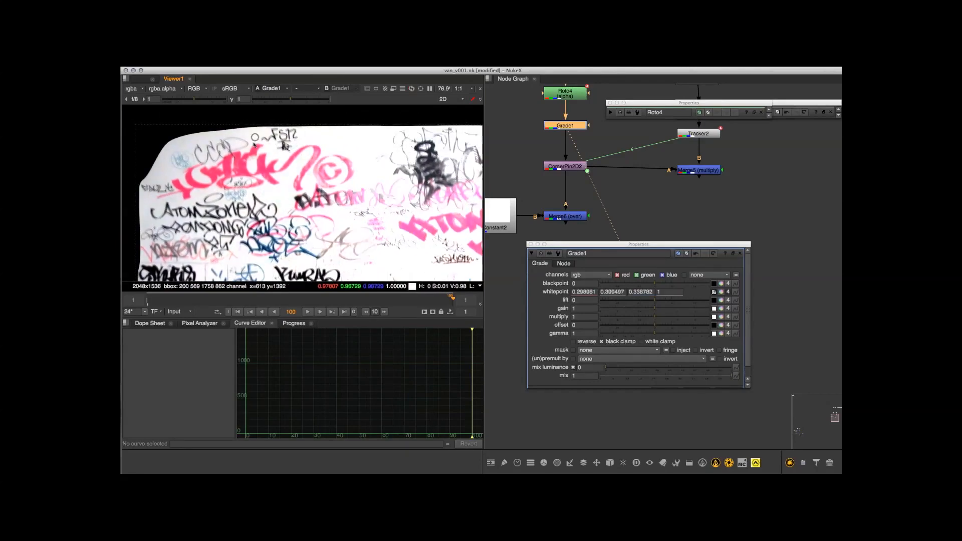
scroll(254, 145, "down", 5)
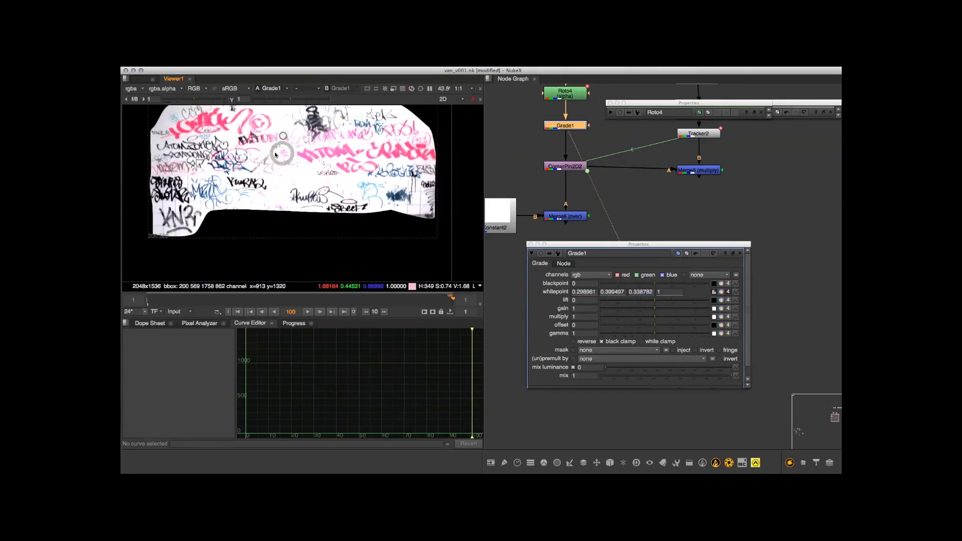
Resample the Grade1 whitepoint from the dark lower-right wall area, enable white clamp and close the Grade1 settings
left_click(410, 207, "super")
middle_click_drag(389, 192, 423, 206)
middle_click_drag(295, 149, 255, 138, "alt")
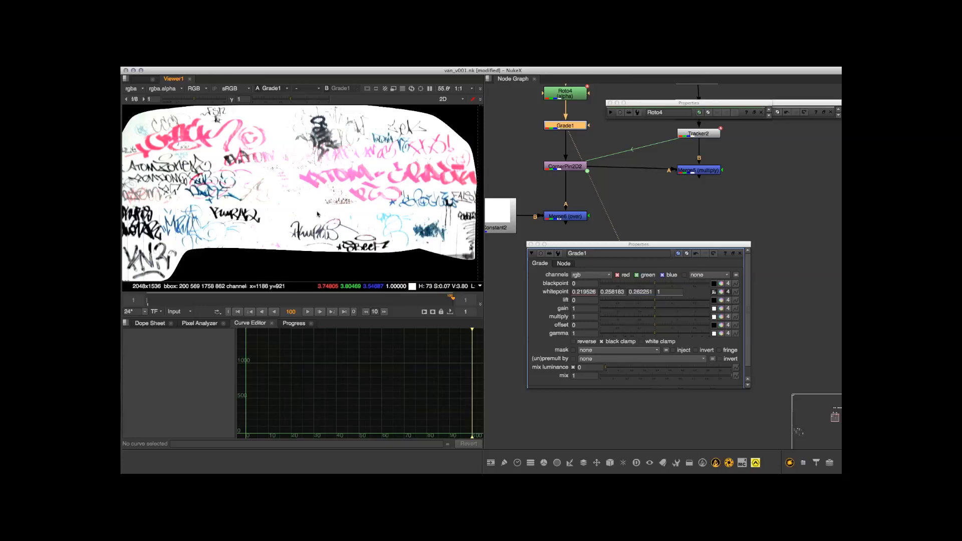
left_click(642, 344)
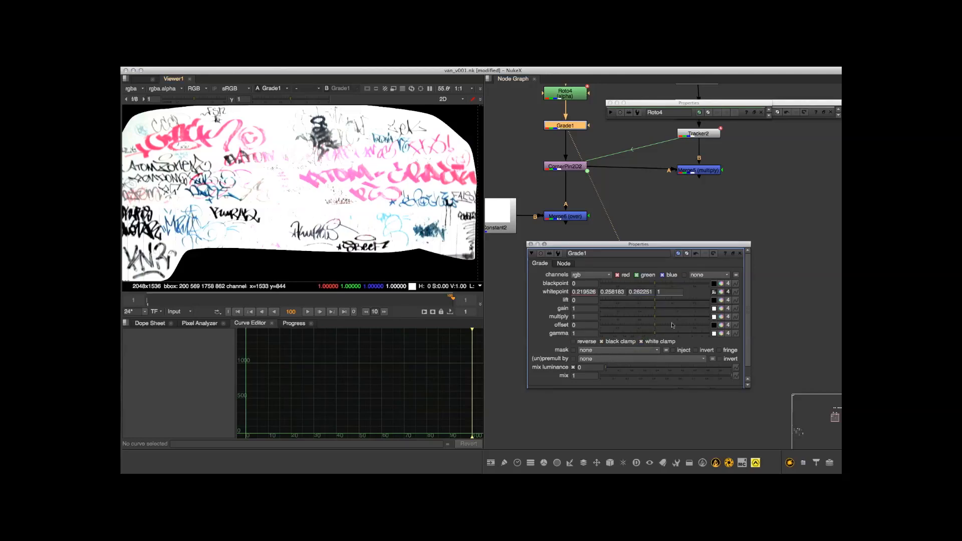
left_click(530, 245)
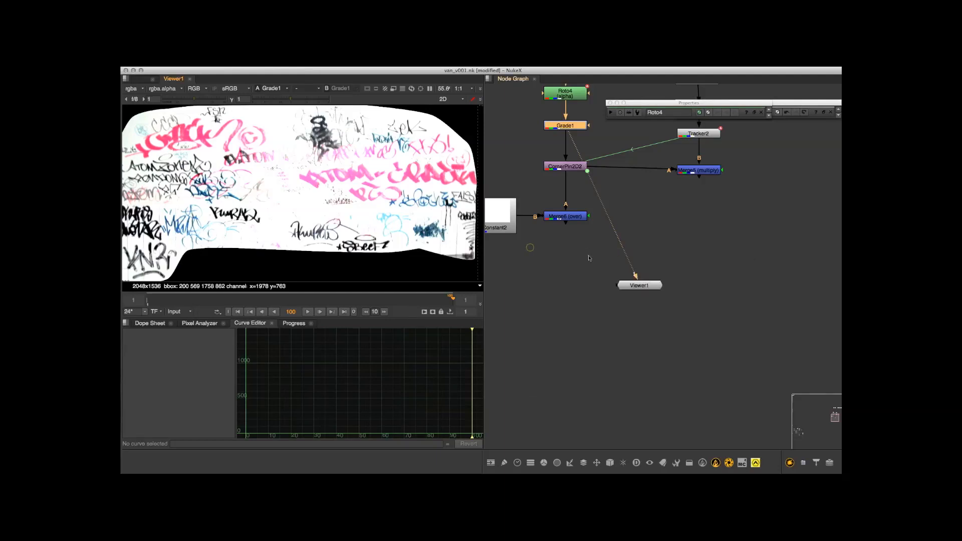
Show the Merge6 output in the Viewer and examine the graded graffiti over white
middle_click_drag(591, 258, 610, 296)
left_click_drag(592, 197, 588, 255)
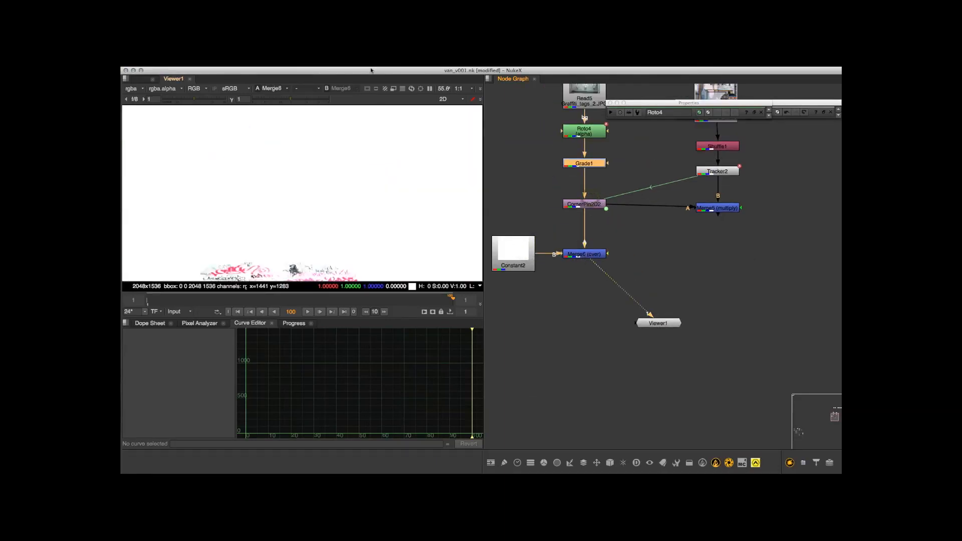
middle_click_drag(345, 256, 345, 186)
scroll(346, 186, "down", 3)
scroll(326, 199, "up", 7)
scroll(375, 174, "down", 2)
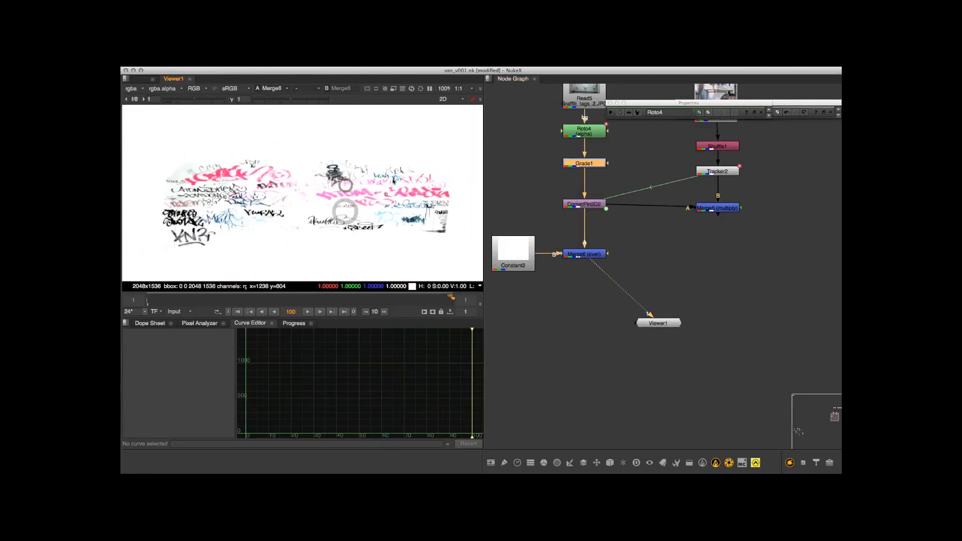
left_click_drag(600, 168, 600, 169)
left_click(638, 251)
Move the Merge5 multiply node down in the node tree, level with Merge6
middle_click_drag(623, 213, 611, 191)
middle_click_drag(622, 223, 618, 240)
left_click_drag(709, 213, 709, 270)
mouse_move(689, 254)
middle_mouse_down()
mouse_move(674, 252)
mouse_move(675, 261)
middle_mouse_up()
left_click(621, 245)
middle_click_drag(621, 245, 617, 238)
left_click_drag(674, 262, 674, 257)
left_click(618, 255)
middle_click_drag(623, 245, 624, 246)
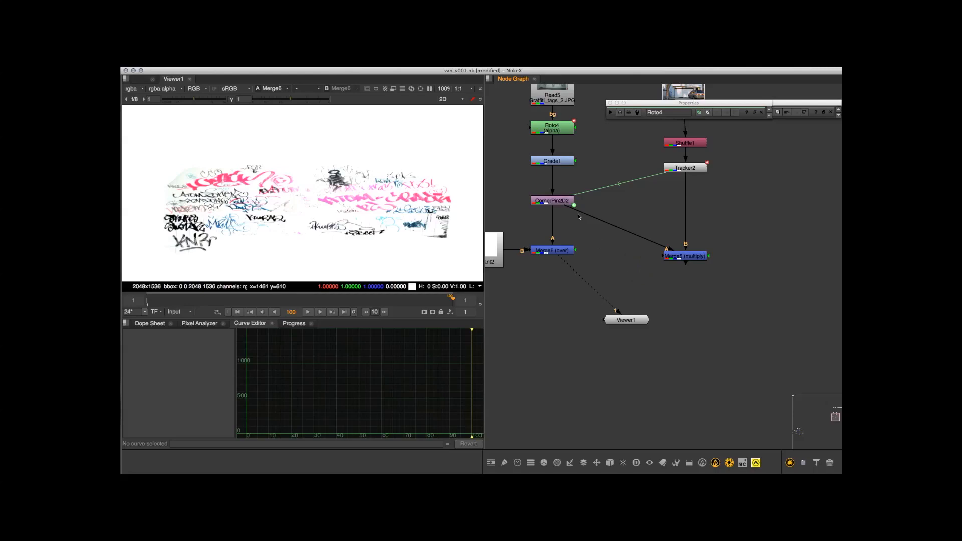
Reconnect the A input of Merge5 from CornerPin2D2 to Merge6 and view the multiplied graffiti on the garage door
left_click_drag(578, 216, 574, 257)
left_click_drag(678, 254, 678, 252)
left_click_drag(563, 269, 679, 255)
scroll(387, 240, "down", 3)
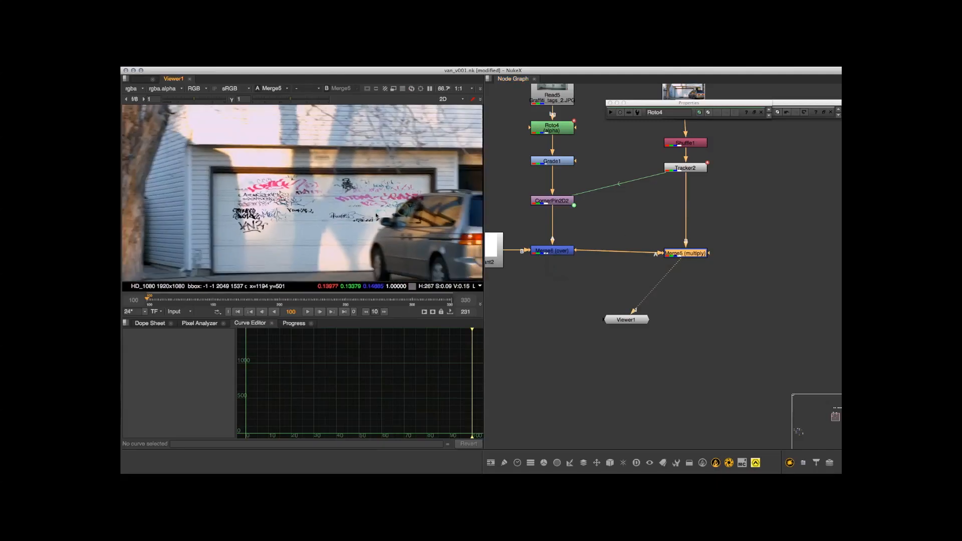
middle_click(381, 225)
scroll(355, 186, "up", 8)
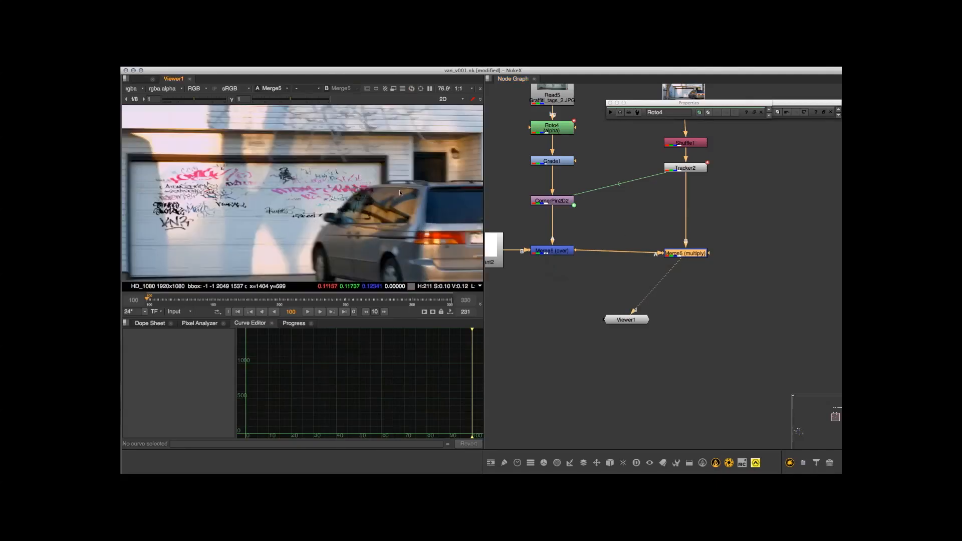
middle_click_drag(355, 191, 380, 196)
scroll(632, 199, "up", 3)
Reopen the Grade1 settings and examine the graffiti's upper-left edge on the garage door up close
double_click(604, 220)
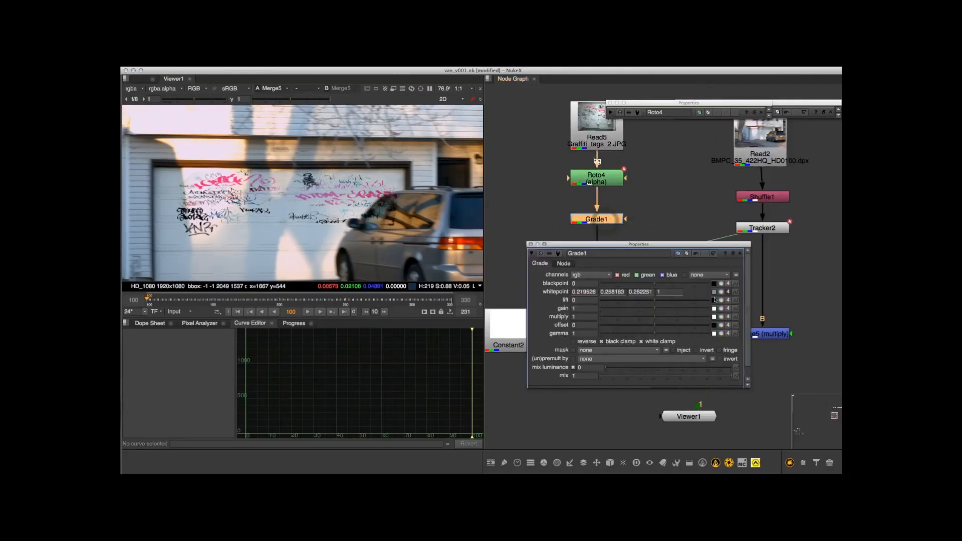
scroll(351, 181, "up", 4)
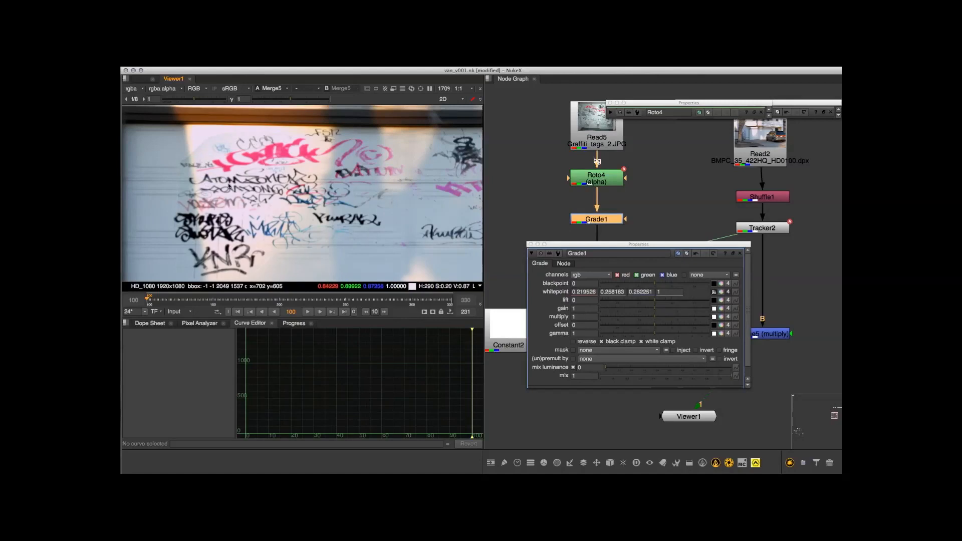
scroll(221, 177, "up", 3)
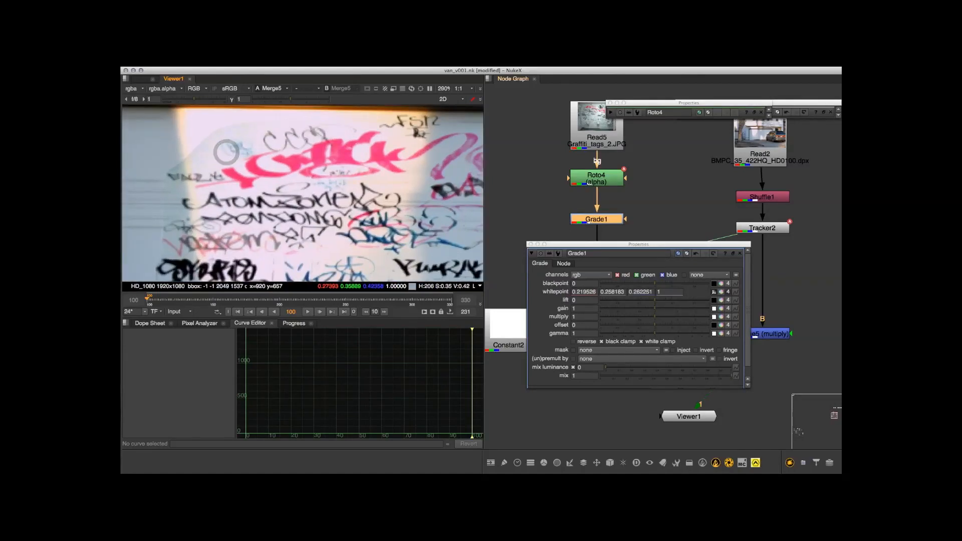
Show the Grade1 output in the Viewer and frame the upper-left corner of the graffiti wall
left_click(808, 351)
middle_click_drag(809, 351, 836, 325)
left_click_drag(653, 207, 632, 195)
scroll(365, 202, "down", 6)
middle_click_drag(179, 108, 278, 196)
scroll(278, 195, "up", 1)
middle_click_drag(269, 138, 279, 190)
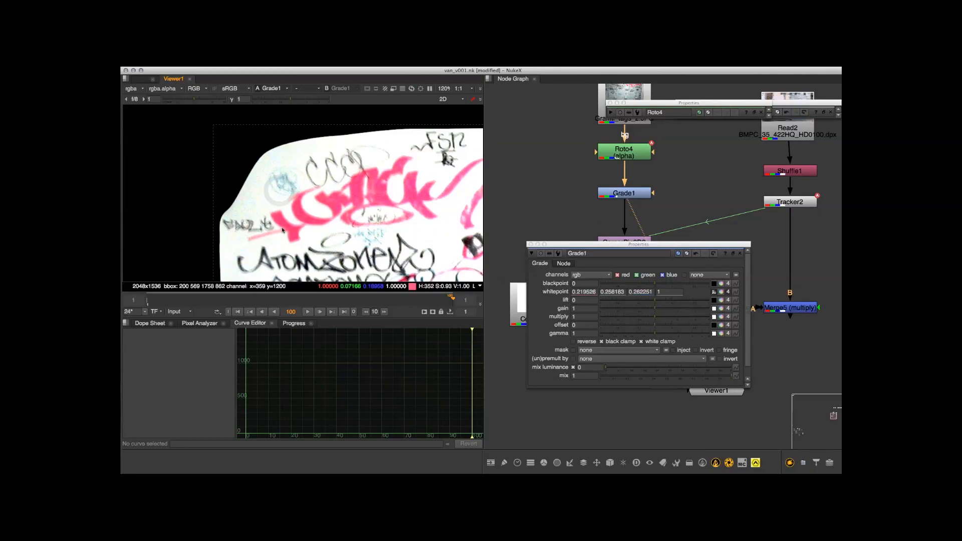
Sample the Grade1 whitepoint from several spots on the graffiti wall, ending at 0.205079, 0.274677, 0.219526, so the wall turns white
left_click(241, 204, "super")
left_click(260, 202, "super")
left_click(254, 191, "super")
left_click(282, 161, "super")
middle_click_drag(335, 194, 285, 141)
scroll(284, 141, "down", 4)
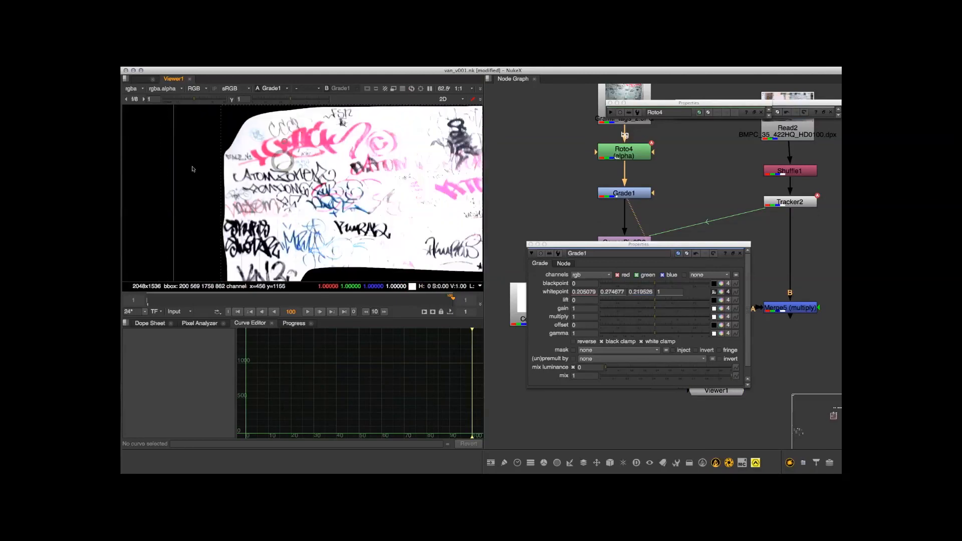
middle_click_drag(431, 200, 345, 195)
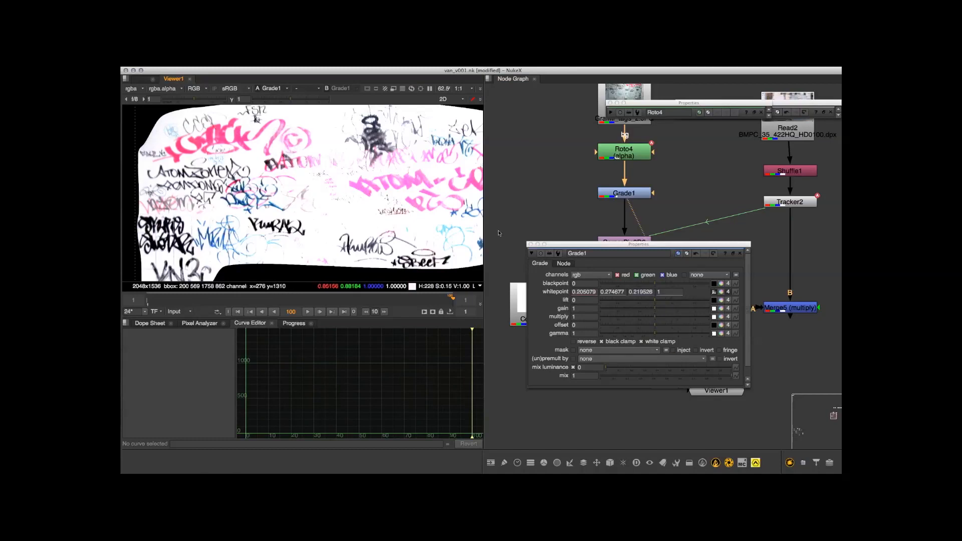
Close the Grade1 settings and view the Merge5 multiply result on the garage door
left_click(531, 245)
left_click_drag(633, 211, 788, 308)
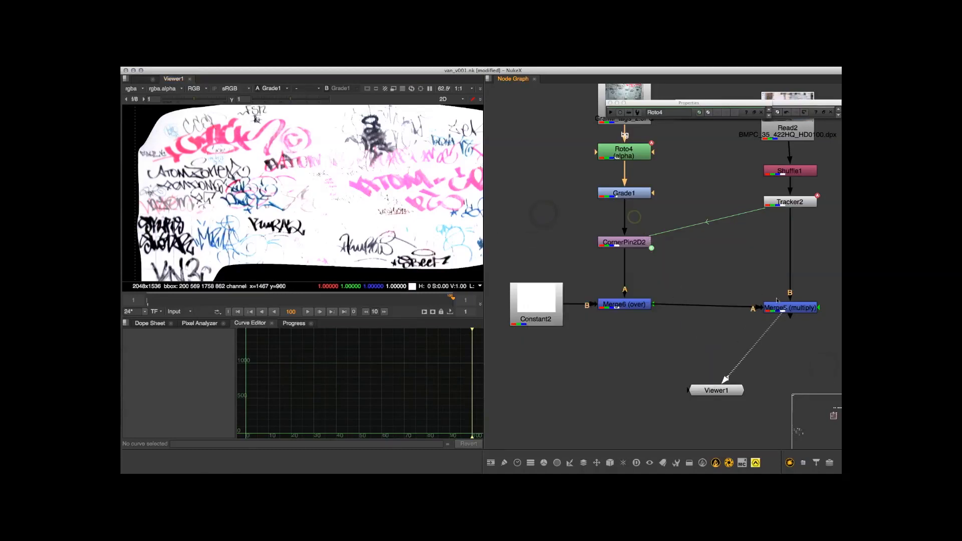
scroll(319, 187, "up", 4)
scroll(336, 188, "down", 3)
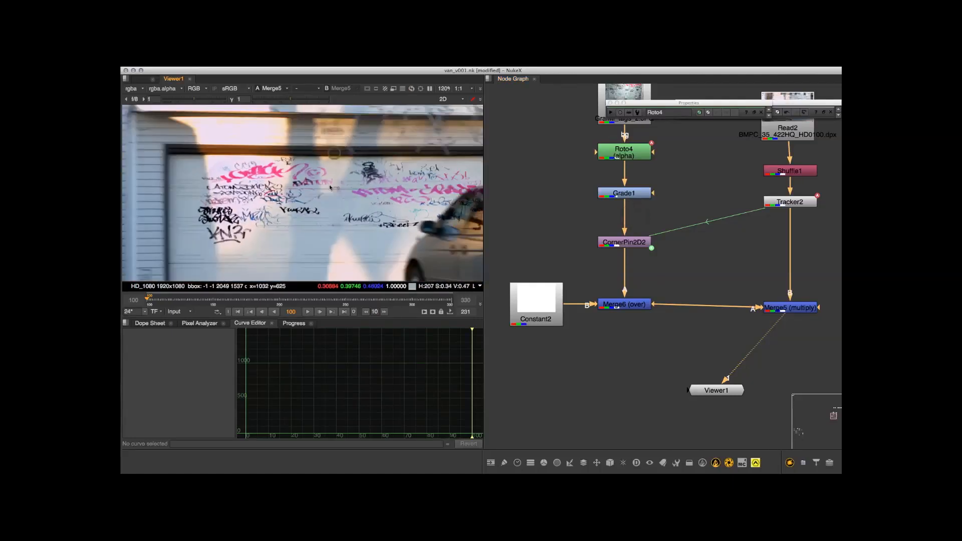
middle_click_drag(680, 290, 657, 326)
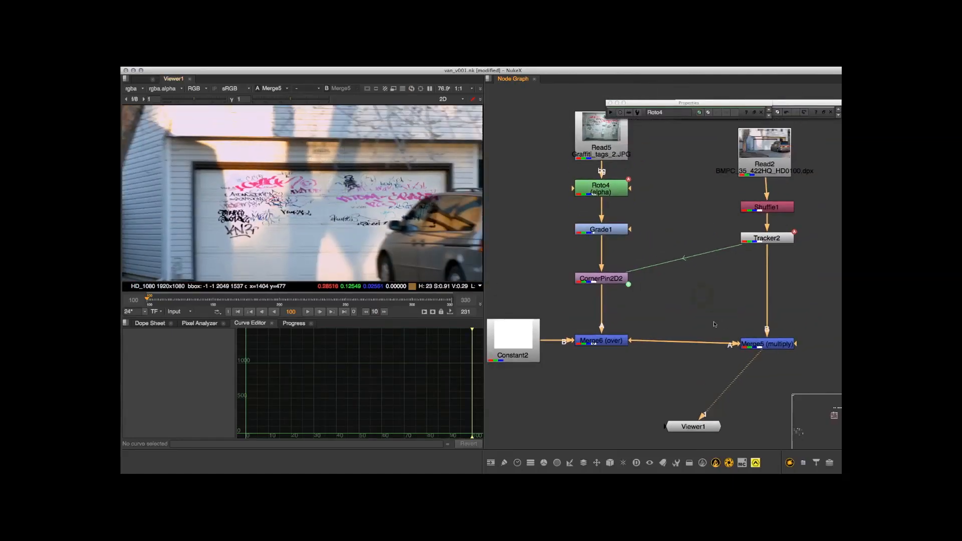
Move CornerPin2D2 down toward Merge6 and insert a Transform node between Grade1 and CornerPin2D2
left_click_drag(604, 287, 605, 315)
left_click(566, 276)
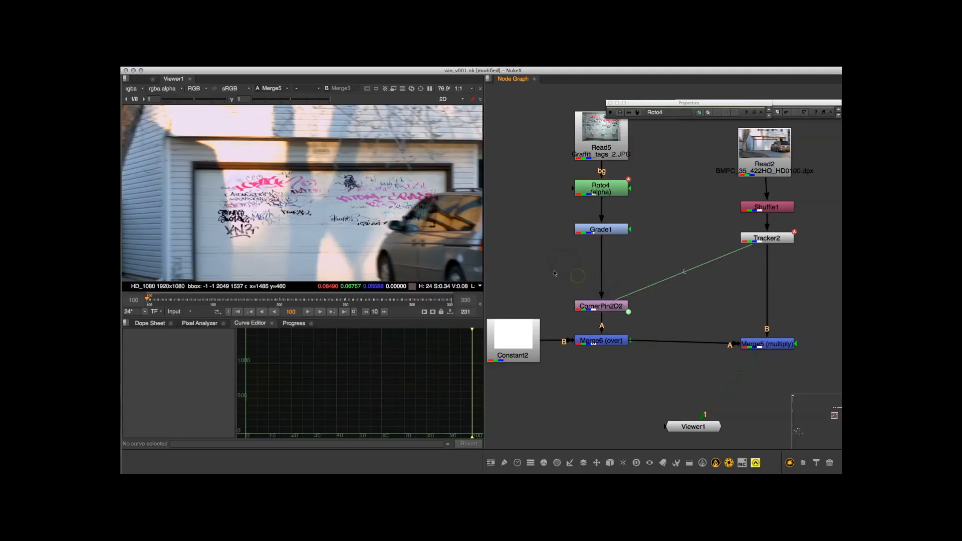
left_click(596, 464)
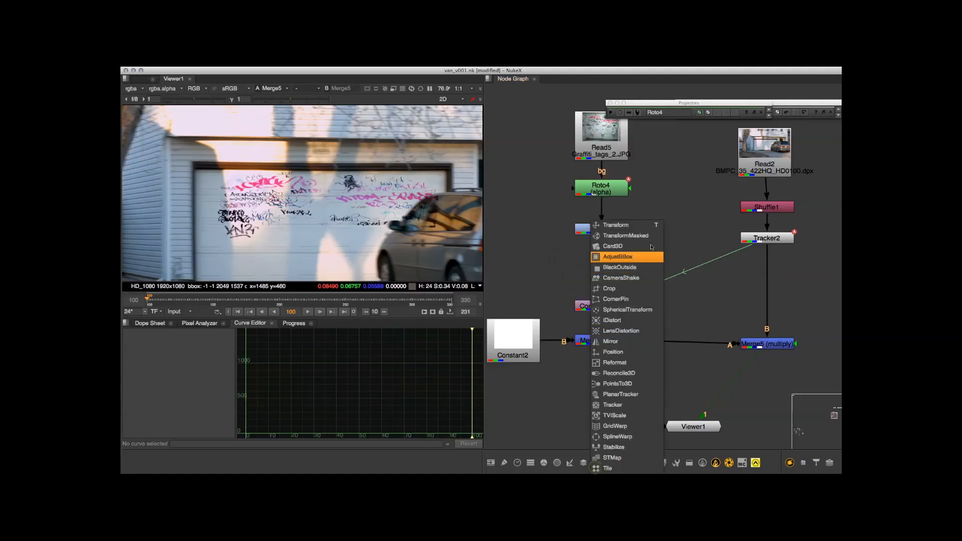
left_click(641, 223)
left_click_drag(577, 274, 601, 268)
Move the graffiti lower on the garage door with Transform1, to a translate of x 16, y -456
left_click_drag(490, 216, 706, 248)
middle_click_drag(430, 168, 401, 163)
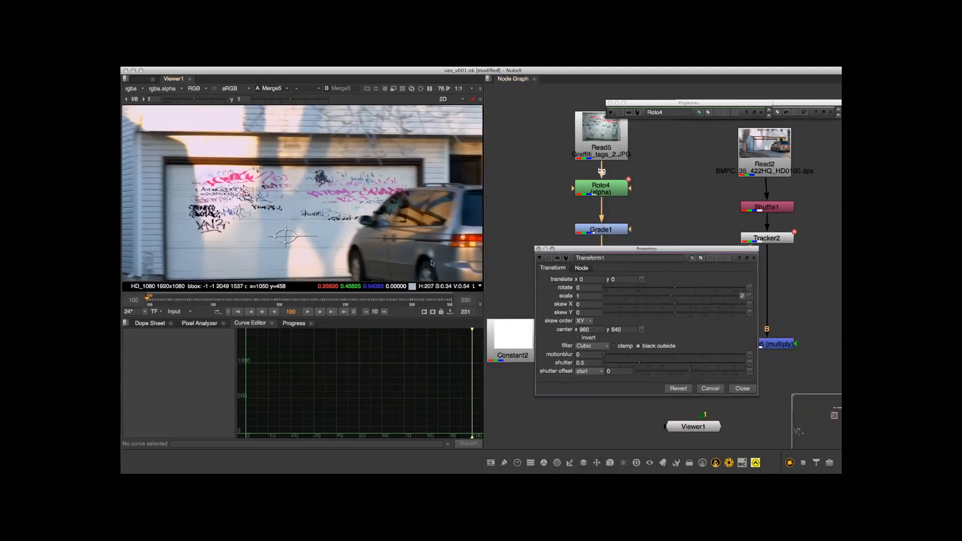
left_click_drag(575, 251, 578, 330)
middle_click_drag(614, 301, 600, 239)
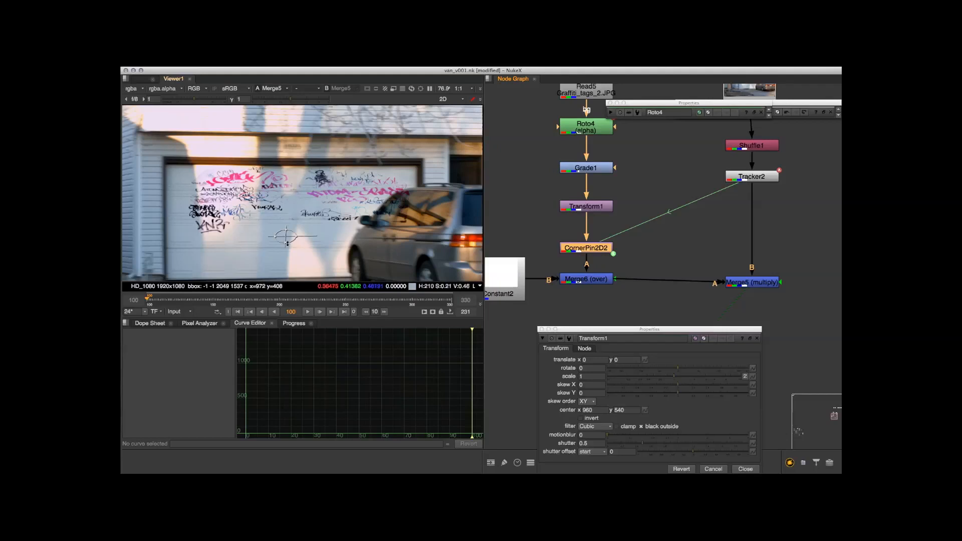
left_click_drag(285, 237, 286, 274)
Try negative feather values on the Bezier1 shape in Roto4, starting at -48 and easing back to -4
middle_click_drag(648, 191, 631, 219)
double_click(569, 153)
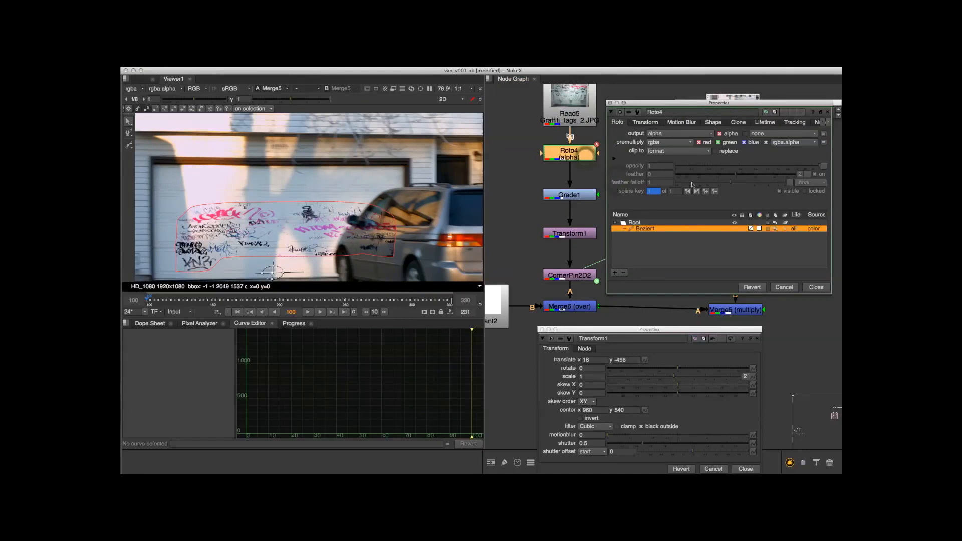
left_click(663, 241)
left_click(658, 231)
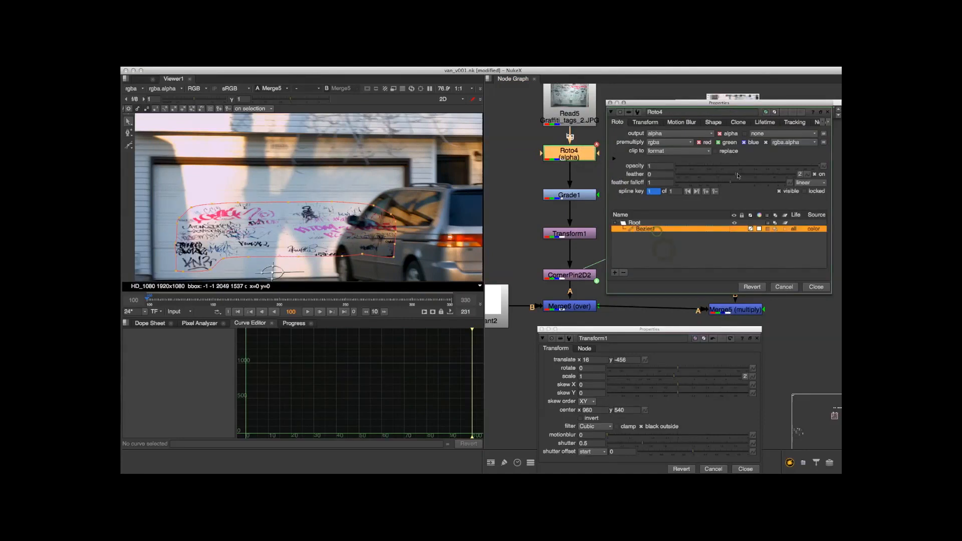
left_click_drag(739, 179, 696, 177)
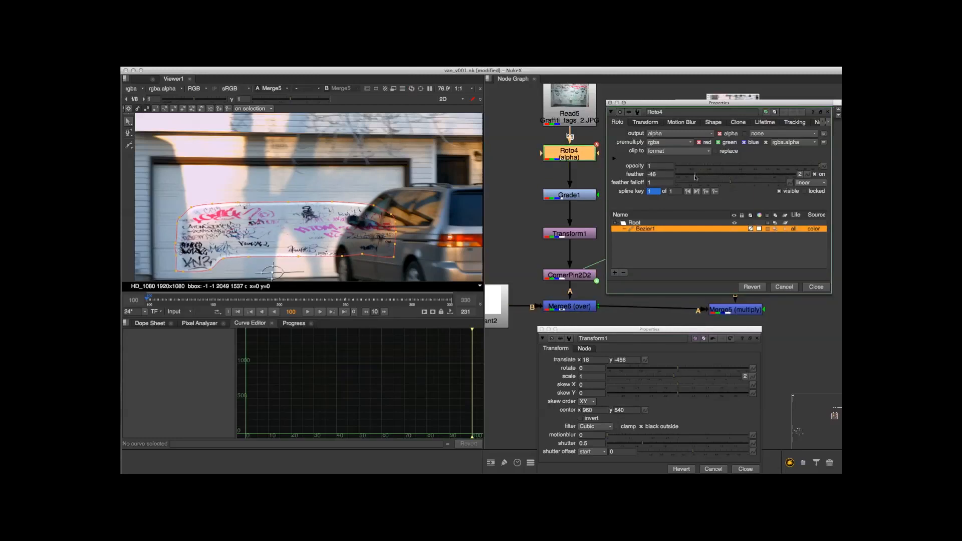
left_click_drag(711, 178, 727, 177)
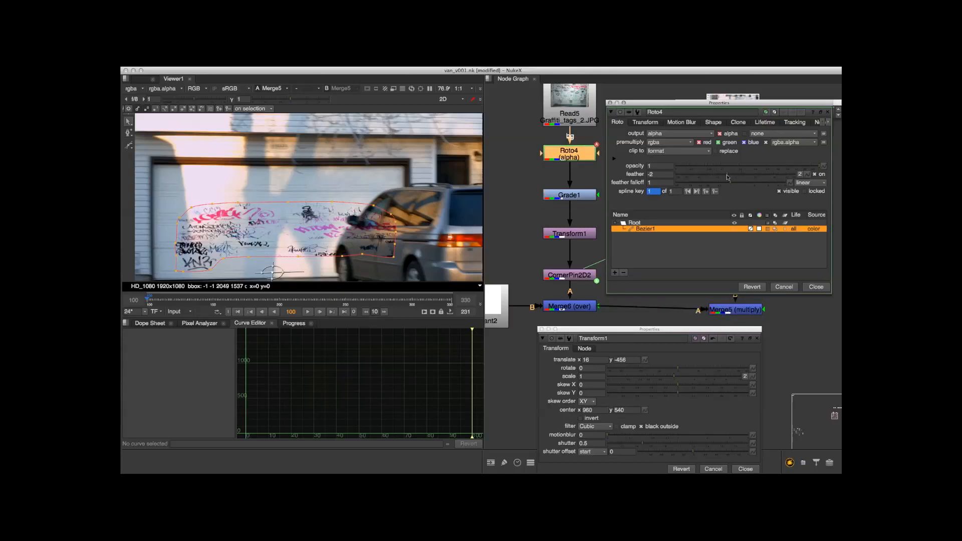
left_click(819, 290)
key("Return")
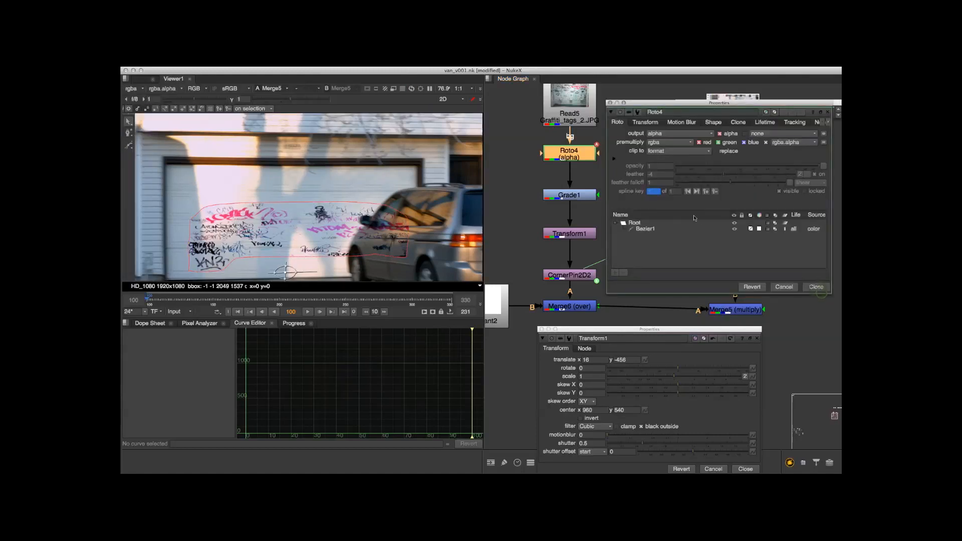
Set the feather of Bezier1 back to 0 and close the Roto4 settings
left_click(654, 224)
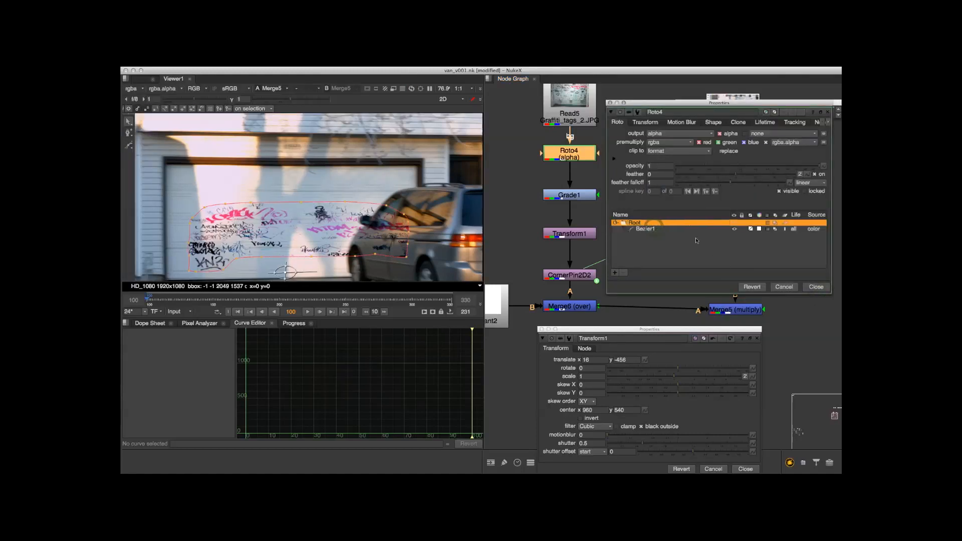
left_click(660, 231)
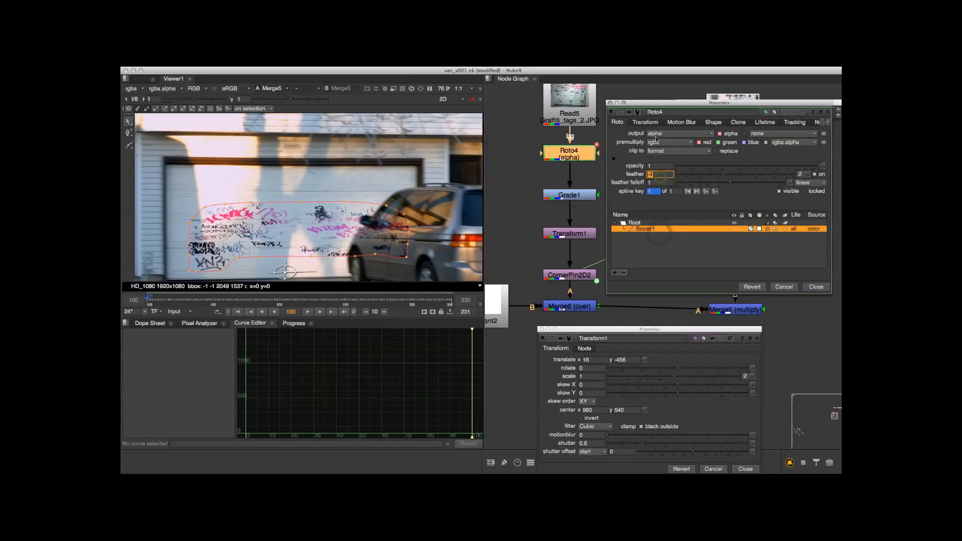
type("0")
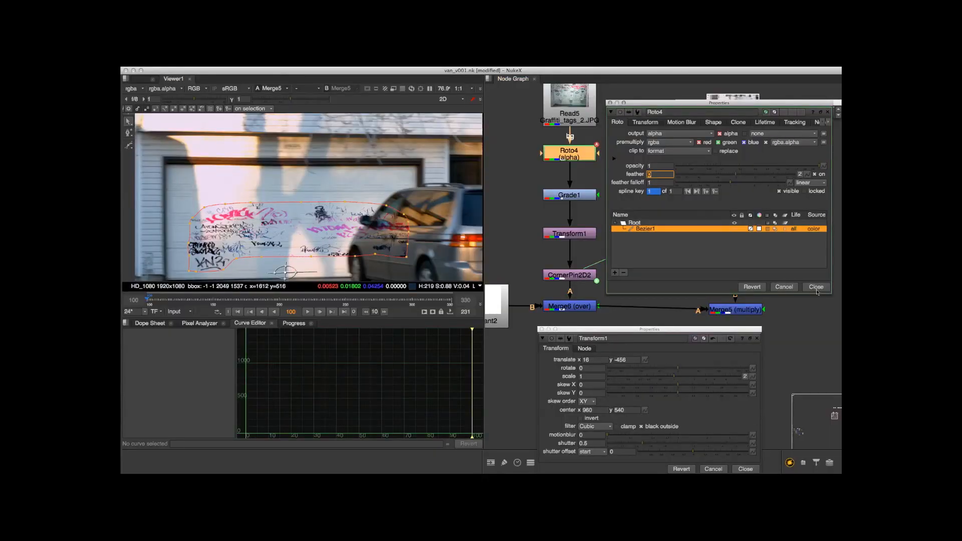
left_click(815, 287)
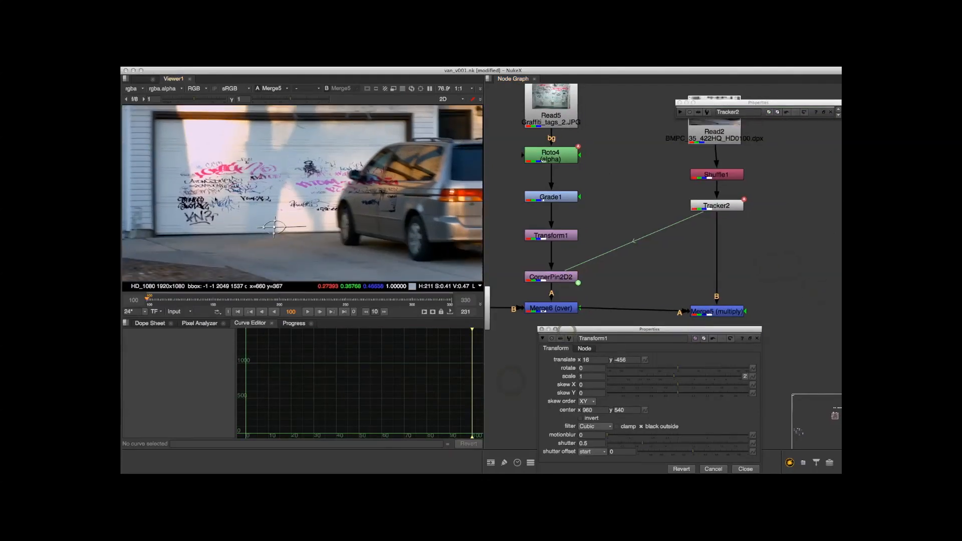
Reopen Roto4 and lower the upper-left point of Bezier1 so the outline cuts through the graffiti's left side
scroll(221, 161, "up", 2)
scroll(220, 160, "up", 3)
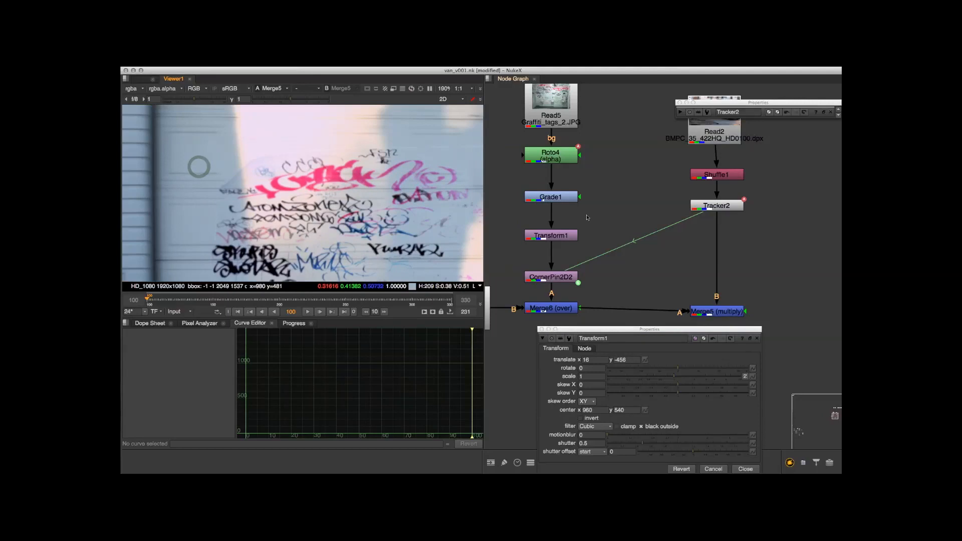
double_click(551, 159)
middle_click_drag(262, 216, 221, 197)
scroll(224, 182, "down", 1)
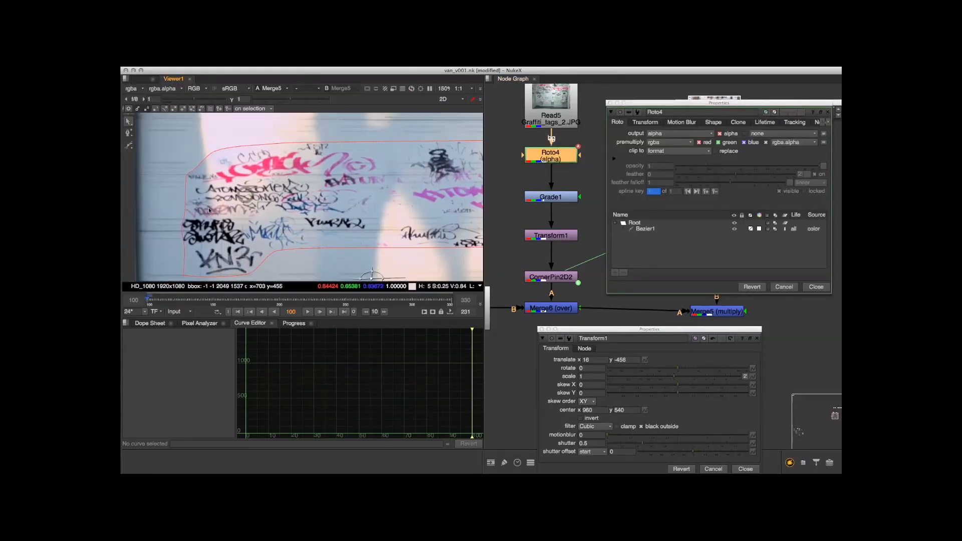
left_click(187, 180)
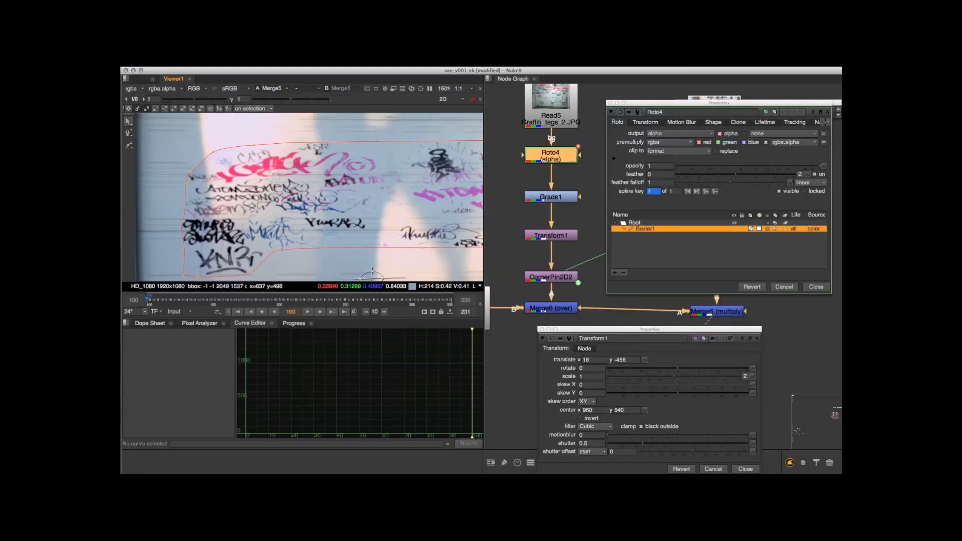
left_click_drag(227, 207, 185, 195)
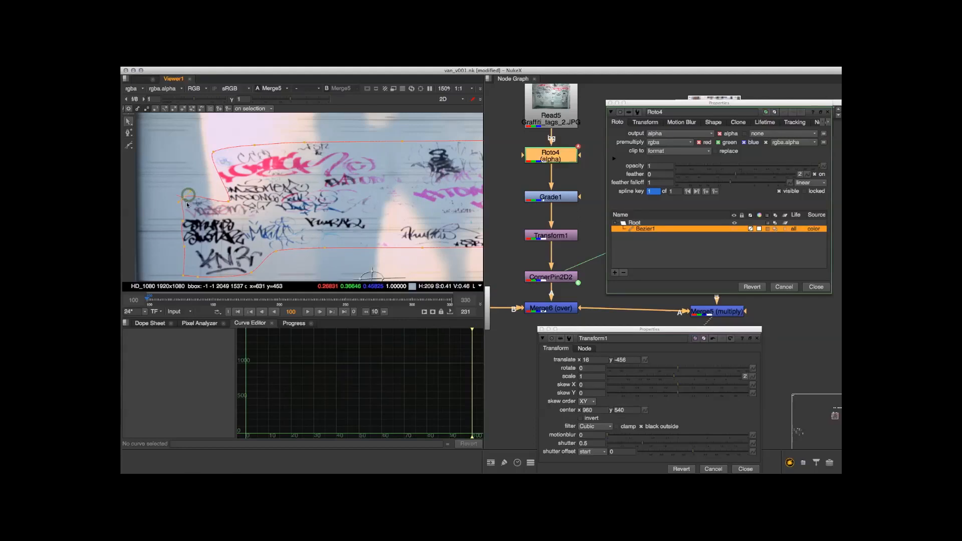
Pull the upper corner and inner points of Bezier1 inward to exclude the large pink tag, leaving a notch beside the FSR tag
left_click_drag(215, 154, 271, 213)
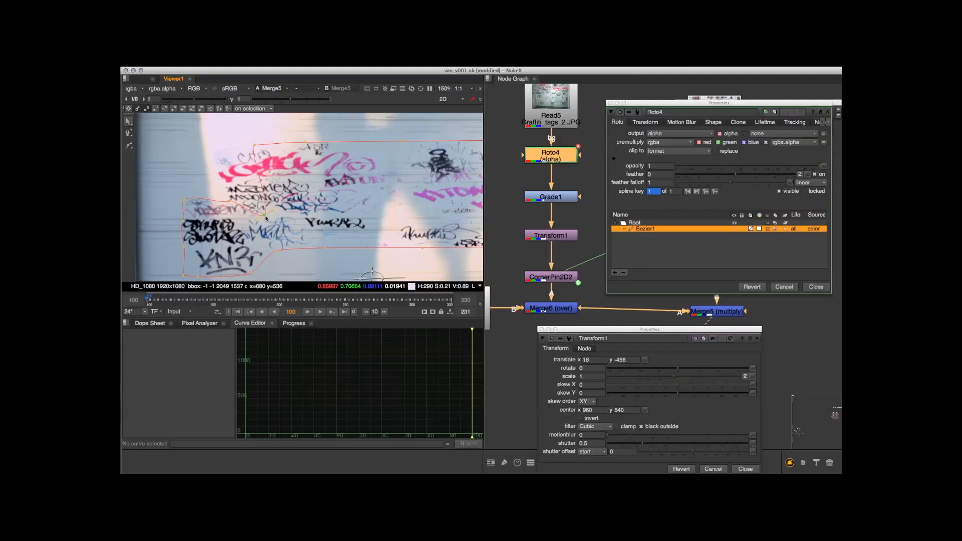
left_click_drag(278, 208, 301, 192)
left_click_drag(256, 147, 301, 164)
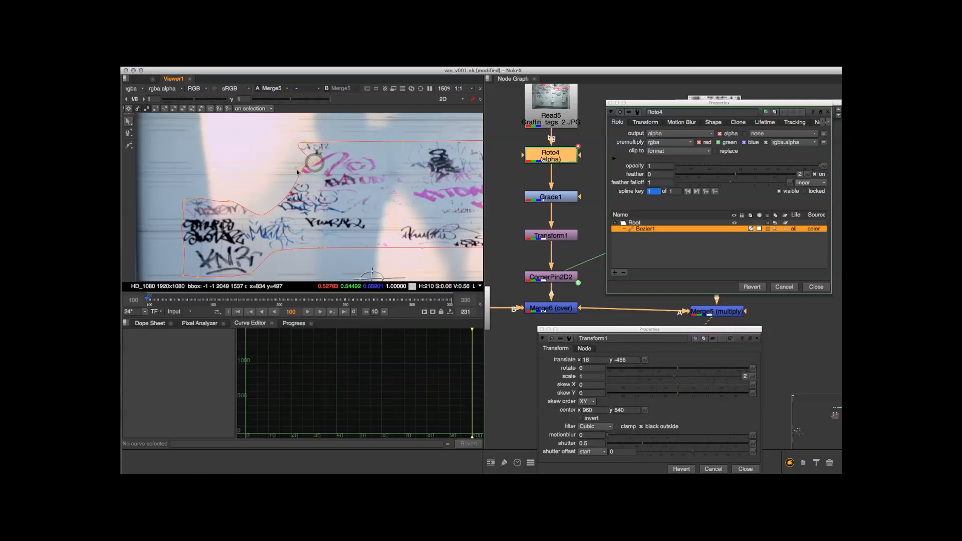
left_click_drag(297, 169, 293, 168)
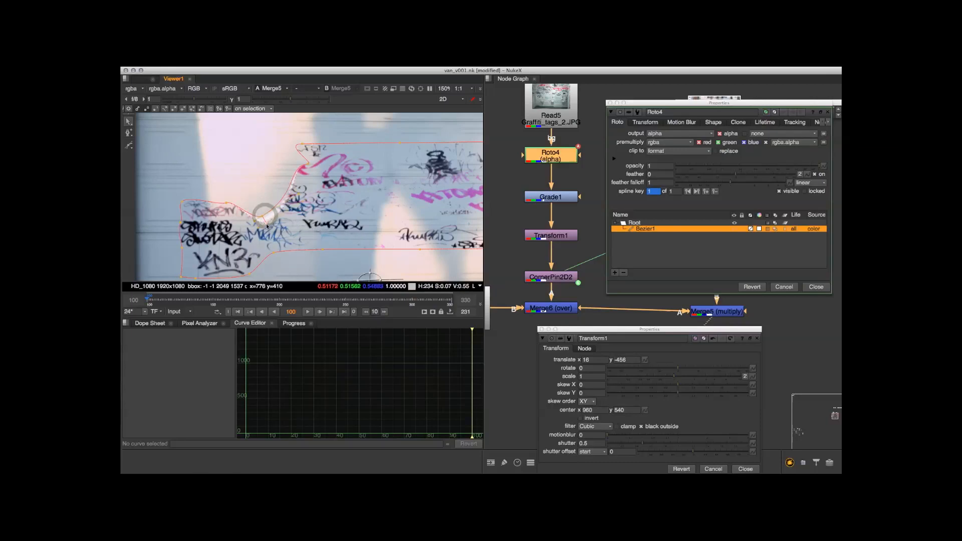
Select the Bezier1 point at the bottom of the notch and reset its feather
middle_click_drag(262, 186, 253, 184)
left_click(265, 226)
middle_click_drag(279, 233, 281, 210)
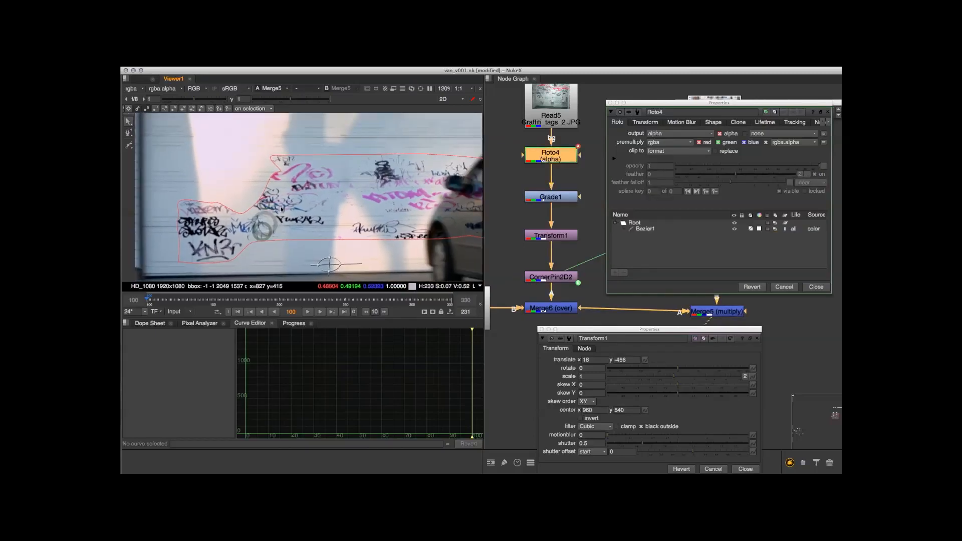
left_click(244, 216)
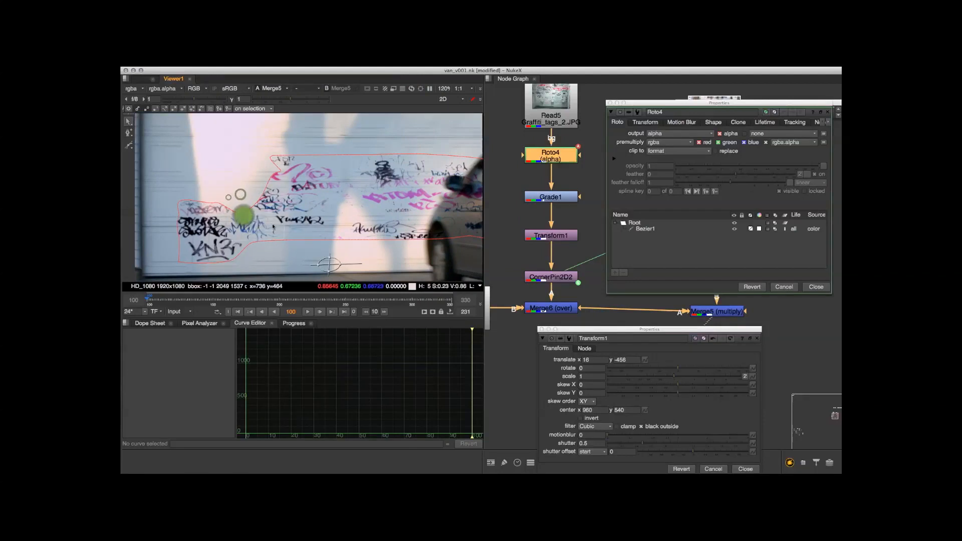
right_click(245, 215)
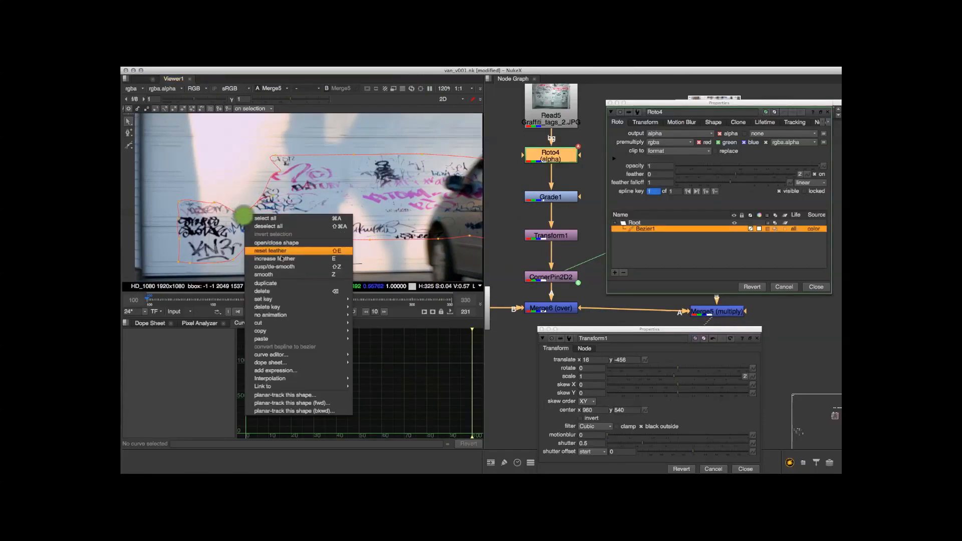
left_click(281, 257)
Select all points of Bezier1, reset their feather and close the Roto4 settings
left_click(162, 151)
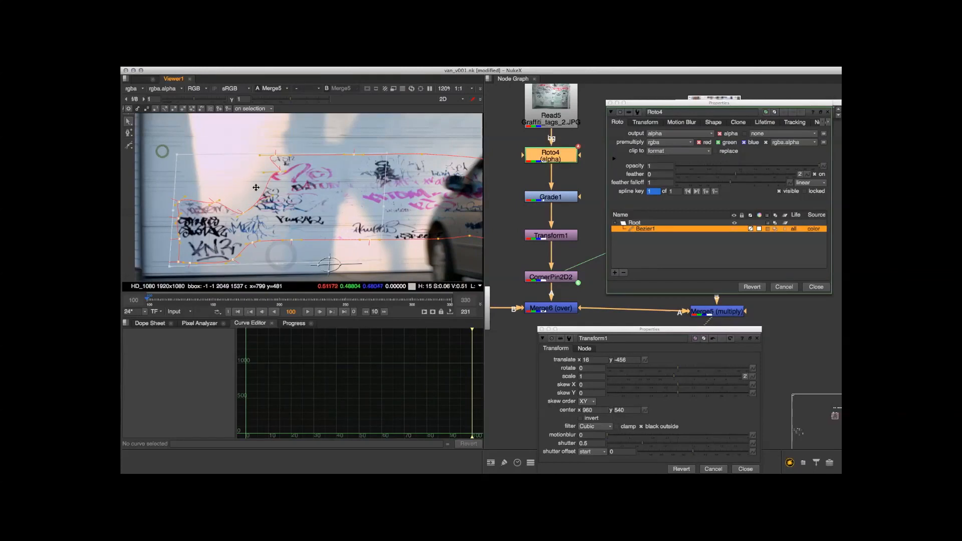
right_click(255, 188)
left_click(298, 222)
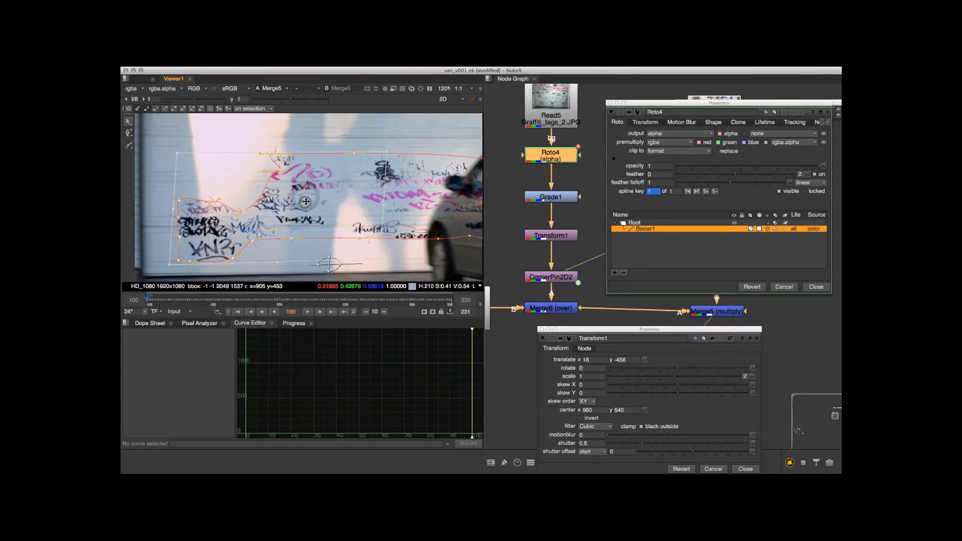
left_click(302, 139)
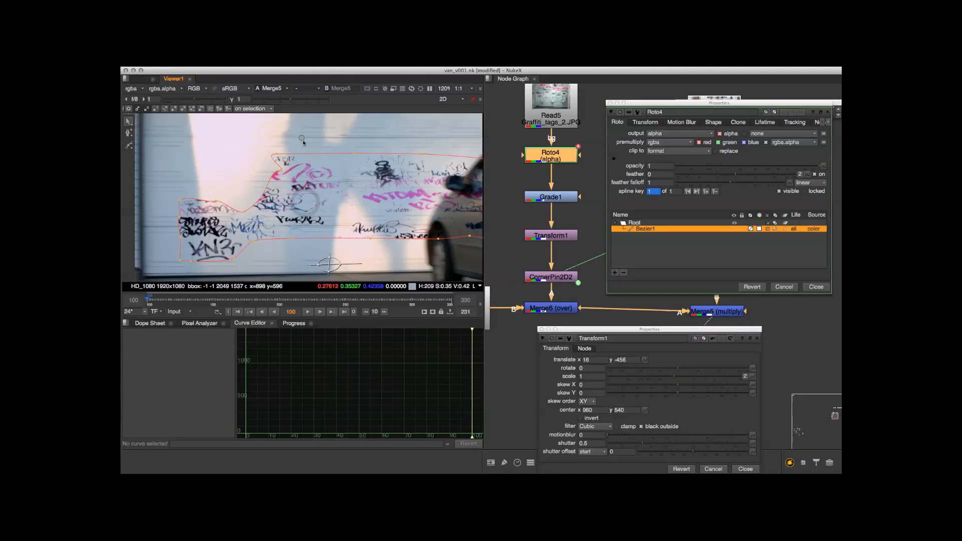
left_click(822, 288)
left_click(821, 291)
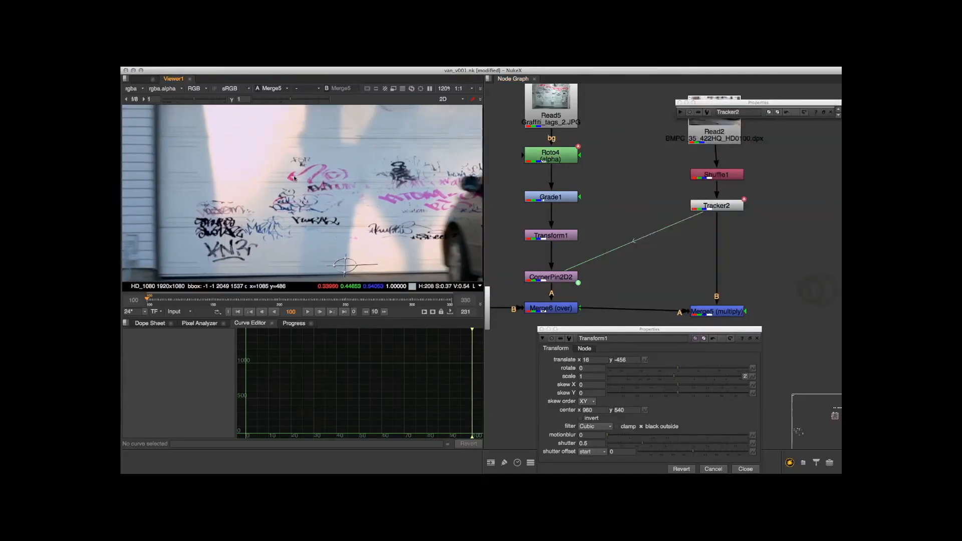
Reopen Roto4 and reset the feather of Bezier1's upper-left corner point beside the FSR tag
scroll(298, 180, "up", 6)
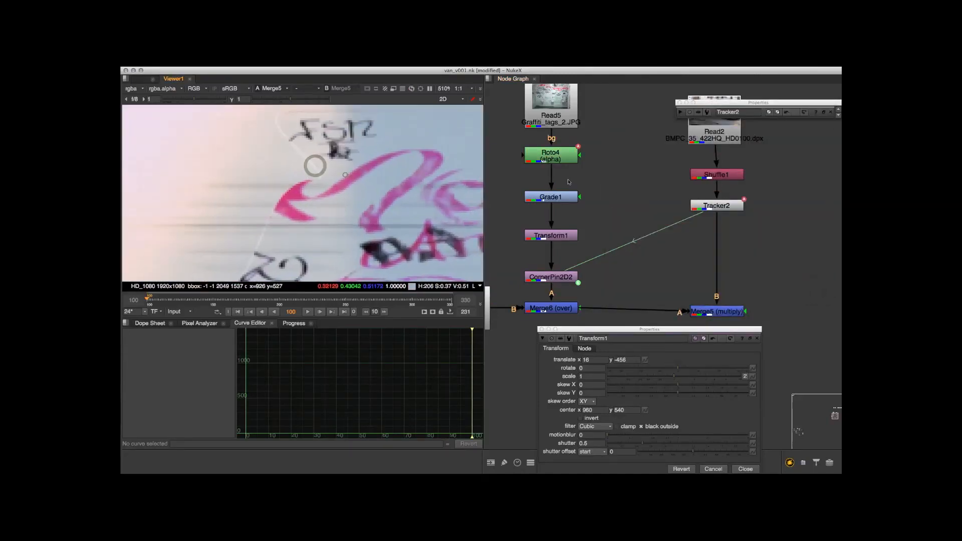
double_click(550, 156)
middle_click_drag(309, 181, 305, 246)
left_click(304, 246)
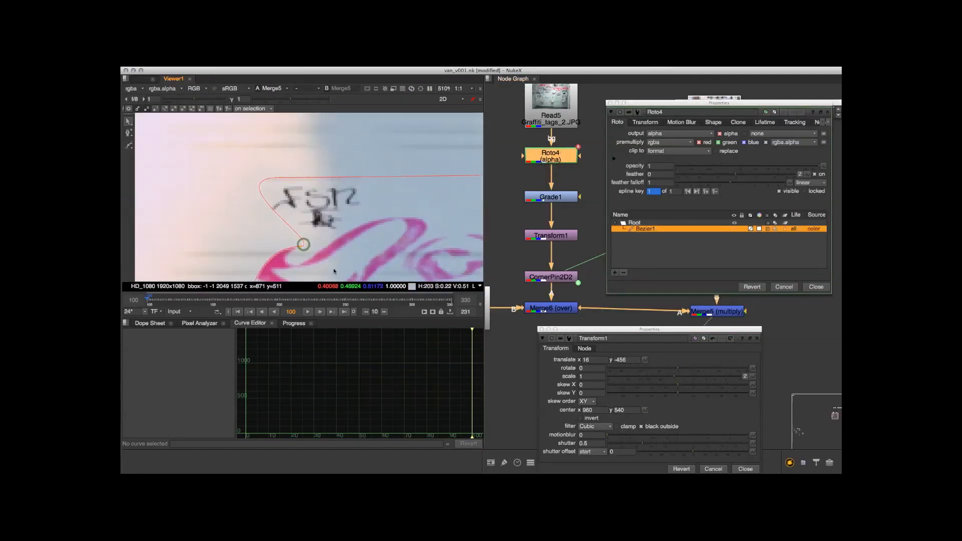
left_click(217, 167)
right_click(291, 218)
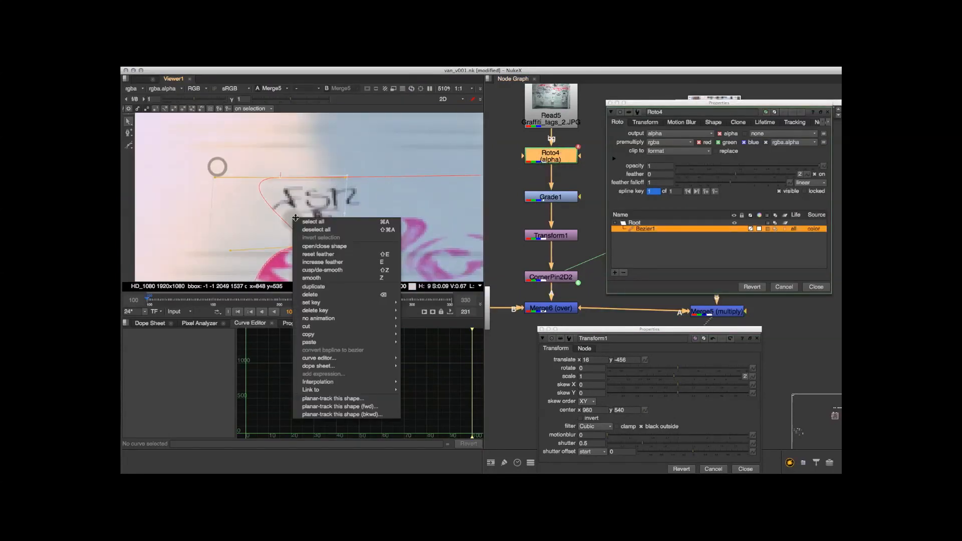
left_click(343, 255)
left_click(392, 230)
Shift Bezier1's notch point slightly outward to the left, below the FSR tag, and close the Roto4 and Transform1 settings
left_click_drag(302, 248, 281, 247)
left_click(284, 245)
left_click(310, 226)
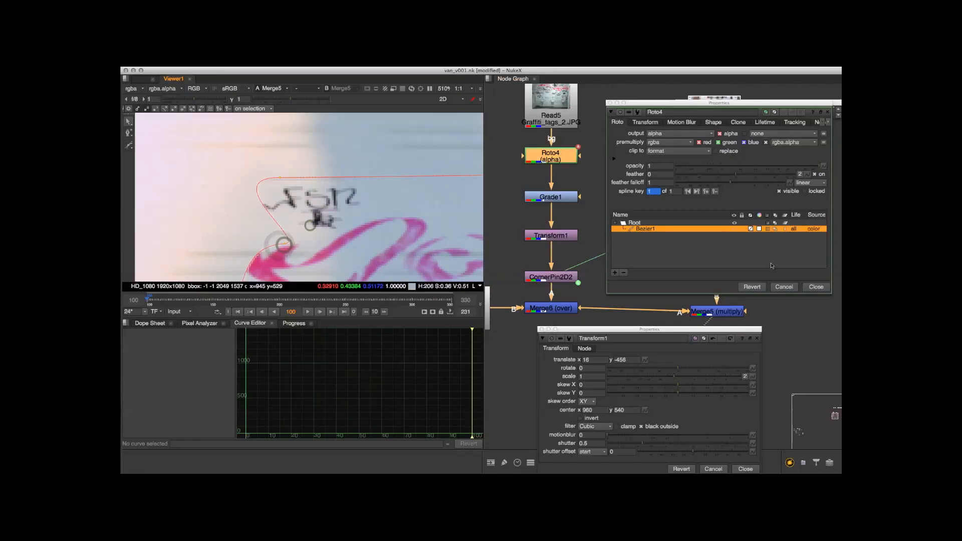
left_click(815, 287)
left_click(540, 329)
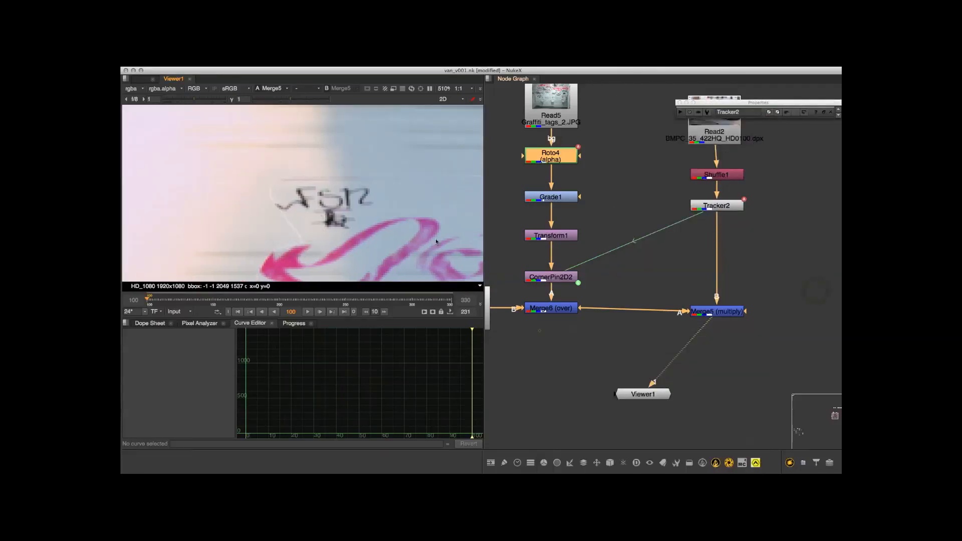
Examine the graffiti where it overlaps the van, then scrub the shot to frame 271 to review the overlap over time
scroll(339, 195, "down", 5)
scroll(339, 195, "down", 2)
middle_click_drag(436, 131, 378, 153)
scroll(381, 205, "down", 2)
middle_click_drag(382, 211, 327, 202)
middle_click_drag(596, 188, 665, 198)
scroll(569, 203, "down", 1)
scroll(568, 201, "down", 1)
left_click(628, 221)
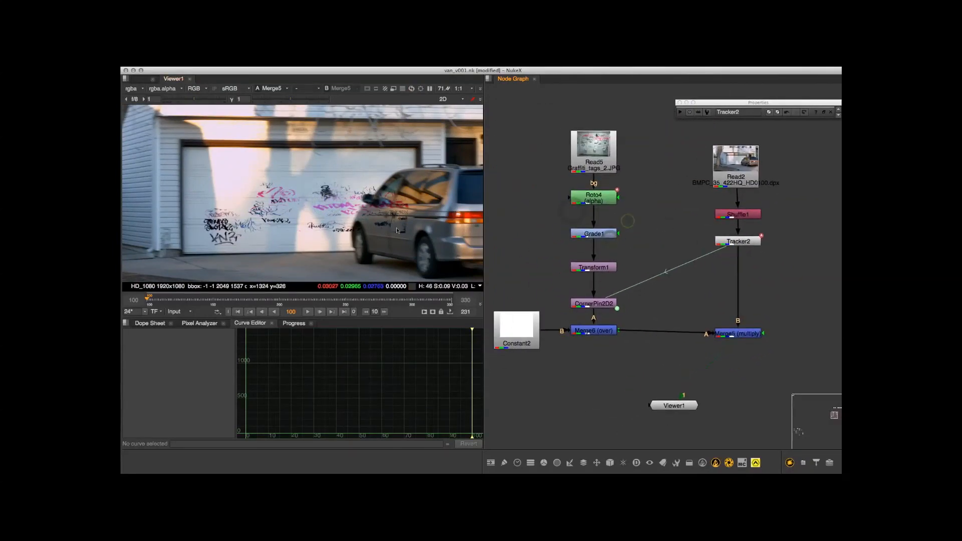
scroll(657, 384, "down", 2)
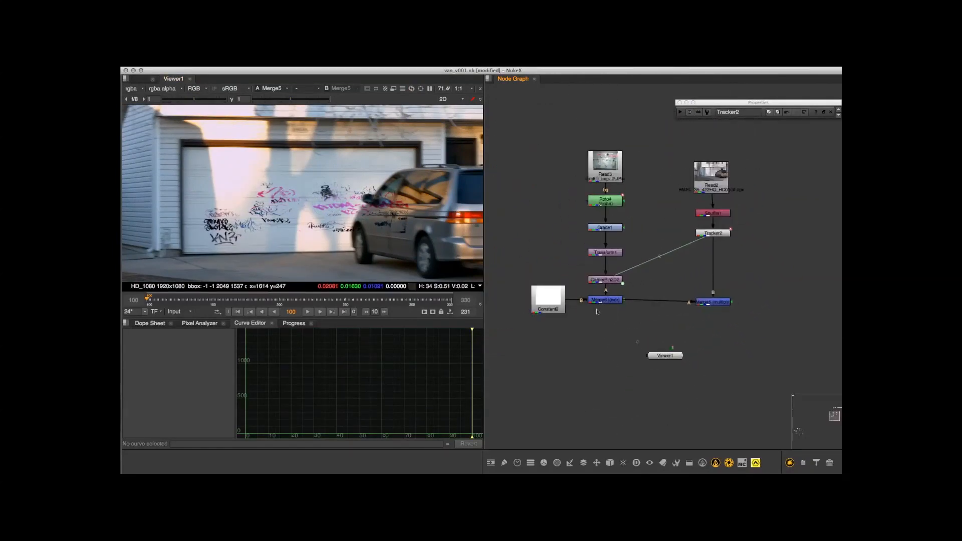
left_click_drag(693, 325, 693, 323)
middle_click_drag(694, 322, 673, 298)
scroll(698, 313, "down", 1)
scroll(702, 277, "up", 2)
middle_click_drag(725, 267, 746, 269)
middle_click_drag(416, 233, 360, 225)
scroll(359, 225, "up", 3)
left_click(666, 256)
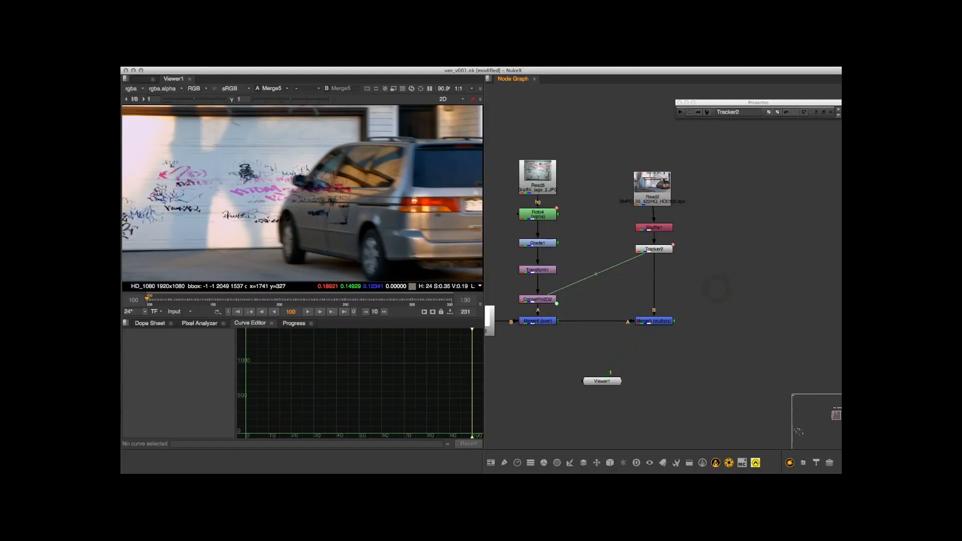
left_click_drag(173, 302, 374, 302)
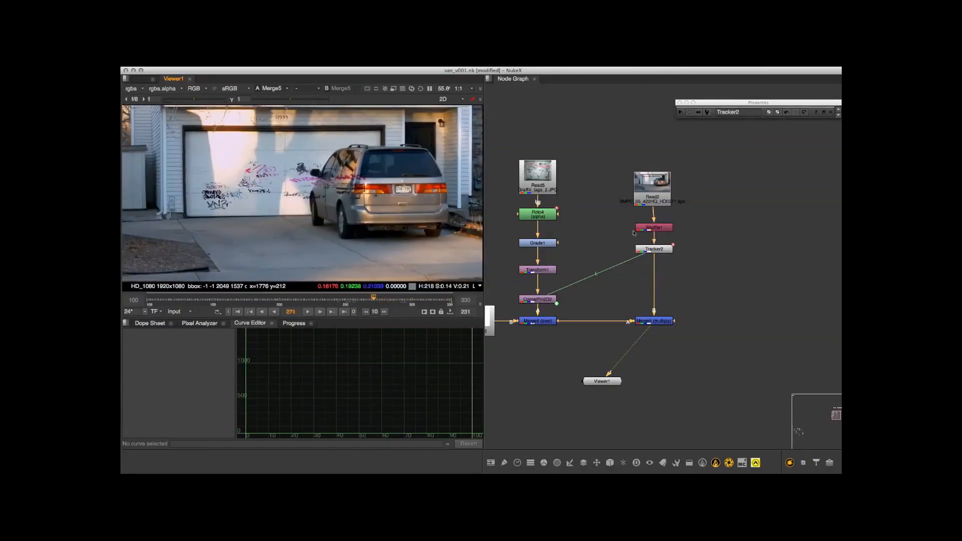
Move the Read2, Shuffle1 and Tracker2 nodes further up, away from the multiply Merge5 node
middle_click_drag(614, 235, 661, 207)
scroll(661, 207, "down", 2)
middle_click_drag(648, 141, 599, 221)
left_click_drag(599, 221, 712, 335)
left_click_drag(634, 256, 636, 156)
left_click(685, 223)
middle_click_drag(671, 211, 654, 238)
scroll(704, 222, "up", 2)
Expand the Tracker2 settings, return to frame 100 and check the tracker's transform properties
left_click(680, 116)
left_click(680, 113)
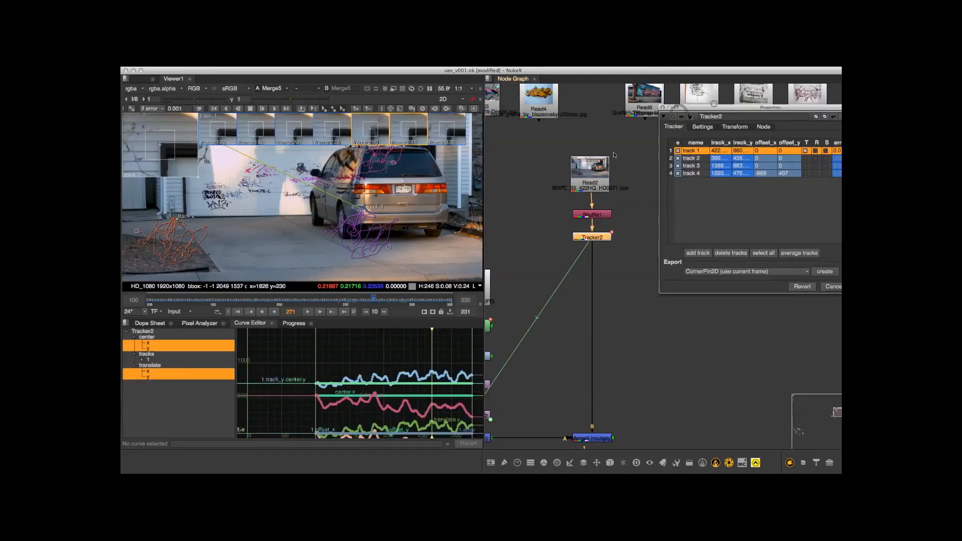
left_click(238, 313)
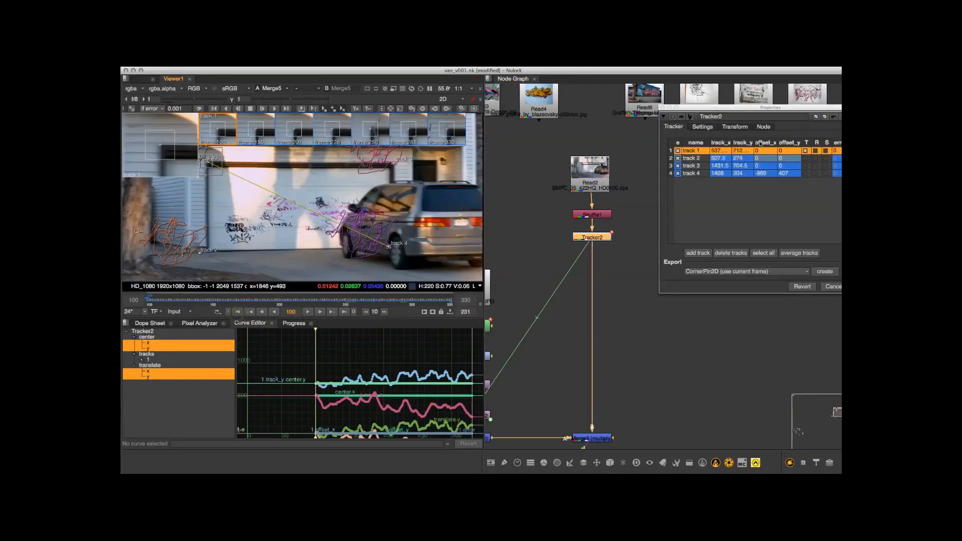
left_click(734, 127)
left_click(754, 148)
left_click(674, 127)
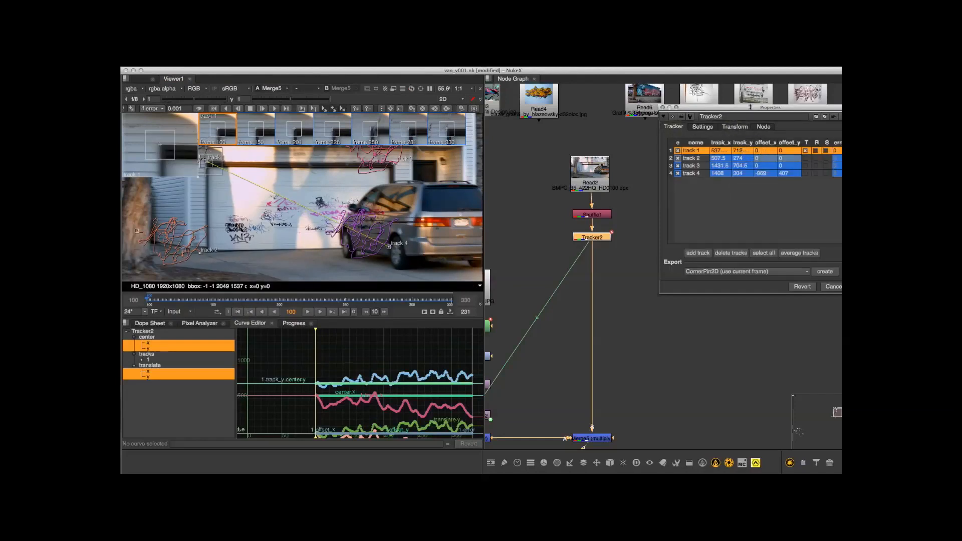
Enable translation for tracks 2, 3 and 4 and rotation for all four tracks in Tracker2
left_click_drag(750, 107, 671, 120)
left_click(726, 171)
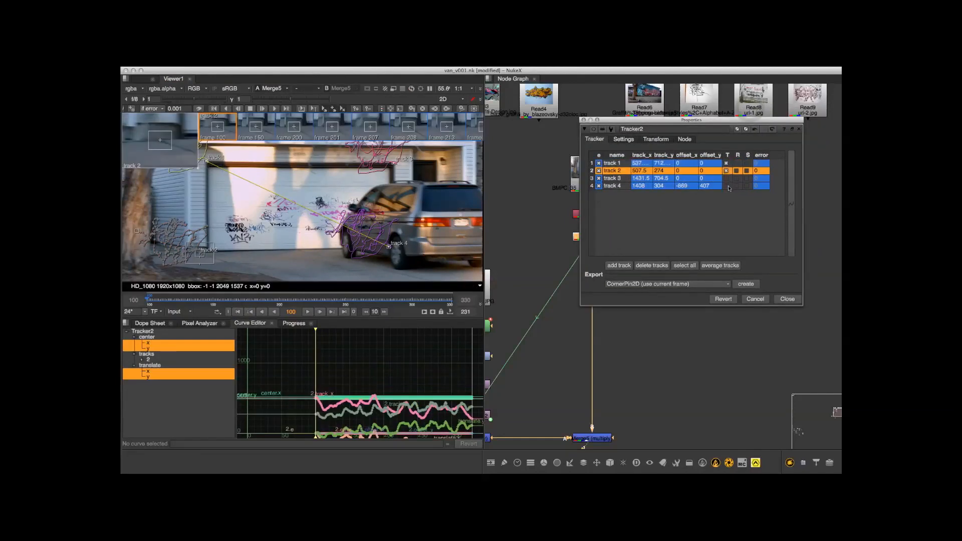
left_click(726, 178)
left_click(726, 185)
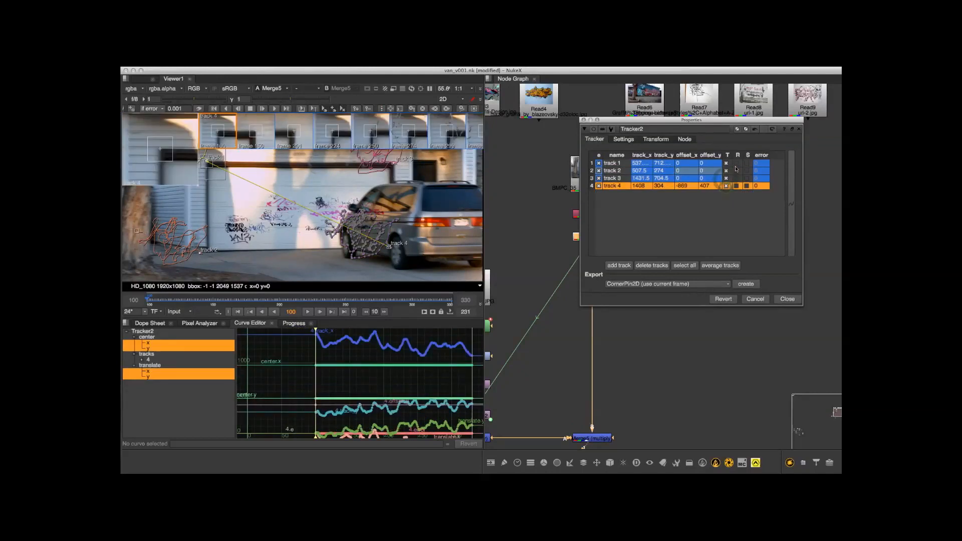
left_click(736, 162)
left_click(736, 171)
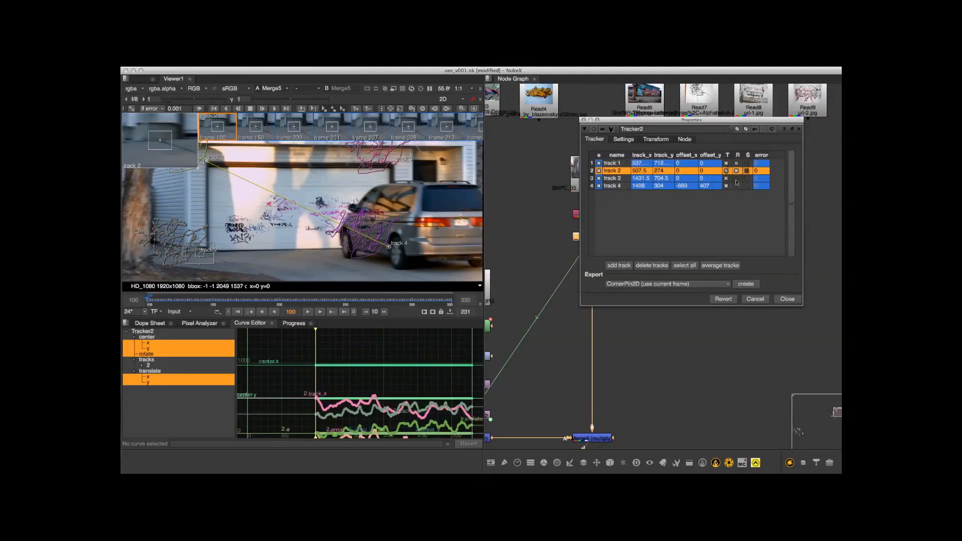
left_click(736, 178)
left_click(736, 186)
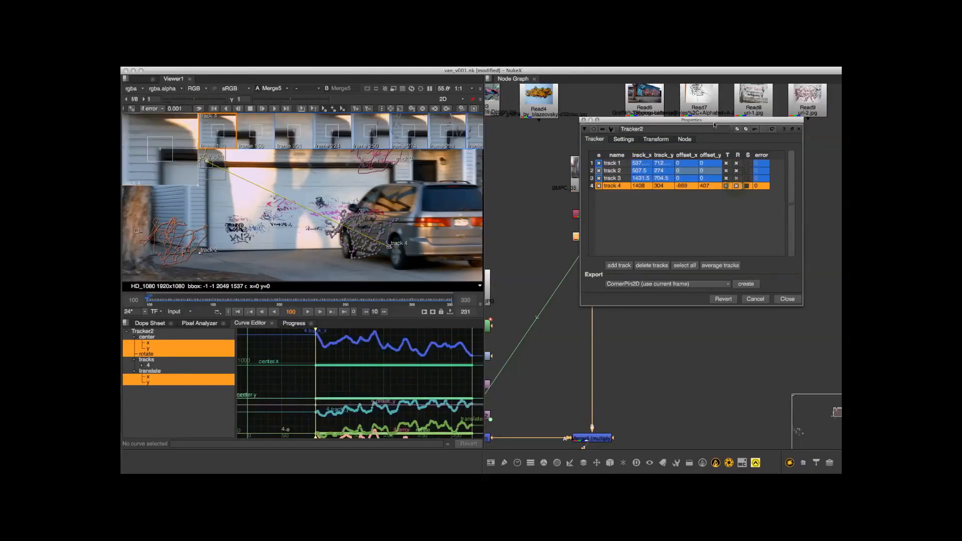
left_click_drag(715, 125, 713, 126)
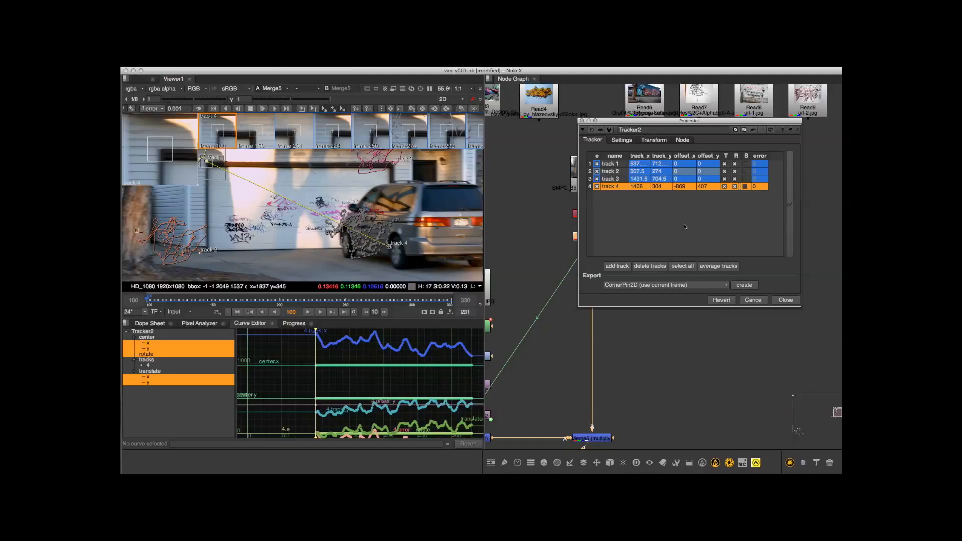
Export a Transform (stabilize, baked) and a Transform (match-move, baked) from Tracker2 and close its settings
left_click(724, 288)
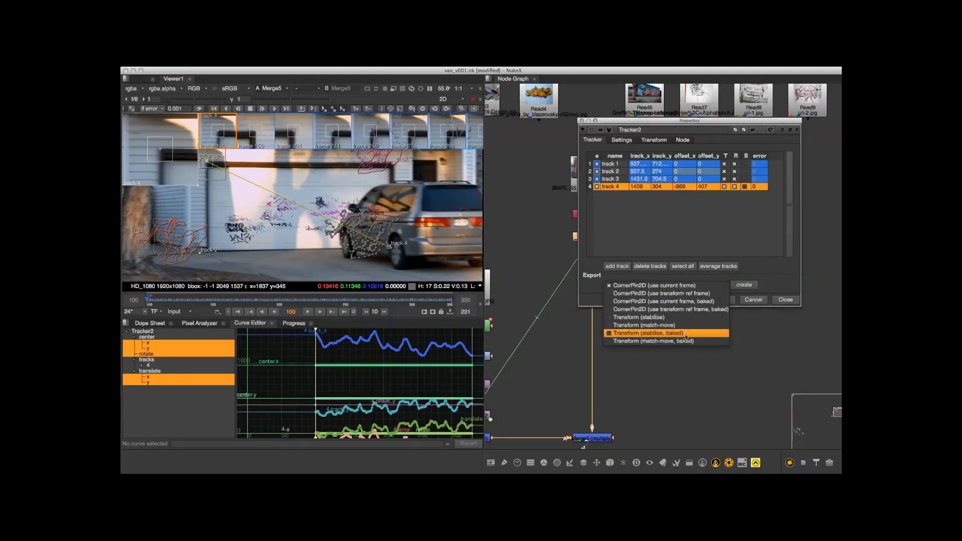
left_click(686, 335)
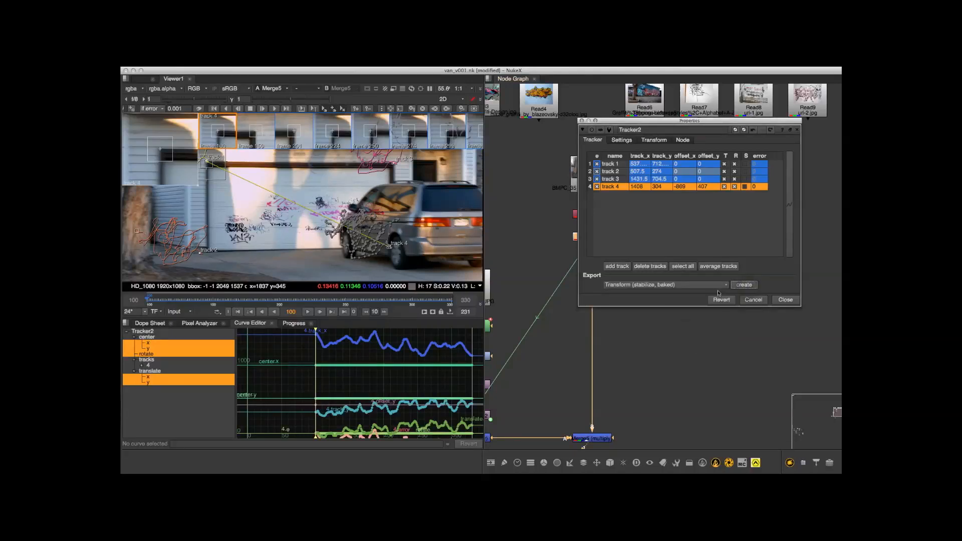
left_click(723, 290)
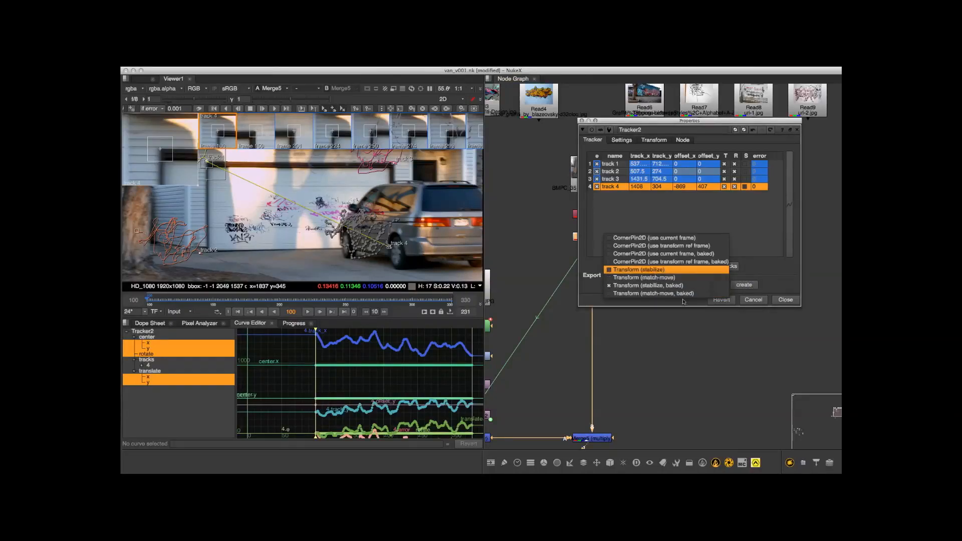
left_click(679, 296)
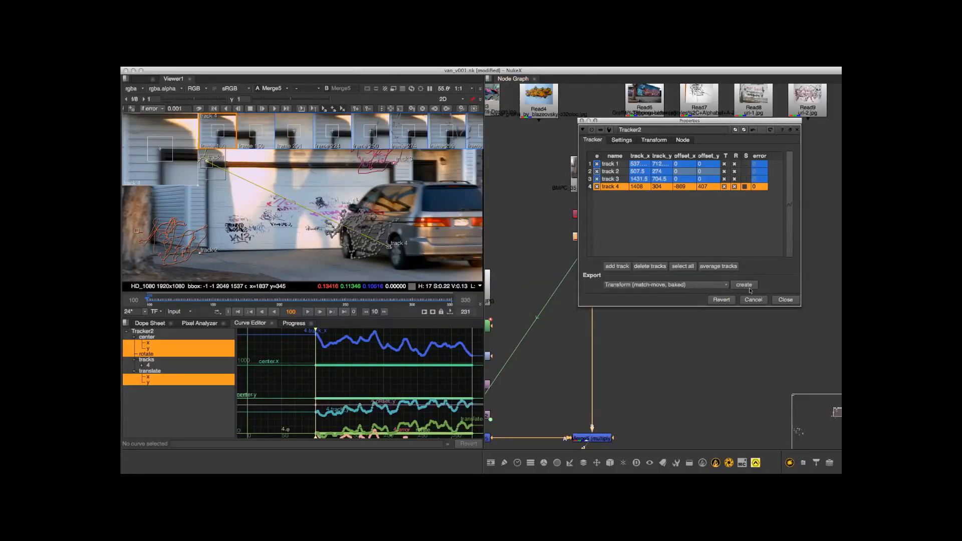
left_click(749, 287)
left_click(793, 302)
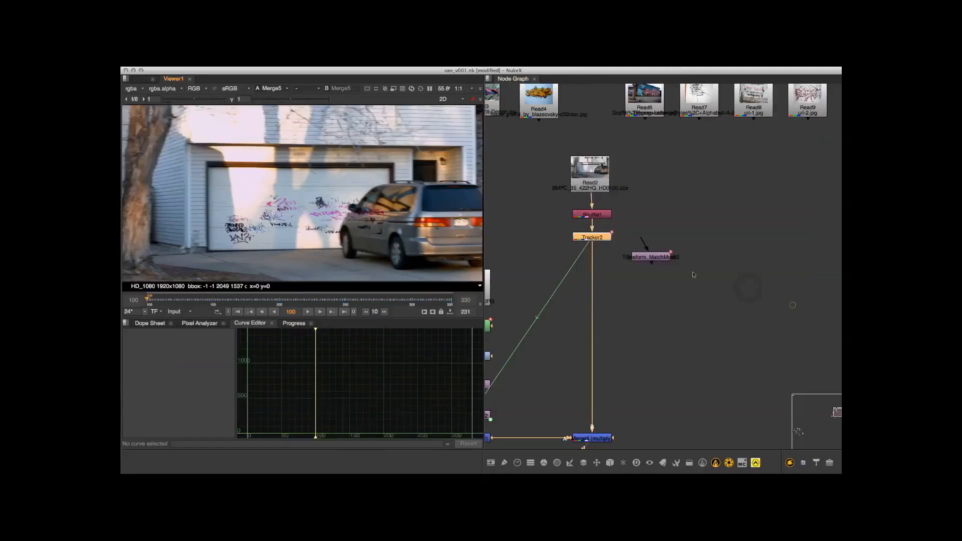
Move the two exported Transform nodes below the node tree and shift the row of unused graffiti Read nodes further up
left_click_drag(637, 263, 647, 298)
scroll(716, 239, "down", 3)
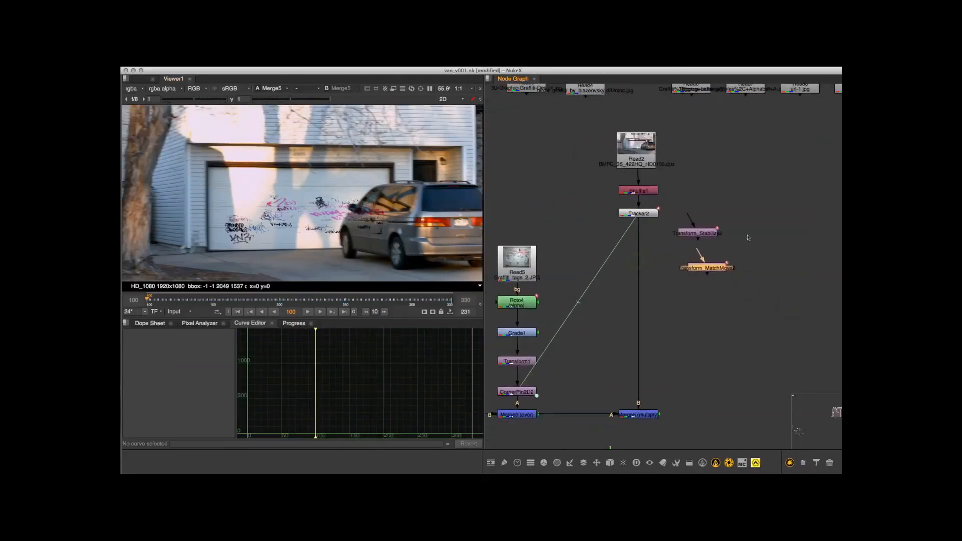
middle_click_drag(719, 237, 735, 243)
left_click_drag(761, 291, 561, 452)
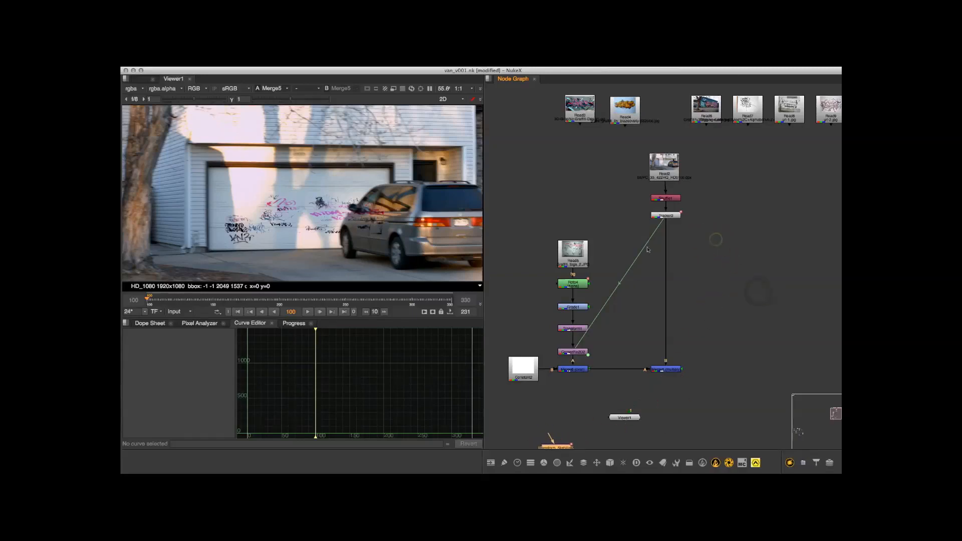
scroll(669, 160, "down", 2)
middle_click_drag(643, 265, 608, 342)
left_click_drag(532, 144, 809, 136)
middle_click_drag(657, 172, 685, 106)
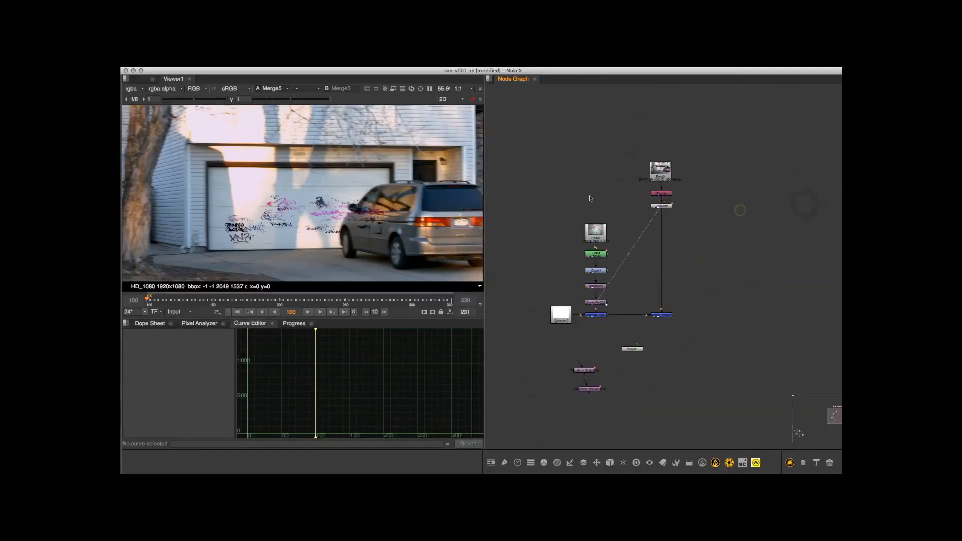
Place the stabilize Transform to the left of the graffiti branch and connect it to Shuffle1 through a Dot at the corner
middle_click_drag(580, 269, 576, 237)
middle_click_drag(636, 218, 627, 189)
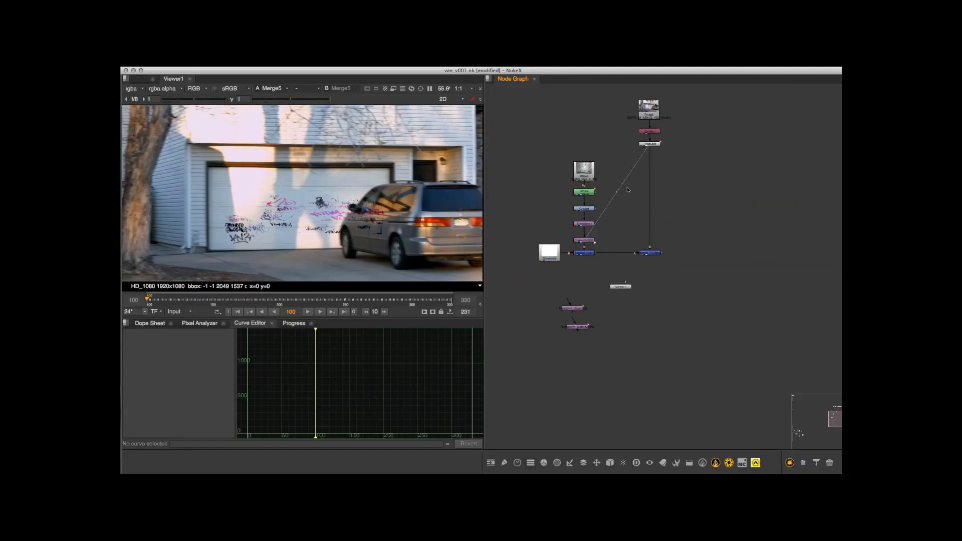
scroll(627, 189, "down", 3)
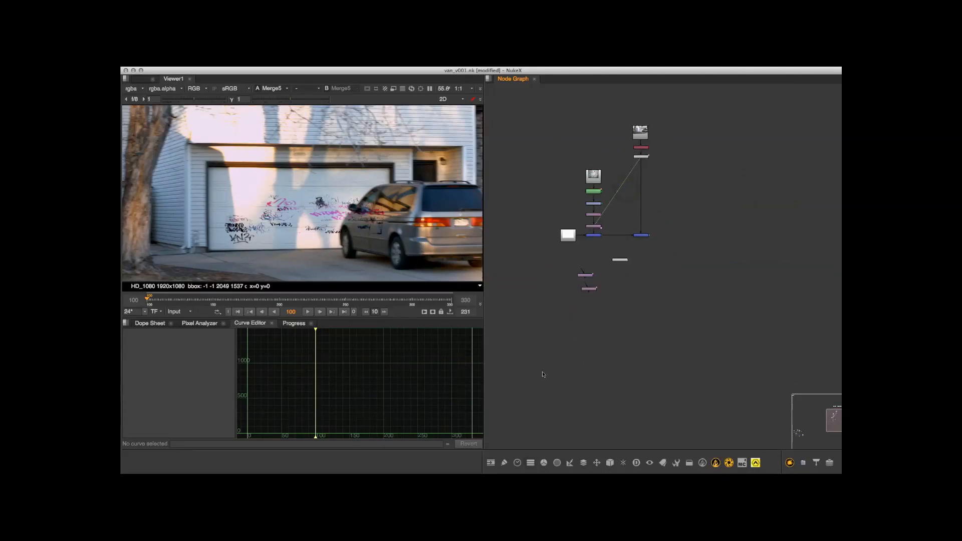
middle_click_drag(578, 292, 590, 327)
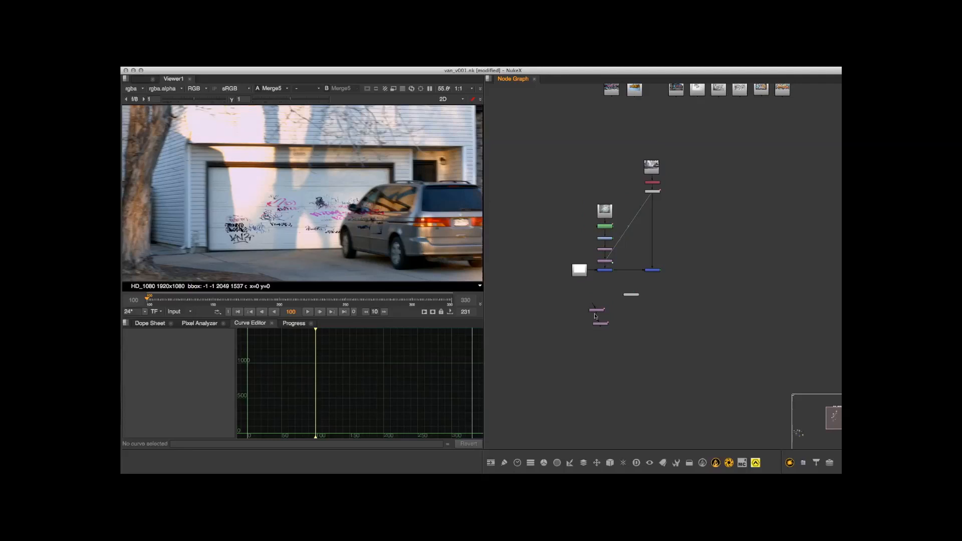
left_click_drag(544, 272, 554, 209)
scroll(553, 200, "up", 4)
scroll(558, 218, "down", 2)
middle_click_drag(558, 218, 579, 250)
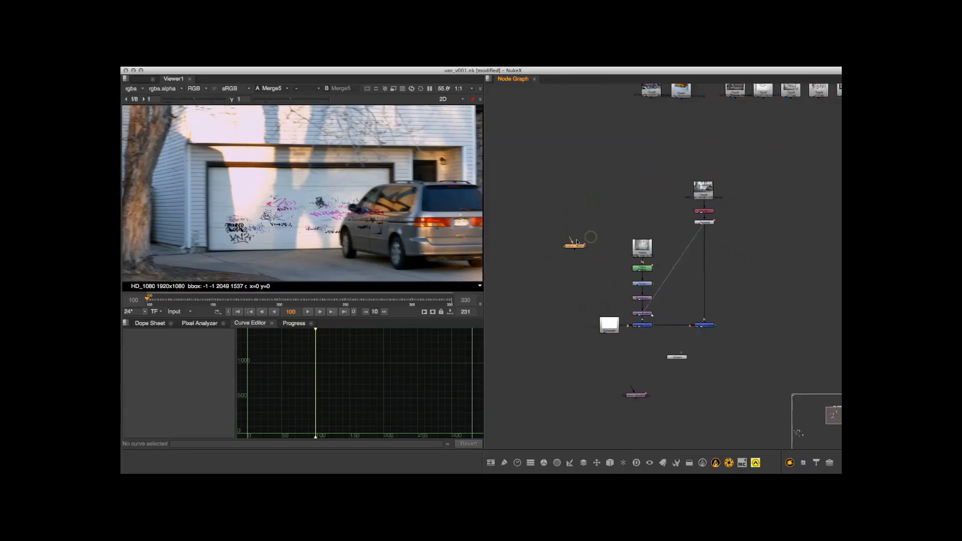
left_click_drag(570, 243, 684, 213)
mouse_move(640, 229)
left_mouse_down("ctrl")
mouse_move(571, 217)
mouse_move(581, 254)
mouse_move(537, 248)
left_mouse_up("ctrl")
Place the match-move Transform well below the stabilize Transform and connect its input to the stabilize node
left_click_drag(638, 400, 539, 263)
scroll(557, 265, "up", 3)
middle_click_drag(558, 265, 576, 286)
left_click_drag(558, 309, 545, 331)
middle_click_drag(561, 289, 586, 284)
left_click(561, 309)
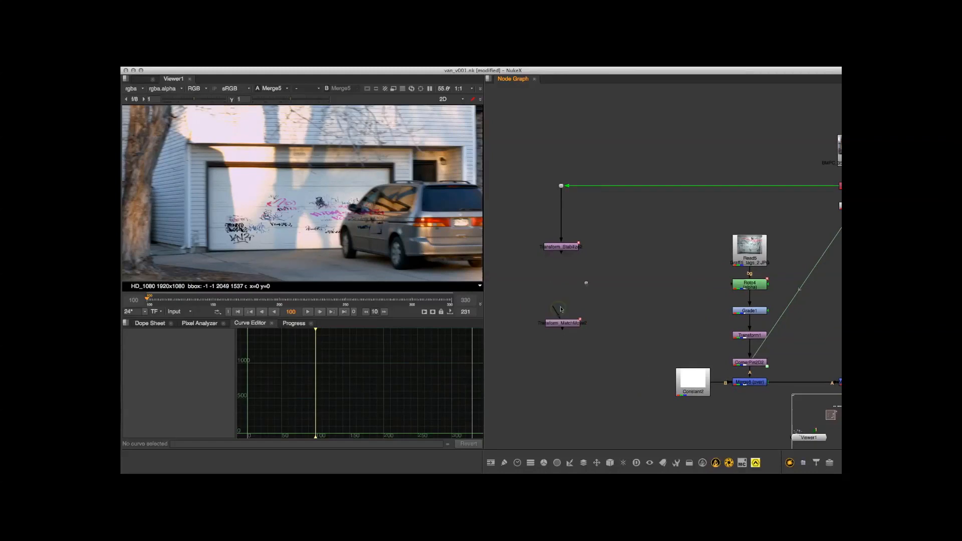
left_click_drag(553, 311, 562, 250)
left_click_drag(564, 327, 563, 350)
Connect Viewer1 to the stabilize Transform to display the stabilized plate
scroll(588, 257, "down", 2)
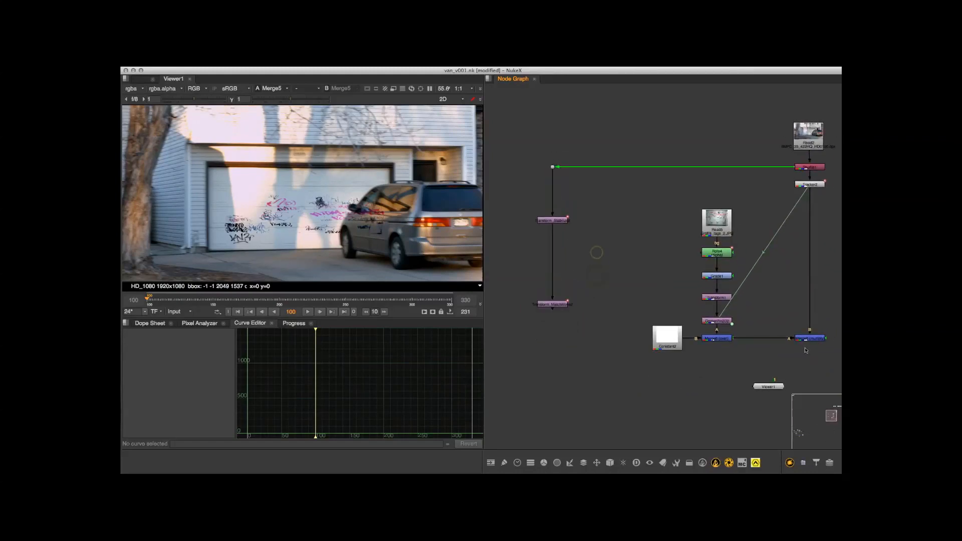
left_click_drag(775, 381, 554, 220)
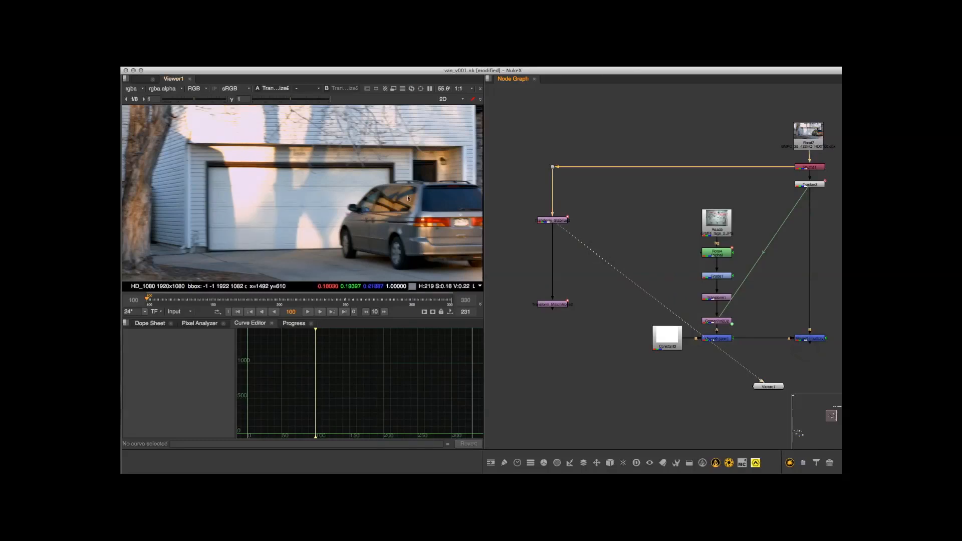
middle_click_drag(350, 185, 315, 175)
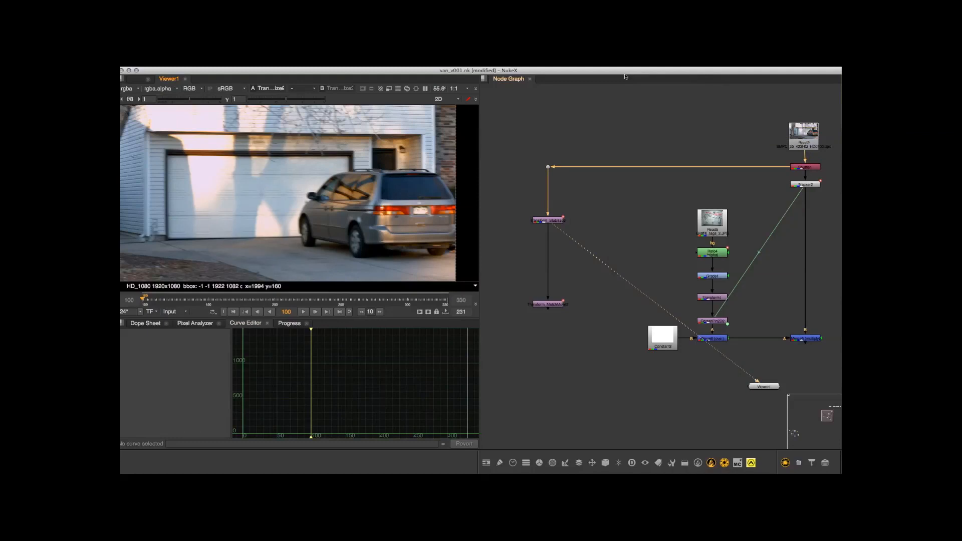
Check the reference frame in Tracker2's transform properties, then collapse its settings
double_click(813, 185)
left_click(653, 139)
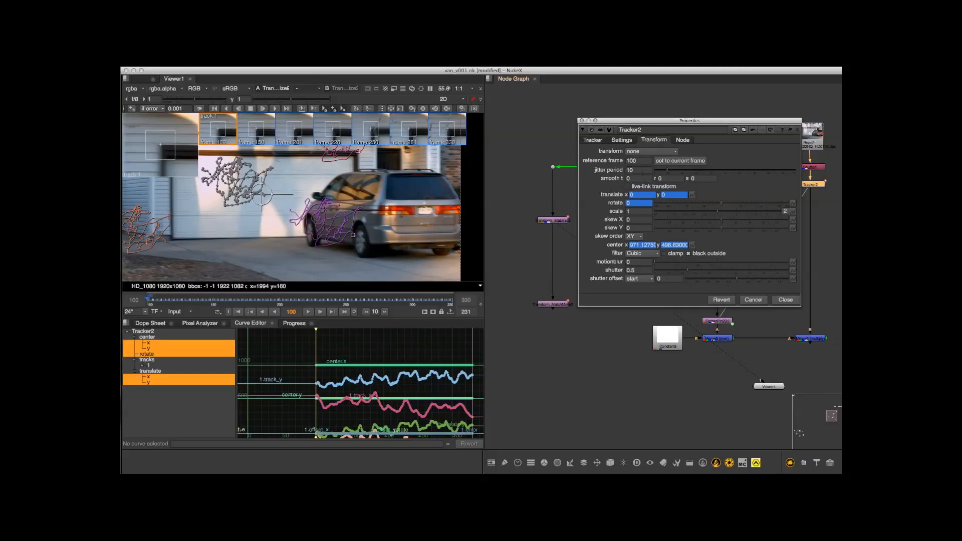
left_click(582, 130)
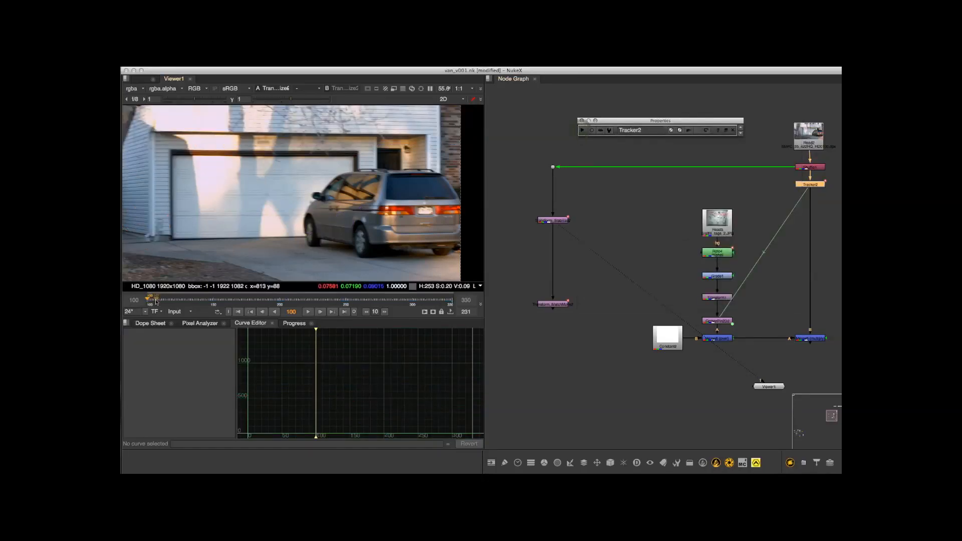
Scrub through the stabilized plate to check its stability, and return to the first frame, 100
left_click(156, 299)
left_click_drag(157, 299, 356, 299)
left_click(238, 312)
Add an unconnected Roto node near the stabilize branch and frame the van closely for masking
middle_click_drag(628, 300, 641, 285)
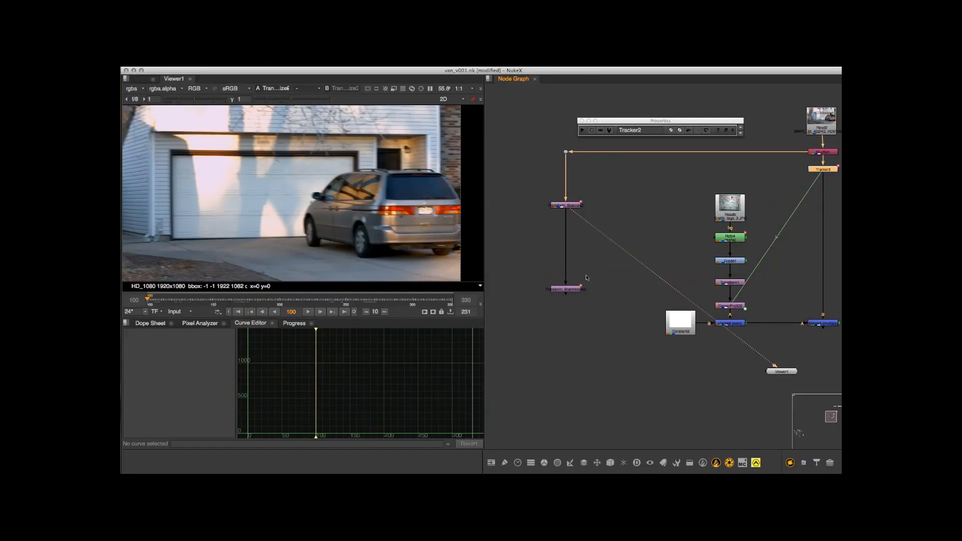
left_click(604, 298)
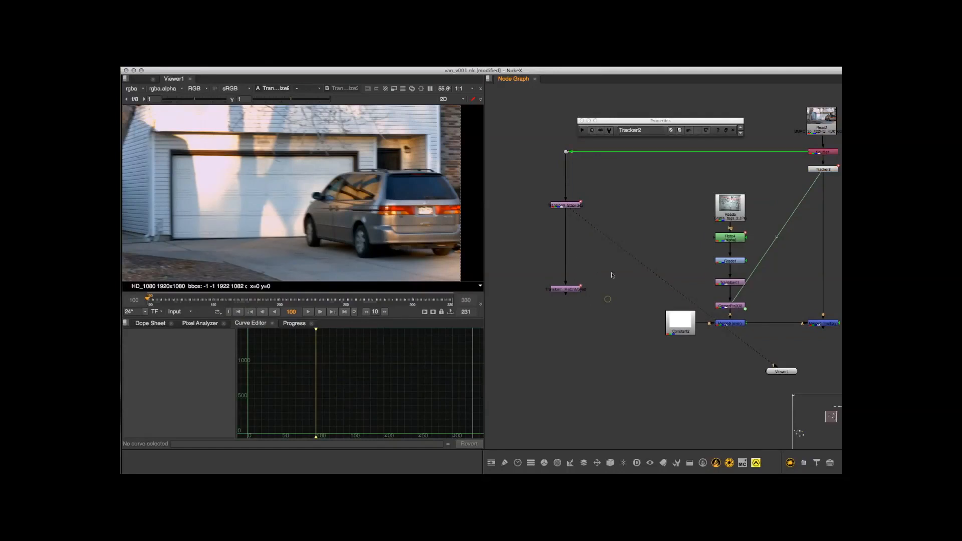
scroll(603, 301, "up", 2)
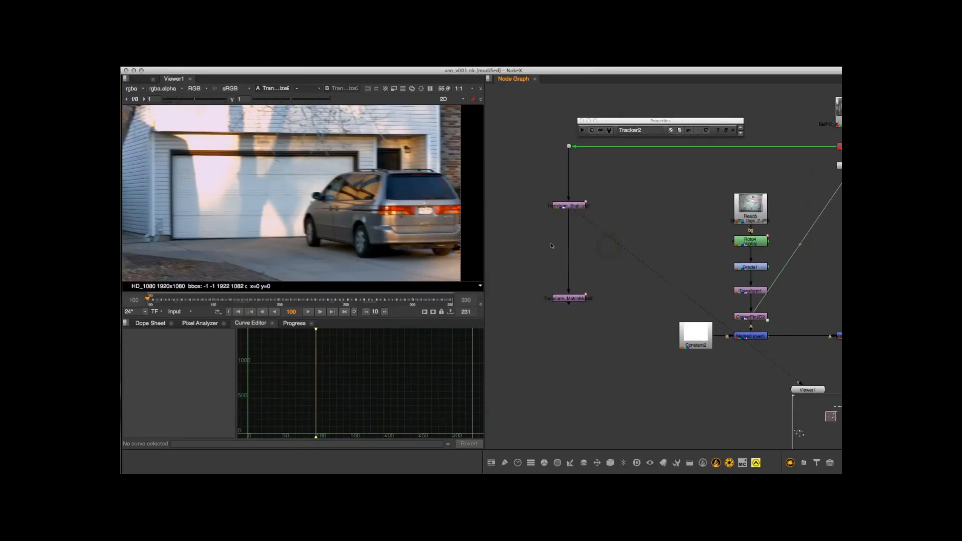
middle_click_drag(593, 276, 603, 298)
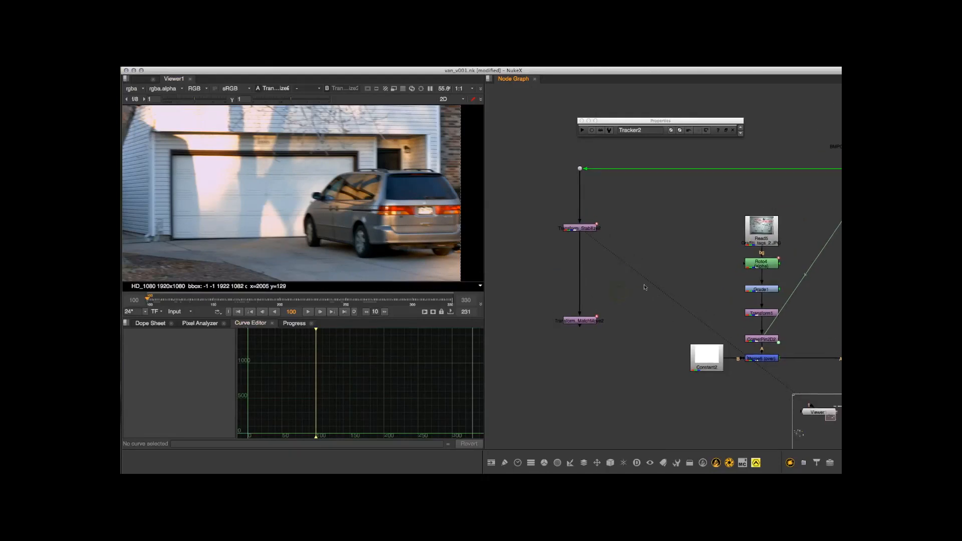
key("o")
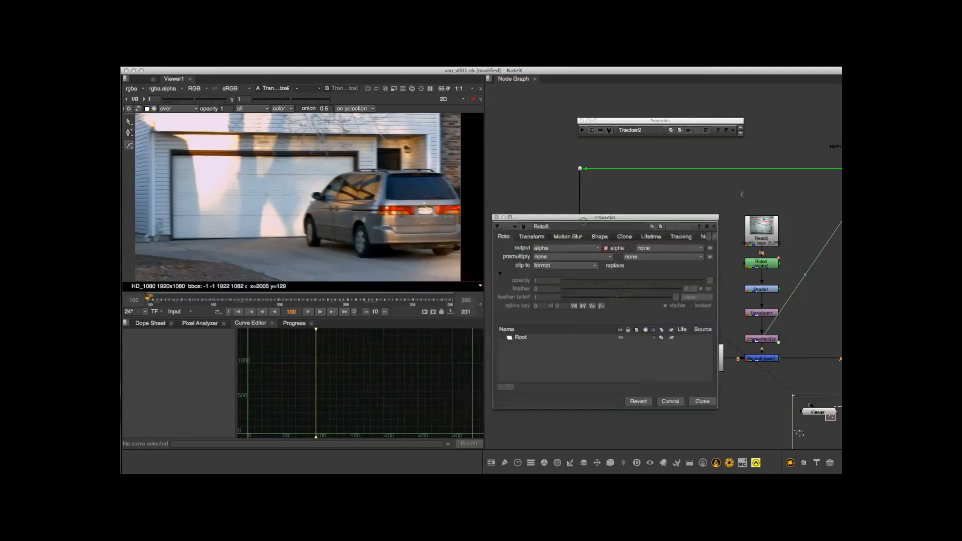
scroll(323, 218, "up", 4)
scroll(323, 218, "up", 3)
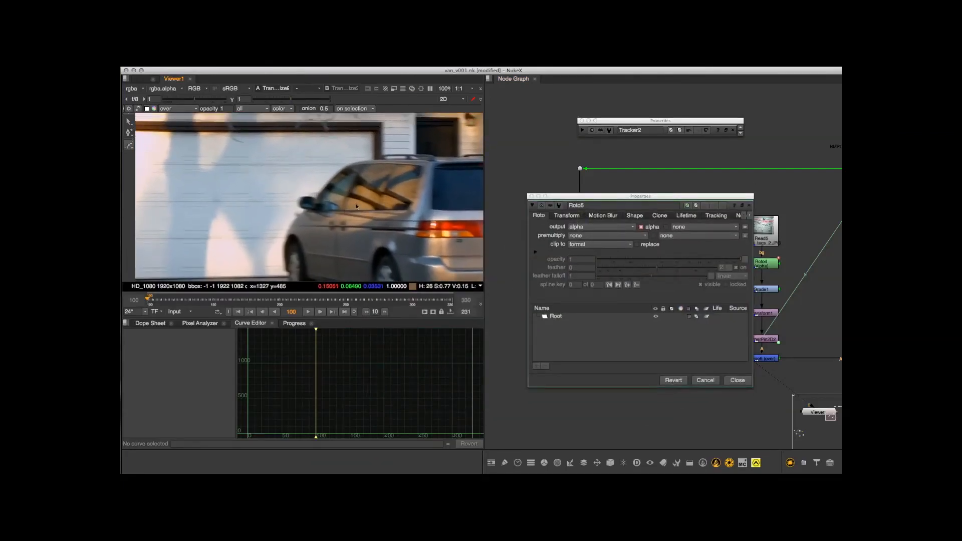
Start a Bezier roto shape at the van's front tyre and trace up the front fender and hood to the side mirror
middle_click_drag(344, 201, 332, 189)
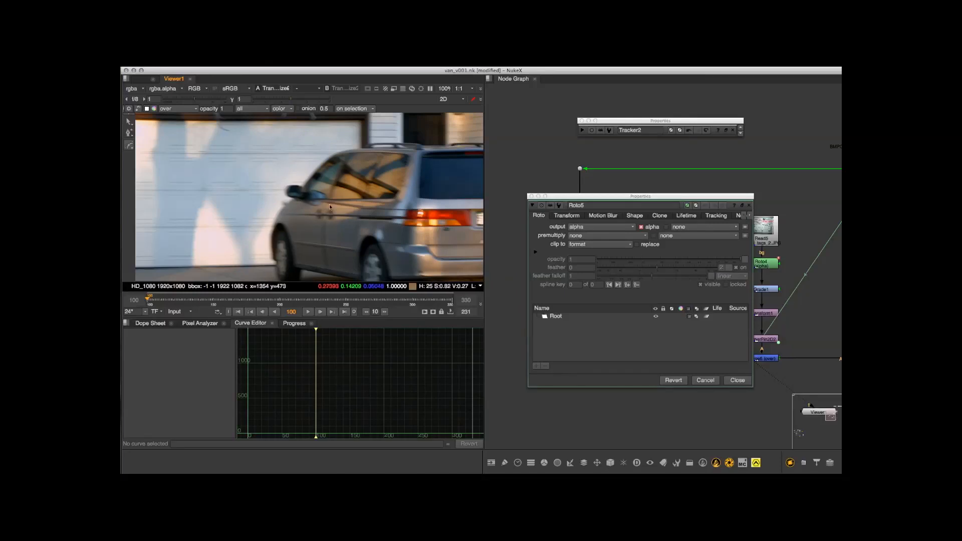
middle_click_drag(309, 186, 339, 182)
middle_click_drag(287, 208, 346, 200, "alt")
mouse_move(288, 182)
middle_mouse_down()
mouse_move(281, 233)
mouse_move(266, 218)
mouse_move(332, 180)
mouse_move(328, 221)
mouse_move(320, 175)
mouse_move(306, 180)
middle_mouse_up()
middle_click_drag(293, 237, 307, 201)
left_click_drag(294, 246, 291, 236)
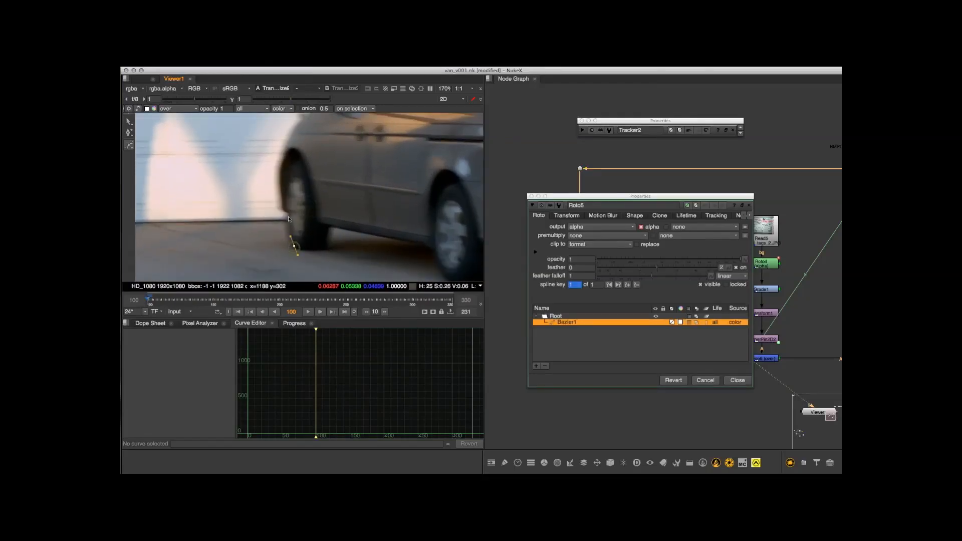
left_click(289, 214)
middle_click_drag(287, 153, 288, 206)
left_click_drag(297, 178, 326, 154)
Continue the Bezier along the windshield and roof, then close it loosely around the van's rear and the ground beneath it
middle_click_drag(321, 161, 249, 265)
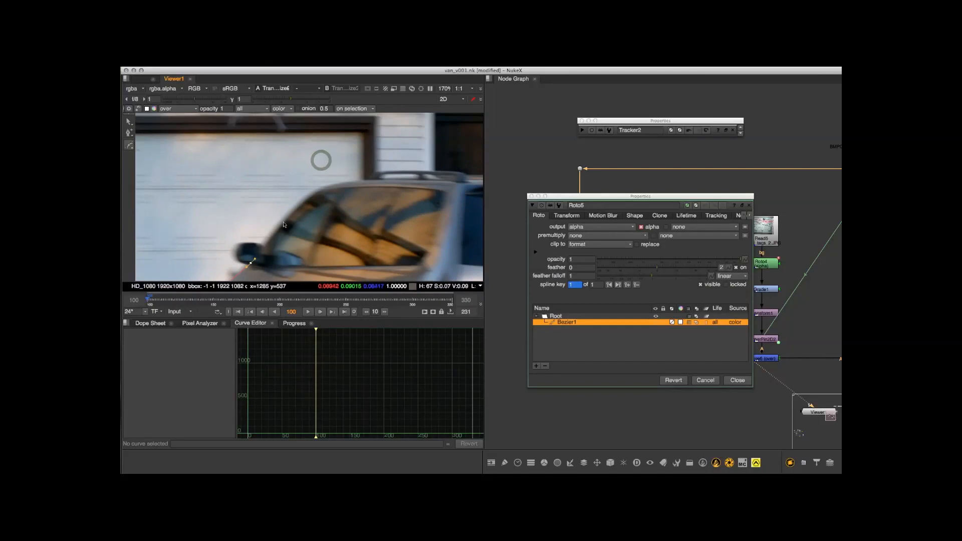
left_click_drag(285, 220, 290, 215)
left_click(317, 189)
left_click_drag(366, 180, 383, 179)
middle_click_drag(324, 176, 298, 188)
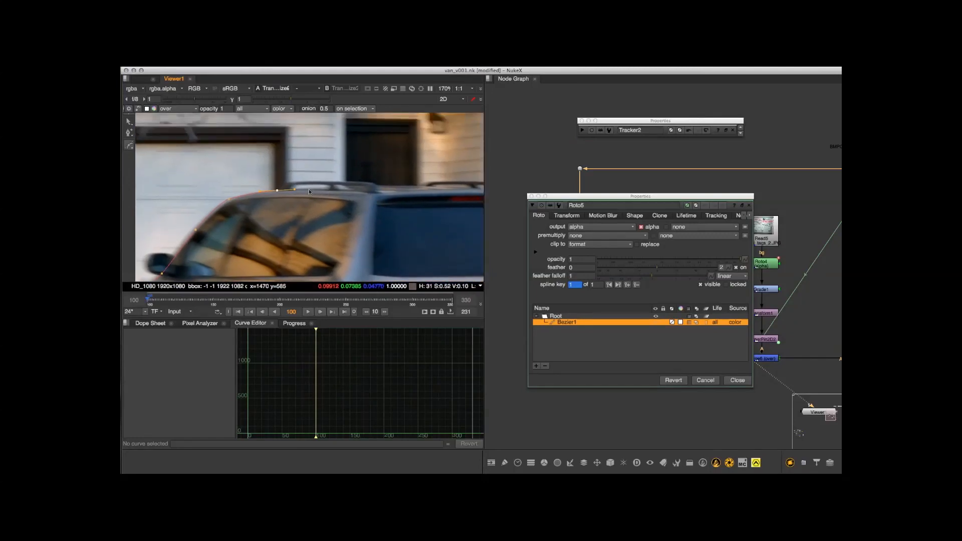
left_click(290, 183)
scroll(314, 167, "down", 3)
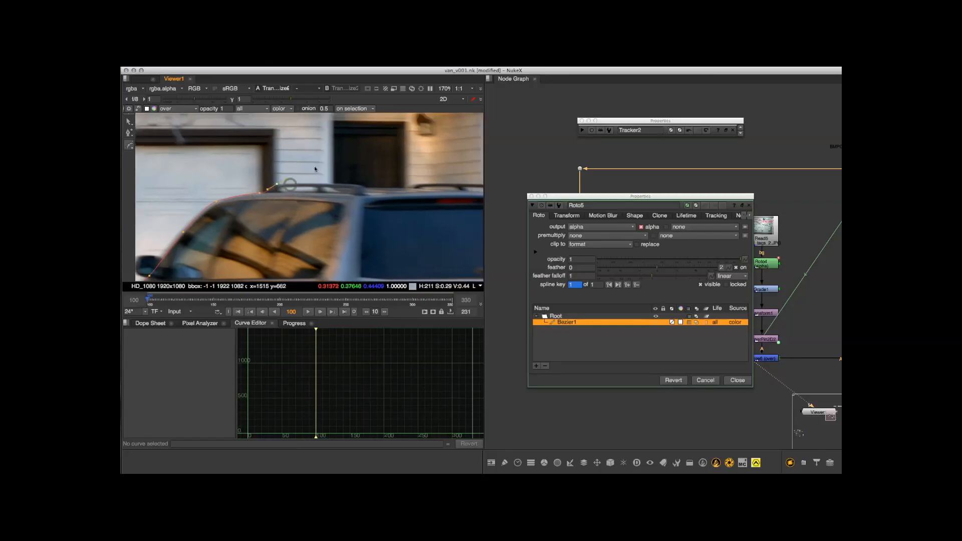
scroll(413, 194, "down", 3)
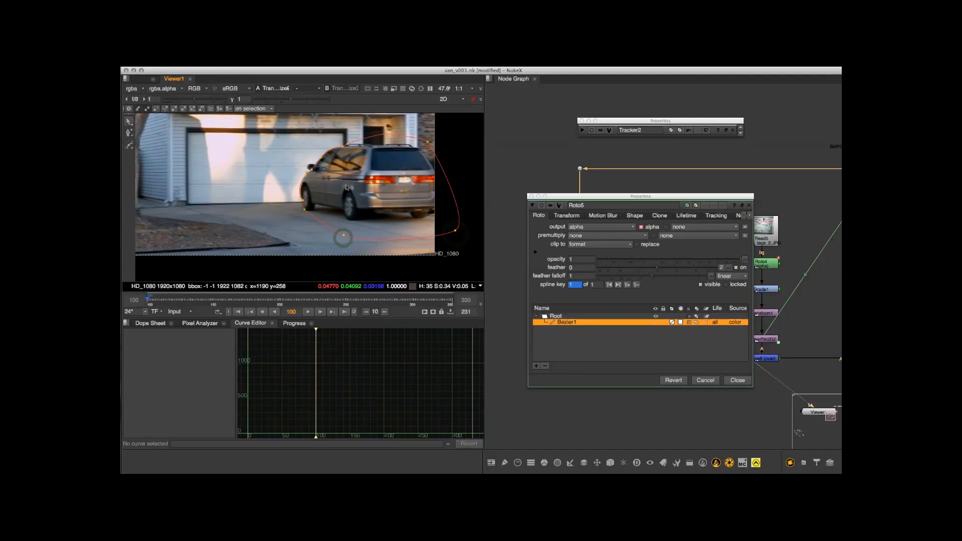
scroll(304, 212, "down", 1)
Select all the shape's points, maximize the viewer and move the Roto5 properties window clear of the van
key("ctrl+a")
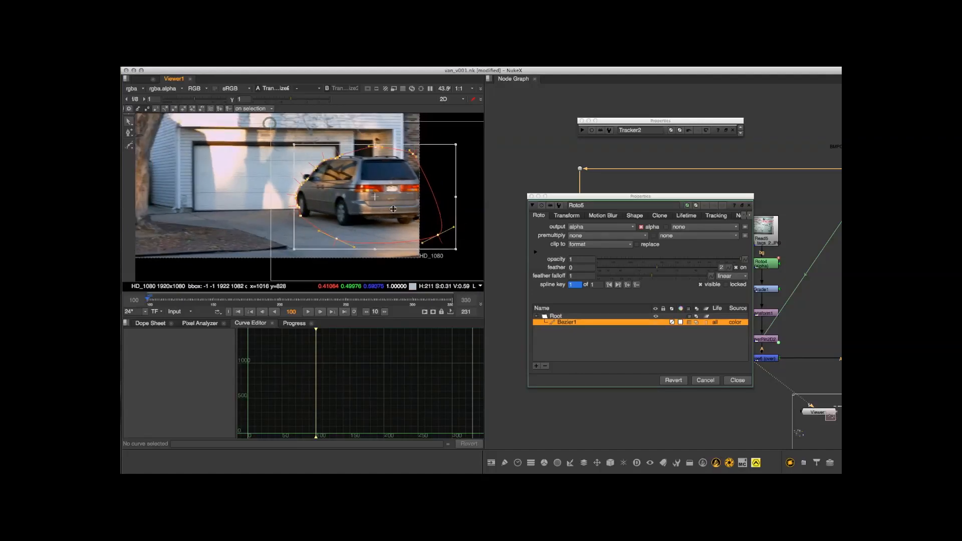
scroll(371, 206, "up", 1)
scroll(371, 206, "up", 1)
middle_click_drag(371, 197, 367, 224)
key("space")
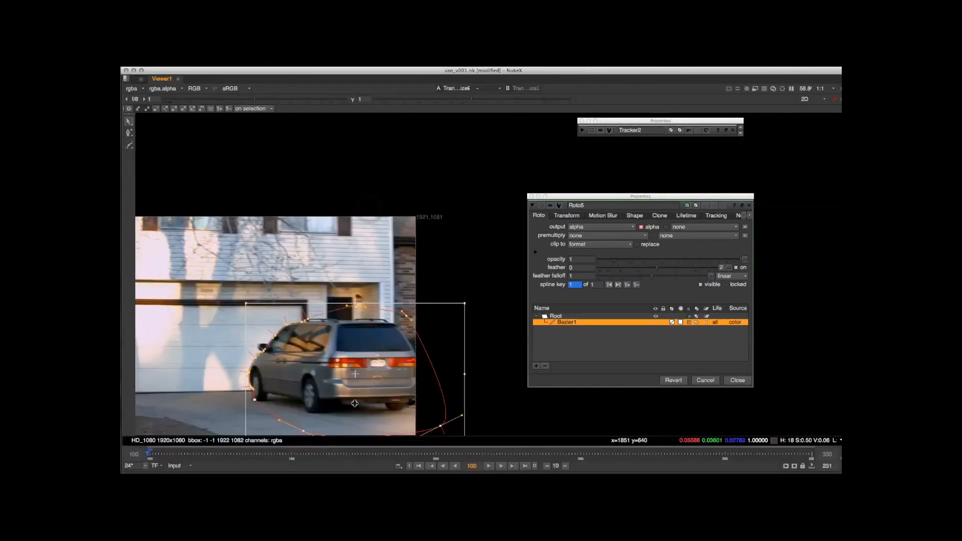
middle_click_drag(315, 380, 417, 255)
scroll(416, 255, "up", 2)
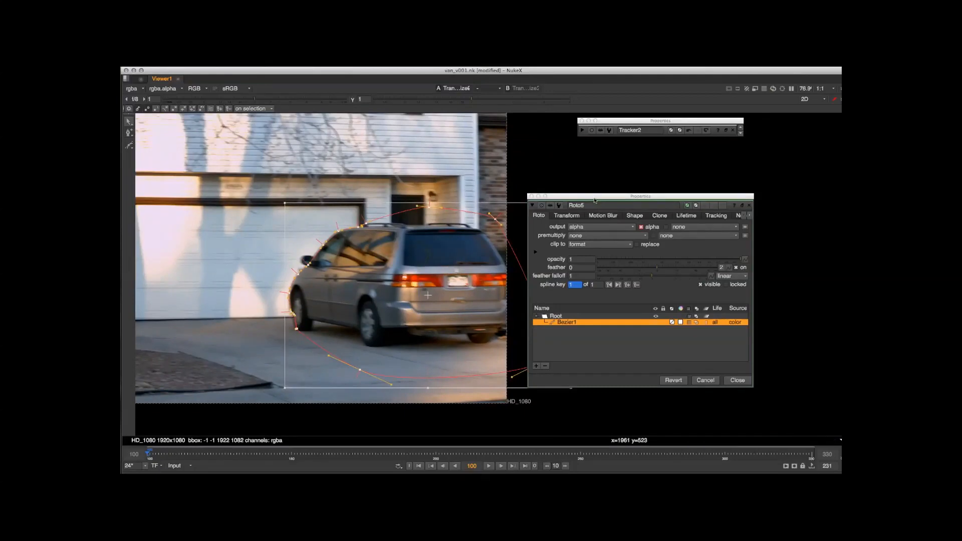
left_click_drag(595, 200, 749, 200)
scroll(425, 282, "up", 1)
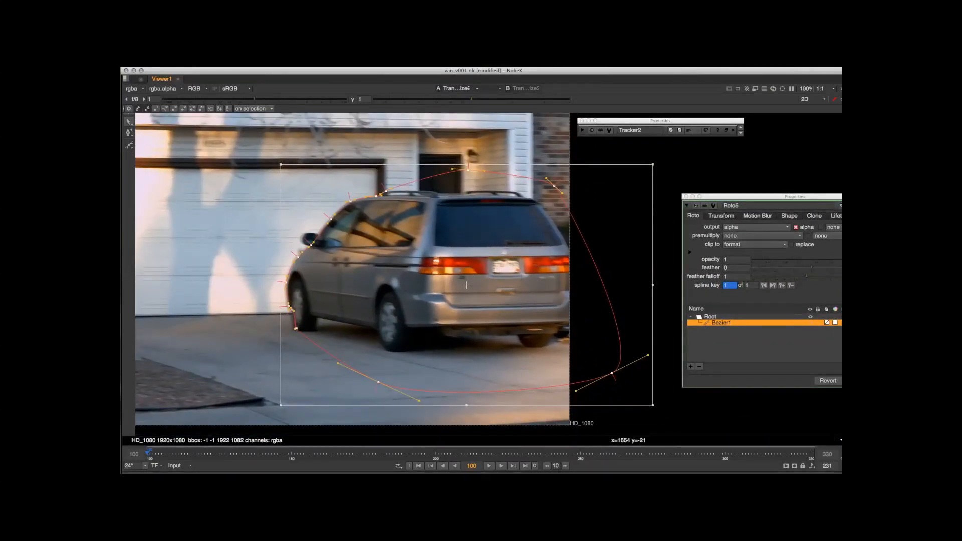
Set the frame skip increment to 12, advance to frame 112 and shift the whole shape to match the van
type("12")
left_click(566, 468)
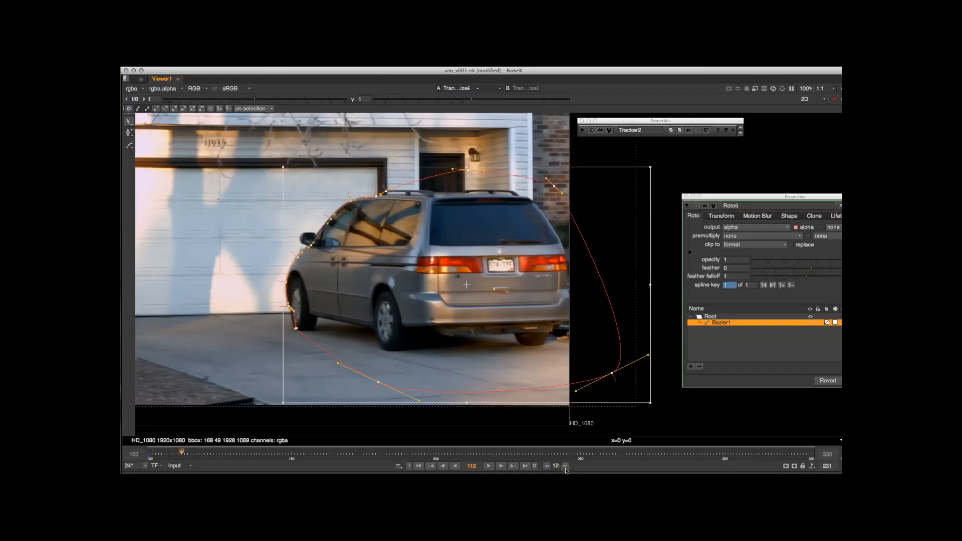
left_click_drag(468, 329, 467, 327)
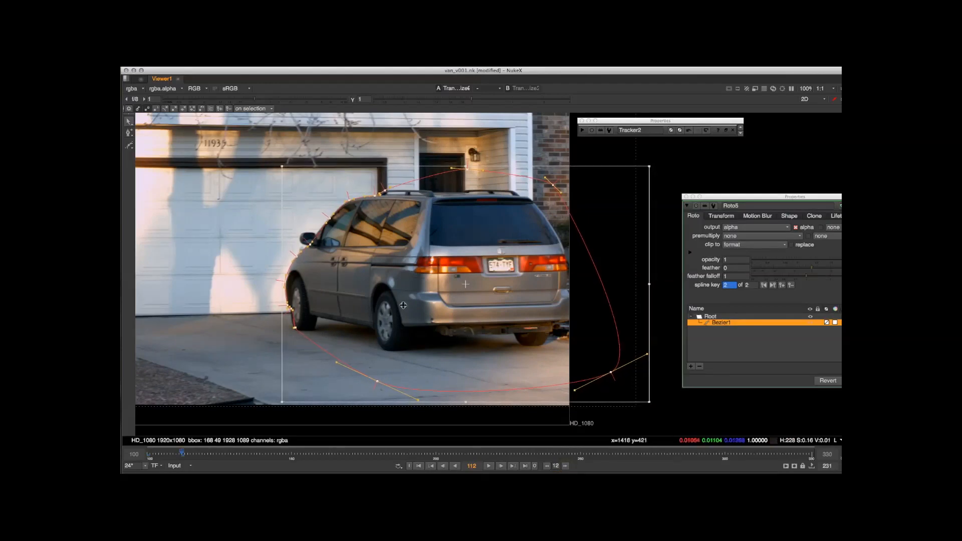
Examine the shape's fit around the van's outline at frame 112
middle_click_drag(414, 295, 390, 271)
scroll(390, 270, "up", 2)
scroll(471, 307, "down", 1)
middle_click_drag(471, 306, 472, 301)
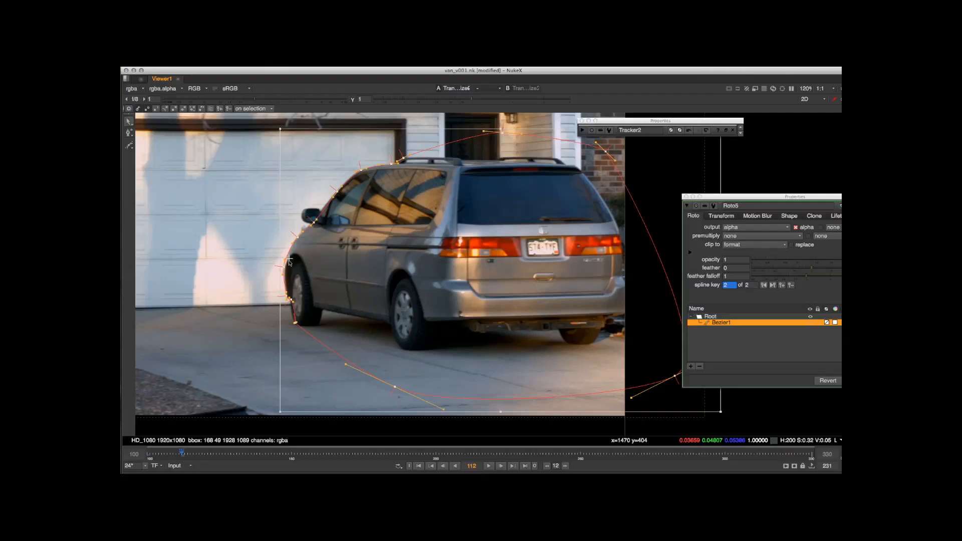
mouse_move(364, 231)
middle_mouse_down()
mouse_move(325, 228)
mouse_move(324, 254)
mouse_move(346, 228)
middle_mouse_up()
scroll(324, 254, "down", 1)
scroll(337, 250, "up", 2)
scroll(346, 227, "down", 1)
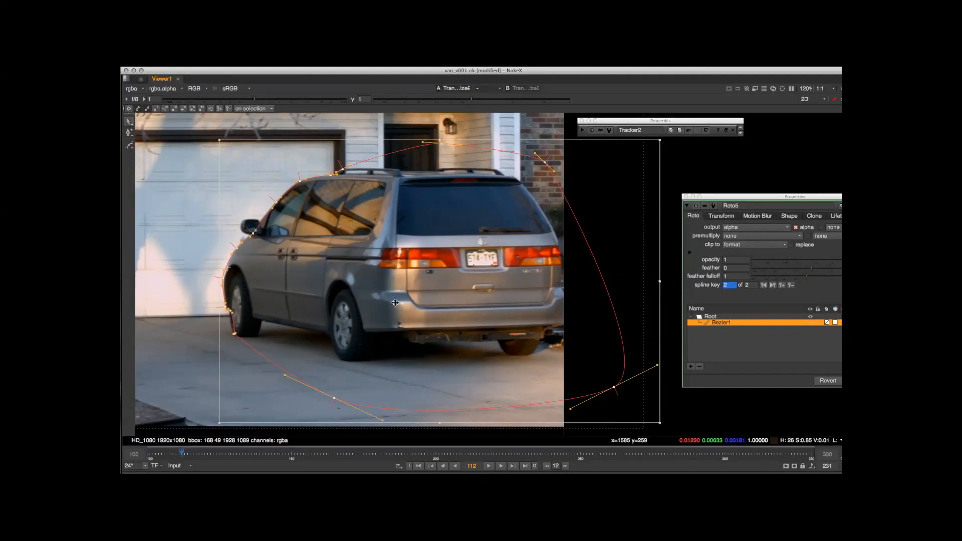
middle_click_drag(385, 259, 370, 282)
scroll(379, 264, "down", 1)
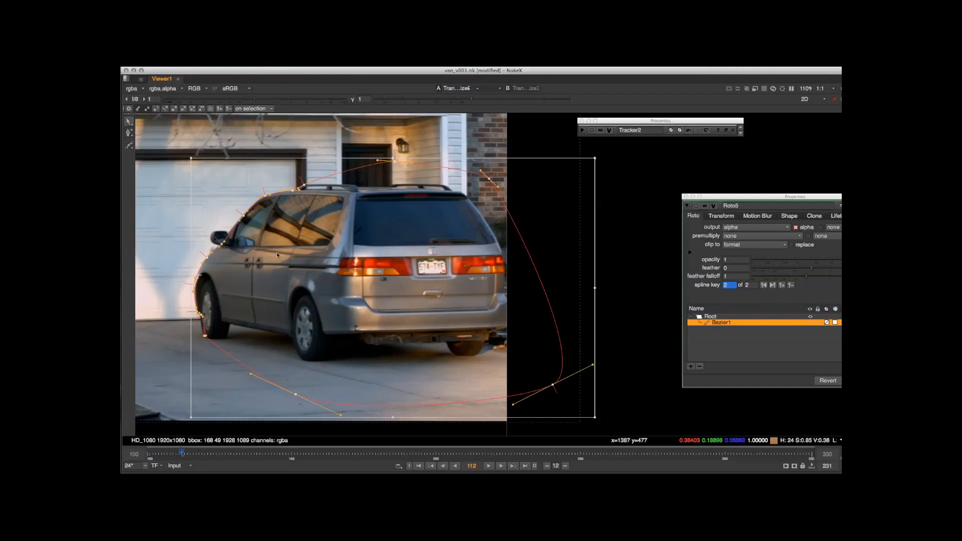
Place the shape's transform pivot at the van's front wheel arch and realign the whole shape at frame 124
left_click(199, 280)
left_click_drag(166, 150, 612, 447)
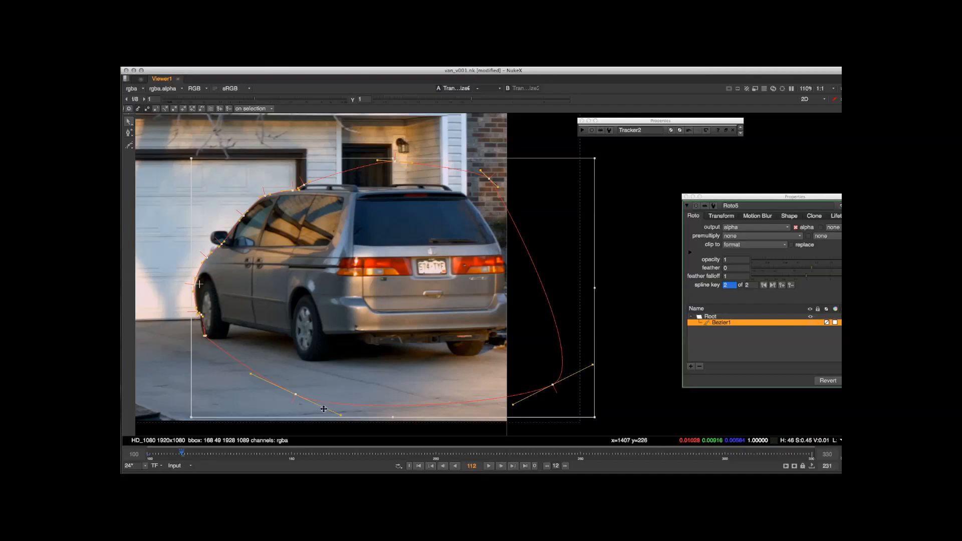
left_click(565, 466)
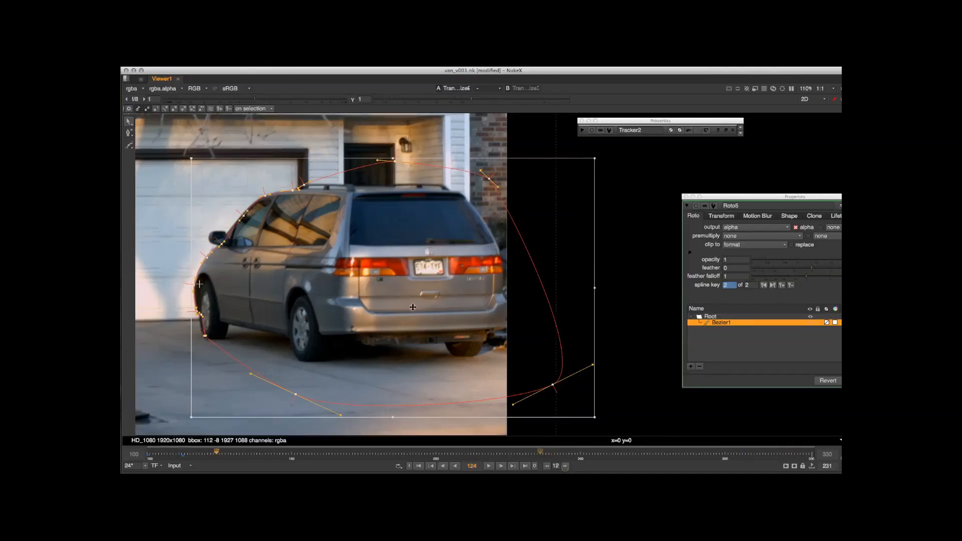
left_click_drag(390, 319, 390, 318)
middle_click_drag(363, 298, 352, 267)
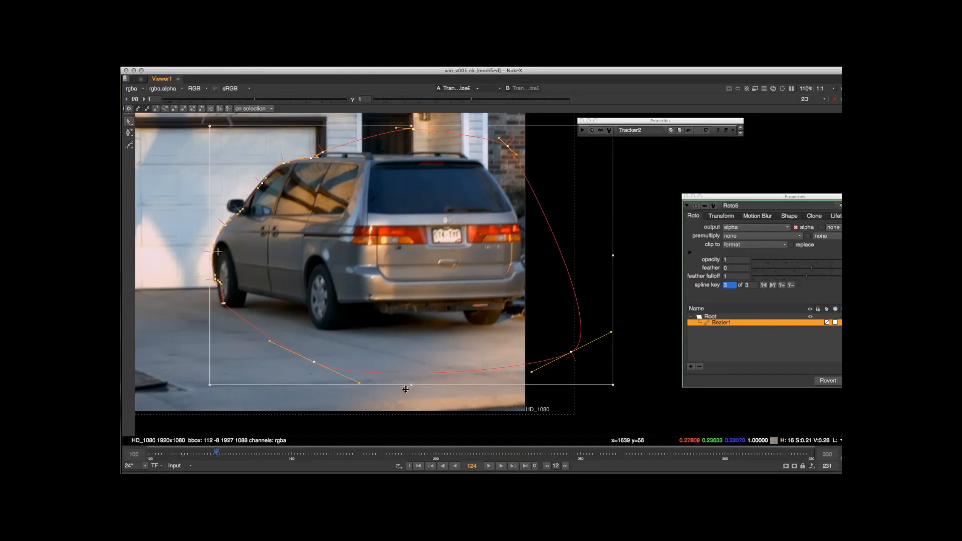
Skew the whole shape slightly at frame 124 to fit the van's front edge and roofline
left_click_drag(411, 386, 406, 391)
left_click_drag(387, 314, 385, 313)
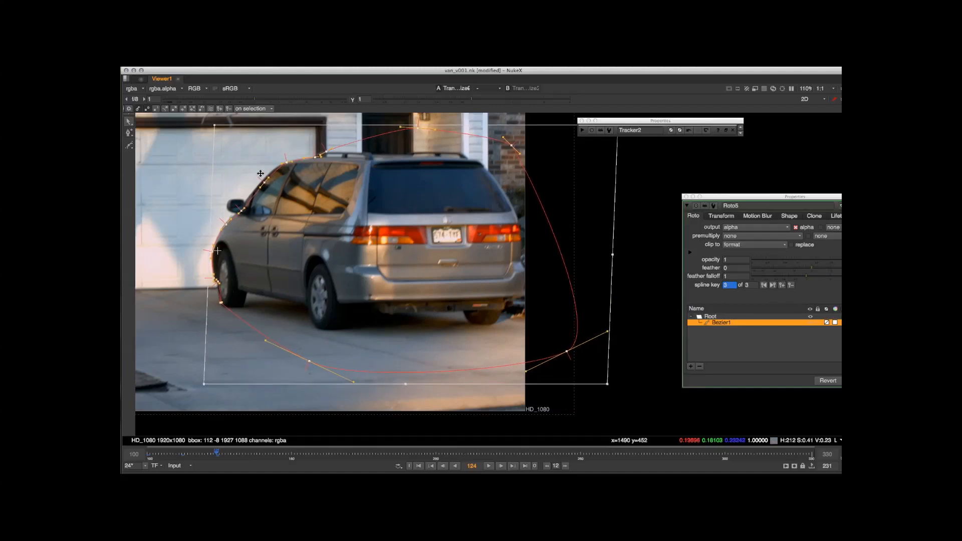
left_click_drag(613, 258, 613, 261)
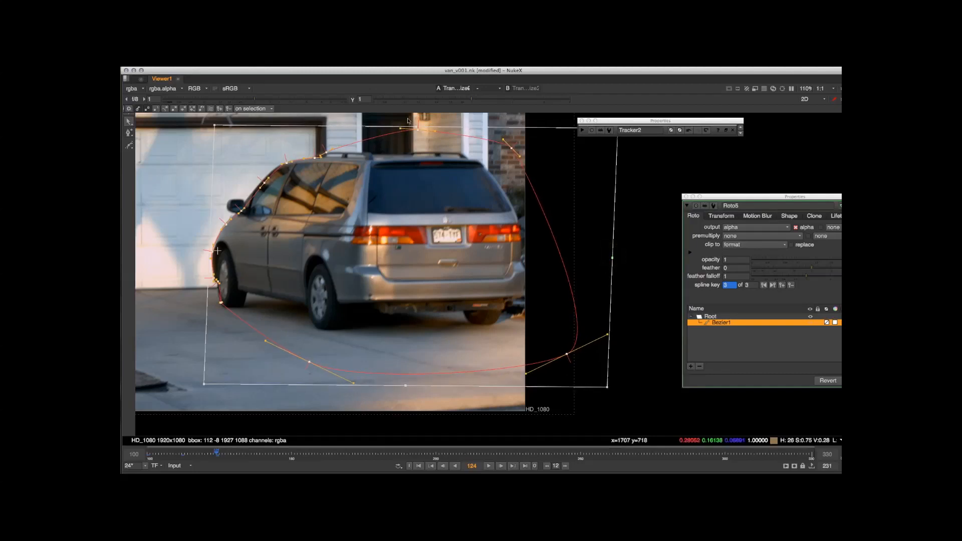
left_click_drag(418, 127, 409, 129)
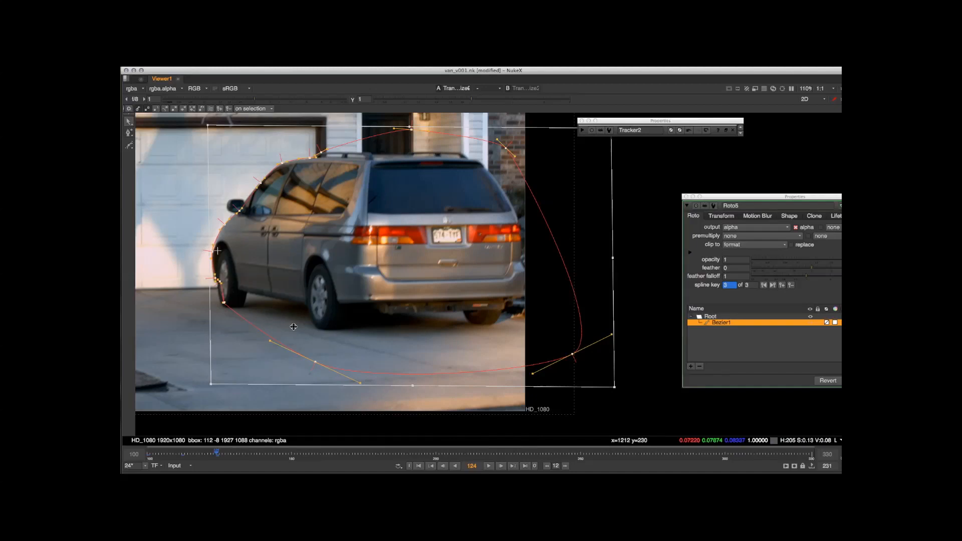
Advance to frame 136, then nudge and skew the shape to match the van's outline
left_click(565, 465)
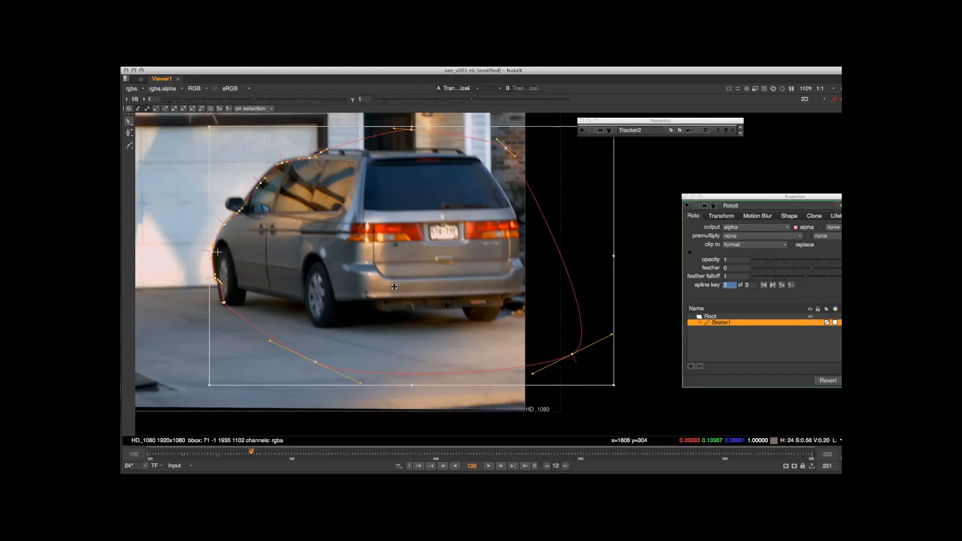
left_click_drag(394, 287, 394, 286)
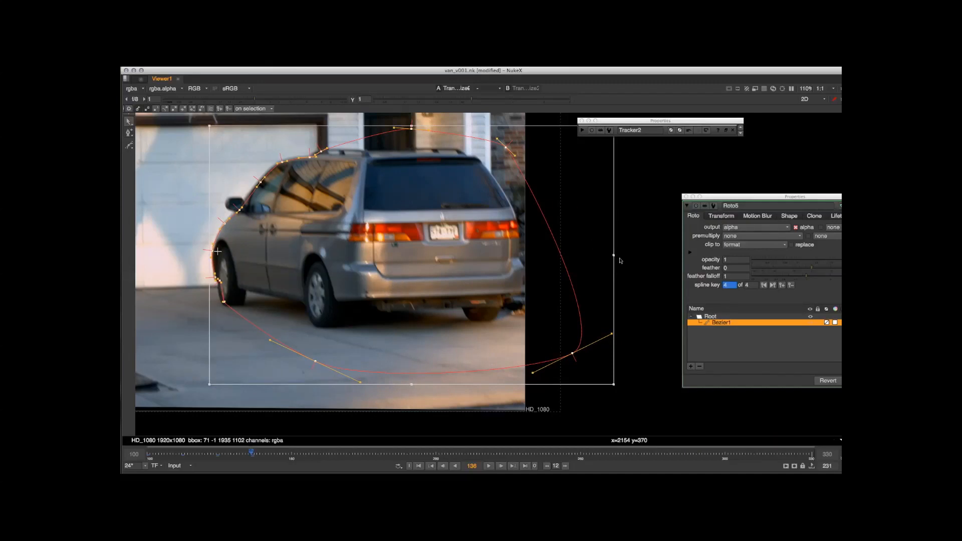
left_click_drag(613, 258, 610, 250)
left_click_drag(412, 123, 409, 122)
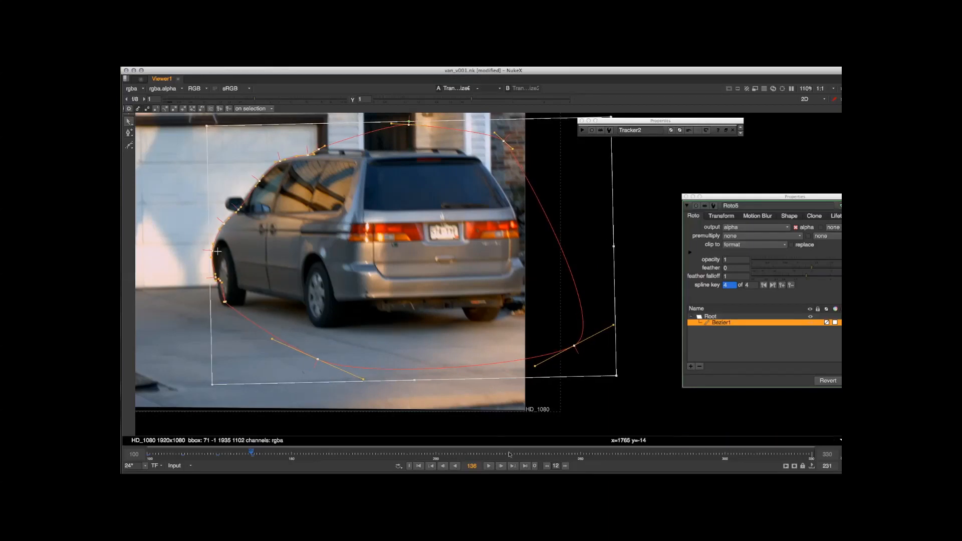
Key the shape at frames 148 and 160, skewing it vertically to follow the van
left_click(565, 465)
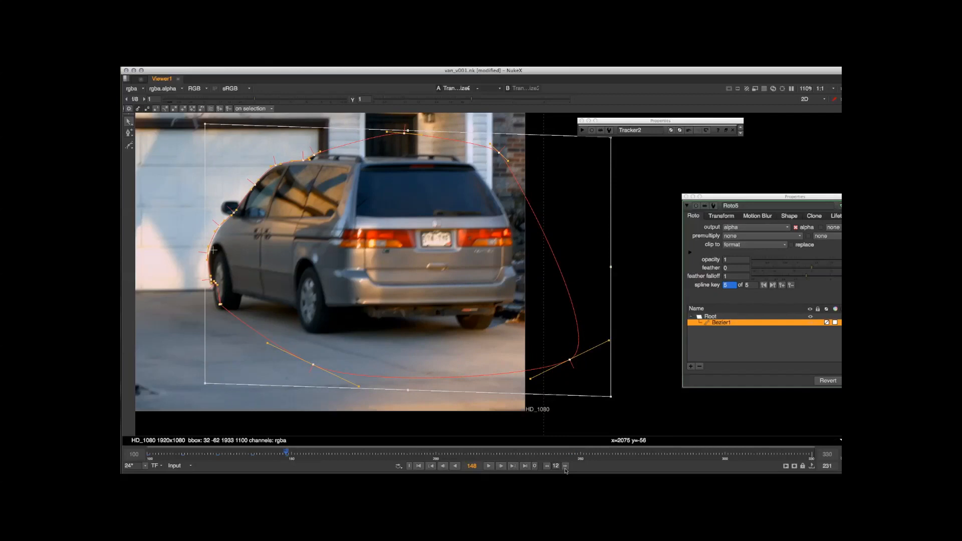
left_click(565, 467)
left_click_drag(613, 259, 612, 252)
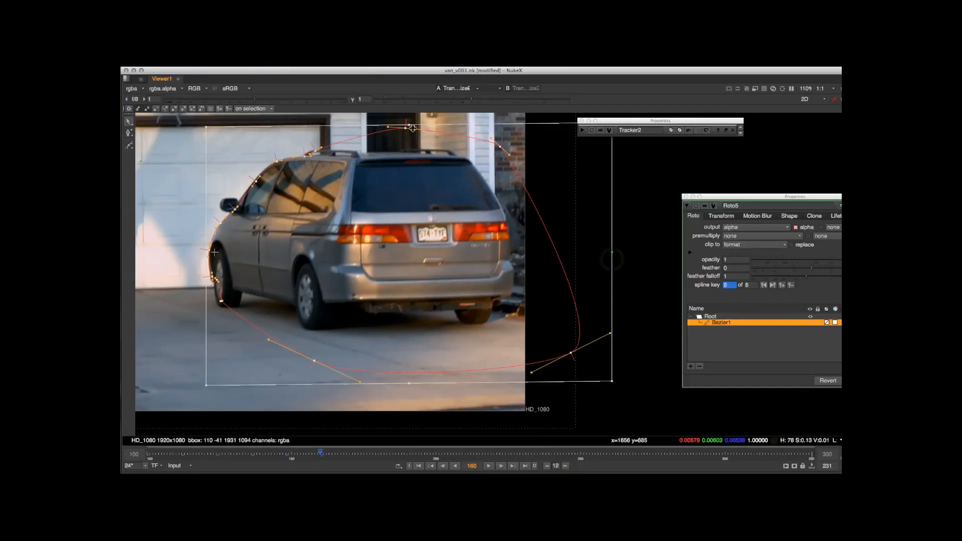
Realign the shape with the van at frames 172 and 184, keeping all its points selected
left_click(565, 467)
left_click_drag(345, 143, 345, 145)
left_click_drag(409, 125, 403, 126)
left_click_drag(177, 267, 362, 386)
left_click_drag(166, 120, 667, 396)
left_click(565, 466)
left_click_drag(388, 280, 380, 284)
Advance to frame 196, then skew and nudge the shape to fit the van's front outline
left_click(565, 466)
left_click_drag(215, 262, 218, 260)
left_click_drag(613, 260, 584, 260)
left_click_drag(370, 282, 369, 282)
left_click(170, 203)
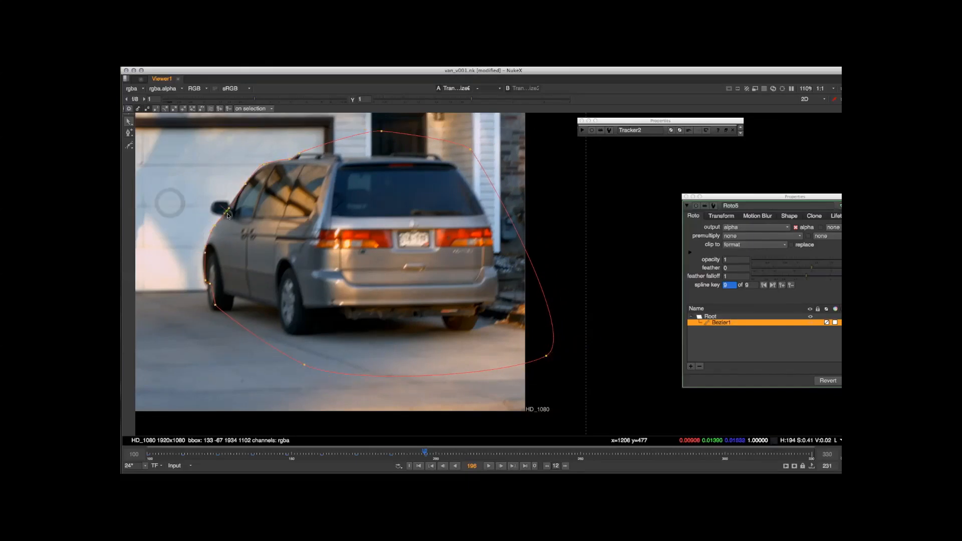
Select all the shape's points and key the shape against the van at frame 208
left_click_drag(163, 142, 616, 403)
left_click(565, 466)
left_click(389, 152)
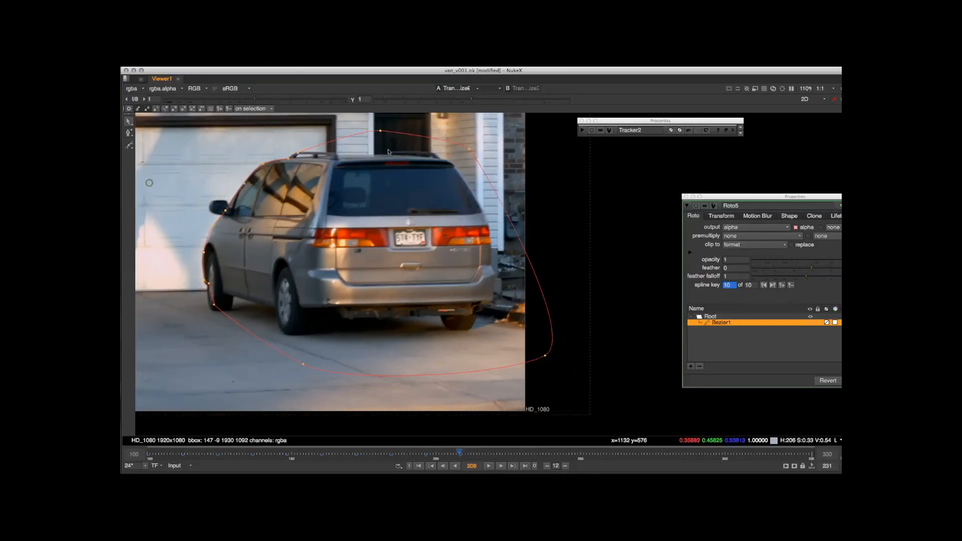
middle_click_drag(304, 169, 298, 143)
Advance to frame 220, shift the whole shape and refine its points along the van's front and windshield
left_click(565, 466)
scroll(568, 416, "down", 1)
key("super+a")
left_click_drag(395, 258, 392, 259)
left_click(211, 221)
left_click(240, 160)
Align the shape at frame 232, fitting its lower front point to the tyre and its top point to the roof
left_click(565, 466)
key("super+a")
left_click_drag(413, 291, 414, 294)
left_click(204, 300)
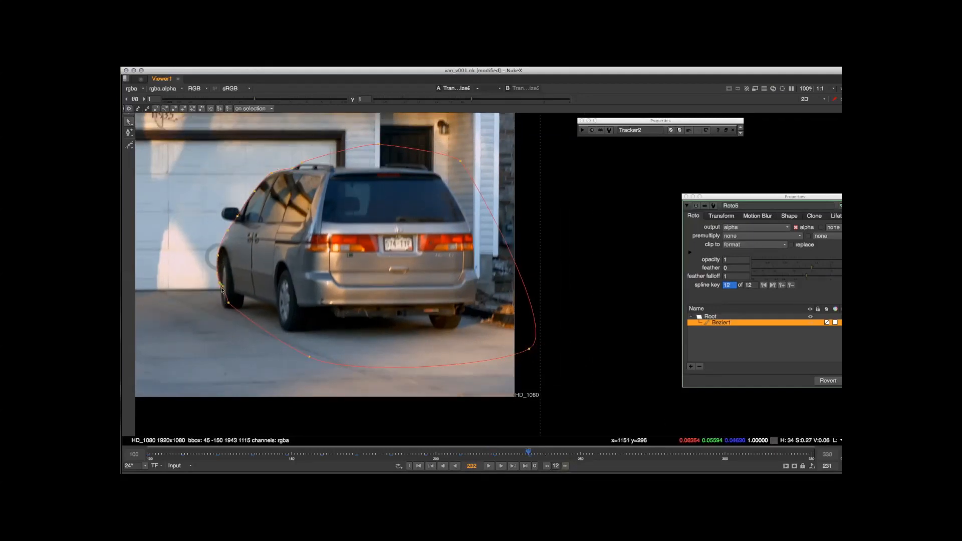
left_click_drag(194, 147, 616, 408)
left_click(589, 228)
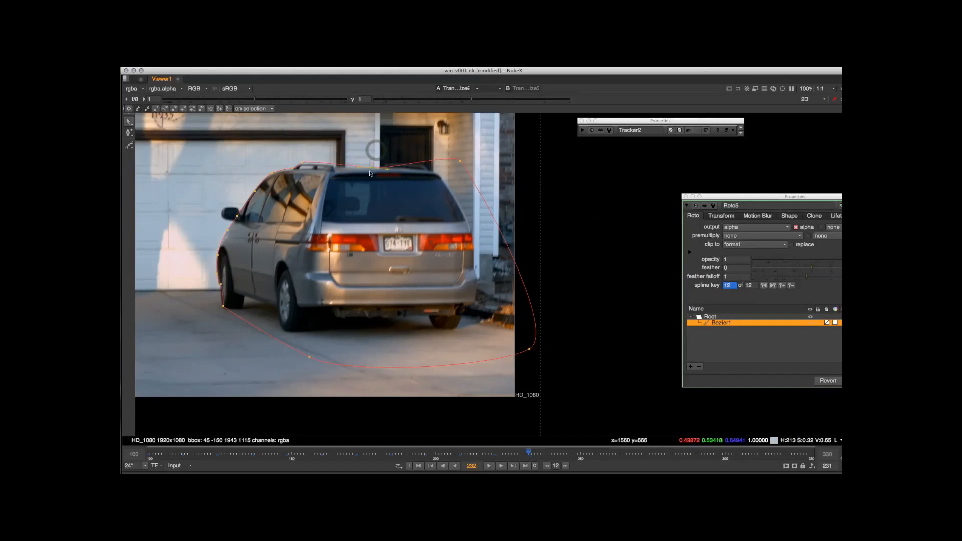
Move the whole shape to match the van's position at frame 244
key("super+a")
left_click(565, 466)
left_click_drag(422, 317, 421, 312)
left_click_drag(223, 172, 316, 214)
Advance to frame 256 and refit the shape's points around the van's front wheel and fender
key("super+a")
key("shift+Right")
left_click(193, 272)
left_click_drag(203, 247, 234, 277)
scroll(234, 277, "up", 5)
middle_click_drag(192, 220, 242, 132)
left_click(301, 254)
left_click_drag(403, 373, 263, 219)
left_click(310, 320)
Refine the shape's upper points along the van's roofline at frame 256, then select all the points
middle_click_drag(398, 177, 282, 413)
middle_click_drag(316, 250, 285, 263)
left_click_drag(291, 223, 529, 259)
left_click_drag(421, 250, 405, 254)
left_click_drag(479, 255, 474, 252)
scroll(473, 251, "down", 5)
key("super+a")
middle_click_drag(473, 251, 334, 190)
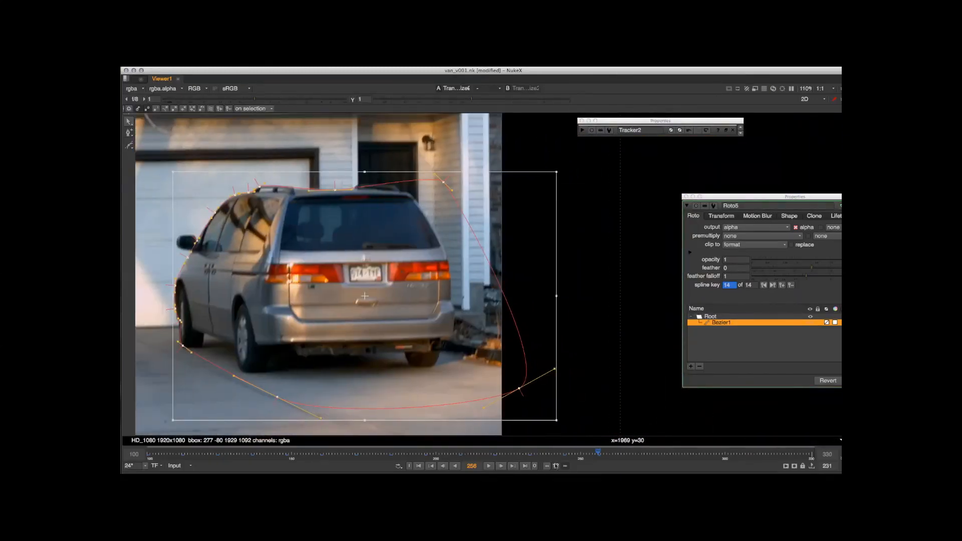
Advance to frame 268 and nudge the shape into line with the van
left_click(565, 465)
left_click_drag(431, 348, 427, 344)
left_click(428, 343)
middle_click_drag(359, 398, 369, 390)
left_click_drag(369, 390, 255, 344)
middle_click_drag(308, 246, 284, 248)
Reposition the whole shape at frame 280 and fine-tune the points along the van's front edge
key("super+a")
key("shift+Right")
middle_click_drag(385, 292, 395, 290)
left_click_drag(395, 291, 392, 290)
left_click(392, 290)
scroll(278, 305, "up", 4)
left_click_drag(182, 245, 236, 387)
left_click_drag(220, 301, 224, 302)
scroll(224, 302, "down", 3)
middle_click_drag(354, 159, 311, 201)
left_click(311, 201)
Advance to frame 292 and move the whole shape onto the van's new position
left_click(564, 467)
middle_click_drag(457, 293, 490, 243)
key("super+a")
left_click_drag(405, 317, 389, 310)
Advance to frame 304 and adjust the shape to follow the van's front edge and roofline
key("shift+Right")
left_click(180, 189)
scroll(240, 190, "up", 2)
middle_click_drag(235, 144, 255, 191)
left_click(332, 132)
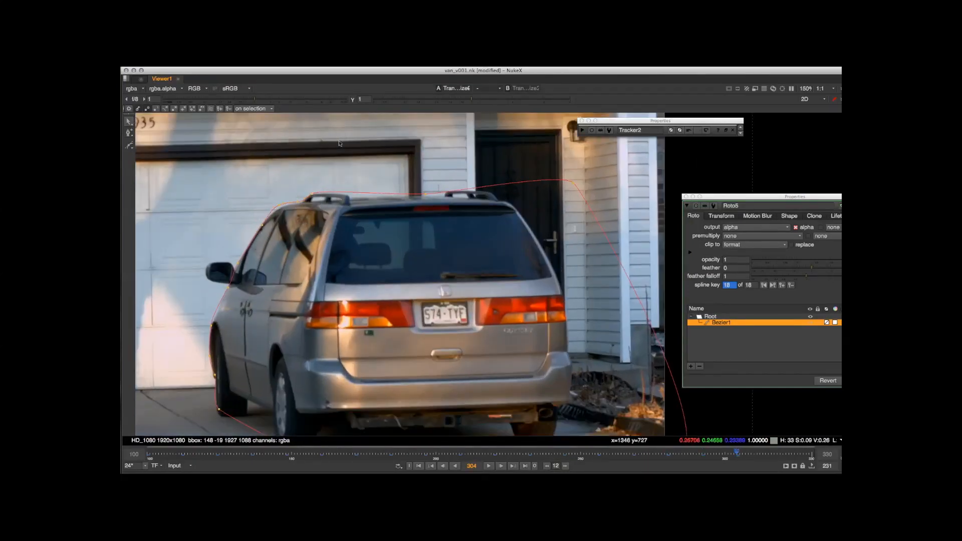
scroll(340, 254, "down", 3)
middle_click_drag(376, 351, 344, 257)
Move the whole shape to match the van at frame 316
left_click(564, 466)
left_click_drag(173, 133, 589, 377)
left_click_drag(370, 292, 366, 296)
scroll(366, 296, "up", 1)
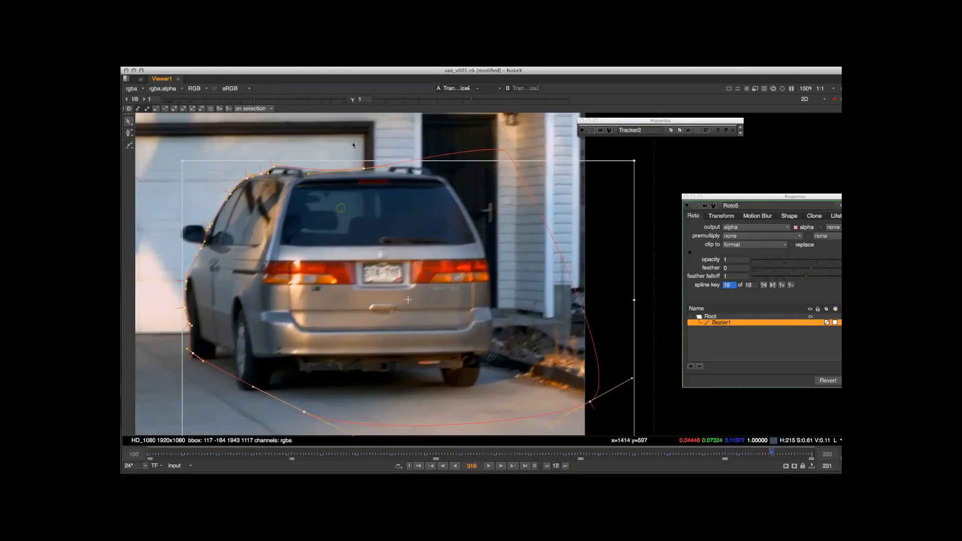
scroll(451, 351, "down", 1)
left_click(526, 401)
Realign the whole shape at frame 328 and refine its points along the van's front wheel, fender and windshield
left_click(565, 466)
key("super+a")
scroll(347, 236, "up", 1)
middle_click_drag(302, 236, 383, 279)
left_click_drag(382, 279, 382, 279)
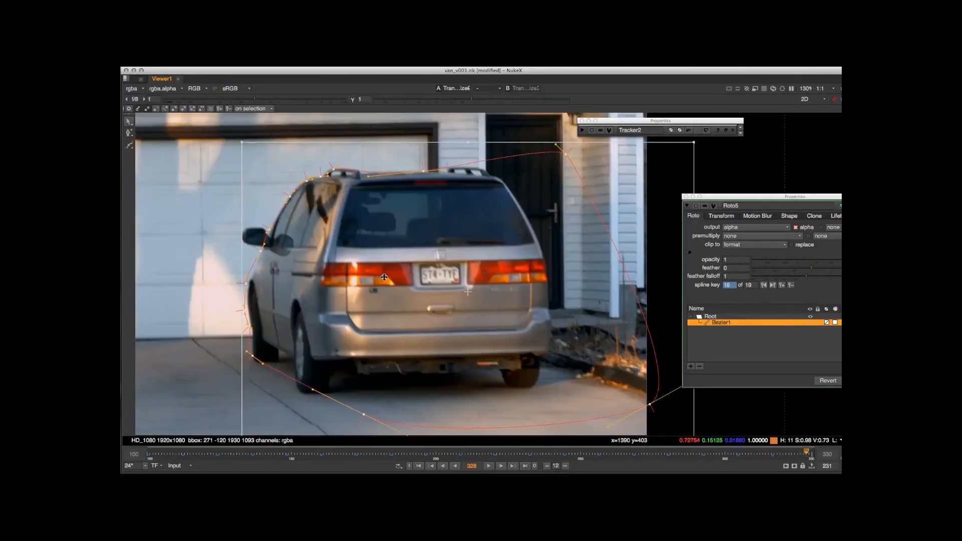
left_click(181, 209)
scroll(181, 209, "up", 2)
middle_click_drag(337, 214, 293, 144)
left_click_drag(232, 163, 282, 382)
left_click(274, 173)
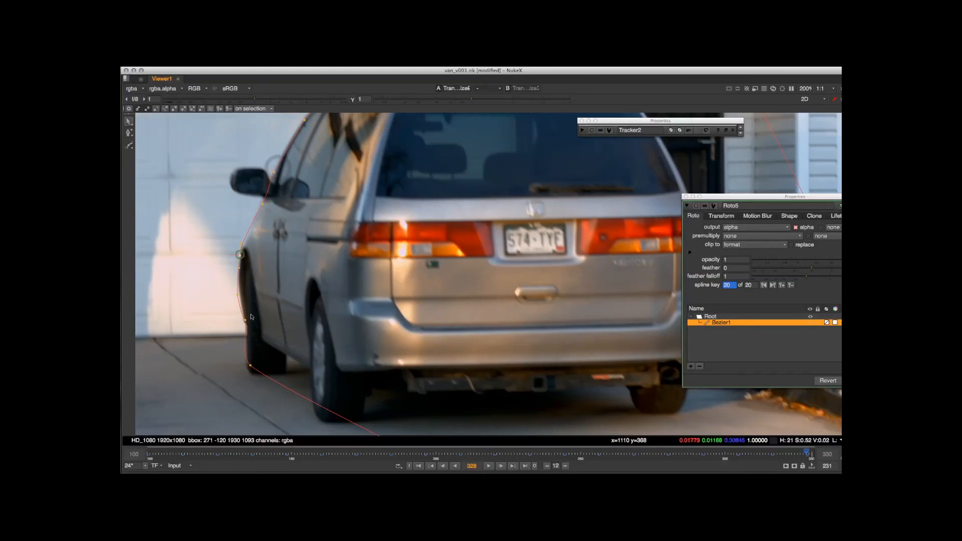
Refine the front roofline points at frame 328 and match the whole shape to the van at frame 330
middle_click_drag(306, 138, 168, 325)
left_click_drag(183, 246, 250, 291)
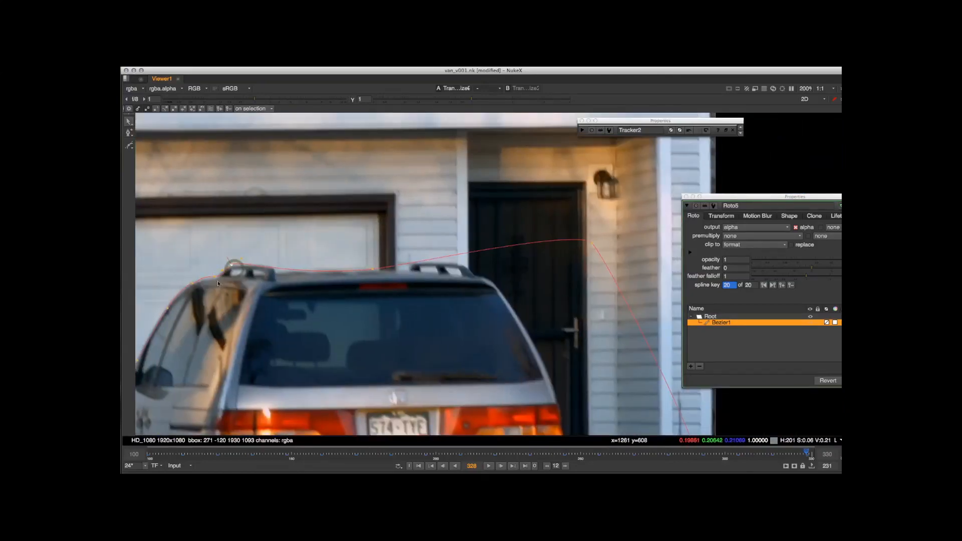
scroll(260, 201, "down", 4)
left_click(565, 466)
key("super+a")
middle_click_drag(278, 283, 439, 295)
scroll(325, 278, "up", 3)
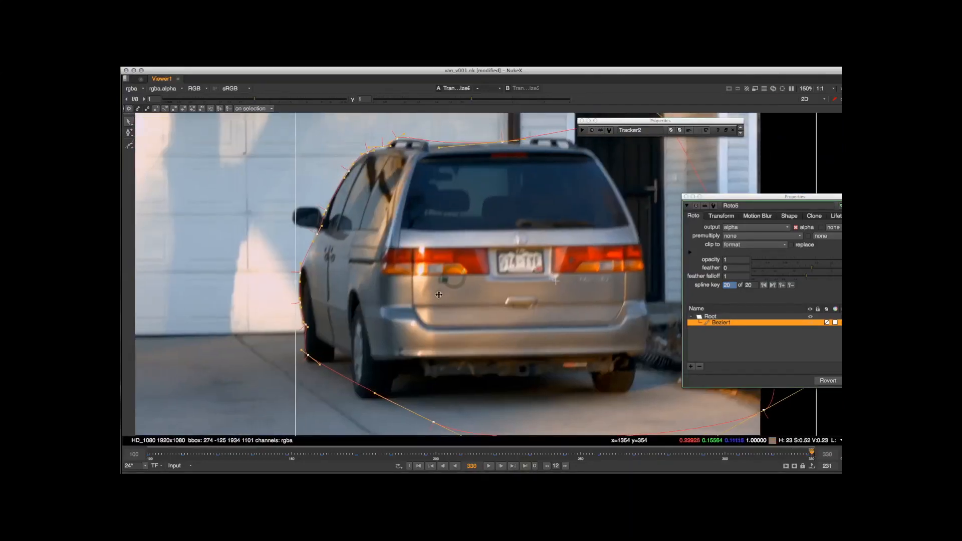
scroll(439, 294, "down", 3)
Return to frame 100 with the Roto5 controls open and advance 6 frames to frame 106
left_click(686, 206)
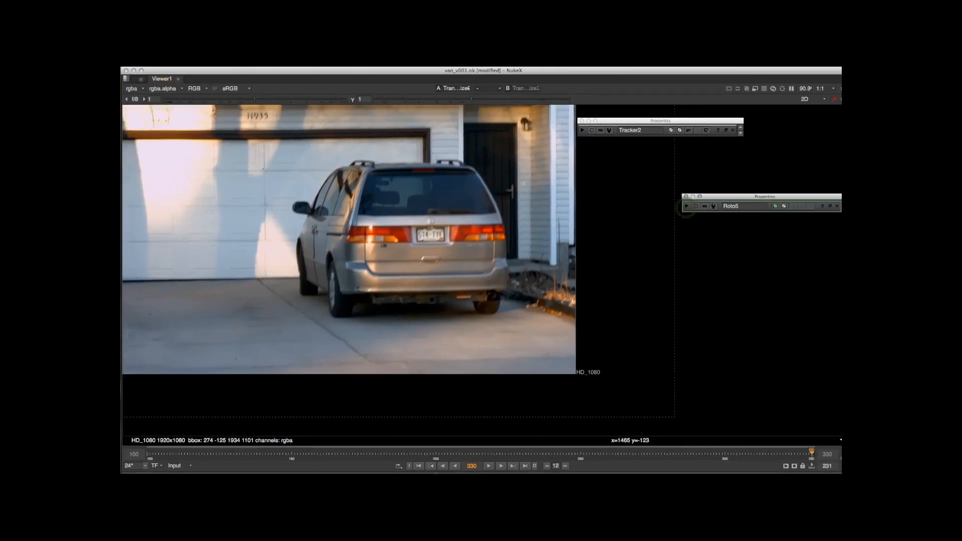
left_click(418, 466)
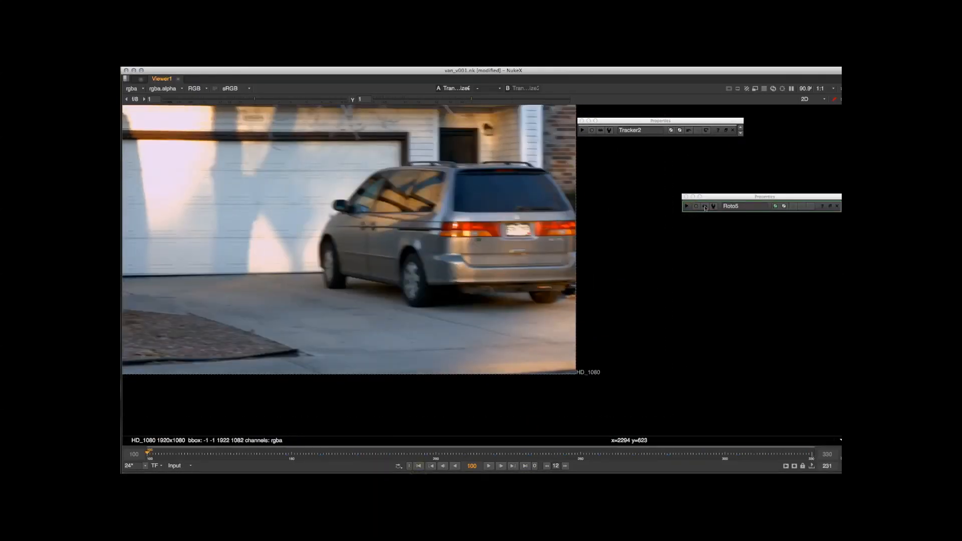
left_click(689, 207)
left_click(687, 207)
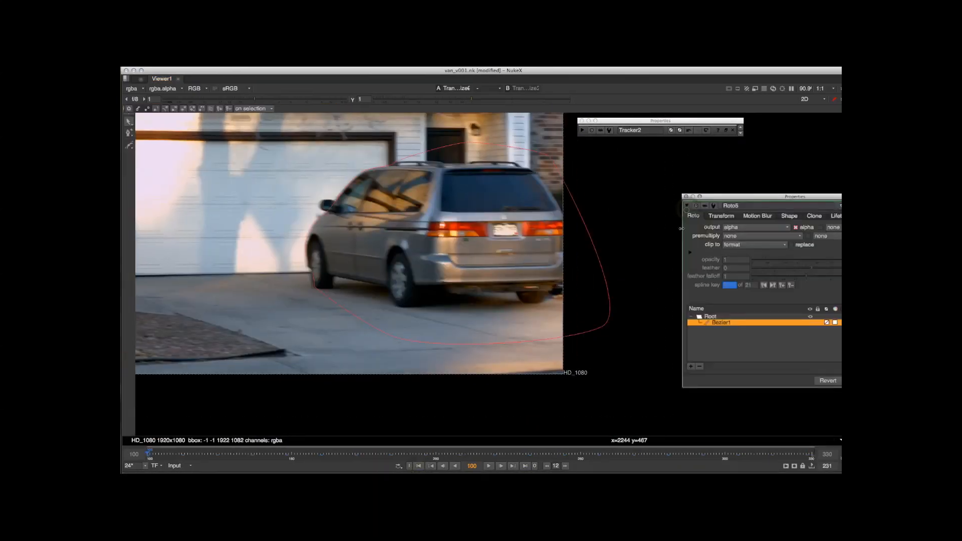
left_click(555, 466)
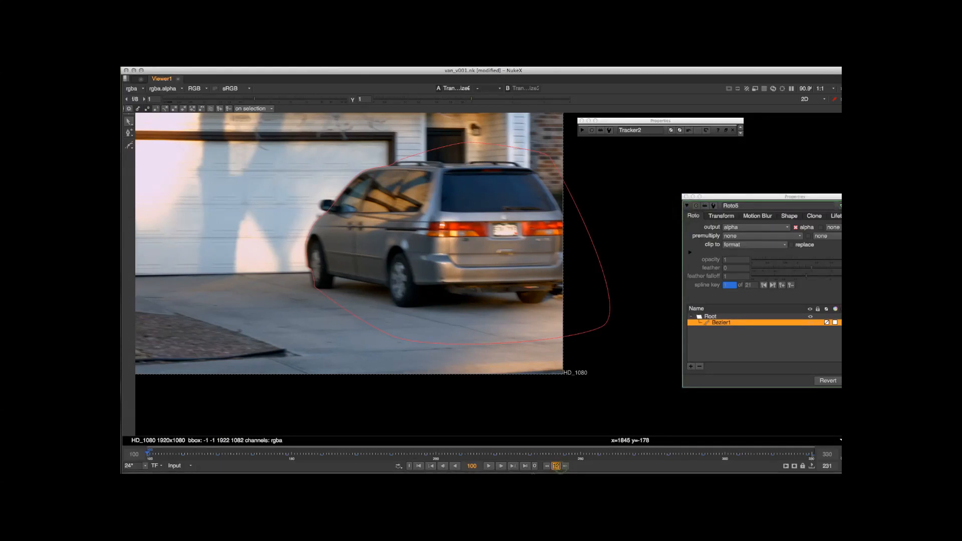
type("6")
left_click(565, 466)
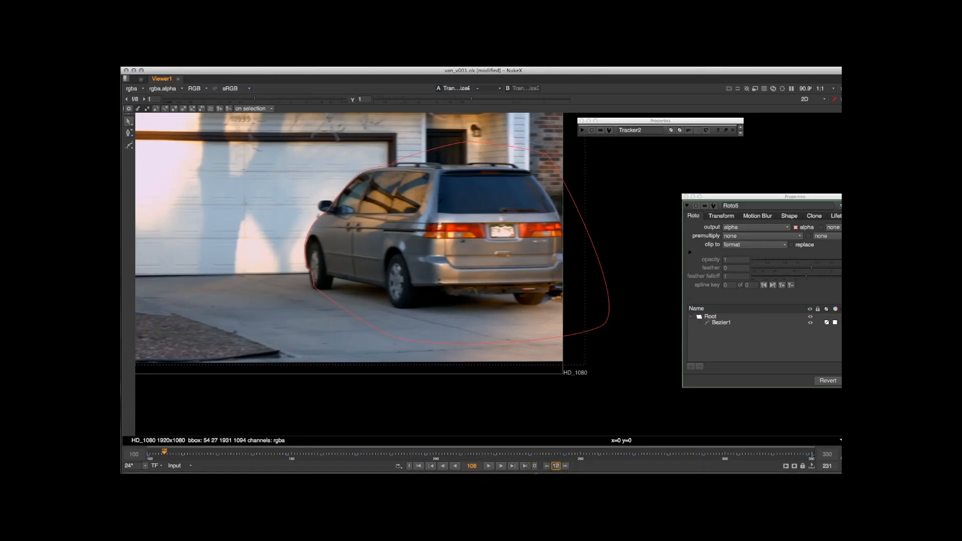
Realign the whole shape at frame 106 and refine its points along the windshield and front roofline
middle_click_drag(451, 300, 378, 290)
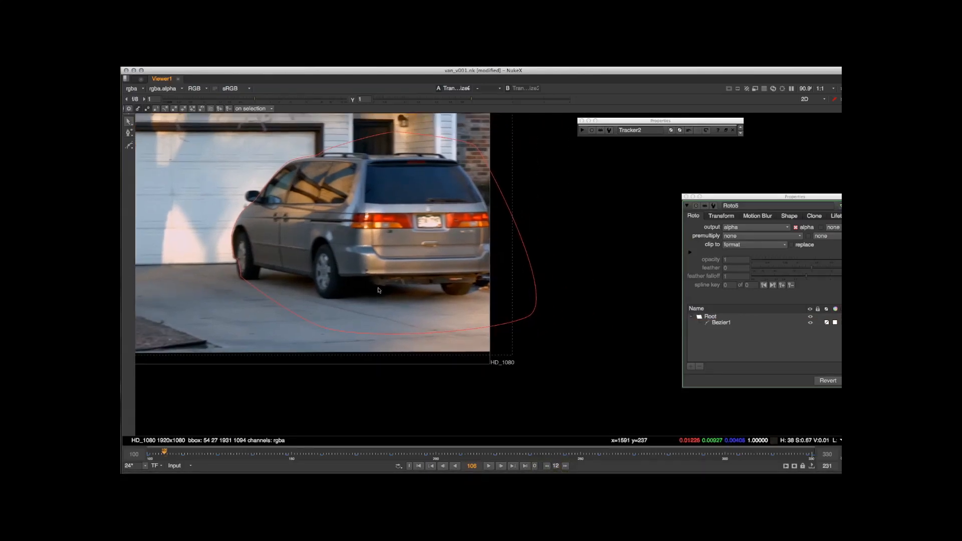
scroll(289, 231, "up", 3)
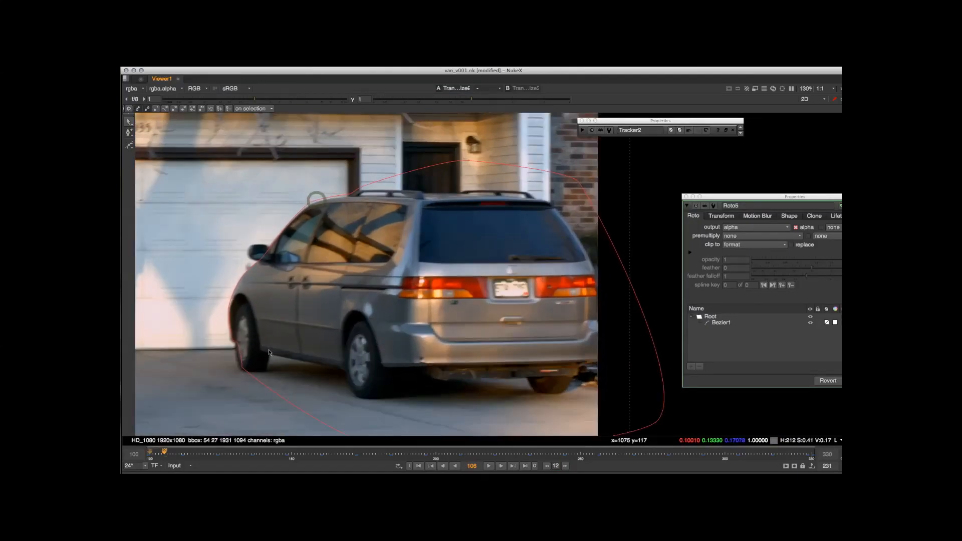
scroll(311, 240, "down", 3)
left_click_drag(196, 146, 634, 425)
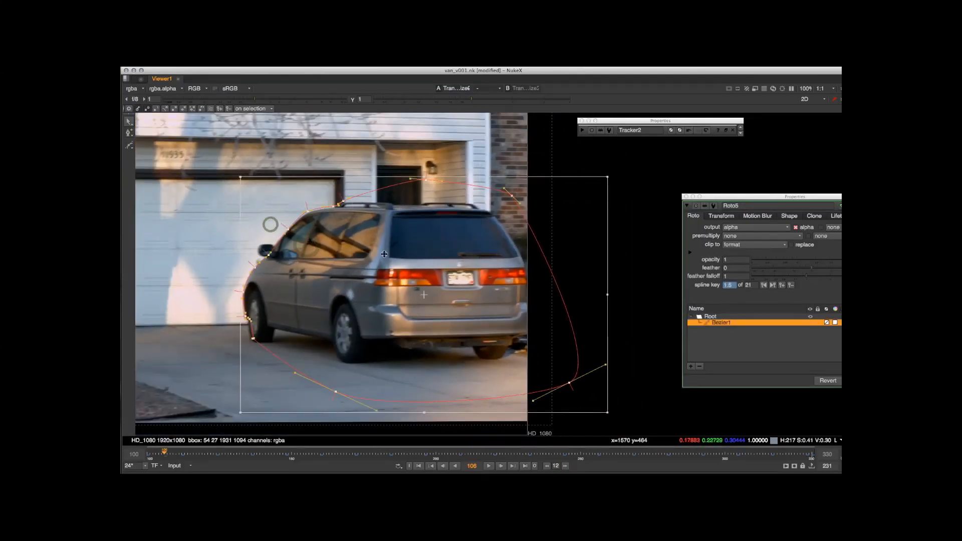
scroll(340, 251, "up", 2)
scroll(383, 221, "up", 2)
left_click(161, 260)
scroll(326, 195, "up", 4)
middle_click_drag(335, 193, 344, 230)
left_click_drag(252, 138, 450, 281)
left_click_drag(346, 248, 347, 250)
left_click(286, 258)
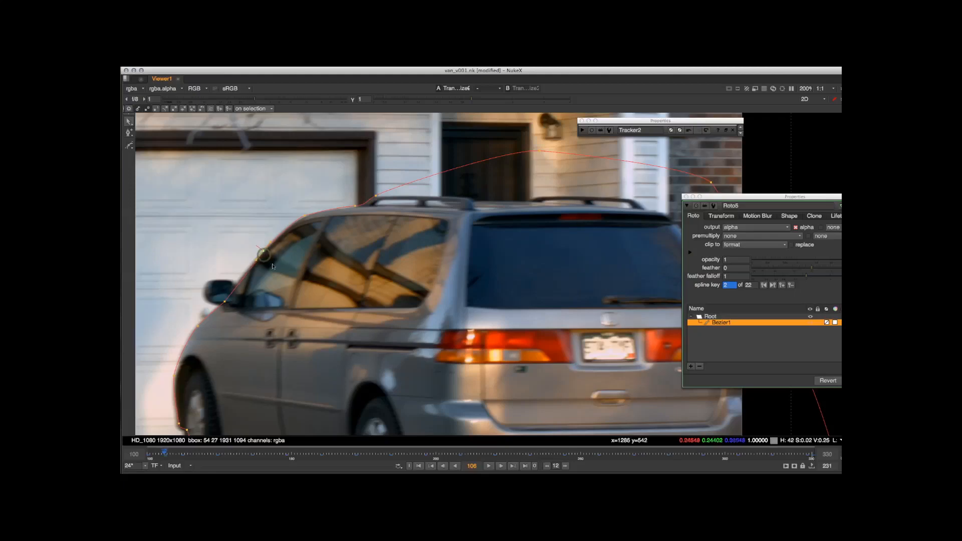
scroll(266, 265, "down", 5)
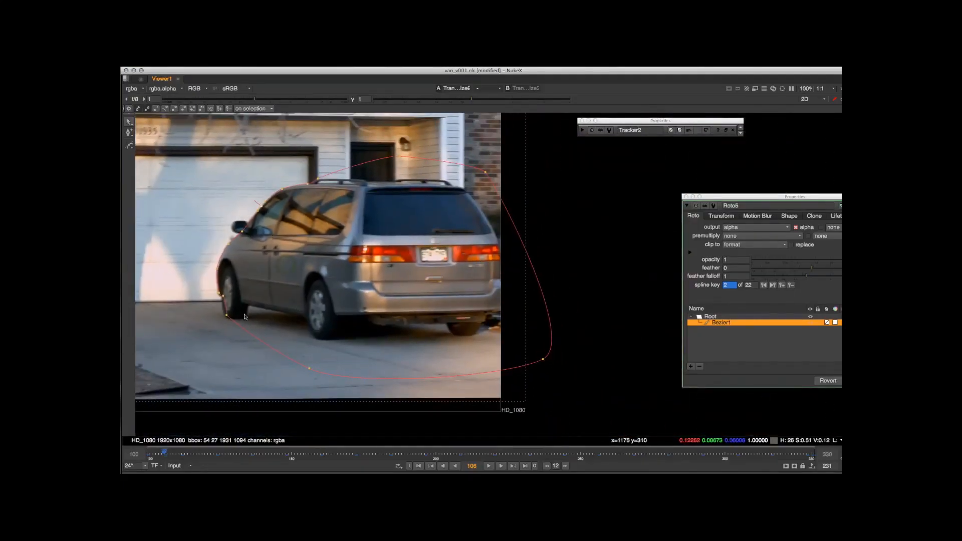
Select all shape points, advance to frame 118 and fit the shape to the van's front edge and roofline
left_click_drag(201, 145, 627, 398)
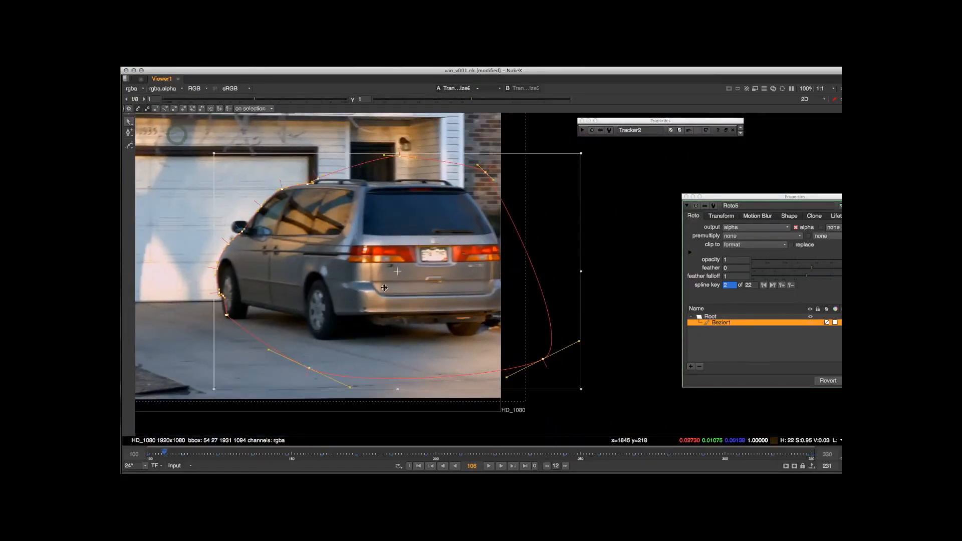
left_click(565, 466)
scroll(432, 284, "up", 5)
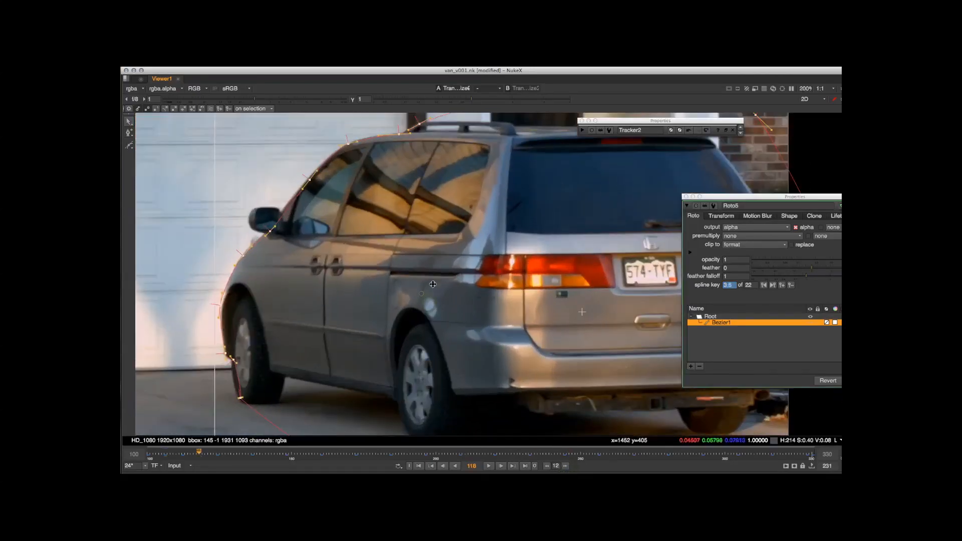
middle_click_drag(422, 293, 466, 331)
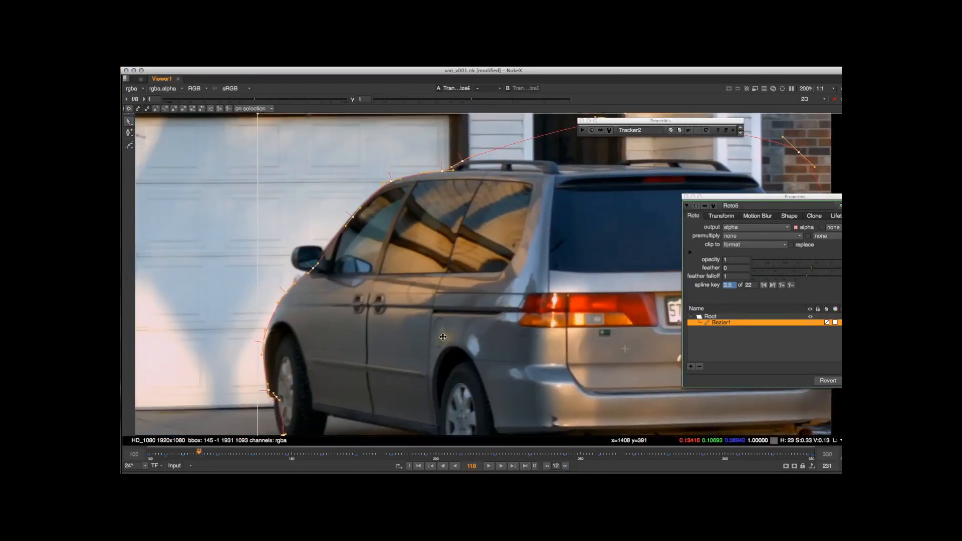
middle_click_drag(416, 293, 385, 327)
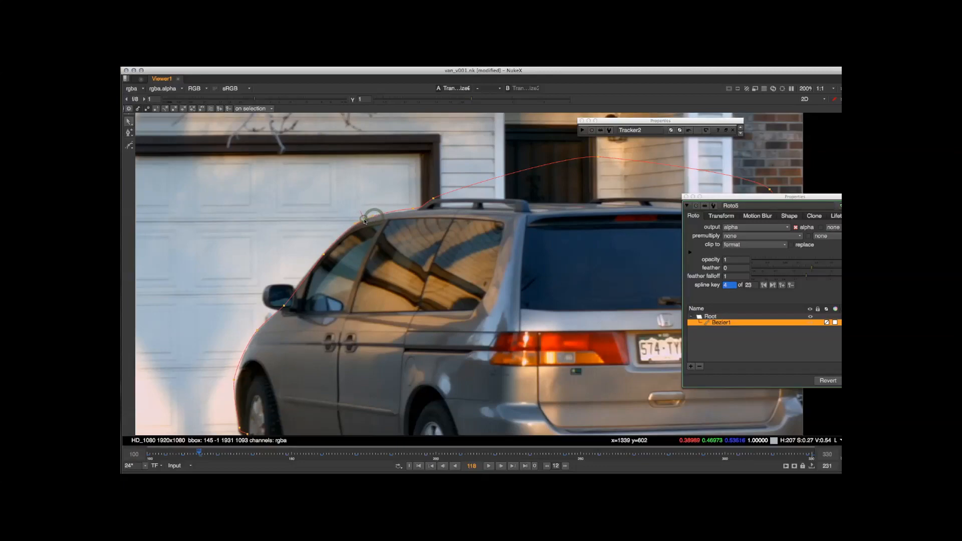
scroll(363, 225, "down", 5)
scroll(292, 302, "up", 5)
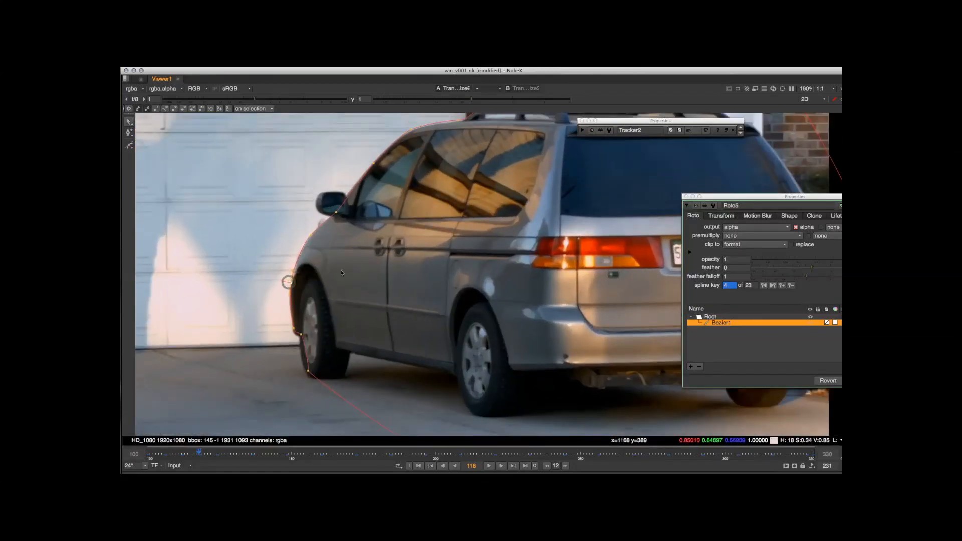
Select the whole shape, advance to frame 130 and nudge it onto the van's outline
scroll(341, 273, "down", 4)
left_click_drag(204, 146, 597, 418)
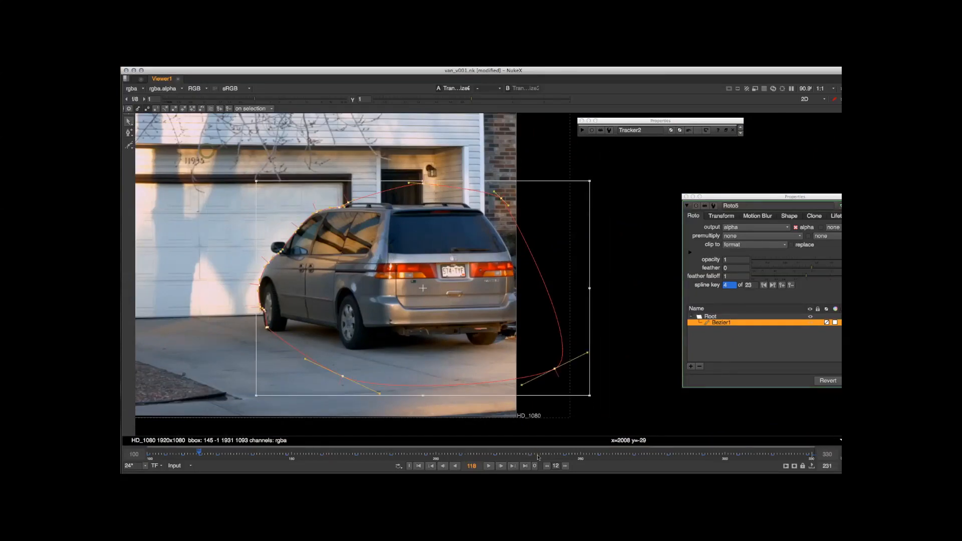
left_click(565, 466)
scroll(524, 324, "up", 7)
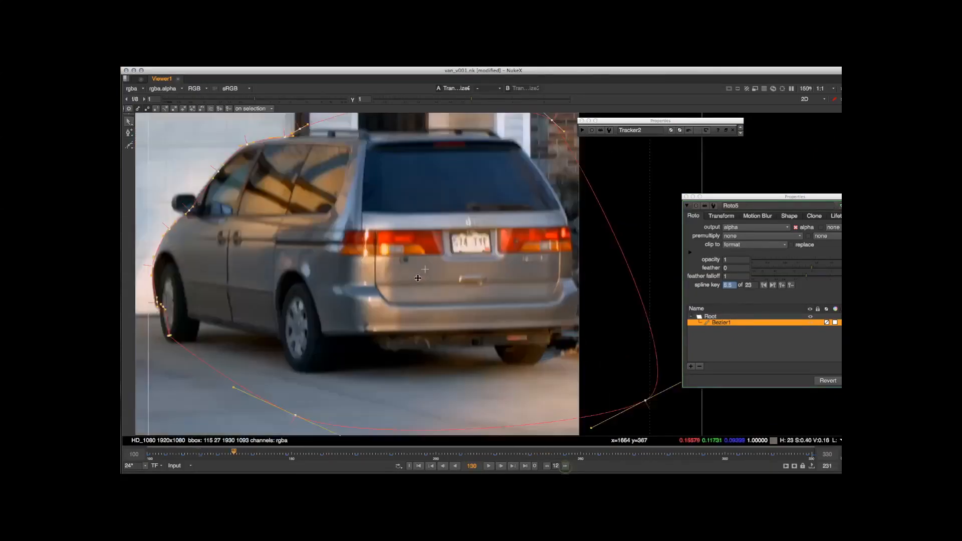
scroll(523, 324, "down", 8)
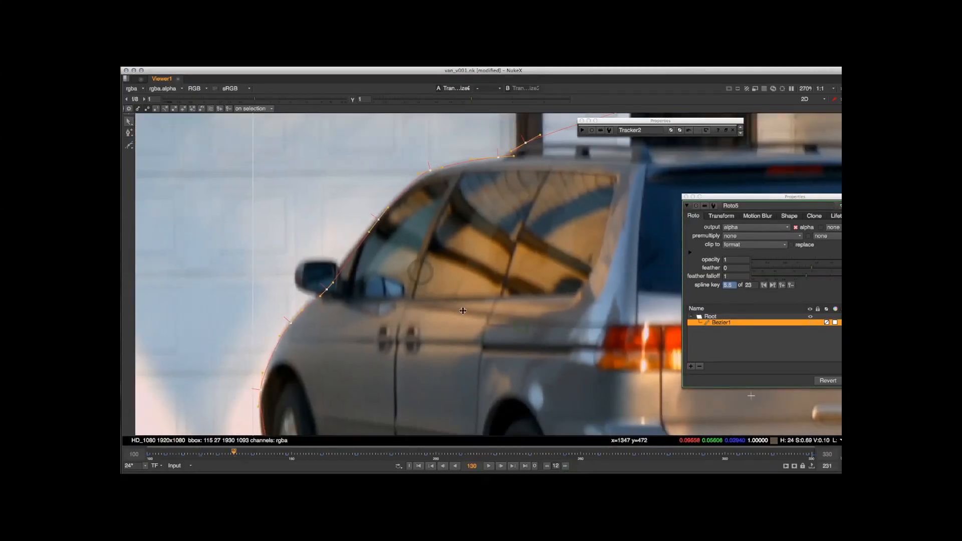
scroll(446, 311, "up", 6)
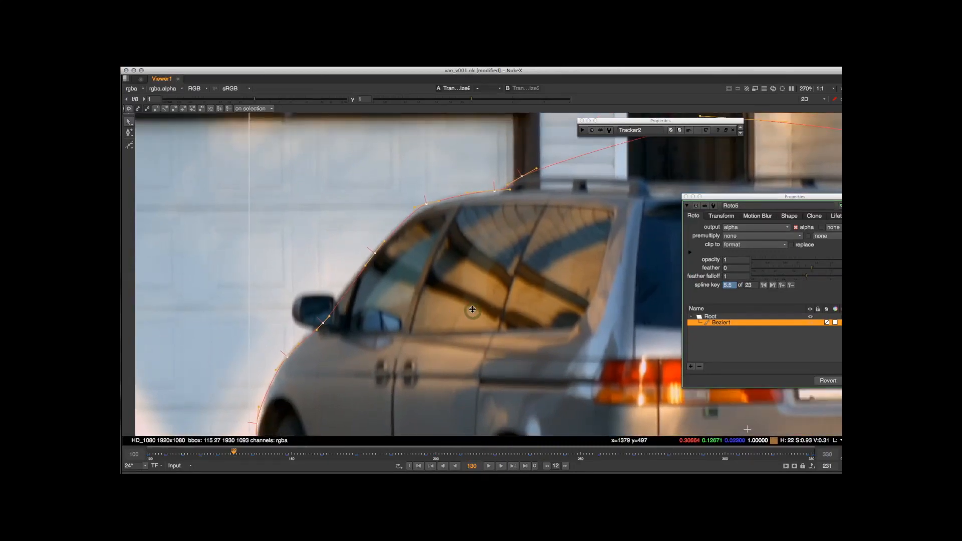
left_click_drag(472, 309, 473, 311)
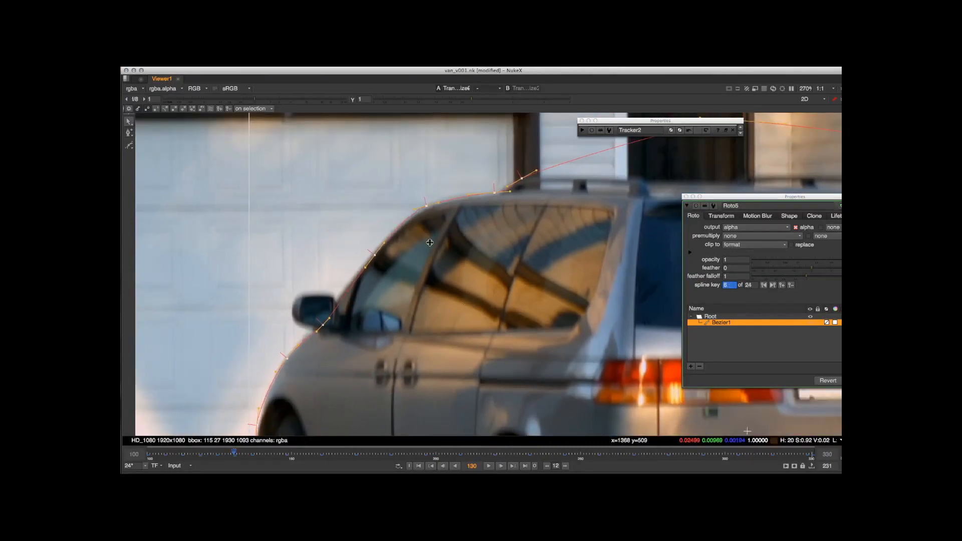
Adjust the shape points around the van's front wheel and bumper at frame 130
middle_click_drag(199, 368, 214, 268)
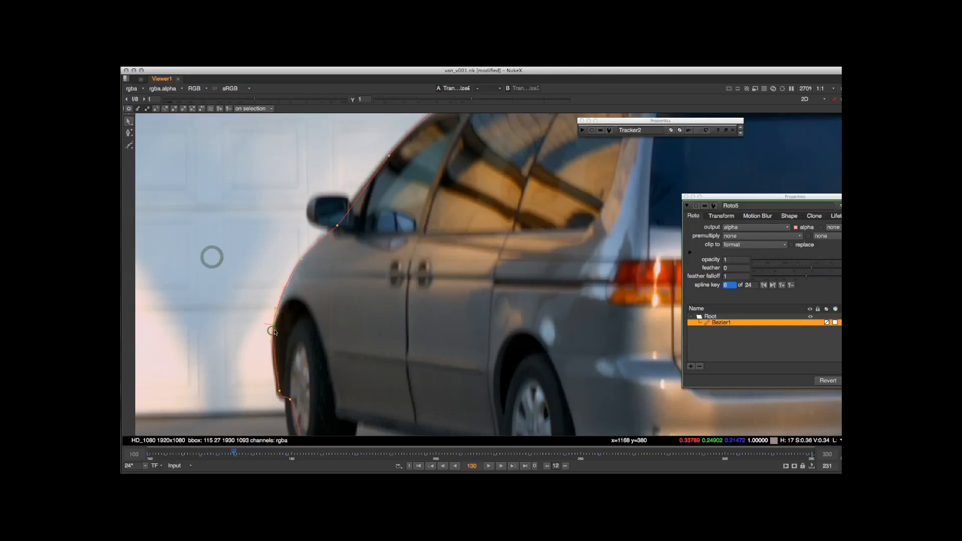
left_click_drag(254, 380, 344, 436)
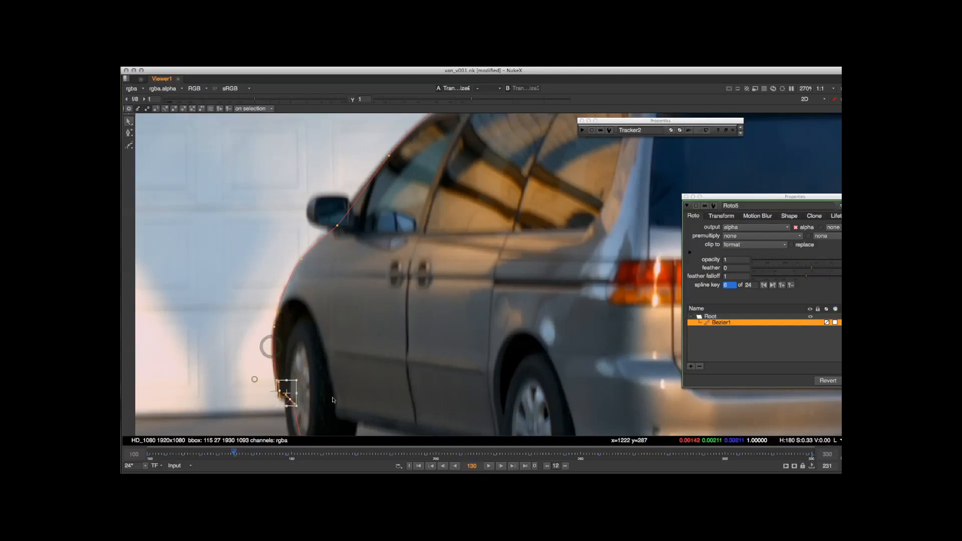
middle_click_drag(294, 383, 291, 252)
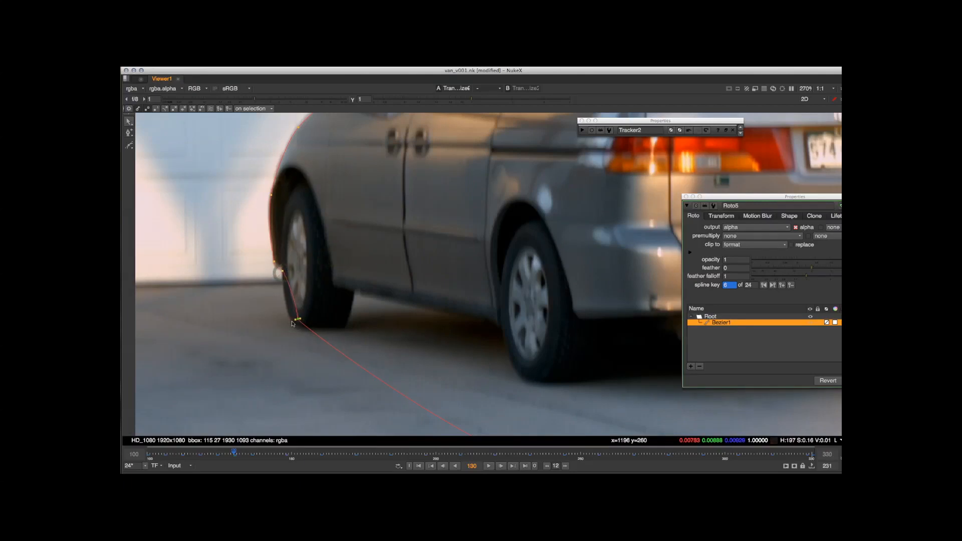
mouse_move(288, 330)
left_mouse_down()
mouse_move(312, 341)
mouse_move(282, 320)
left_mouse_up()
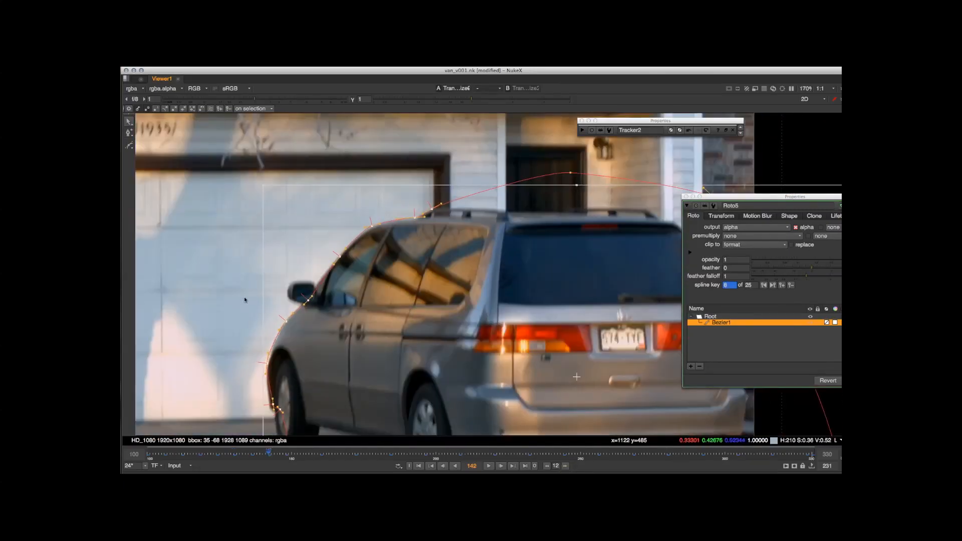
Adjust the front wheel points at frame 142 and the roofline points at frames 154 and 166
left_click_drag(234, 341, 283, 399)
left_click_drag(269, 381, 264, 384)
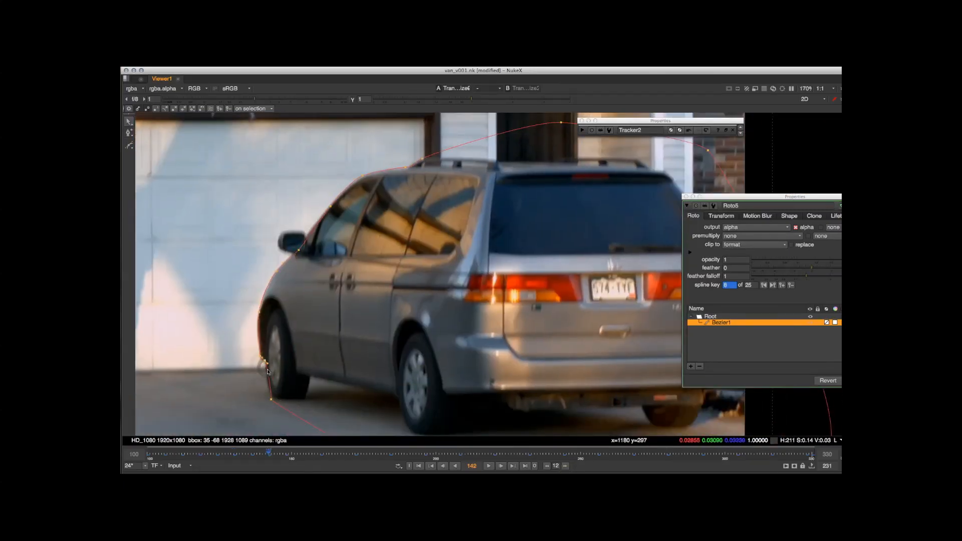
left_click(566, 467)
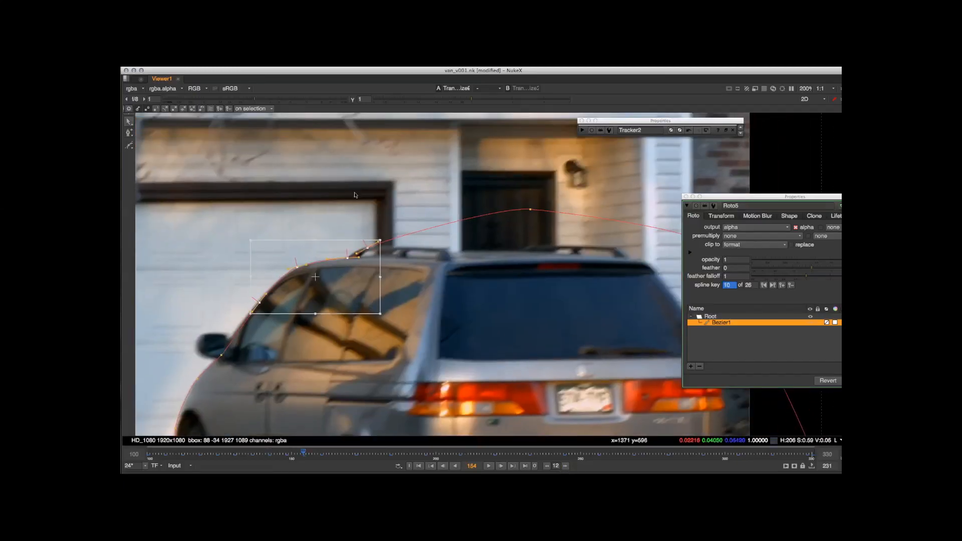
left_click_drag(307, 219, 361, 253)
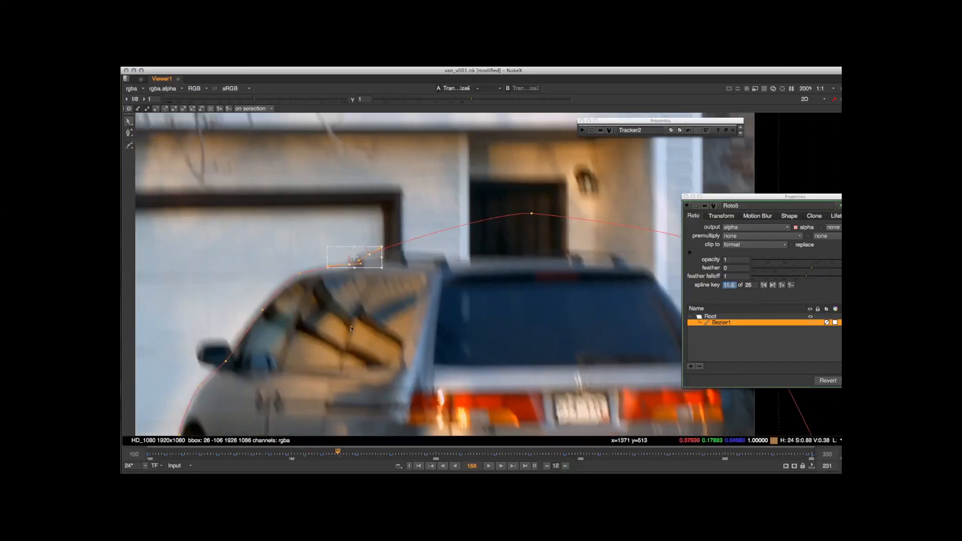
left_click_drag(267, 214, 403, 300)
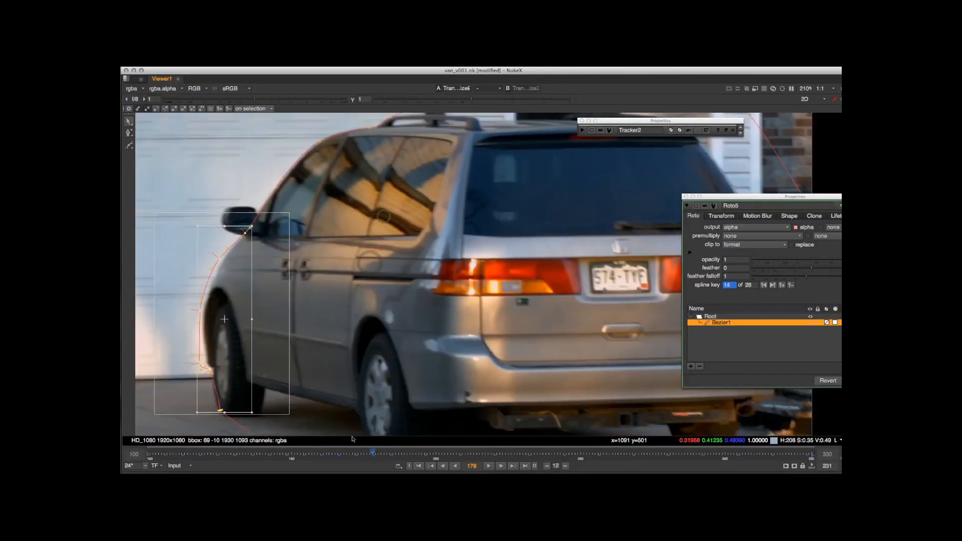
Fit the front fender and wheel points to the van's edge at frame 178
left_click_drag(224, 319, 229, 316)
scroll(160, 253, "up", 3)
left_click(279, 307)
left_click(253, 260)
left_click_drag(269, 247, 263, 249)
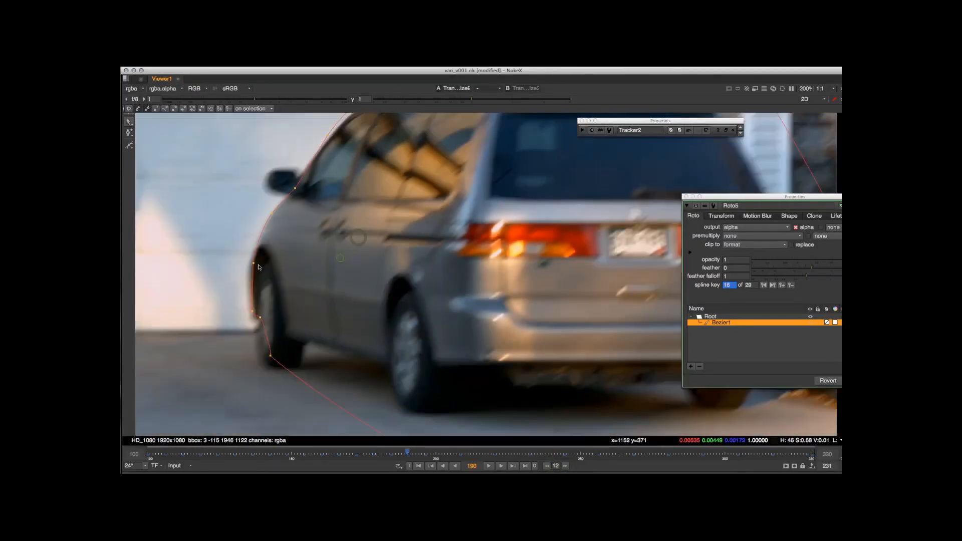
Refine the points along the front wheel and fender at frame 190
left_click_drag(245, 298, 279, 361)
left_click(272, 354)
scroll(266, 364, "down", 3)
scroll(401, 156, "up", 3)
left_click(250, 257)
Lower the shape's top point onto the van's roofline at frame 190
middle_click_drag(315, 212, 293, 255)
scroll(332, 248, "down", 1)
middle_click_drag(466, 251, 412, 226)
left_click_drag(413, 184, 398, 229)
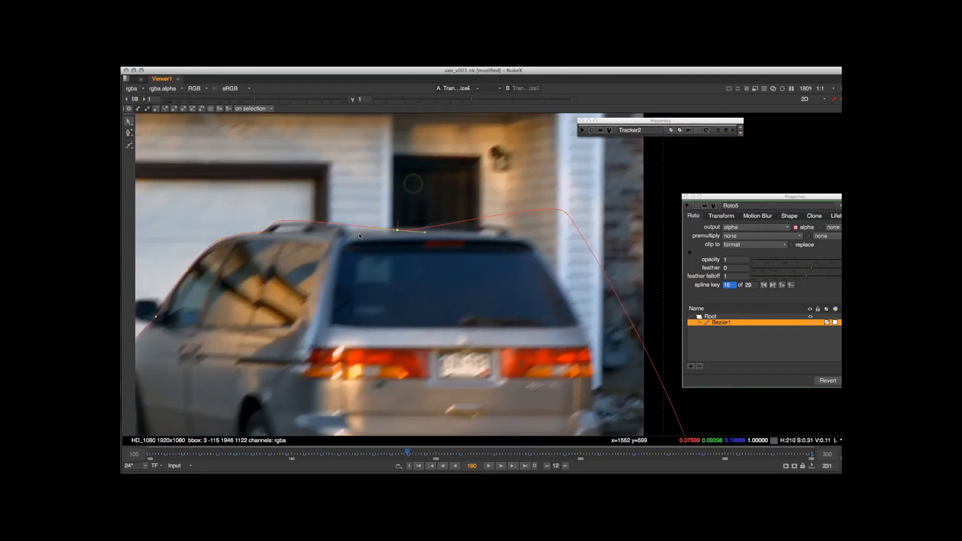
Go back through the keyframes and lower the shape's top point toward the roof at frames 178 and 166
left_click(431, 466)
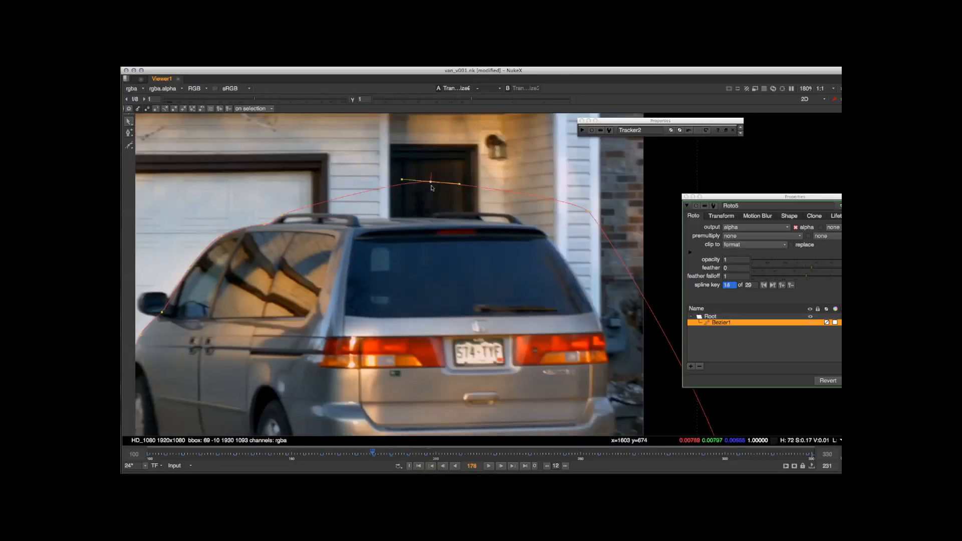
left_click(429, 469)
left_click_drag(435, 179, 435, 208)
left_click_drag(255, 208, 305, 236)
left_click(429, 468)
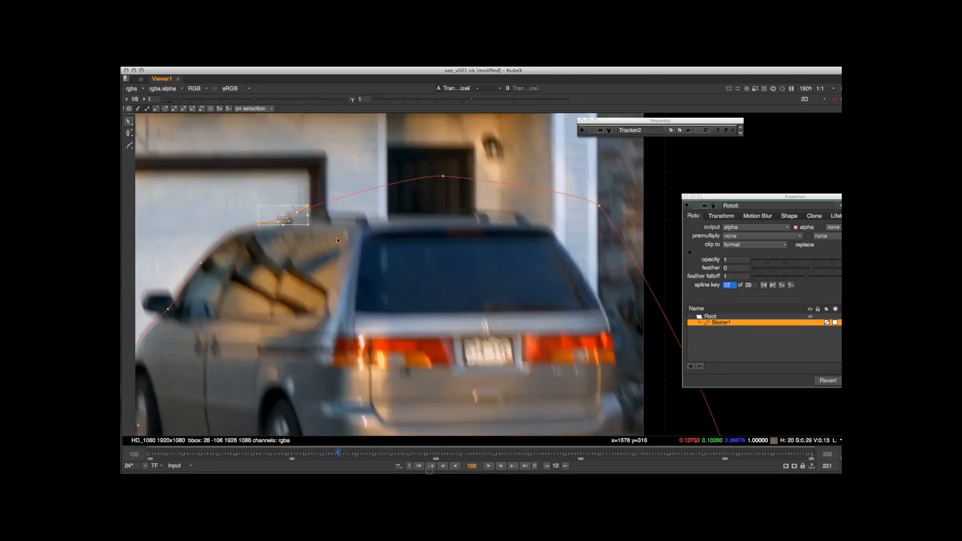
left_click_drag(443, 176, 443, 208)
Move forward to frame 202 and lower the shape's top point onto the van's roof
left_click(512, 467)
left_click(512, 467)
left_click(512, 467)
left_click(513, 467)
left_click(429, 467)
left_click(429, 467)
left_click(442, 453)
left_click_drag(408, 183, 407, 220)
Refine the points along the van's front roofline at frame 202
middle_click_drag(289, 209, 370, 220)
left_click_drag(292, 197, 382, 253)
left_click(299, 243)
key("Right")
key("Right")
key("Right")
key("Right")
key("Right")
key("Right")
key("Right")
key("Right")
key("Right")
key("Right")
key("Right")
key("Right")
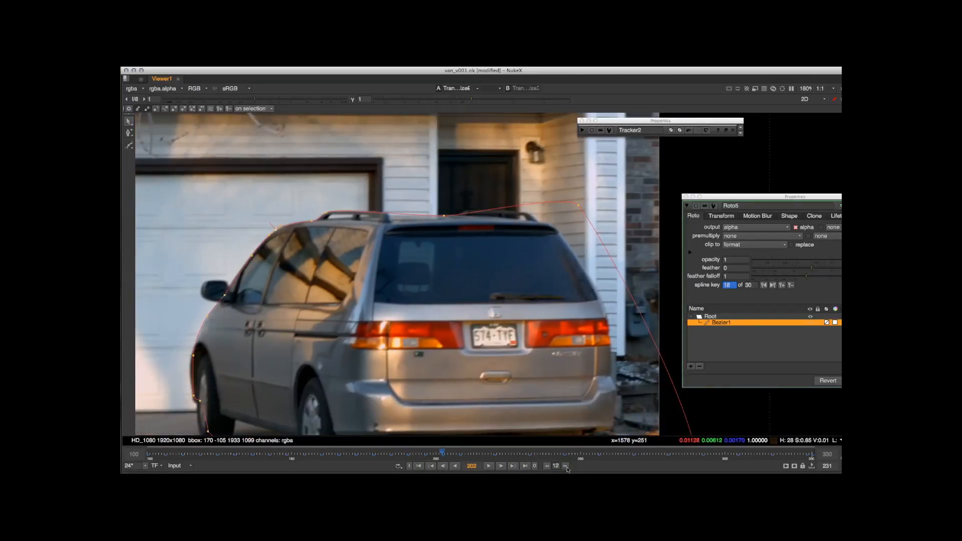
Refine the shape along the van's roof around frames 208 and 214
left_click_drag(401, 213, 391, 248)
key("Left")
key("Left")
key("Left")
key("Left")
key("Left")
key("Left")
middle_click_drag(435, 435, 463, 424)
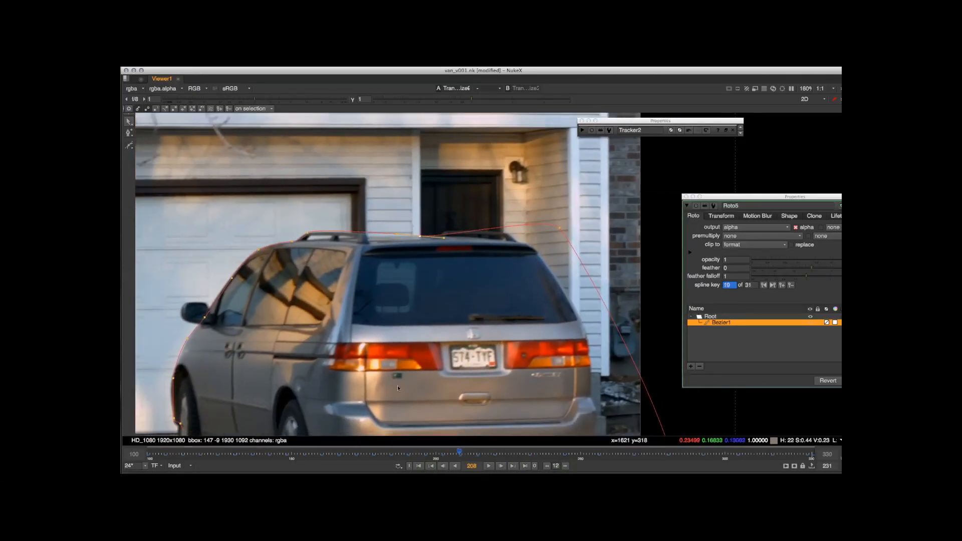
left_click(512, 466)
scroll(446, 242, "up", 4)
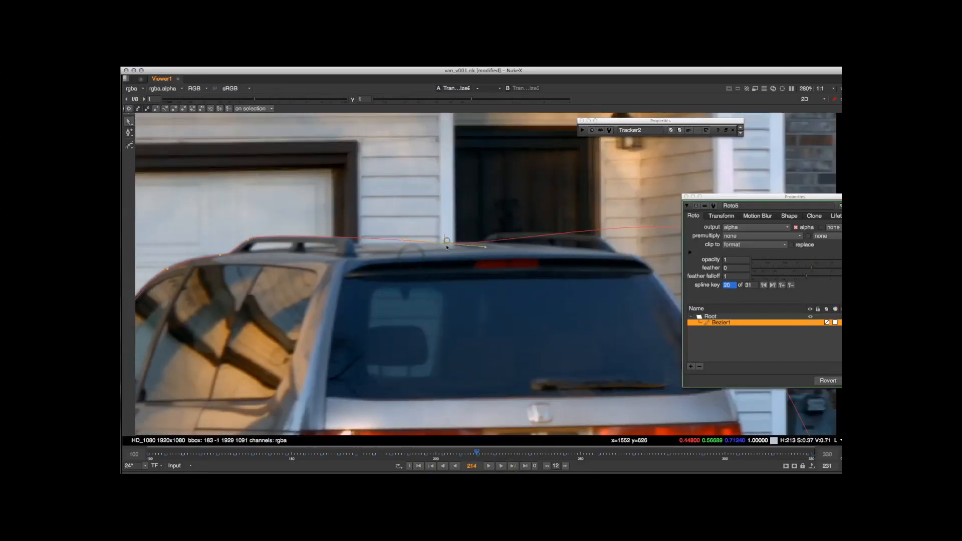
Advance to frame 226 and move the group of points along the front roofline onto the van's edge
left_click(512, 468)
middle_click_drag(379, 278, 266, 296)
scroll(333, 281, "down", 2)
left_click(430, 467)
key("shift+Right")
left_click_drag(307, 247, 451, 341)
left_click_drag(433, 309, 421, 318)
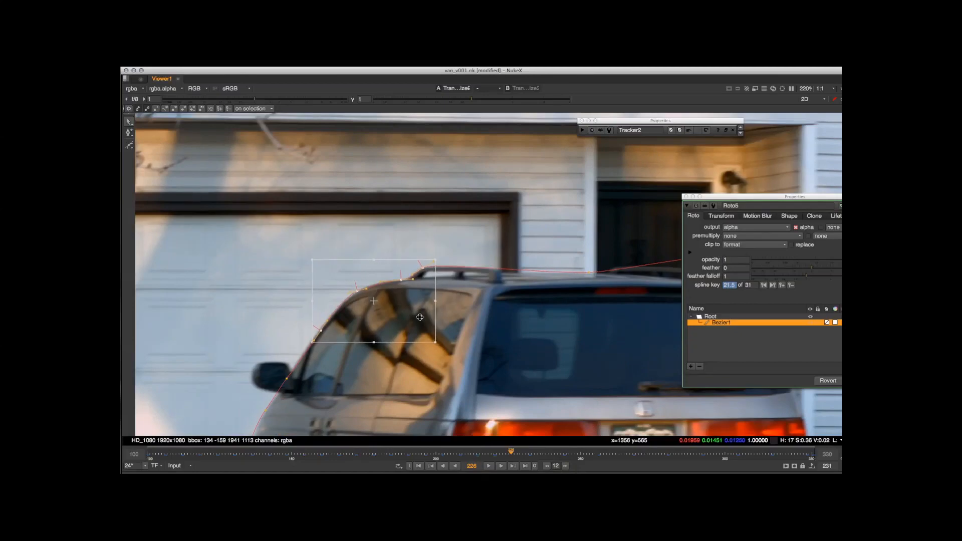
middle_click_drag(421, 318, 468, 218)
left_click_drag(228, 261, 396, 356)
Advance 12 frames to frame 238 and fit the windshield and roof rack points to the van's outline
key("shift+Right")
middle_click_drag(351, 211, 311, 331)
scroll(381, 311, "up", 2)
left_click_drag(294, 247, 432, 359)
left_click(520, 336)
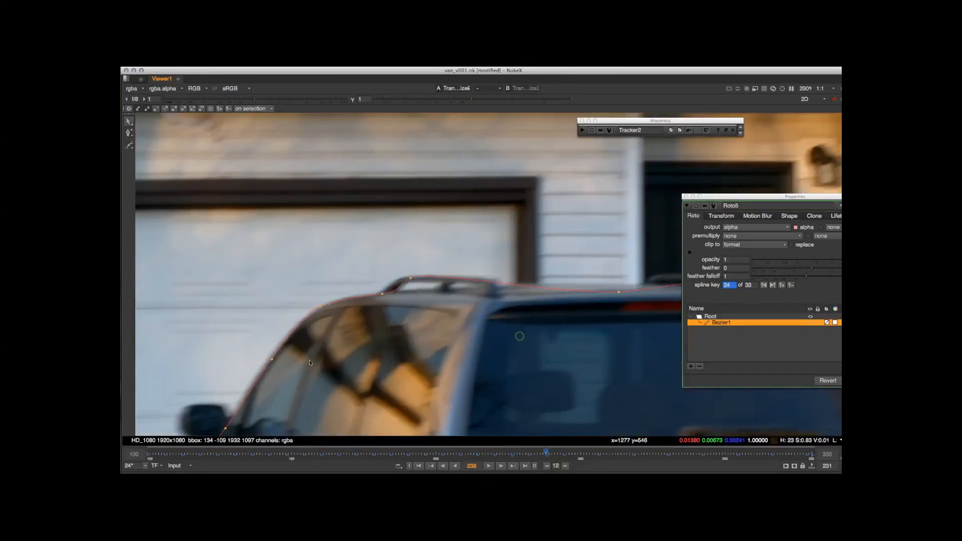
left_click_drag(350, 251, 412, 290)
middle_click_drag(483, 203, 350, 263)
scroll(351, 262, "down", 1)
left_click_drag(446, 257, 460, 339)
Advance to frame 250 and fit the front roofline and roof rack points to the van
left_click(564, 467)
middle_click_drag(203, 317, 312, 226)
scroll(312, 226, "up", 3)
left_click_drag(312, 225, 467, 301)
left_click_drag(441, 278, 435, 287)
left_click(465, 314)
left_click_drag(440, 244, 426, 240)
left_click_drag(397, 269, 384, 269)
Adjust the shape's points around the van's front wheel at frame 250
scroll(448, 245, "down", 5)
middle_click_drag(448, 371, 436, 156)
left_click_drag(241, 337, 331, 235)
left_click(221, 256)
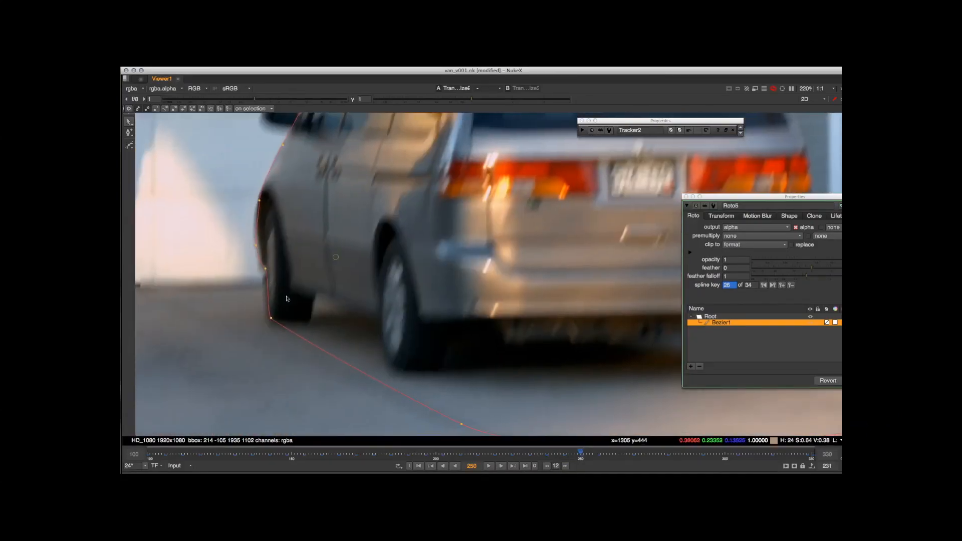
Advance to frame 262 and nudge the roof rack points onto the van's edge
middle_click_drag(495, 145, 335, 331)
left_click(565, 467)
scroll(331, 196, "up", 2)
left_click_drag(300, 188, 387, 229)
left_click_drag(341, 219, 338, 215)
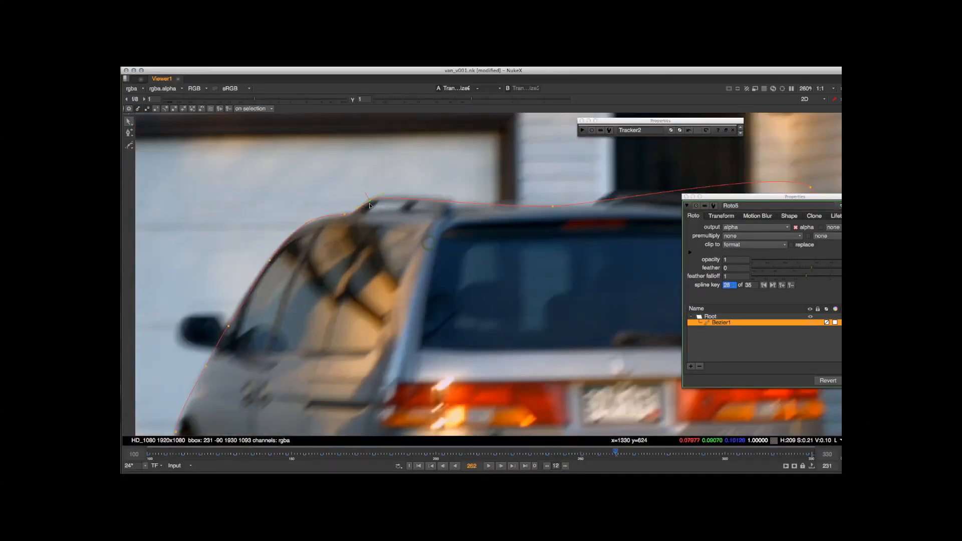
Advance to frame 274 and align the windshield and roof points with the van's outline
left_click(566, 469)
left_click_drag(211, 239, 296, 327)
left_click_drag(210, 285, 220, 264)
left_click_drag(300, 335, 302, 331)
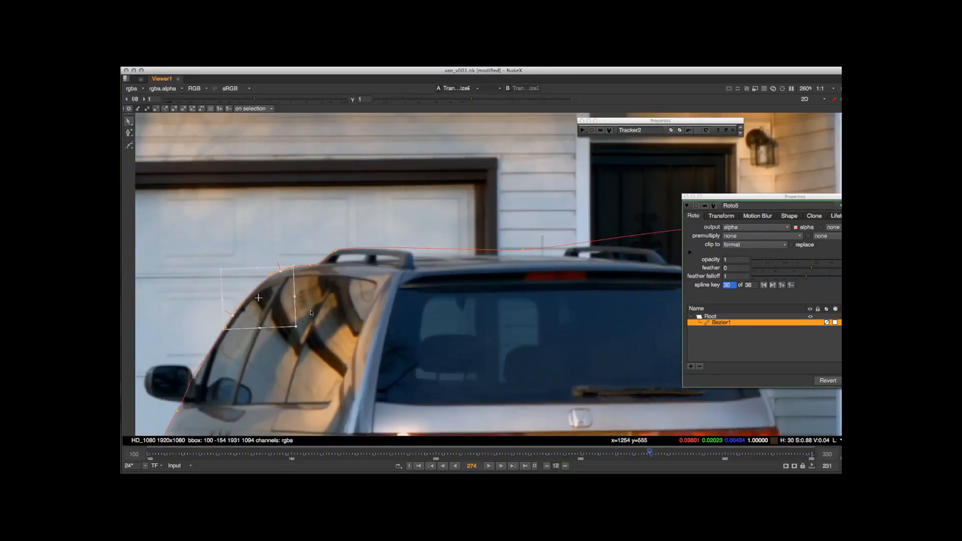
middle_click_drag(524, 252, 428, 277)
left_click_drag(429, 275, 429, 279)
Move the shape's lower front points onto the van's fender and front wheel at frame 274
middle_click_drag(210, 396, 385, 150)
middle_click_drag(264, 277, 280, 260)
left_click_drag(206, 226, 334, 371)
left_click_drag(249, 285, 247, 290)
left_click(334, 226)
middle_click_drag(245, 225, 250, 216)
left_click(245, 289)
scroll(263, 322, "down", 3)
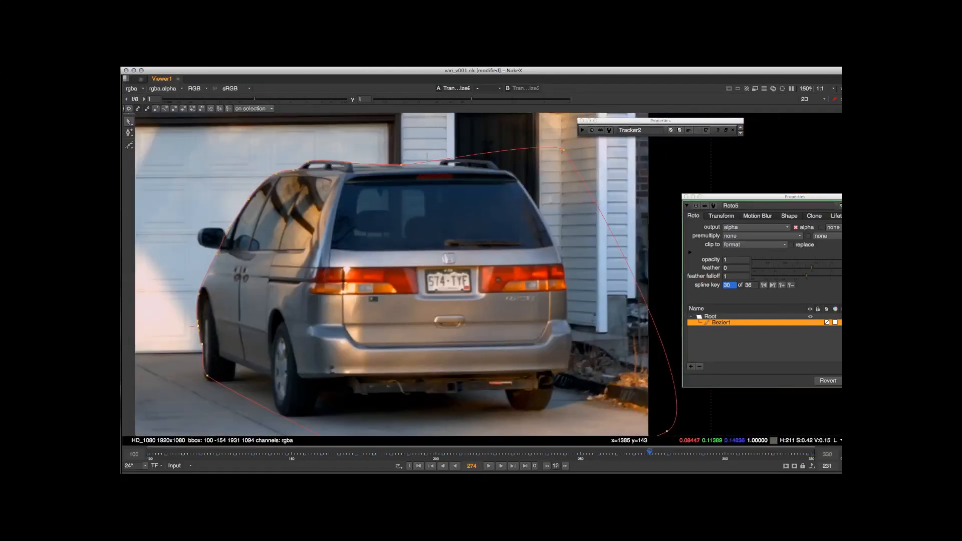
Advance to frame 286 and fit the shape's points to the van's outline
left_click(565, 466)
scroll(350, 241, "down", 2)
scroll(350, 238, "up", 6)
left_click_drag(251, 236, 326, 239)
left_click_drag(354, 194, 352, 190)
left_click(355, 288)
middle_click_drag(214, 284, 314, 226)
left_click_drag(259, 305, 261, 307)
middle_click_drag(670, 157, 443, 253)
left_click_drag(444, 253, 451, 249)
scroll(359, 163, "down", 5)
Advance to frame 298 and align the shape's front roof points with the van
left_click(565, 465)
middle_click_drag(351, 214, 335, 215)
scroll(249, 166, "up", 5)
left_click_drag(337, 221, 406, 267)
left_click(438, 197)
middle_click_drag(384, 262, 394, 250)
left_click_drag(334, 268, 346, 264)
middle_click_drag(376, 261, 389, 226)
scroll(215, 132, "down", 3)
Advance to frame 310 and move the roof rack and front roof points onto the van's edge
key("shift+Right")
middle_click_drag(299, 229, 273, 306)
scroll(203, 203, "up", 3)
left_click(353, 281)
left_click_drag(380, 238, 370, 242)
left_click_drag(356, 253, 351, 259)
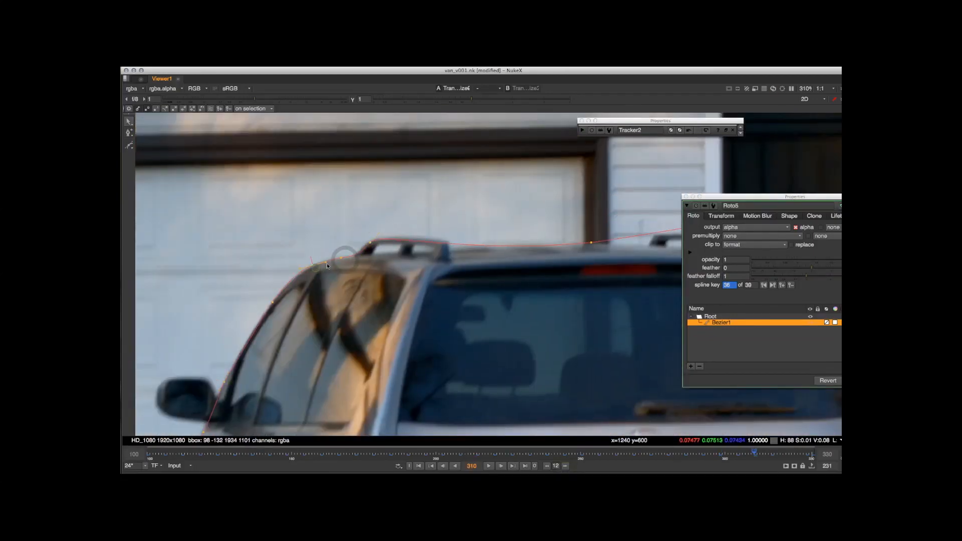
scroll(384, 203, "down", 3)
Correct the shape's front roofline at frame 322 and check its fit on the last frame, 330
left_click(562, 467)
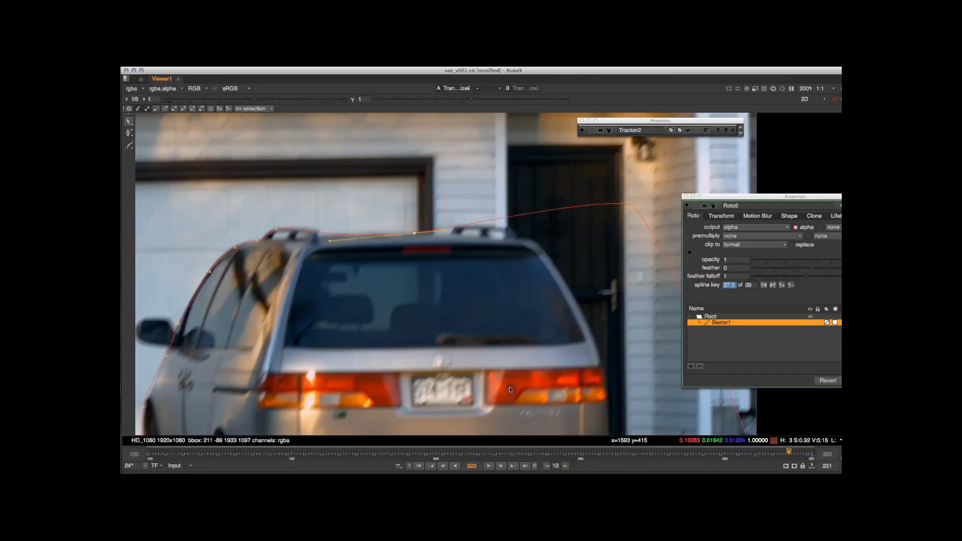
left_click_drag(302, 255, 288, 218)
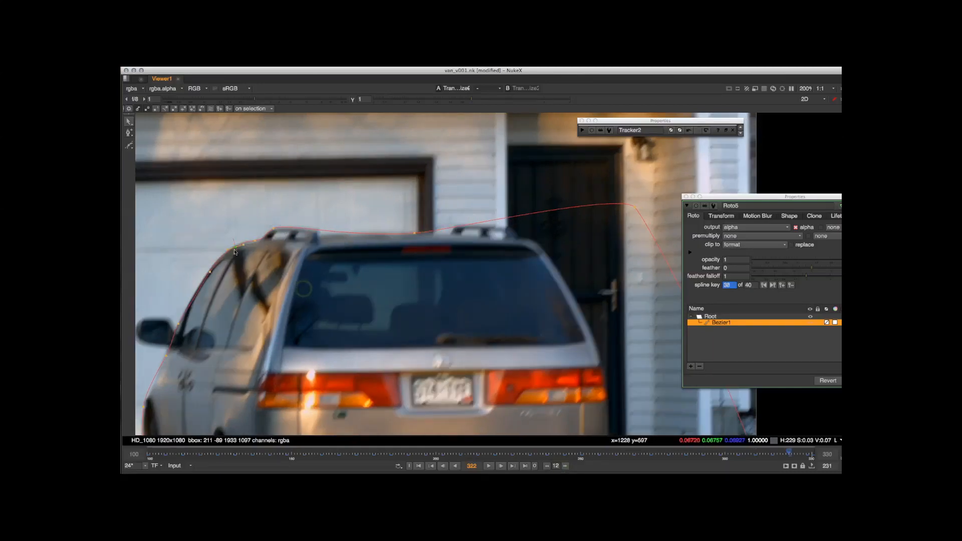
scroll(257, 172, "down", 2)
left_click(566, 466)
scroll(377, 290, "down", 3)
middle_click_drag(376, 289, 412, 289)
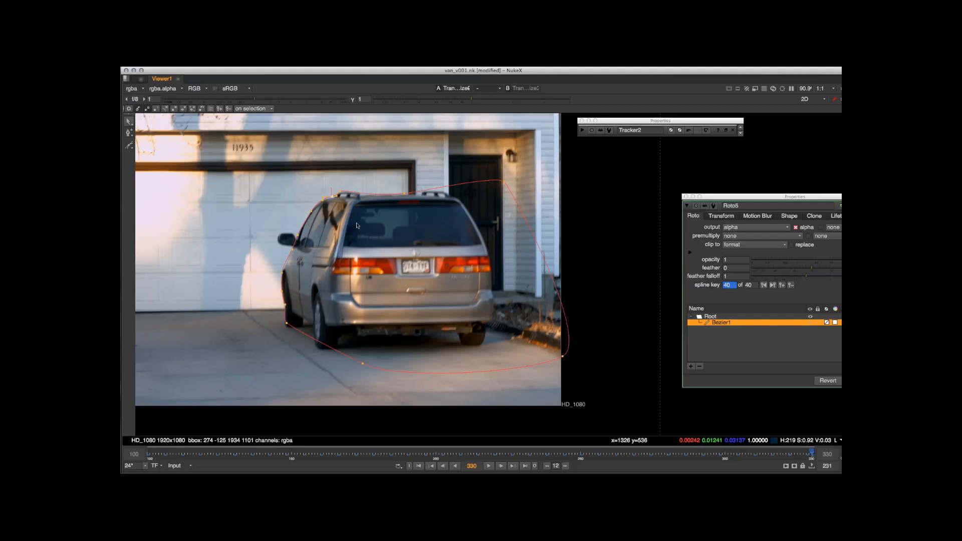
Collapse the Roto5 properties, then view the Roto5 node's alpha channel from the node graph
left_click(686, 205)
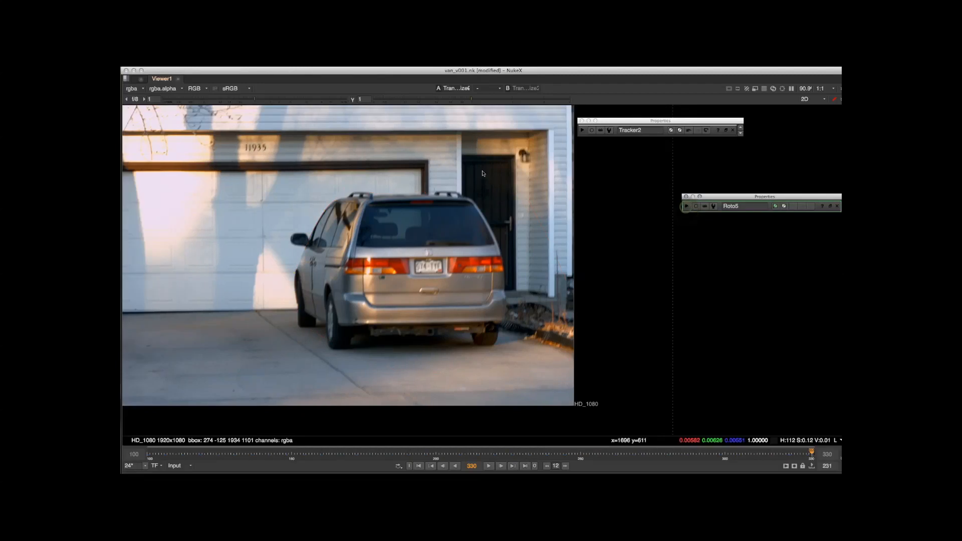
key("space")
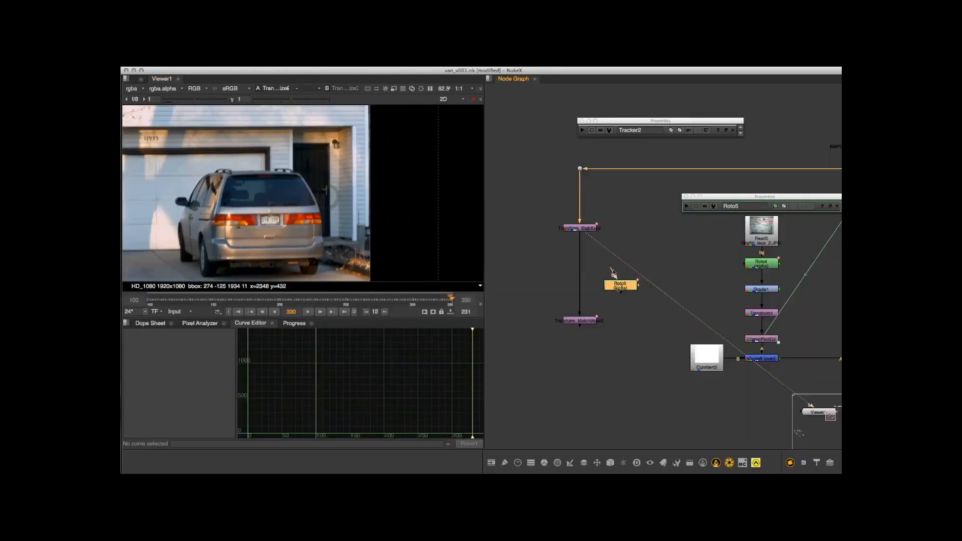
middle_click_drag(601, 286, 602, 303)
middle_click_drag(290, 173, 421, 171)
middle_click_drag(421, 170, 376, 199, "alt")
key("a")
left_click_drag(620, 305, 621, 305)
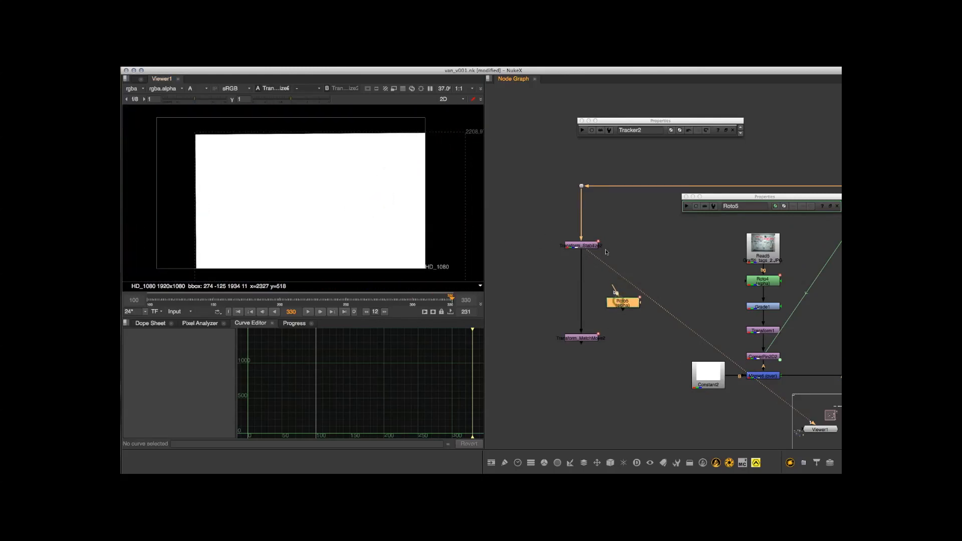
middle_click_drag(613, 296, 609, 283)
middle_click_drag(466, 196, 468, 200)
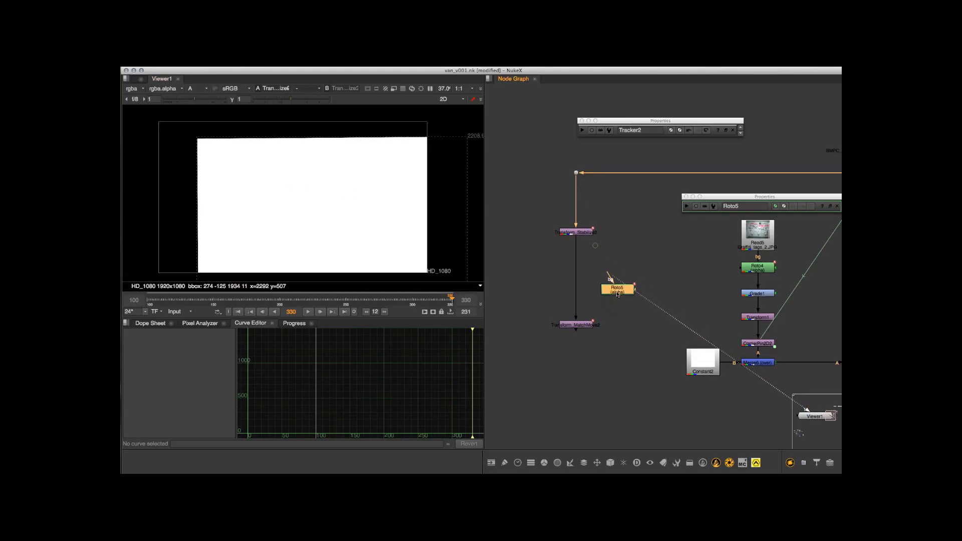
key("1")
scroll(607, 261, "up", 4)
Add a Copy node below Roto5, keeping its alpha-to-alpha channel copy, and close its properties
middle_click_drag(650, 207, 662, 199)
left_click_drag(641, 293, 644, 276)
middle_click_drag(642, 285, 587, 301, "alt")
left_click(593, 277)
left_click(590, 238)
left_click(643, 299)
left_click(632, 344)
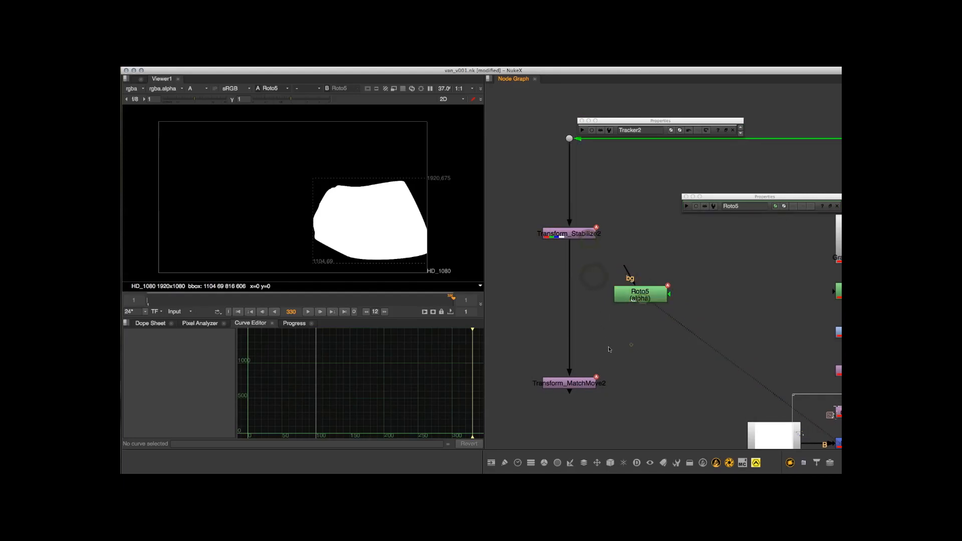
left_click(531, 462)
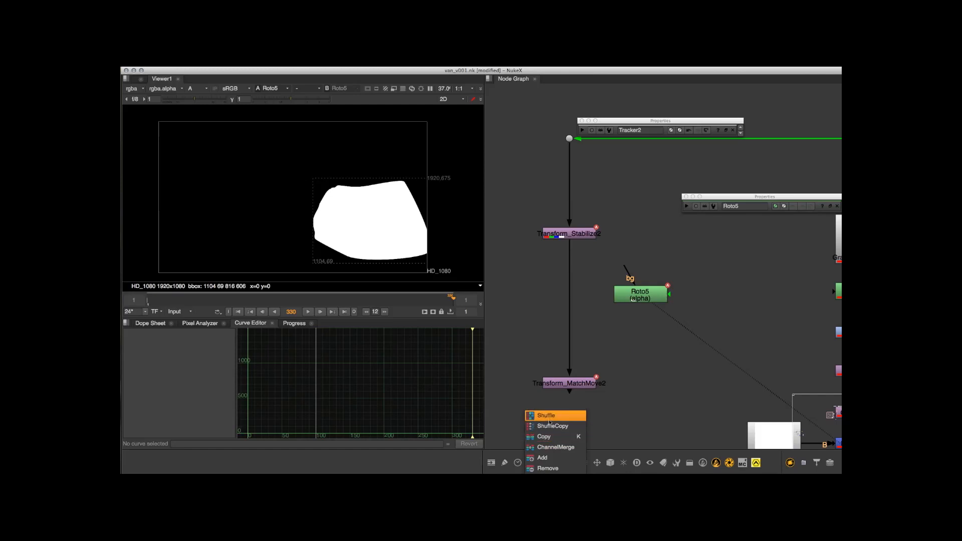
left_click(580, 437)
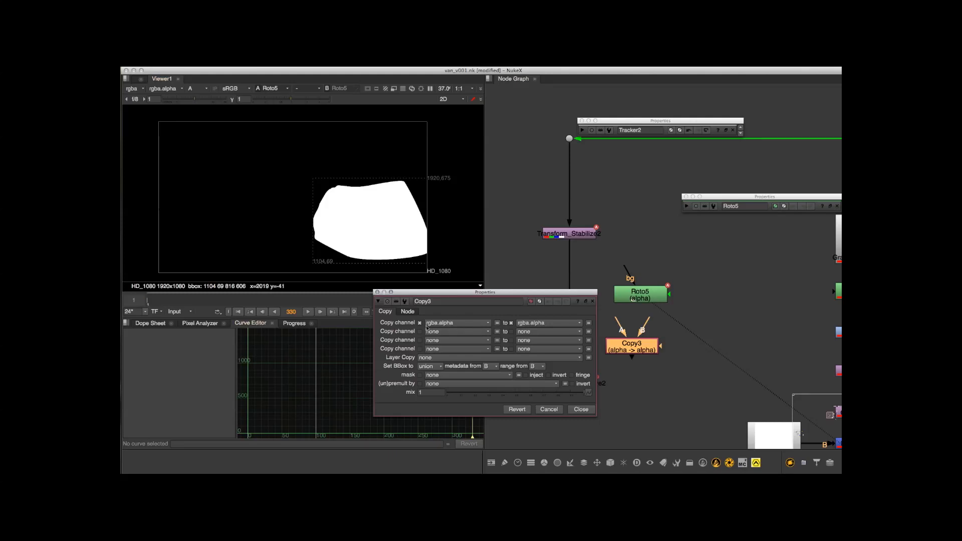
left_click(581, 410)
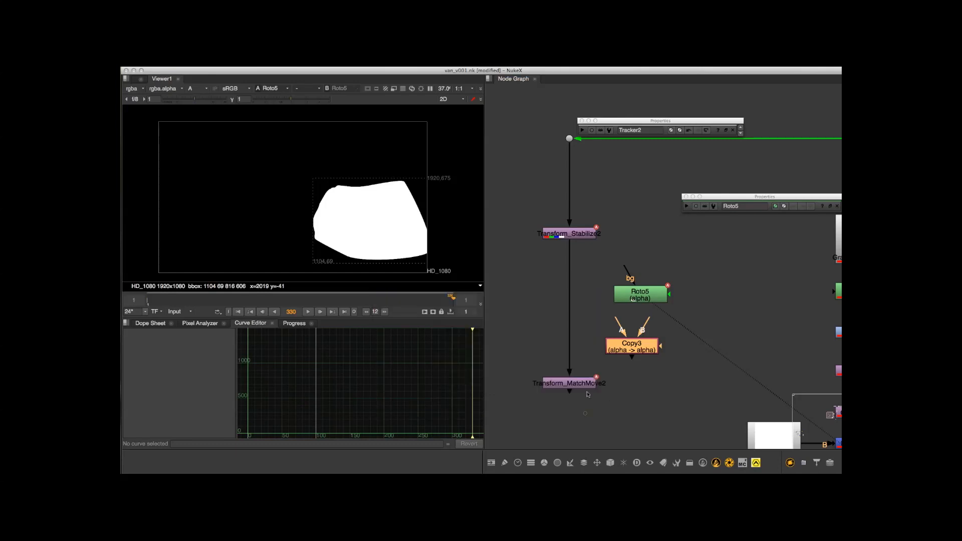
Connect the Copy node's A input to Roto5 and insert it between Transform_Stabilize2 and Transform_MatchMove2
left_click_drag(619, 318, 637, 297)
left_click_drag(654, 347, 579, 300)
left_click(639, 295)
left_click_drag(641, 296, 563, 317)
left_click(579, 297)
left_click(616, 351)
mouse_move(529, 262)
middle_mouse_down()
mouse_move(523, 227)
mouse_move(543, 256)
middle_mouse_up()
scroll(523, 227, "down", 1)
left_click_drag(585, 367, 588, 346)
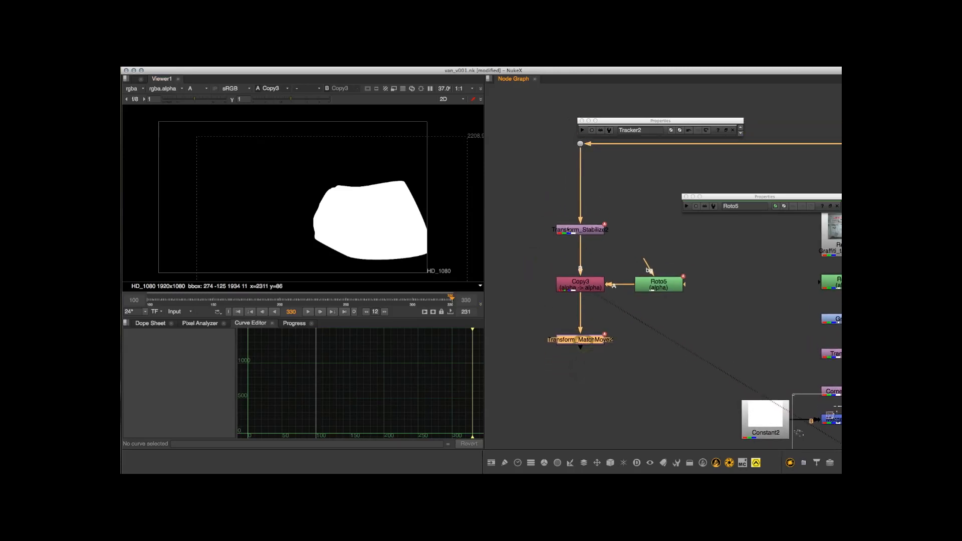
View the alpha output of Transform_MatchMove2 and scrub back to frame 240 to check the matte
key("1")
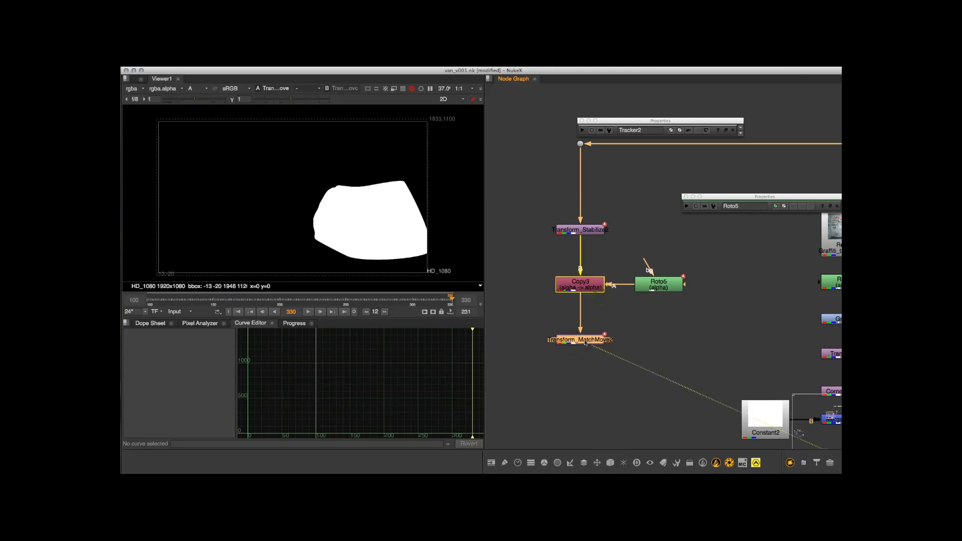
scroll(376, 204, "down", 3)
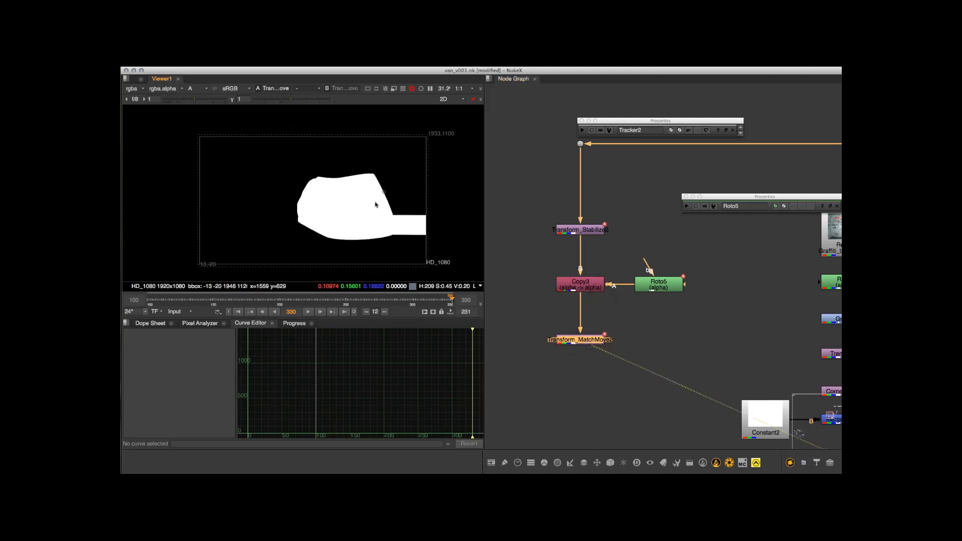
left_click_drag(427, 299, 329, 300)
scroll(355, 179, "up", 2)
scroll(355, 177, "down", 3)
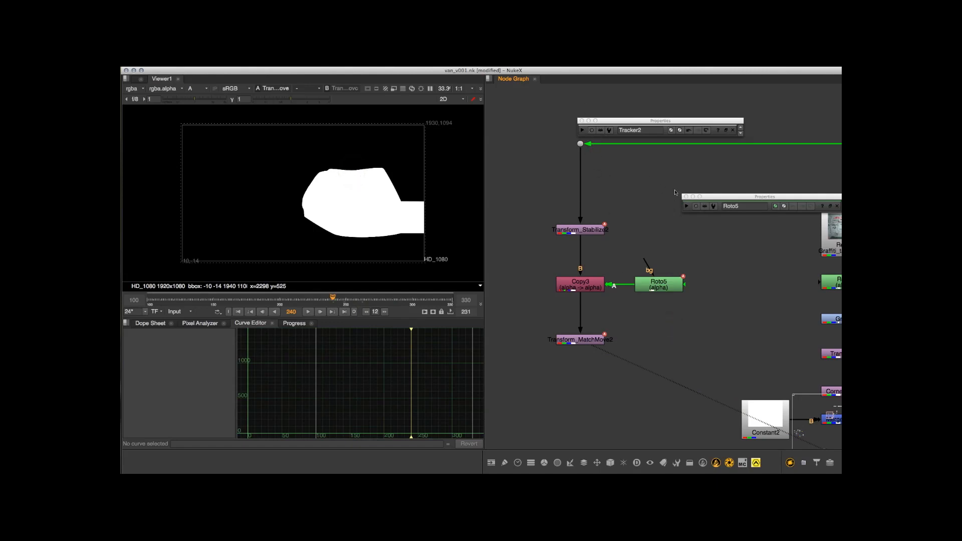
Expand Roto5's properties to examine the motion blur options of the Bezier1 shape, and collapse them again
left_click(740, 197)
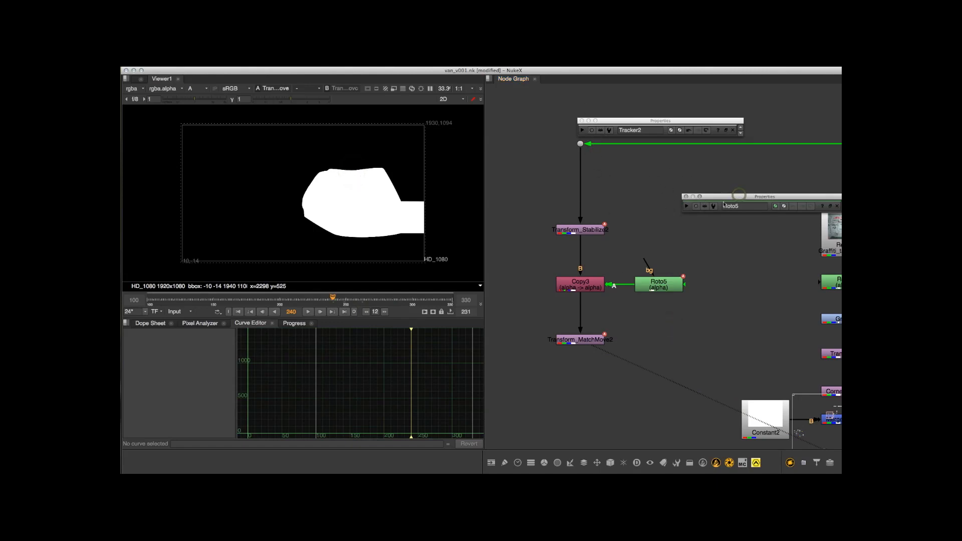
left_click_drag(723, 200, 630, 154)
left_click(594, 160)
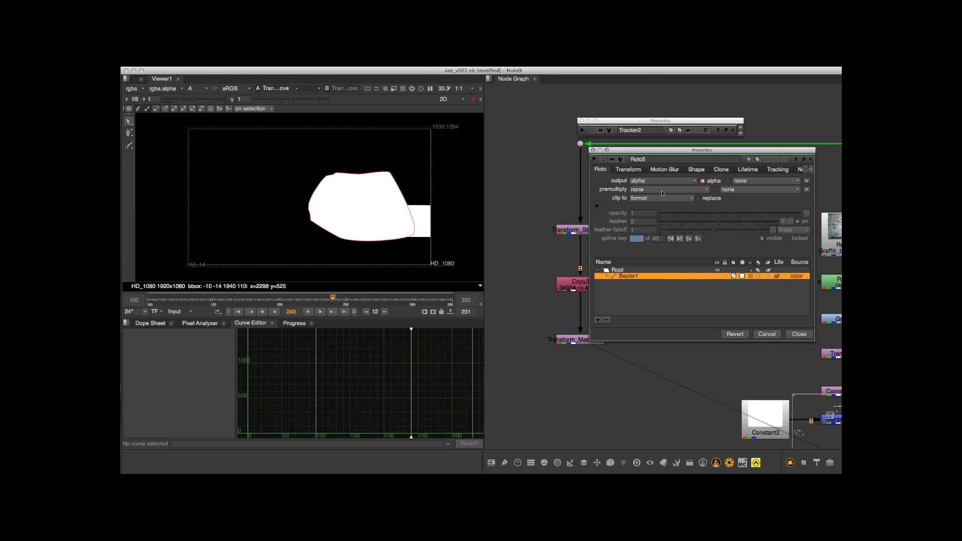
left_click(665, 170)
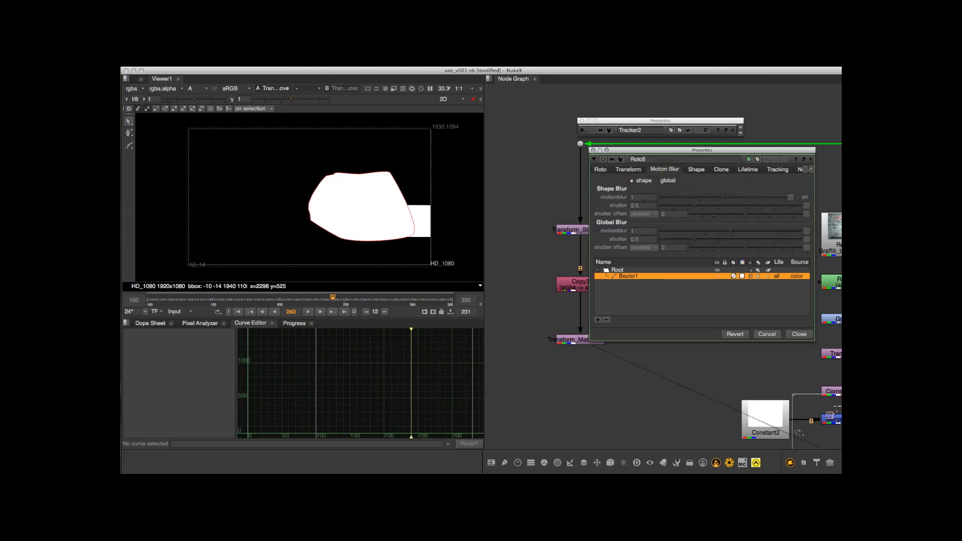
left_click(768, 277)
left_click(602, 173)
left_click(767, 282)
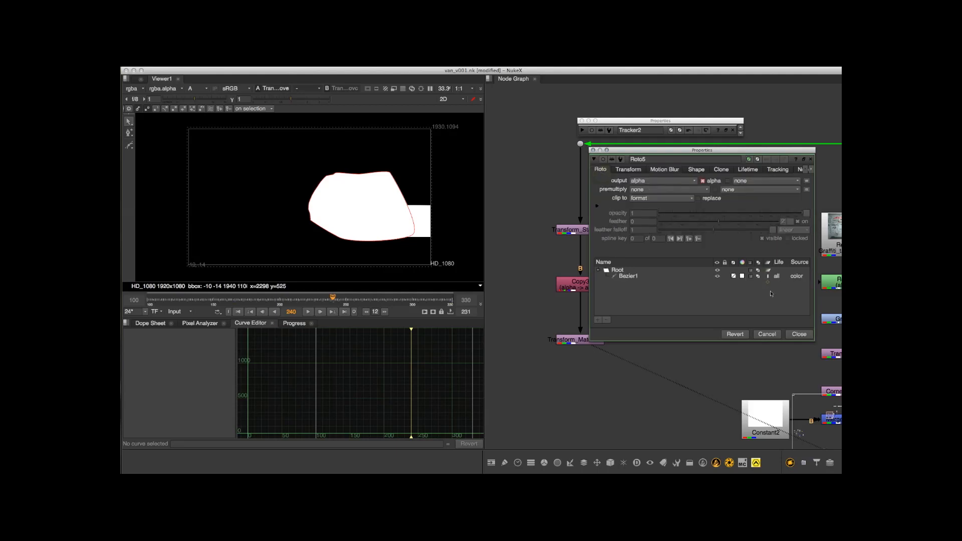
left_click(769, 278)
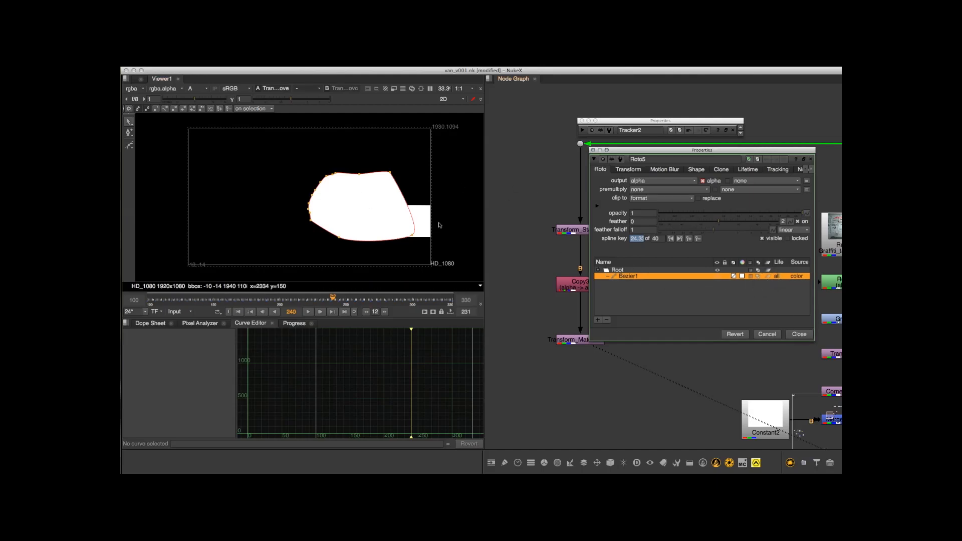
left_click(594, 161)
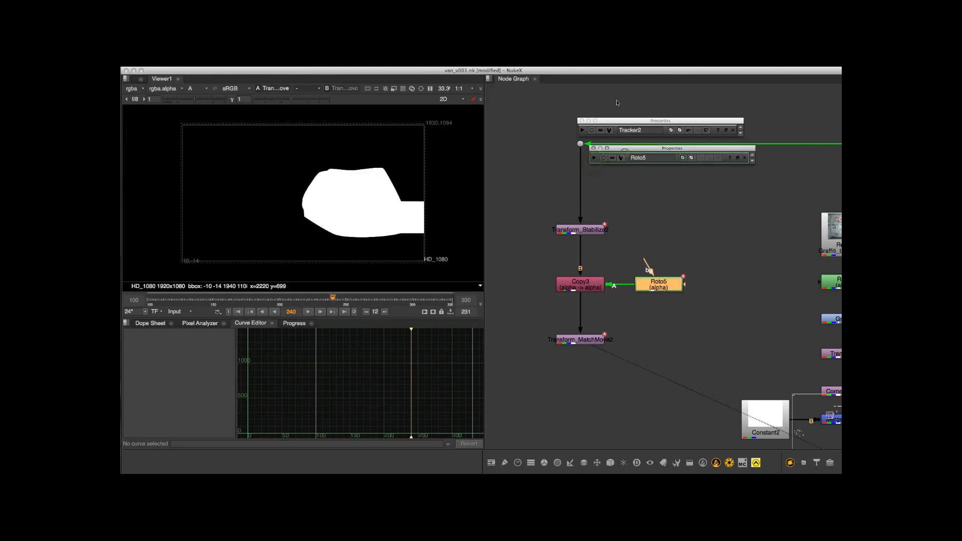
Examine the motion blur setting in Tracker2's transform properties and close them
left_click(582, 131)
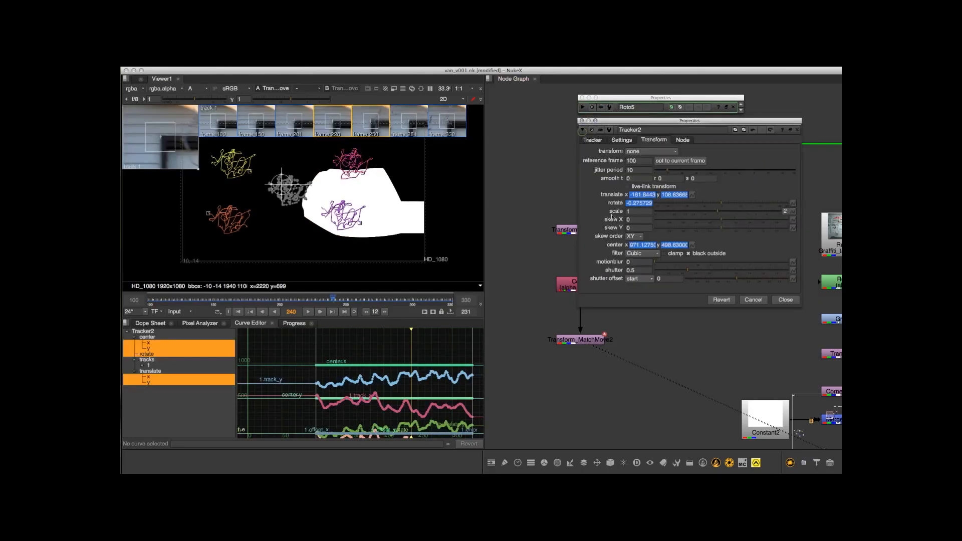
left_click(633, 262)
left_click(786, 303)
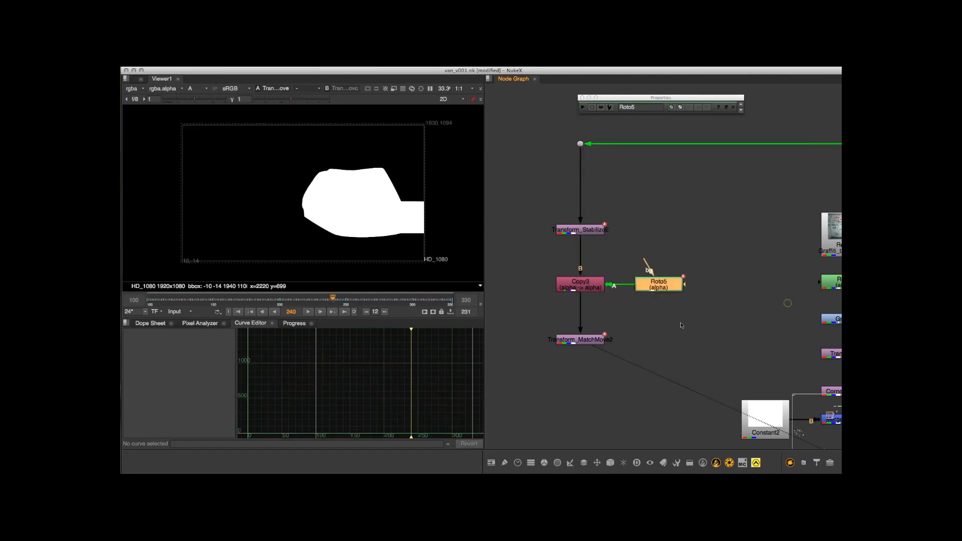
Set the motion blur of Transform_MatchMove2 to 1 and inspect the matte's edge in the viewer
left_click(689, 317)
middle_click_drag(633, 324, 662, 279)
double_click(612, 296)
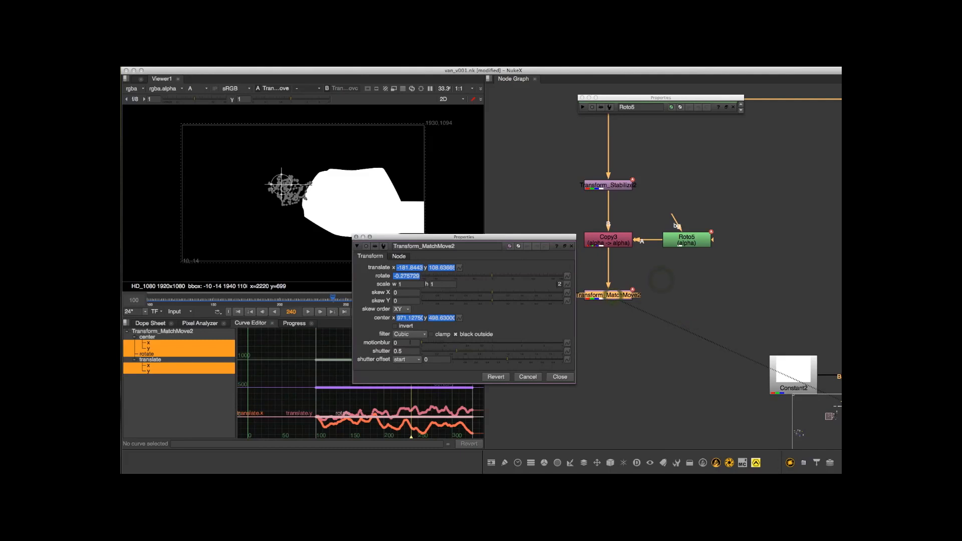
left_click(402, 344)
type("1")
key("Return")
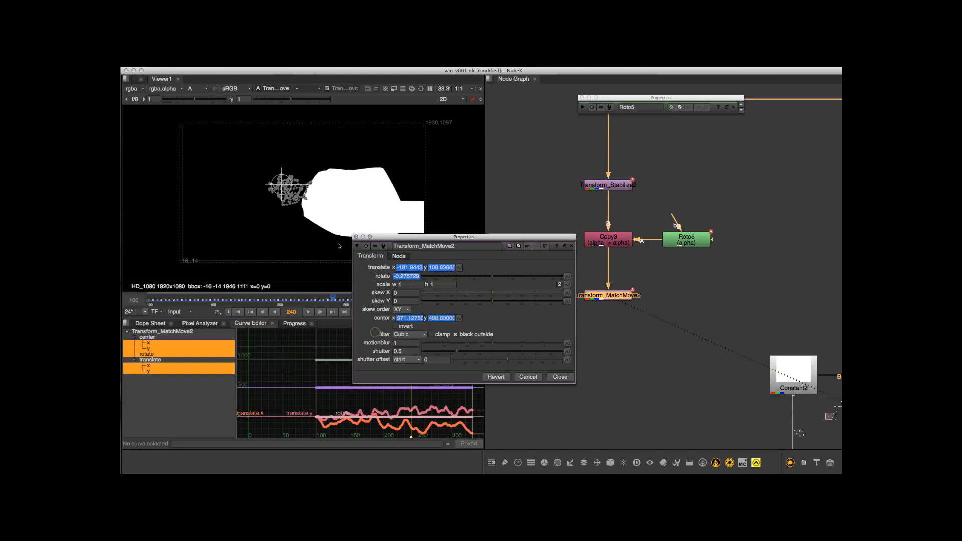
scroll(346, 175, "up", 5)
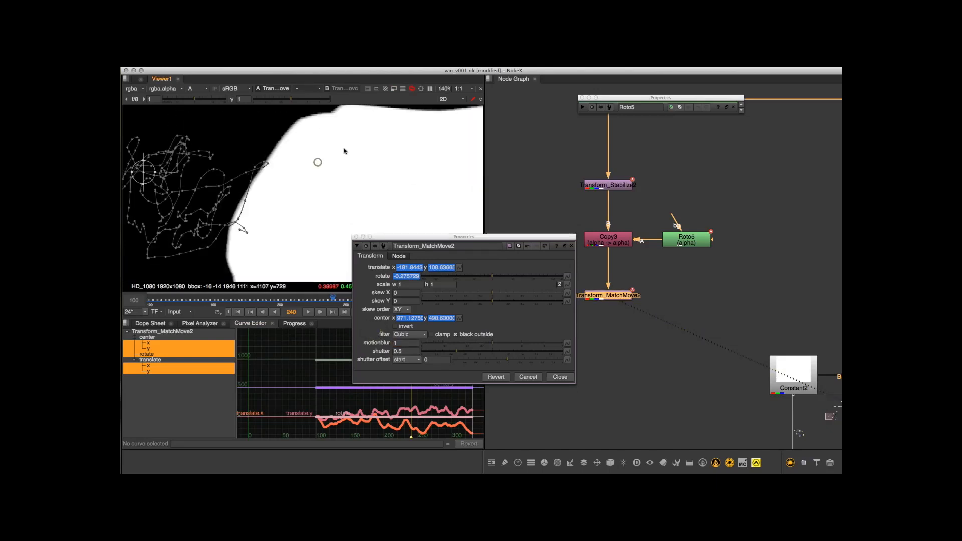
Compare the matte's edge with Transform_MatchMove2's motion blur at 0 and at 1, leave it at 1, and close the properties
scroll(337, 139, "up", 6)
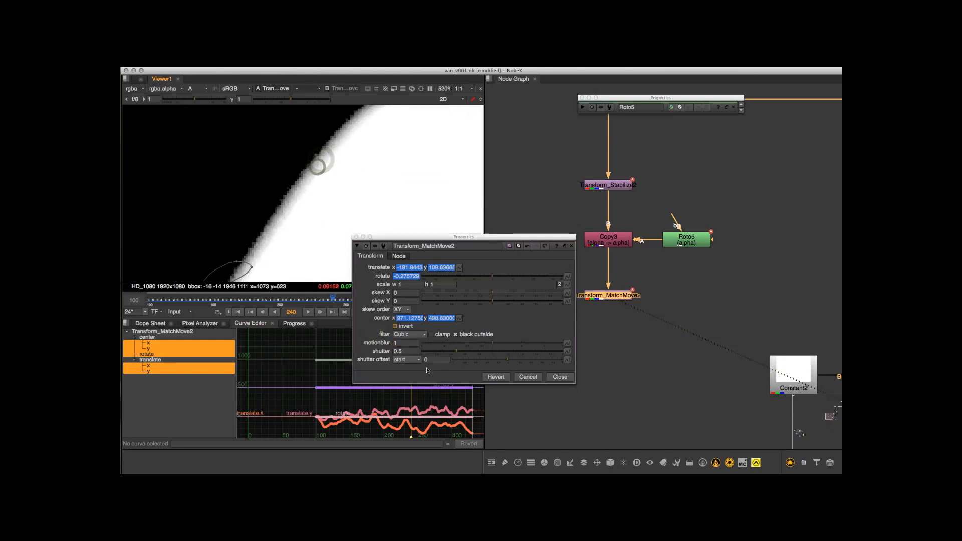
left_click(396, 343)
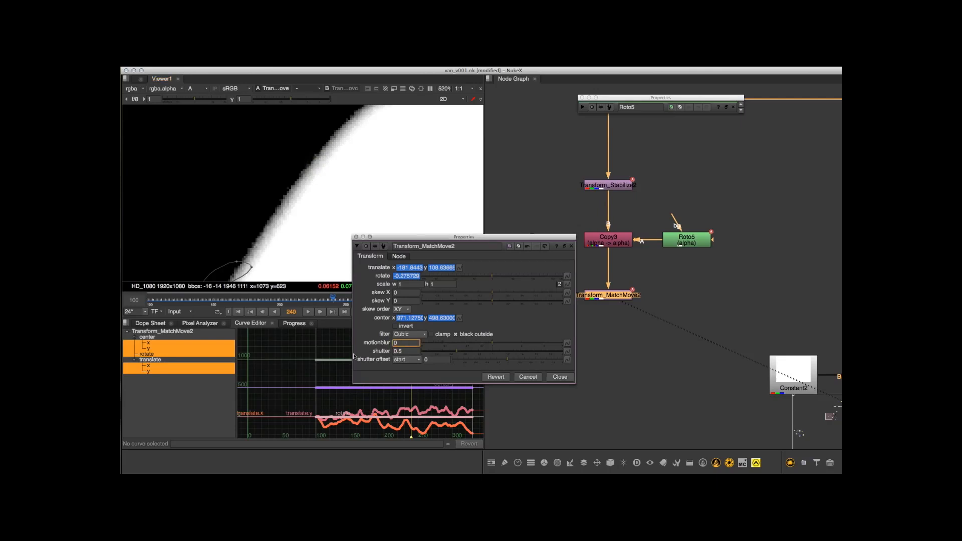
key("Return")
left_click(412, 345)
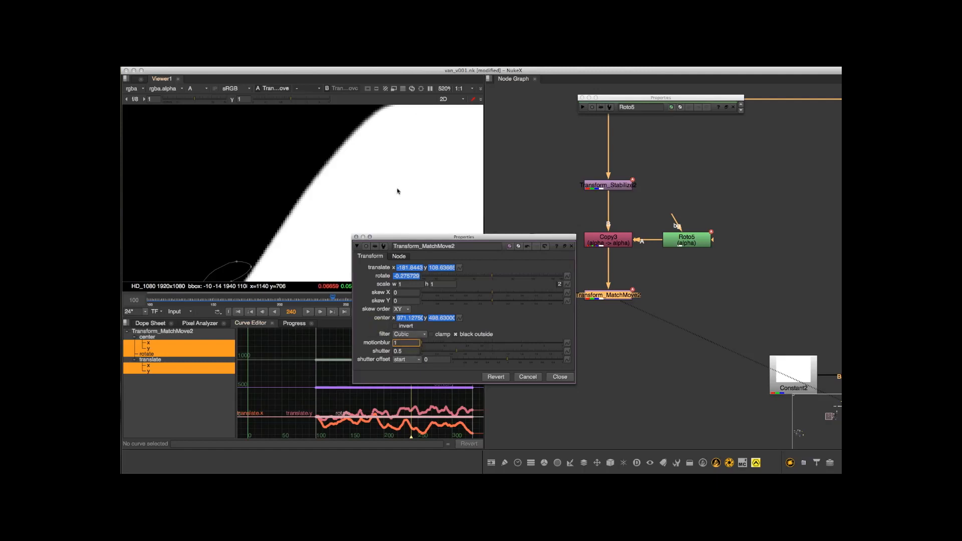
left_click(372, 330)
mouse_move(494, 347)
left_mouse_down()
mouse_move(528, 349)
mouse_move(495, 352)
left_mouse_up()
left_click_drag(409, 342, 317, 339)
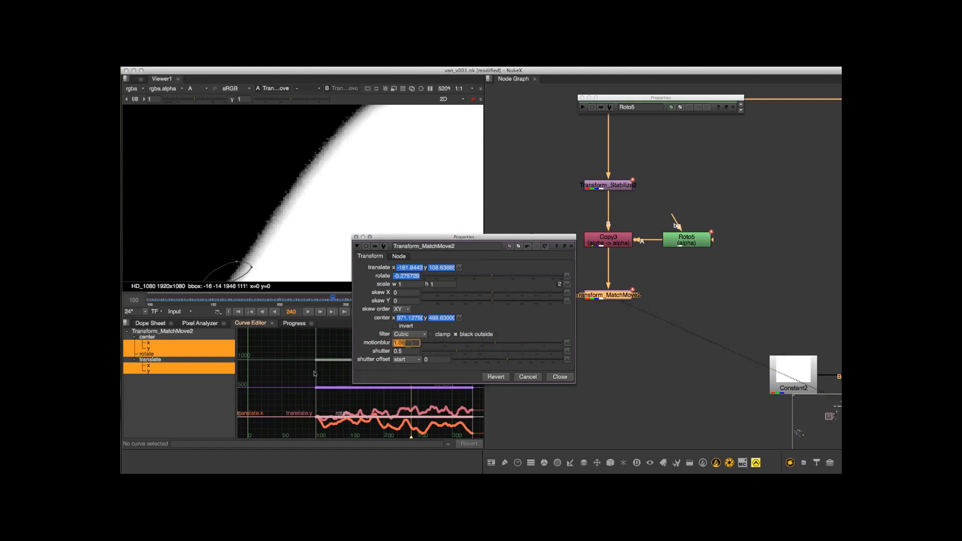
type("1")
left_click(525, 327)
left_click(560, 377)
Inspect the full van matte, and switch the viewer from the alpha channel back to RGB
scroll(361, 155, "down", 8)
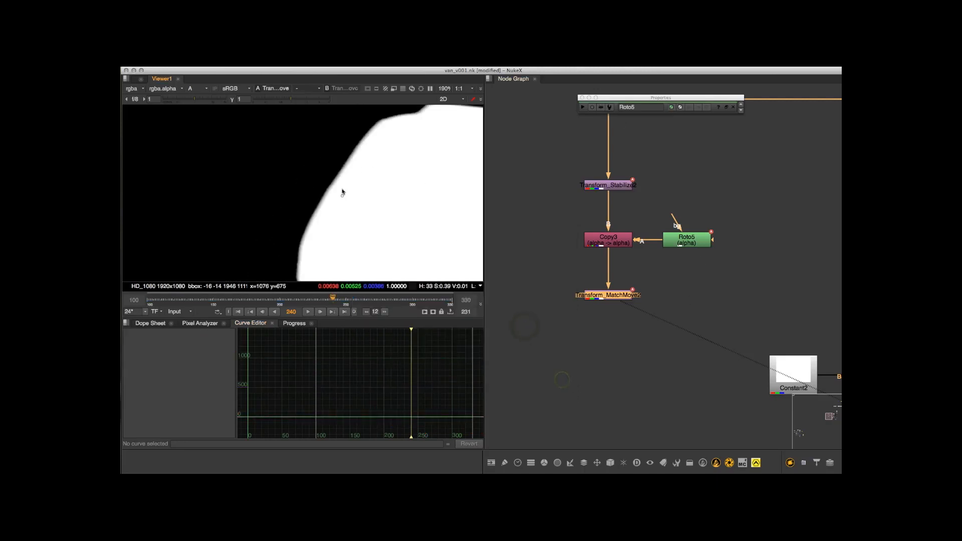
scroll(345, 226, "down", 3)
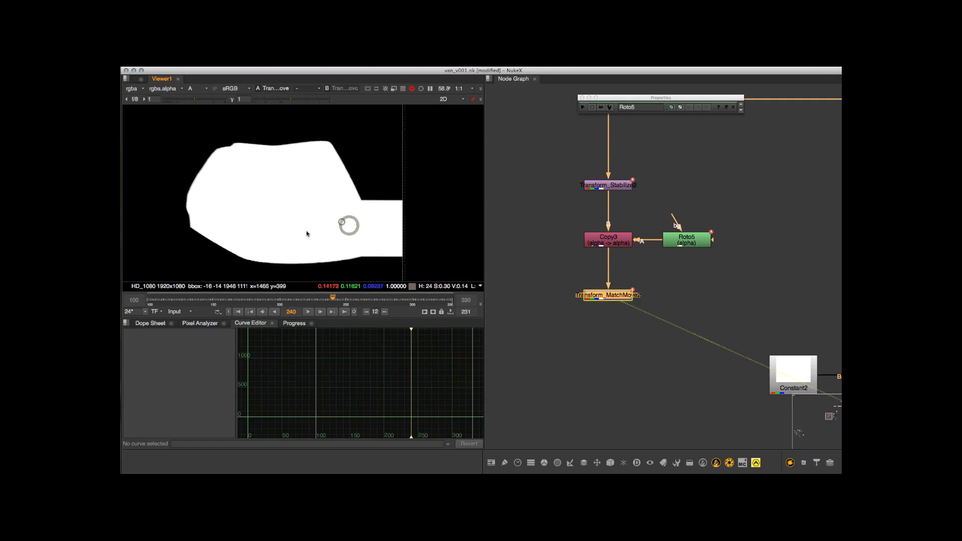
scroll(549, 305, "down", 3)
scroll(373, 191, "down", 3)
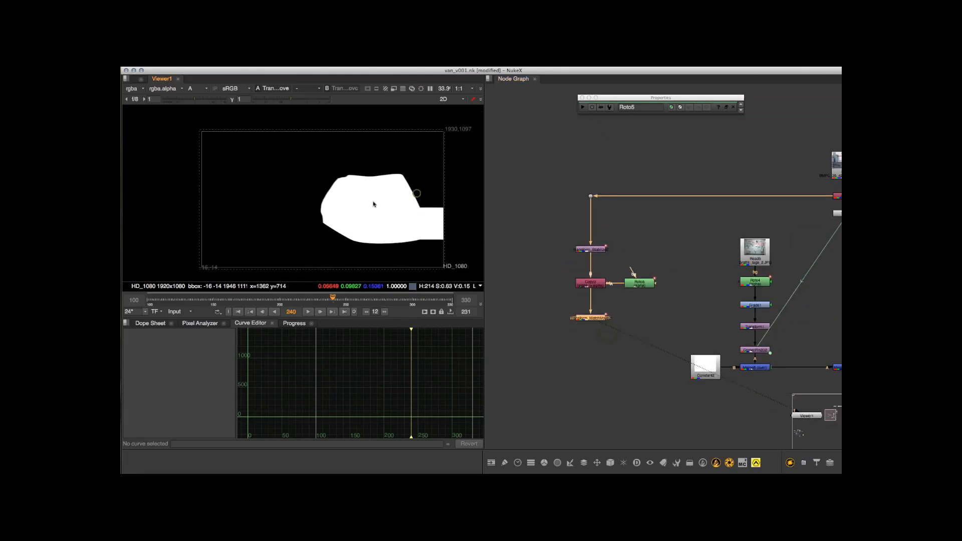
key("a")
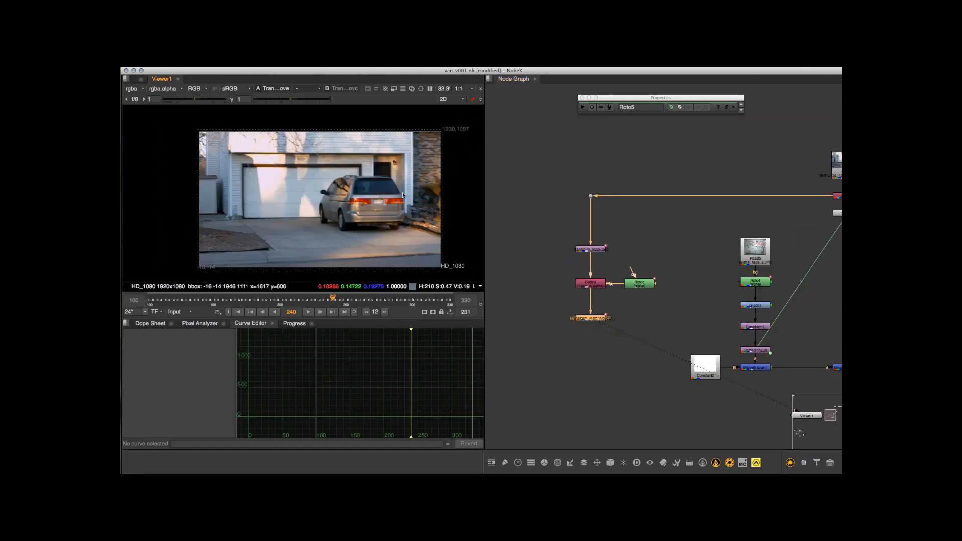
Tidy the van branch by moving Transform_MatchMove2 closer beneath Copy3 and shifting Roto5 slightly away from Copy3
middle_click_drag(626, 364, 572, 364)
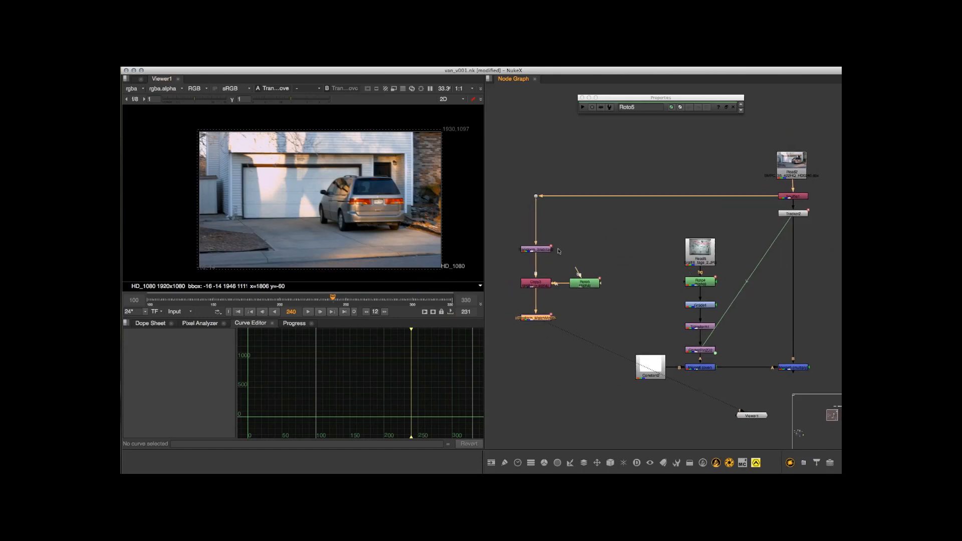
middle_click_drag(559, 386, 587, 372)
left_click(586, 366)
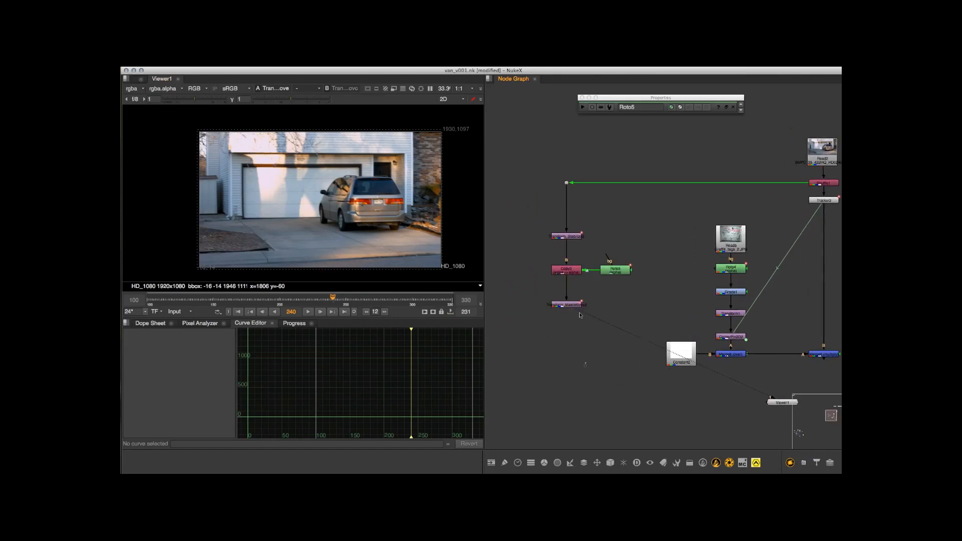
middle_click_drag(664, 279, 642, 289)
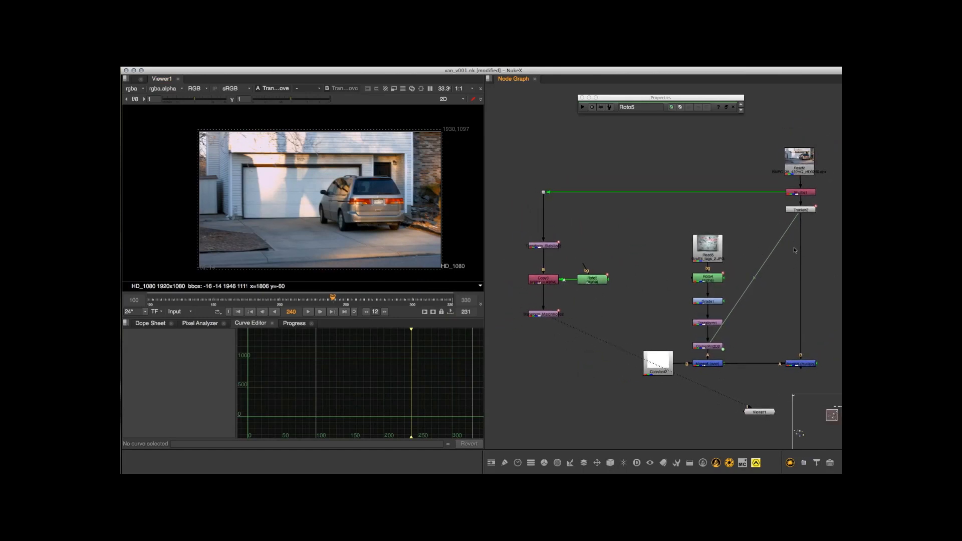
left_click_drag(549, 316, 548, 312)
left_click(548, 341)
left_click(549, 310)
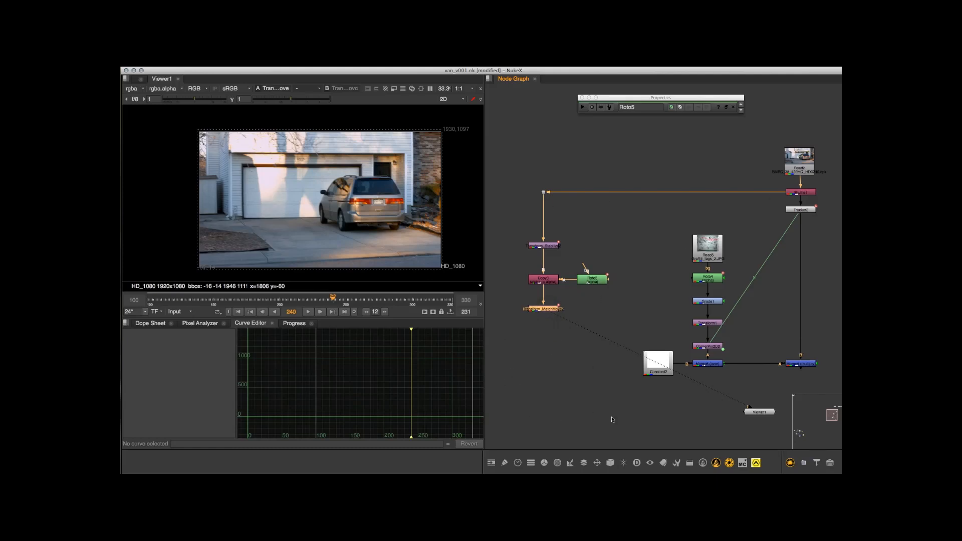
left_click_drag(605, 283, 614, 282)
Add a Premult node beneath Transform_MatchMove2, multiplying rgb by rgba.alpha, then close its properties and check the cut-out van
left_click(570, 380)
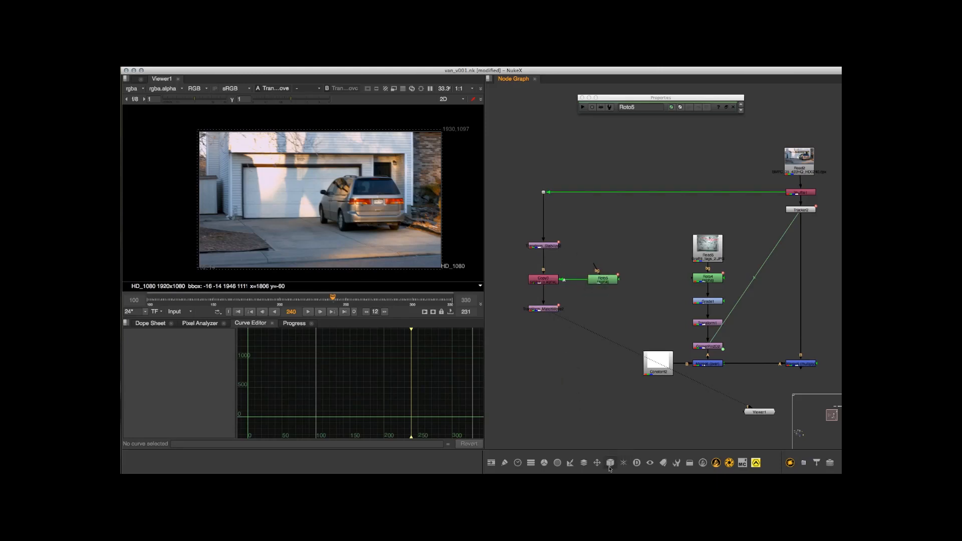
left_click(584, 466)
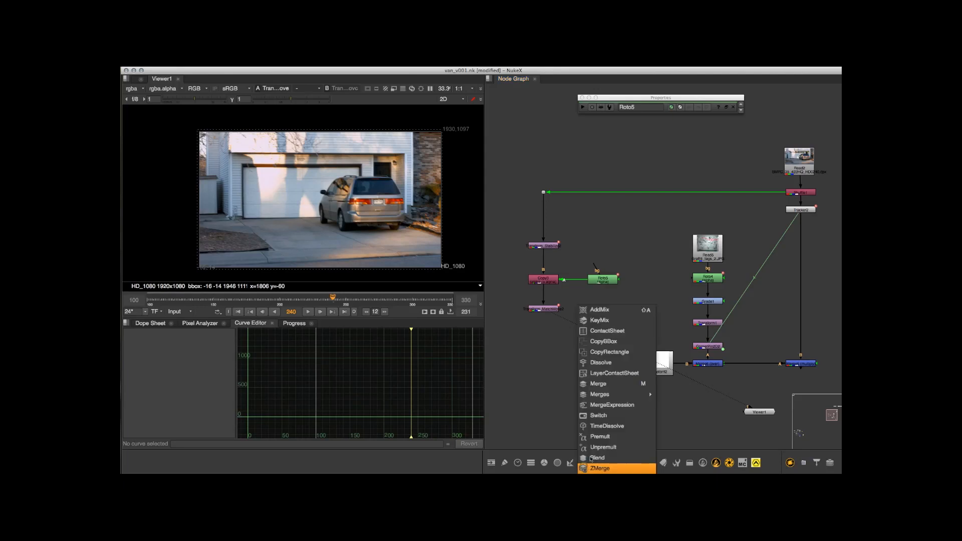
left_click(601, 437)
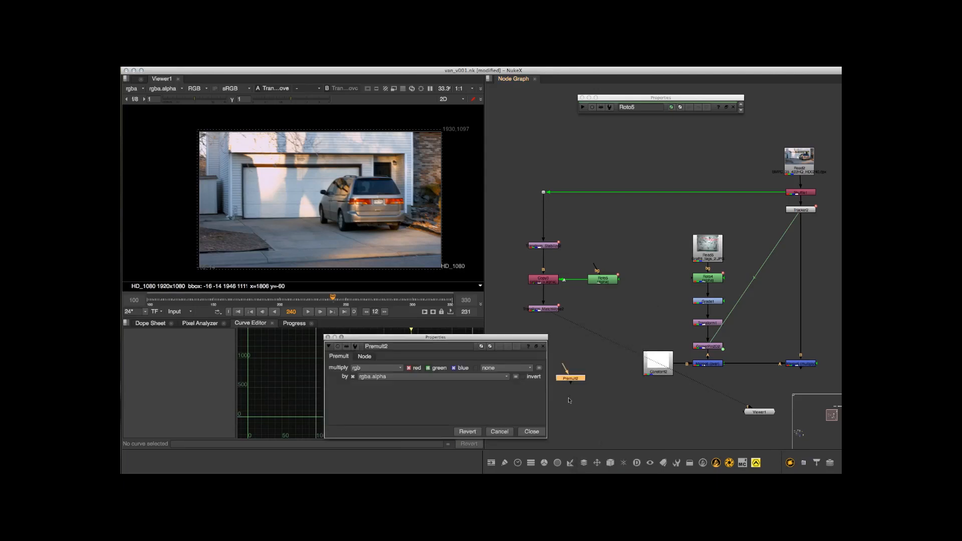
left_click_drag(577, 385, 545, 336)
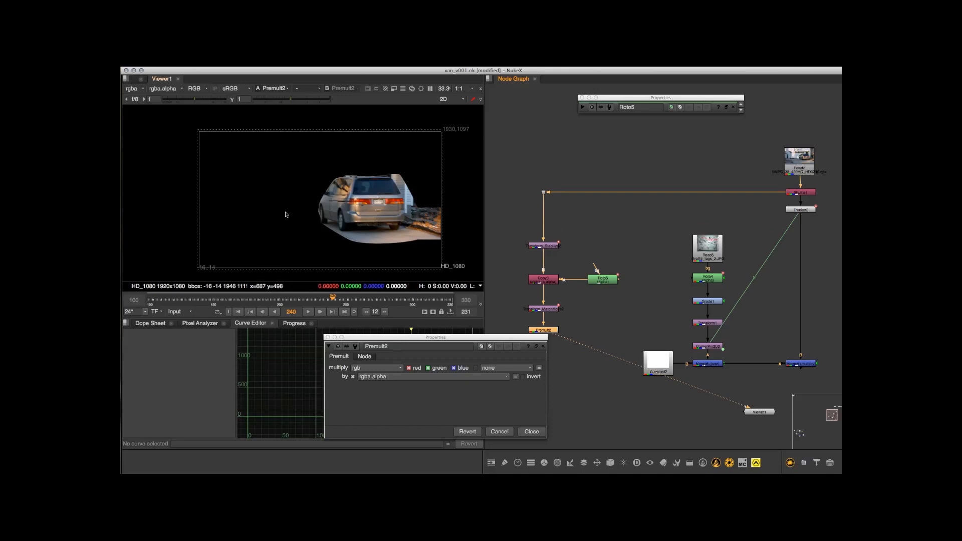
left_click(531, 434)
scroll(388, 199, "up", 3)
scroll(397, 204, "down", 4)
scroll(578, 324, "down", 3)
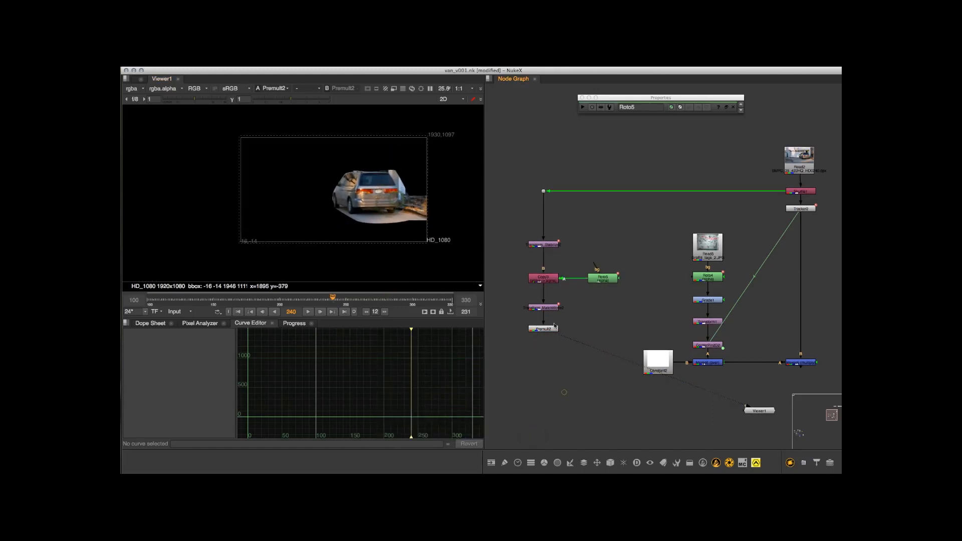
Move the van branch's nodes together below the graffiti branch, and realign the dot above them
left_click(560, 269)
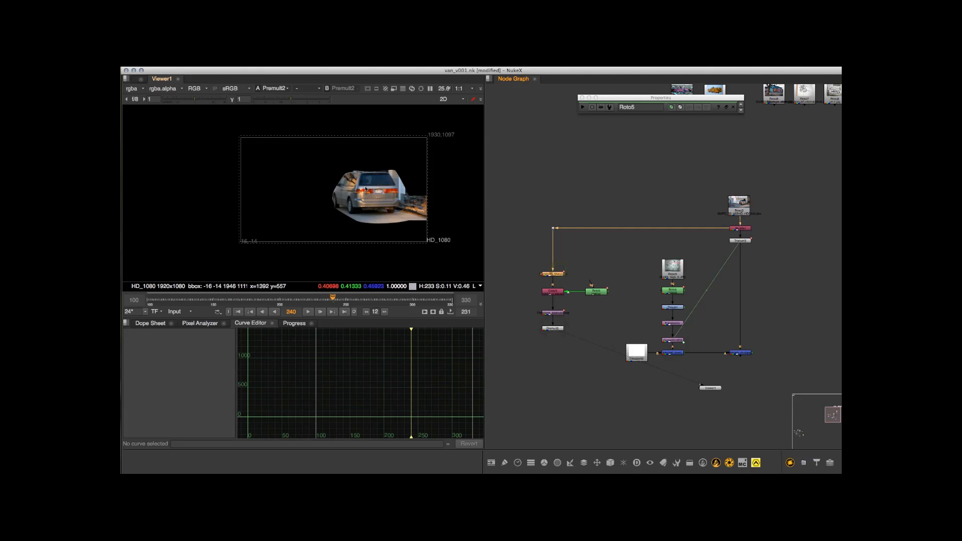
middle_click_drag(547, 378, 547, 357)
left_click(547, 358)
middle_click_drag(519, 242, 518, 222)
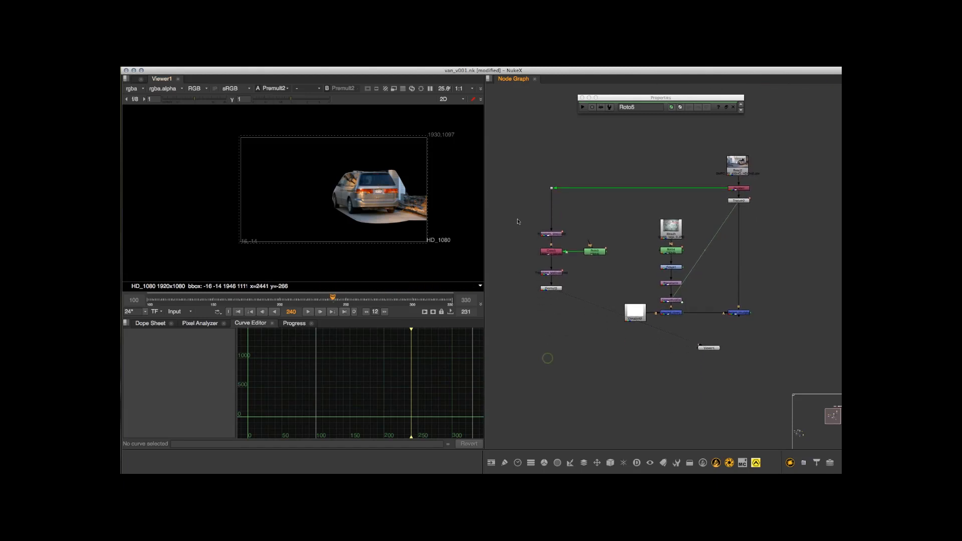
left_click_drag(593, 256, 591, 256)
left_click_drag(523, 229, 621, 311)
left_click_drag(587, 253, 586, 344)
middle_click_drag(580, 241, 586, 205)
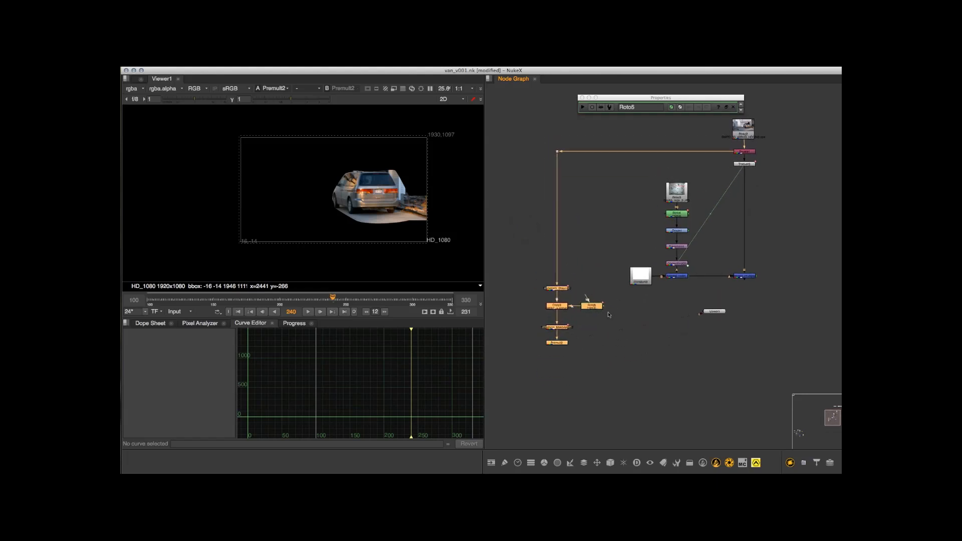
left_click_drag(591, 306, 646, 336)
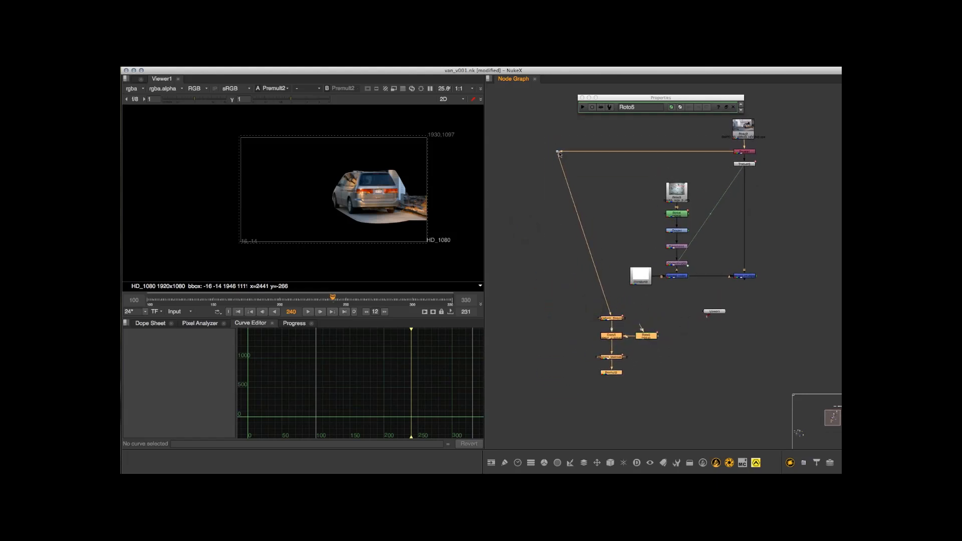
left_click_drag(558, 151, 609, 154)
Move the Viewer1 node down below the van branch
middle_click_drag(625, 217, 538, 135)
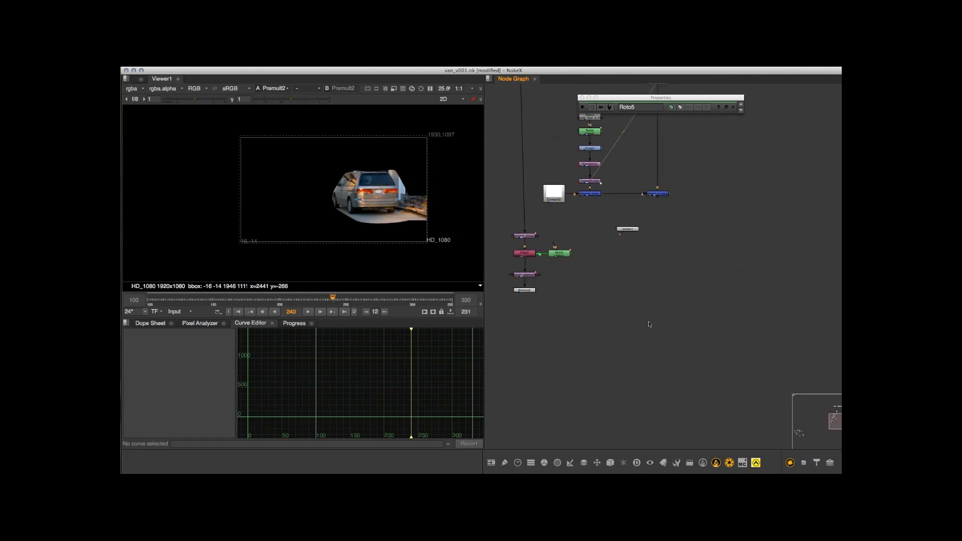
left_click_drag(628, 234, 629, 388)
middle_click_drag(629, 389, 667, 363)
Add a Merge node with the over operation in the free space beneath the main composite's multiply merge
left_click(650, 282)
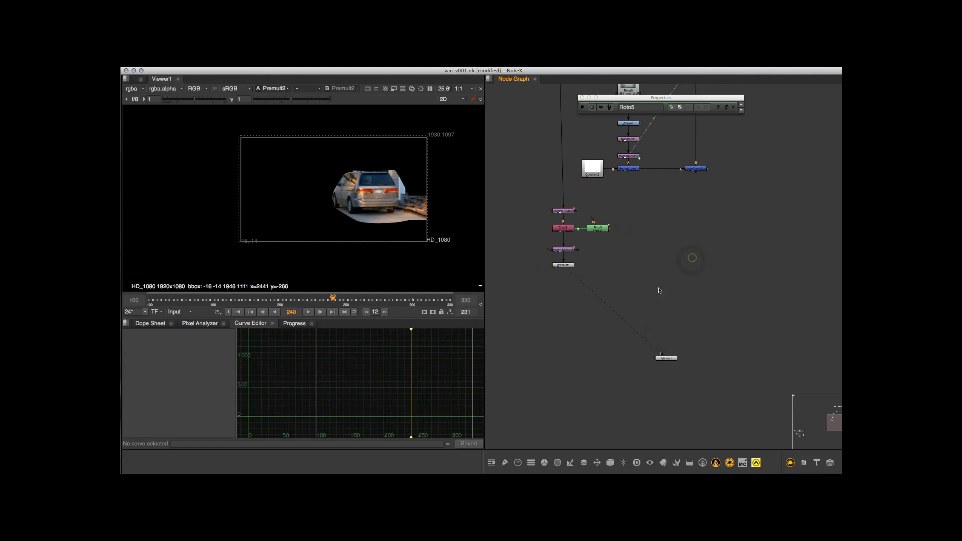
left_click(583, 466)
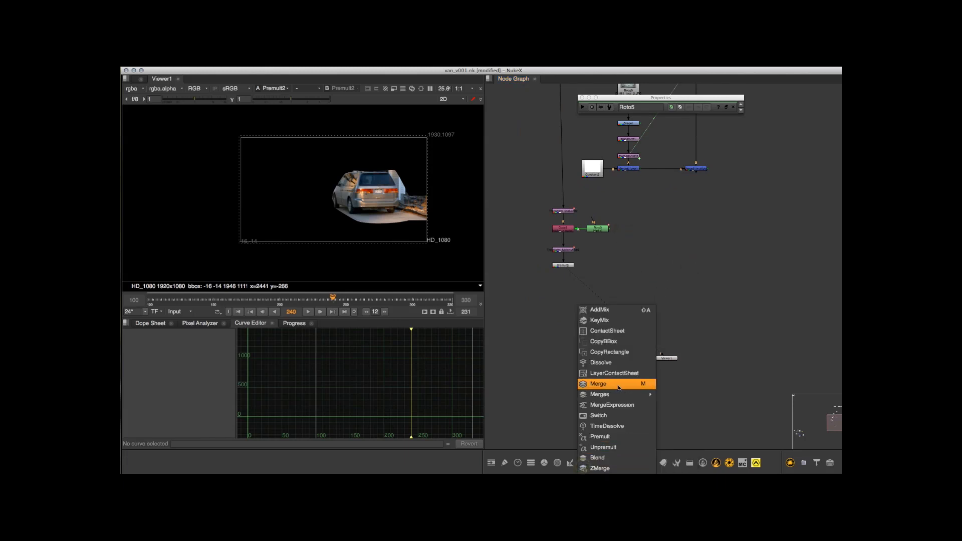
left_click(621, 386)
left_click_drag(651, 209, 538, 261)
middle_click_drag(672, 225, 706, 262)
scroll(687, 218, "up", 2)
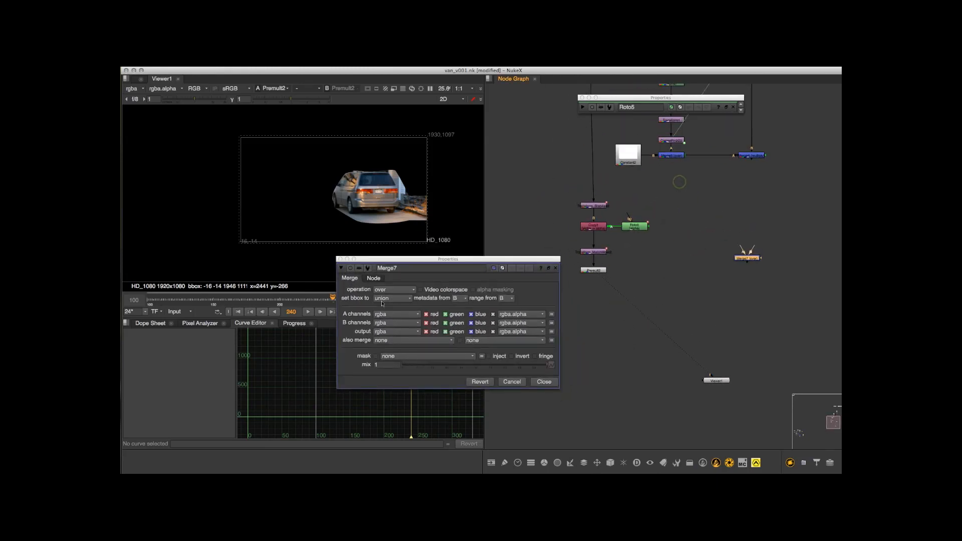
Connect the new Merge's A input to Premult2 and its B input to the multiply merge, view its output, and close its properties
left_click_drag(740, 252, 594, 270)
left_click_drag(750, 265, 751, 278)
left_click_drag(758, 169, 749, 157)
middle_click_drag(733, 214, 711, 185)
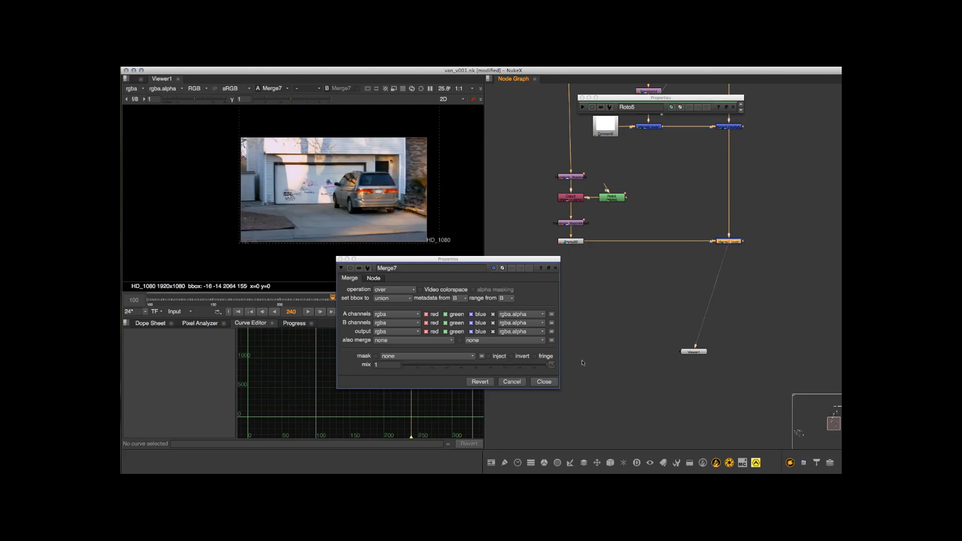
left_click(551, 386)
Inspect the merged result at frames 217 and 224, examining the van's edge and side mirror against the graffiti
scroll(368, 171, "up", 5)
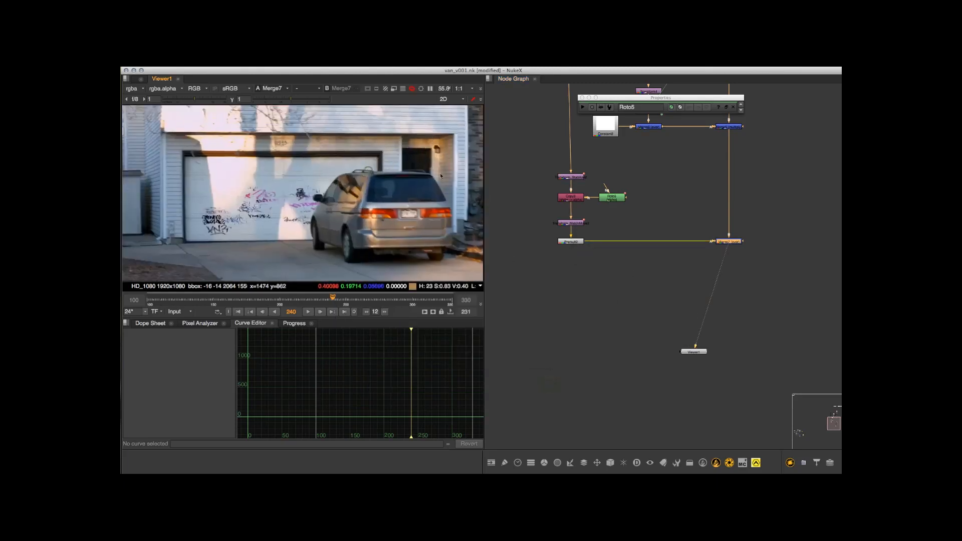
scroll(363, 203, "up", 1)
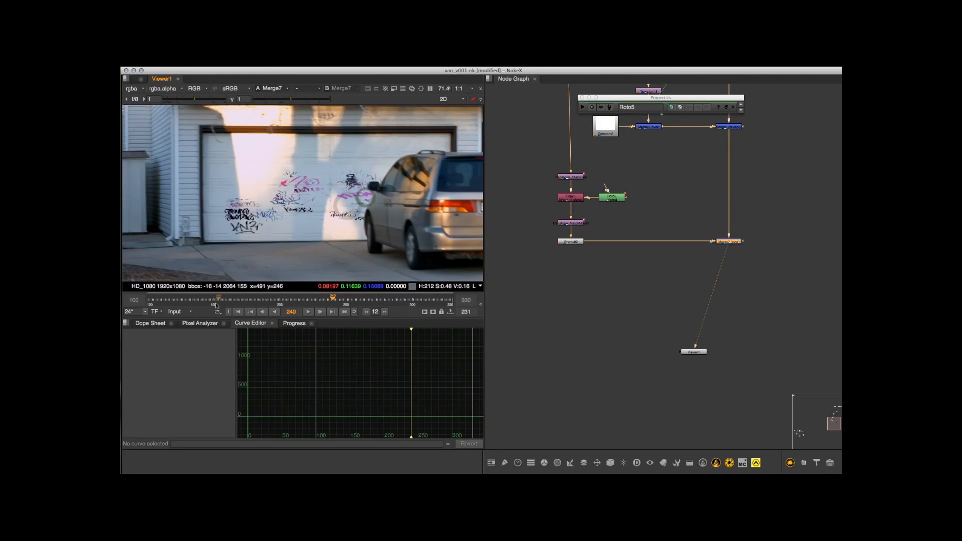
left_click_drag(325, 303, 302, 301)
scroll(372, 208, "up", 10)
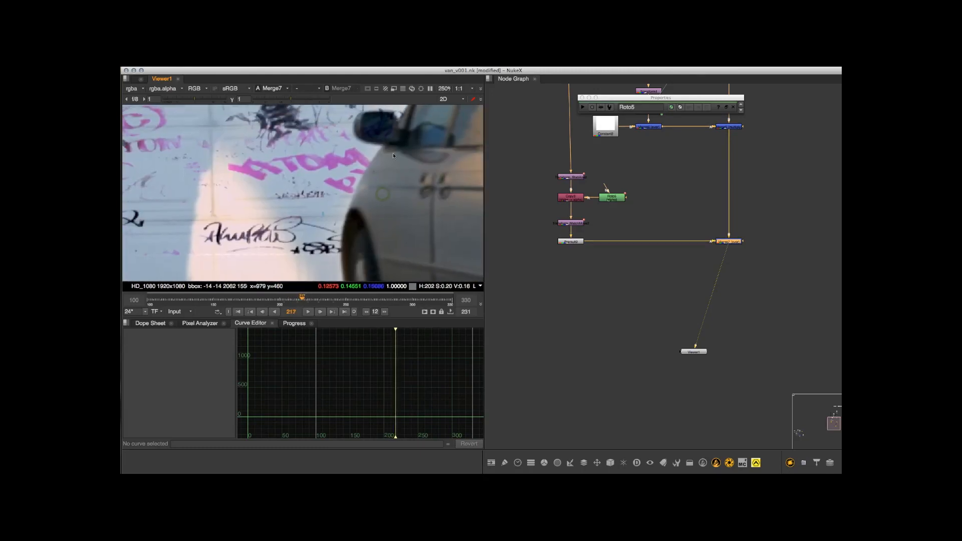
left_click_drag(309, 303, 311, 303)
middle_click_drag(356, 184, 296, 262)
scroll(296, 263, "down", 4)
middle_click_drag(330, 151, 332, 208)
scroll(330, 208, "up", 3)
scroll(315, 237, "up", 2)
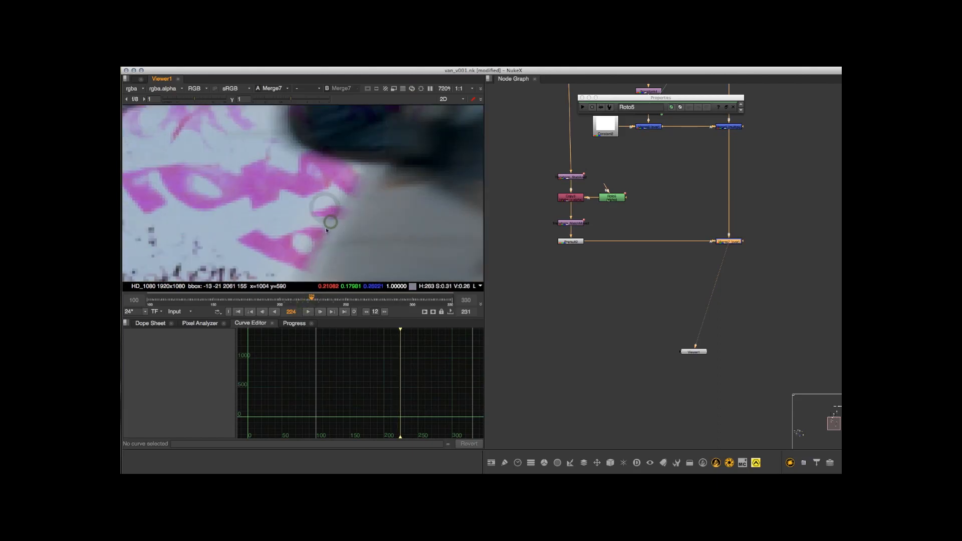
scroll(328, 226, "down", 5)
middle_click_drag(342, 216, 317, 239)
scroll(358, 208, "down", 2)
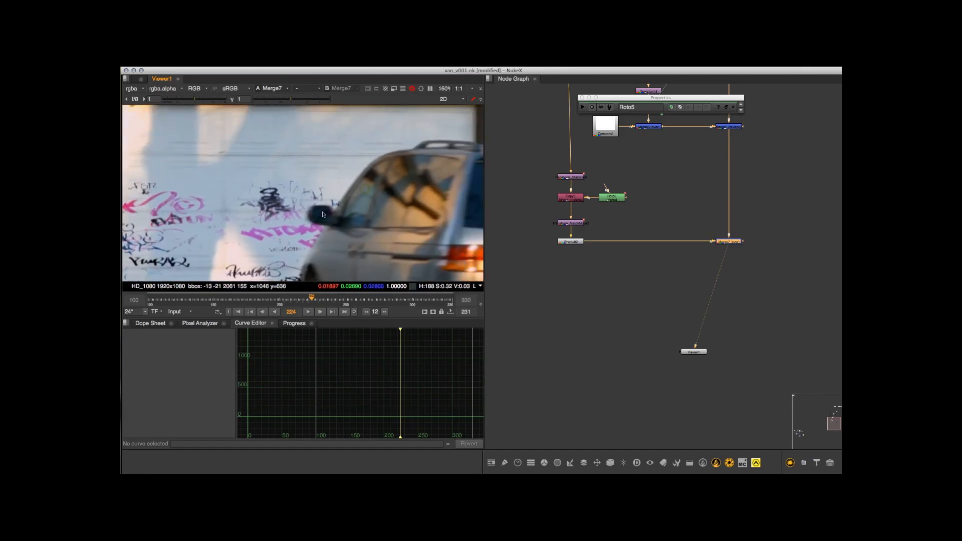
Open Roto5's properties and examine its Bezier1 outline against the van at frames 100 and 330
left_click(670, 251)
scroll(653, 228, "up", 3)
middle_click_drag(643, 222, 664, 236)
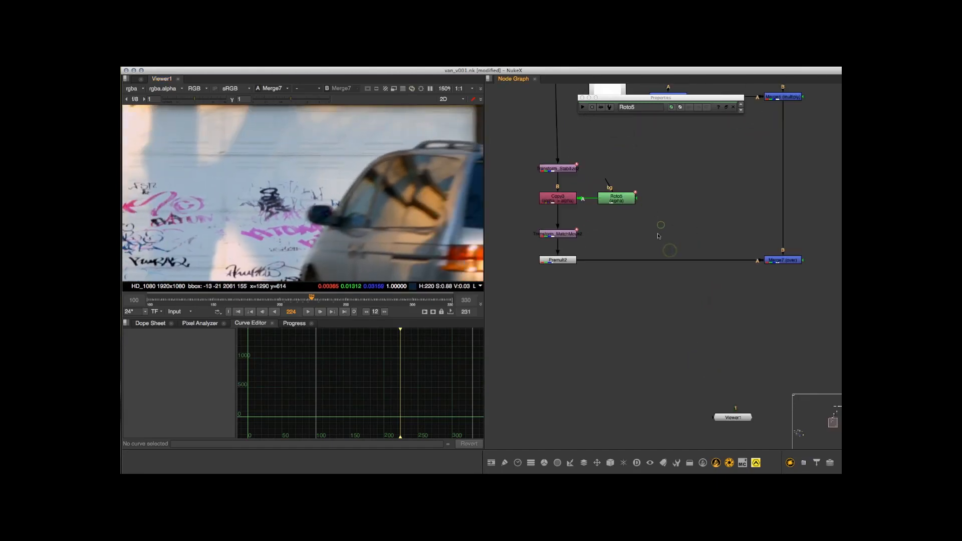
double_click(611, 200)
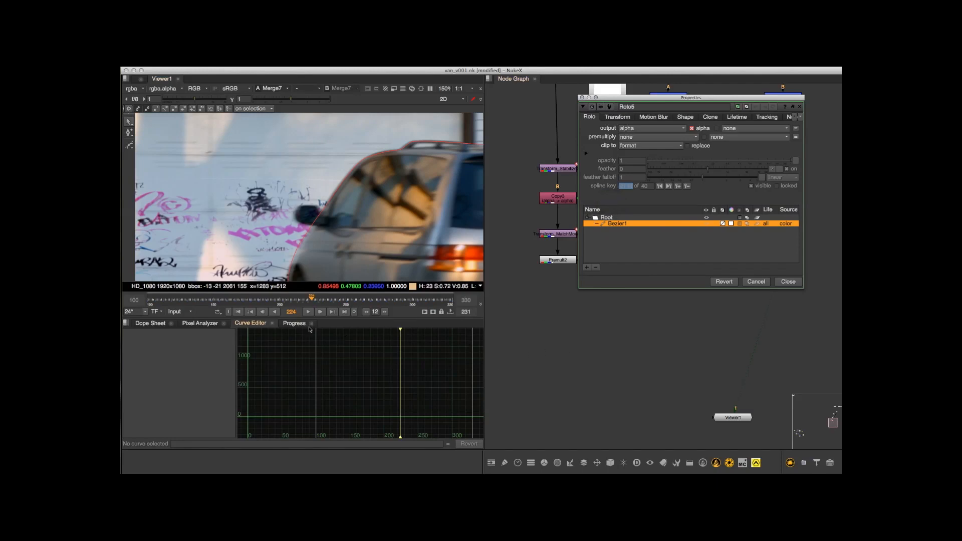
left_click(238, 312)
scroll(334, 200, "up", 2)
scroll(314, 175, "up", 3)
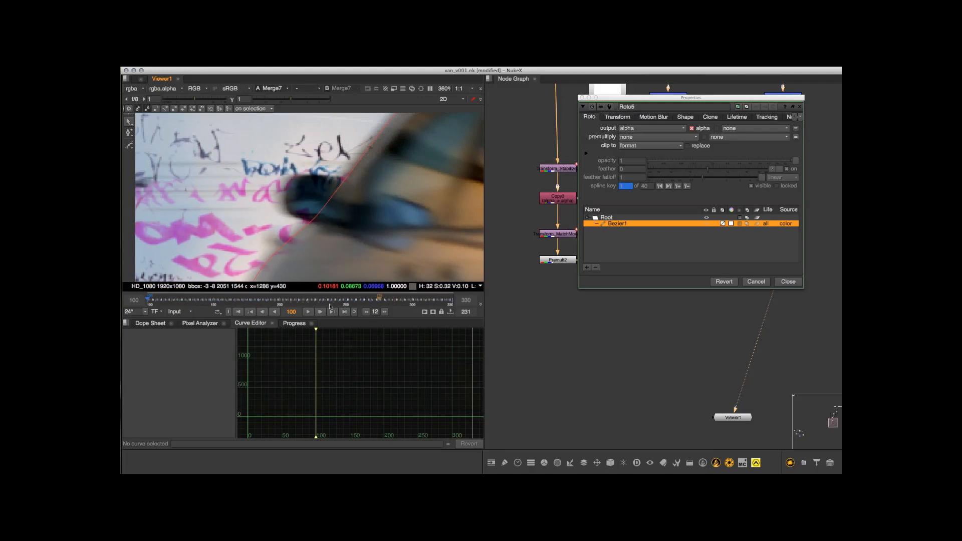
left_click(344, 313)
scroll(343, 177, "down", 5)
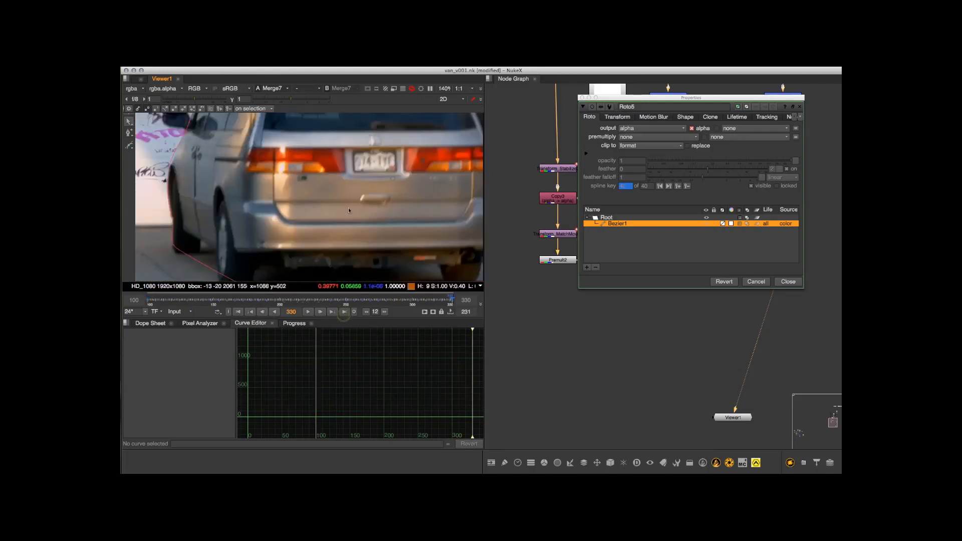
Activate Roto5's Bezier drawing tool and view the stabilize Transform's output around the van's side mirror at frame 330
middle_click_drag(186, 151, 295, 197)
scroll(296, 198, "up", 3)
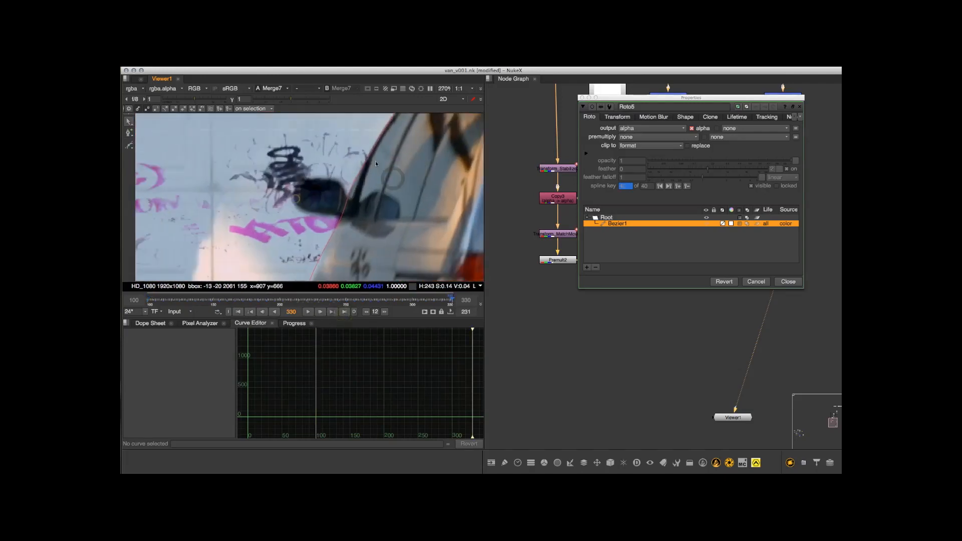
left_click(129, 145)
scroll(260, 151, "up", 2)
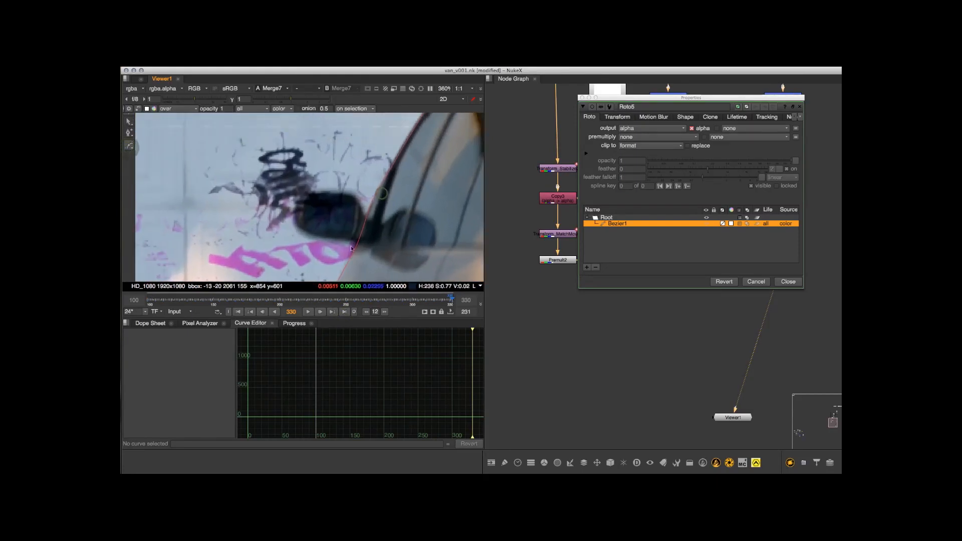
left_click(567, 171)
key("1")
scroll(348, 200, "down", 3)
middle_click_drag(441, 271, 251, 201)
scroll(311, 187, "up", 1)
middle_click_drag(340, 172, 434, 204)
scroll(372, 200, "up", 3)
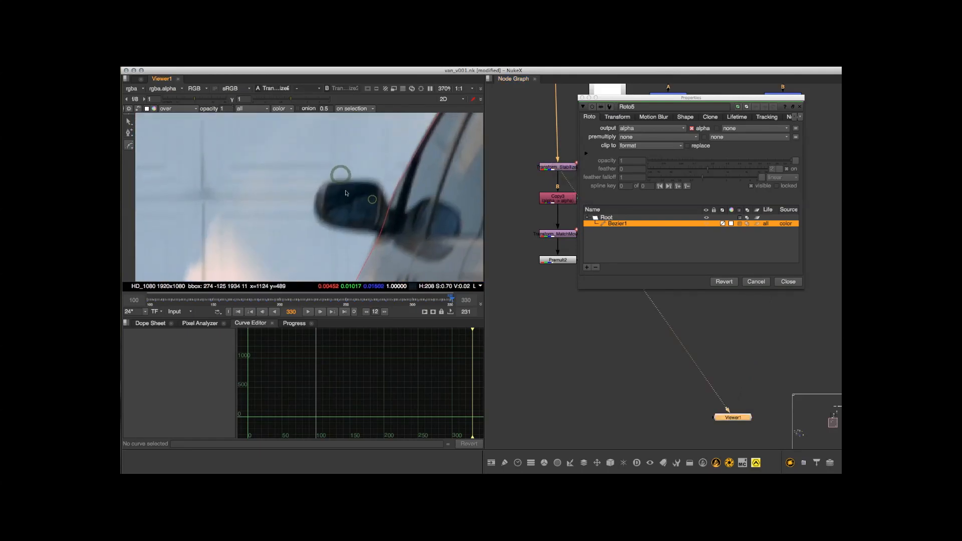
Draw a closed Bezier shape around the side mirror and its mount at frame 330 in Roto5
left_click(393, 235)
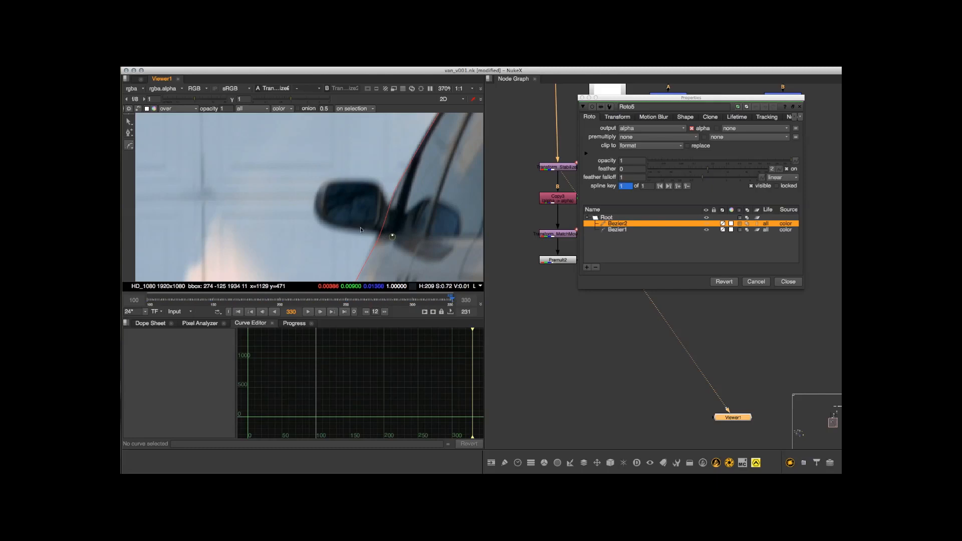
left_click_drag(353, 232, 342, 230)
left_click(314, 217)
left_click(317, 194)
left_click(393, 211)
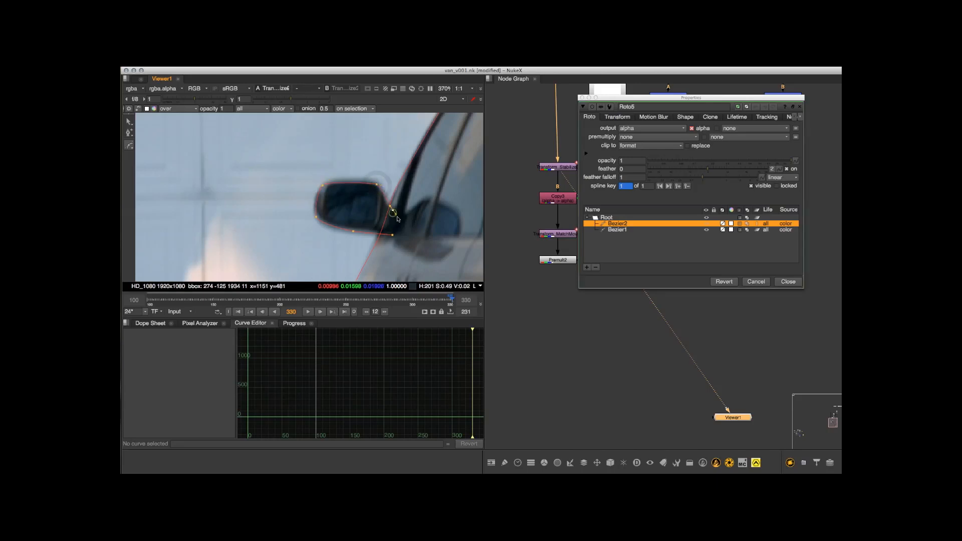
left_click(410, 217)
Refine the lower, outer and upper points of the new Bezier shape to follow the mirror's edges
left_click(352, 232)
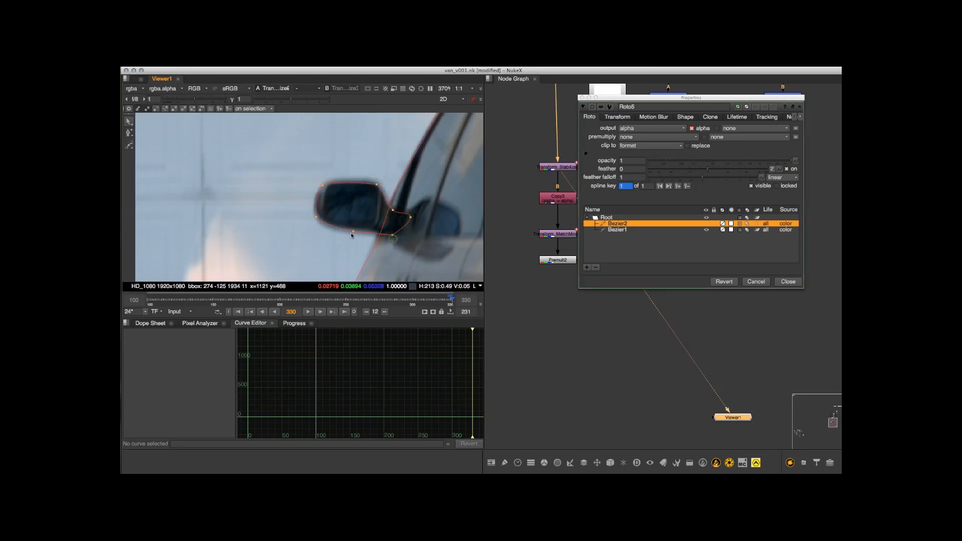
left_click(343, 232)
left_click(316, 219)
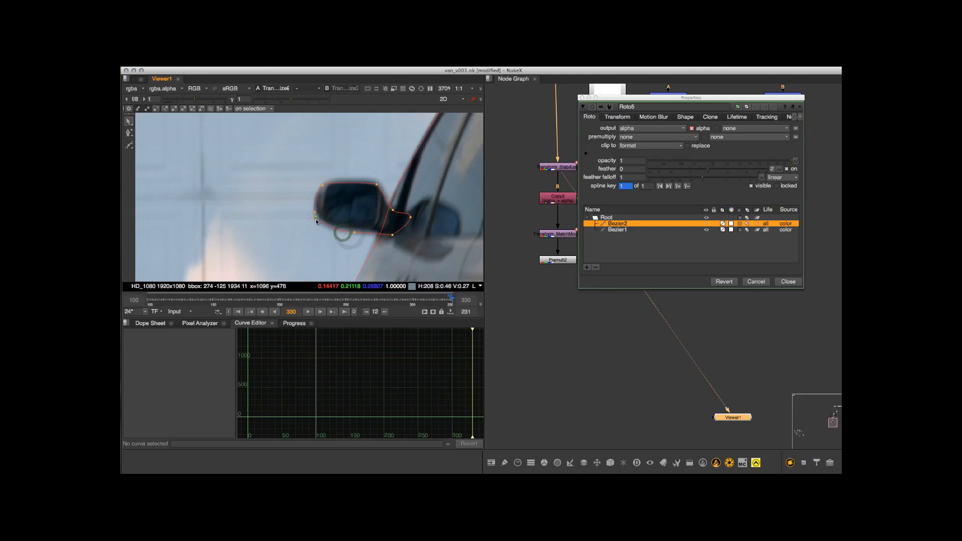
left_click_drag(318, 228, 311, 213)
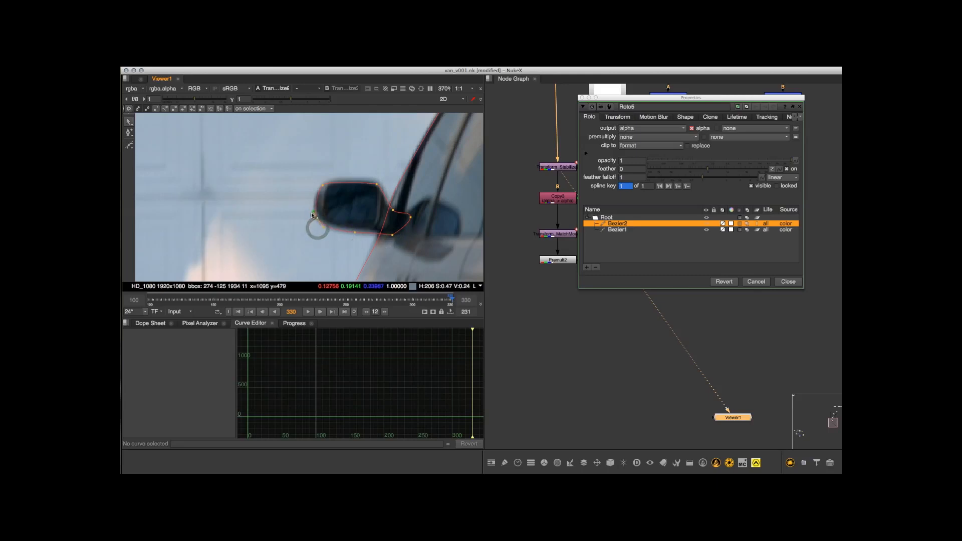
left_click(323, 187)
middle_click_drag(376, 189, 362, 192)
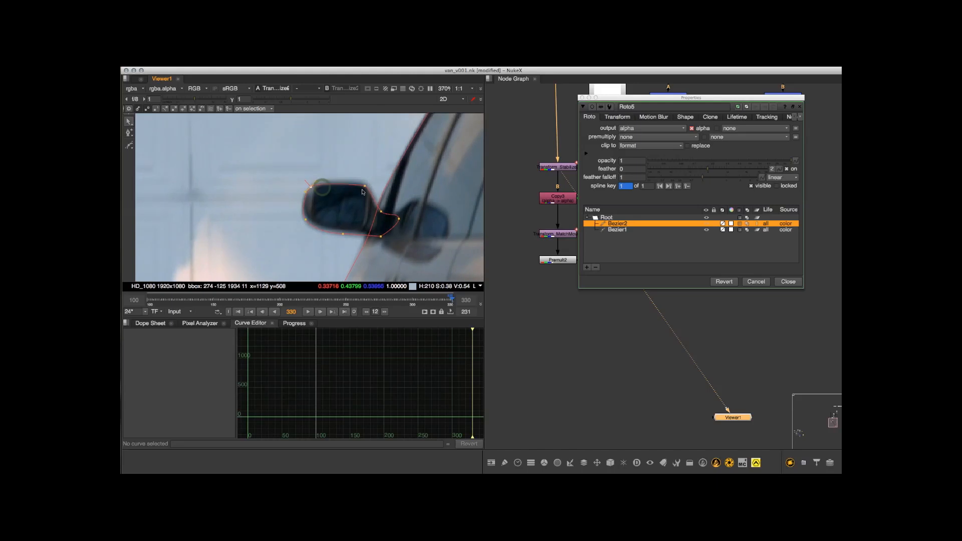
left_click(364, 185)
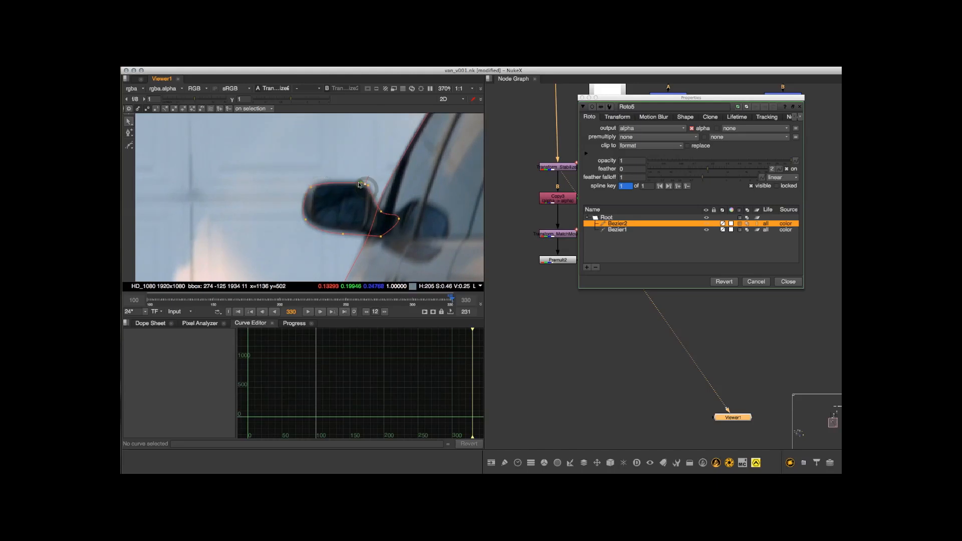
left_click_drag(359, 185, 360, 180)
Select all points of the mirror shape and reposition it over the mirror at frames 318 and 306
scroll(280, 177, "down", 1)
middle_click_drag(280, 177, 274, 167)
left_click_drag(258, 148, 403, 240)
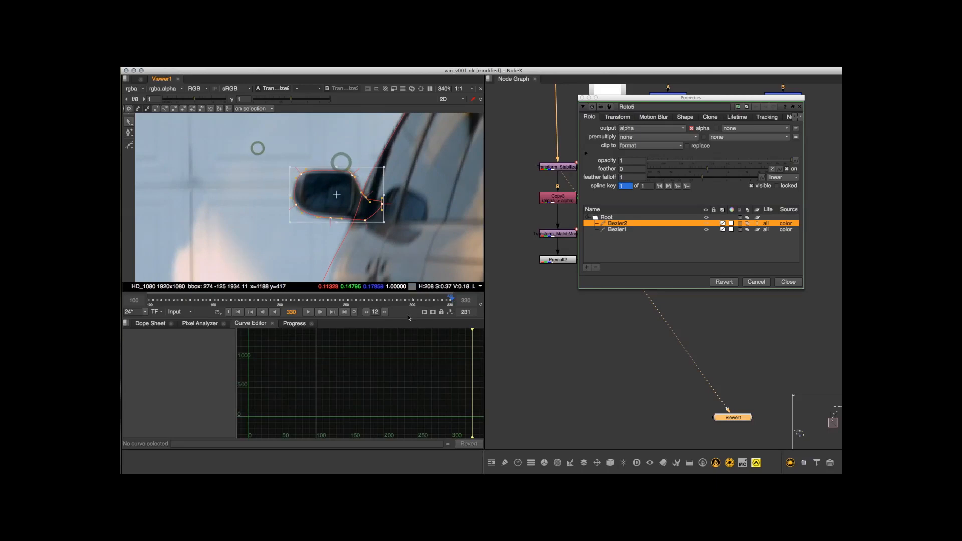
left_click(366, 311)
left_click_drag(339, 187, 351, 187)
left_click(366, 312)
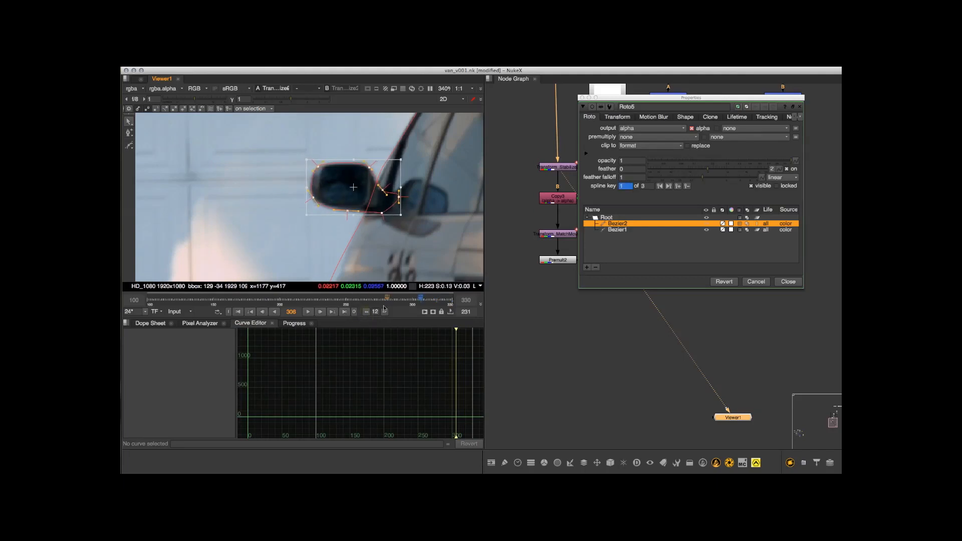
Move the mirror shape onto the mirror at frame 294, adjust its points near the mount, and reselect the whole shape
left_click(365, 311)
left_click_drag(354, 187, 361, 195)
left_click(441, 186)
left_click_drag(430, 227, 372, 188)
left_click_drag(398, 212, 396, 212)
left_click(424, 172)
left_click_drag(292, 161, 428, 253)
Key the mirror shape over the side mirror at frames 282, 270 and 258
left_click(365, 313)
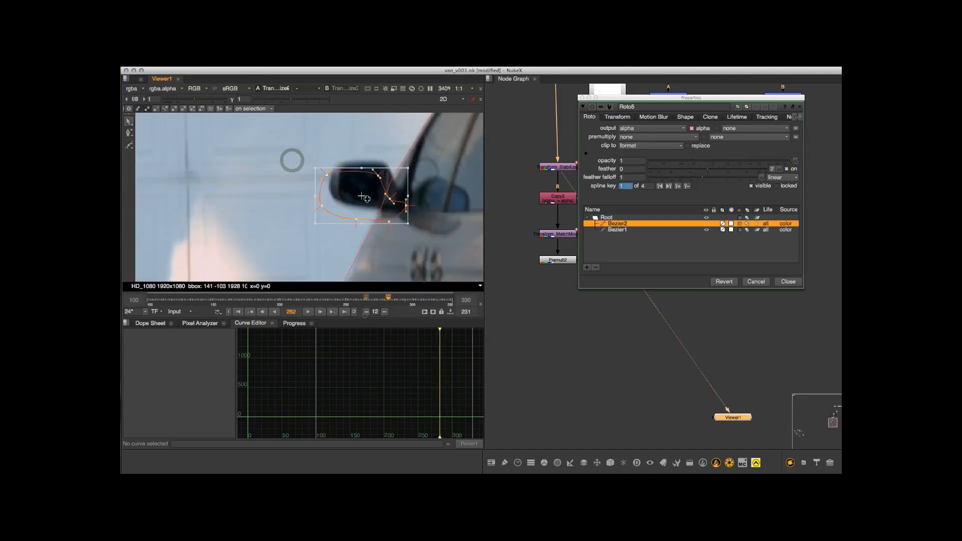
left_click_drag(361, 196, 371, 185)
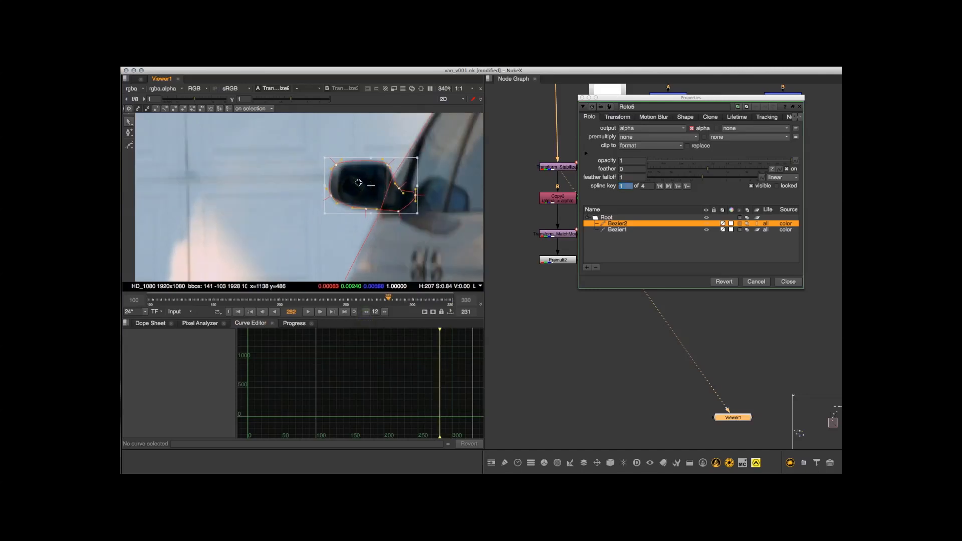
left_click(366, 312)
left_click_drag(366, 189, 373, 193)
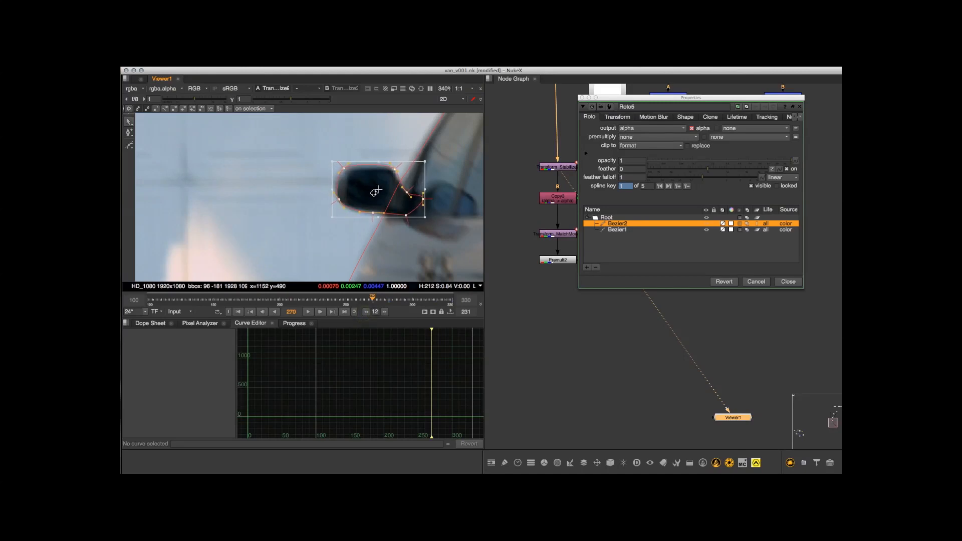
left_click(366, 311)
left_click_drag(361, 191, 384, 185)
Key the mirror shape at frames 246 and 234, moving its pivot to the mirror's outer side and narrowing it slightly
left_click(366, 312)
left_click(366, 312)
middle_click_drag(379, 183, 336, 222)
left_click_drag(336, 222, 342, 225)
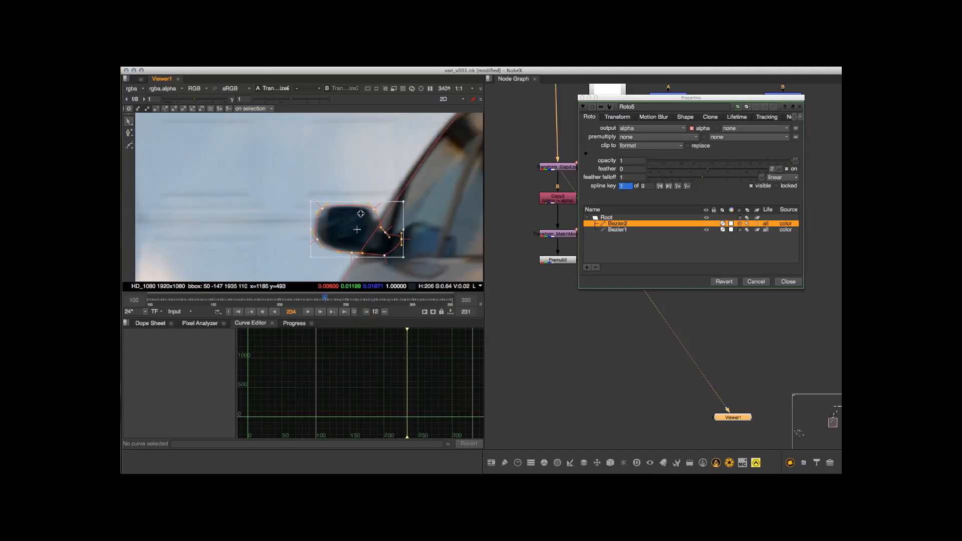
left_click(322, 225, "super")
left_click_drag(403, 231, 398, 232)
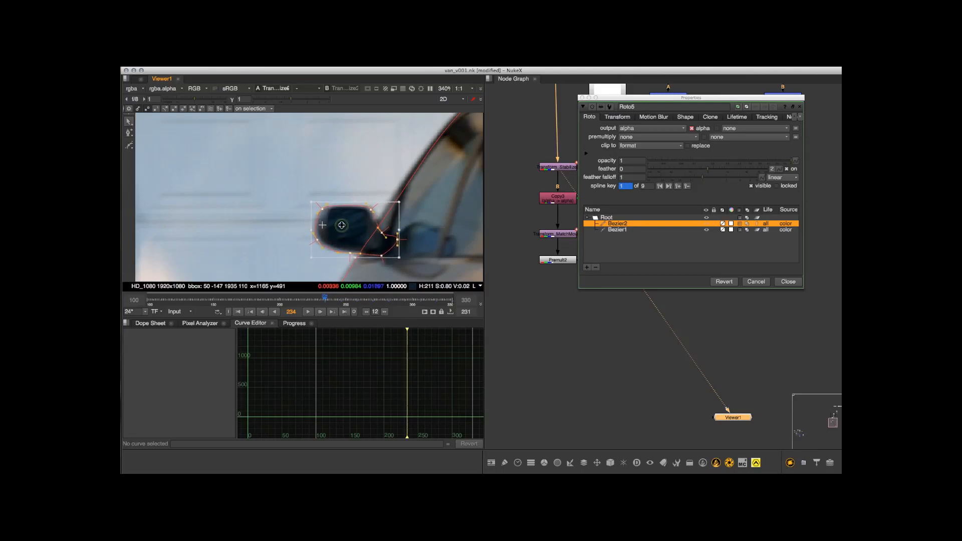
left_click_drag(342, 225, 341, 224)
Key the mirror shape every 12 frames from 222 back to 186, adjusting its width to match the mirror
left_click(367, 312)
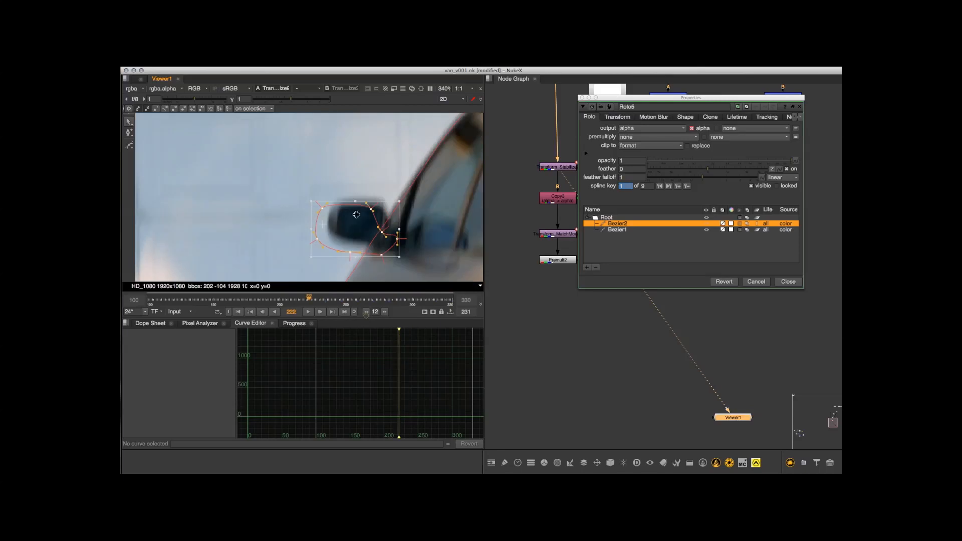
left_click_drag(351, 227, 378, 241)
left_click(365, 313)
left_click(366, 312)
left_click(366, 311)
left_click_drag(426, 211, 424, 214)
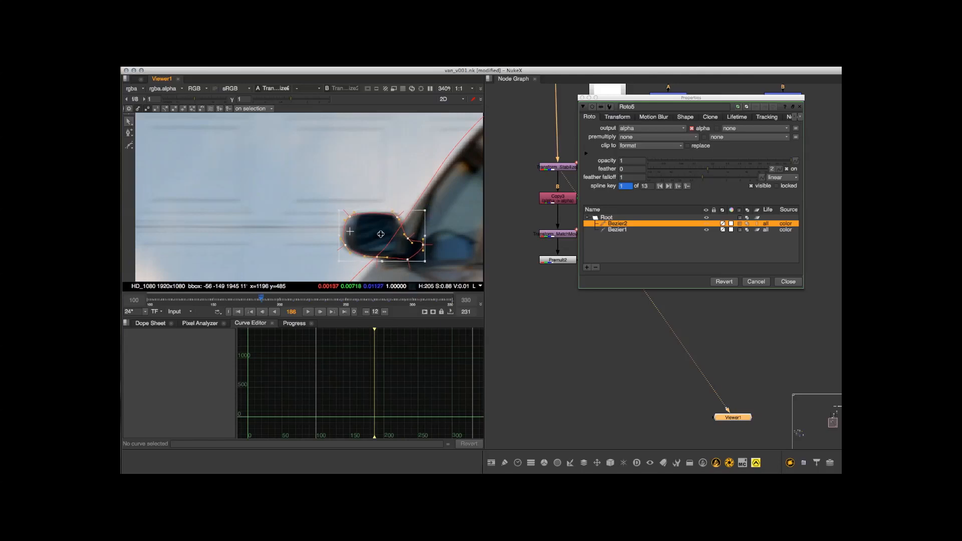
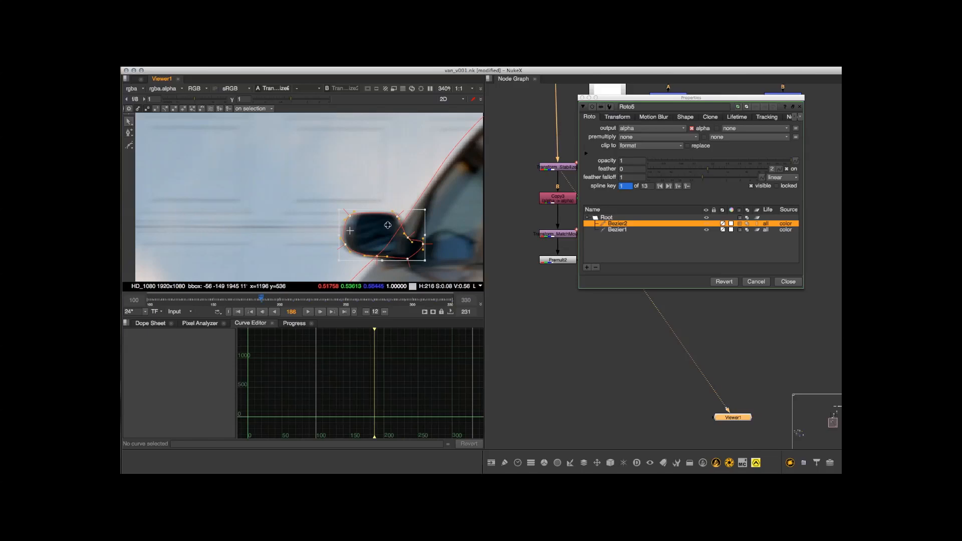
Fit the mirror shape to the side mirror at frames 174, 162 and 150, adjusting its size and position
left_click(366, 312)
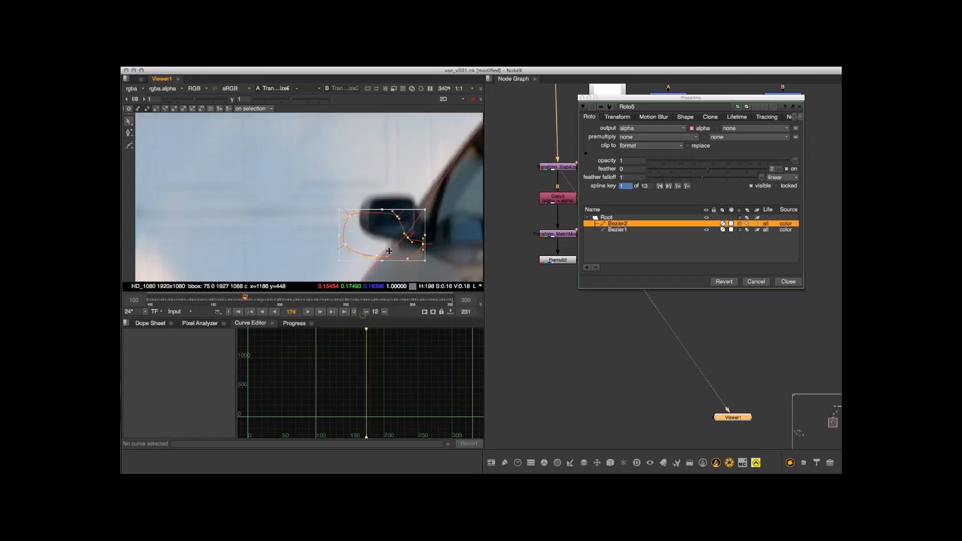
left_click_drag(383, 235, 400, 219)
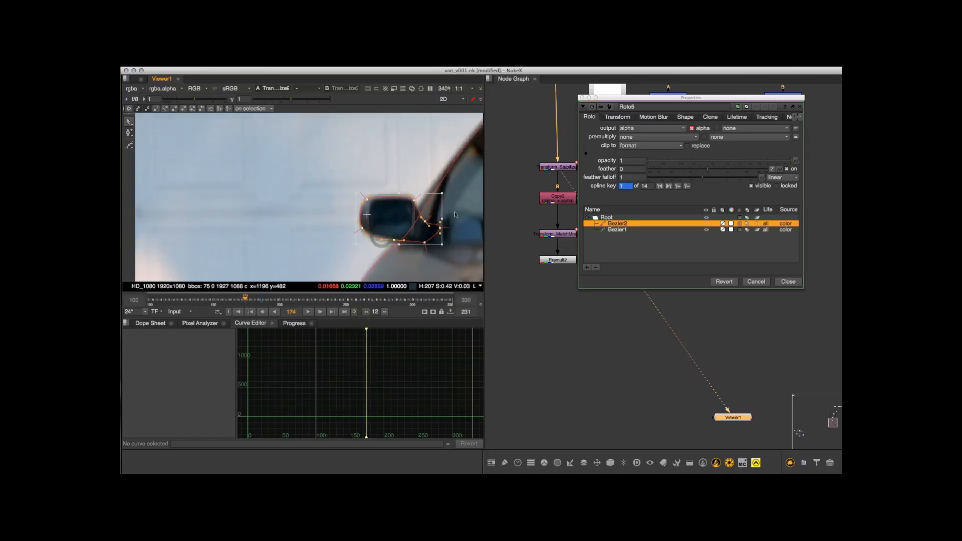
left_click(365, 312)
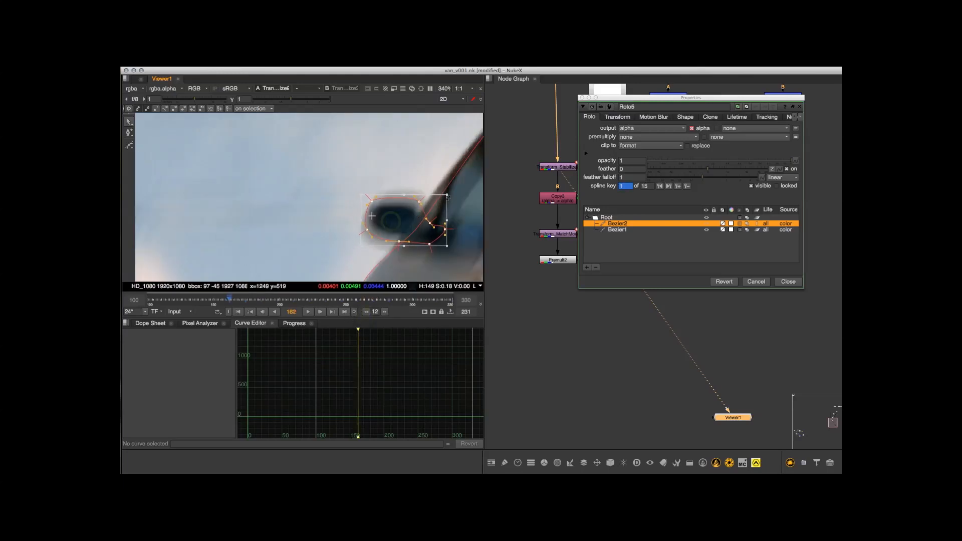
mouse_move(447, 196)
left_mouse_down()
mouse_move(405, 225)
mouse_move(453, 198)
left_mouse_up()
left_click(367, 313)
left_click_drag(407, 229, 408, 229)
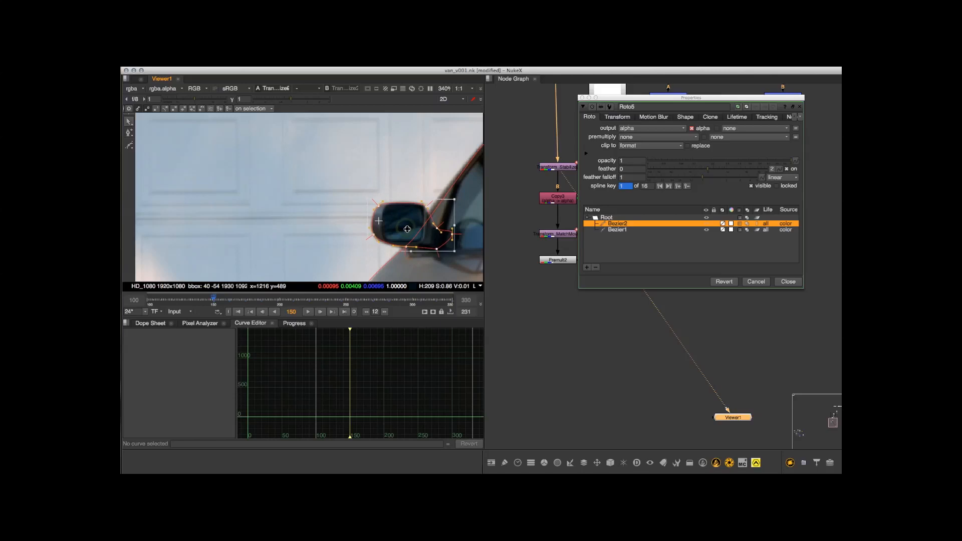
Key the mirror shape over the mirror from frame 138 back to frame 100, and close Roto5's properties
left_click(367, 312)
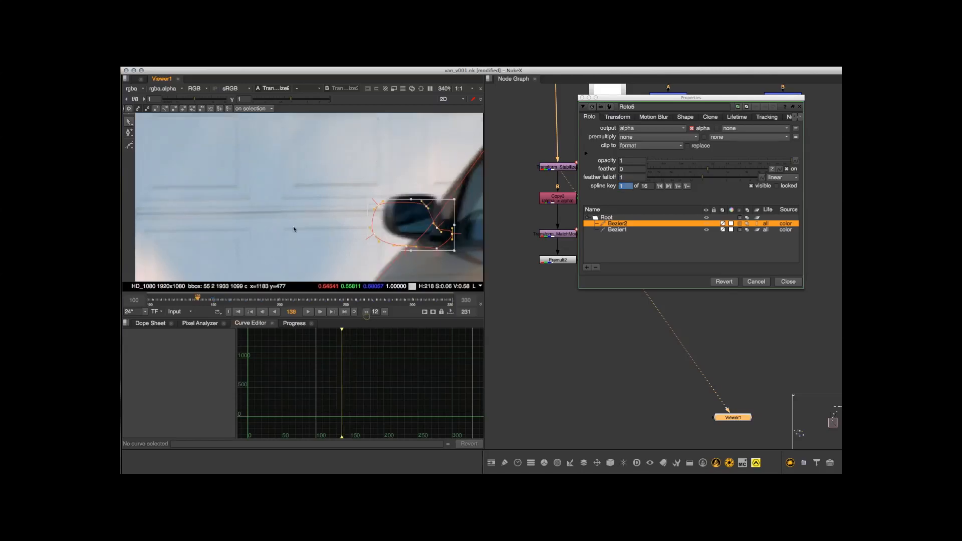
left_click_drag(302, 209, 301, 208)
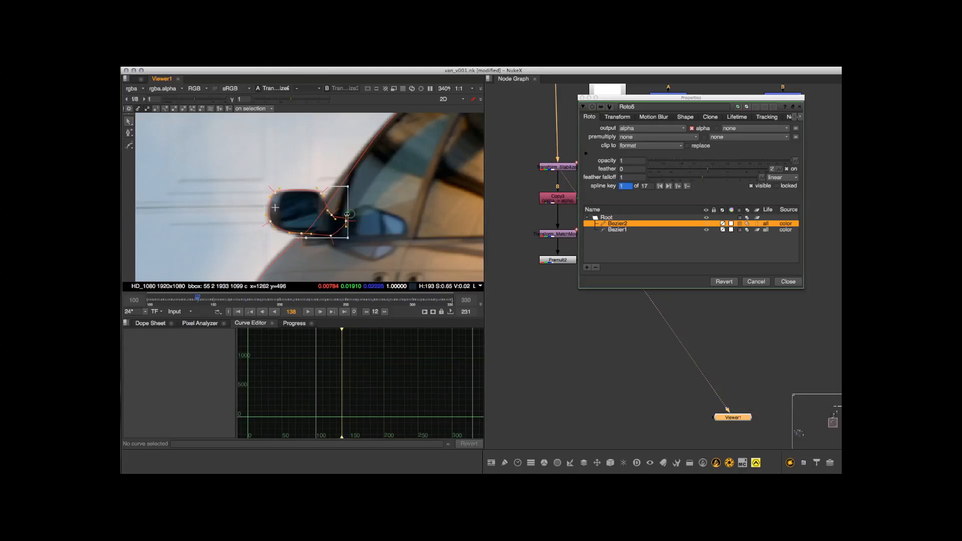
left_click(367, 313)
mouse_move(303, 214)
left_mouse_down()
mouse_move(308, 228)
mouse_move(316, 215)
left_mouse_up()
left_click(366, 312)
left_click(366, 311)
left_click(367, 312)
scroll(281, 206, "down", 8)
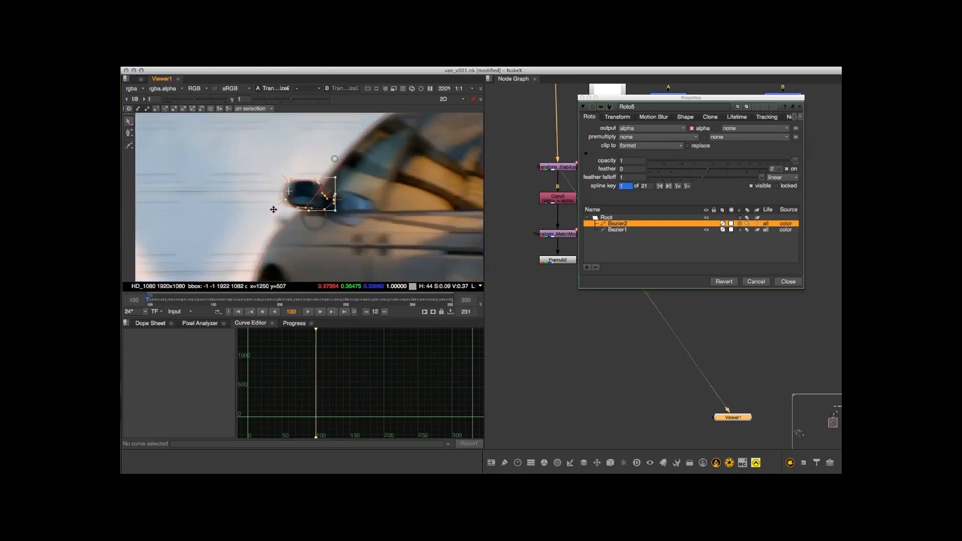
scroll(324, 214, "down", 2)
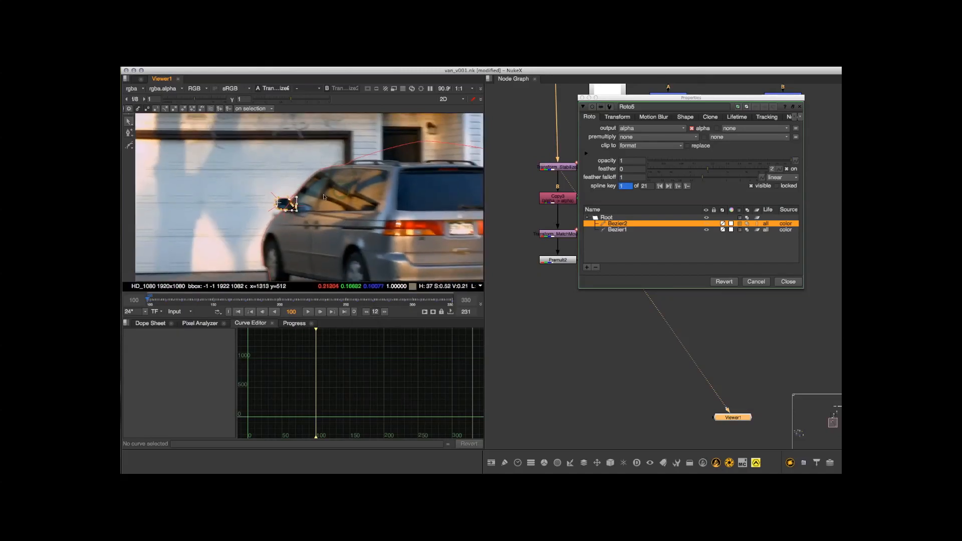
left_click(788, 284)
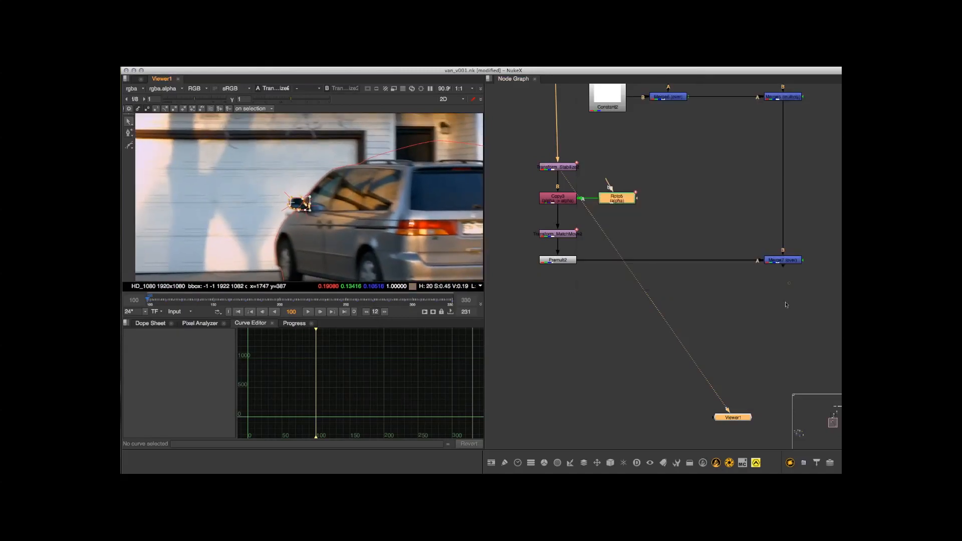
Nudge the matchmove Transform slightly closer beneath the Copy node and view its output
left_click(785, 307)
middle_click_drag(639, 176, 638, 186)
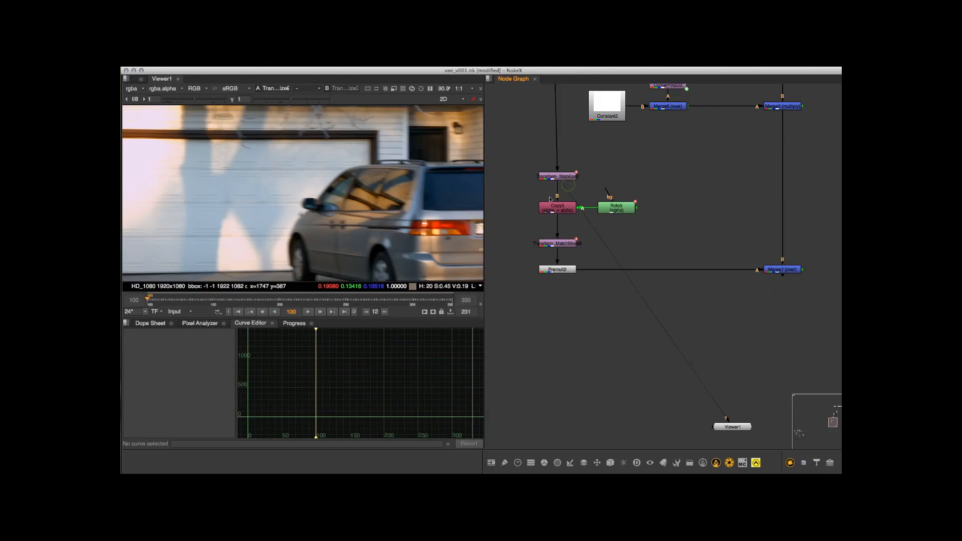
scroll(601, 173, "down", 2)
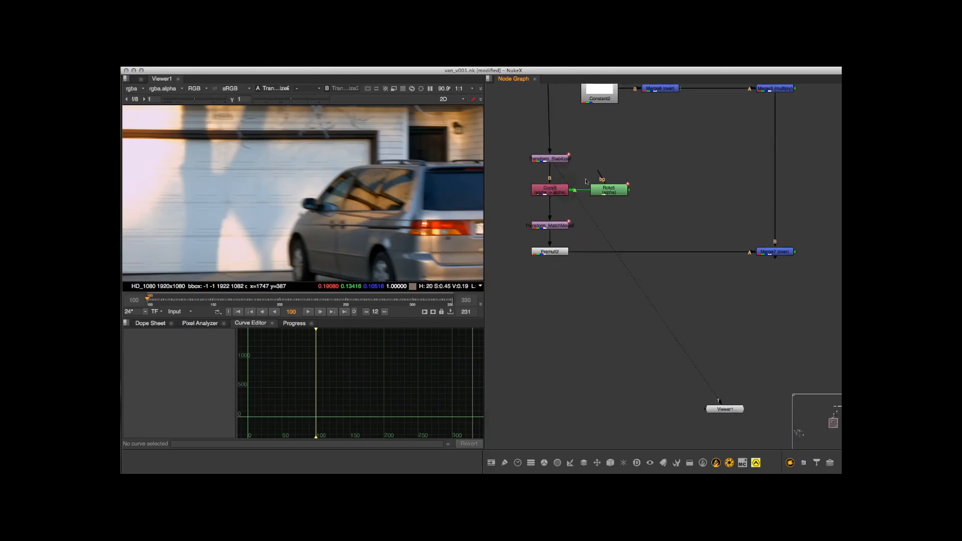
middle_click_drag(640, 163, 665, 194)
left_click(767, 261)
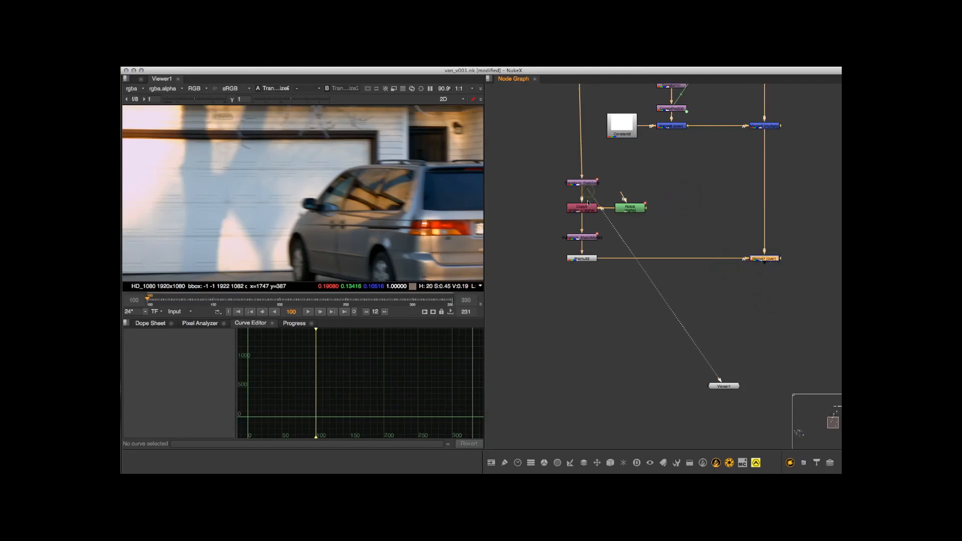
left_click(584, 211)
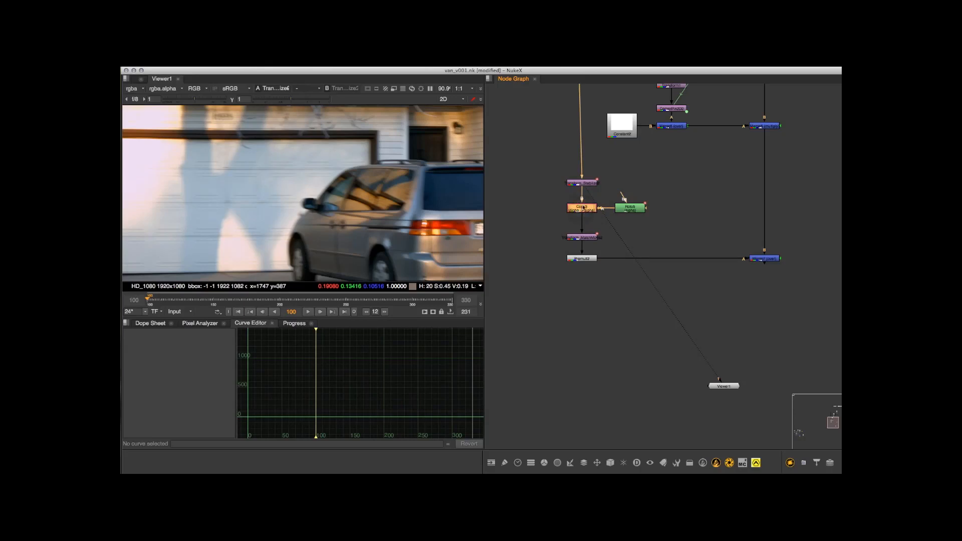
left_click_drag(586, 186, 591, 186)
left_click_drag(588, 243, 586, 237)
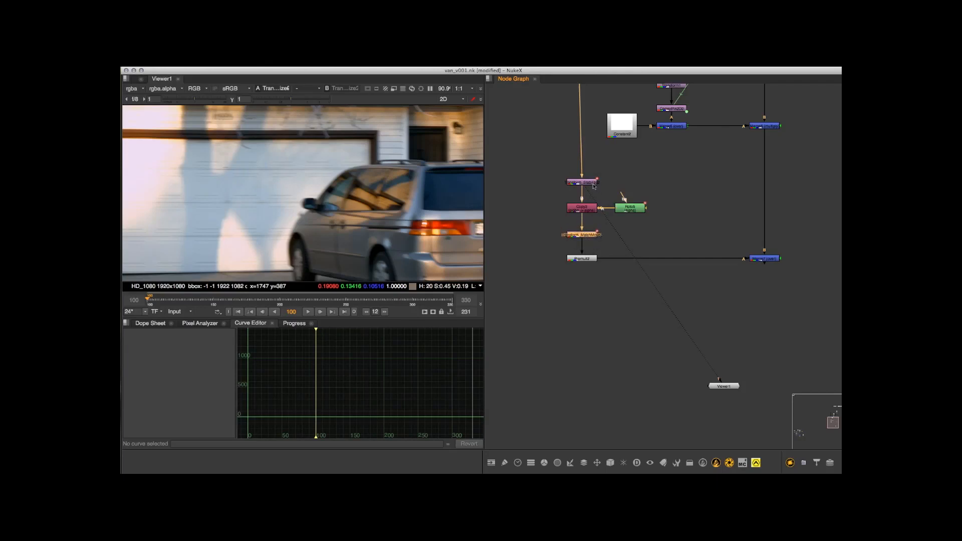
middle_click_drag(593, 186, 585, 194)
key("1")
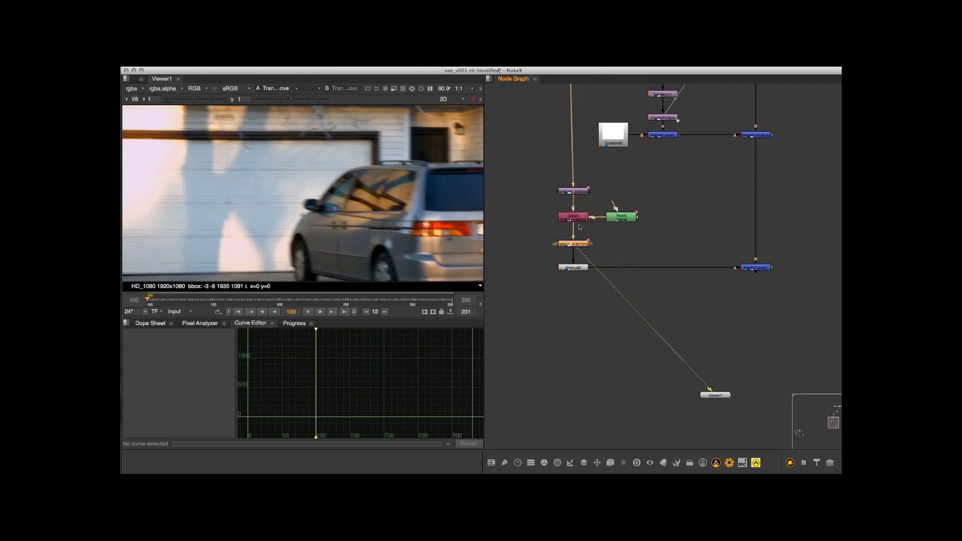
View the output of the final Merge7 and frame the van and garage door
left_click(587, 250)
left_click_drag(582, 254, 756, 273)
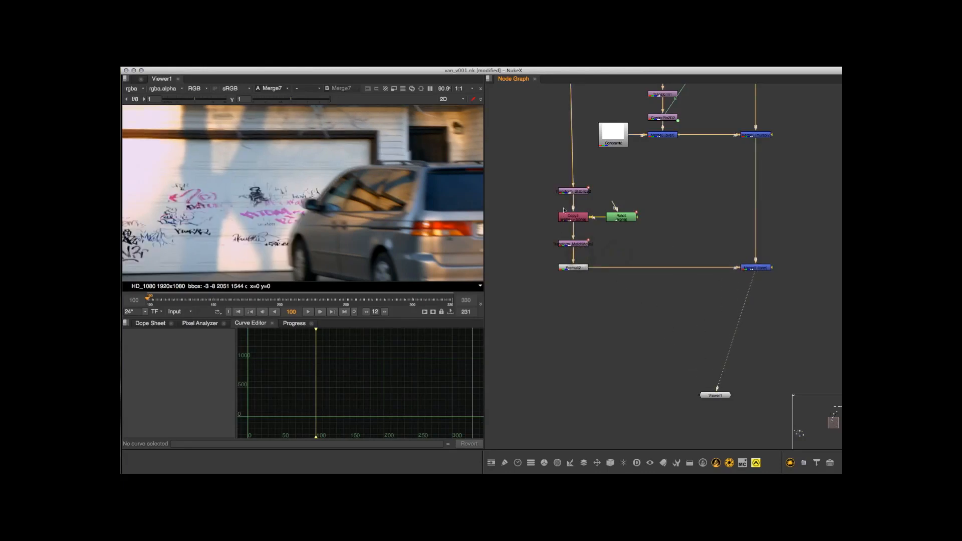
left_click(629, 222)
scroll(404, 186, "down", 3)
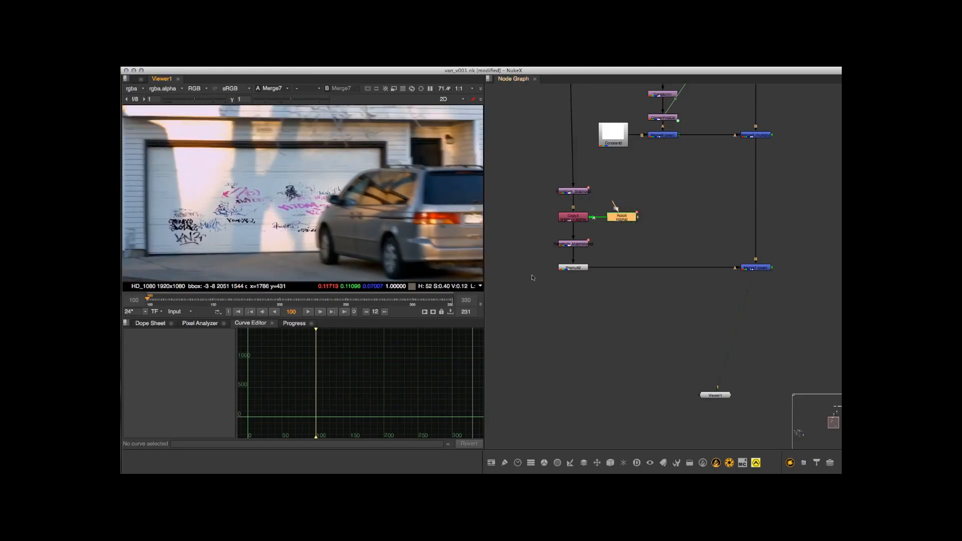
scroll(329, 241, "down", 1)
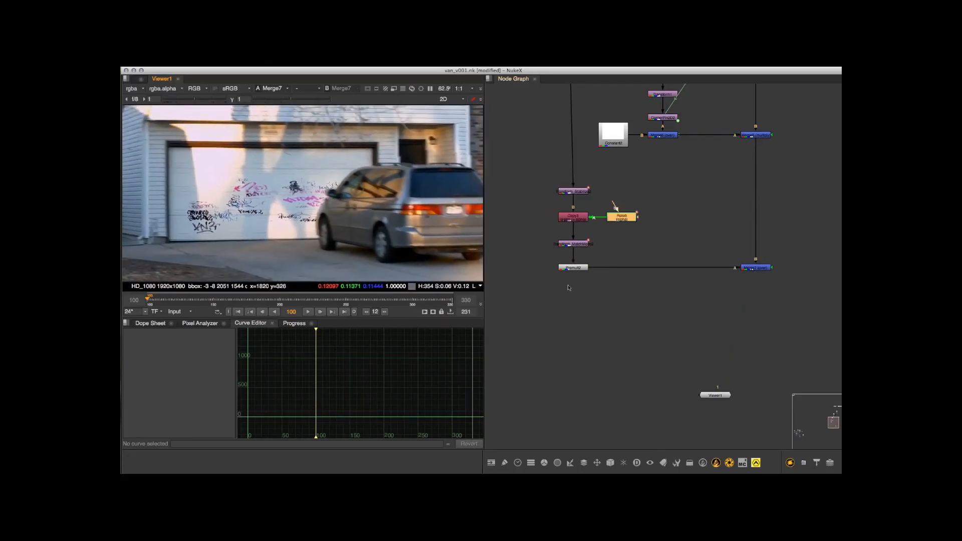
Pull the Read7 tagging-letters image out of the row of source images and place it beside the graffiti and van branches
middle_click_drag(672, 317, 637, 445)
scroll(648, 332, "down", 2)
middle_click_drag(650, 344, 639, 394)
scroll(545, 382, "down", 3)
scroll(635, 219, "up", 5)
scroll(650, 250, "down", 2)
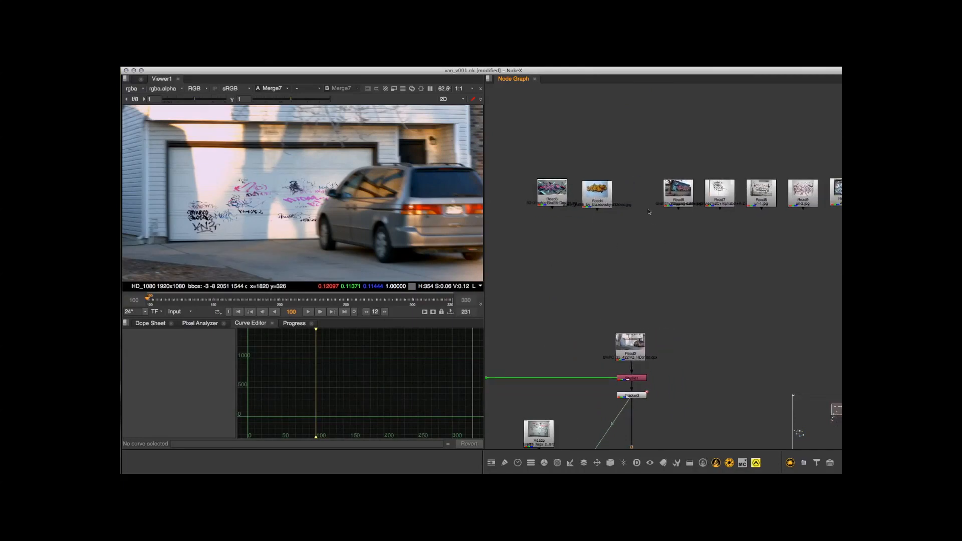
left_click_drag(694, 186, 567, 273)
middle_click_drag(601, 255, 637, 196)
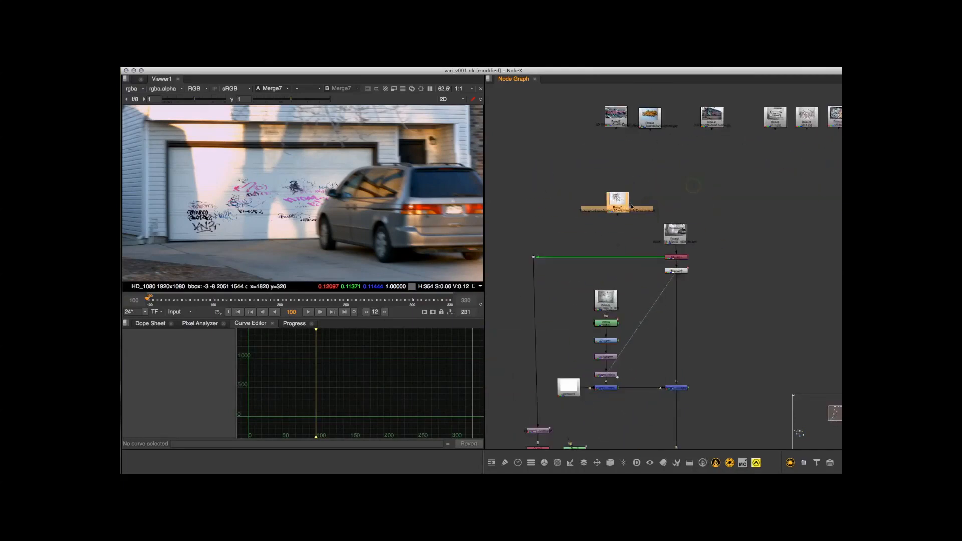
scroll(668, 181, "down", 2)
left_click_drag(574, 317, 524, 320)
middle_click_drag(524, 322, 557, 216)
left_click_drag(555, 219, 544, 271)
left_click_drag(558, 310, 586, 338)
middle_click_drag(609, 362, 603, 285)
left_click_drag(581, 264, 761, 197)
middle_click_drag(637, 260, 632, 255)
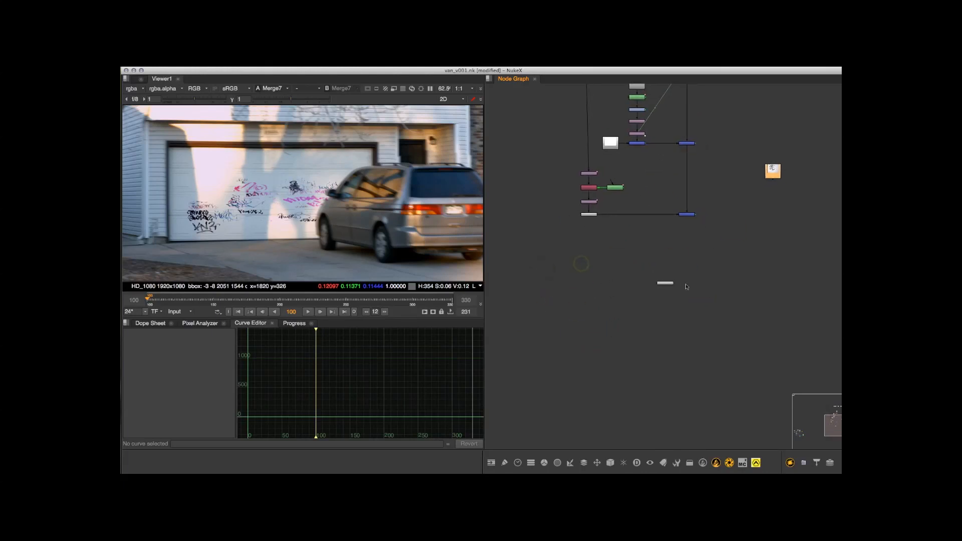
Move the viewer node aside and enclose the van's roto, copy, transform, premult and merge nodes in a Backdrop
left_click_drag(669, 289, 732, 271)
left_click_drag(562, 173, 702, 303)
left_click(690, 466)
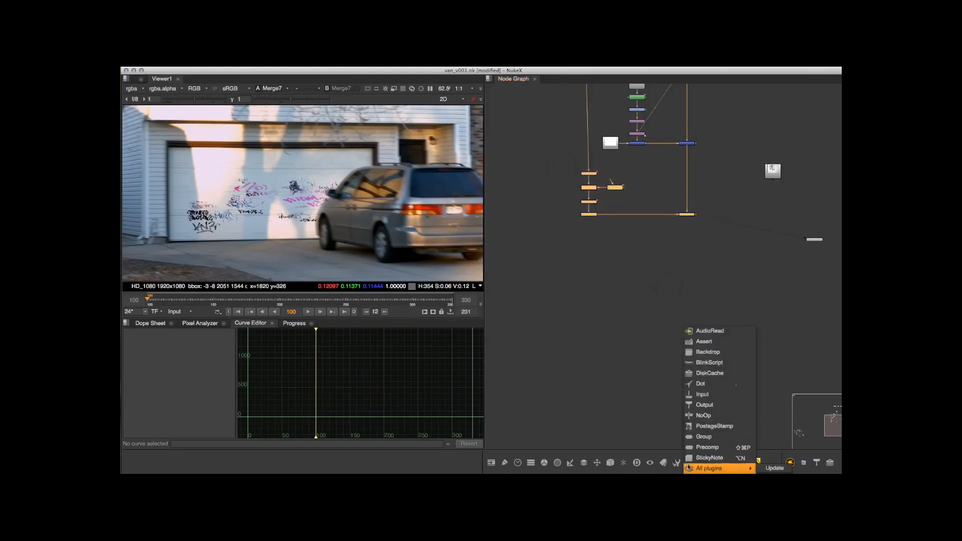
left_click(711, 351)
left_click(681, 240)
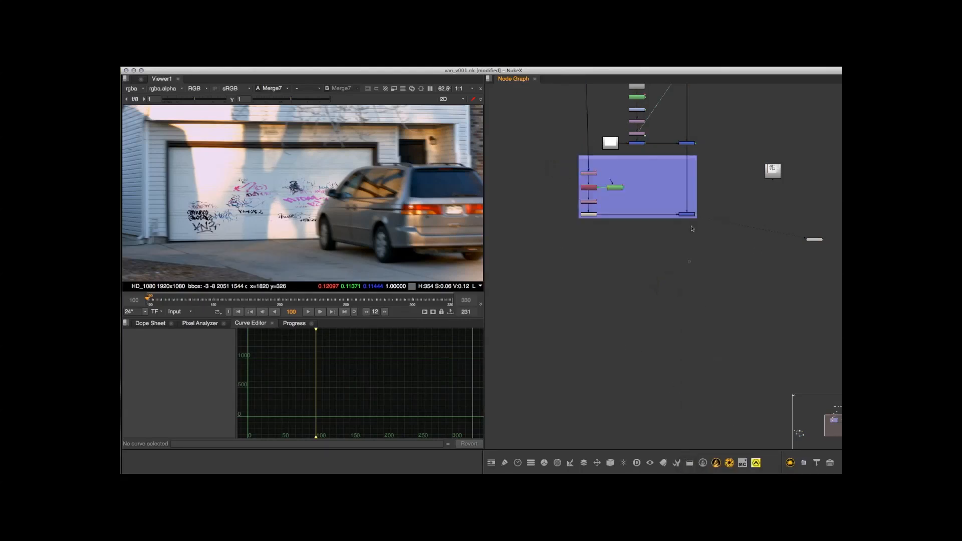
Enlarge the backdrop around the van nodes and label it "Van"
scroll(700, 217, "up", 3)
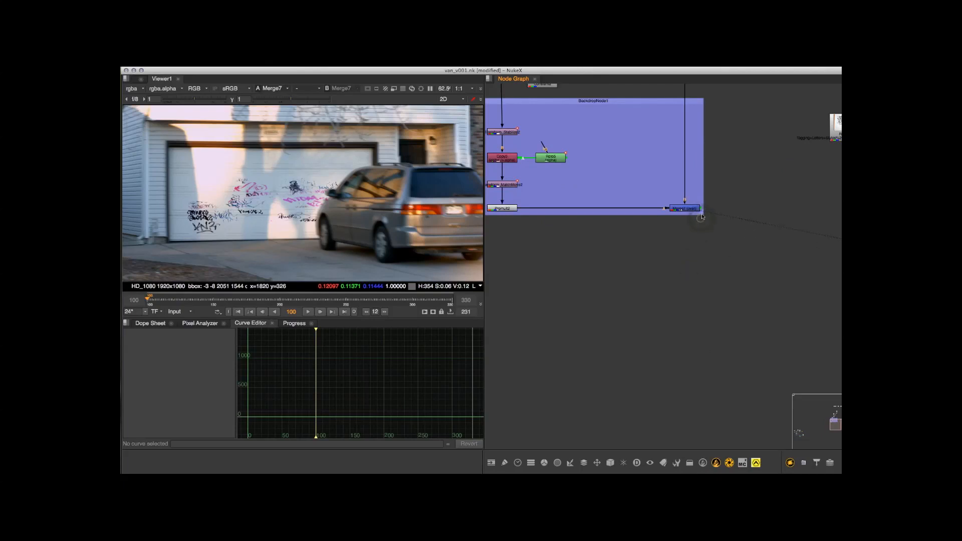
left_click_drag(700, 219, 769, 253)
scroll(662, 221, "down", 5)
left_click(642, 208)
double_click(642, 208)
type("Van")
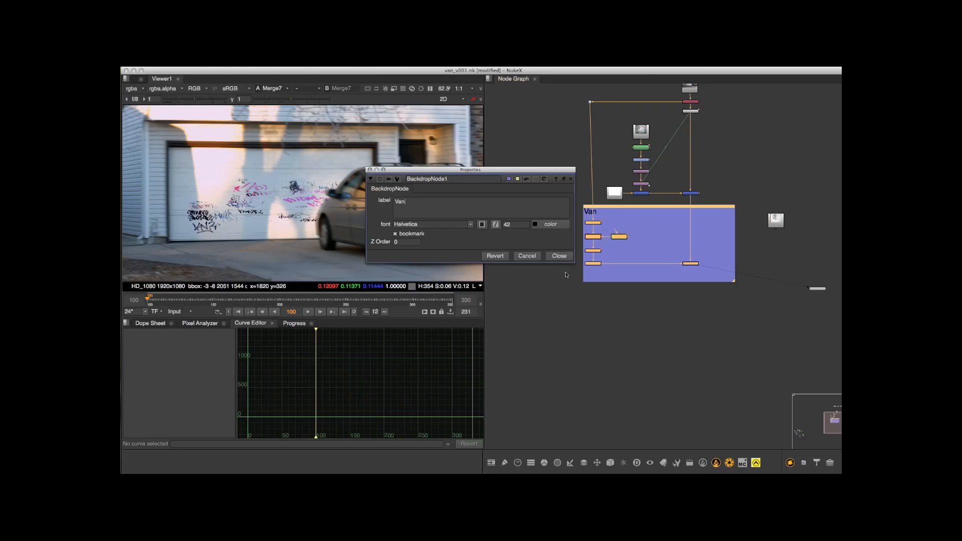
Move the Van backdrop further down the graph and place Read7 in the space below the first graffiti branch
left_click_drag(633, 207, 634, 323)
middle_click_drag(587, 234, 539, 174)
left_click(639, 169)
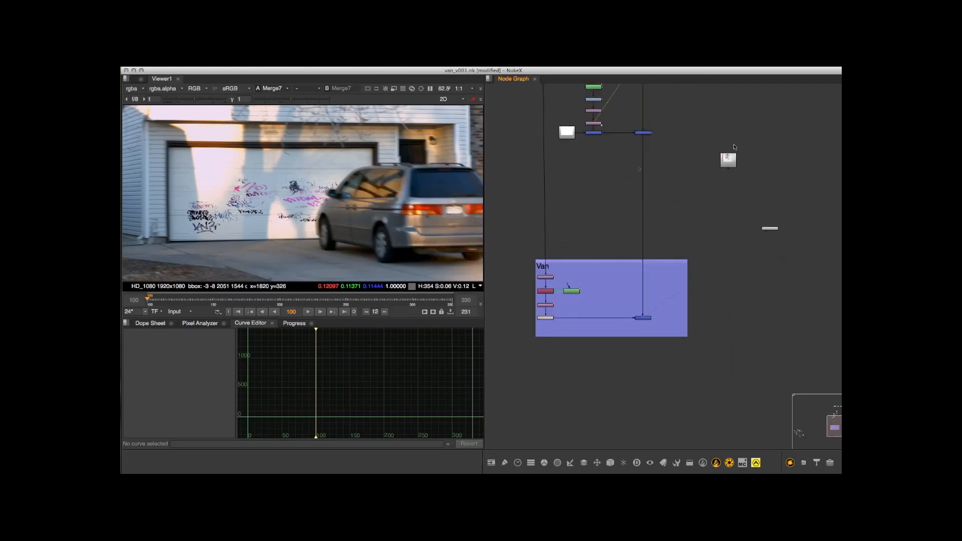
left_click_drag(728, 171, 596, 168)
scroll(601, 160, "up", 5)
middle_click_drag(577, 185, 570, 280)
left_click_drag(570, 273, 560, 289)
Paste a copy of CornerPin2D2 beneath Read7 and move it down to leave room for more nodes between them
scroll(616, 260, "down", 3)
middle_click_drag(599, 253, 631, 337)
left_click(600, 297)
left_click(577, 326)
scroll(602, 325, "up", 3)
left_click(598, 220)
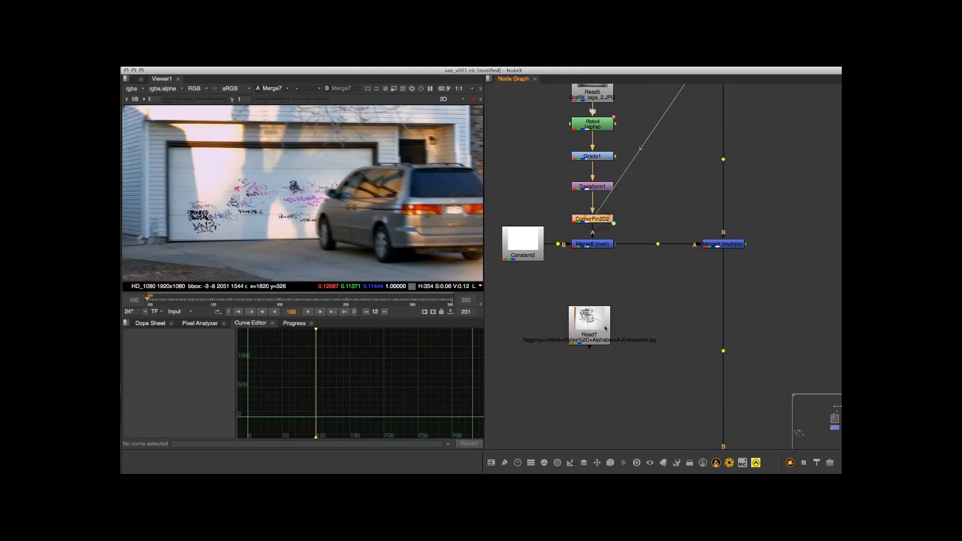
key("ctrl+v")
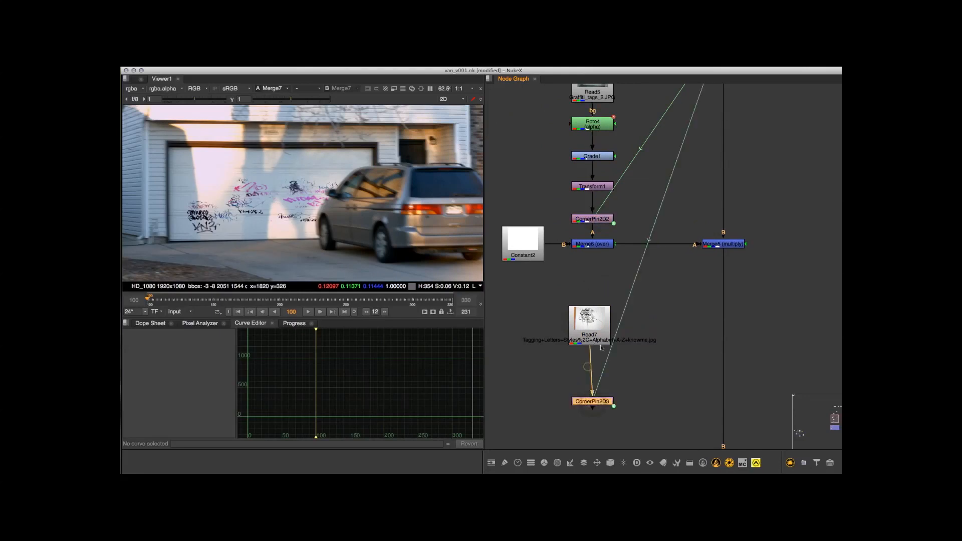
middle_click_drag(604, 370, 610, 296)
left_click_drag(599, 327, 598, 401)
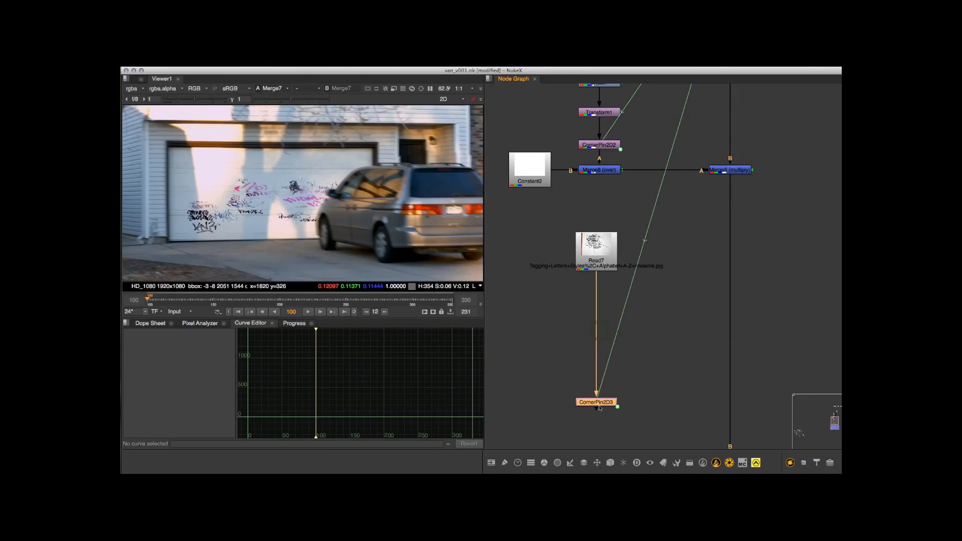
middle_click_drag(582, 329, 631, 373)
scroll(631, 370, "down", 3)
middle_click_drag(622, 280, 614, 250)
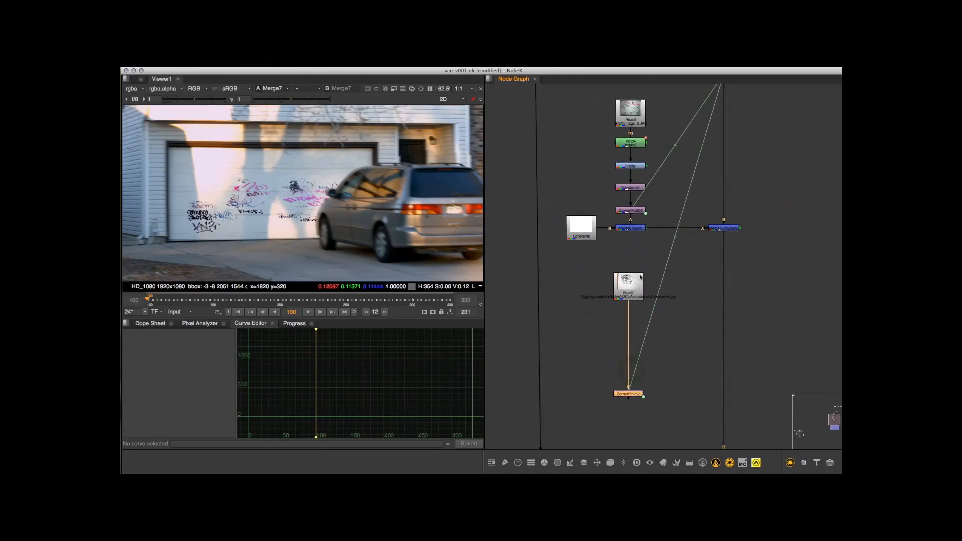
View the Read7 image and inspect the From corner settings of the copied CornerPin2D3
scroll(629, 285, "up", 3)
left_click(632, 288)
key("1")
middle_click_drag(633, 288, 626, 211)
left_click(616, 370)
double_click(618, 372)
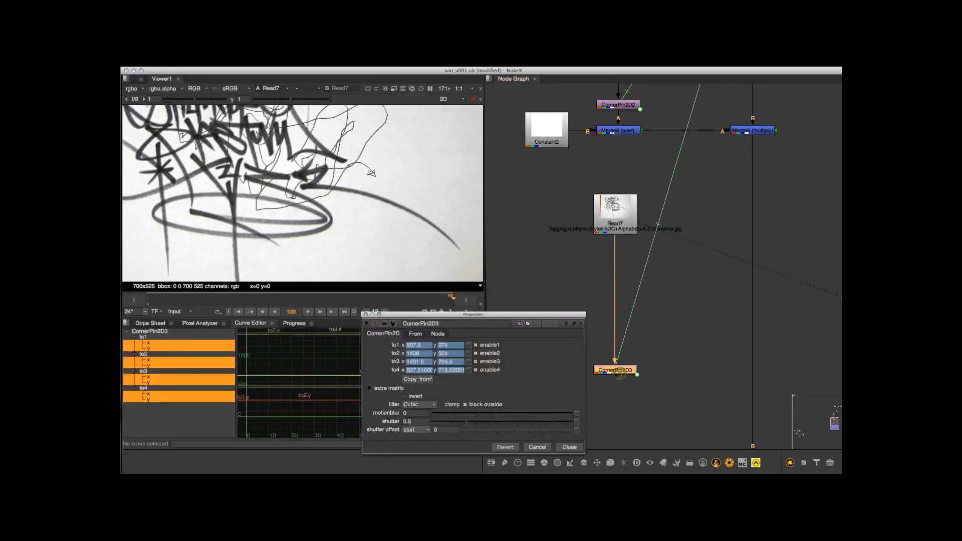
left_click(416, 334)
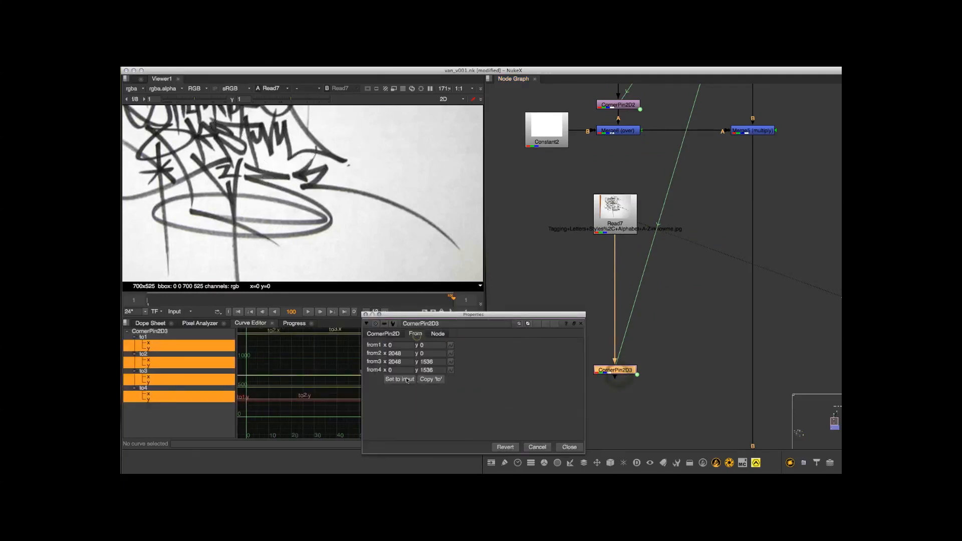
left_click(569, 446)
Add a Roto node beneath Read7 and frame the whole tag image for drawing
left_click(629, 218)
scroll(400, 204, "down", 1)
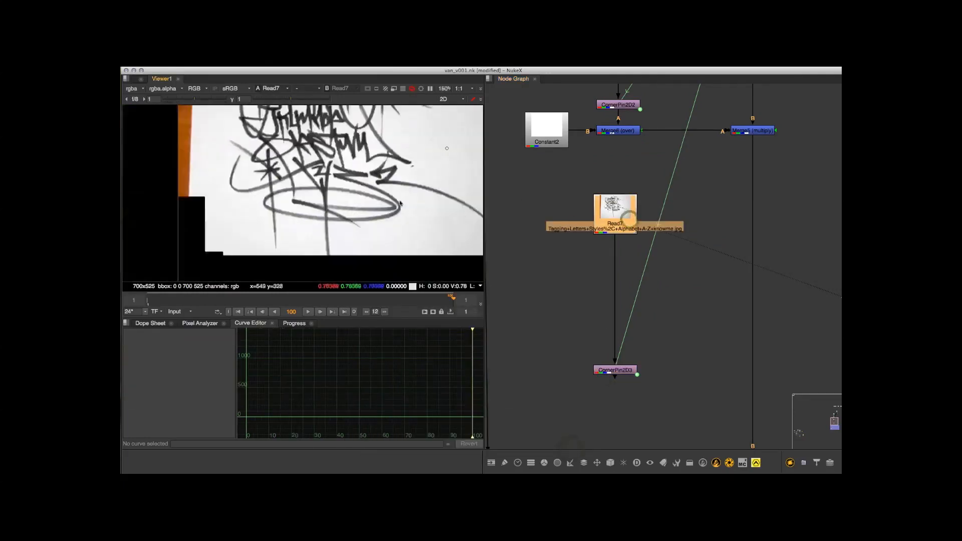
scroll(400, 204, "down", 10)
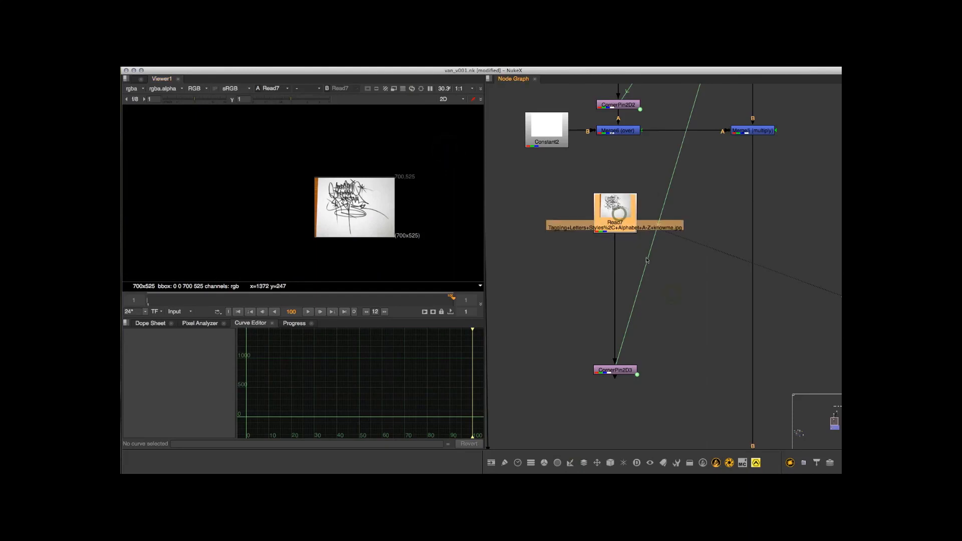
key("o")
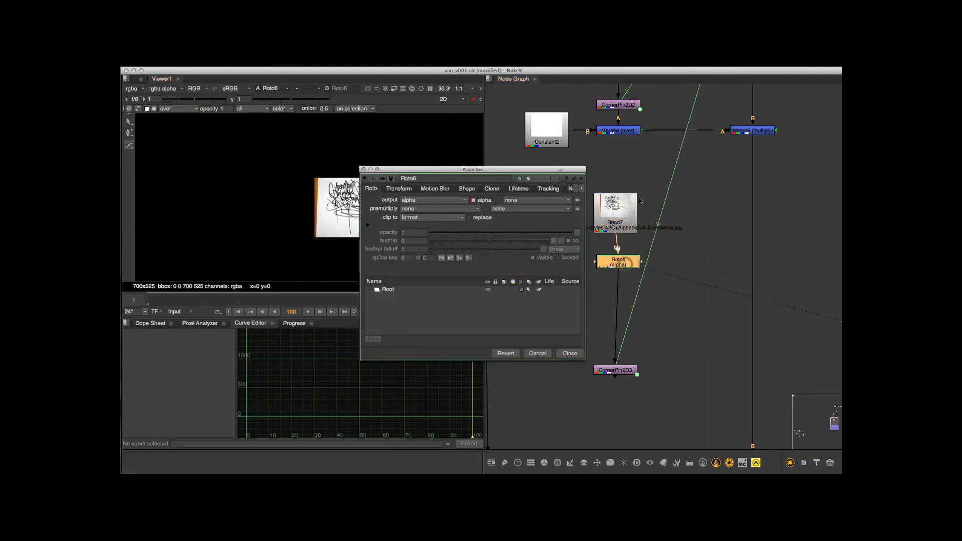
left_click_drag(560, 170, 764, 231)
middle_click_drag(393, 163, 393, 190)
scroll(392, 170, "up", 6)
middle_click_drag(366, 199, 360, 85)
middle_click_drag(308, 159, 296, 193)
scroll(266, 266, "up", 5)
scroll(295, 193, "down", 3)
scroll(296, 193, "down", 3)
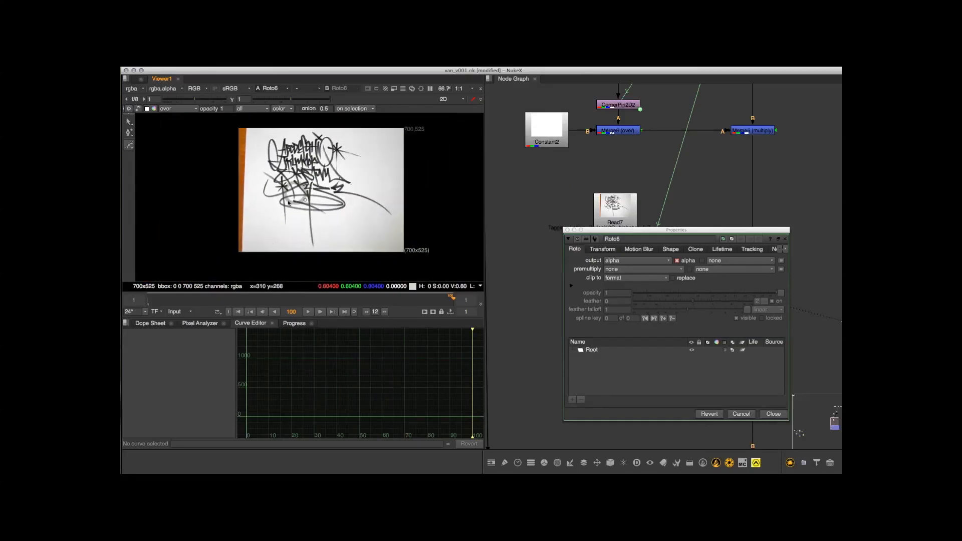
scroll(289, 202, "down", 1)
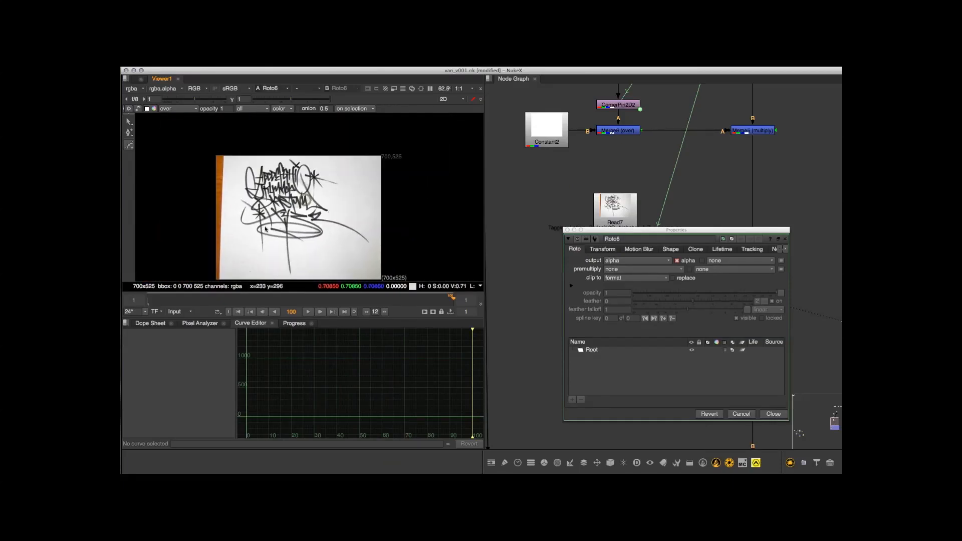
Draw a closed Bezier shape loosely around the black tag lettering, following its trailing strokes and drip
left_click(257, 261)
left_click(238, 192)
left_click(240, 167)
left_click(260, 163)
left_click(288, 161)
left_click(309, 159)
left_click(327, 174)
left_click(350, 188)
left_click(326, 200)
left_click(339, 209)
left_click(370, 233)
left_click(354, 248)
left_click(328, 234)
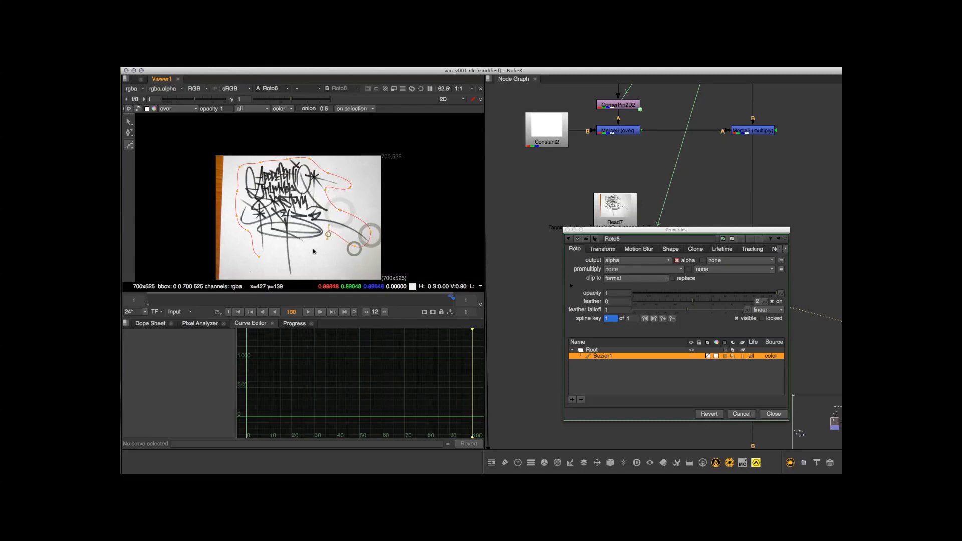
left_click(311, 248)
left_click(295, 265)
middle_click_drag(293, 280, 291, 249)
left_click(287, 249)
left_click(271, 214)
left_click(258, 226)
Set Roto6's premultiply to rgba and close its properties
left_click(633, 271)
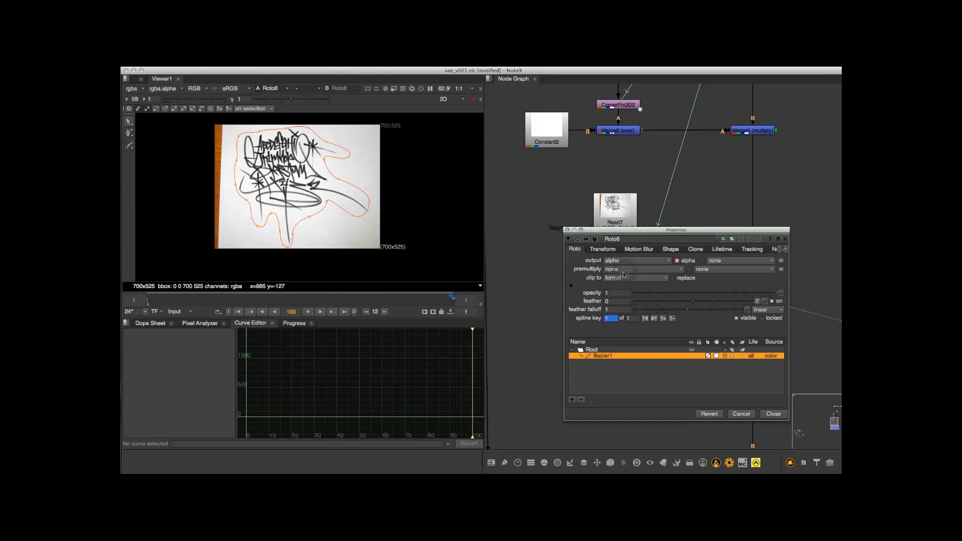
left_click(624, 270)
left_click(621, 294)
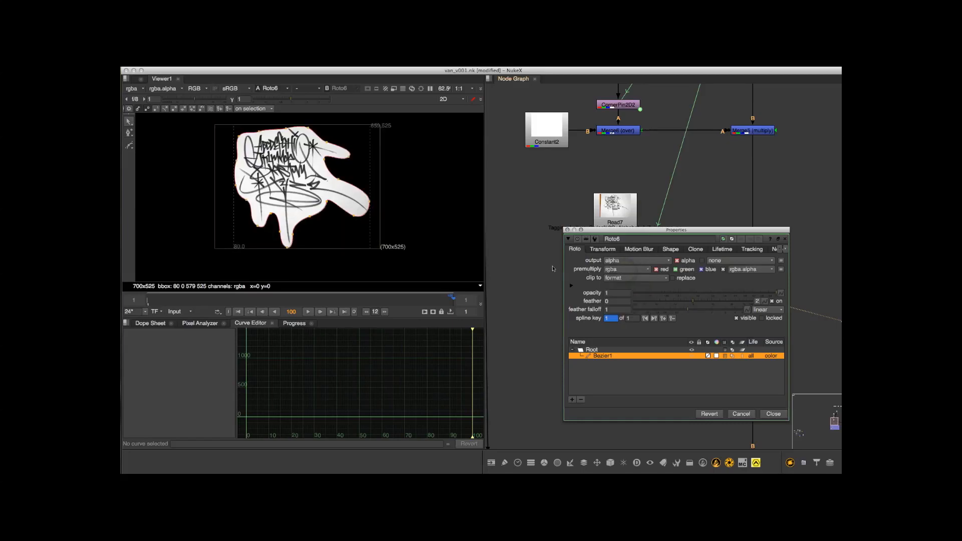
left_click(566, 230)
left_click(560, 311)
Add a Grade node beneath Roto6 and activate colour sampling for its whitepoint
left_click(601, 256)
key("g")
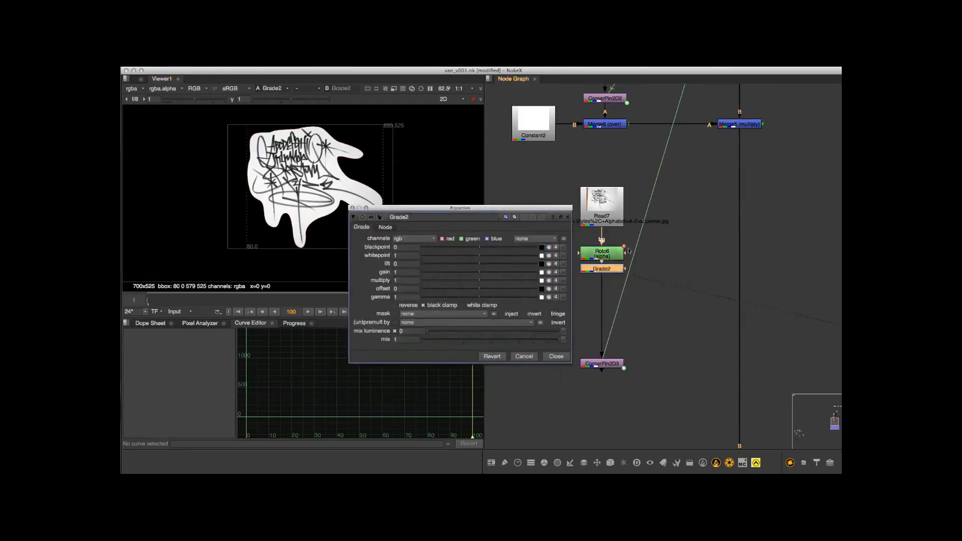
scroll(351, 141, "up", 4)
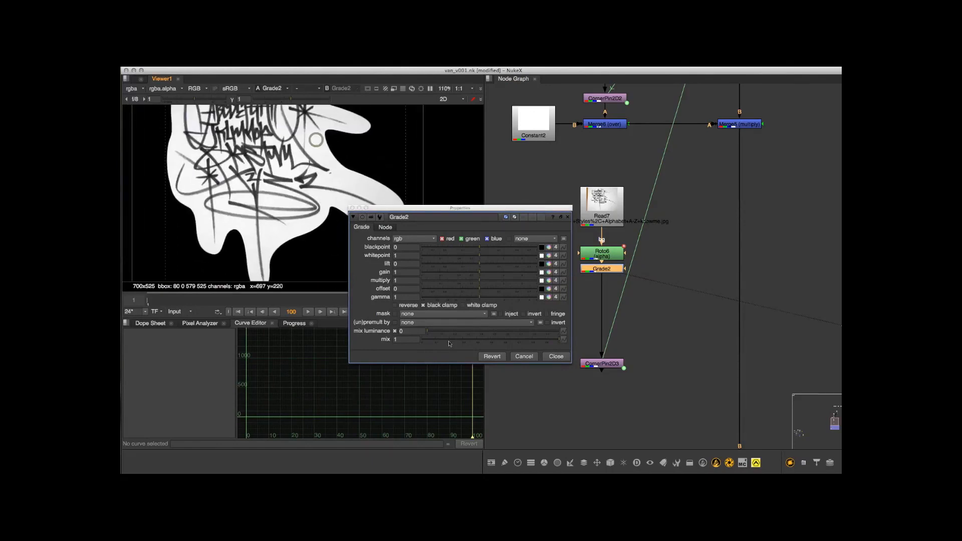
left_click_drag(441, 208, 559, 230)
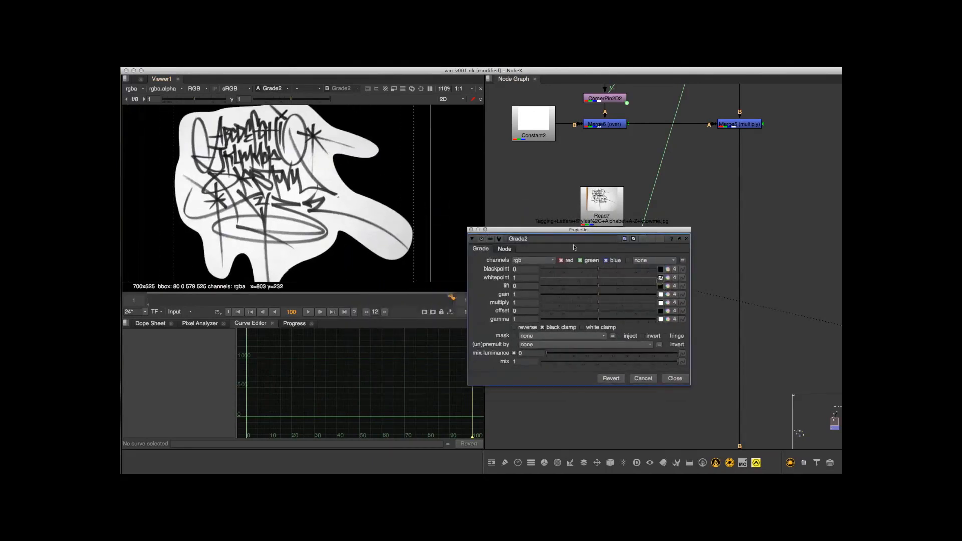
scroll(358, 205, "up", 3)
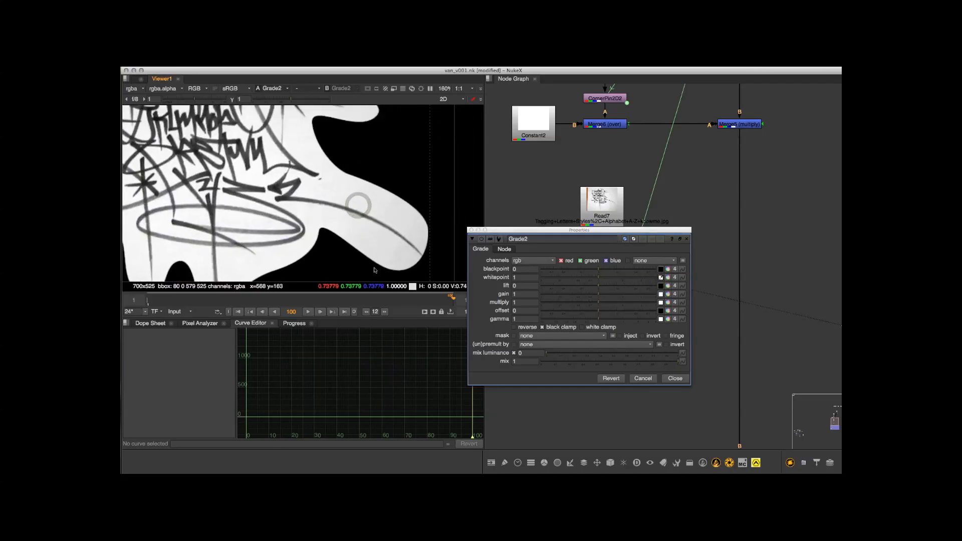
Sample the Grade's whitepoint from the tag's grey paper background, ending on a value of about 0.665
left_click(376, 241, "ctrl")
scroll(375, 239, "down", 2)
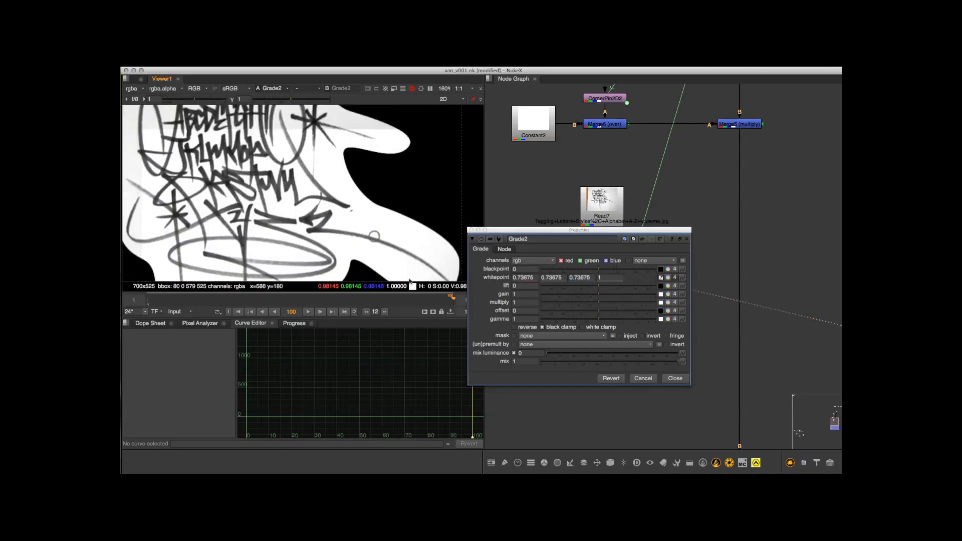
scroll(236, 211, "up", 4)
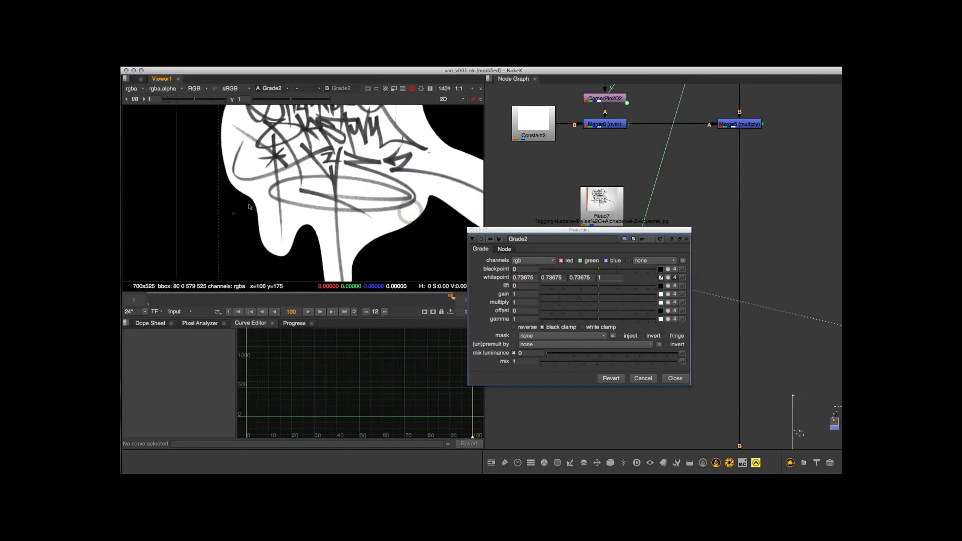
left_click(234, 213, "ctrl")
scroll(260, 210, "down", 5)
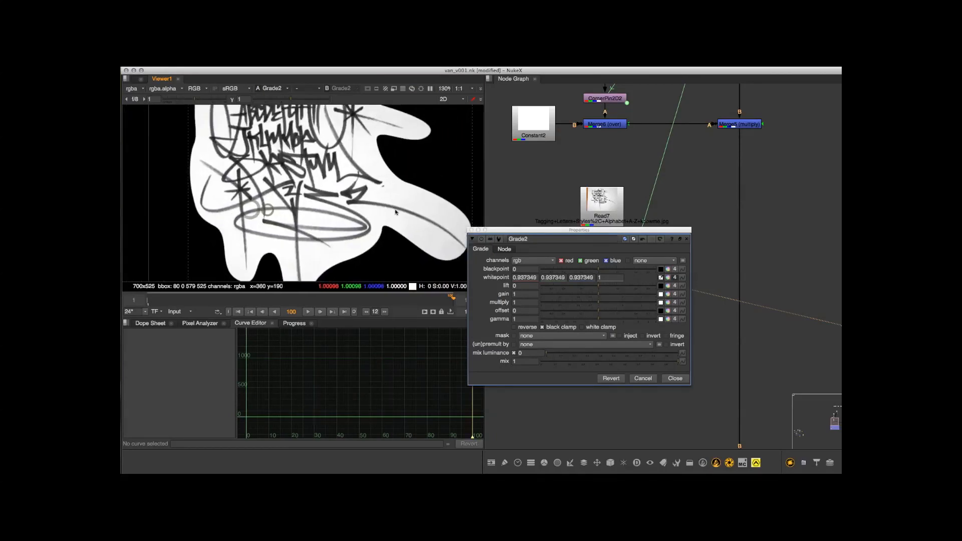
left_click(442, 265, "ctrl")
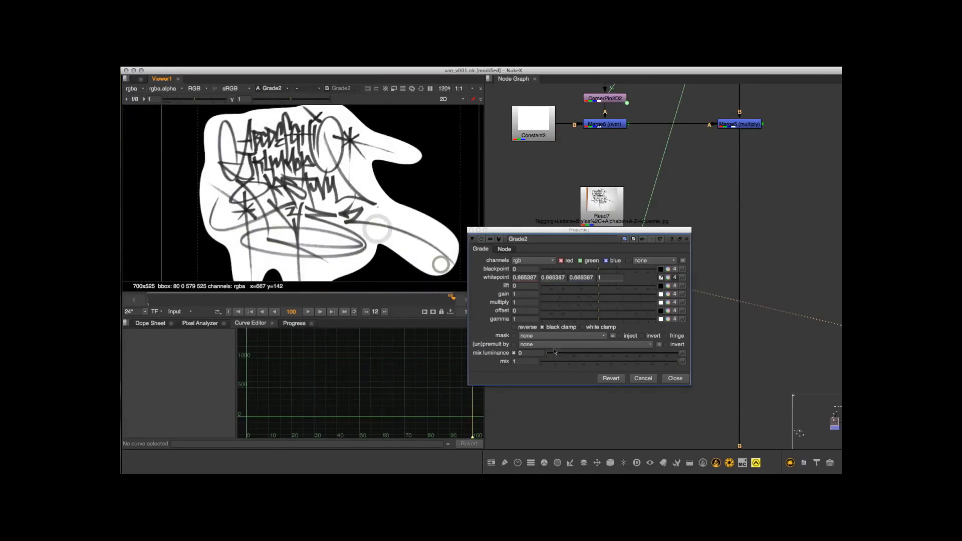
Enable white clamp on Grade2 and close its properties
left_click(582, 327)
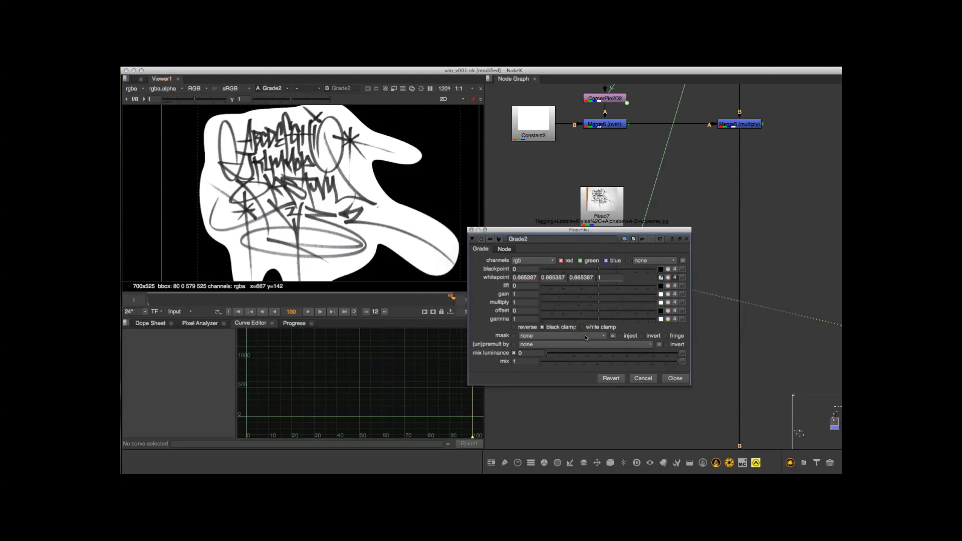
left_click(685, 379)
scroll(651, 331, "down", 2)
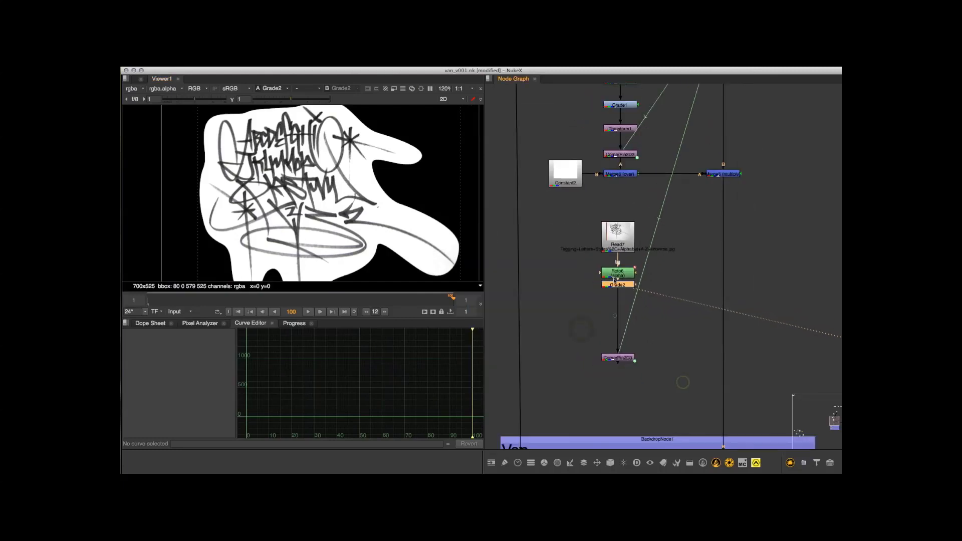
Tidy the spacing of Grade2 and CornerPin2D3, insert a Transform node between them, and close its properties
left_click_drag(617, 289, 616, 294)
left_click_drag(630, 362, 627, 351)
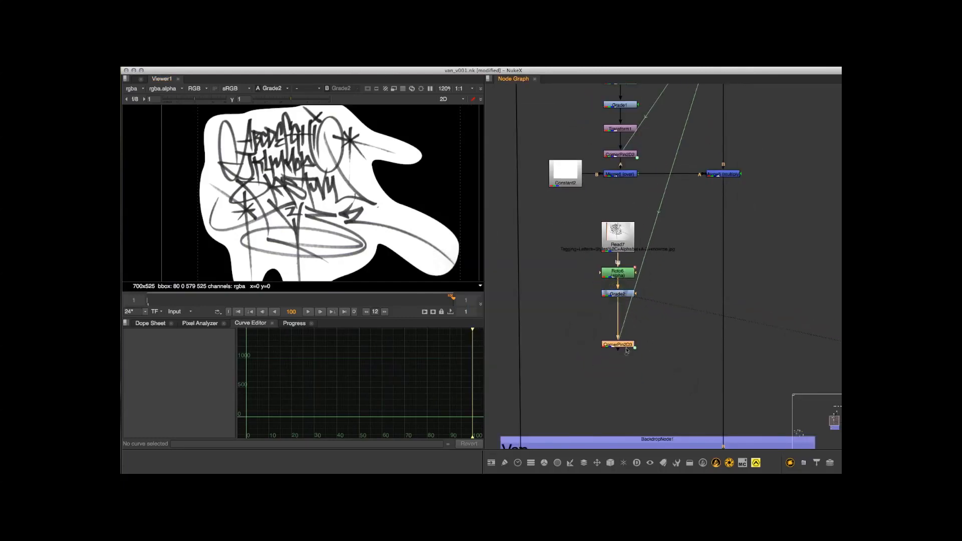
key("t")
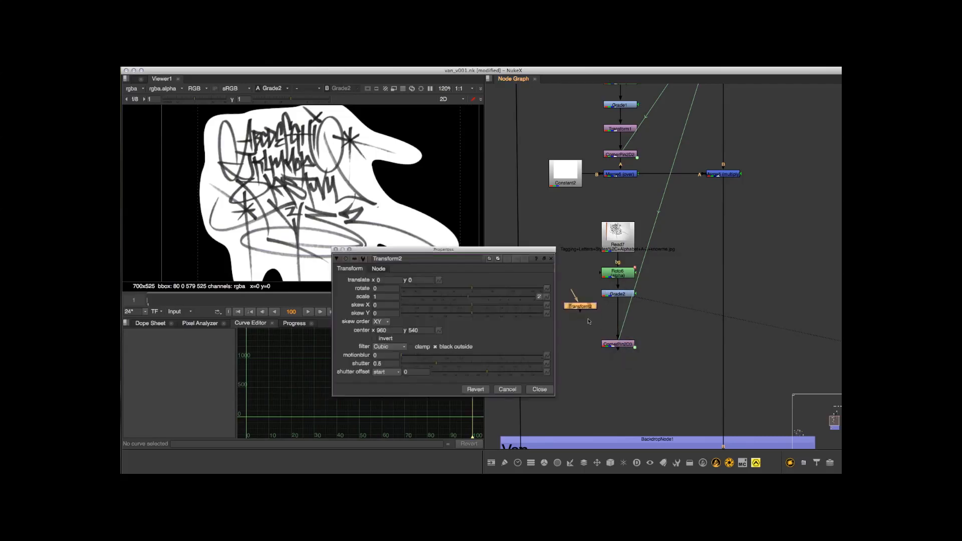
left_click_drag(576, 306, 624, 341)
left_click(539, 390)
scroll(544, 391, "down", 1)
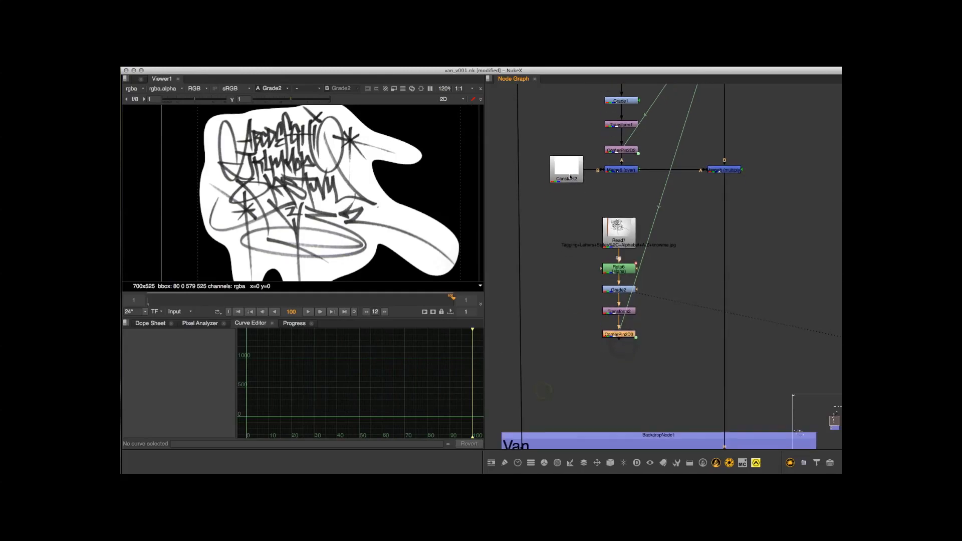
Duplicate the Constant2, Merge6 and multiply Merge5 setup and attach the copied over-merge beneath CornerPin2D3
scroll(576, 230, "down", 1)
left_click_drag(580, 210, 636, 325)
left_click_drag(622, 236, 655, 236)
left_click(593, 217)
left_click_drag(546, 161, 725, 211)
scroll(626, 226, "down", 5)
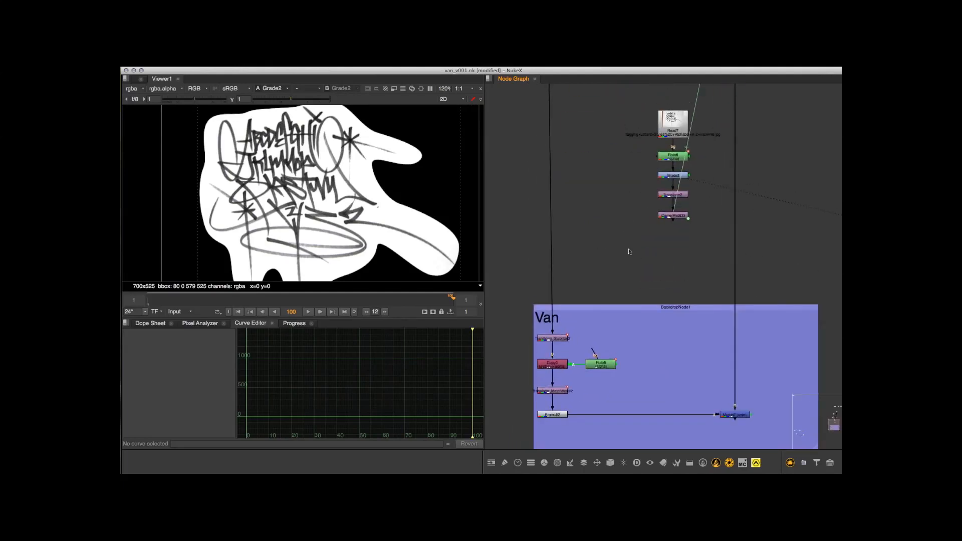
key("ctrl+v")
left_click_drag(633, 254, 677, 248)
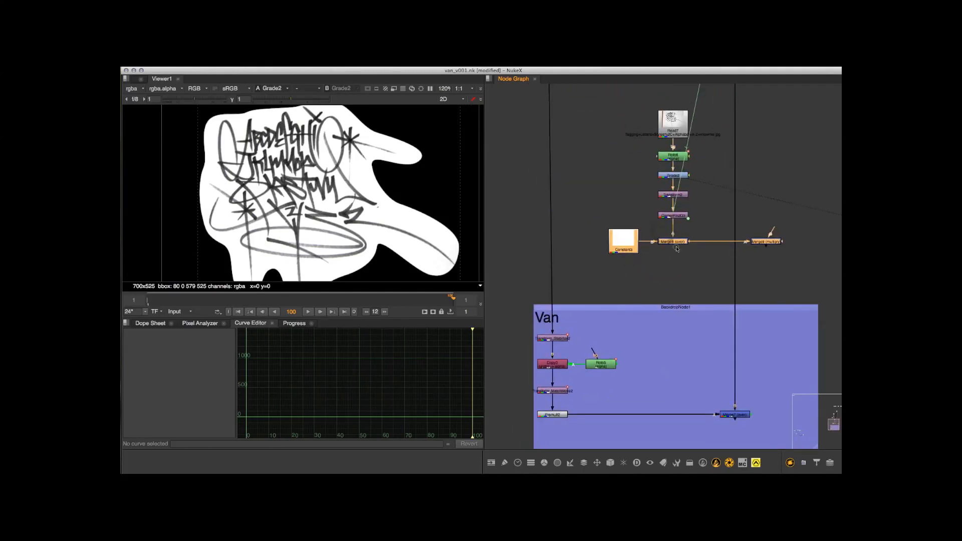
Insert the copied multiply Merge into the main pipe above the Van backdrop and view its output
left_click(786, 268)
left_click_drag(769, 241, 739, 241)
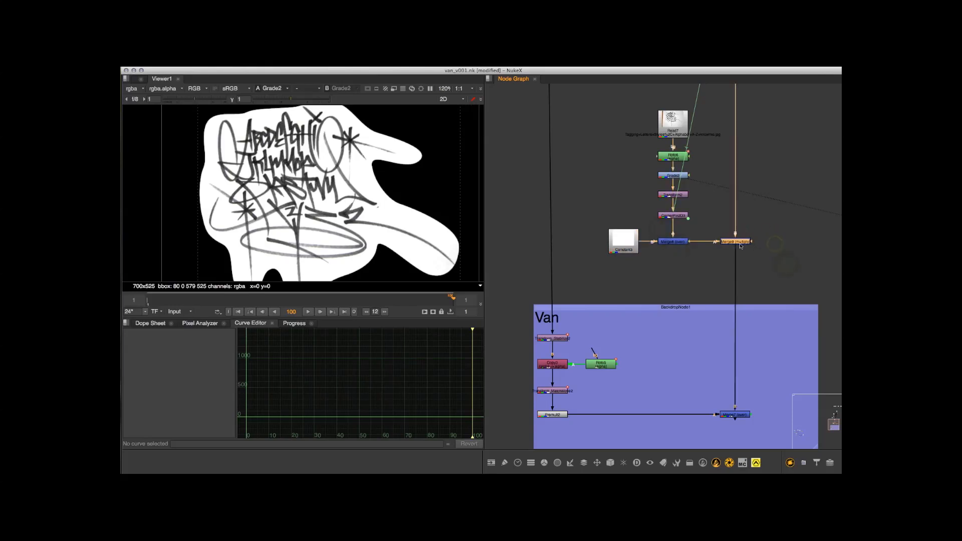
middle_click_drag(665, 206, 618, 220)
middle_click_drag(362, 196, 365, 195)
key("1")
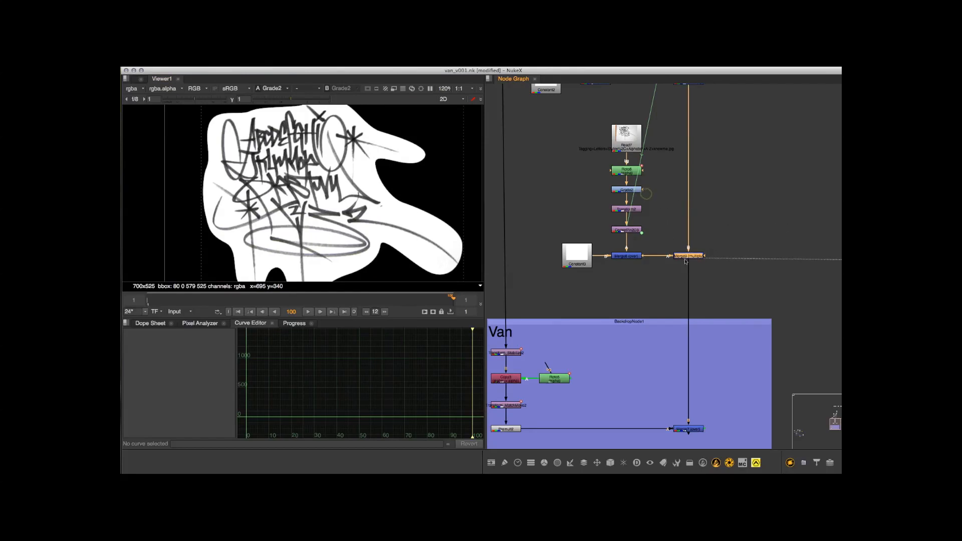
scroll(360, 184, "down", 4)
scroll(362, 190, "up", 1)
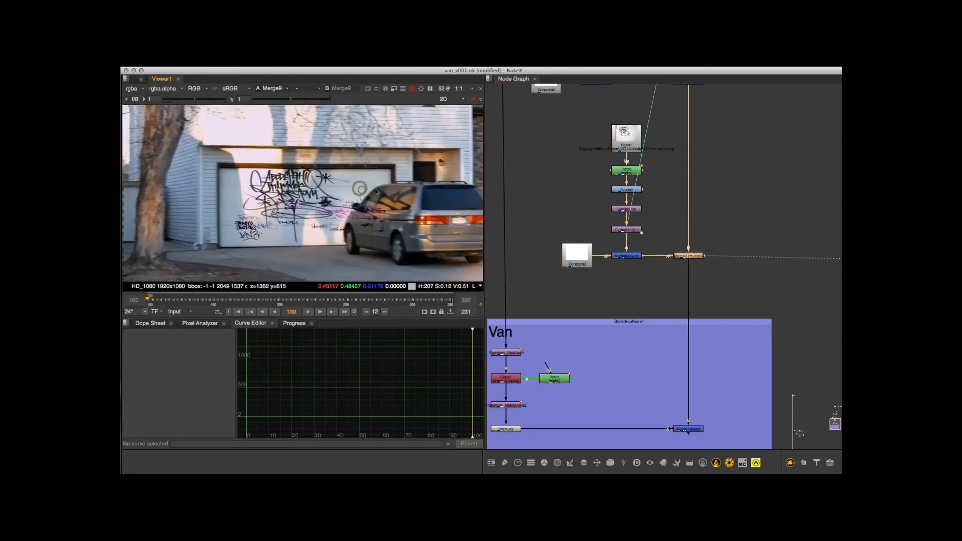
scroll(548, 256, "up", 2)
middle_click_drag(548, 256, 549, 263)
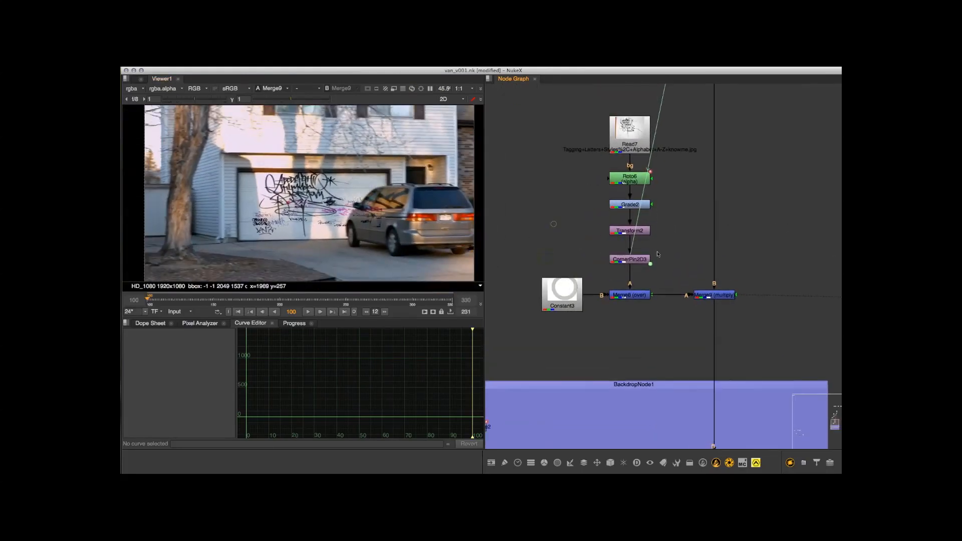
Scale the new tag to 0.69 in Transform2 and shift it to translate x -282, y -86 on the garage door
double_click(641, 232)
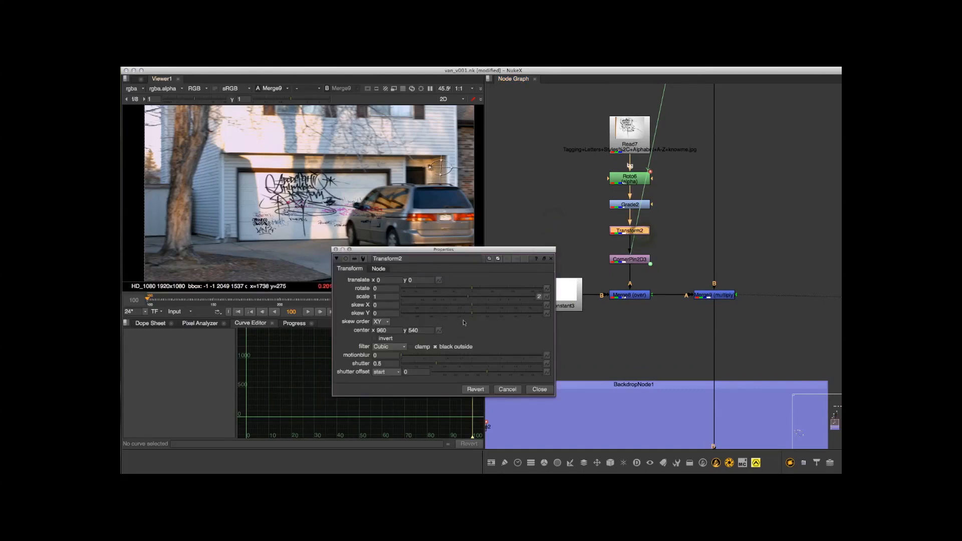
left_click_drag(469, 297, 460, 297)
left_click_drag(441, 170, 397, 174)
left_click_drag(462, 299, 456, 299)
scroll(357, 184, "up", 3)
middle_click_drag(372, 177, 401, 181)
left_click_drag(453, 174, 432, 185)
scroll(280, 163, "up", 8)
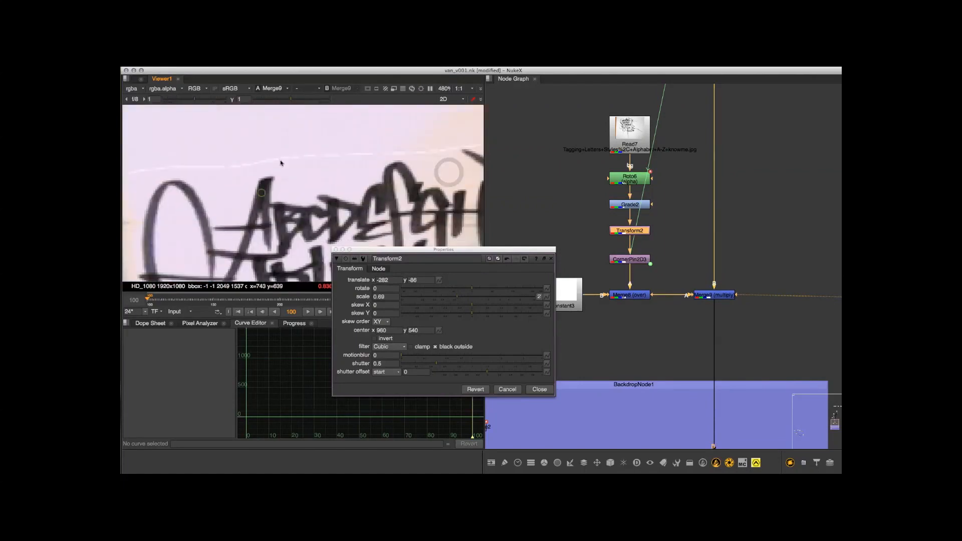
scroll(305, 158, "down", 3)
Move Read7 farther above Roto6 to make room between them, leaving Read7 selected
middle_click_drag(636, 134, 661, 199)
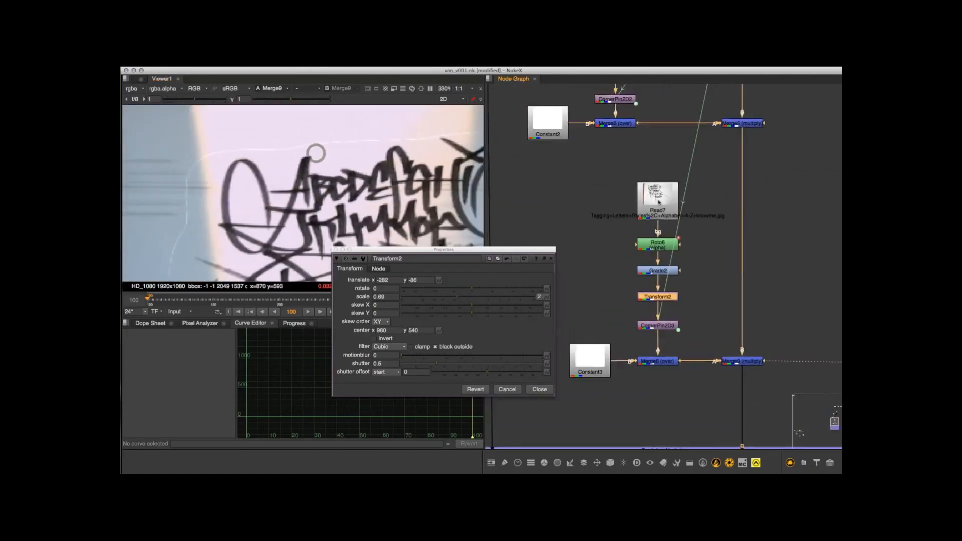
scroll(661, 199, "down", 2)
left_click(655, 253)
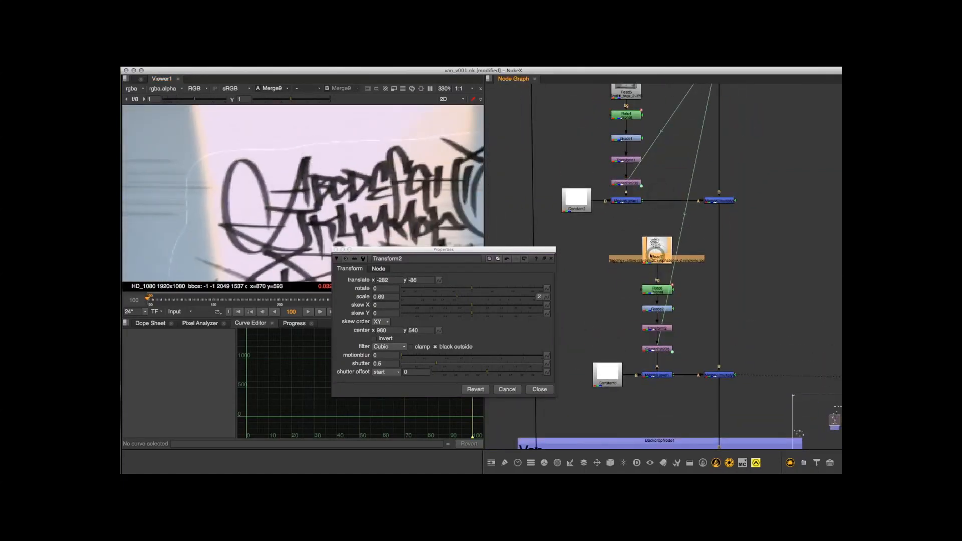
scroll(650, 256, "up", 5)
left_click(663, 255)
left_click_drag(663, 255, 658, 256)
left_click_drag(672, 222, 678, 217)
left_click(634, 304)
left_click(674, 241)
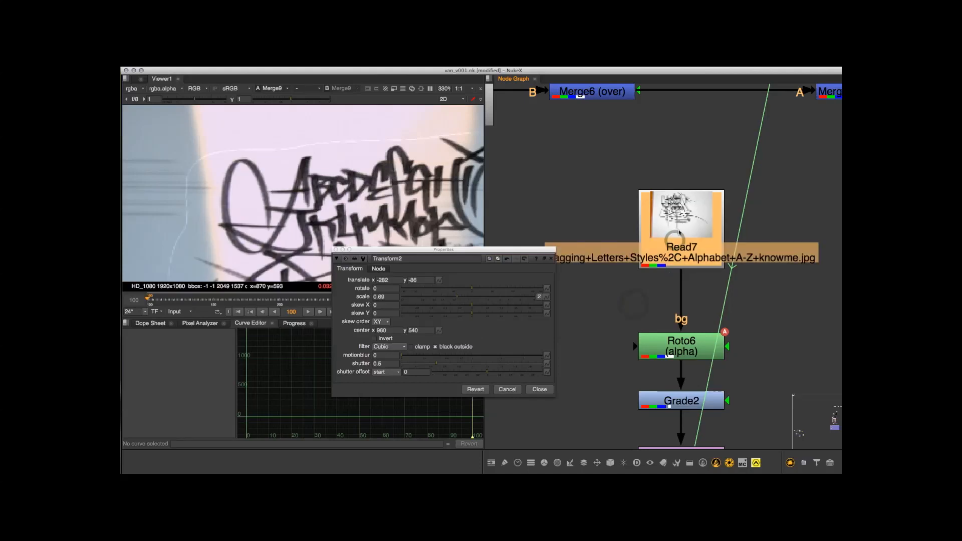
Add a Shuffle node beneath Read7 with its alpha output set to 1, and close its properties
key("Tab")
type("shuf")
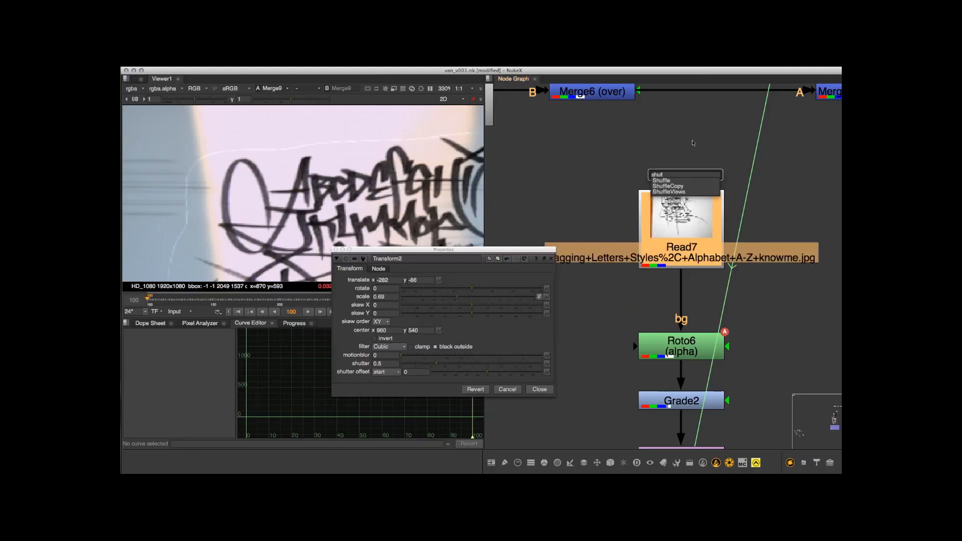
key("Down")
key("Return")
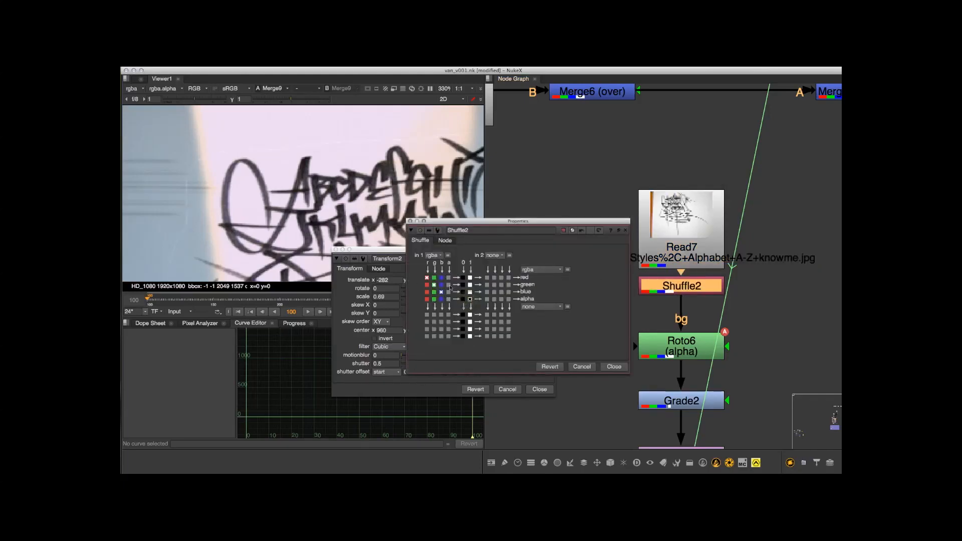
left_click(614, 367)
Insert a copy of the Shuffle between Read5 and Roto4, and close Transform2's properties
scroll(577, 443, "down", 3)
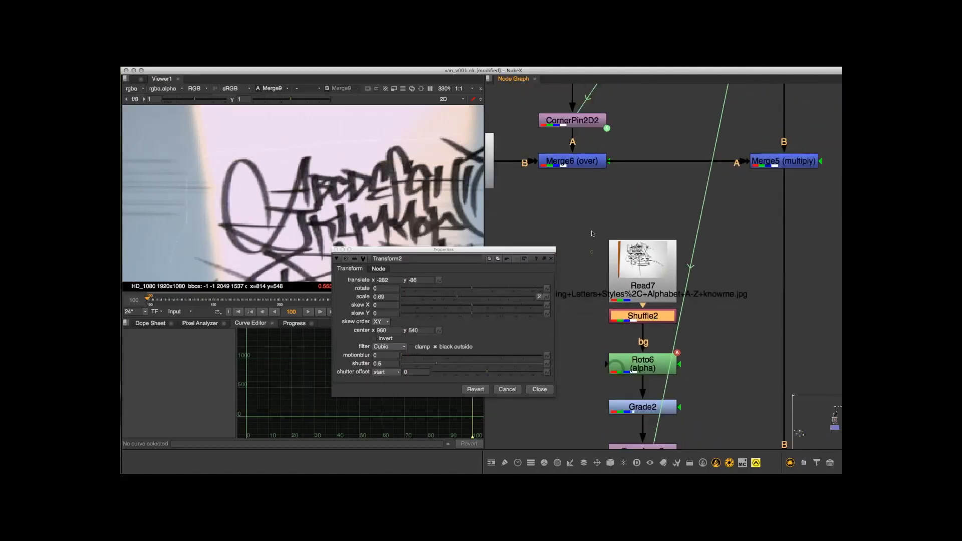
middle_click_drag(664, 328, 719, 413)
middle_click_drag(669, 130, 696, 275)
key("super+v")
middle_click_drag(653, 248, 638, 204)
left_click(623, 227)
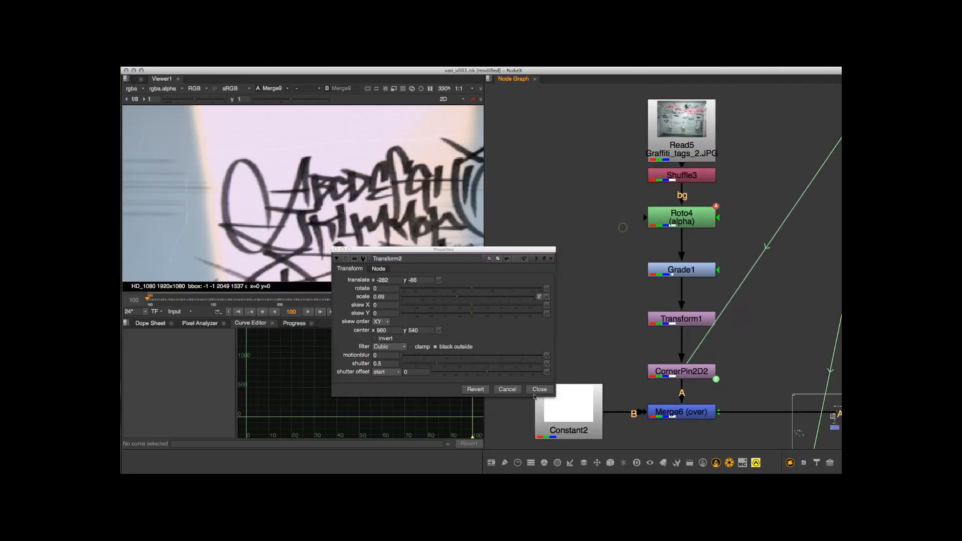
left_click(537, 390)
Try rgb as Roto4's premultiply setting, and restore it to rgba
middle_click_drag(593, 322, 553, 281)
middle_click_drag(166, 275, 223, 179)
scroll(222, 179, "down", 2)
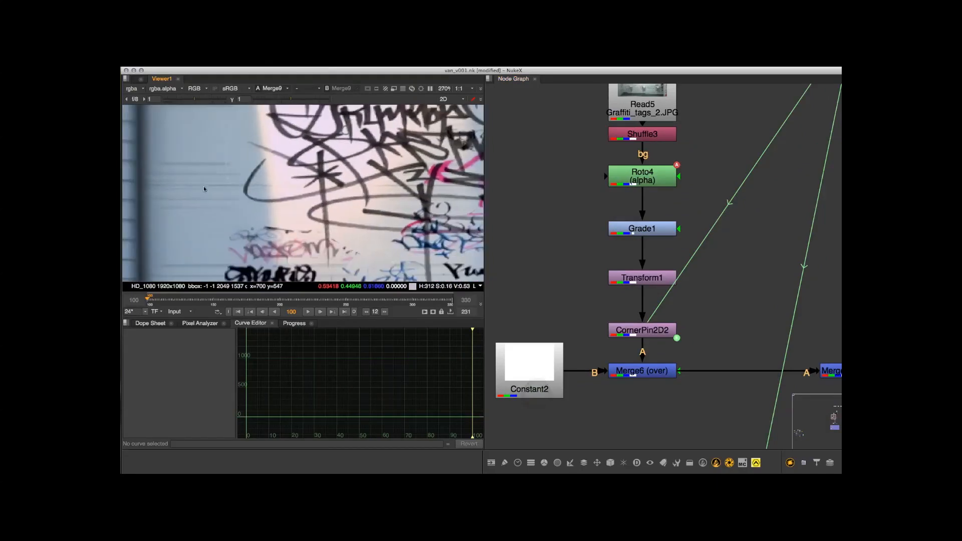
scroll(223, 179, "up", 2)
middle_click_drag(636, 185, 583, 262)
double_click(583, 258)
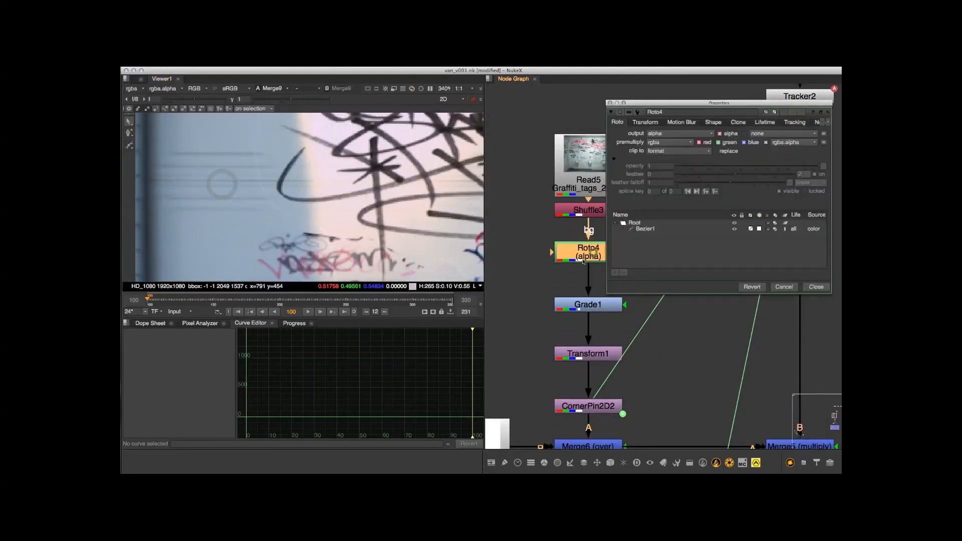
left_click(673, 145)
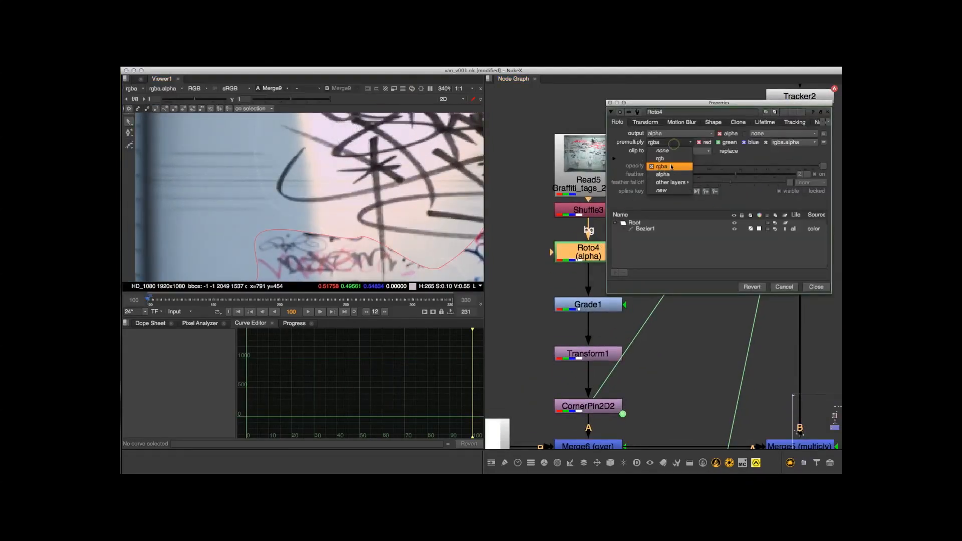
left_click(672, 159)
left_click(678, 145)
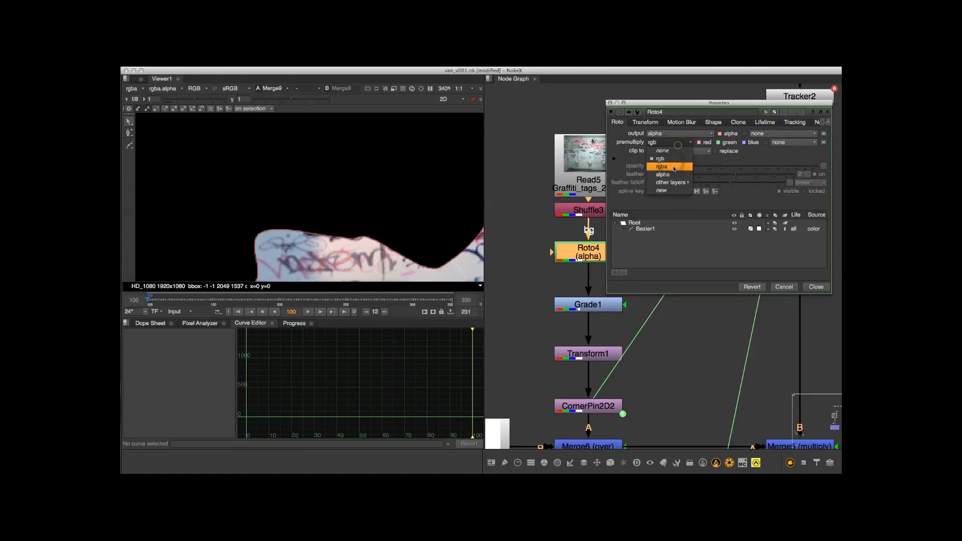
left_click(675, 167)
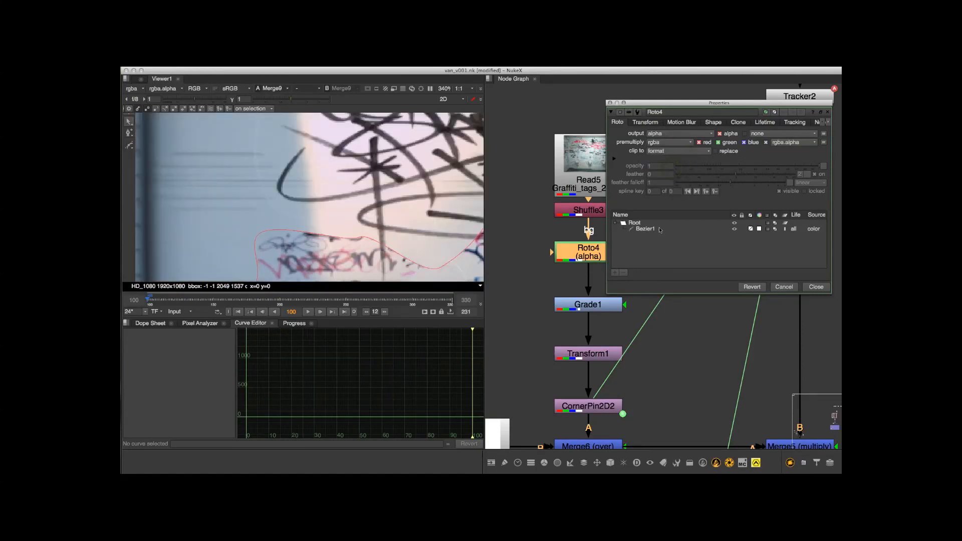
left_click(520, 324)
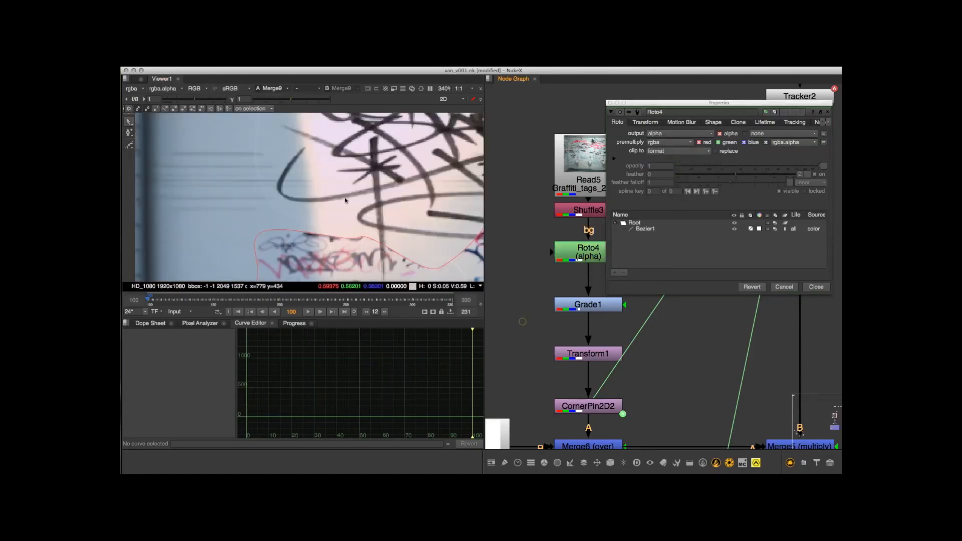
Set Grade1's (un)premult by option to rgba.alpha and close its properties
middle_click_drag(346, 199, 336, 290)
scroll(277, 201, "up", 3)
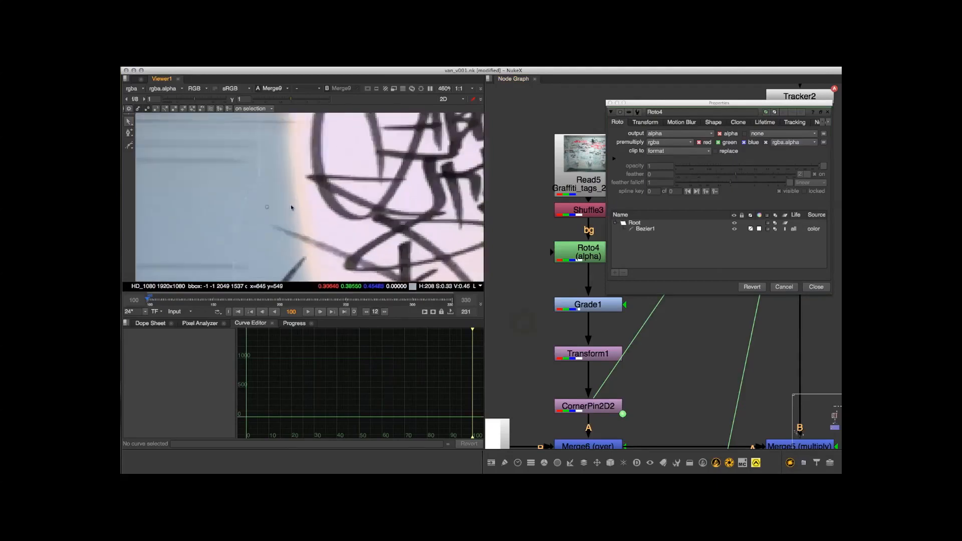
double_click(582, 305)
left_click(631, 360)
left_click(631, 360)
left_click(613, 361)
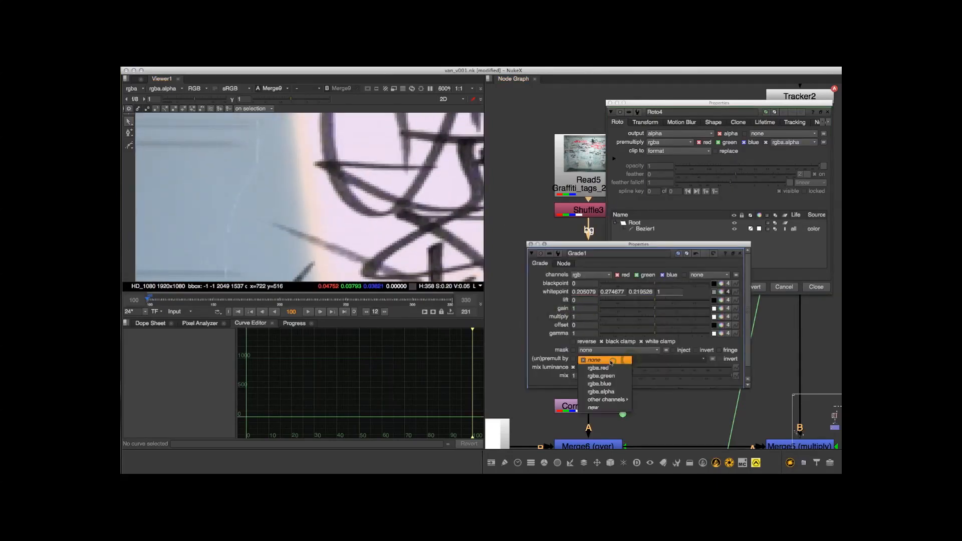
left_click(612, 393)
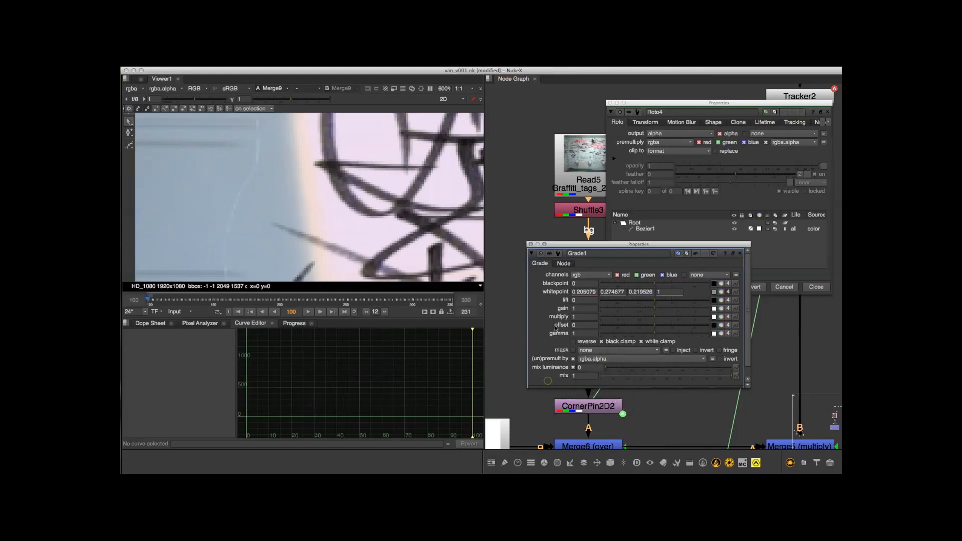
left_click(531, 245)
Set Grade2's (un)premult by option to rgba.alpha, and close the Grade2 and Roto4 properties
middle_click_drag(531, 245, 561, 237)
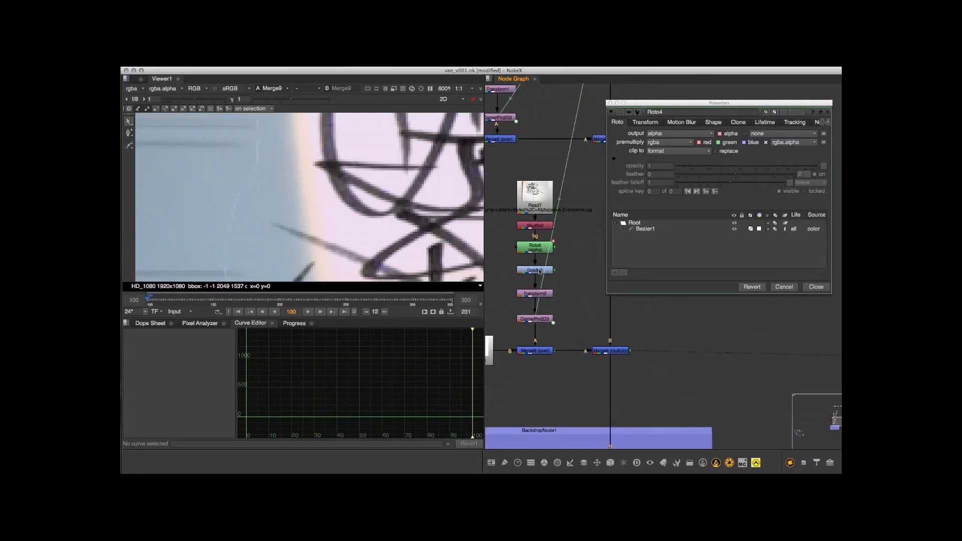
double_click(539, 271)
left_click(542, 345)
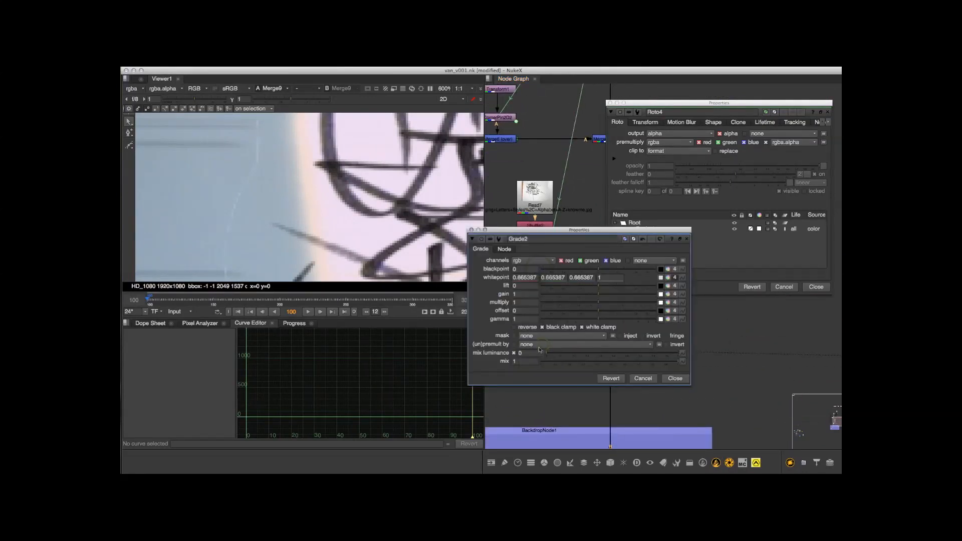
left_click(540, 346)
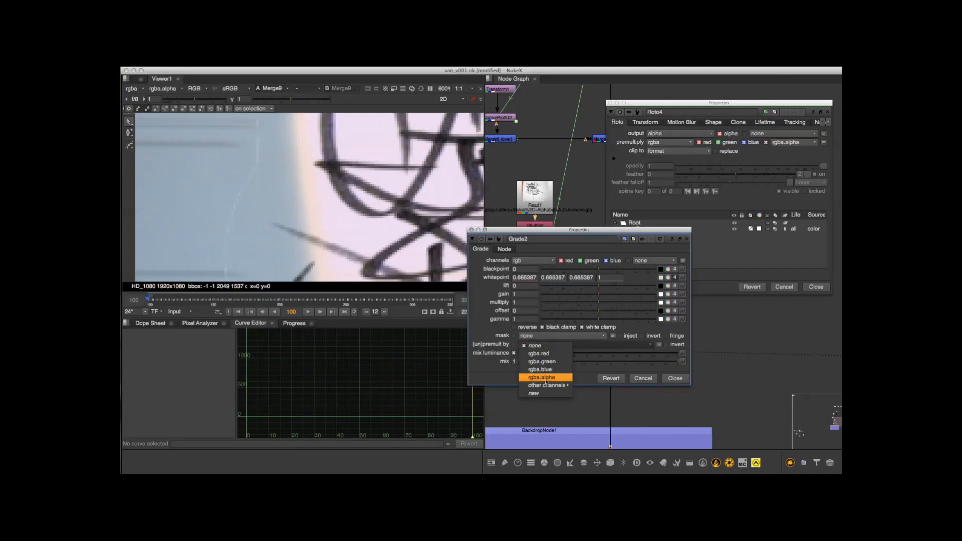
left_click(543, 378)
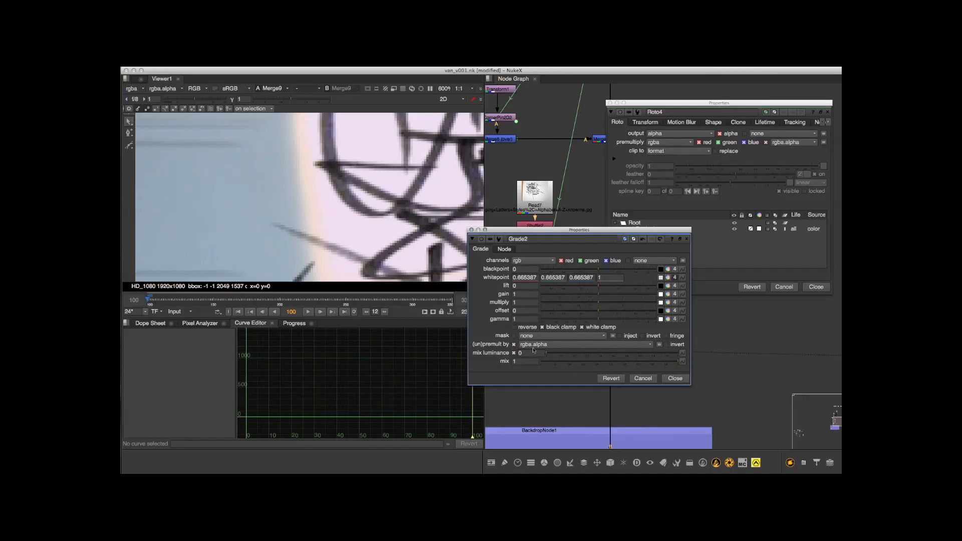
left_click(681, 381)
left_click(730, 357)
left_click(819, 289)
Reopen Transform2, move its properties clear of the image, and reduce the tag's scale to 0.47
middle_click_drag(668, 246, 711, 222)
middle_click_drag(654, 279, 686, 265)
scroll(436, 188, "down", 5)
scroll(365, 217, "down", 5)
scroll(356, 202, "up", 3)
middle_click_drag(443, 206, 351, 203)
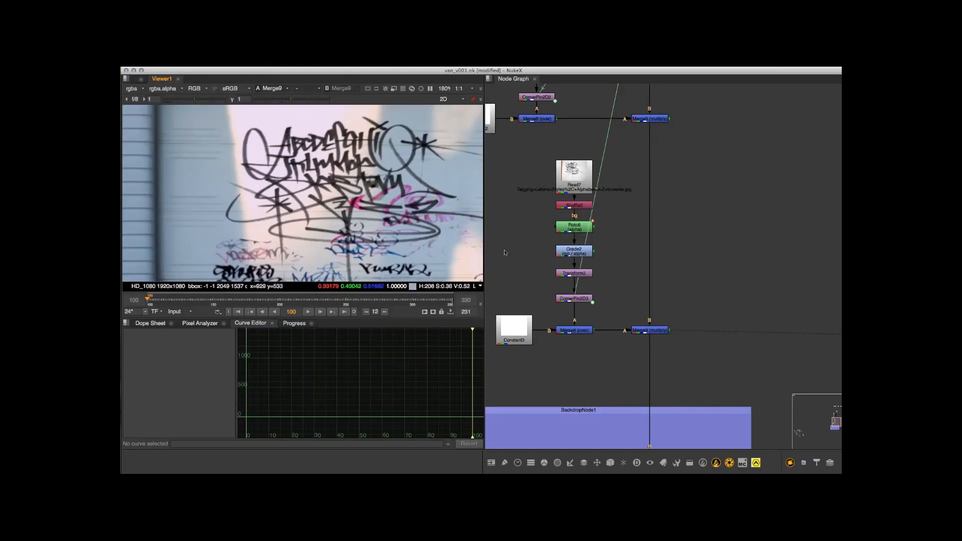
middle_click_drag(618, 278, 634, 274)
left_click(584, 275)
double_click(584, 275)
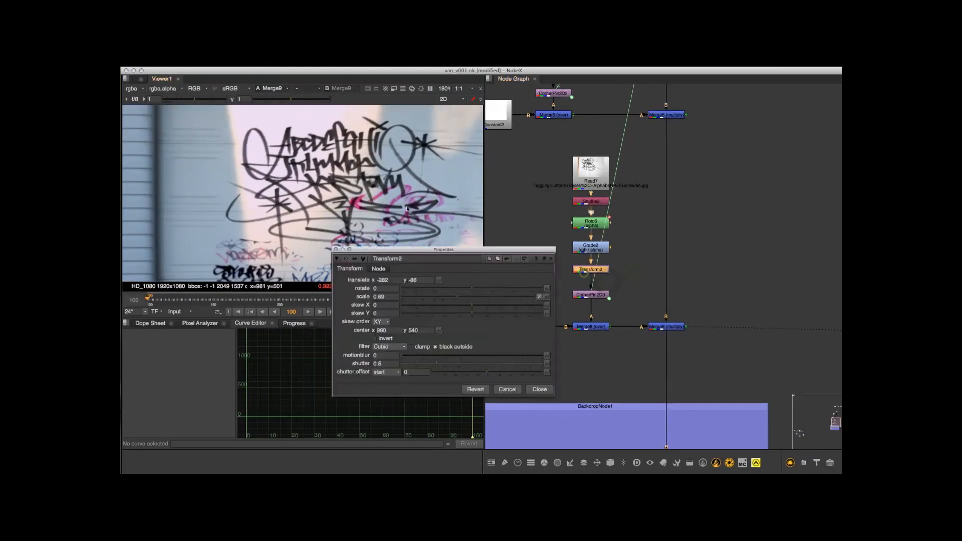
left_click_drag(438, 250, 633, 227)
scroll(310, 195, "down", 5)
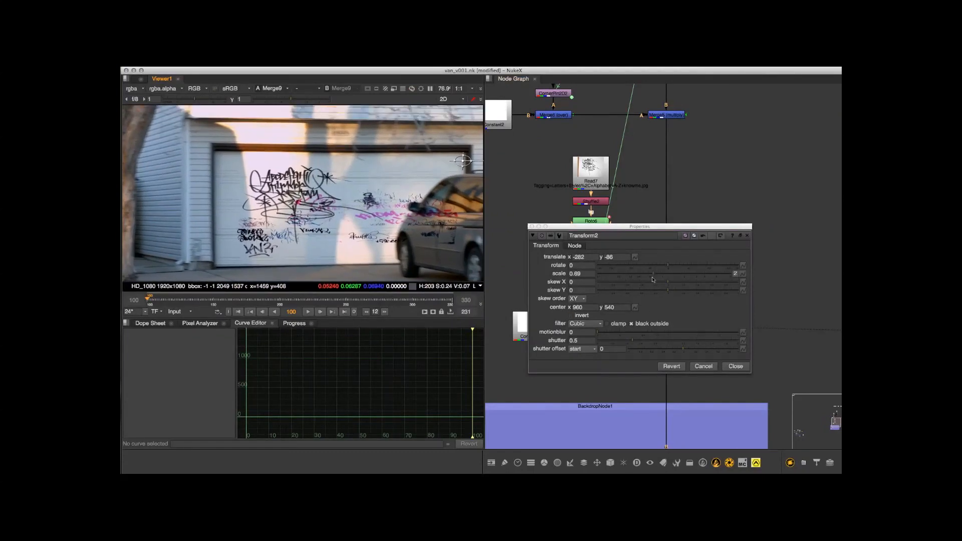
left_click_drag(651, 277, 642, 277)
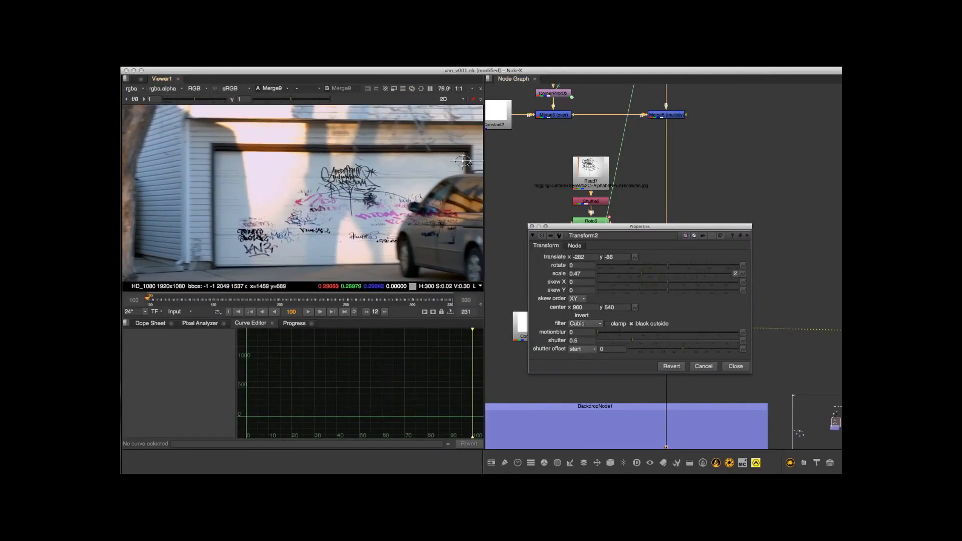
Move the tag to the left part of the garage door, stretch its height scale to about 0.705, and close Transform2's properties
left_click_drag(463, 161, 386, 171)
scroll(386, 159, "up", 2)
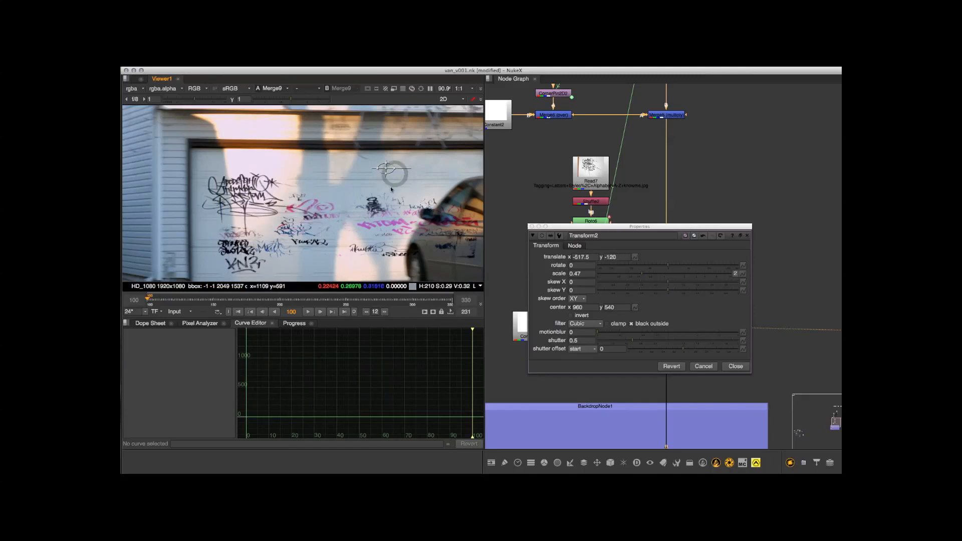
scroll(331, 224, "down", 1)
middle_click_drag(332, 223, 331, 211)
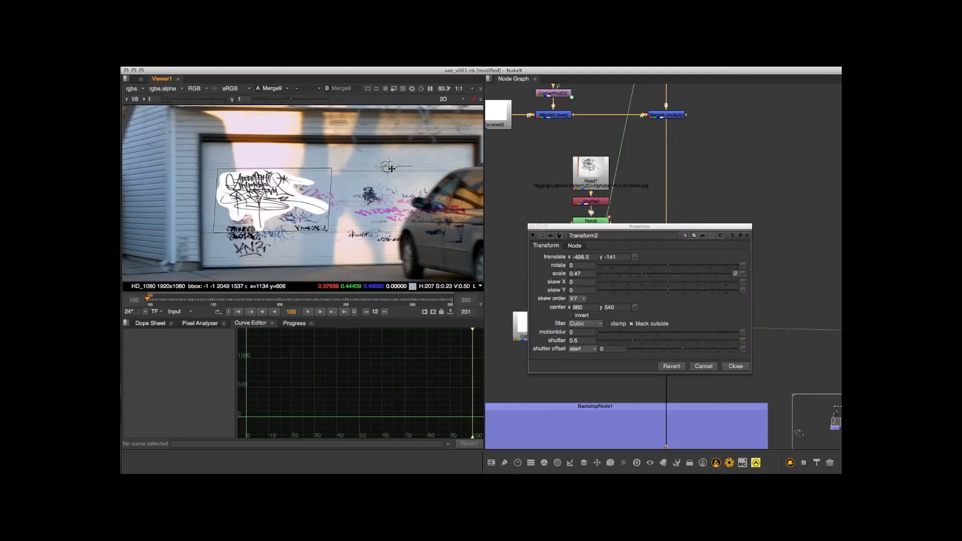
mouse_move(392, 167)
left_mouse_down()
mouse_move(389, 194)
mouse_move(419, 174)
mouse_move(393, 168)
left_mouse_up()
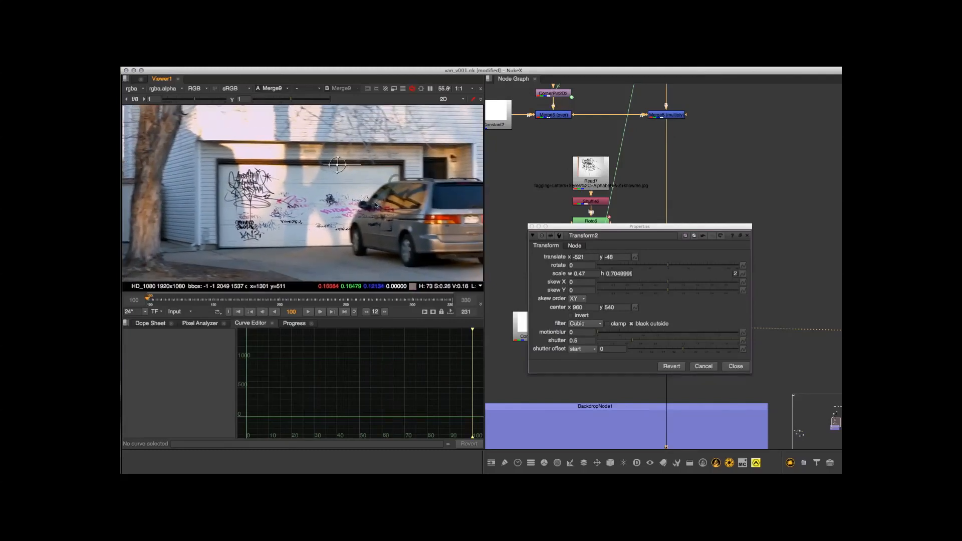
left_click(735, 366)
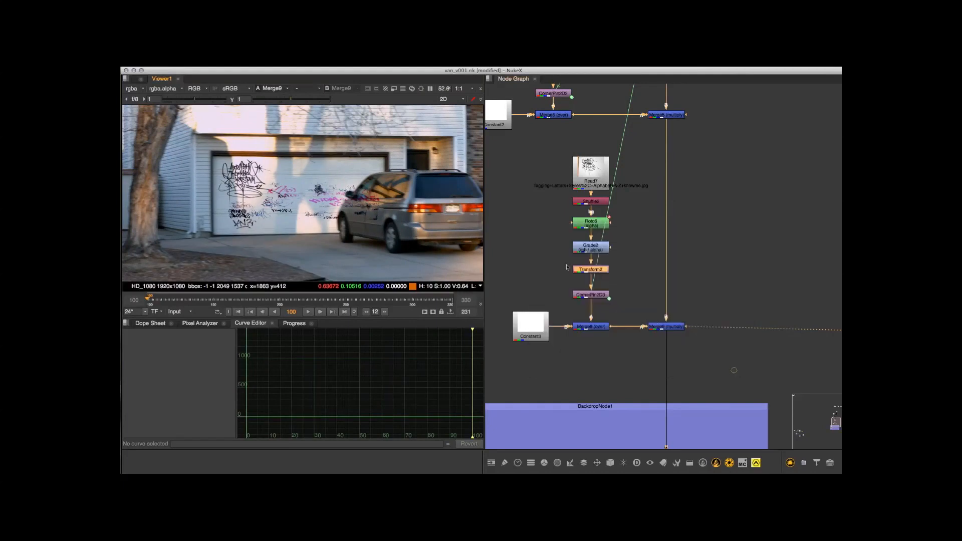
Raise the viewer gamma to 4 and switch the viewer from Merge9 to the full composite at Merge7
middle_click_drag(556, 216, 576, 205, "alt")
middle_click_drag(629, 237, 709, 194, "alt")
mouse_move(280, 144)
middle_mouse_down()
mouse_move(296, 164)
mouse_move(329, 157)
mouse_move(304, 165)
mouse_move(320, 114)
mouse_move(323, 171)
mouse_move(343, 166)
mouse_move(296, 149)
middle_mouse_up()
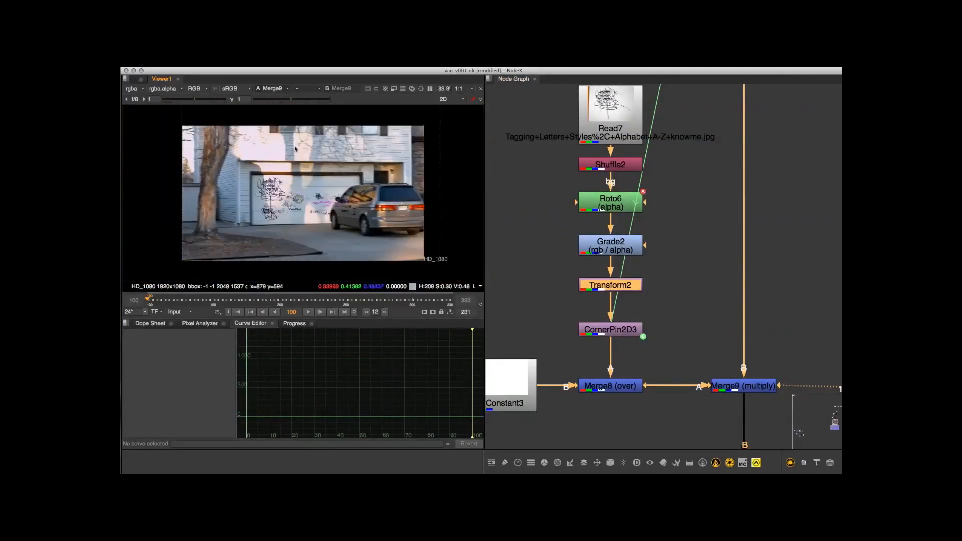
left_click_drag(294, 103, 334, 100)
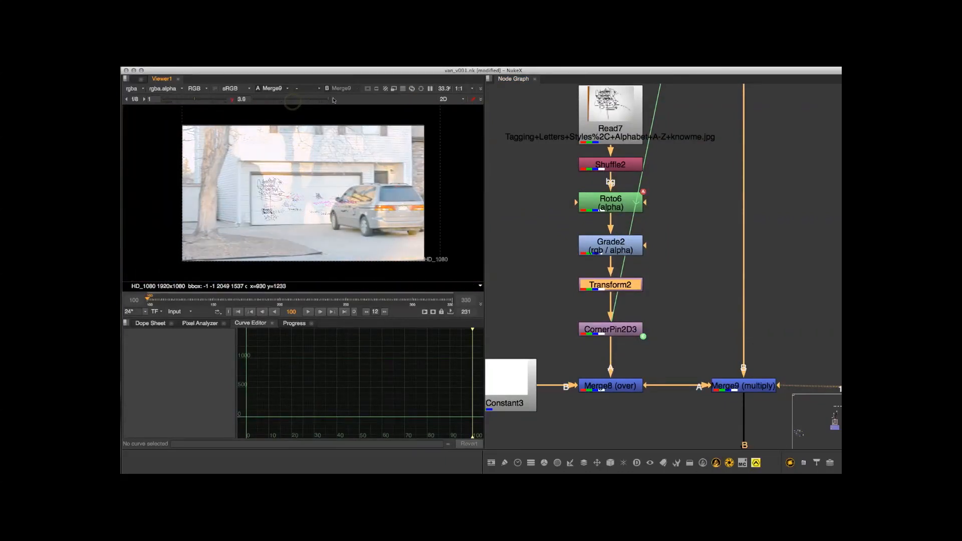
mouse_move(337, 188)
middle_mouse_down("alt")
mouse_move(351, 139)
mouse_move(344, 169)
middle_mouse_up("alt")
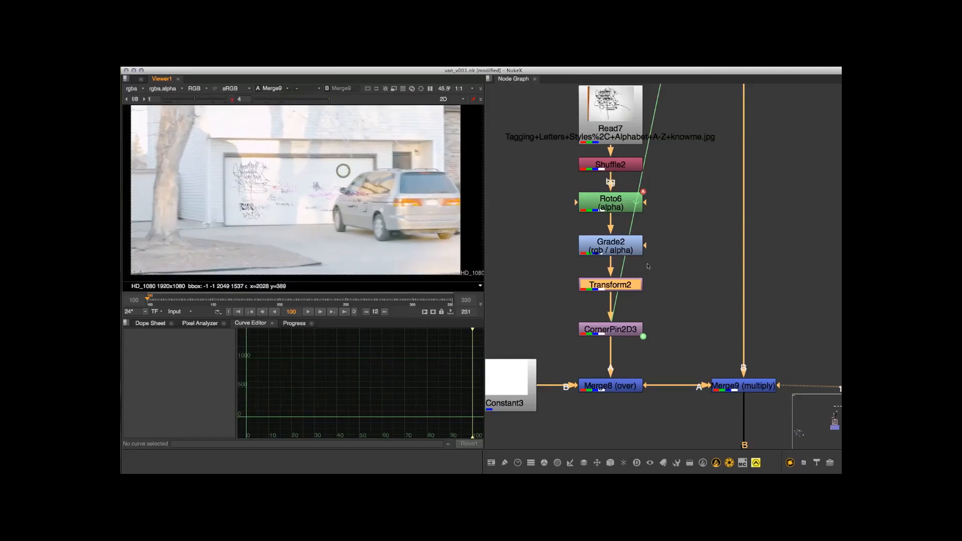
middle_click_drag(567, 226, 532, 235, "alt")
middle_click_drag(618, 337, 586, 256)
middle_click_drag(638, 239, 637, 231)
left_click_drag(638, 217, 618, 388)
Compare the tags' black levels with the van and surroundings in the brightened composite, and restore the viewer gamma to 1
middle_click_drag(312, 177, 330, 202)
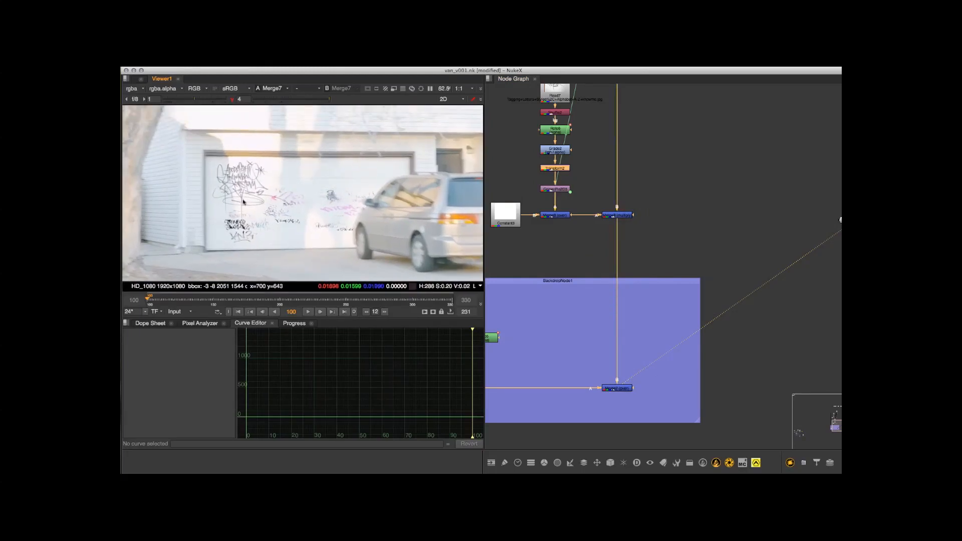
middle_click_drag(253, 186, 256, 163)
middle_click_drag(256, 164, 288, 100, "alt")
middle_click_drag(303, 217, 344, 247, "alt")
middle_click_drag(285, 243, 288, 210)
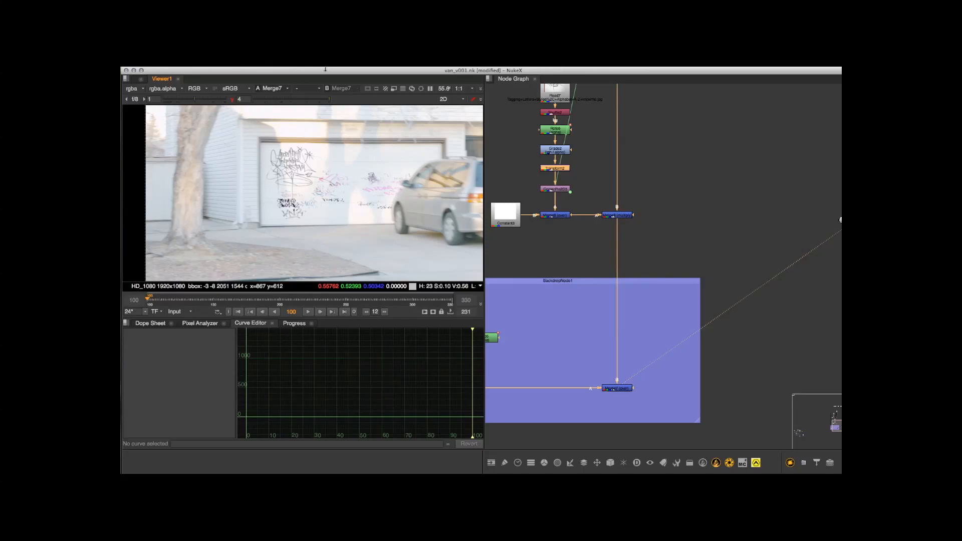
left_click_drag(325, 103, 292, 118)
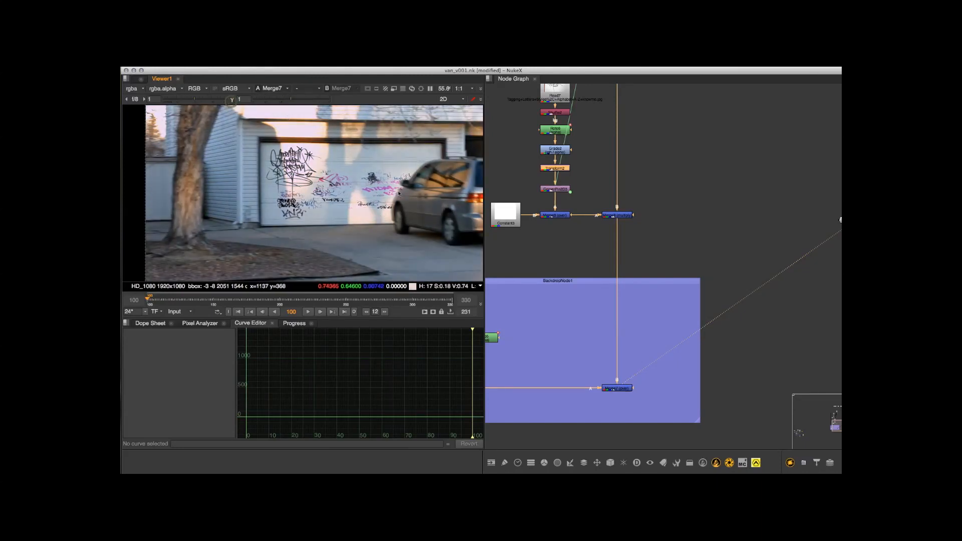
Make room between Grade1 and Transform1, and insert a new Grade after Grade1 with (un)premult by set to rgba.alpha
middle_click_drag(635, 286, 724, 344)
middle_click_drag(604, 135, 552, 313)
scroll(563, 277, "down", 1)
scroll(560, 251, "up", 3)
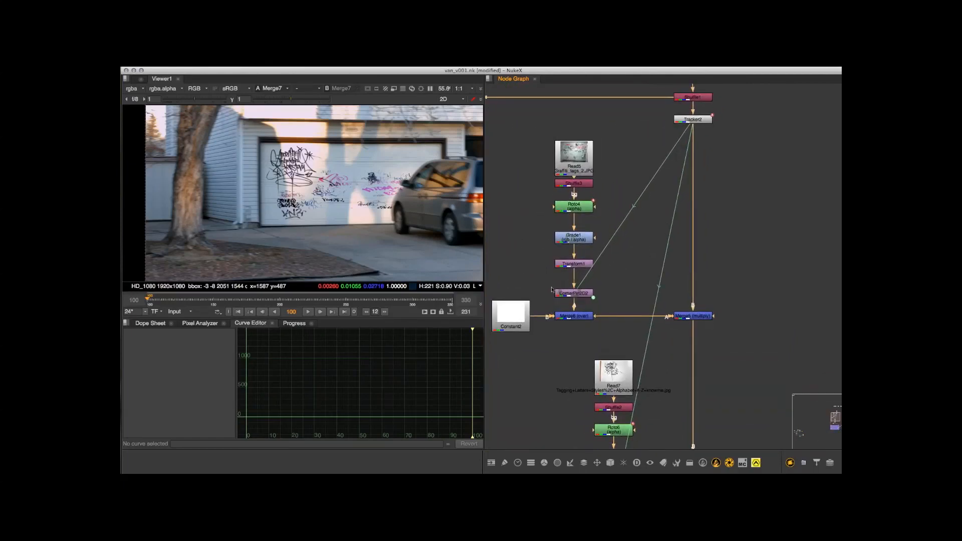
left_click_drag(574, 264, 573, 272)
left_click_drag(573, 236, 573, 223)
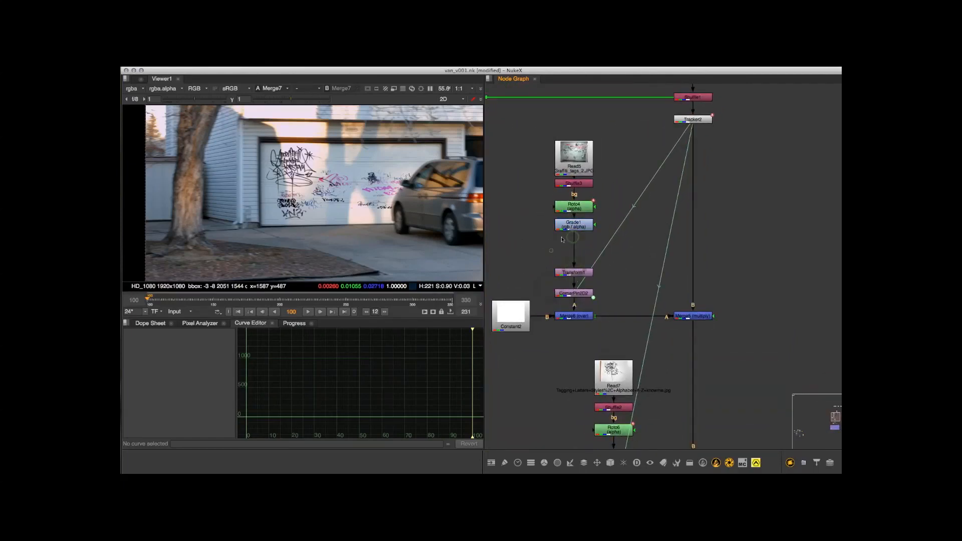
scroll(561, 241, "up", 2)
key("g")
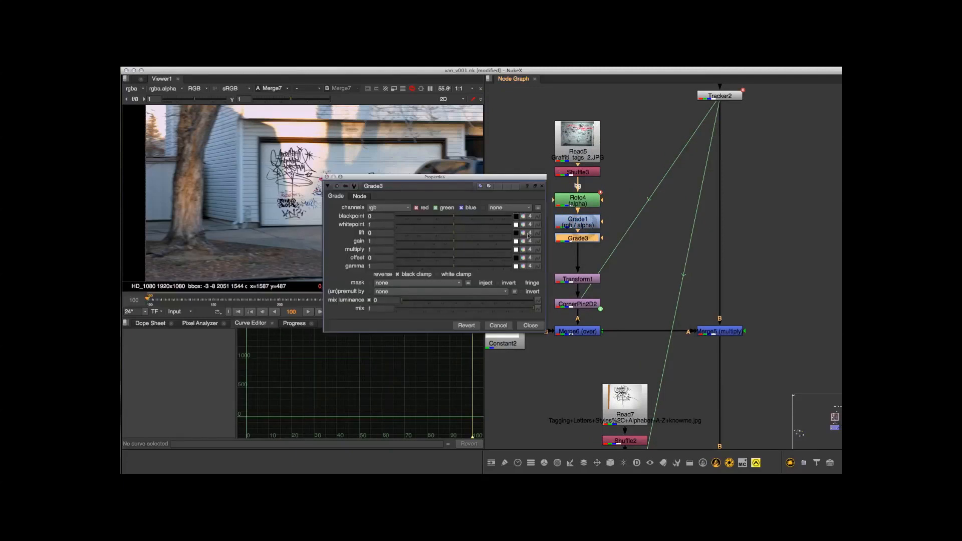
left_click(439, 293)
left_click(415, 325)
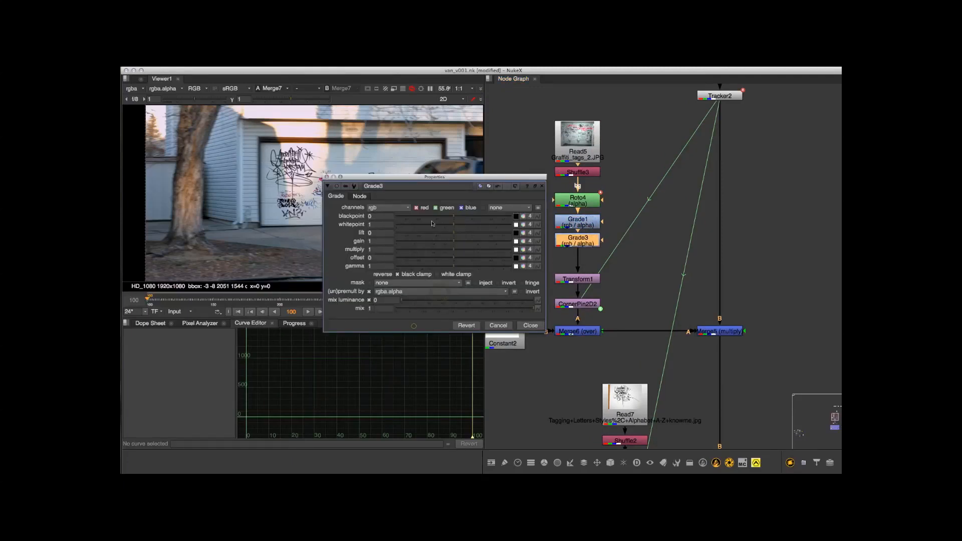
Move Grade3's properties clear of the image, try lowering its gain to 0.68, and reset the gain to 1
left_click_drag(437, 177, 439, 265)
scroll(392, 194, "up", 8)
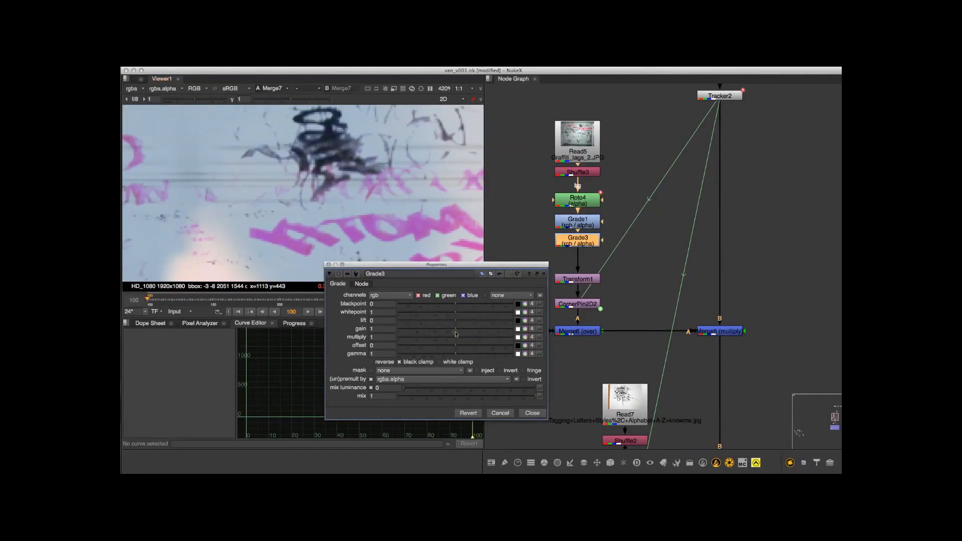
left_click_drag(455, 332, 444, 335)
scroll(334, 198, "down", 8)
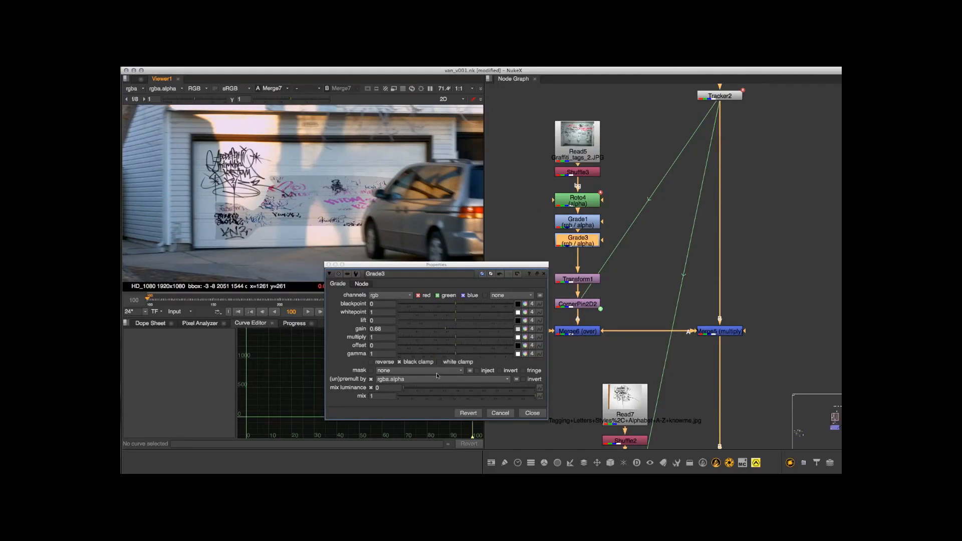
left_click_drag(448, 334, 457, 333)
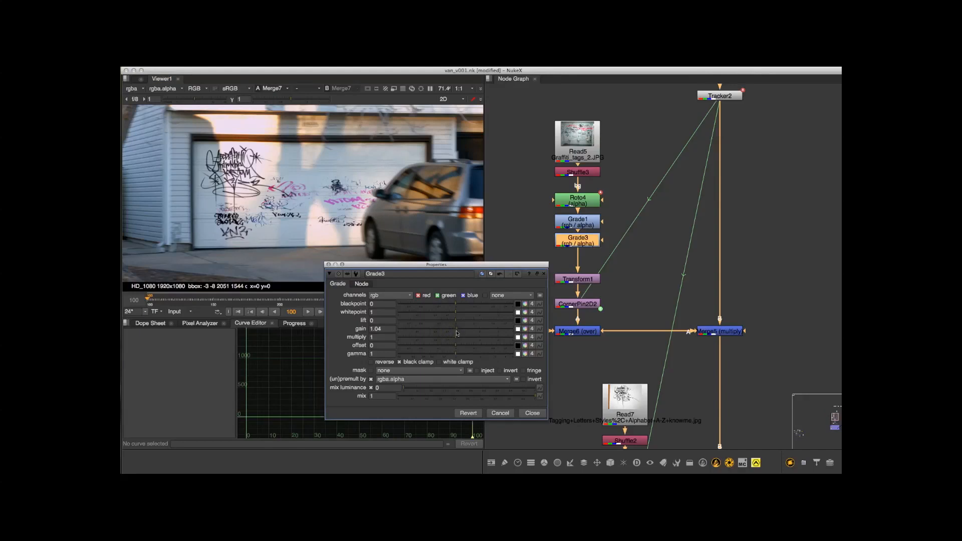
double_click(387, 330)
type("1")
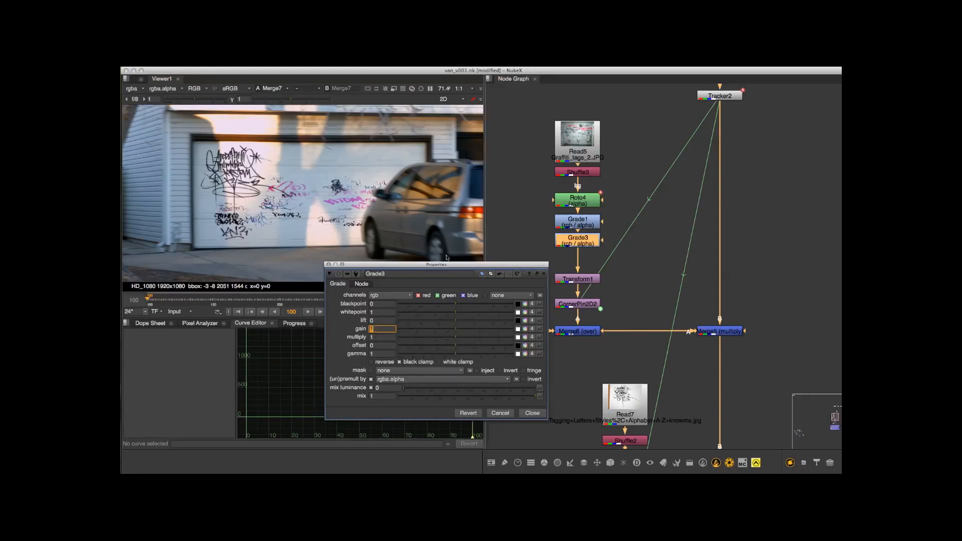
key("Return")
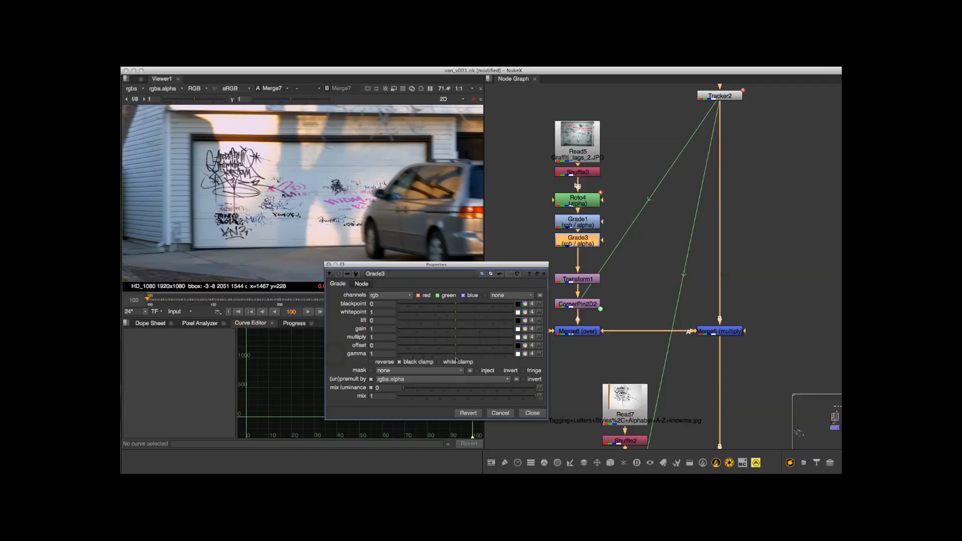
Raise Grade3's gamma to 1.56 and close its properties
mouse_move(456, 356)
left_mouse_down()
mouse_move(424, 360)
mouse_move(465, 364)
left_mouse_up()
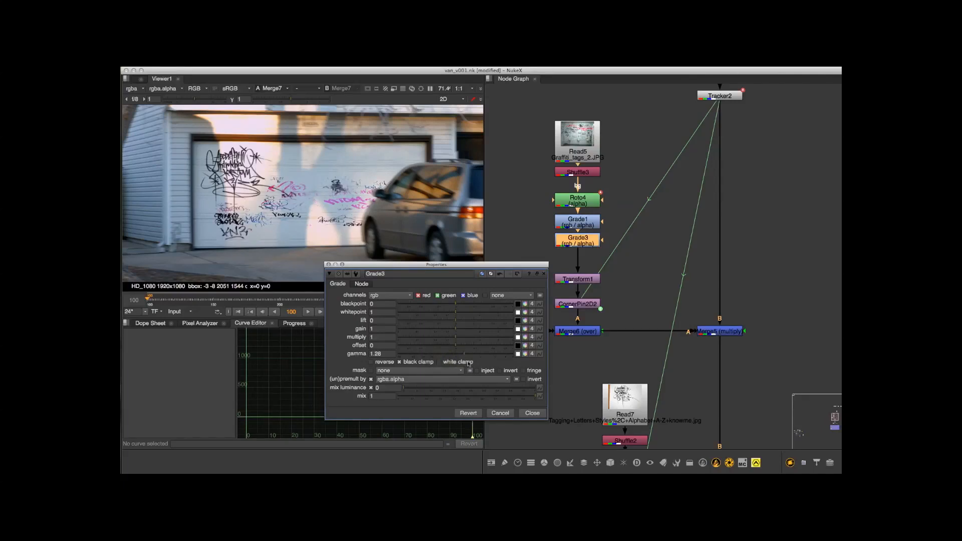
left_click_drag(470, 361, 472, 364)
left_click(470, 357)
left_click(531, 416)
Reopen Grade3, raise its lift to 0.1, and check the tags' darkness up close on the garage door
middle_click_drag(569, 309, 561, 237)
scroll(556, 238, "down", 1)
left_click(554, 199)
mouse_move(551, 352)
middle_mouse_down()
mouse_move(562, 251)
mouse_move(566, 350)
middle_mouse_up()
scroll(568, 350, "up", 1)
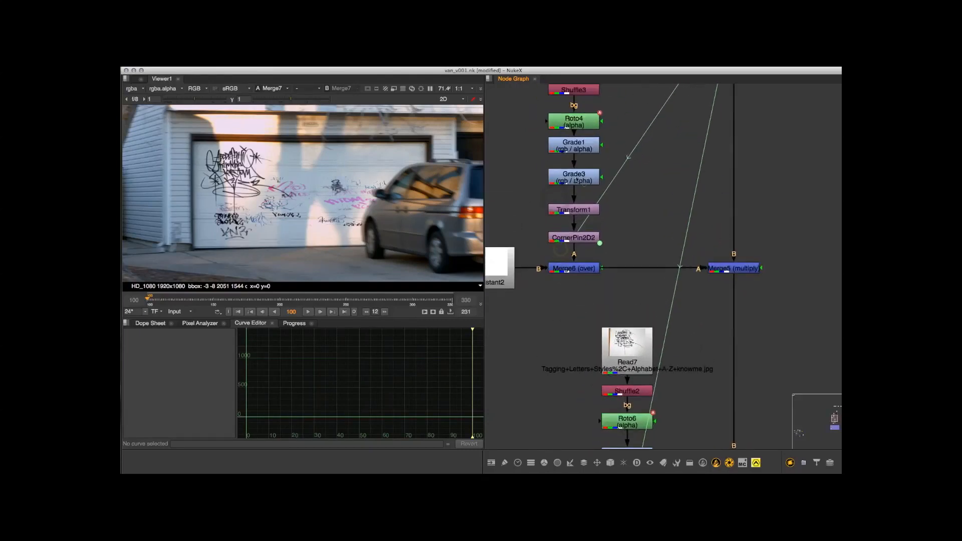
double_click(574, 177)
left_click(455, 322)
scroll(281, 217, "up", 8)
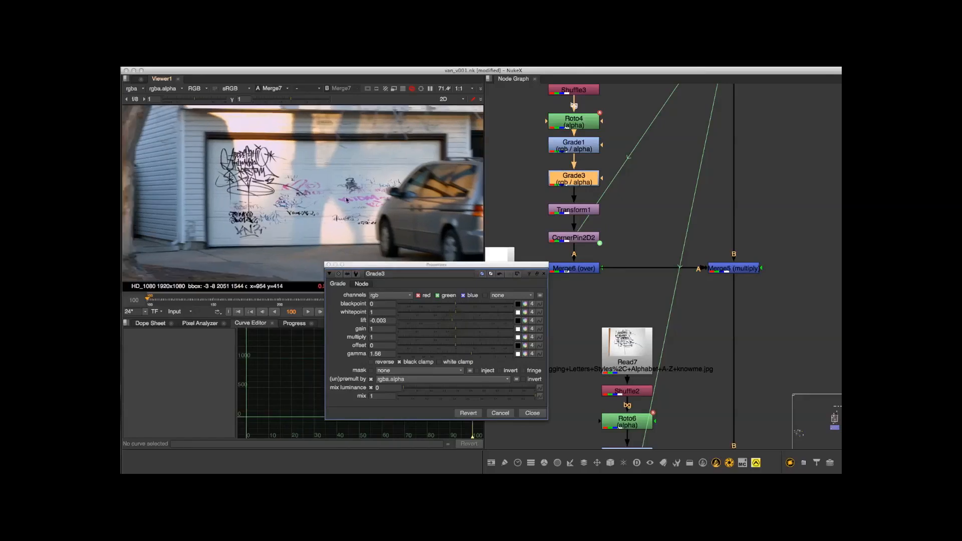
left_click(450, 324)
left_click_drag(444, 323, 474, 327)
scroll(438, 200, "down", 5)
left_click(437, 200)
middle_click_drag(366, 239, 323, 177)
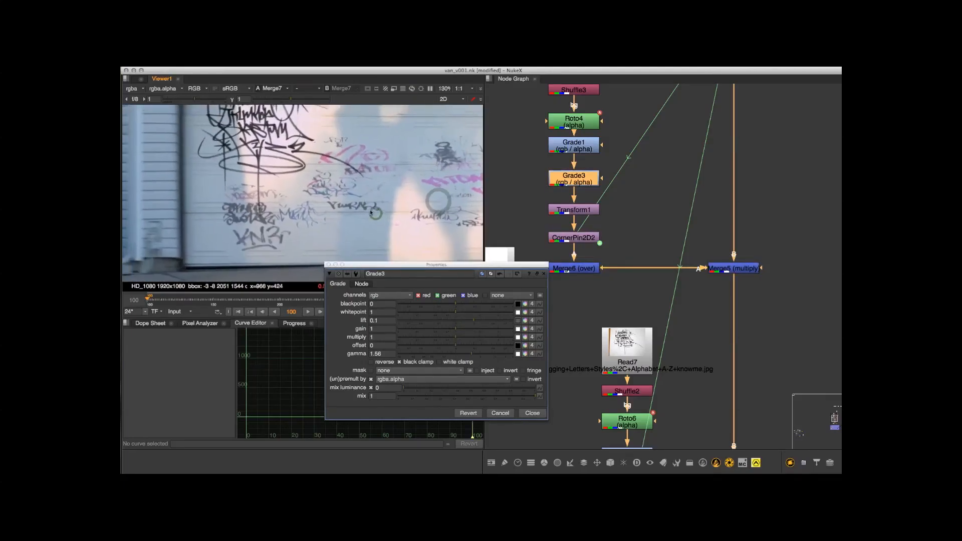
Reduce Grade3's lift to 0.025 and close its properties
scroll(369, 211, "down", 3)
middle_click_drag(382, 202, 384, 253)
left_click(471, 327)
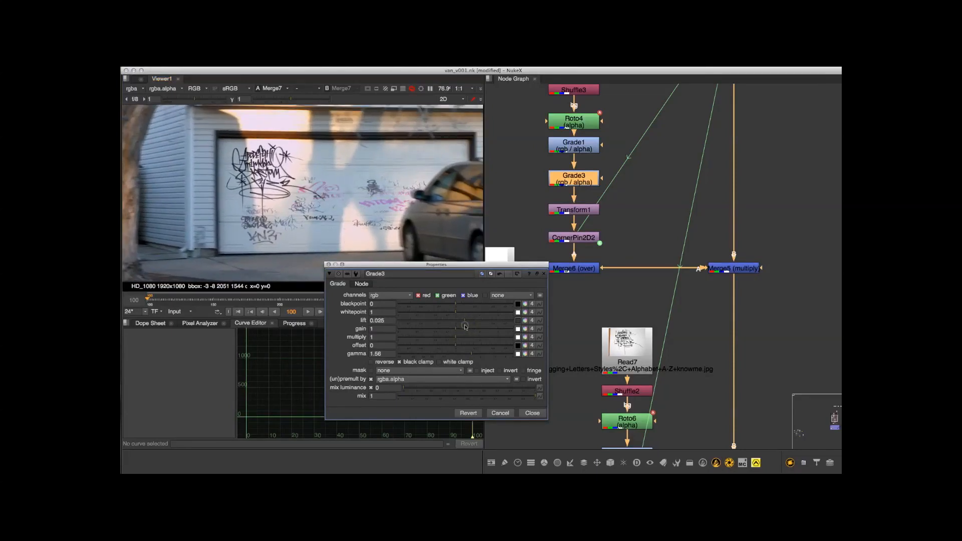
left_click(533, 420)
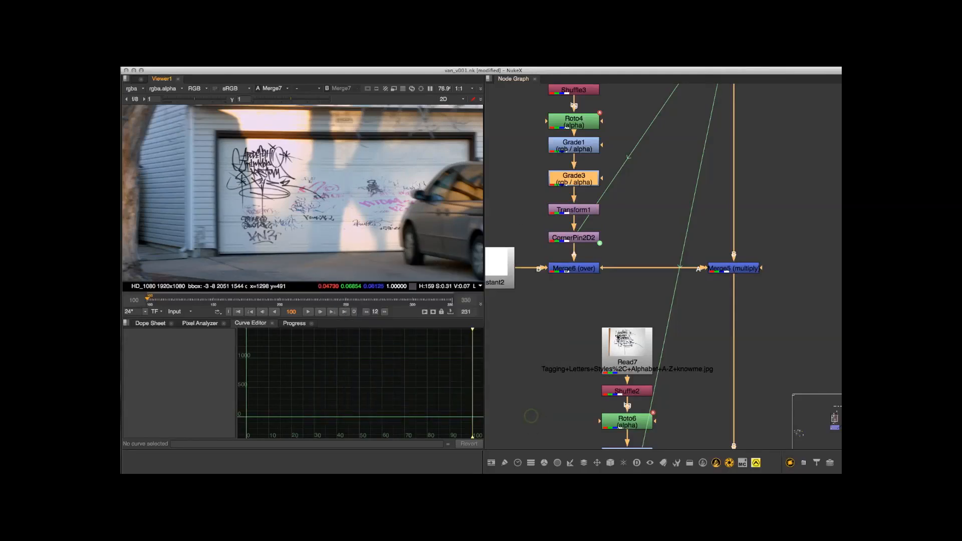
Move Transform2 down towards CornerPin2D3 to make room below Grade2 in the second tag's branch
middle_click_drag(594, 372, 551, 272)
scroll(551, 271, "down", 2)
middle_click_drag(597, 359, 628, 272)
scroll(628, 272, "up", 2)
left_click_drag(623, 287, 623, 304)
left_click_drag(569, 283, 625, 331)
Insert a Grade after Grade2 with (un)premult by set to rgba.alpha and lift at 0.15, and close its properties
left_click(619, 254)
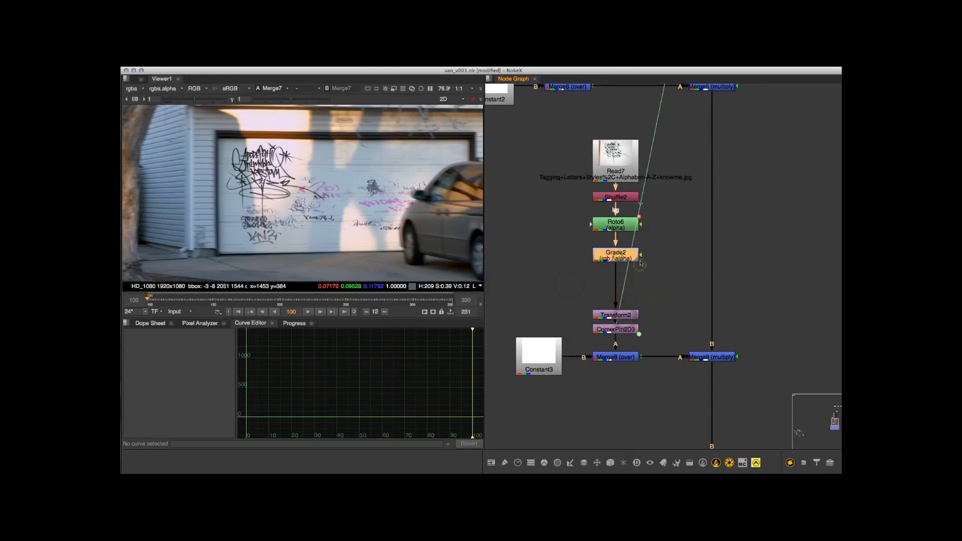
key("g")
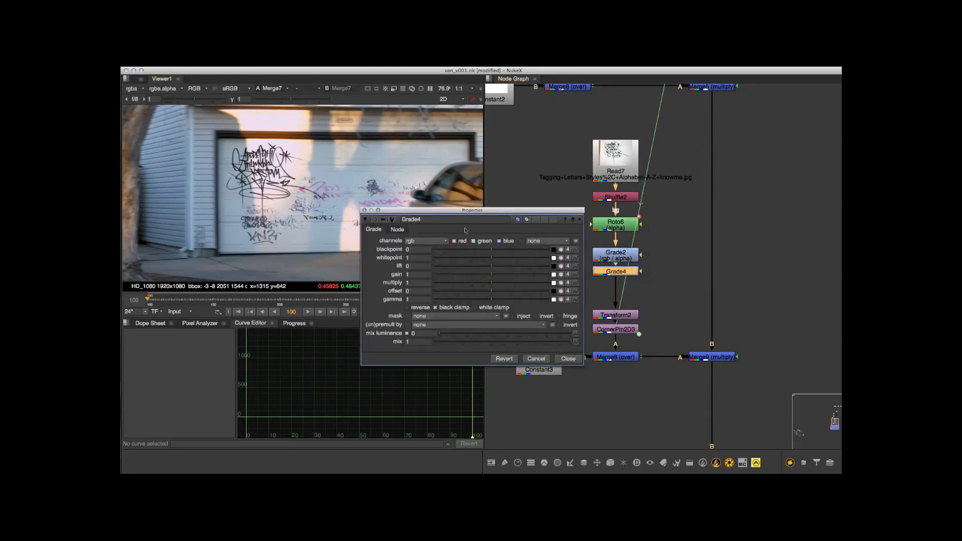
left_click(472, 329)
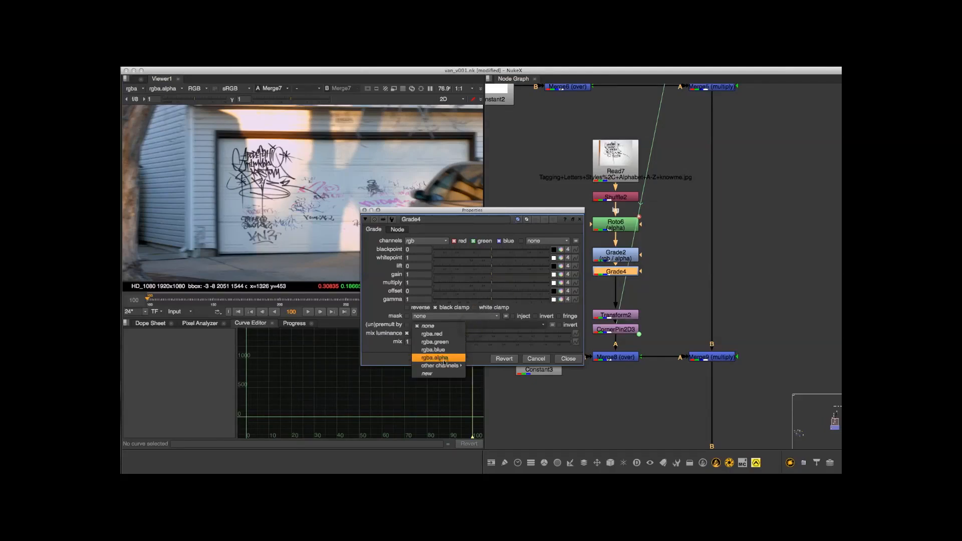
left_click(443, 359)
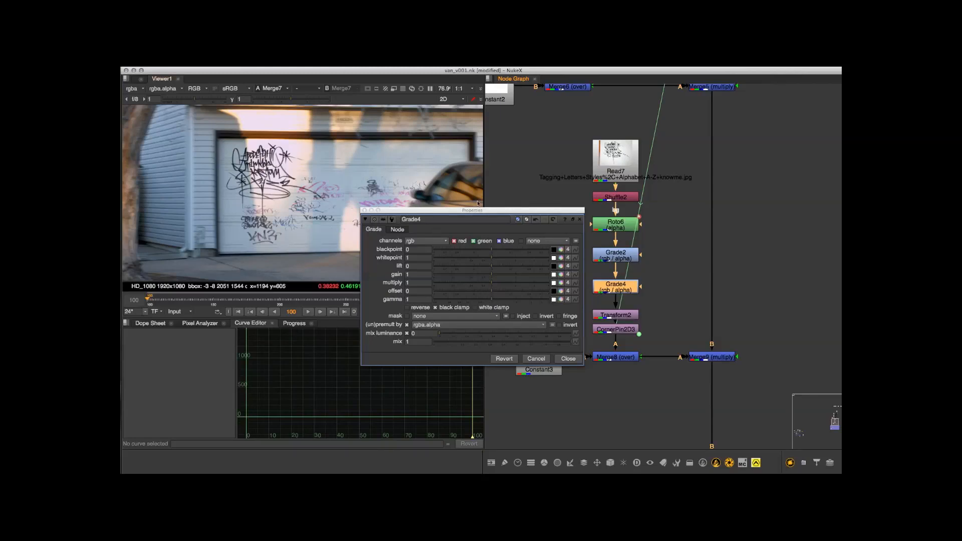
left_click_drag(494, 271, 512, 276)
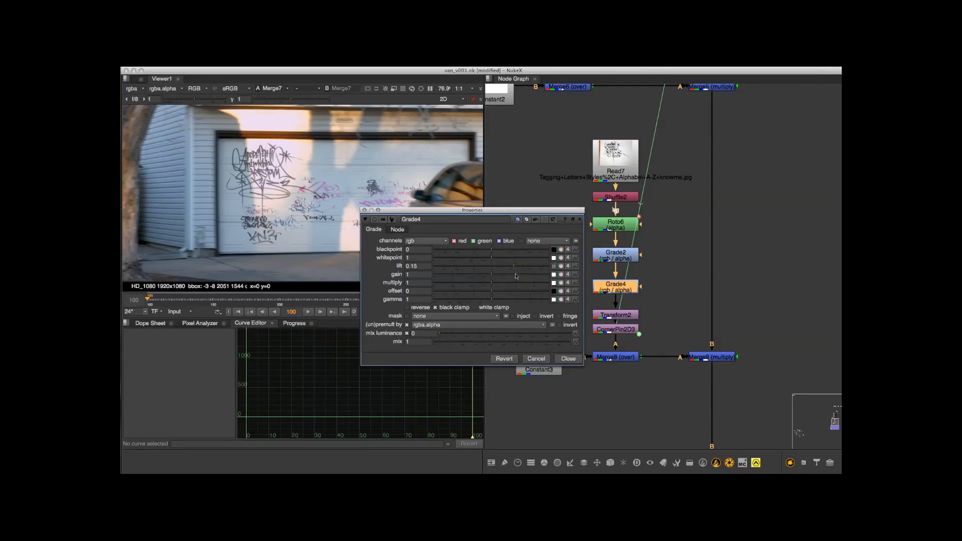
left_click(568, 359)
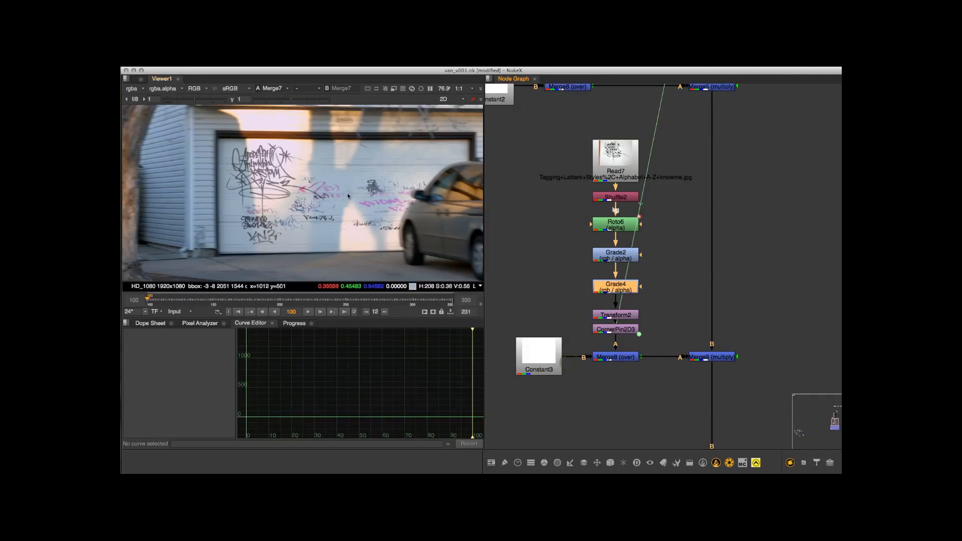
Examine the graded tags in the full-frame composite and the extent of its bounding box around the HD image
scroll(334, 186, "down", 6)
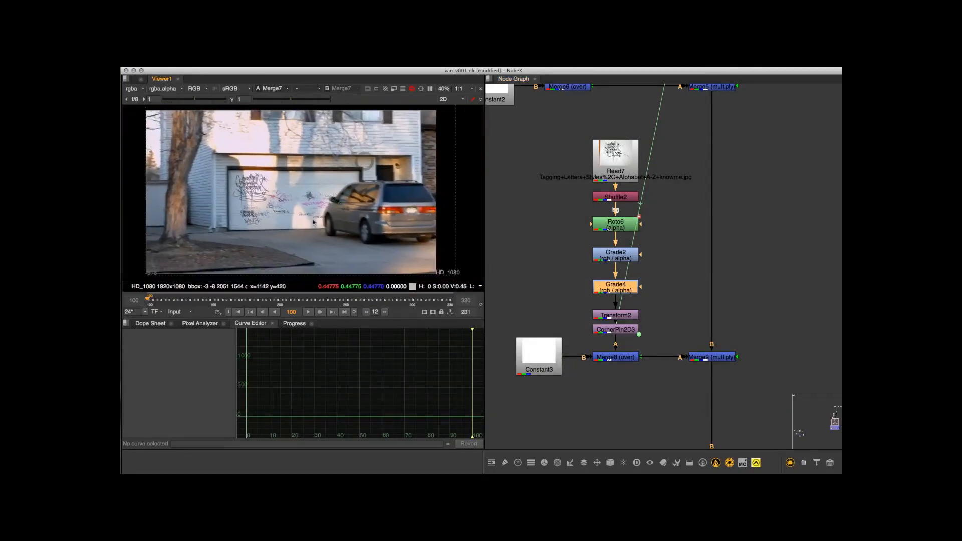
scroll(305, 242, "up", 2)
left_click(550, 284)
middle_click_drag(321, 200, 344, 198)
scroll(337, 195, "down", 1)
middle_click_drag(380, 170, 370, 184)
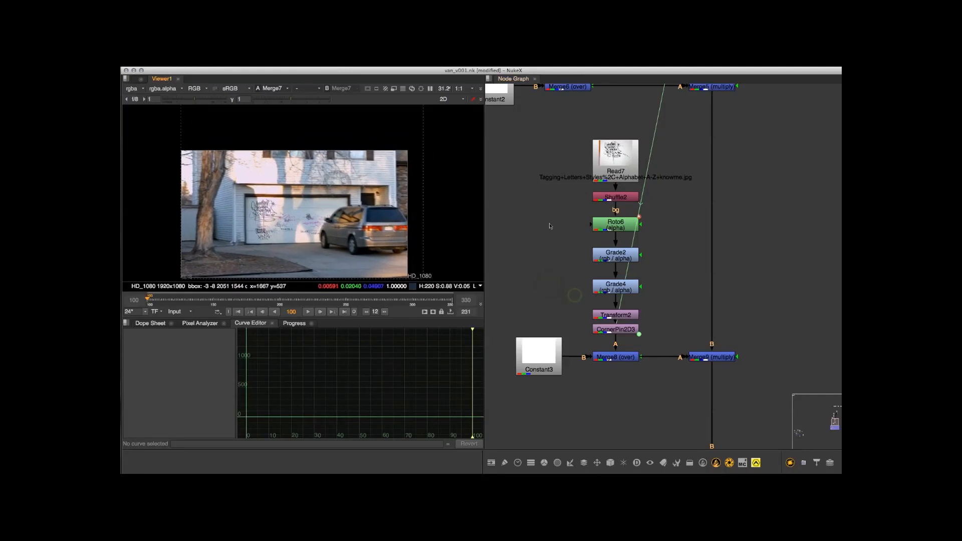
scroll(547, 218, "down", 3)
scroll(301, 195, "down", 3)
middle_click_drag(640, 343, 601, 148)
scroll(585, 217, "down", 1)
scroll(337, 157, "up", 3)
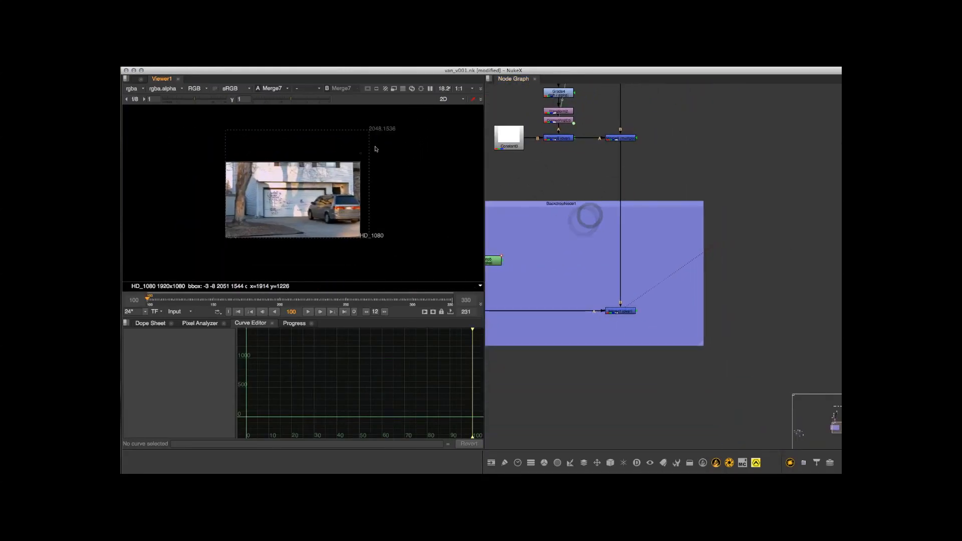
middle_click_drag(337, 157, 340, 150)
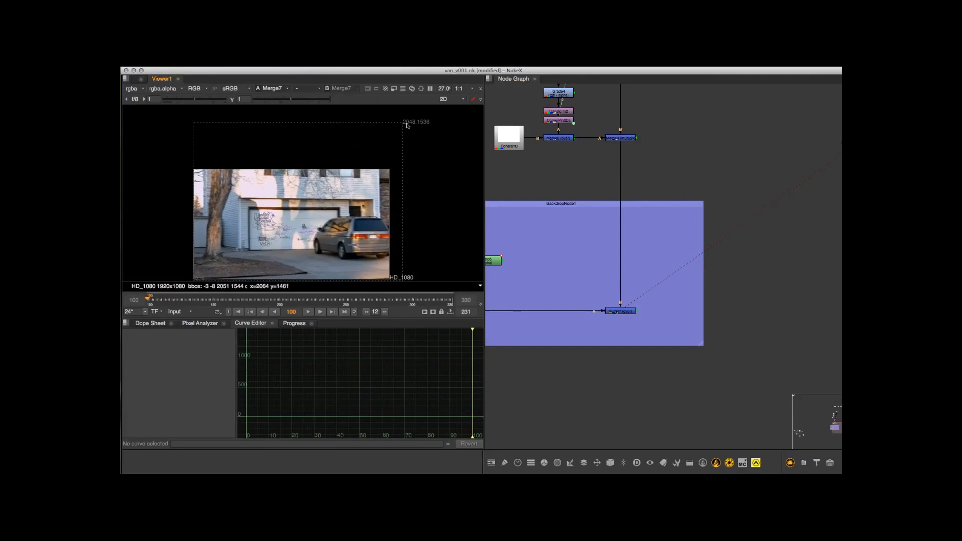
Trace the bounding box upstream by viewing the outputs of Merge9 and Merge5 in turn
middle_click_drag(405, 185, 391, 188)
scroll(401, 182, "down", 1)
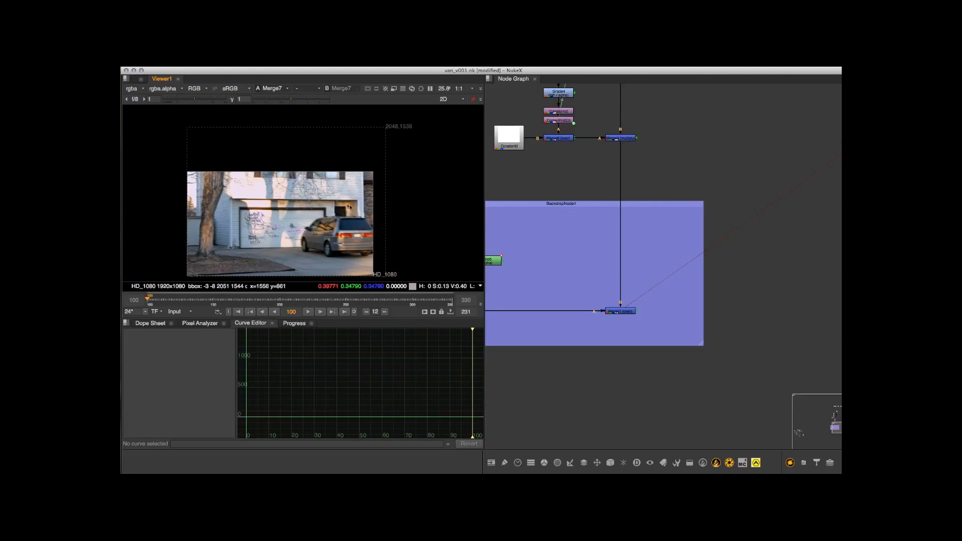
middle_click_drag(595, 182, 566, 362)
scroll(592, 226, "down", 2)
middle_click_drag(601, 242, 590, 192)
mouse_move(588, 383)
left_mouse_down()
mouse_move(587, 374)
mouse_move(593, 390)
mouse_move(588, 382)
left_mouse_up()
left_click(590, 408)
left_click_drag(760, 254, 585, 250)
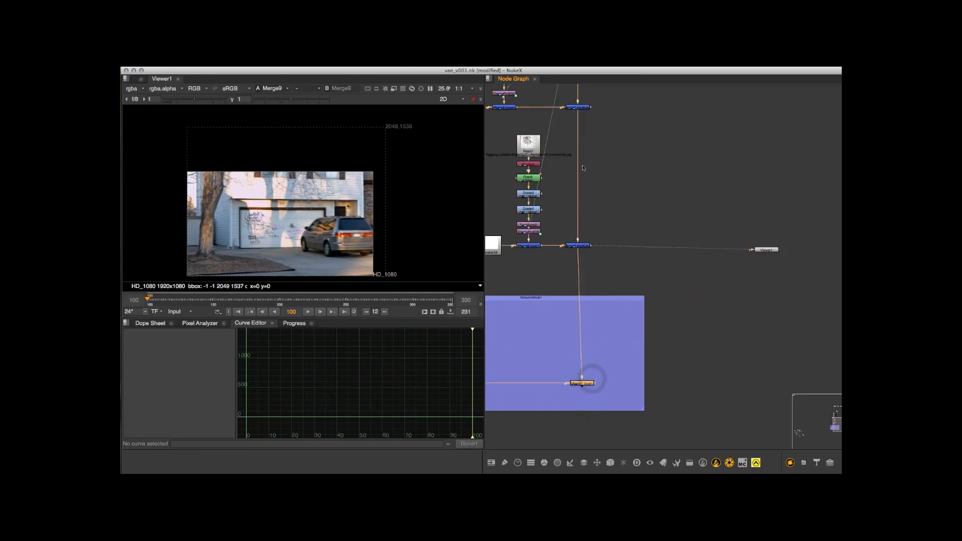
middle_click_drag(599, 264, 610, 321)
left_click_drag(764, 307, 592, 167)
middle_click_drag(608, 172, 632, 294)
scroll(631, 247, "down", 1)
middle_click_drag(631, 247, 684, 190)
scroll(654, 205, "up", 3)
scroll(686, 191, "down", 2)
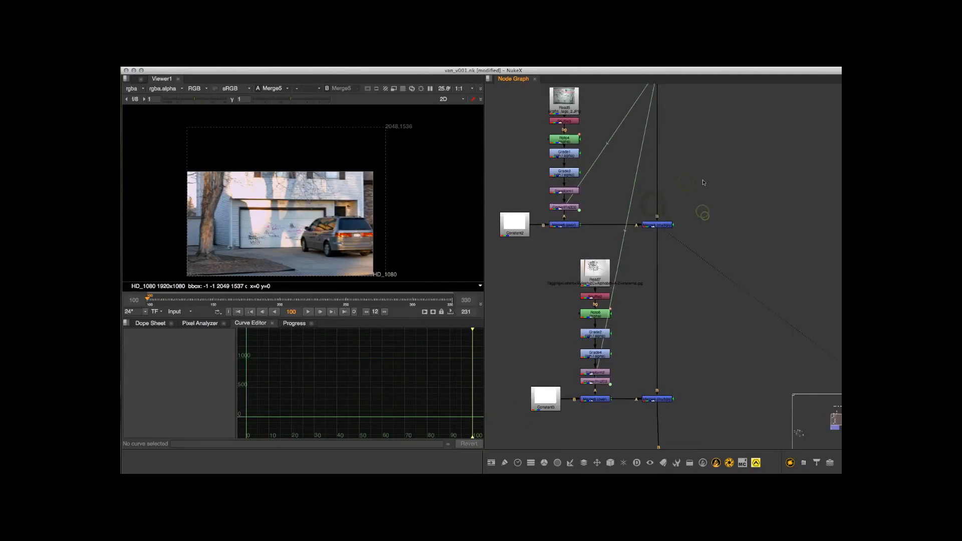
Set Merge5's bbox to B and close its properties
double_click(665, 228)
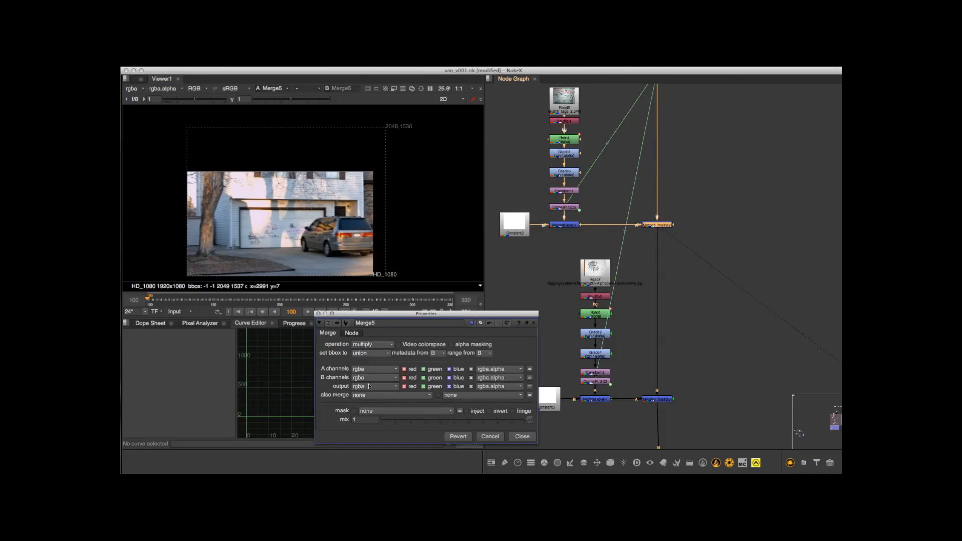
left_click(380, 355)
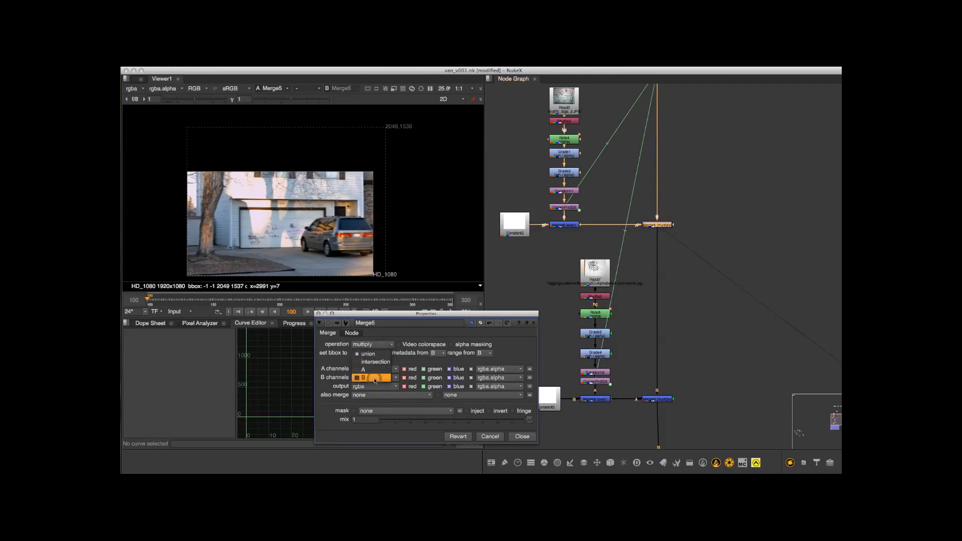
left_click(375, 382)
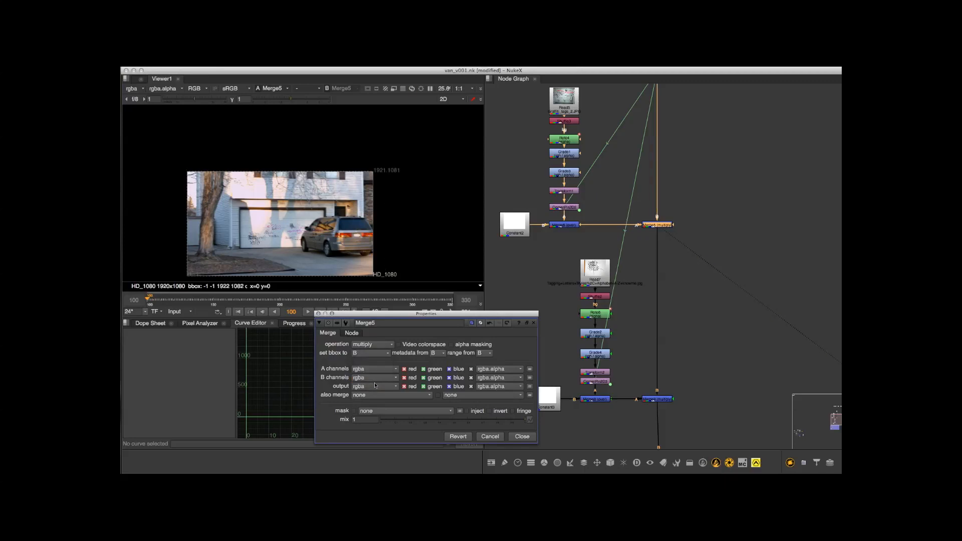
left_click(522, 436)
View Merge9's output, set its bbox to B and close its properties
middle_click_drag(596, 278, 579, 213)
scroll(579, 213, "down", 2)
left_click_drag(641, 177, 633, 314)
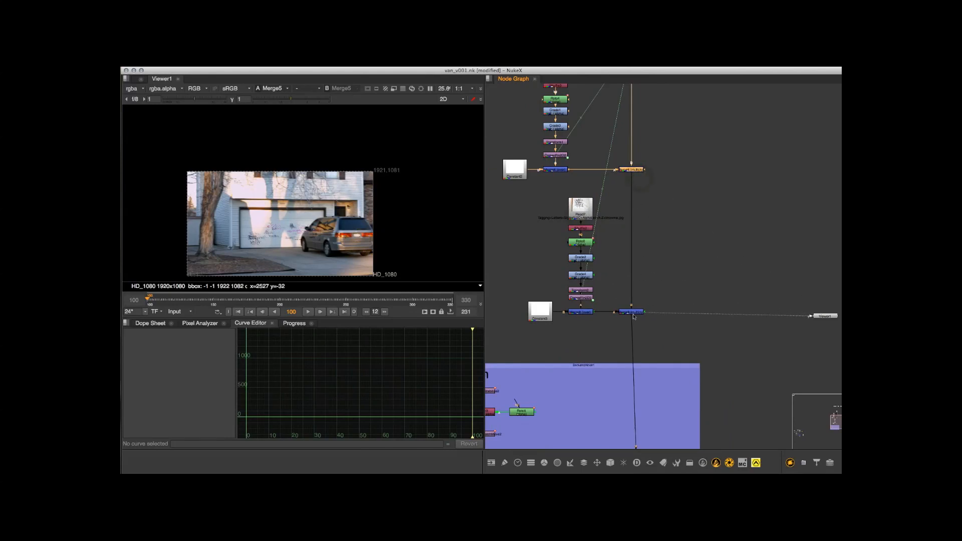
middle_click_drag(647, 301, 655, 255)
left_click(685, 300)
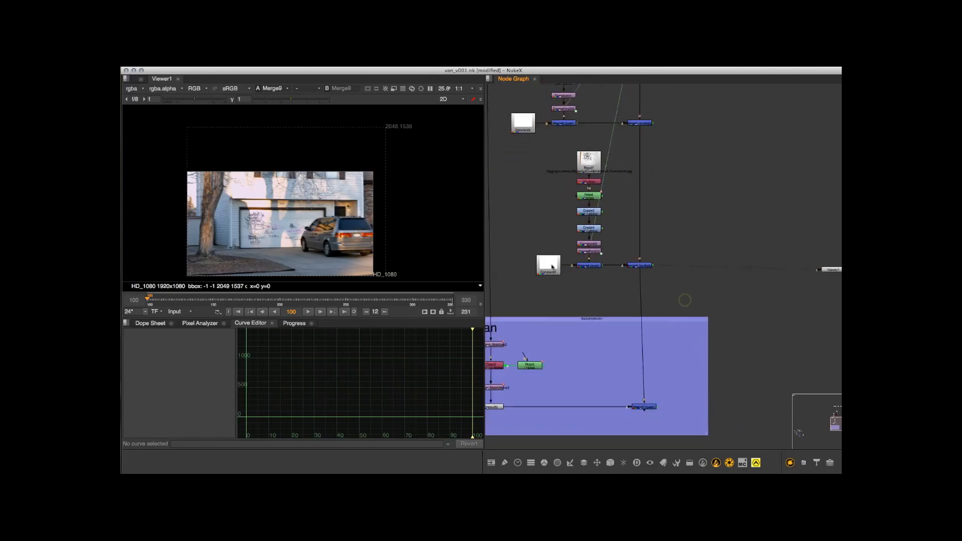
double_click(640, 265)
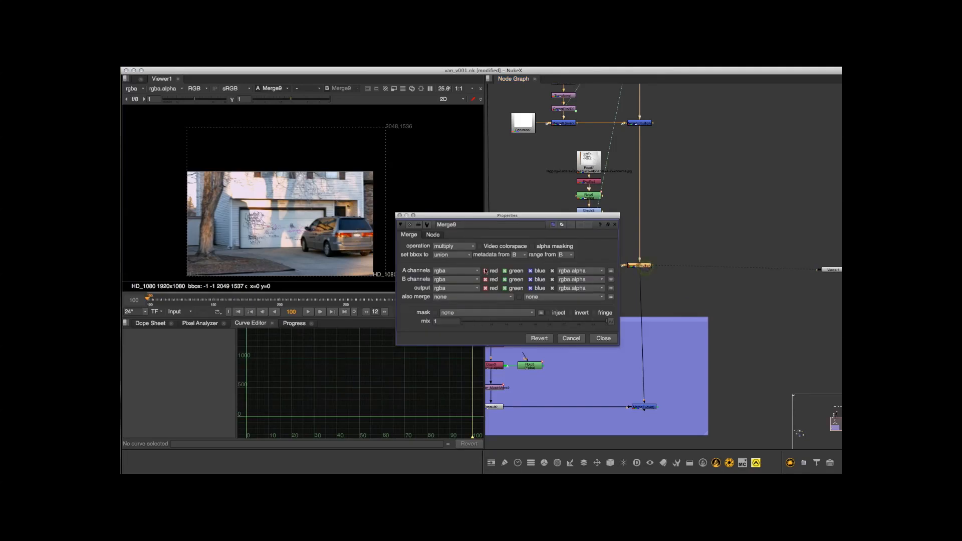
left_click(470, 256)
left_click(462, 282)
left_click(602, 342)
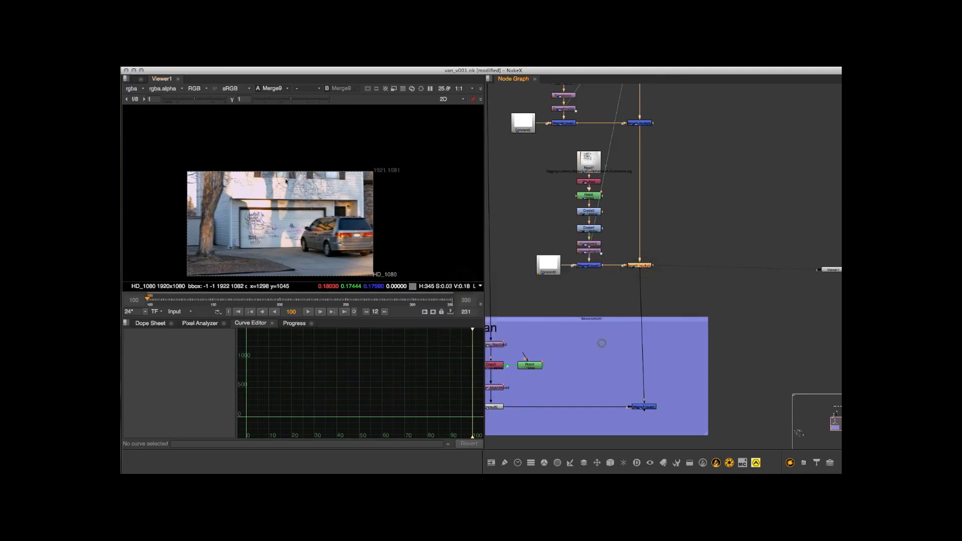
View Merge7's output, set the van merge's bbox to B and close its properties
middle_click_drag(420, 183, 412, 155)
middle_click_drag(659, 270, 621, 189)
left_click_drag(621, 189, 608, 321)
middle_click_drag(556, 241, 561, 186)
left_click(600, 300)
middle_click_drag(600, 299, 636, 294, "alt")
double_click(618, 238)
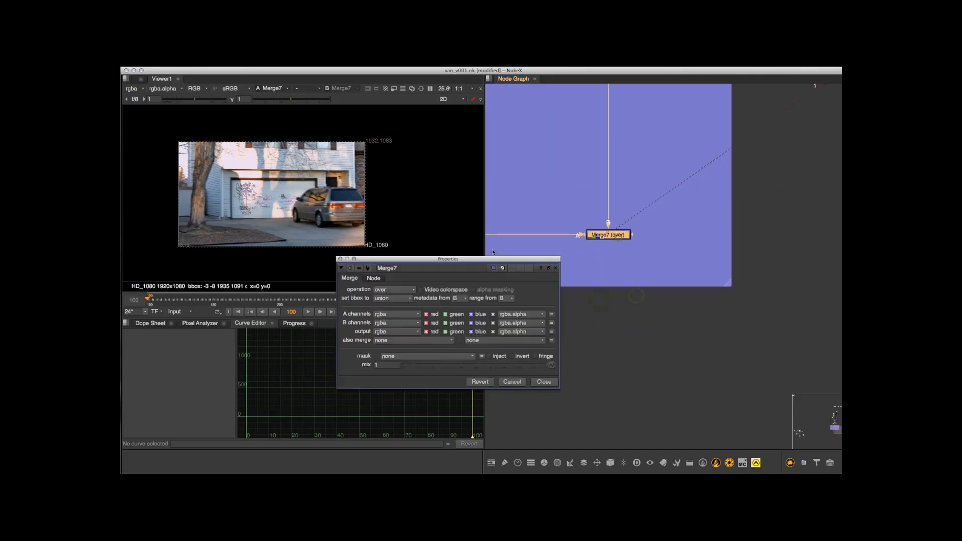
left_click(394, 298)
left_click(396, 324)
left_click(549, 382)
Move the Viewer1 node down below the Van backdrop, clear of the merges
middle_click_drag(579, 236, 557, 229)
middle_click_drag(598, 200, 581, 265)
left_click_drag(774, 167, 679, 378)
middle_click_drag(527, 117, 585, 316)
middle_click_drag(615, 214, 627, 194)
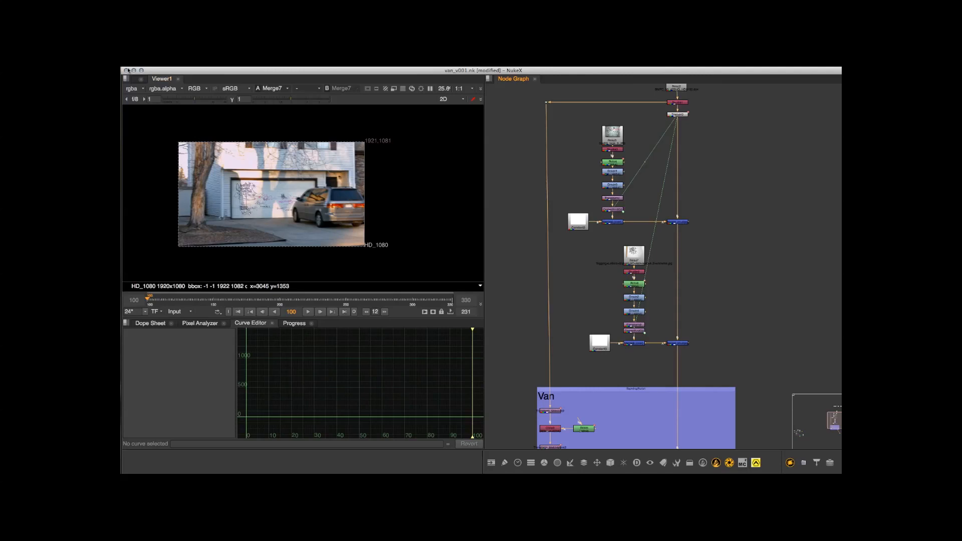
Examine the whole node tree, the unused graffiti Read nodes above the plate and the full-frame composite with both tags
scroll(524, 232, "down", 5)
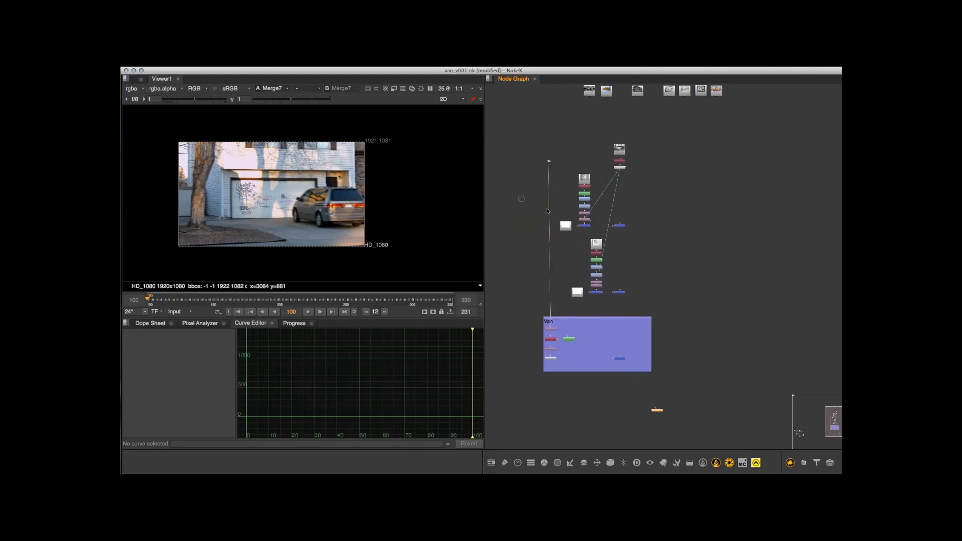
scroll(641, 210, "up", 6)
scroll(641, 210, "down", 4)
scroll(651, 210, "up", 2)
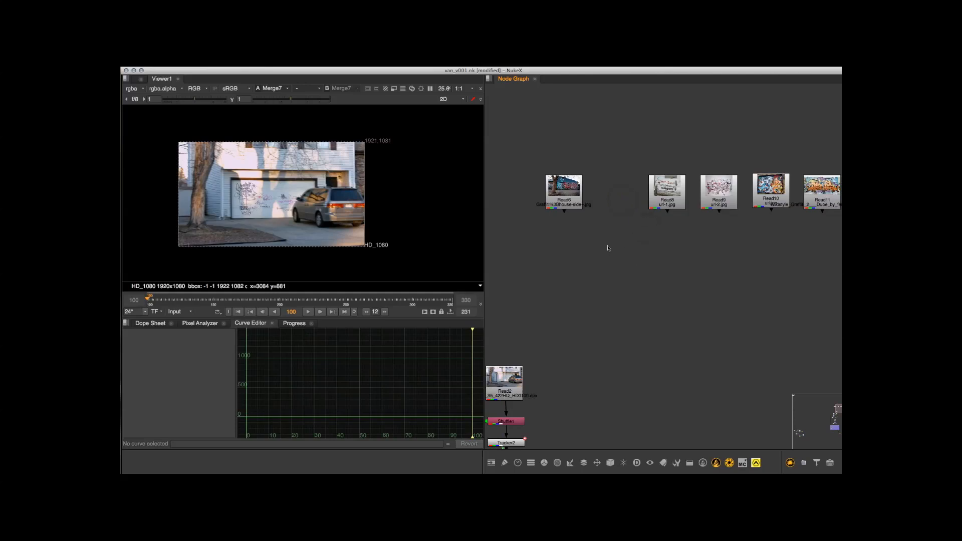
scroll(607, 248, "down", 3)
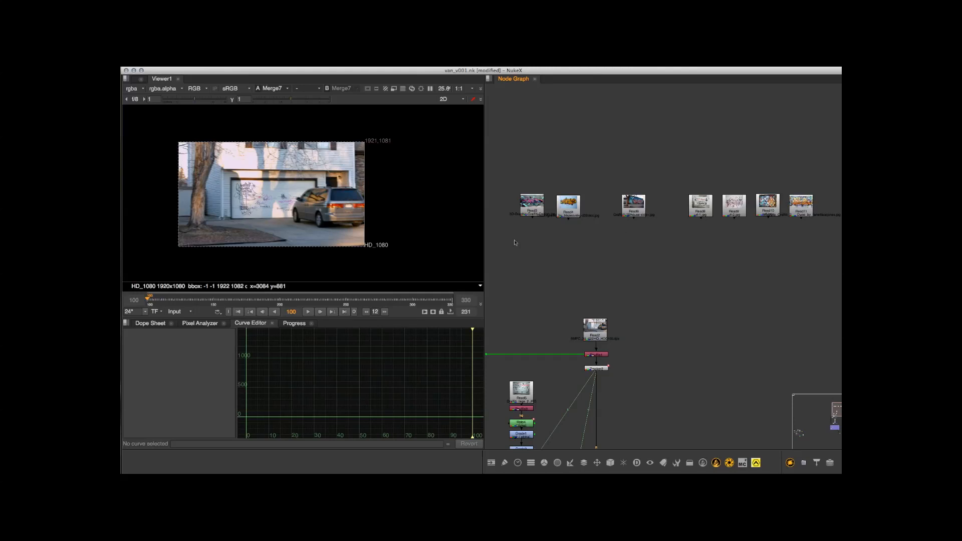
scroll(326, 209, "up", 3)
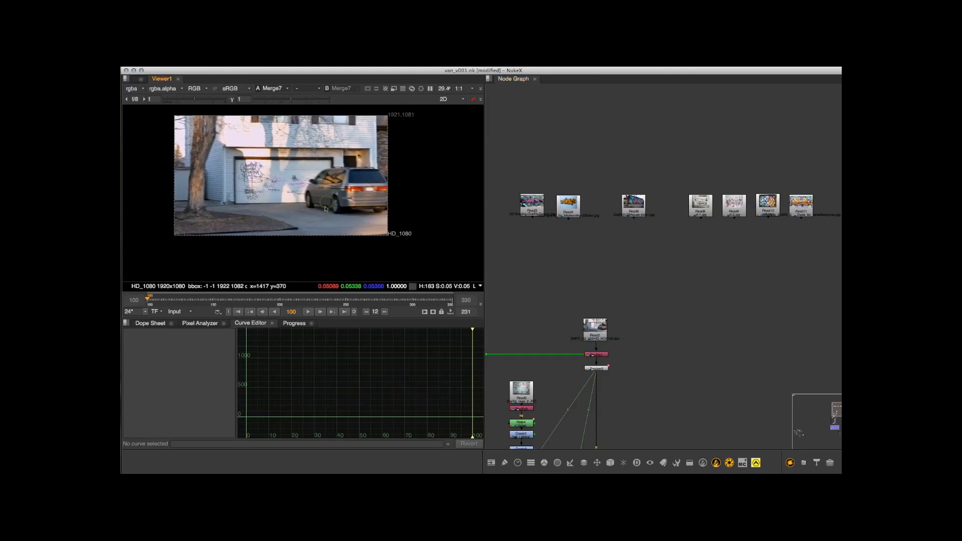
scroll(325, 209, "down", 3)
mouse_move(325, 190)
middle_mouse_down()
mouse_move(327, 209)
mouse_move(322, 185)
middle_mouse_up()
scroll(321, 184, "up", 4)
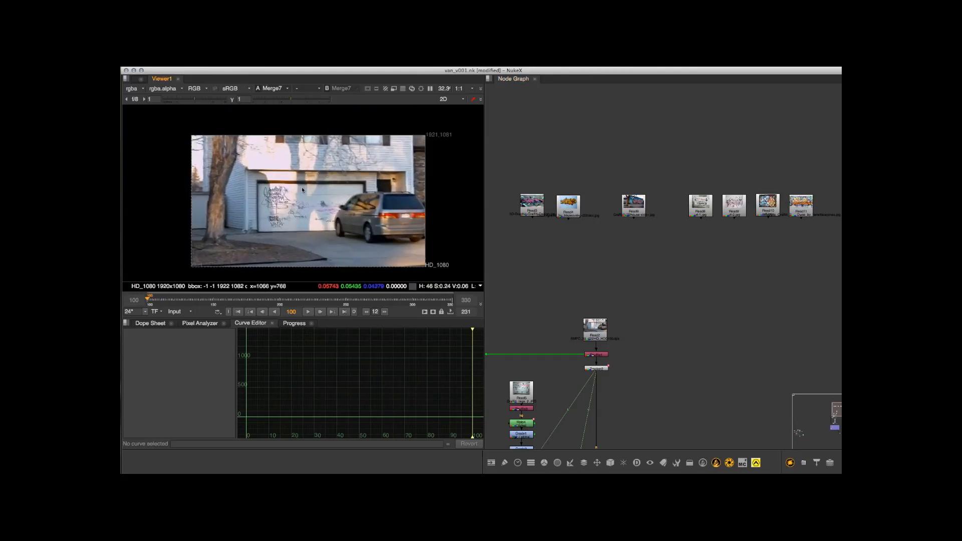
middle_click_drag(567, 270, 579, 169)
scroll(580, 170, "down", 2)
middle_click_drag(345, 190, 329, 174)
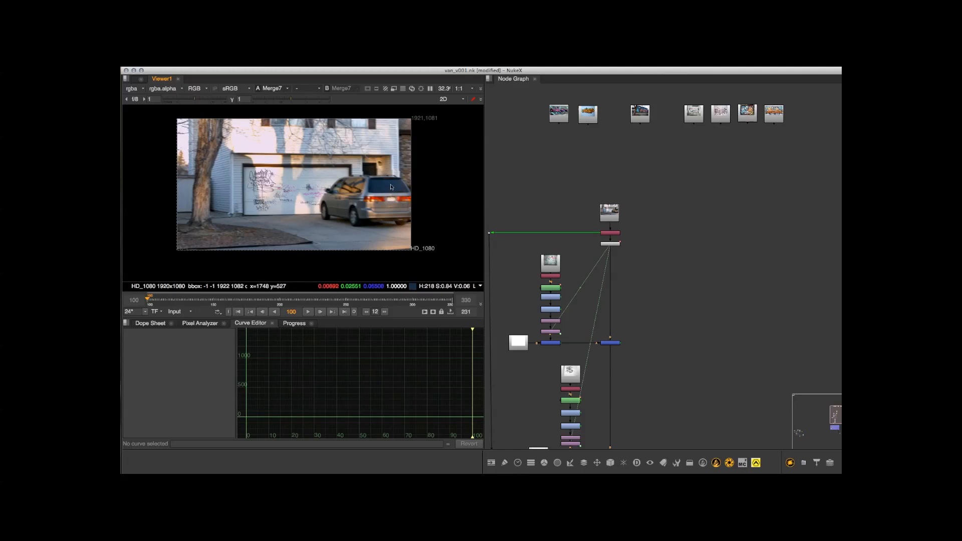
middle_click_drag(396, 196, 403, 190)
scroll(363, 178, "down", 2)
scroll(305, 183, "up", 1)
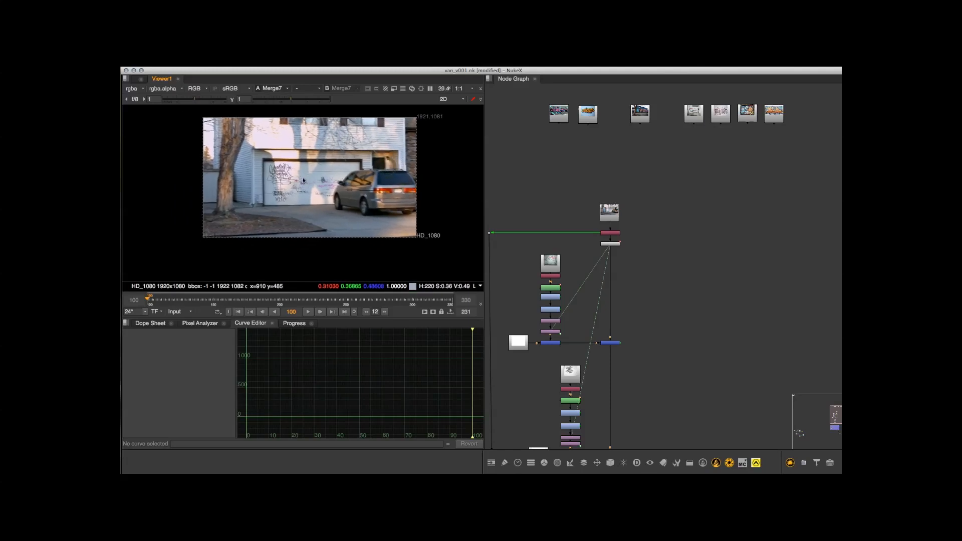
scroll(309, 201, "up", 1)
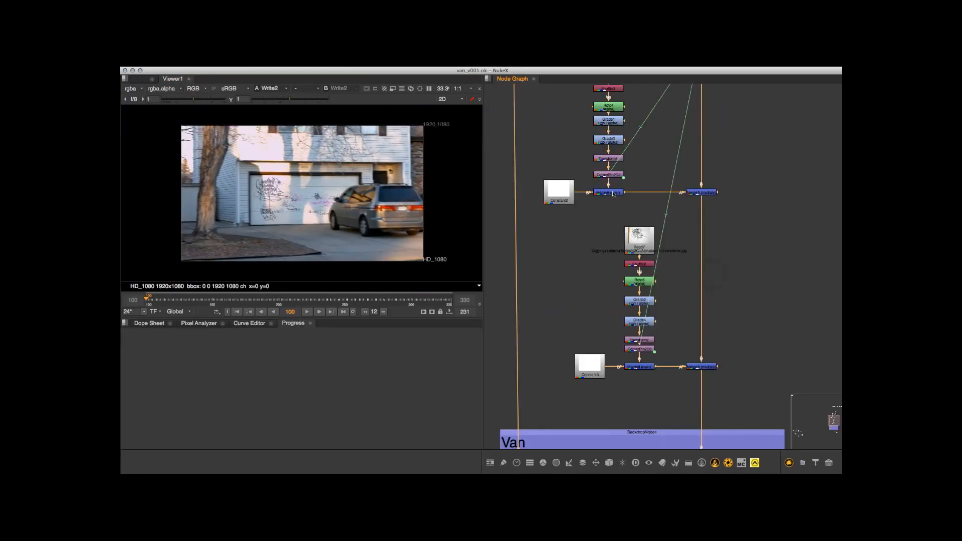
Go to frame 153 and step forward to frame 159, examining the tags close up for motion blur against the plate
middle_click_drag(613, 194, 677, 193)
middle_click_drag(593, 272, 568, 266, "alt")
middle_click_drag(625, 217, 648, 237)
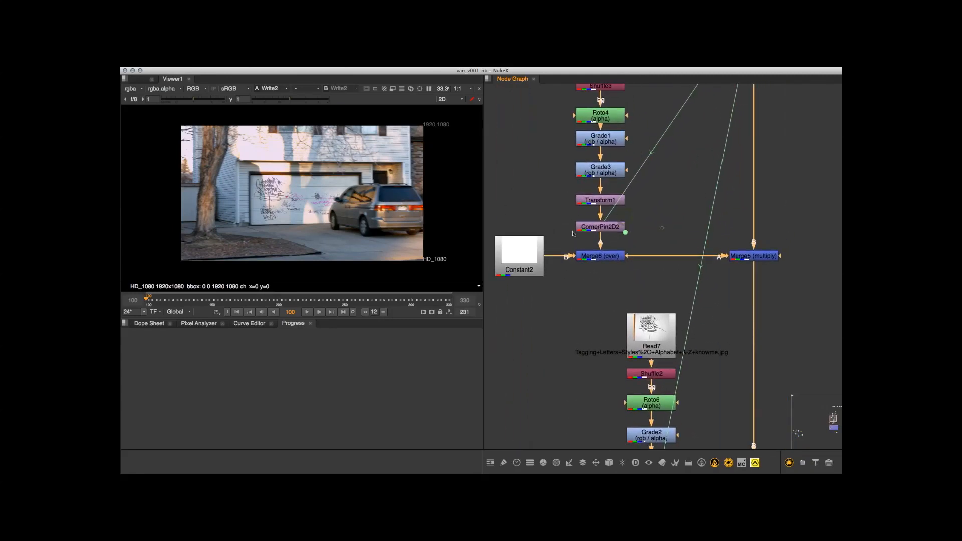
left_click(215, 303)
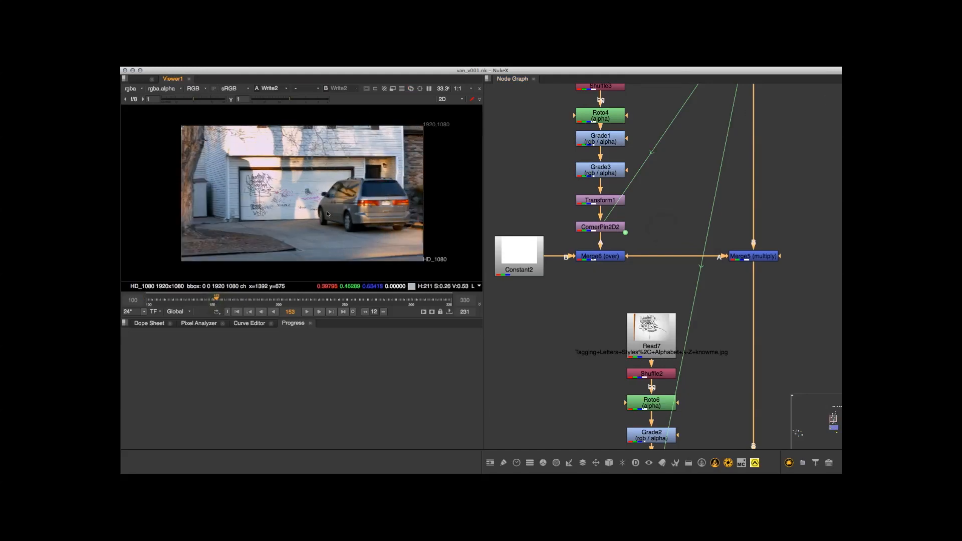
scroll(421, 205, "up", 5)
middle_click_drag(421, 205, 348, 124, "alt")
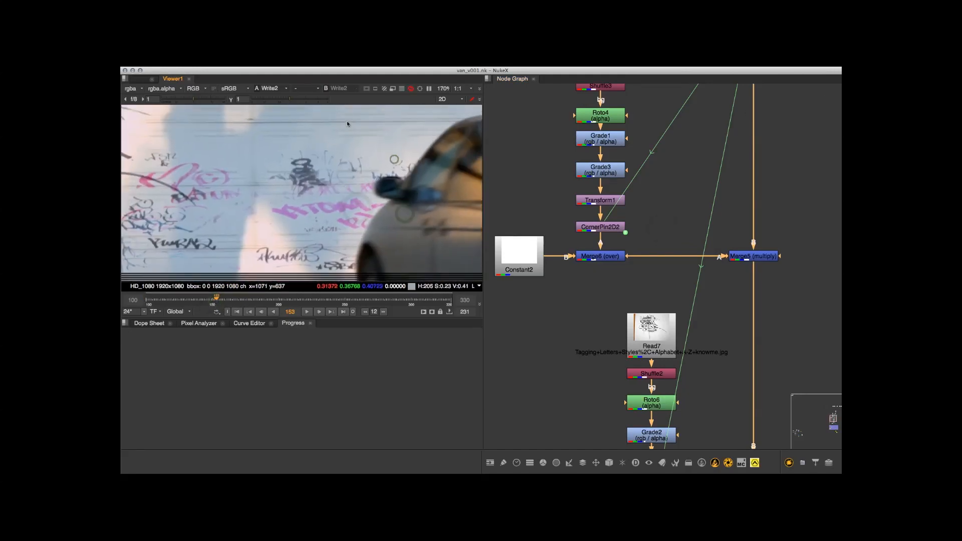
key("Right")
key("Right")
key("Right")
key("Right")
key("Right")
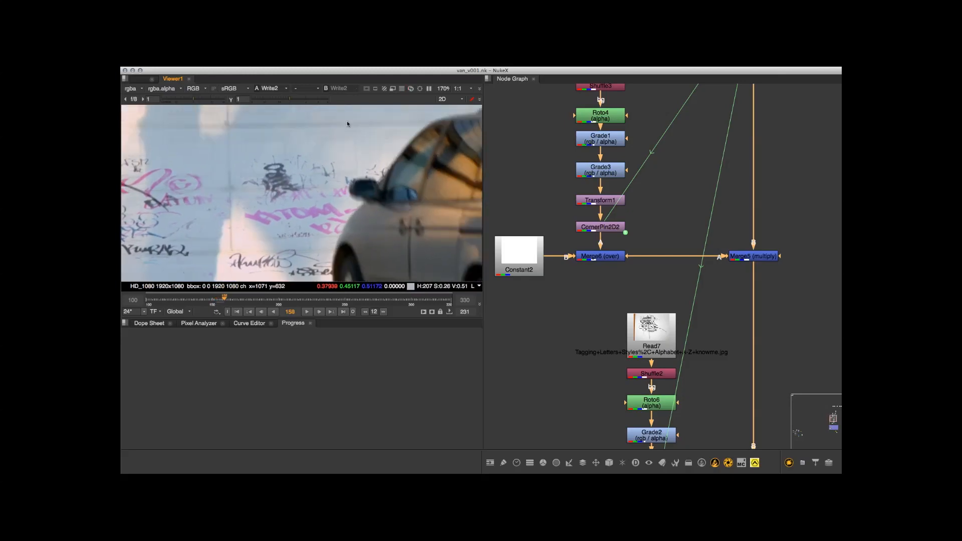
key("Right")
middle_click_drag(402, 200, 382, 246, "alt")
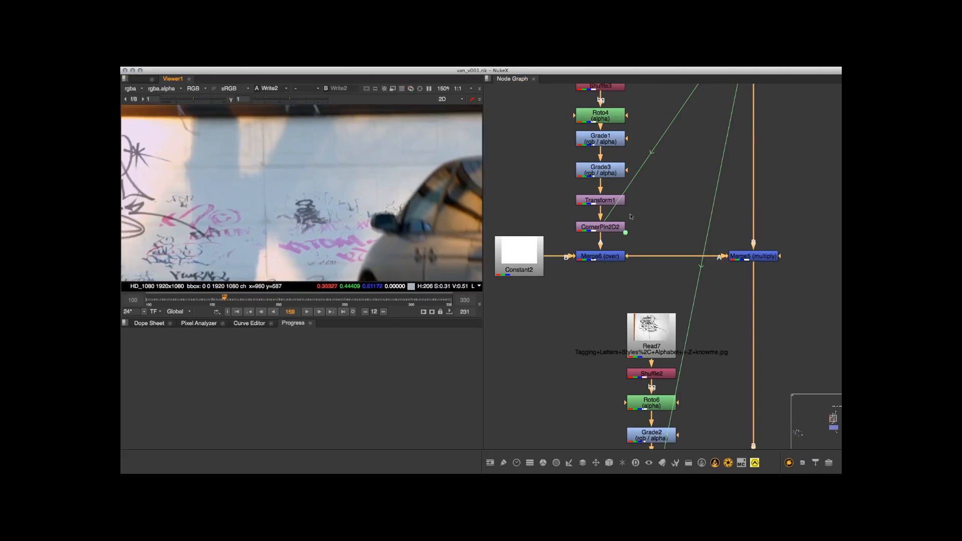
Set motionblur to 1 on CornerPin2D2 in the first tag's branch and close its properties
scroll(631, 217, "up", 3)
left_click(628, 274)
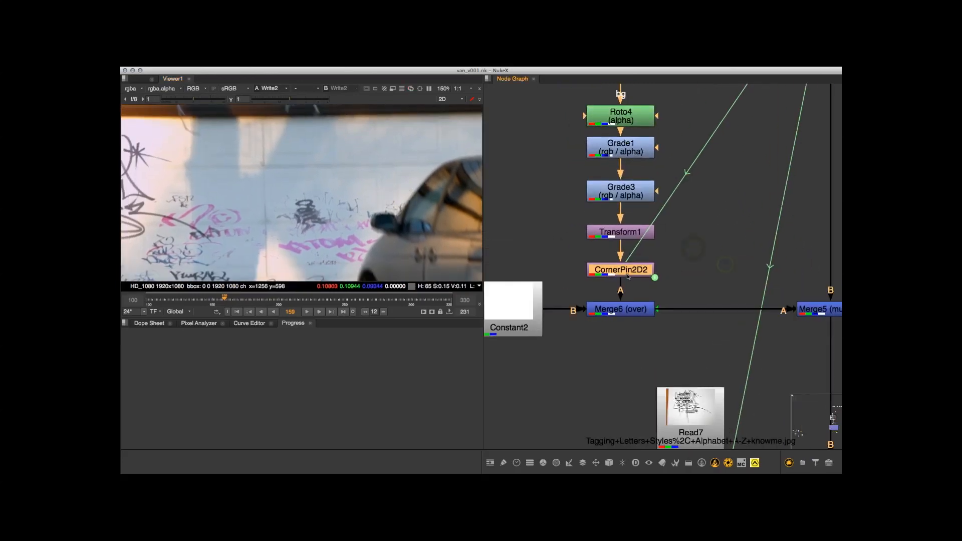
double_click(628, 273)
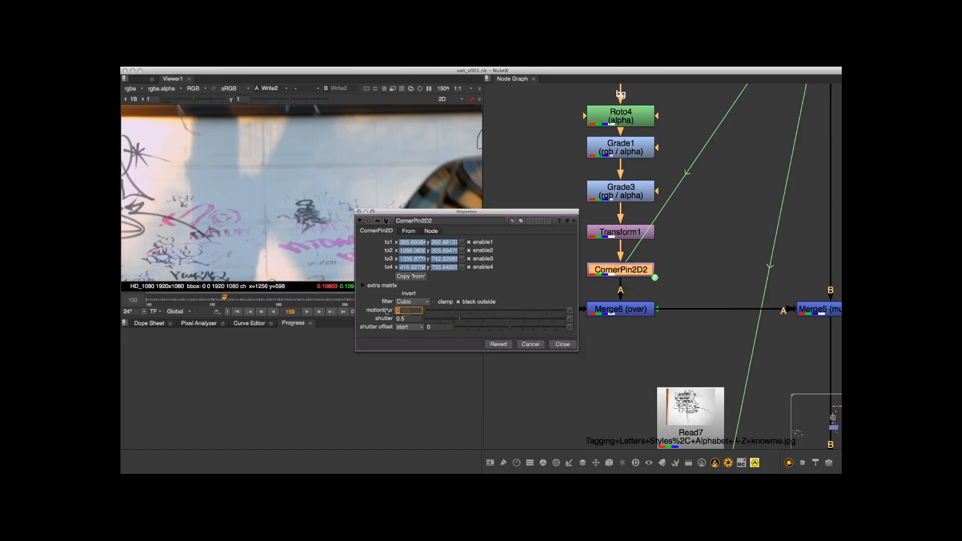
type("1")
key("Return")
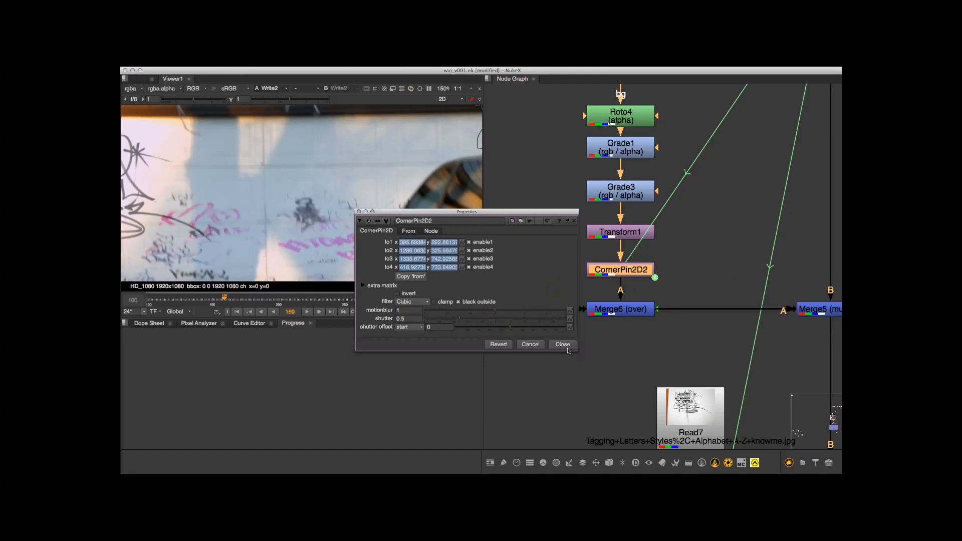
left_click(563, 344)
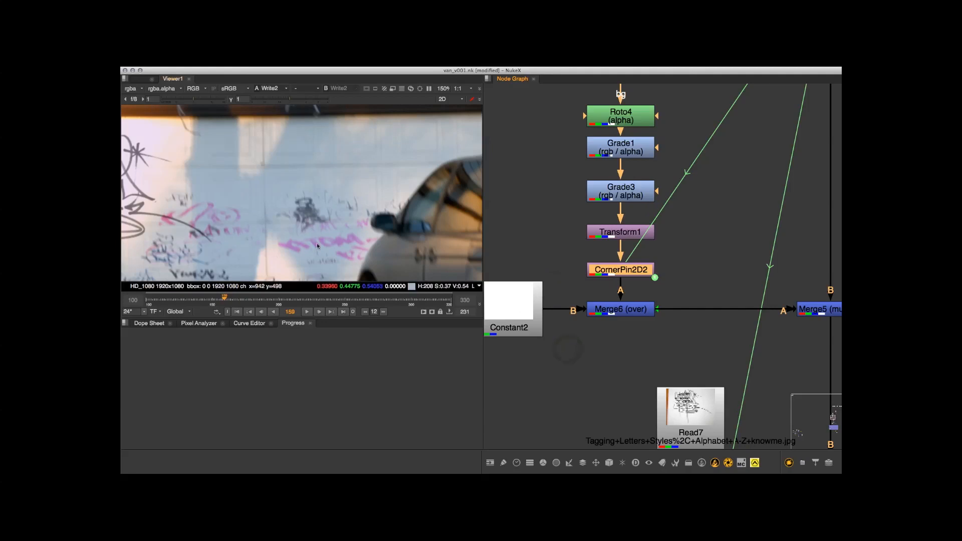
Enable motion blur on CornerPin2D3 in the second tag's branch and close its properties
scroll(574, 256, "down", 3)
middle_click_drag(591, 309, 519, 236)
middle_click_drag(569, 360, 586, 293)
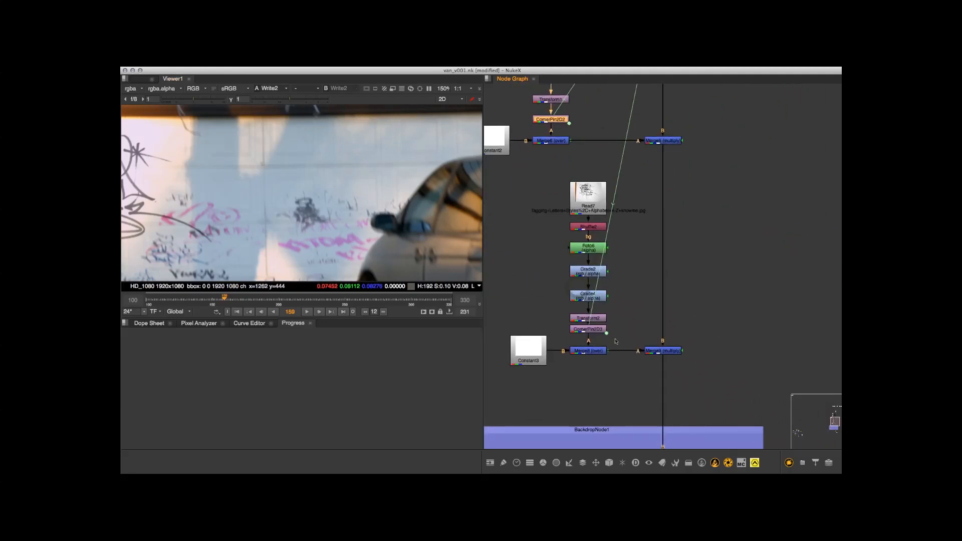
double_click(590, 331)
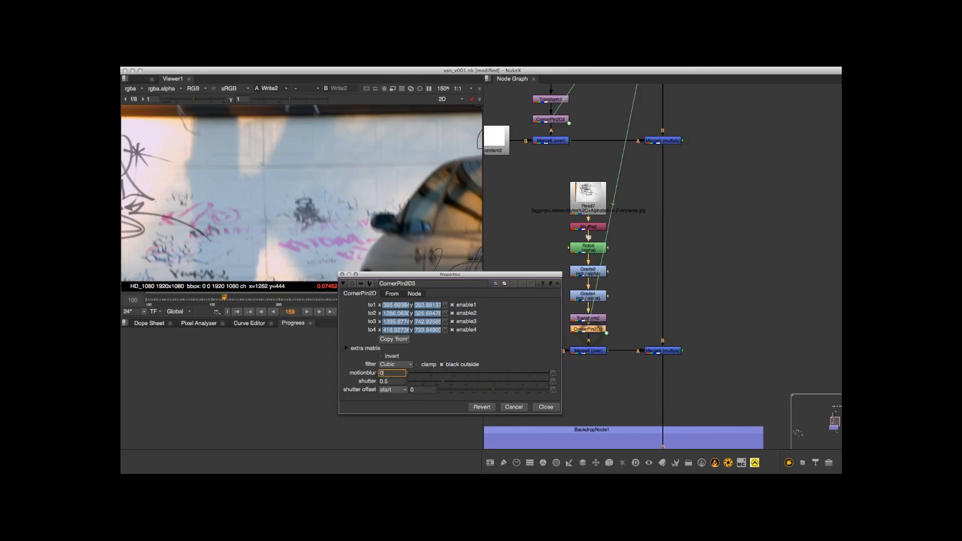
left_click(548, 407)
Step back and forth through the frames around 162 to compare both tags' motion blur with the plate, close up and zoomed out
mouse_move(334, 195)
middle_mouse_down()
mouse_move(450, 208)
mouse_move(334, 143)
mouse_move(350, 198)
middle_mouse_up()
scroll(377, 185, "down", 2)
scroll(351, 153, "up", 1)
key("Right")
key("Left")
key("Right")
key("Right")
key("Left")
key("Right")
key("Left")
key("Right")
key("Right")
key("Left")
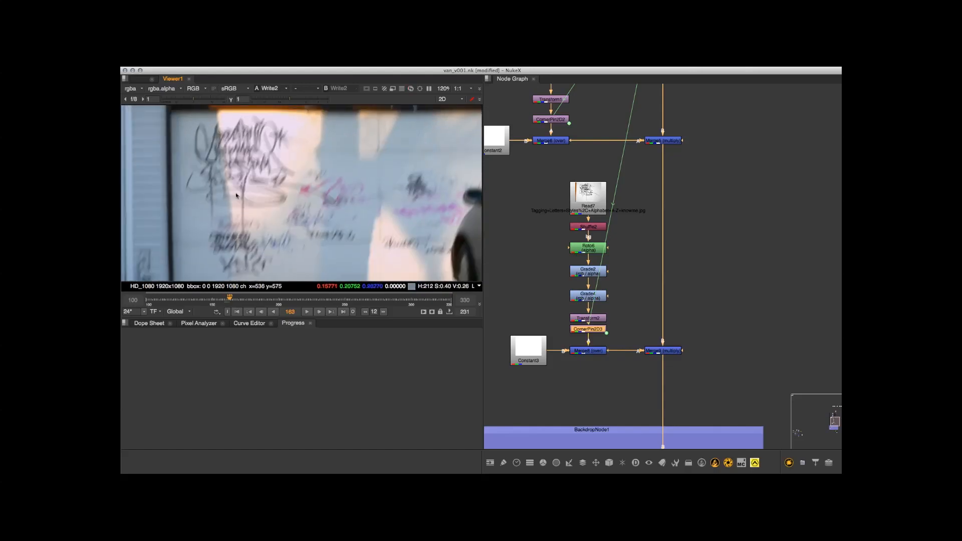
key("Right")
scroll(317, 130, "down", 3)
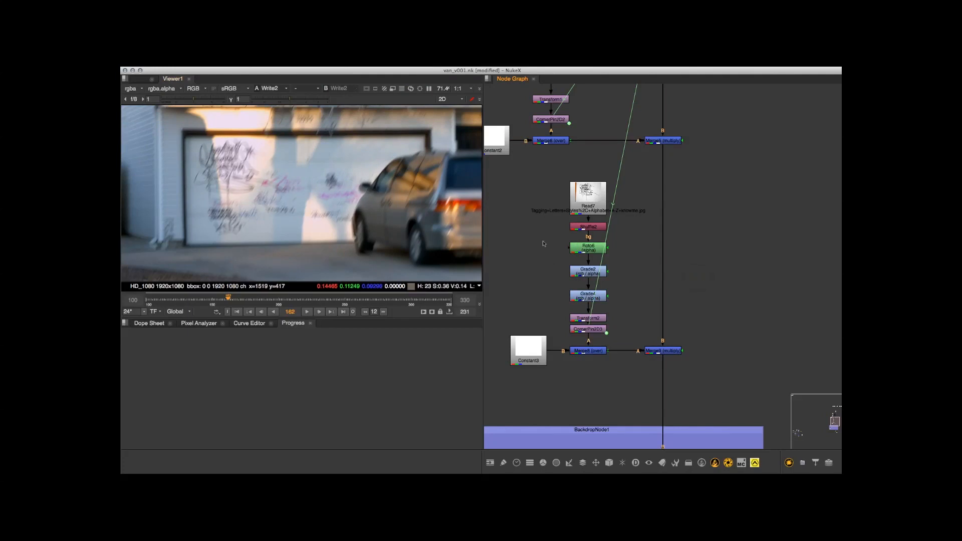
scroll(371, 203, "down", 2)
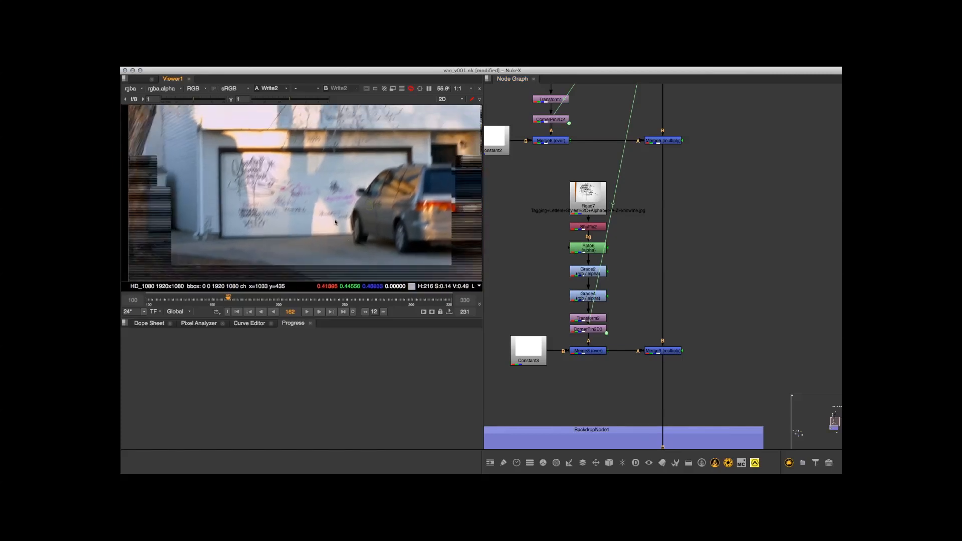
scroll(587, 249, "down", 3)
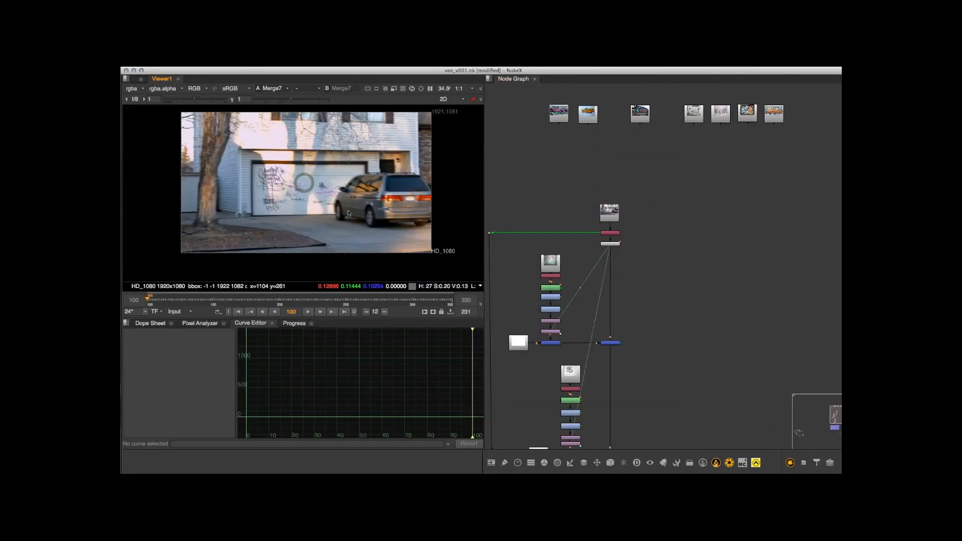
Add a Write node in the empty area below the Van backdrop
middle_click_drag(541, 309, 576, 177)
scroll(587, 230, "down", 3)
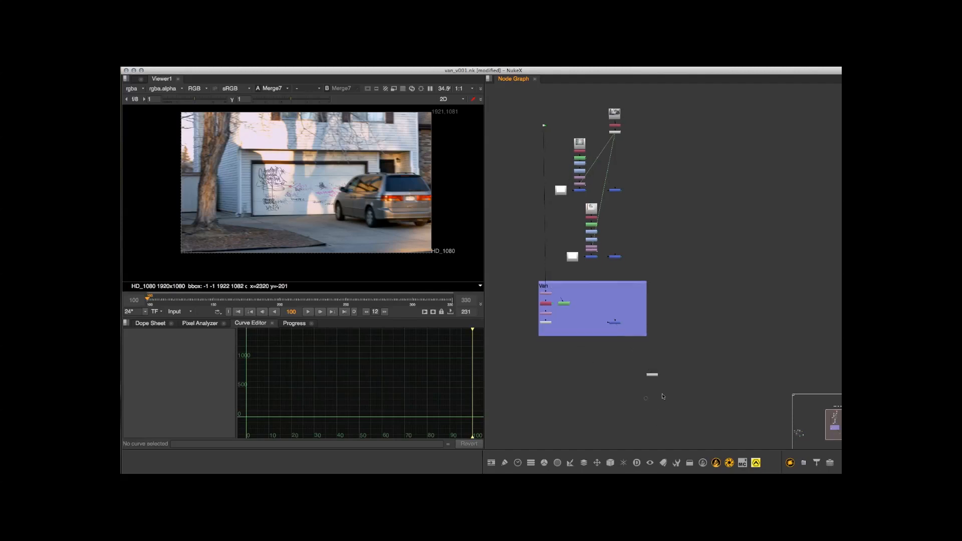
scroll(651, 401, "up", 2)
left_click(630, 414)
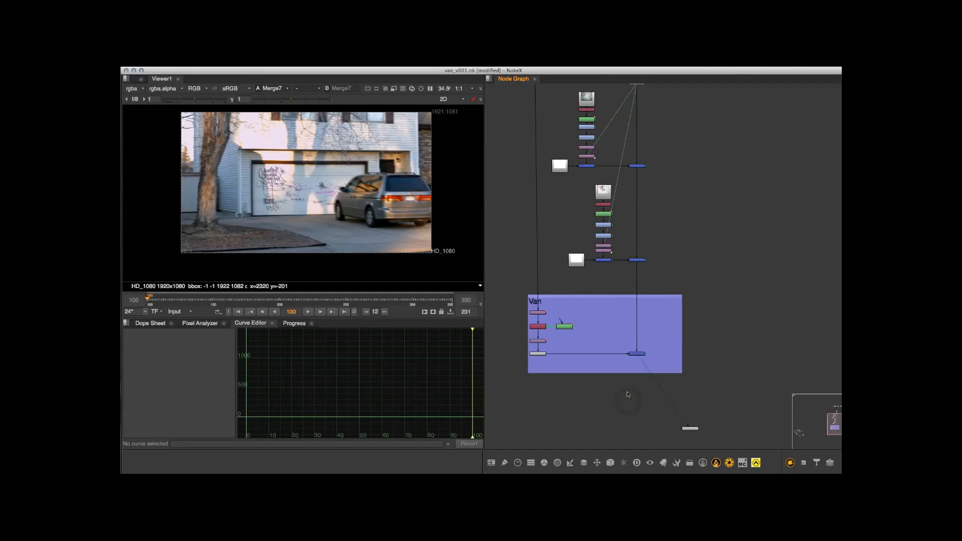
type("qw")
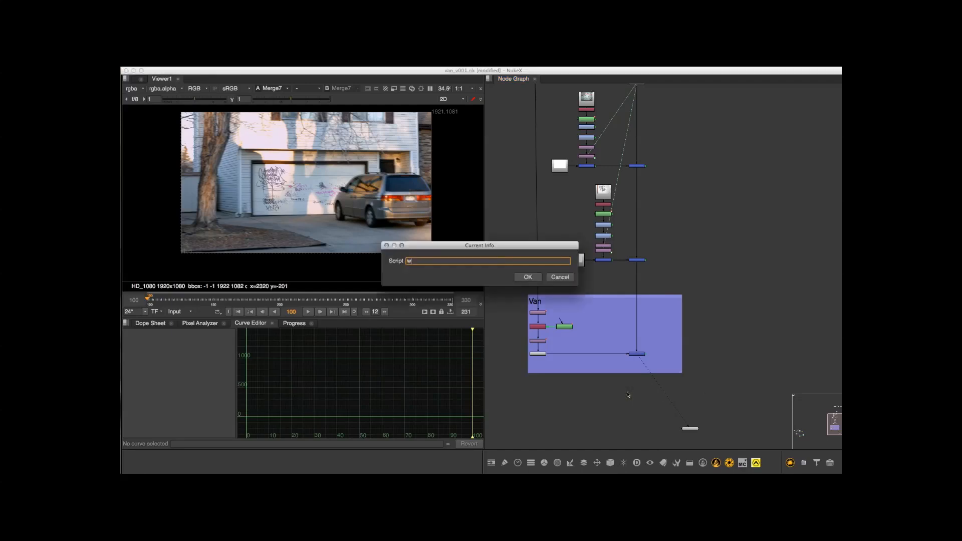
left_click(561, 276)
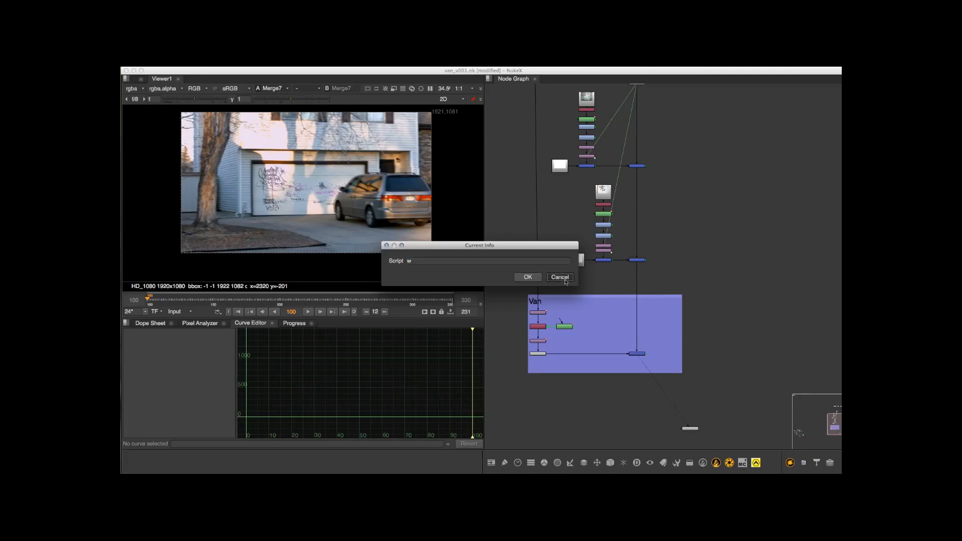
left_click(582, 409)
key("w")
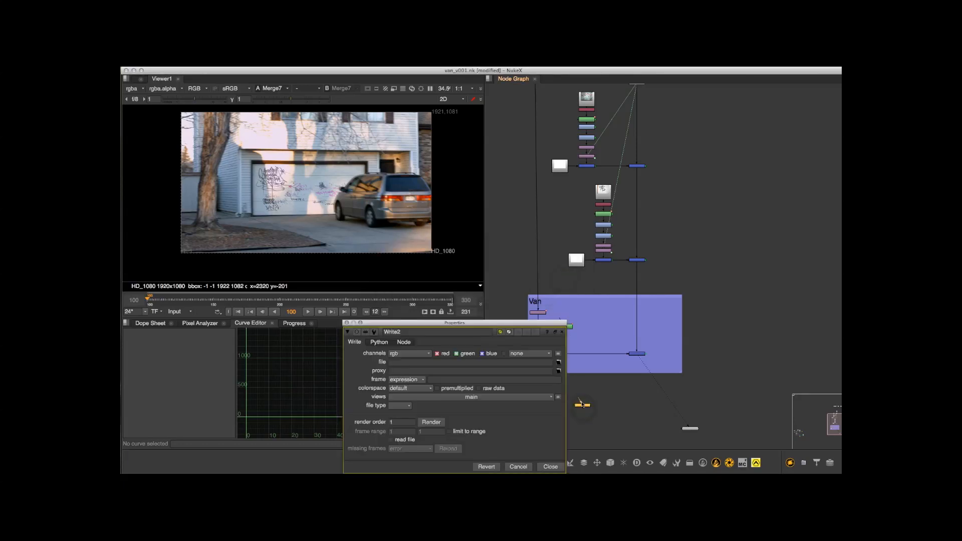
middle_click_drag(593, 342, 596, 212)
scroll(597, 212, "up", 1)
middle_click_drag(603, 247, 625, 313)
scroll(606, 260, "up", 1)
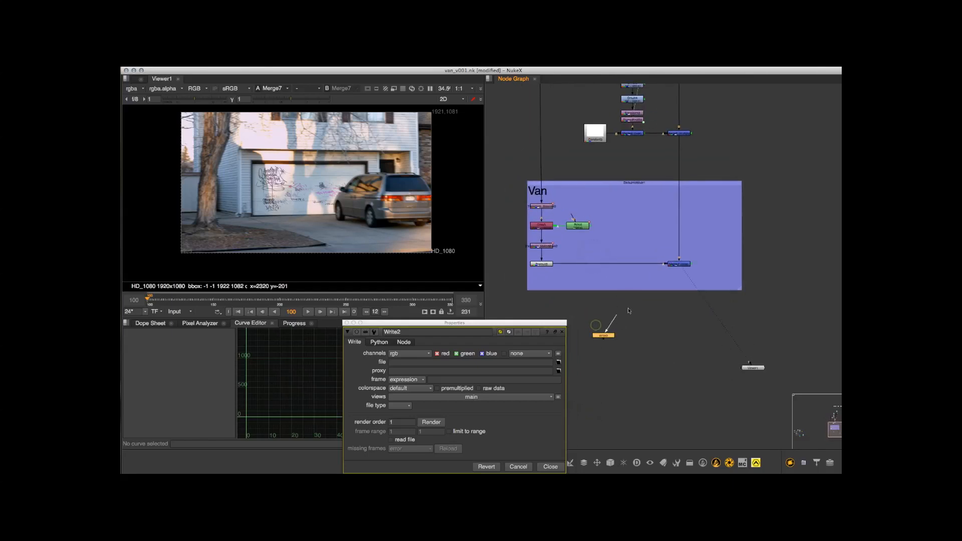
Connect the new Write node to the output of the merge in the Van backdrop
left_click_drag(603, 334, 661, 340)
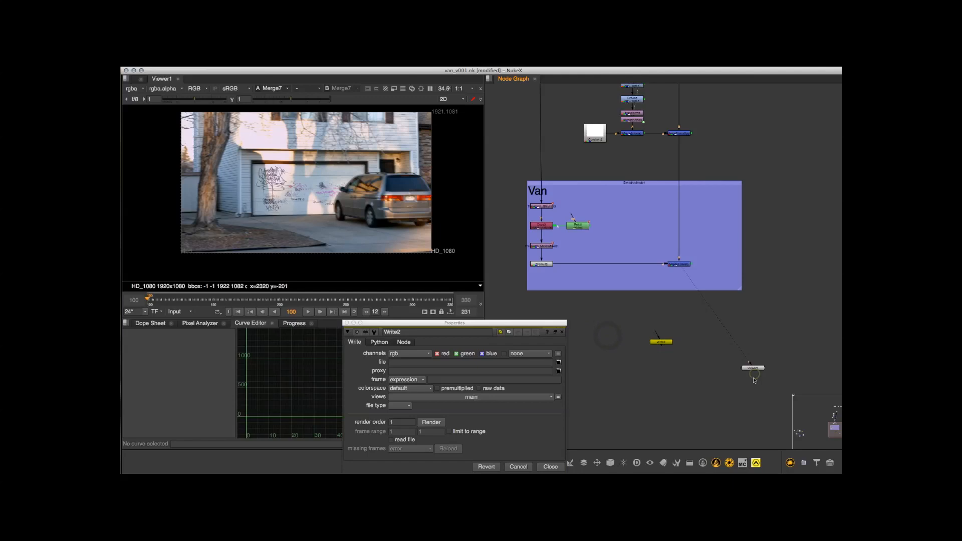
left_click_drag(753, 368, 679, 264)
left_click(681, 274)
left_click_drag(668, 320, 660, 315)
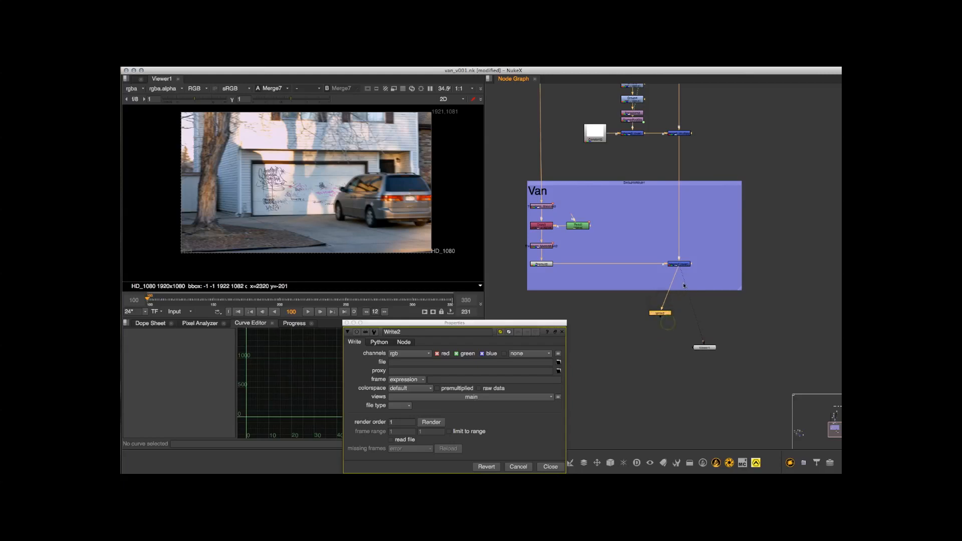
Align the Write node beneath the Van merge and show its output in the viewer
left_click_drag(681, 272, 542, 265)
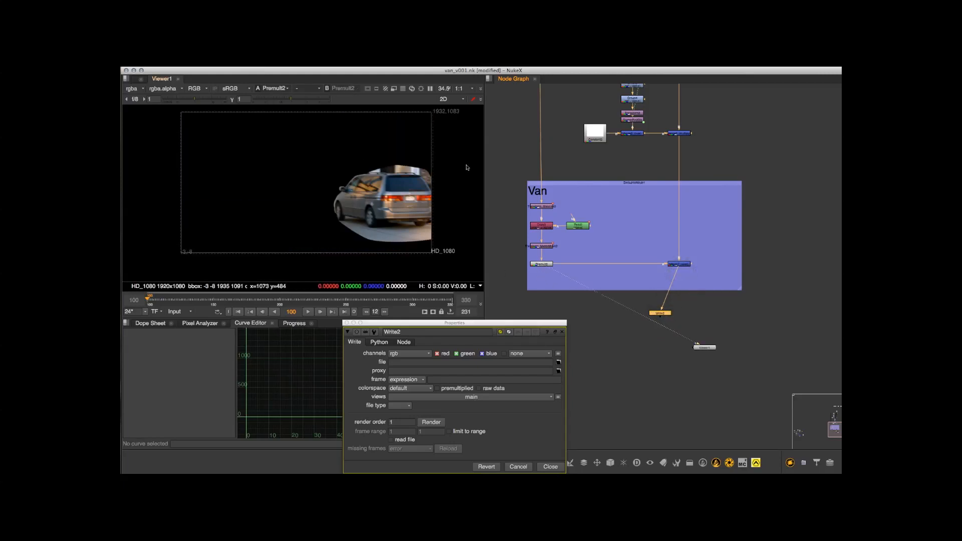
left_click_drag(662, 316, 683, 323)
middle_click_drag(683, 324, 633, 291)
left_click_drag(634, 291, 638, 290)
middle_click_drag(538, 303, 569, 309)
left_click_drag(544, 326, 522, 292)
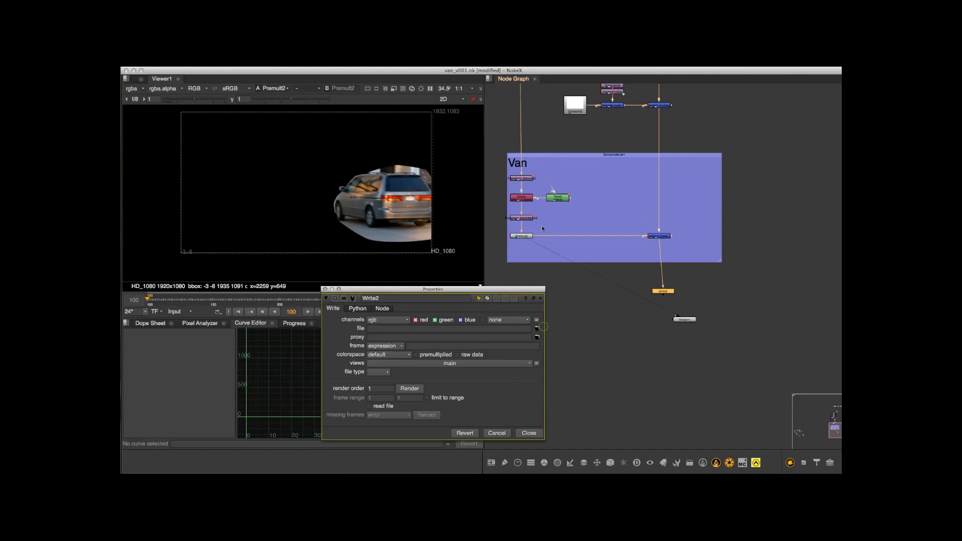
left_click_drag(537, 244, 662, 293)
left_click(507, 408)
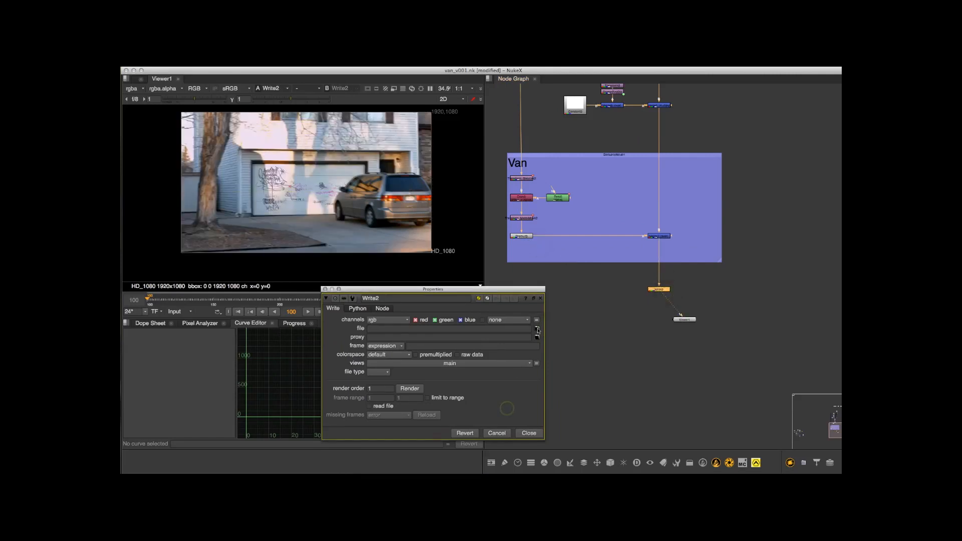
Set the Write node's output file to Van_Comp_v001_%04d.dpx in a new VanComp folder on Drobo_1
left_click(536, 329)
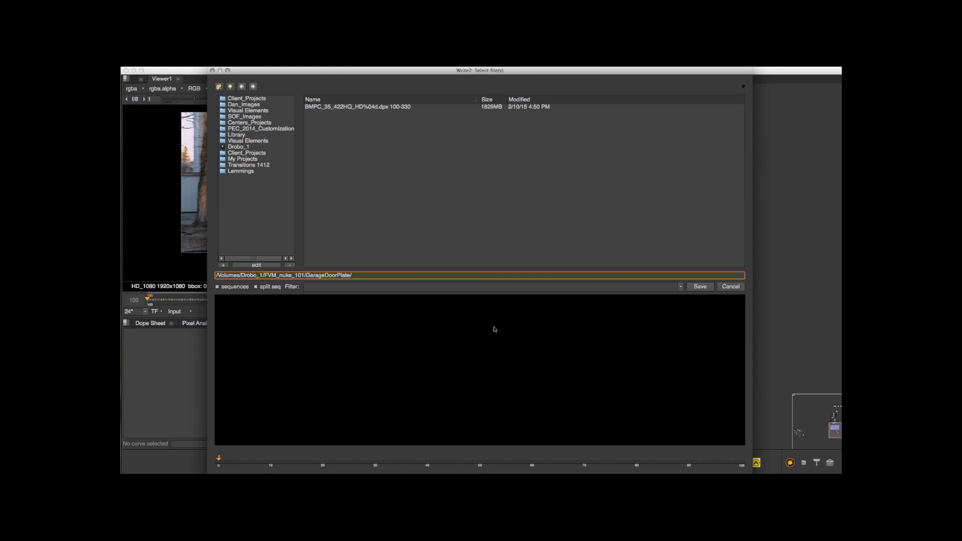
left_click(253, 148)
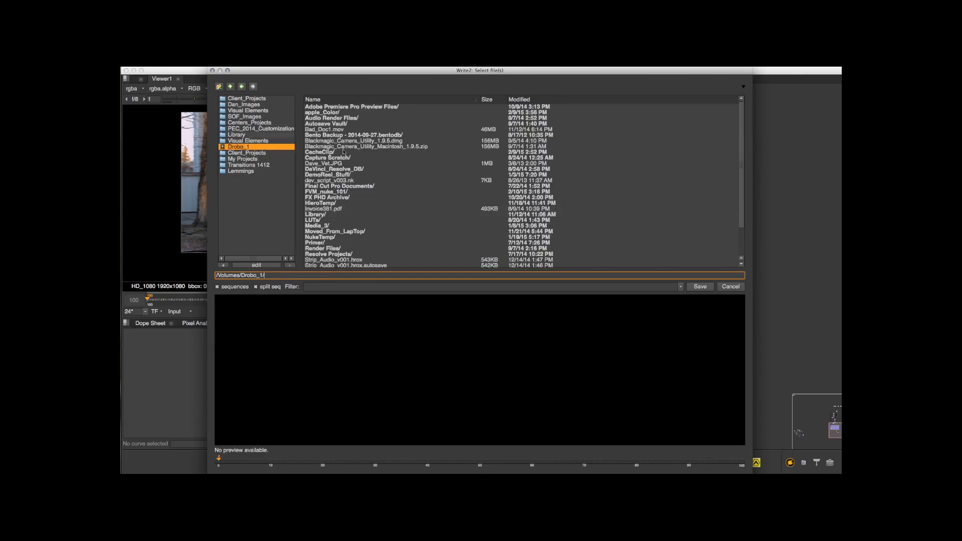
left_click(219, 87)
type("VanComp")
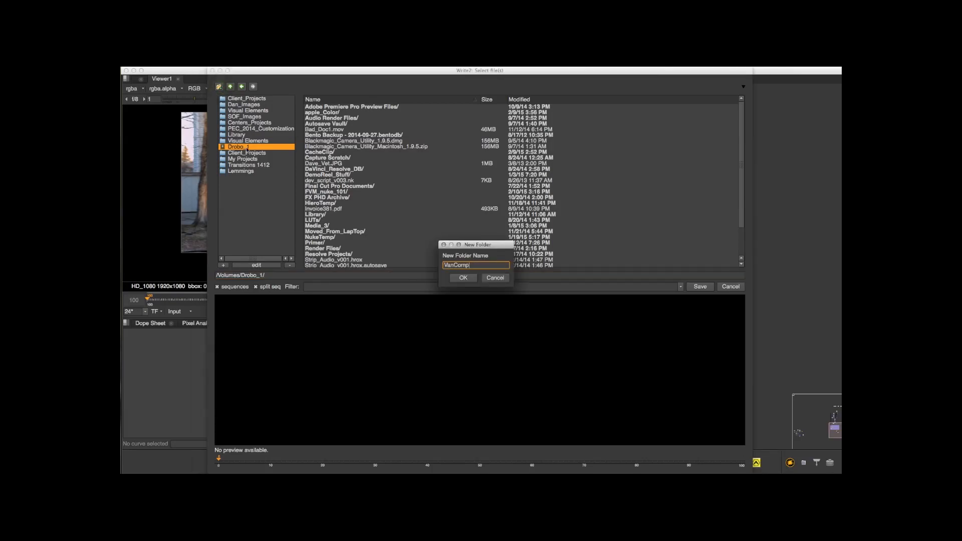
left_click(465, 281)
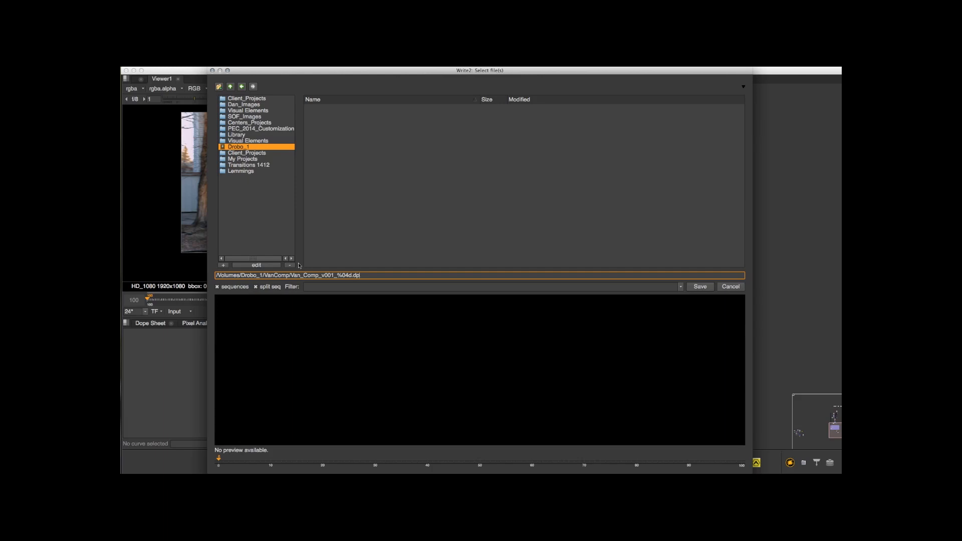
left_click(700, 286)
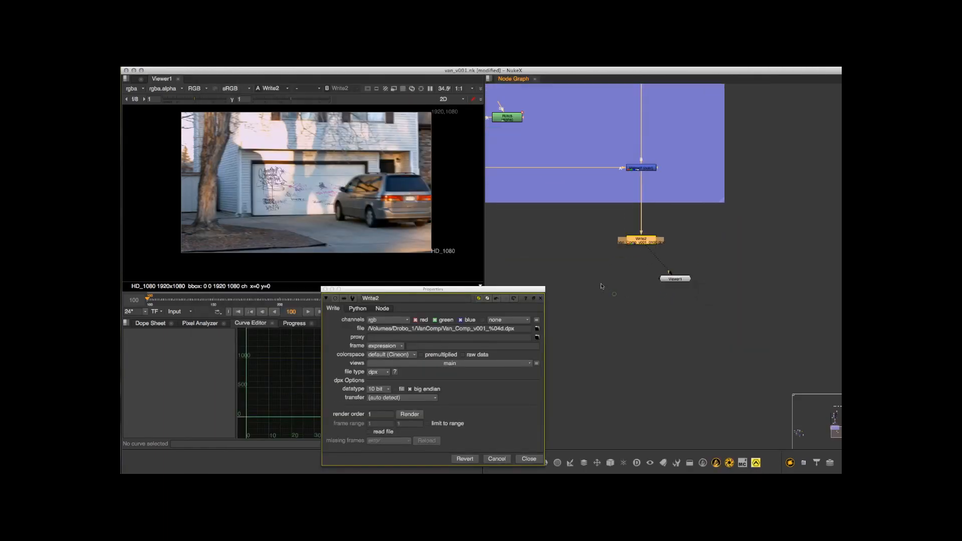
Check the file and colorspace settings of the Read2 plate node, and close its properties
left_click_drag(524, 290, 535, 251)
scroll(649, 418, "down", 3)
middle_click_drag(620, 112, 642, 345)
scroll(657, 168, "up", 6)
middle_click_drag(641, 180, 636, 226)
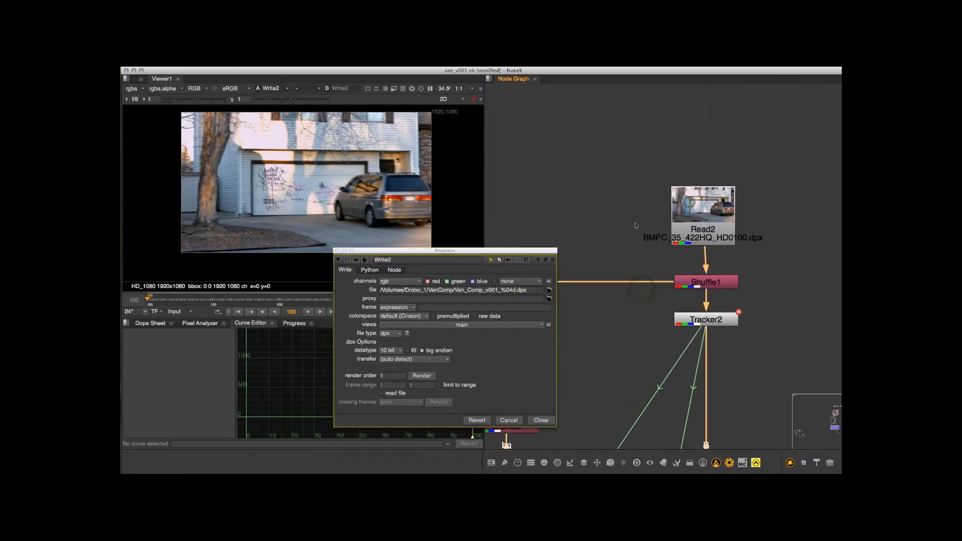
scroll(635, 226, "up", 2)
double_click(714, 233)
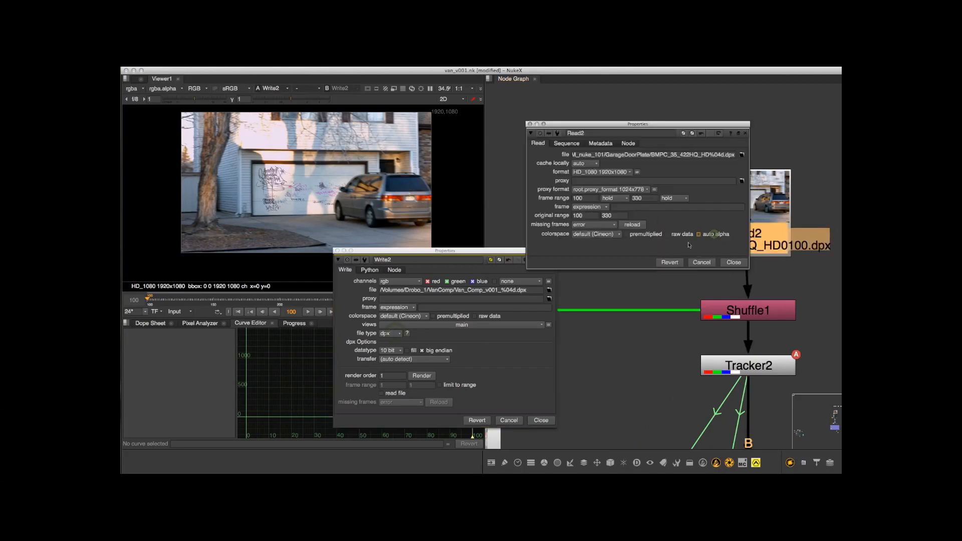
left_click(733, 263)
scroll(651, 215, "down", 4)
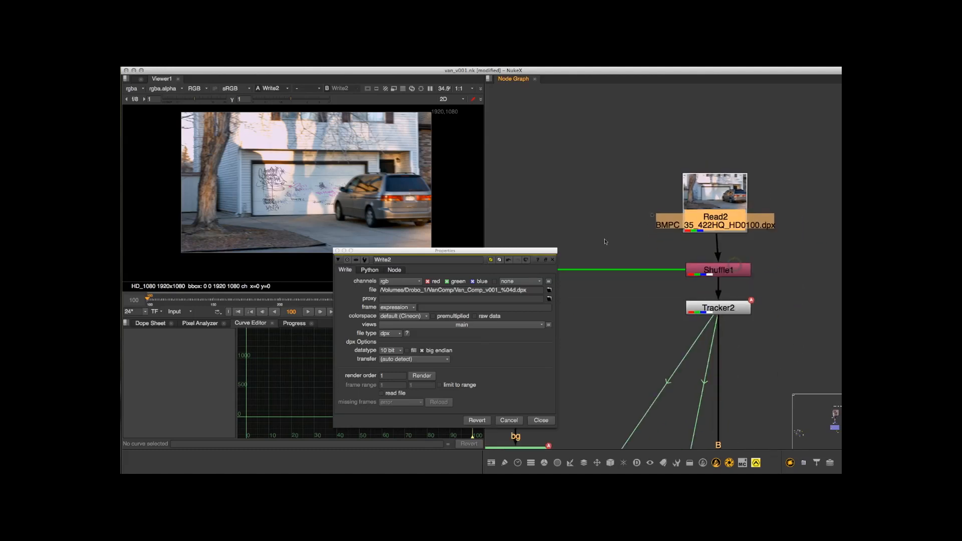
Choose default (Cineon) as the Write node's colorspace for the DPX output
left_click_drag(536, 251, 553, 183)
middle_click_drag(622, 198, 597, 168)
scroll(596, 167, "down", 6)
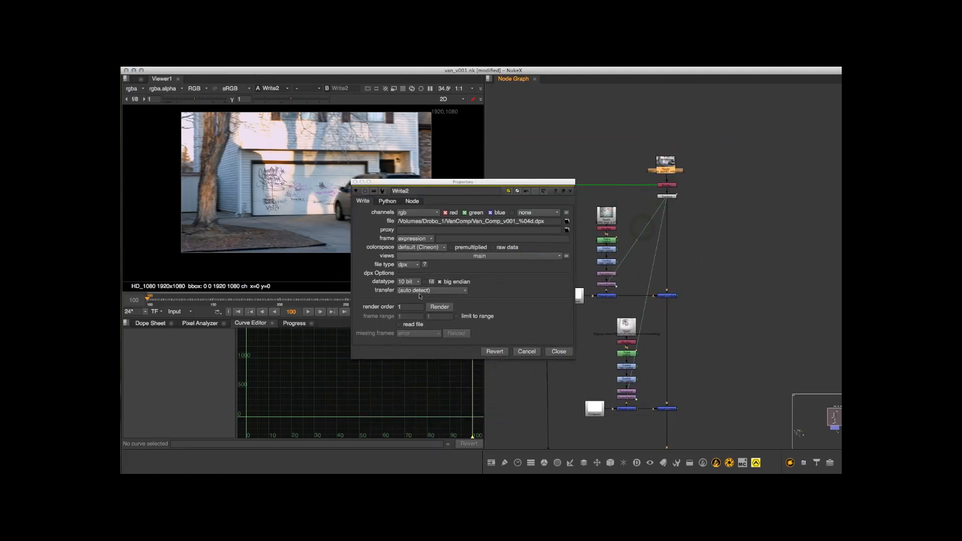
middle_click_drag(592, 301, 646, 181)
scroll(623, 376, "up", 1)
scroll(648, 265, "down", 1)
middle_click_drag(626, 287, 621, 301)
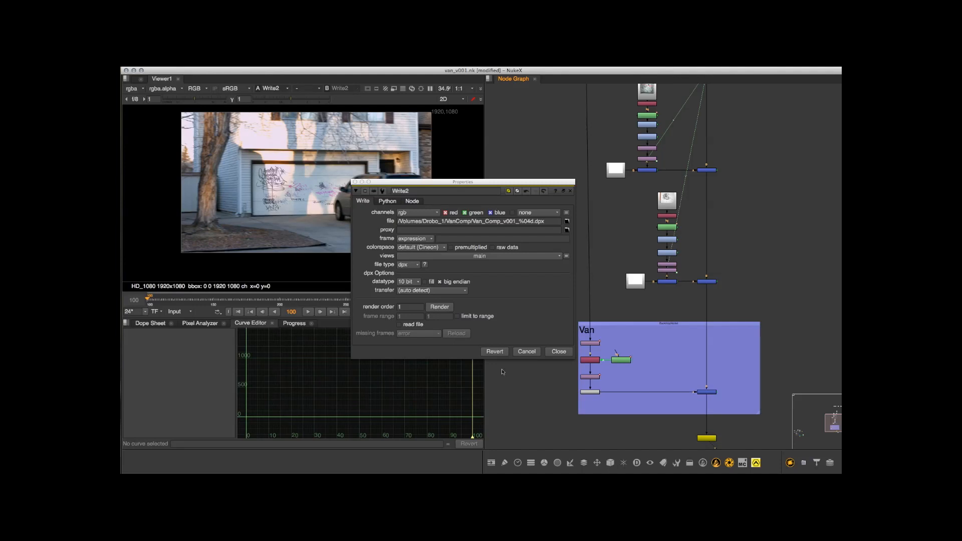
left_click(527, 305)
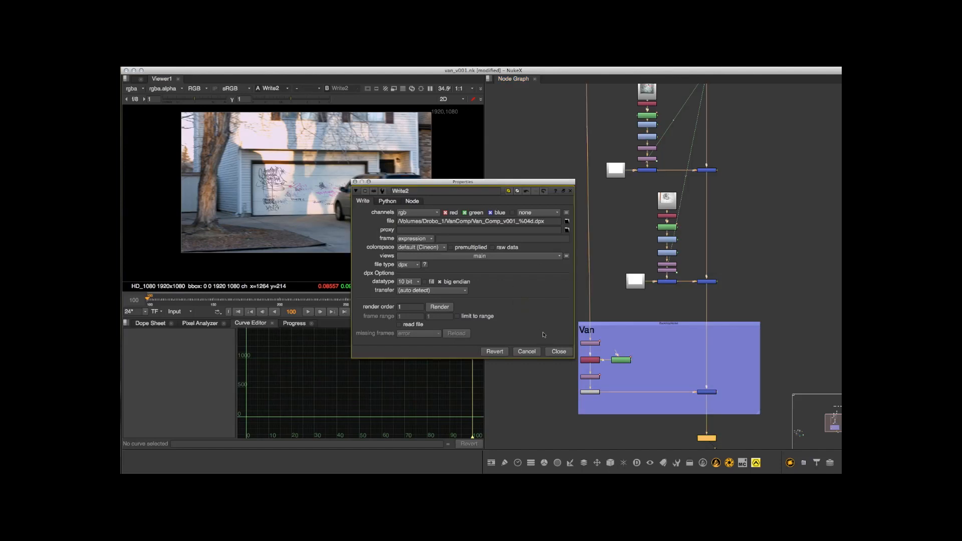
left_click(543, 324)
left_click(540, 311)
left_click(424, 248)
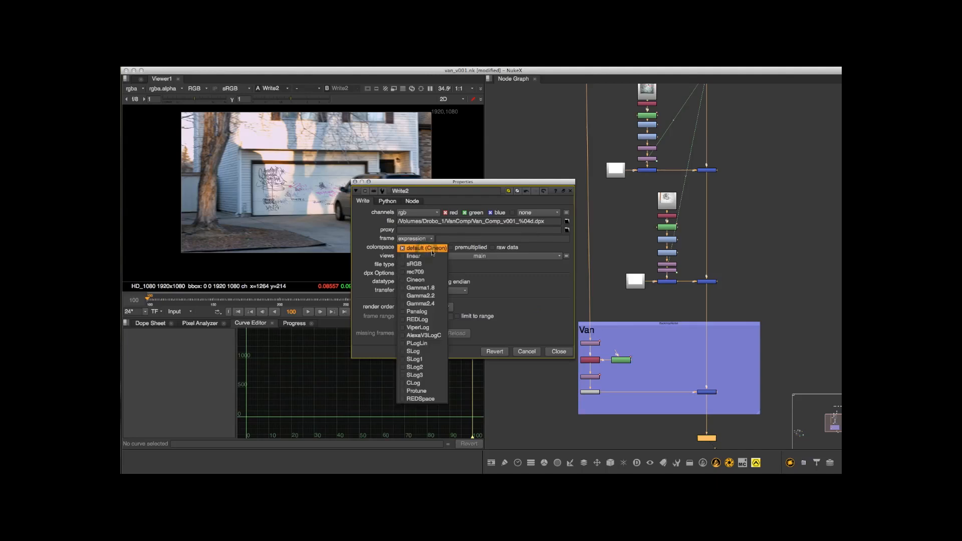
left_click(431, 249)
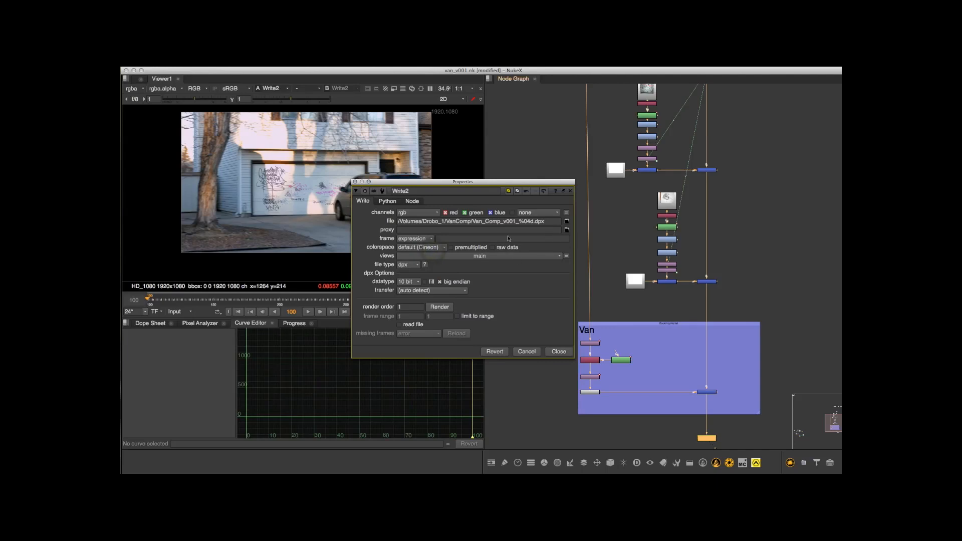
left_click(522, 301)
Review the render frame range choices for the Write node, including Viewer1 and input, and cancel the render
left_click(444, 309)
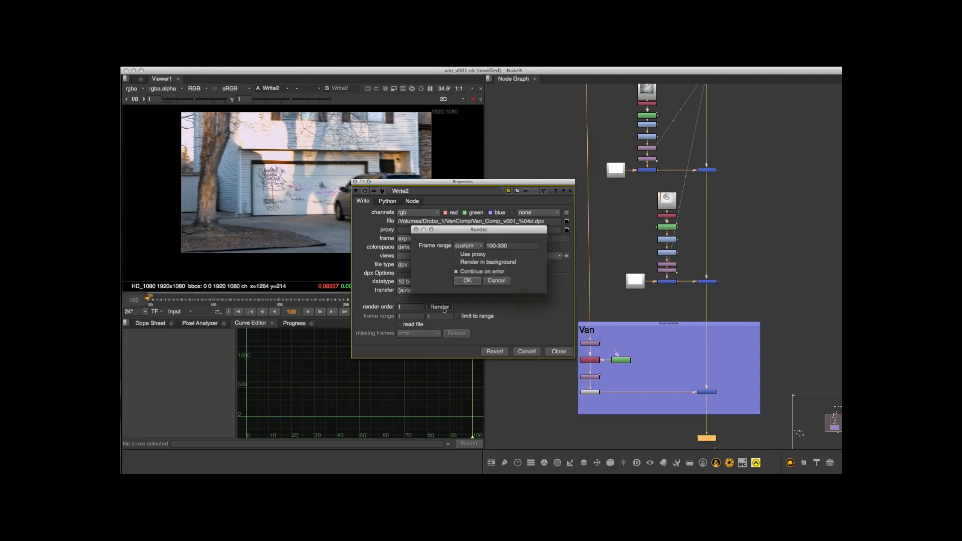
left_click(477, 246)
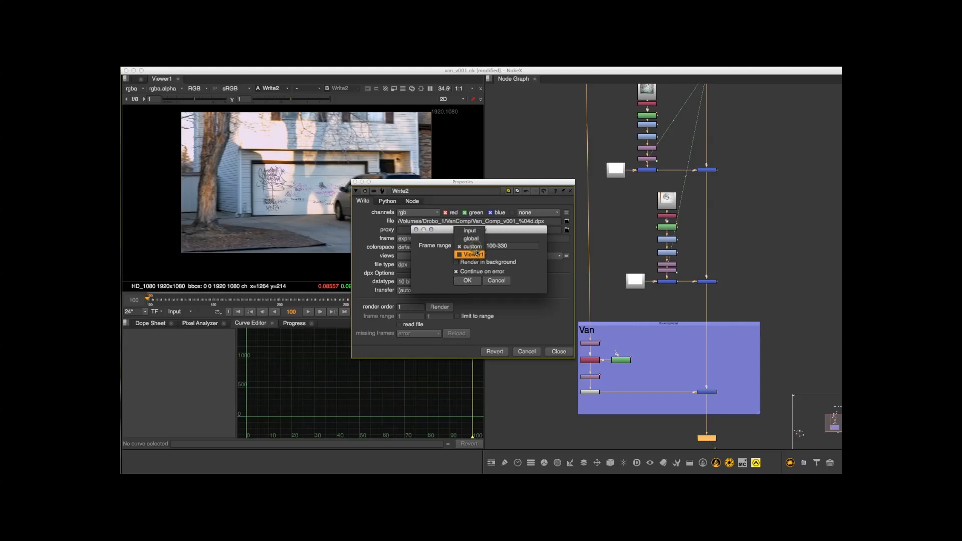
left_click(477, 255)
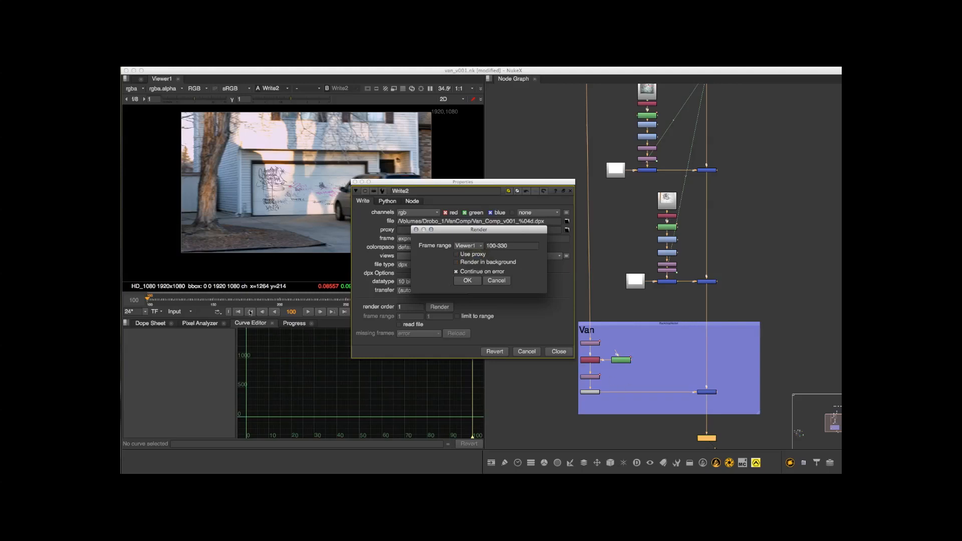
left_click(473, 246)
left_click(476, 232)
left_click(476, 249)
left_click(468, 252)
left_click(497, 281)
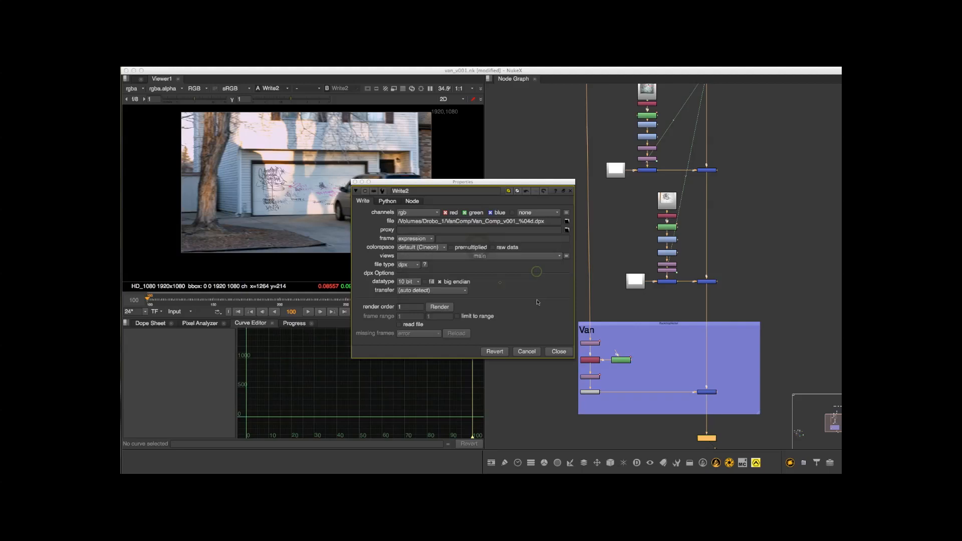
Close the Write node's properties and look over the complete node tree
left_click(559, 353)
scroll(597, 216, "down", 3)
middle_click_drag(539, 290, 541, 362)
scroll(556, 250, "down", 2)
middle_click_drag(555, 236, 553, 216)
scroll(564, 215, "up", 3)
scroll(524, 217, "down", 2)
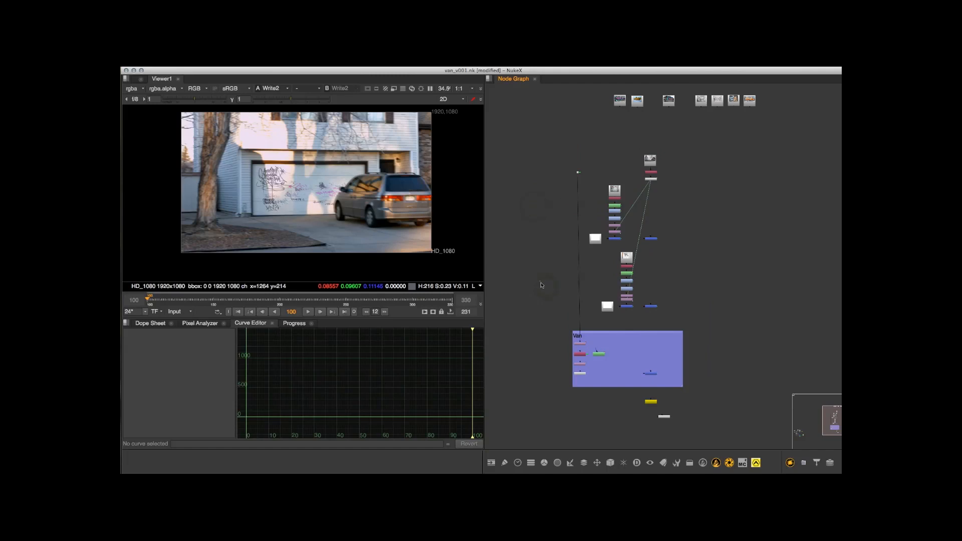
scroll(544, 280, "down", 2)
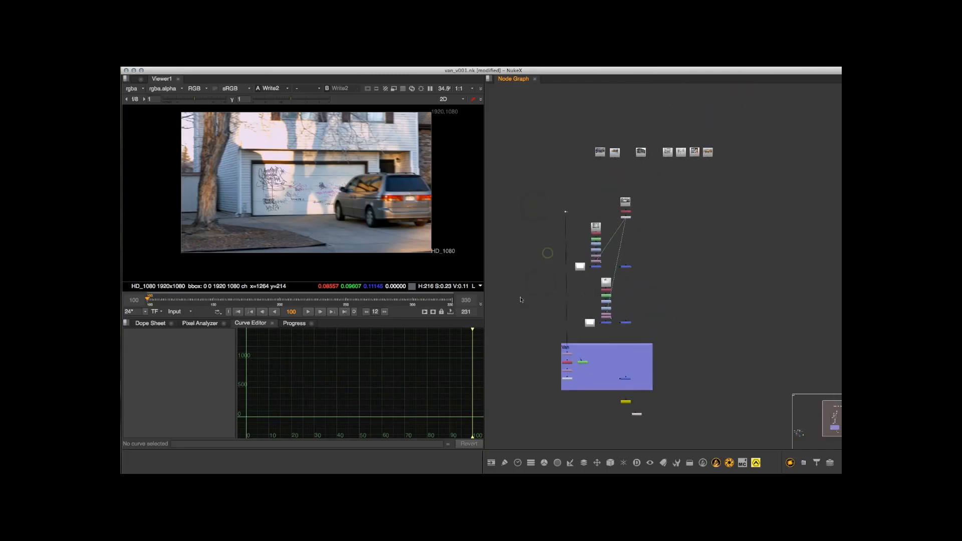